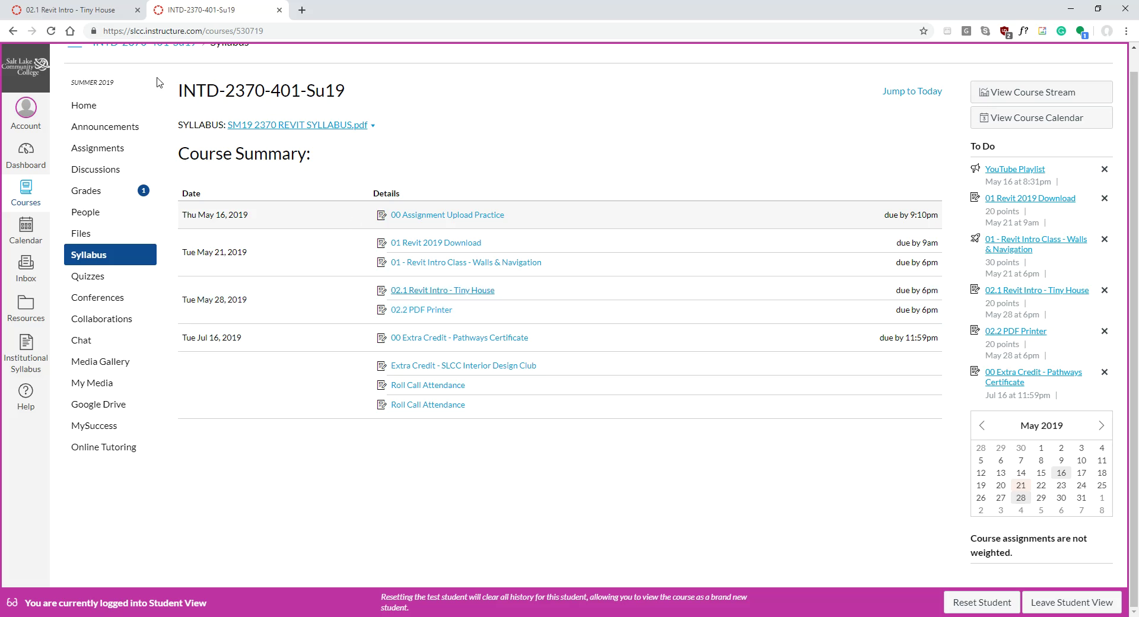
- Open the 02.2 PDF Printer assignment from the course summary in a new tab and switch to it
right_click(422, 310)
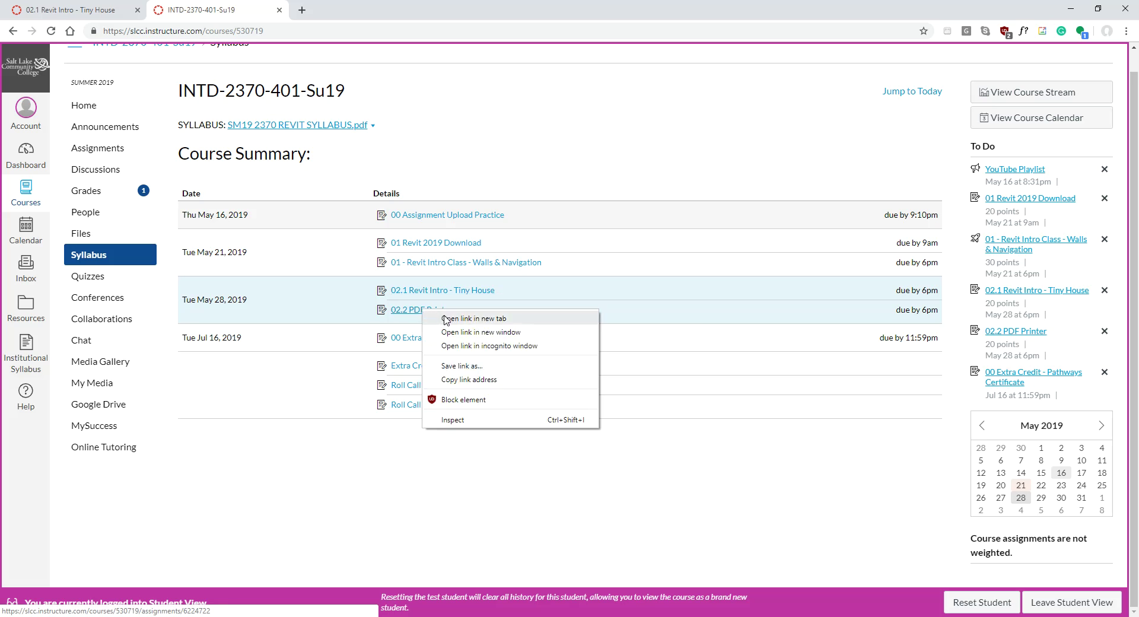
click(443, 318)
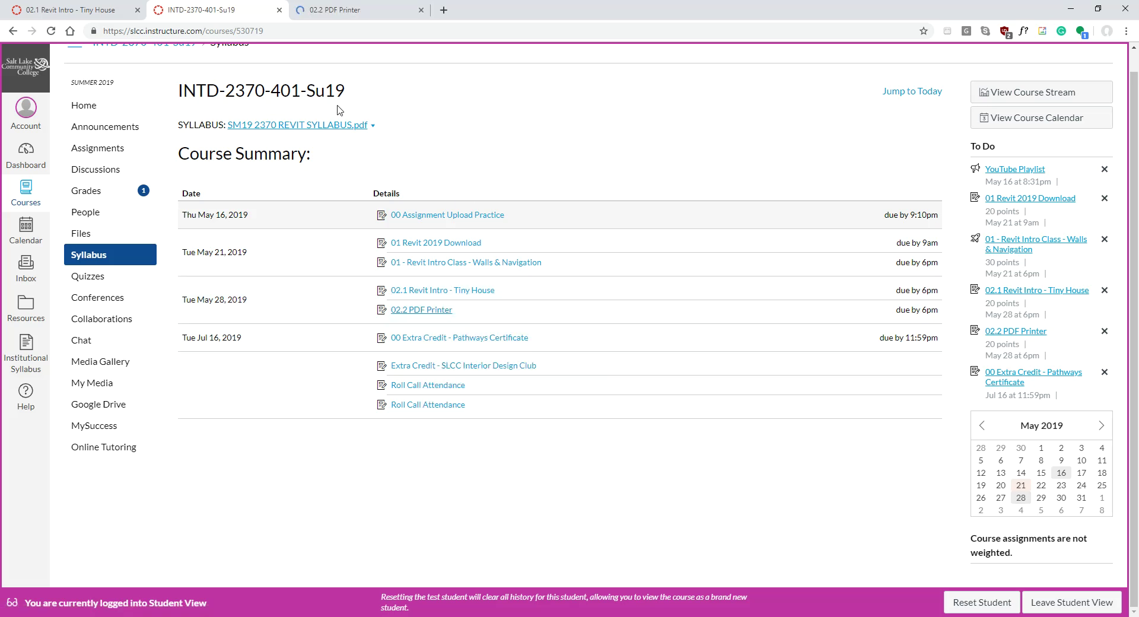
key(ctrl+Tab)
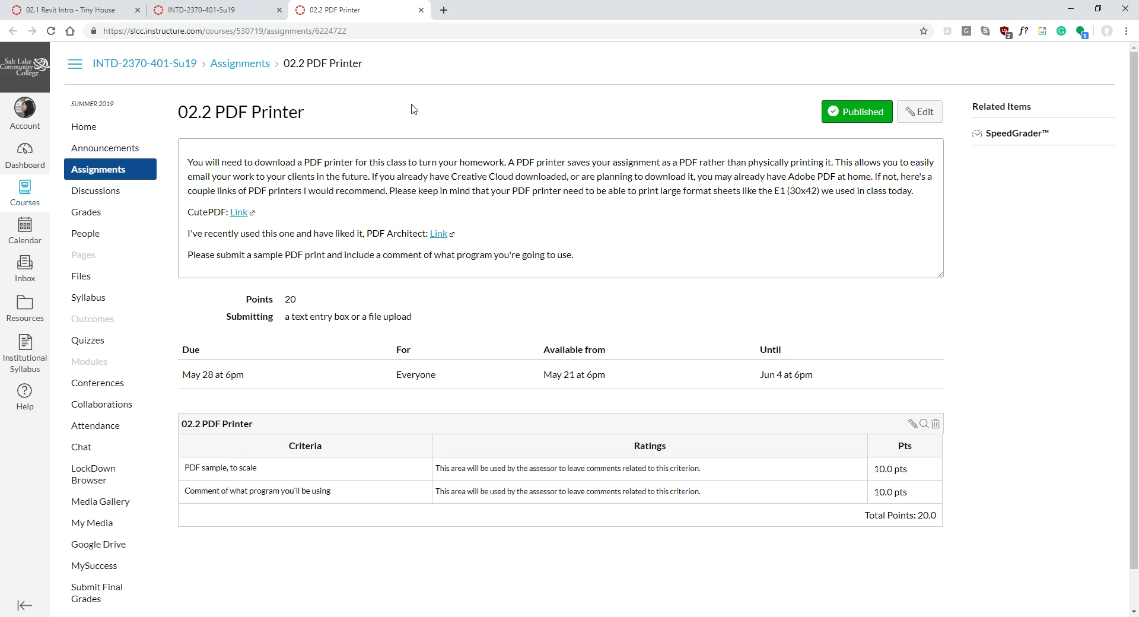
- Review the PDF Printer assignment's title, its sample PDF submission instructions and its due date
drag(316, 115, 177, 114)
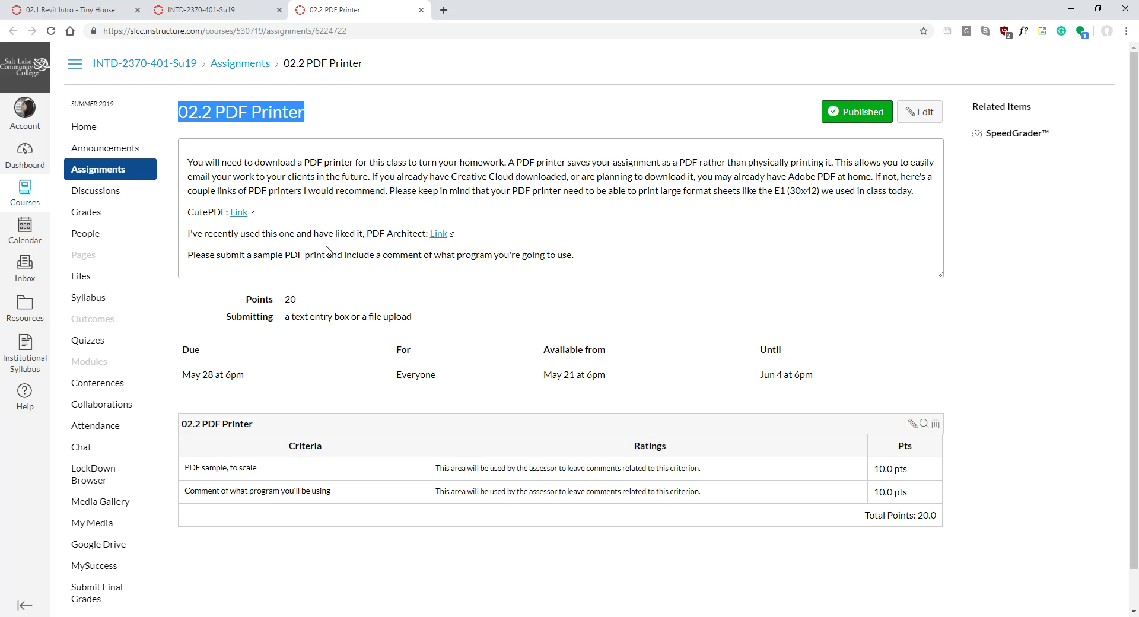
click(312, 174)
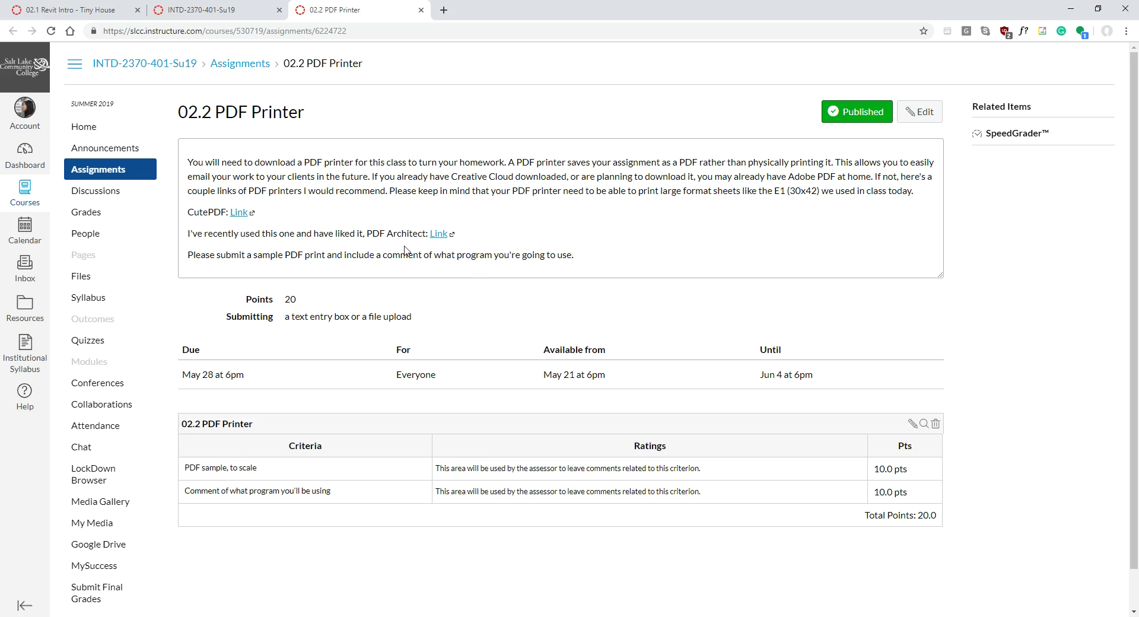
scroll(475, 303, down, 1)
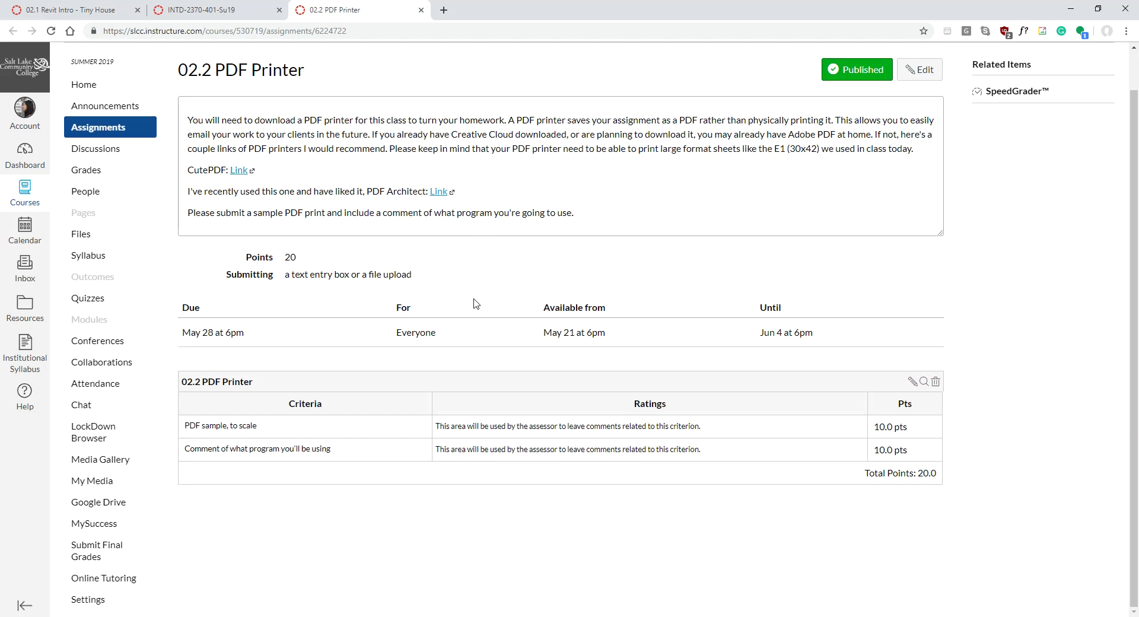
drag(188, 212, 580, 219)
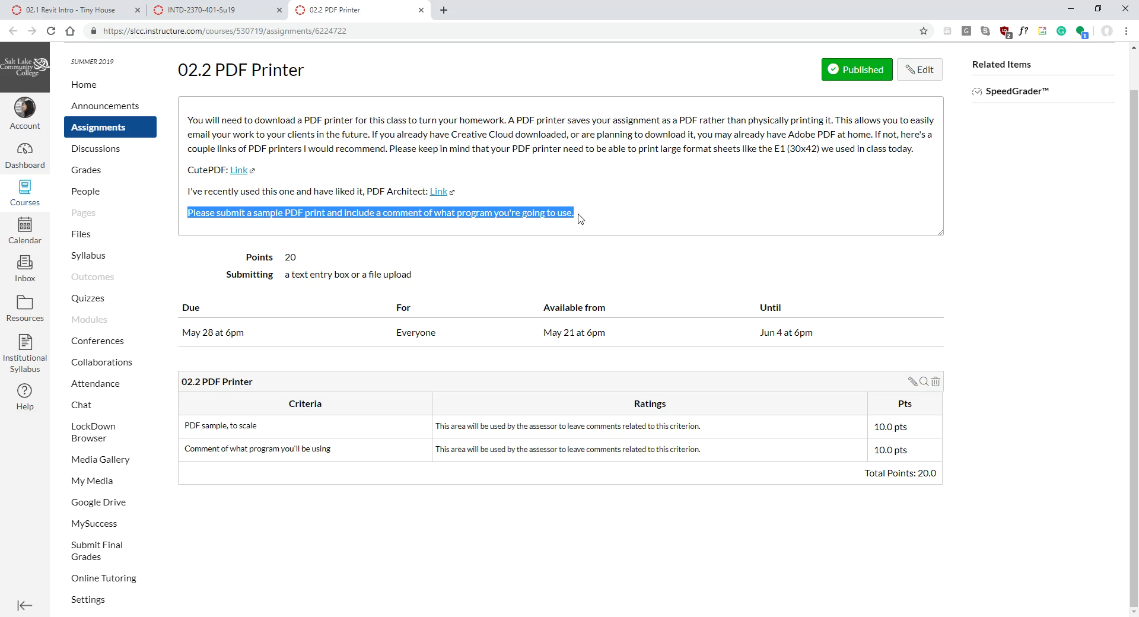
drag(236, 334, 180, 337)
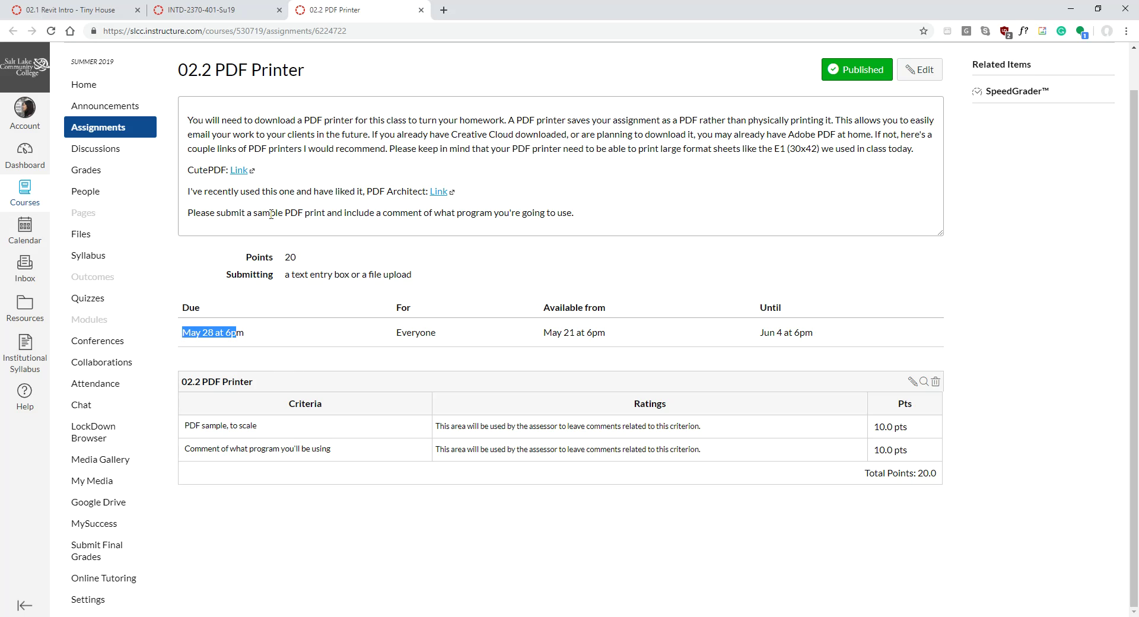
- Switch to the 02.1 Revit Intro - Tiny House assignment and follow its reference link to the Casita Plan page
click(83, 10)
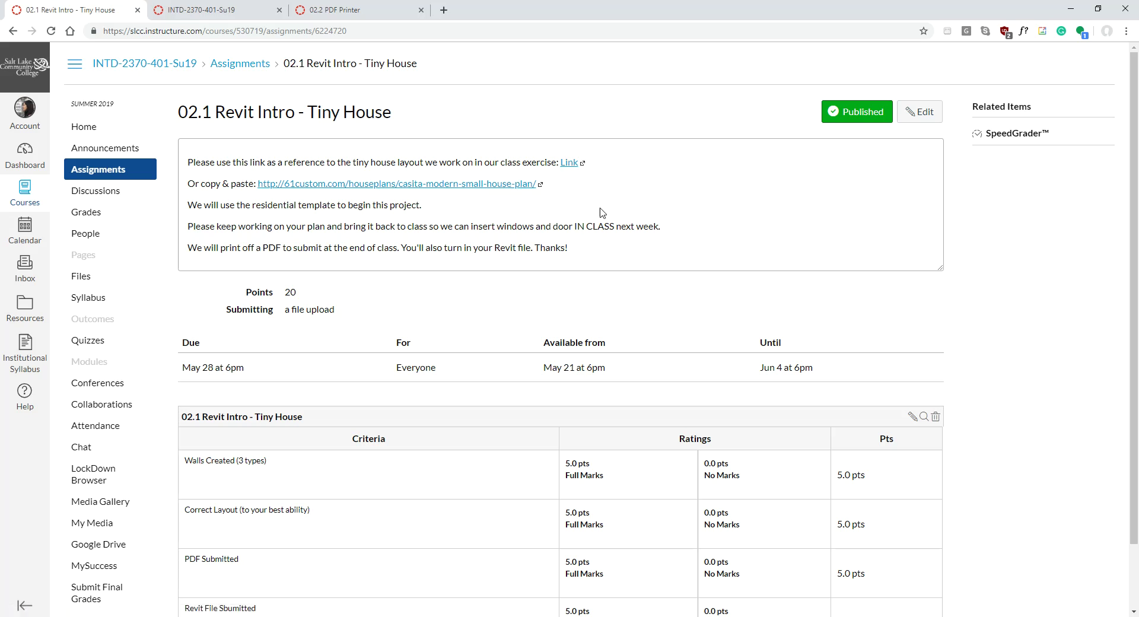
click(568, 162)
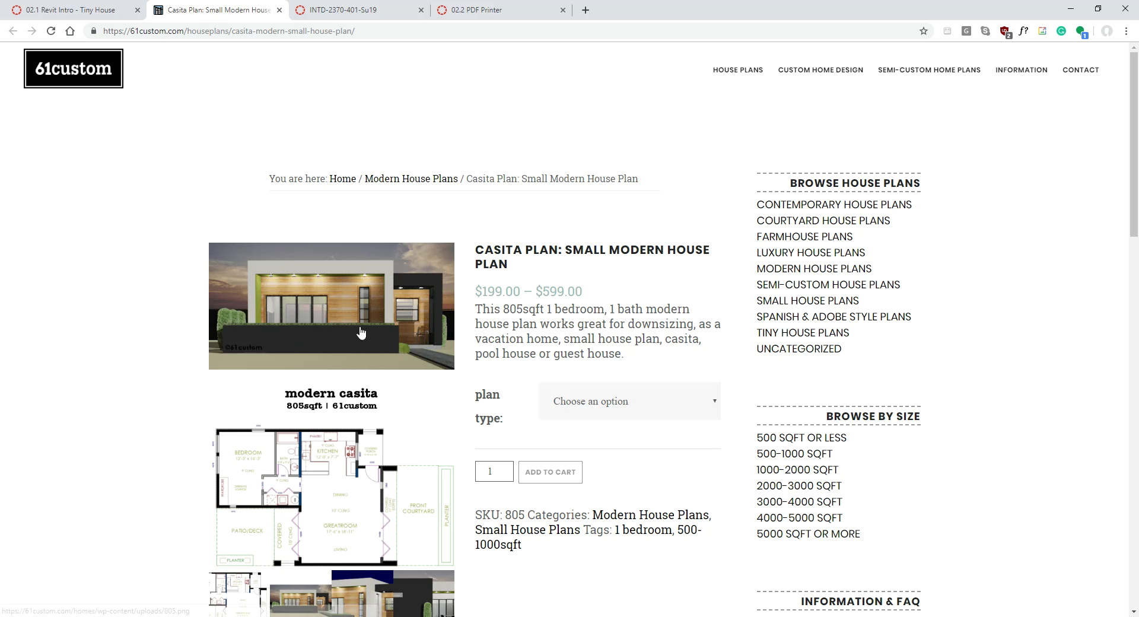
drag(473, 249, 557, 253)
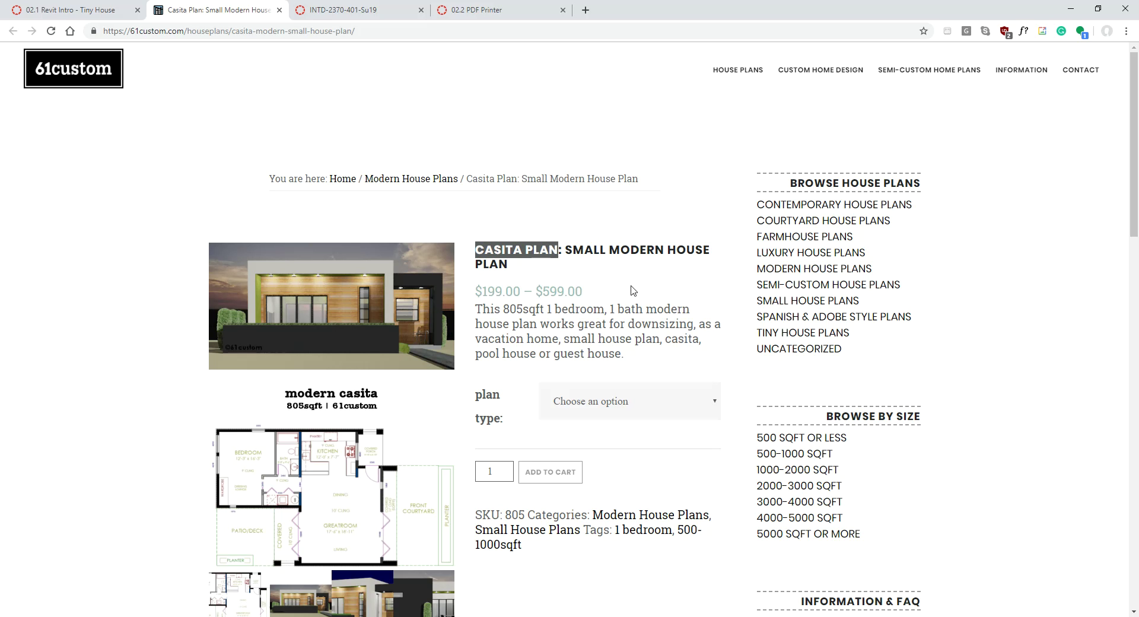
- Enlarge the modern casita house plan image, advance to the floorplan image and close the viewer
scroll(634, 290, down, 1)
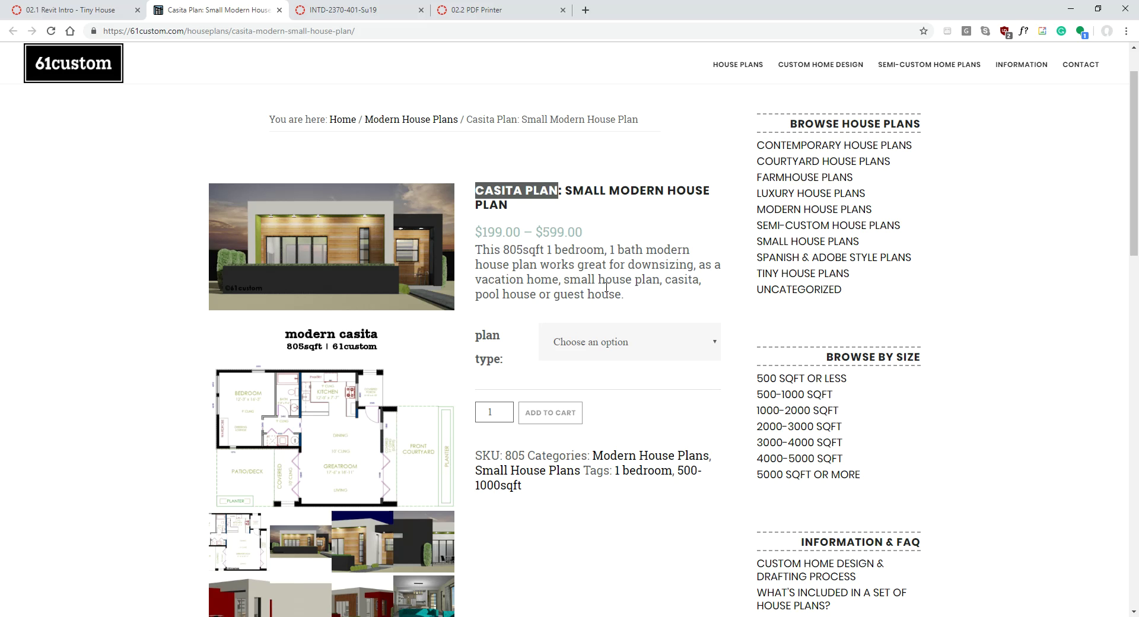
scroll(356, 279, down, 2)
click(352, 311)
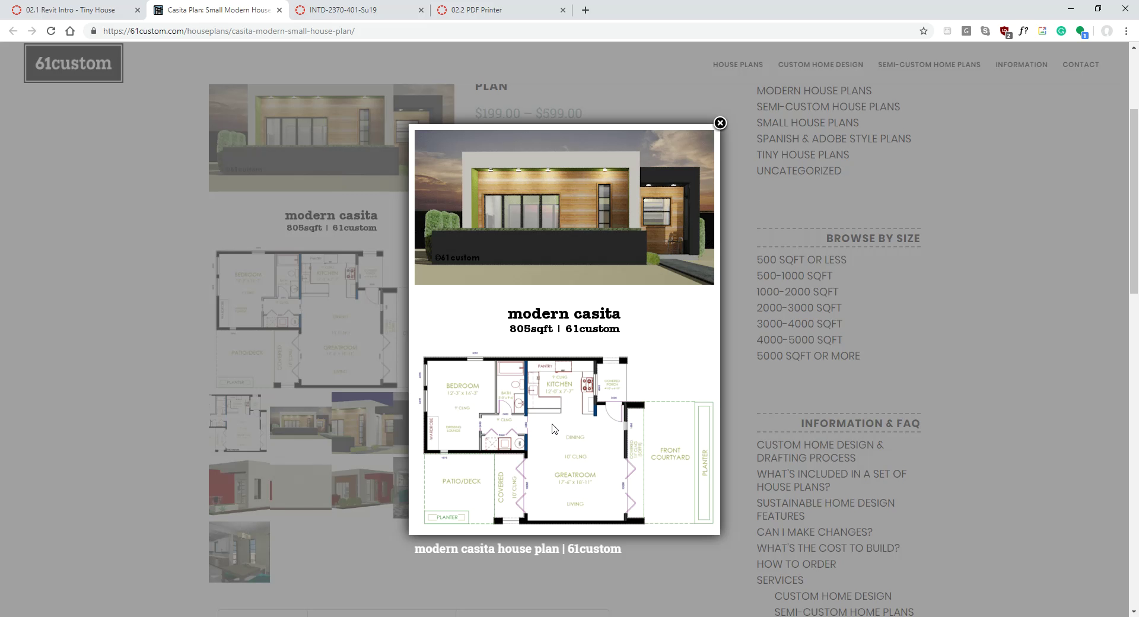
click(699, 331)
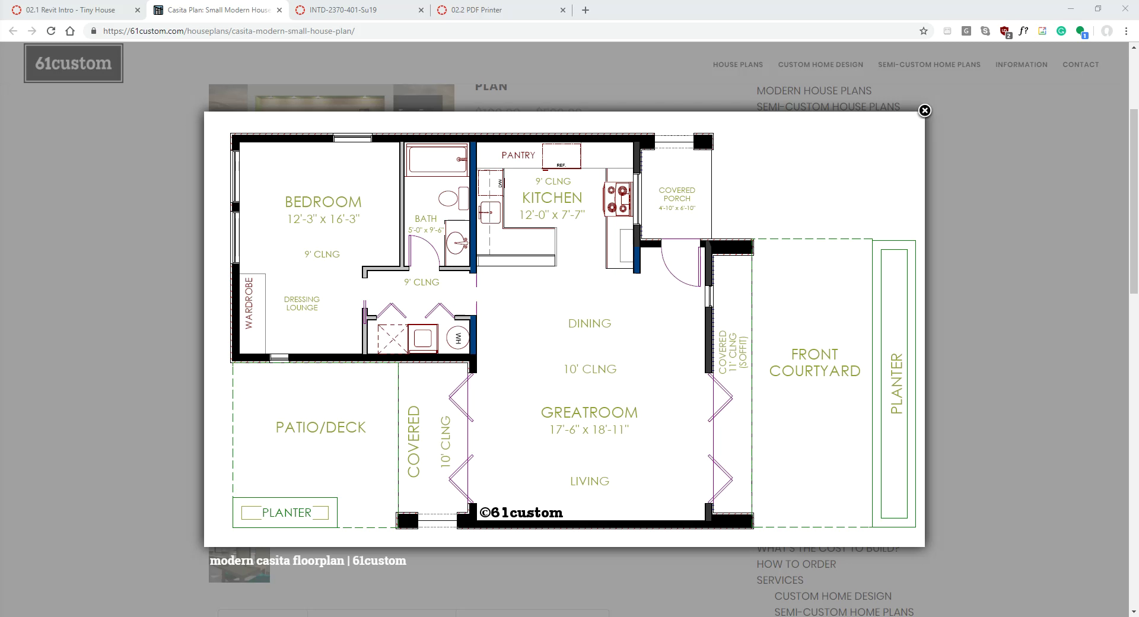
click(175, 260)
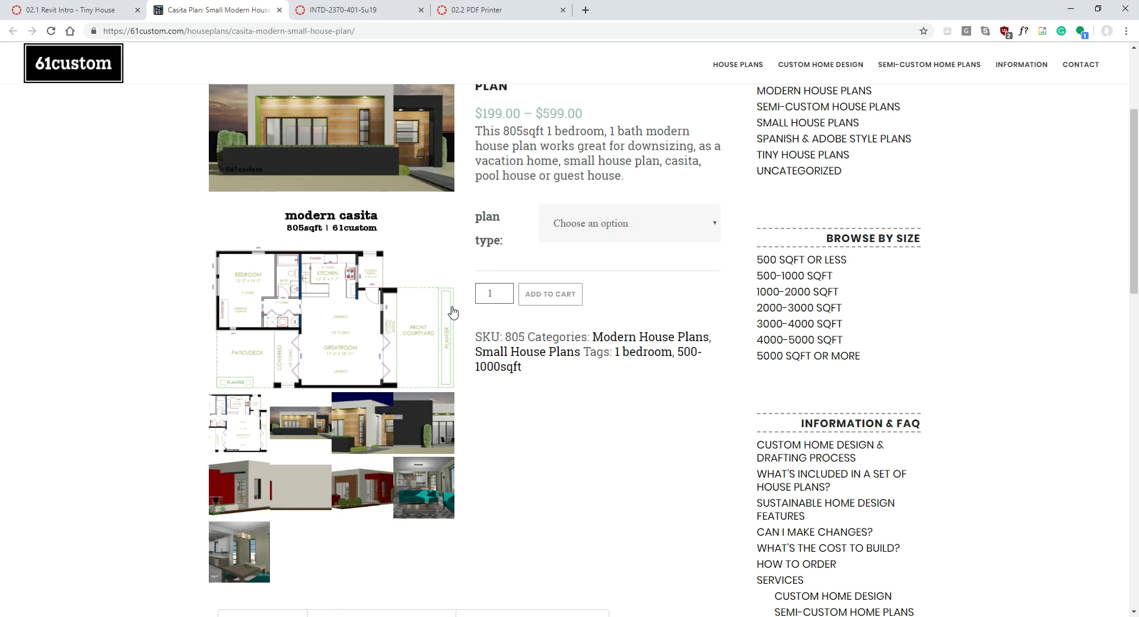
- Show the plan's additional information and highlight "2×6 Construction" and "Stucco Finish" in the structure row
scroll(549, 392, down, 1)
scroll(549, 393, down, 5)
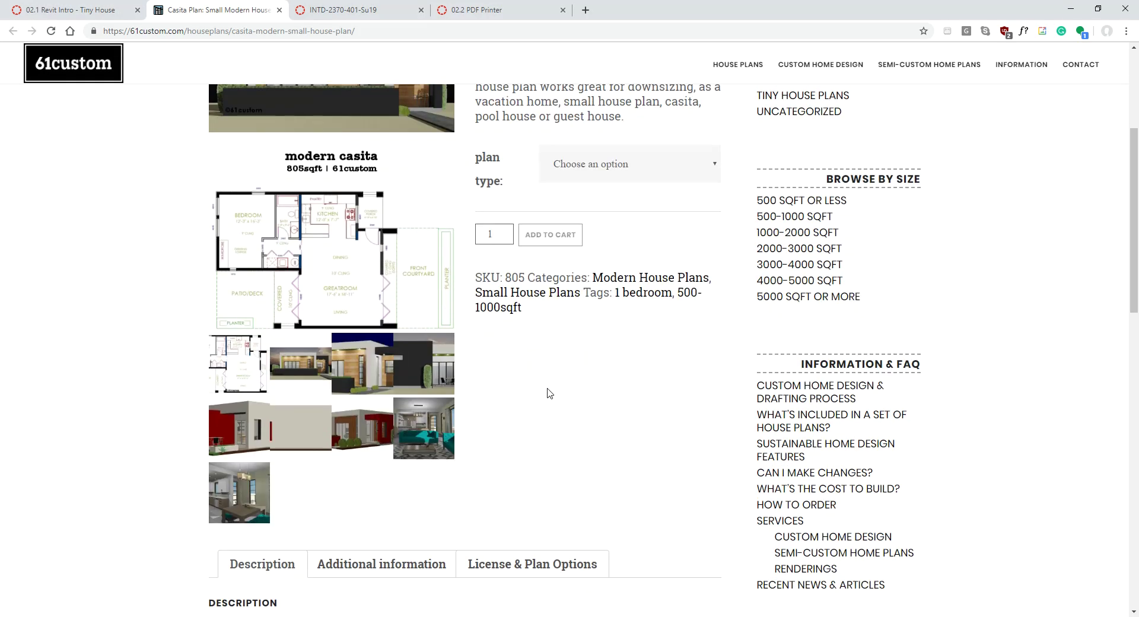
click(374, 269)
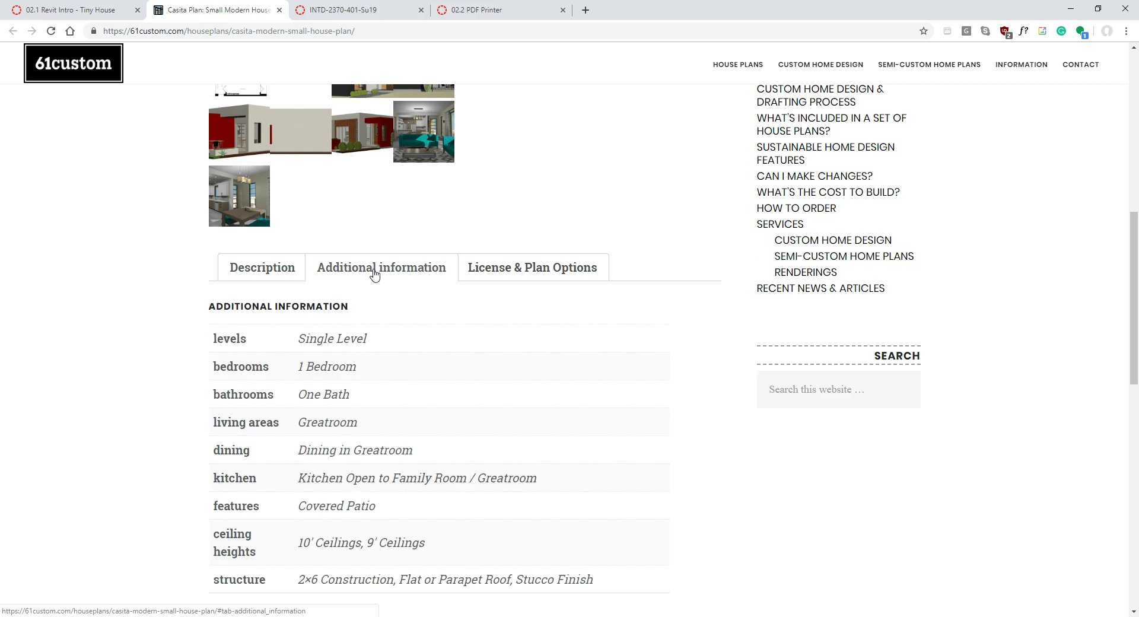
scroll(497, 375, down, 2)
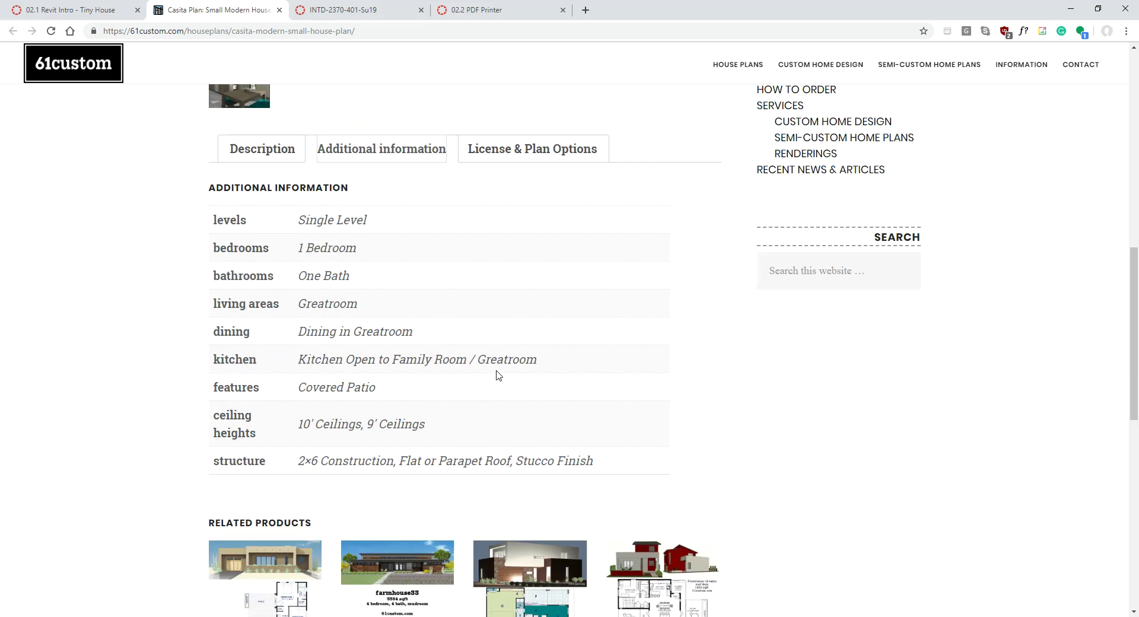
drag(296, 462, 394, 462)
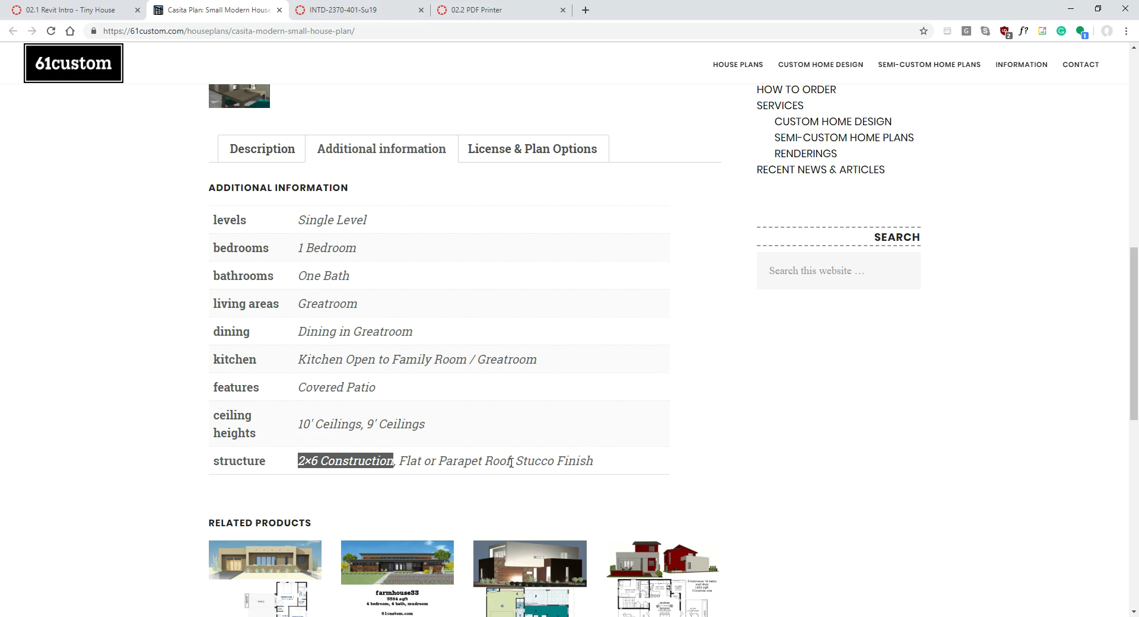
drag(515, 461, 597, 467)
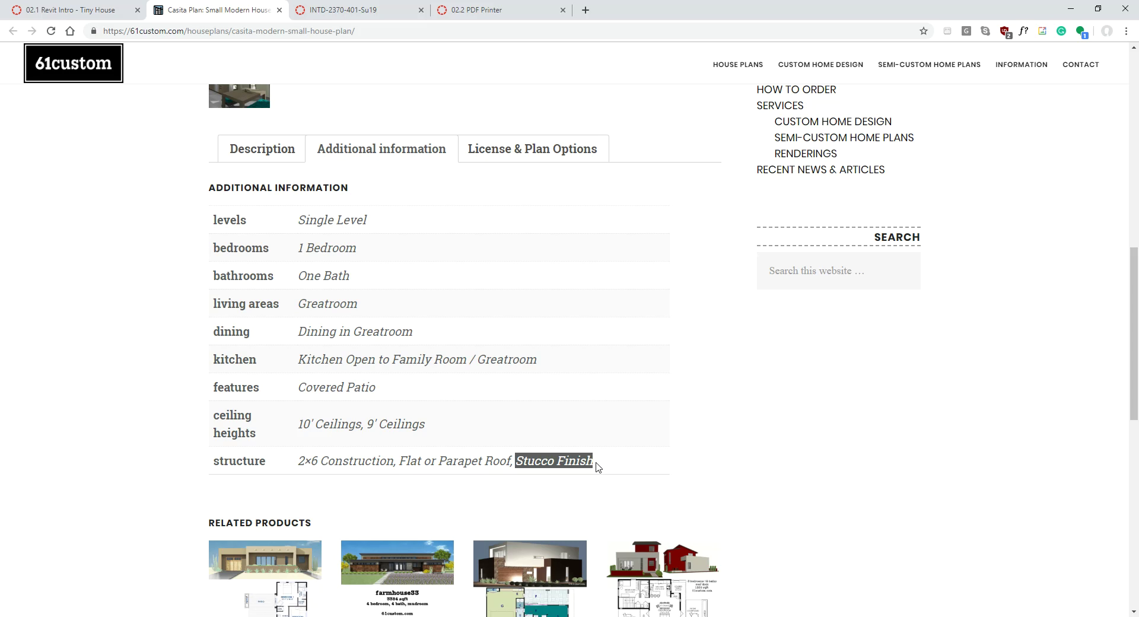
- Enlarge the floorplan thumbnail in the house plan gallery to examine the room layout, and close it
scroll(628, 305, up, 10)
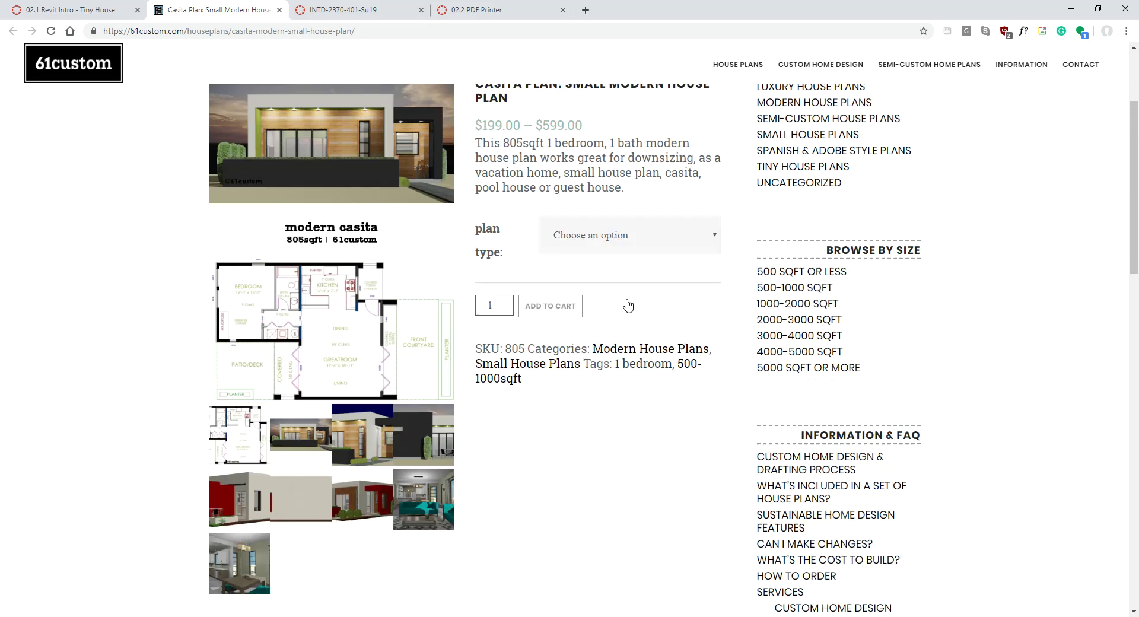
scroll(416, 332, down, 5)
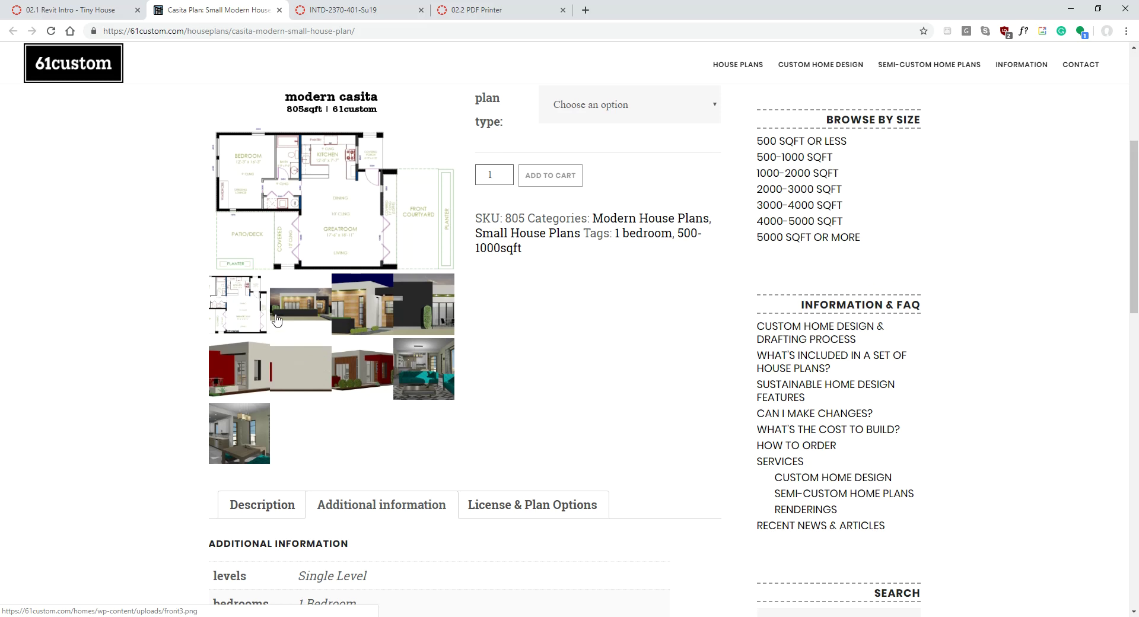
click(252, 307)
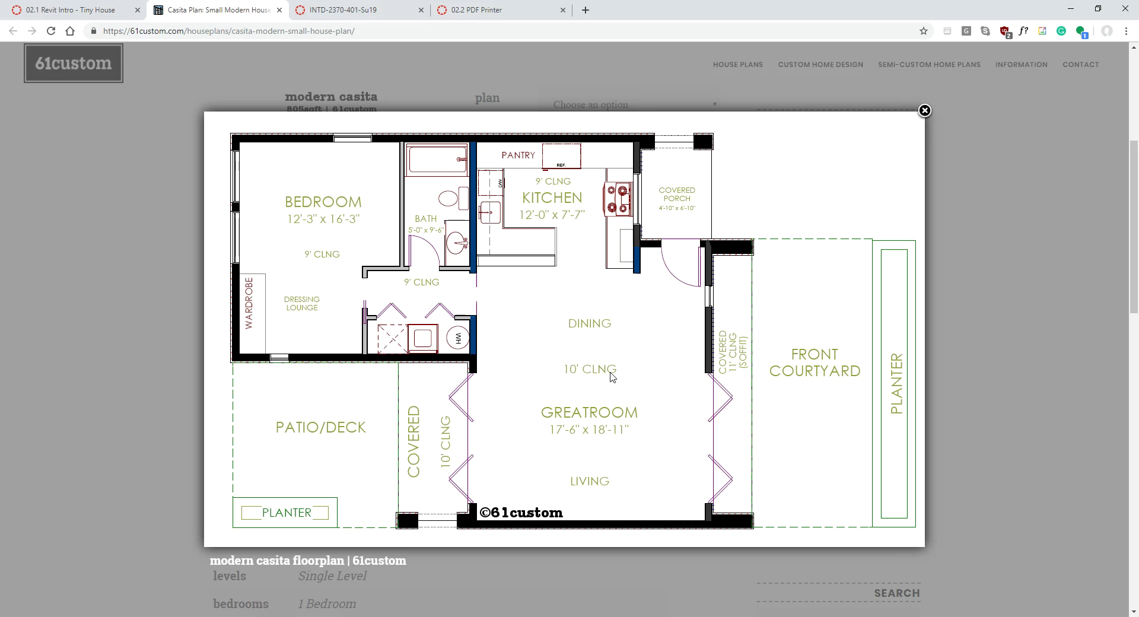
click(76, 289)
- View the enlarged front exterior rendering of the small modern house plan and close it
click(375, 309)
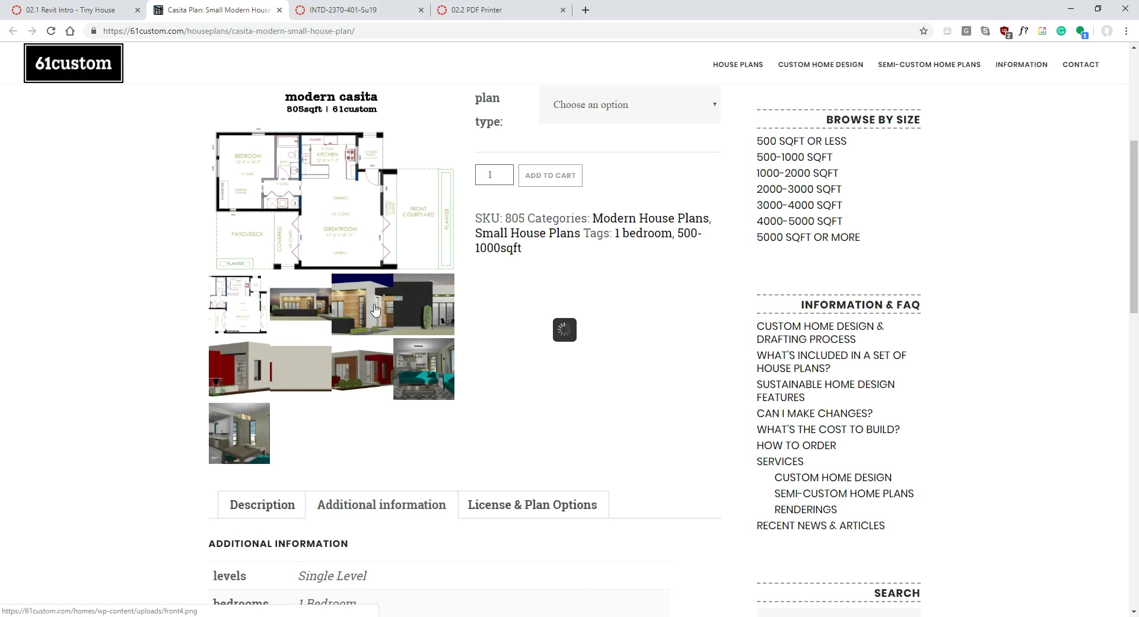
click(288, 309)
click(285, 303)
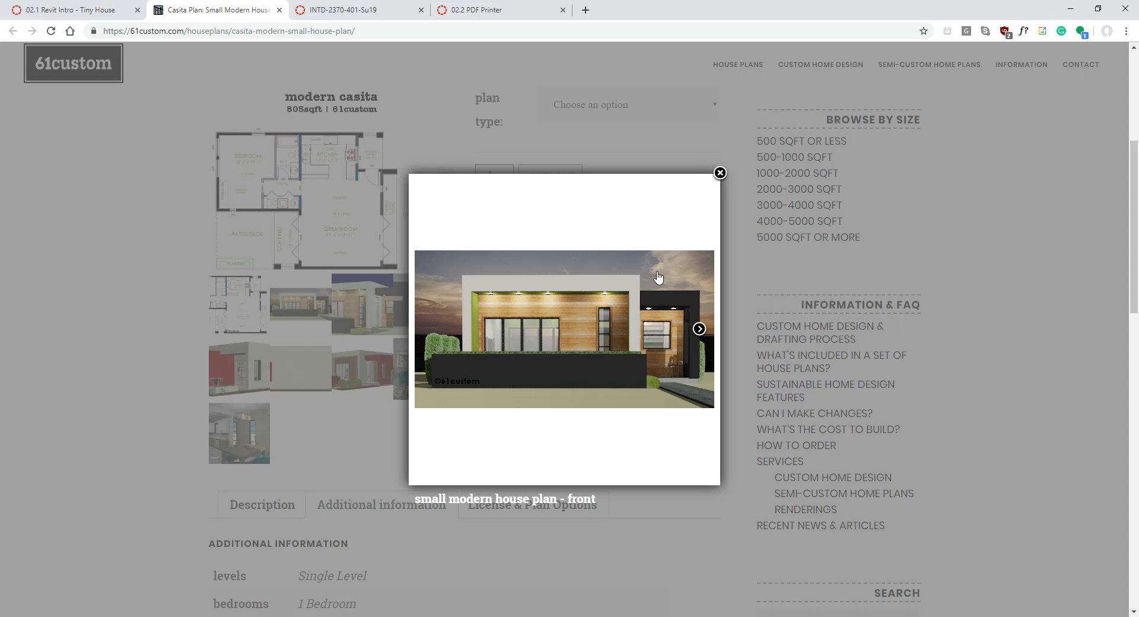
click(720, 175)
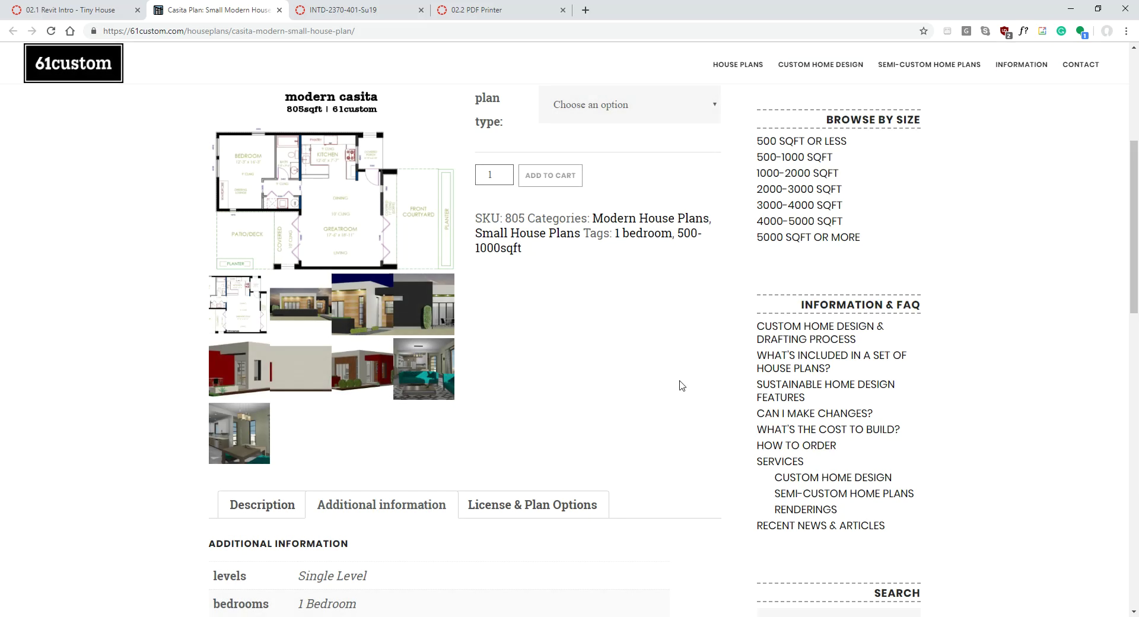
- Recheck the plan's additional information and bring up the large modern casita floorplan with its room dimensions
scroll(682, 386, down, 5)
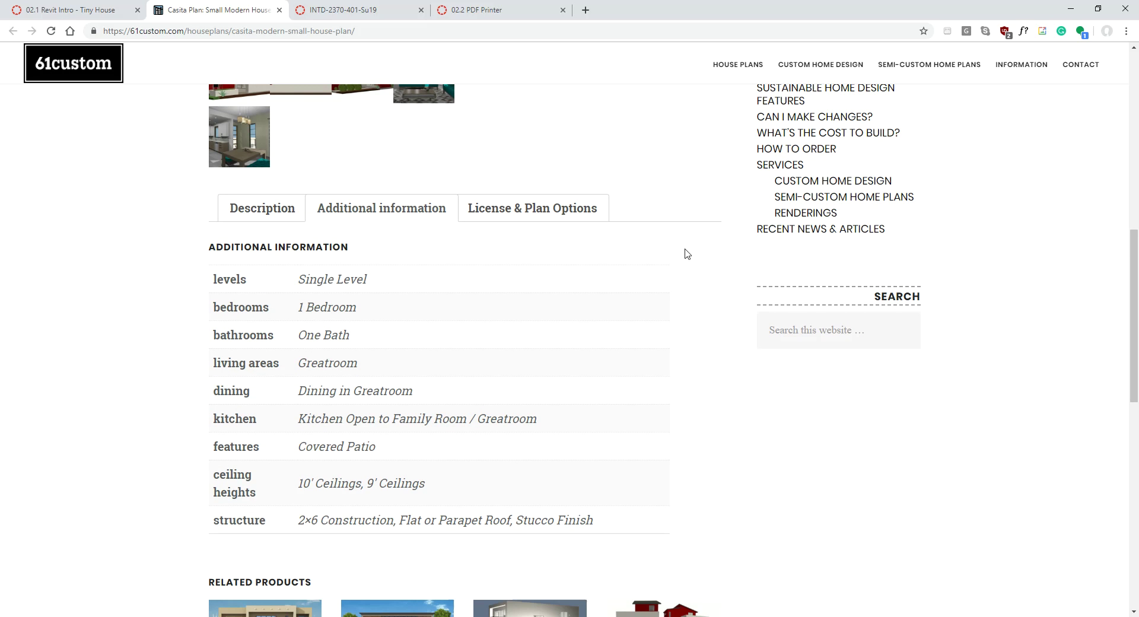
scroll(688, 254, up, 5)
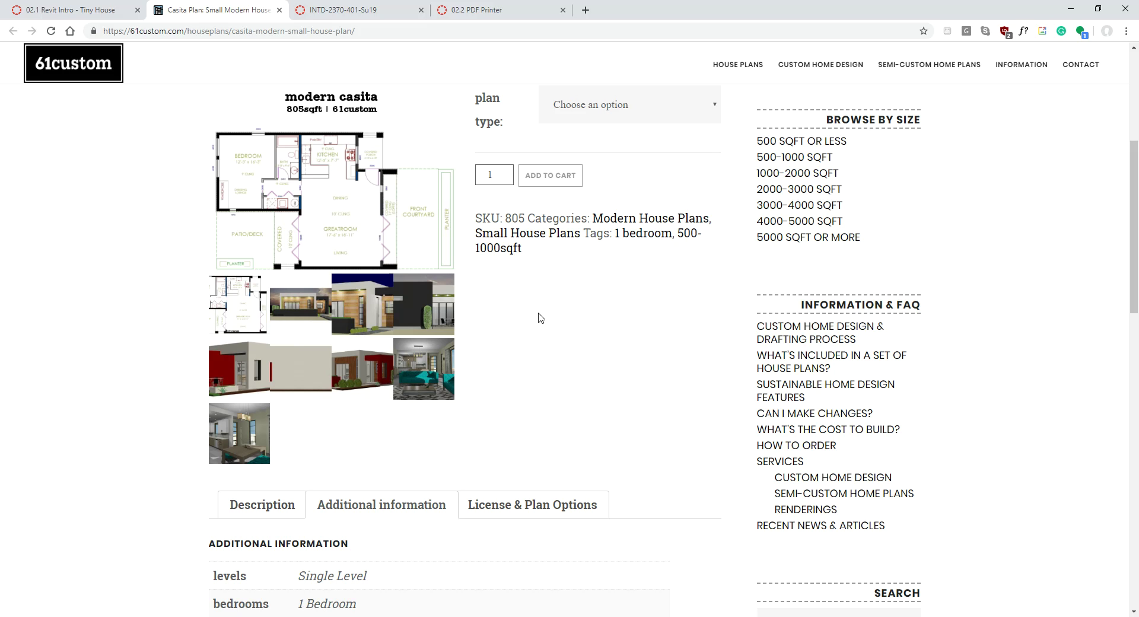
click(312, 191)
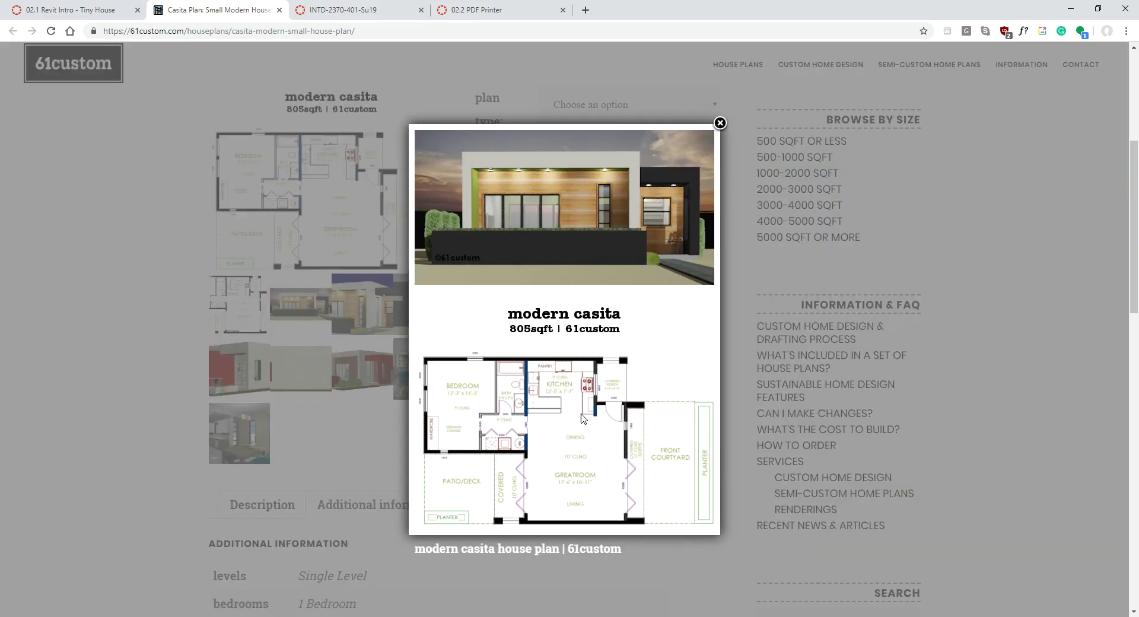
click(240, 307)
click(241, 308)
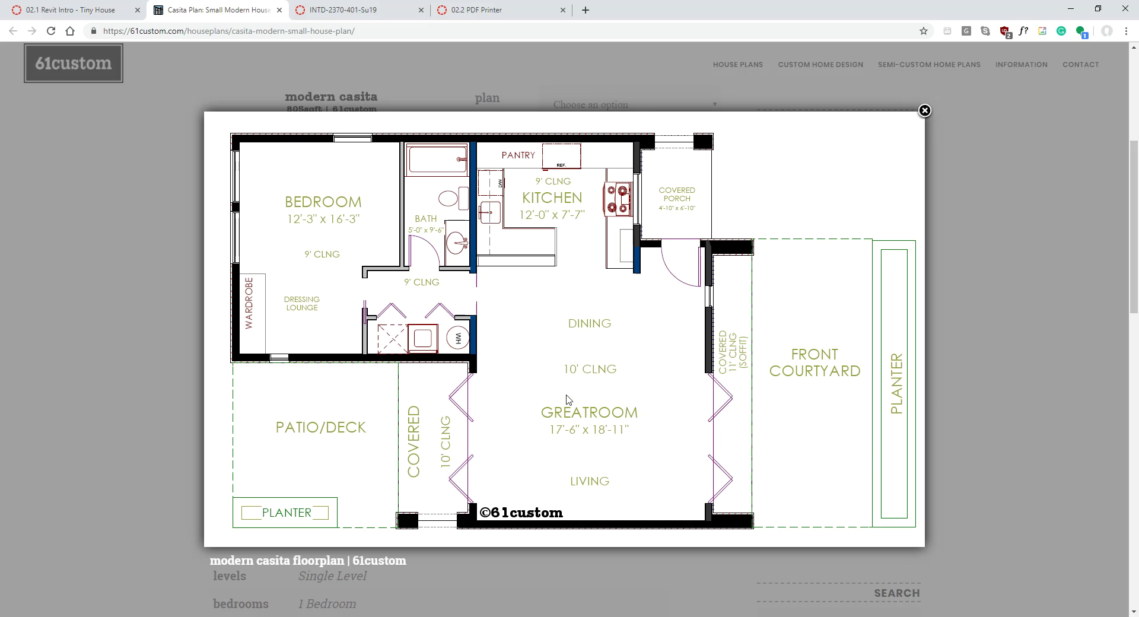
- Switch to Revit and create a new project from the US Imperial Residential-Default template
click(1071, 9)
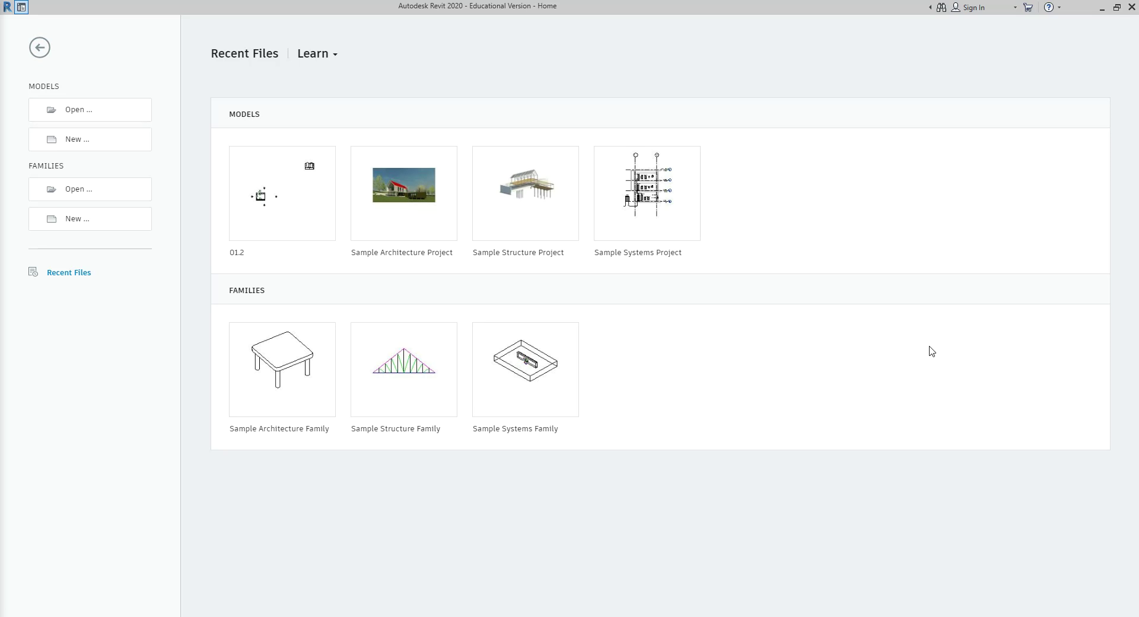
click(86, 108)
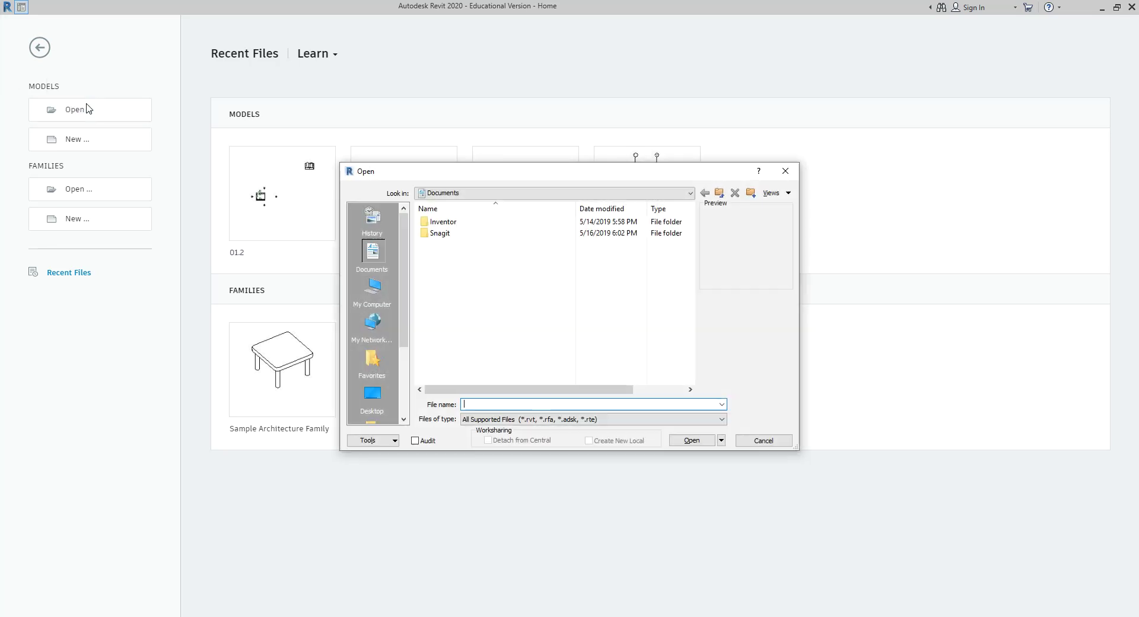
click(770, 441)
click(78, 149)
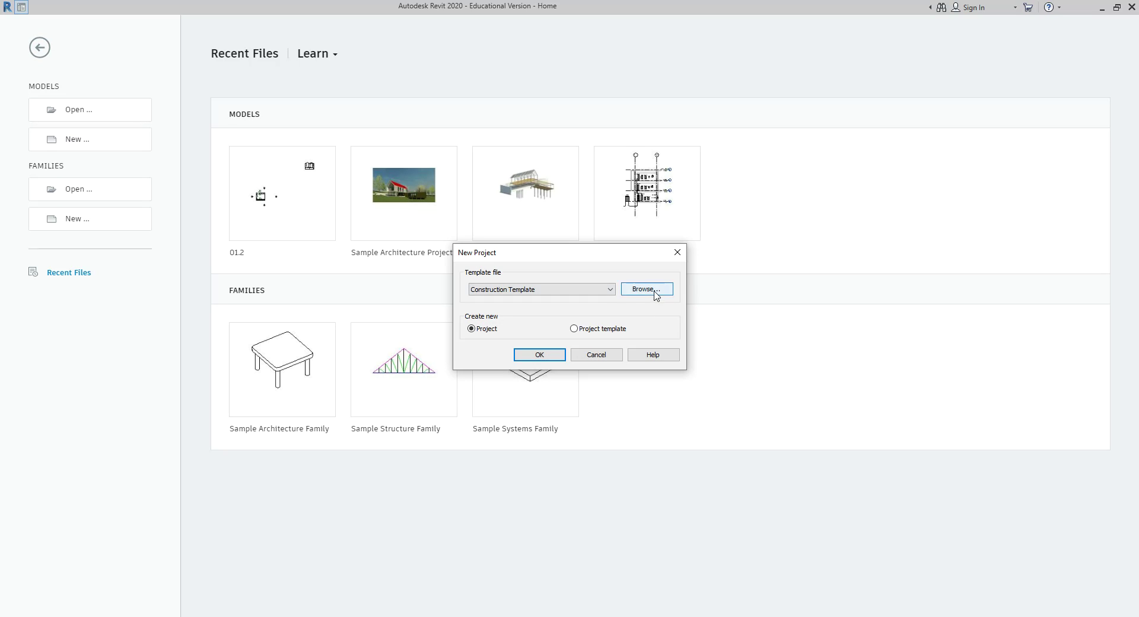
click(578, 291)
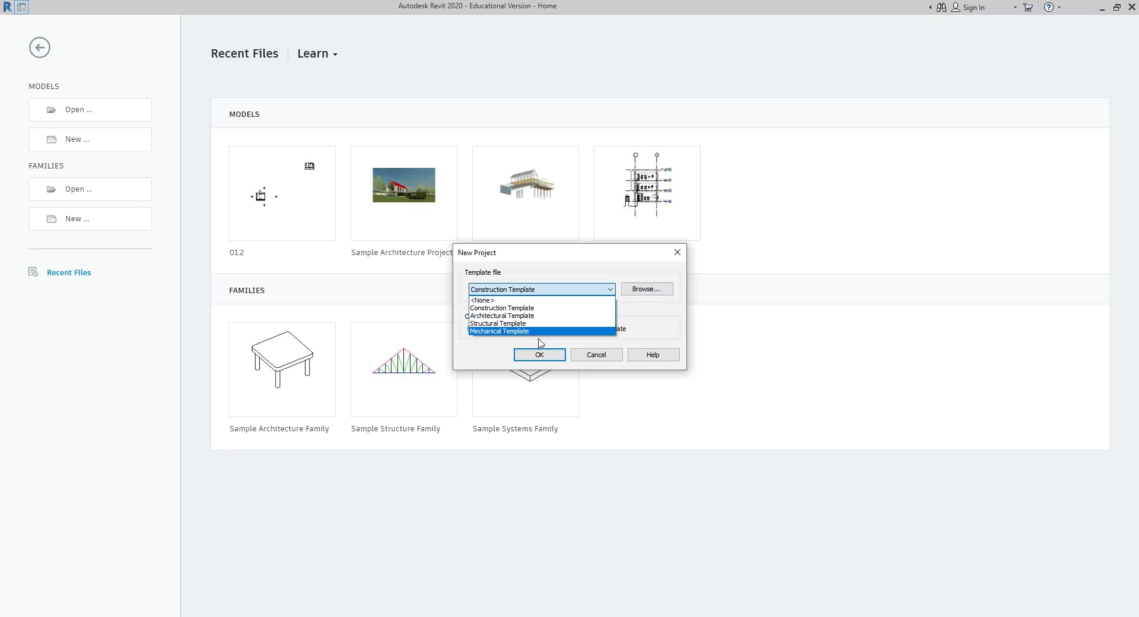
click(657, 311)
click(647, 289)
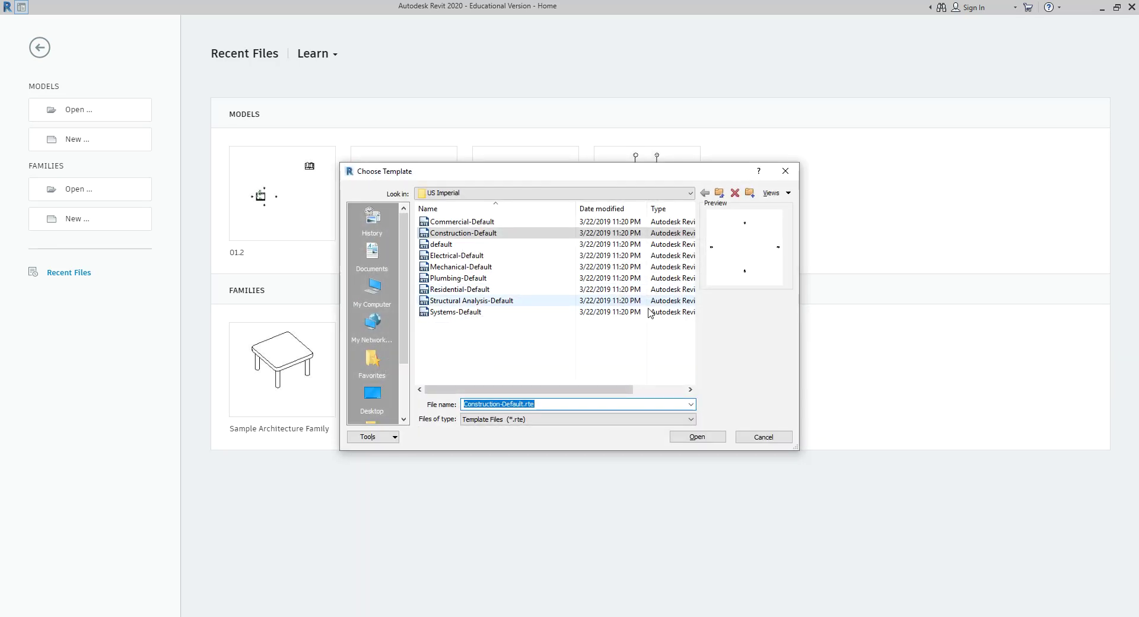
click(479, 290)
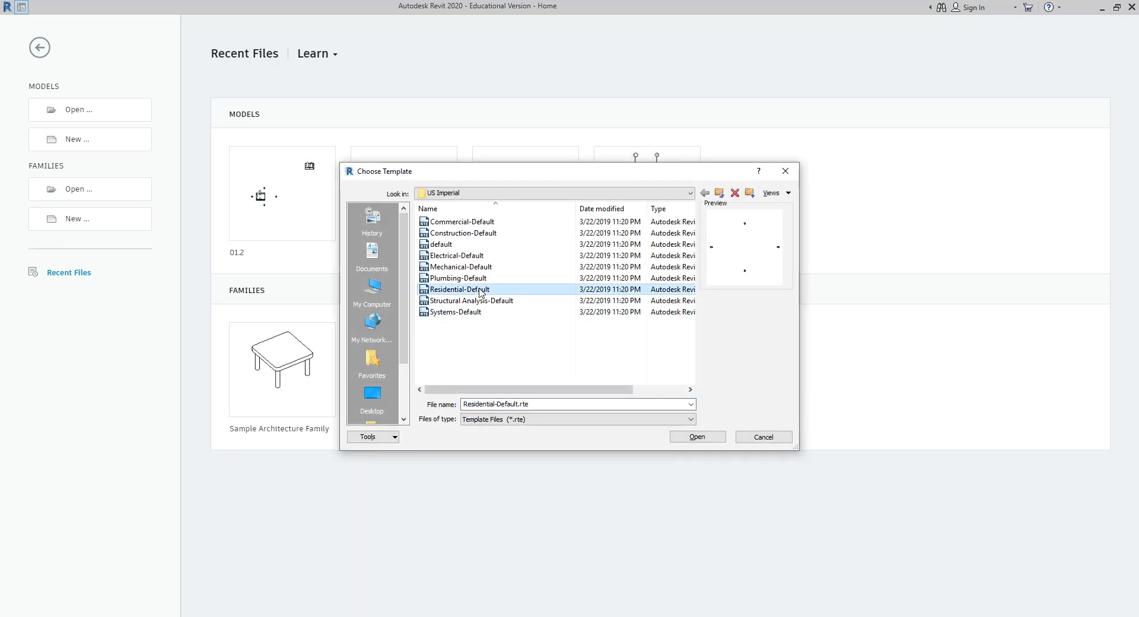
click(706, 440)
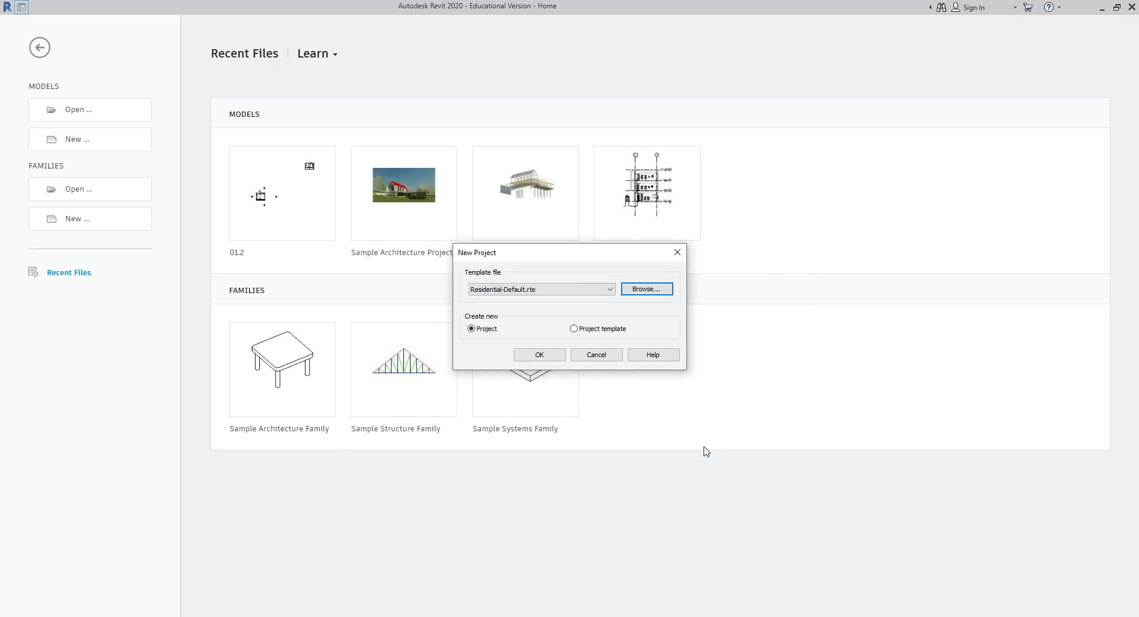
click(557, 357)
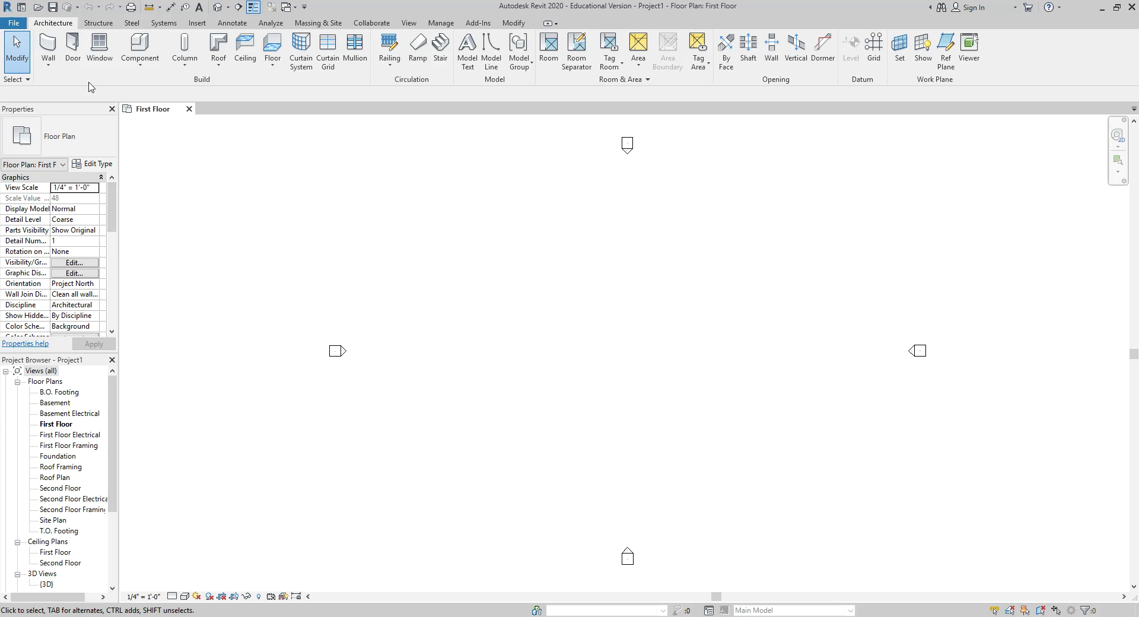
- Start saving the new file as a project and choose the Desktop as the save location
click(13, 22)
mouse_move(54, 171)
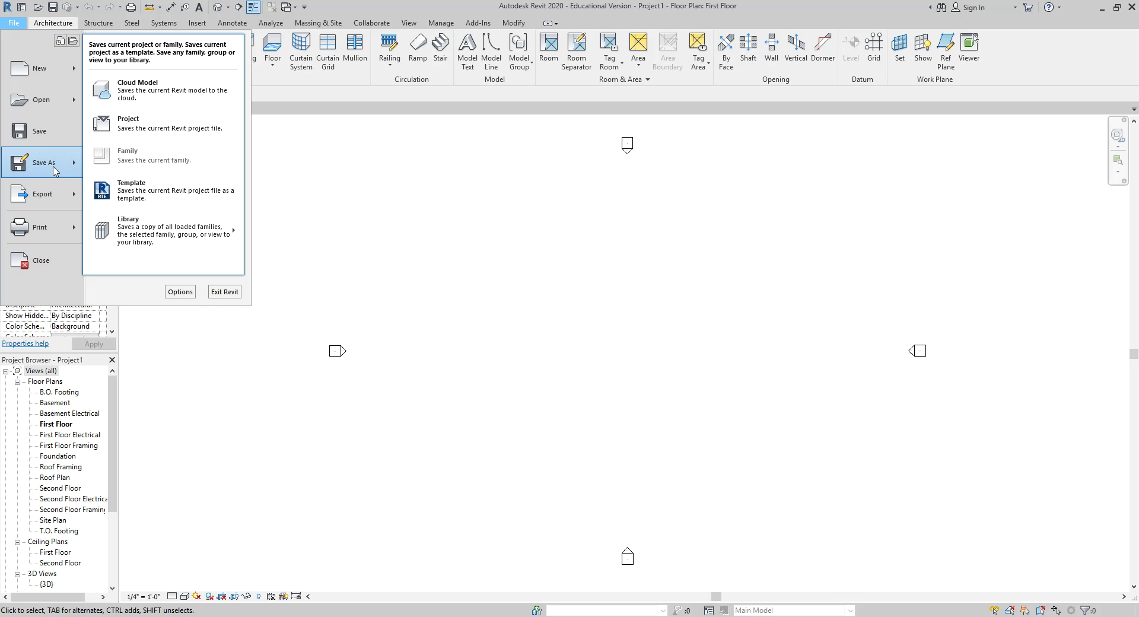
click(128, 123)
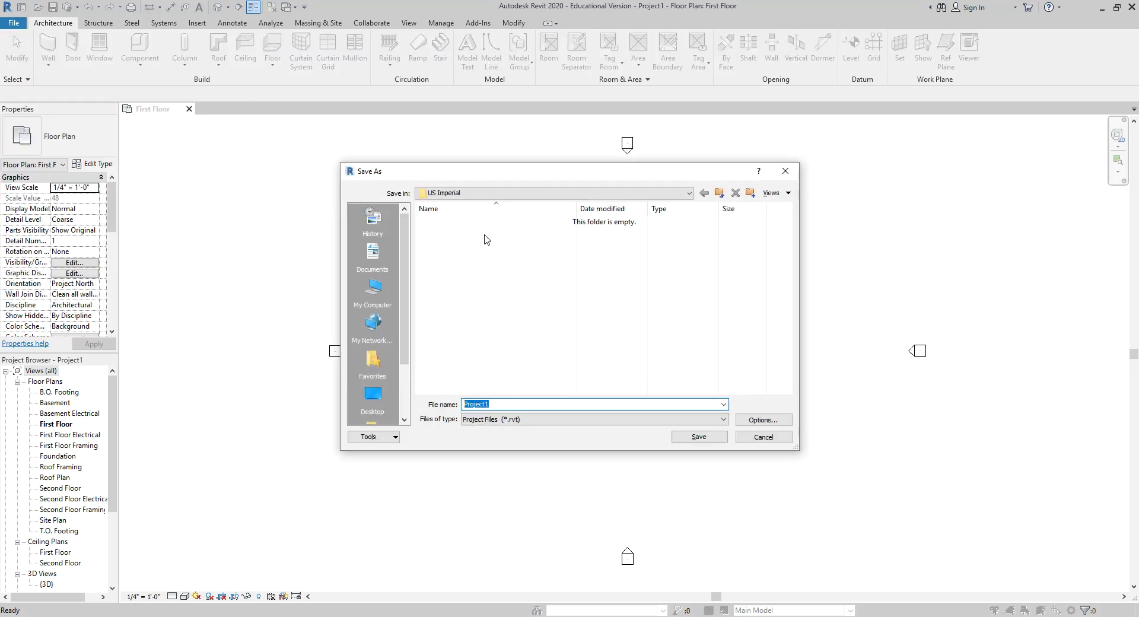
mouse_move(409, 243)
mouse_down()
mouse_move(411, 331)
mouse_move(409, 231)
mouse_up()
click(377, 330)
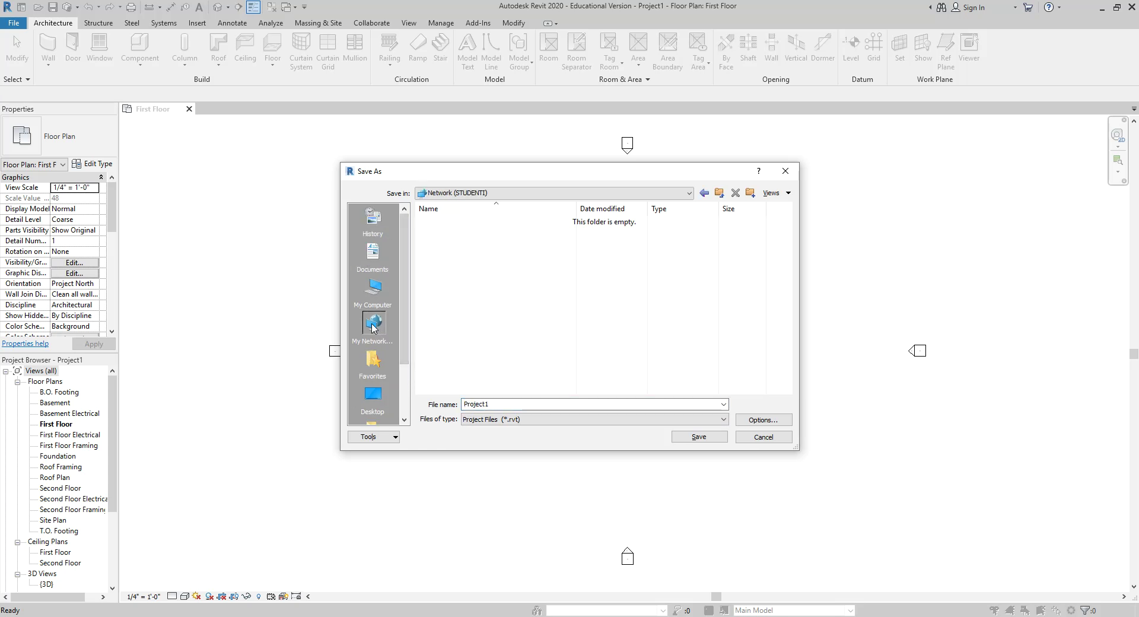
click(488, 193)
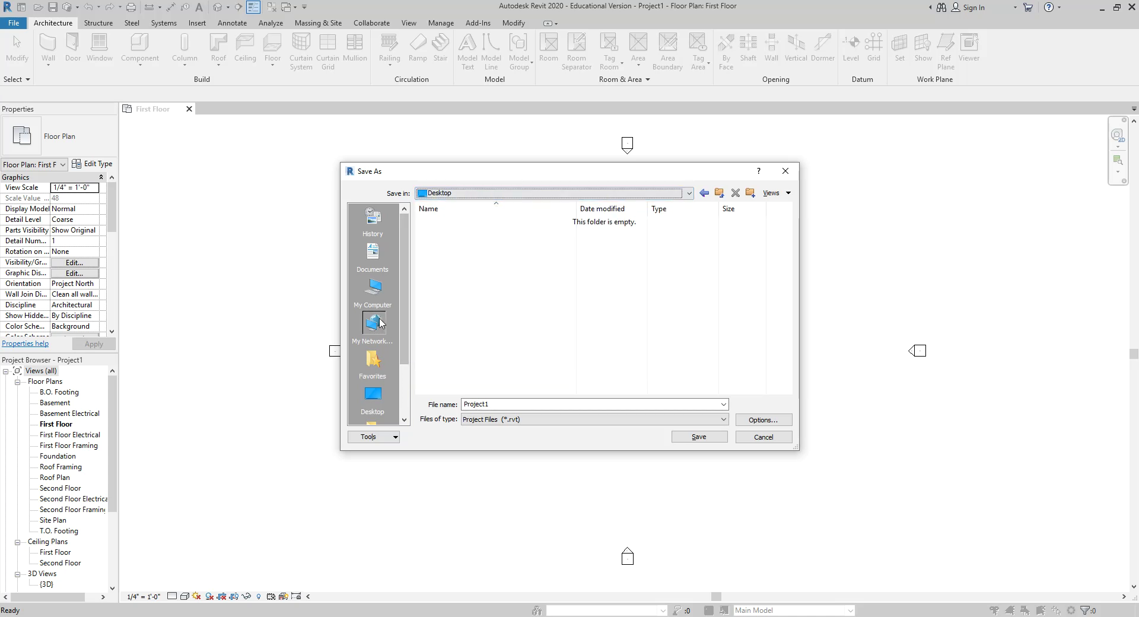
click(471, 194)
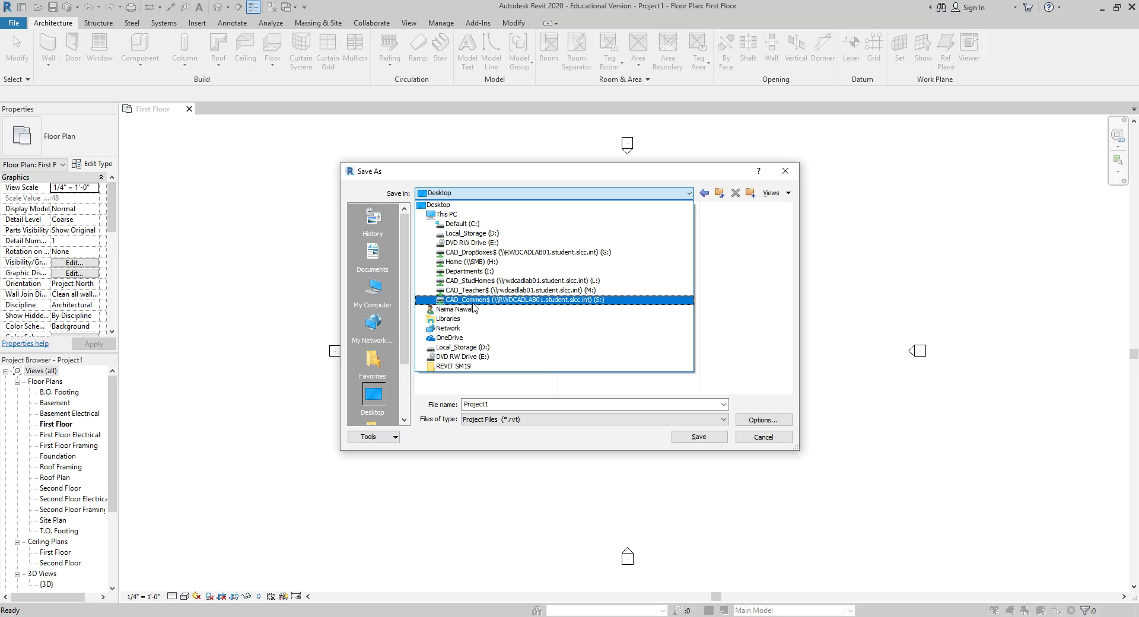
click(486, 205)
click(466, 195)
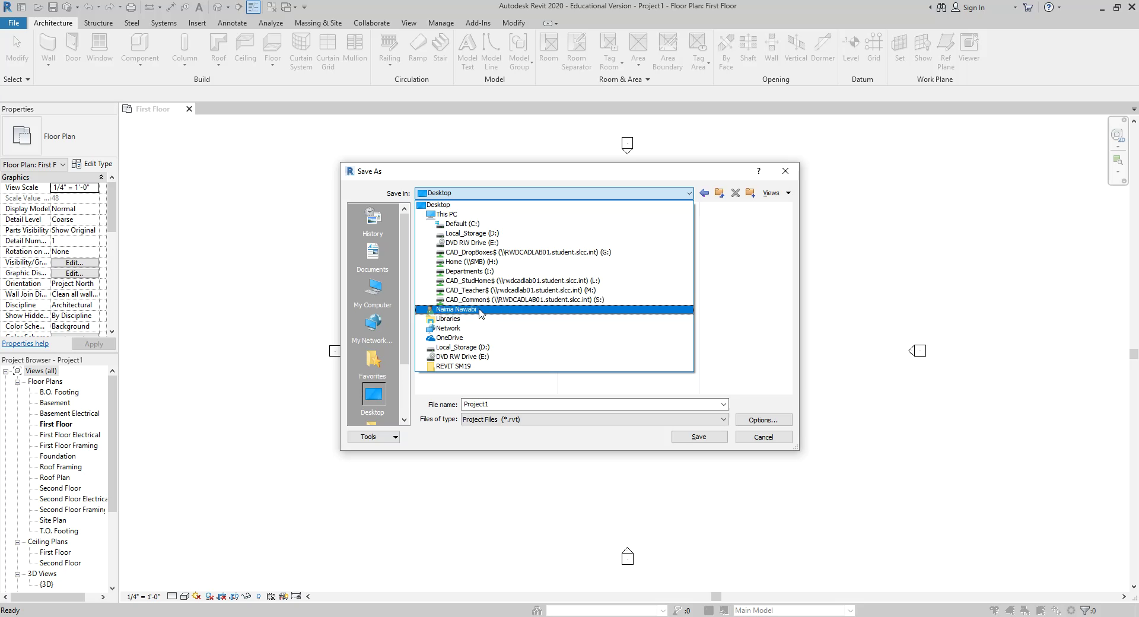
click(486, 205)
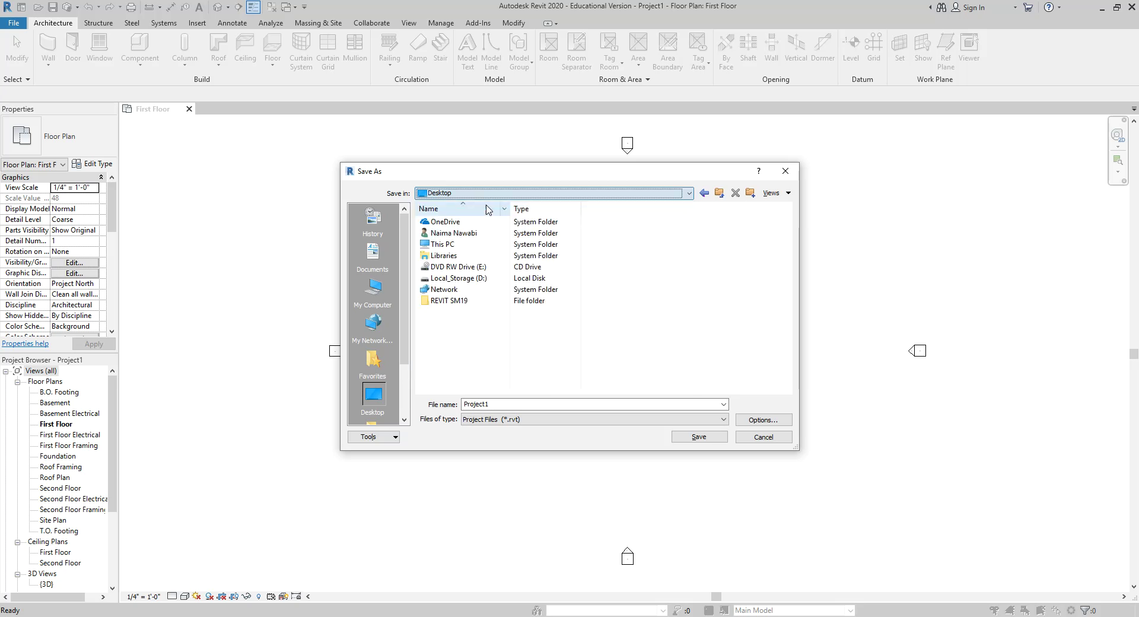
- Create a folder named TINY HOUSE CASITA on the Desktop and open it as the save destination
click(751, 197)
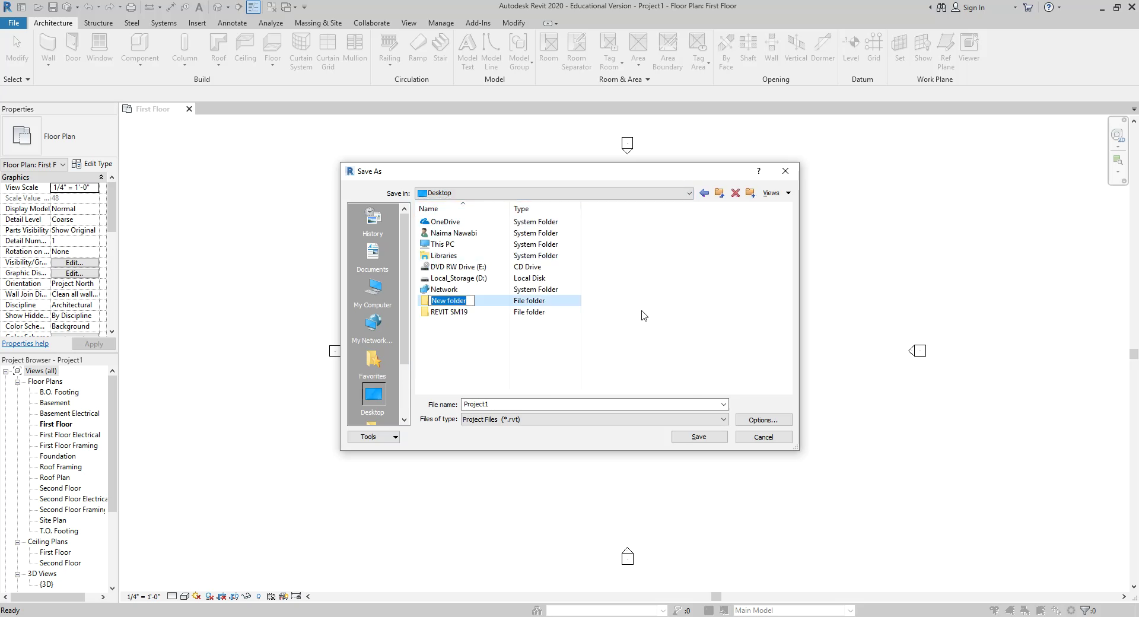
text(TIN)
key(BackSpace)
key(BackSpace)
key(BackSpace)
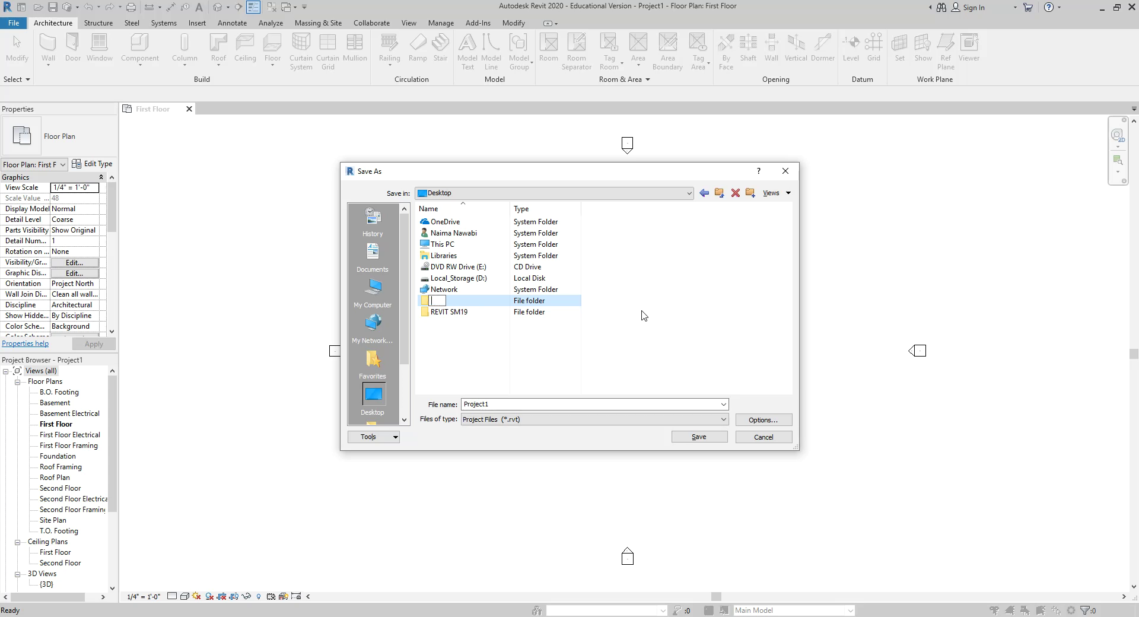
text(TINY HOUSE CASITA)
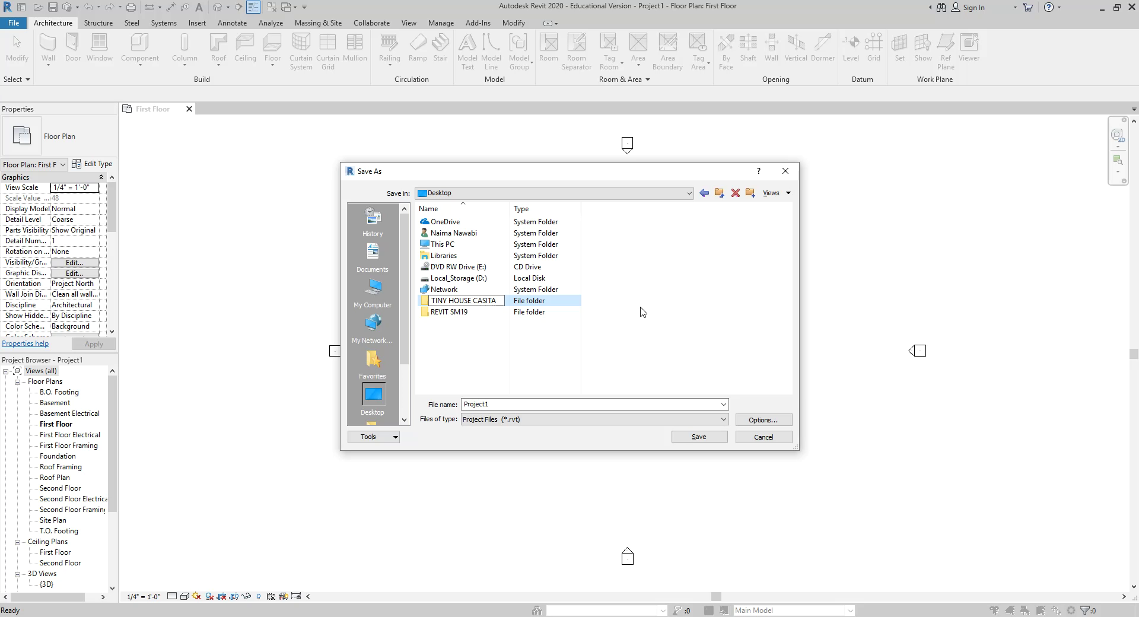
key(Return)
click(482, 300)
double_click(485, 301)
double_click(451, 301)
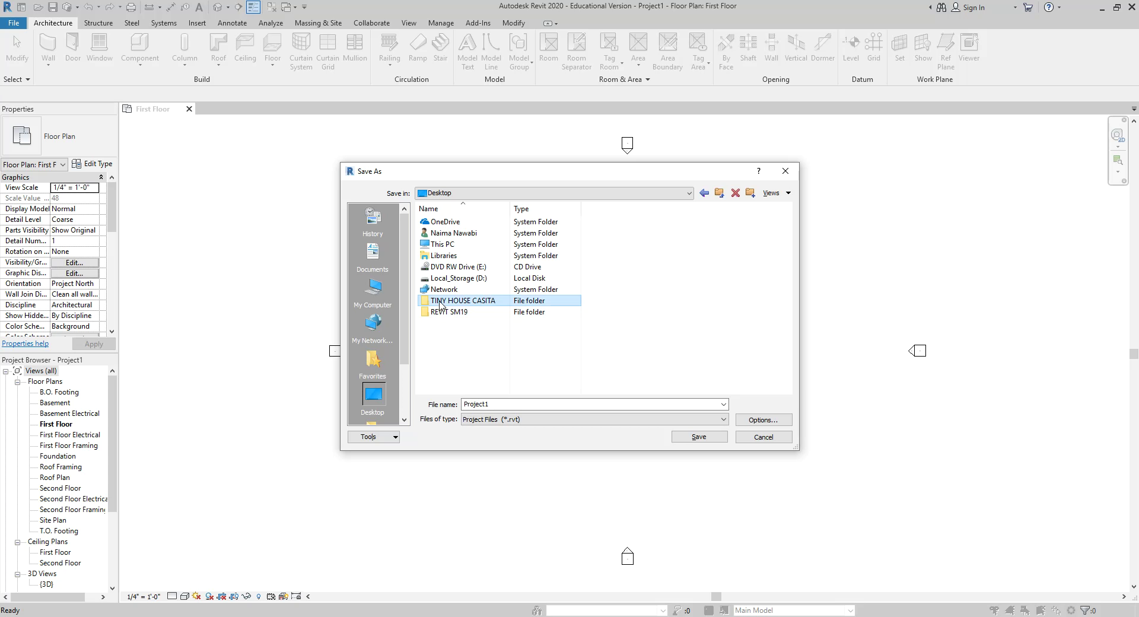
- Name the project file 190521 TINY HOUSE CASITA followed by the author's surname, and save it
double_click(501, 404)
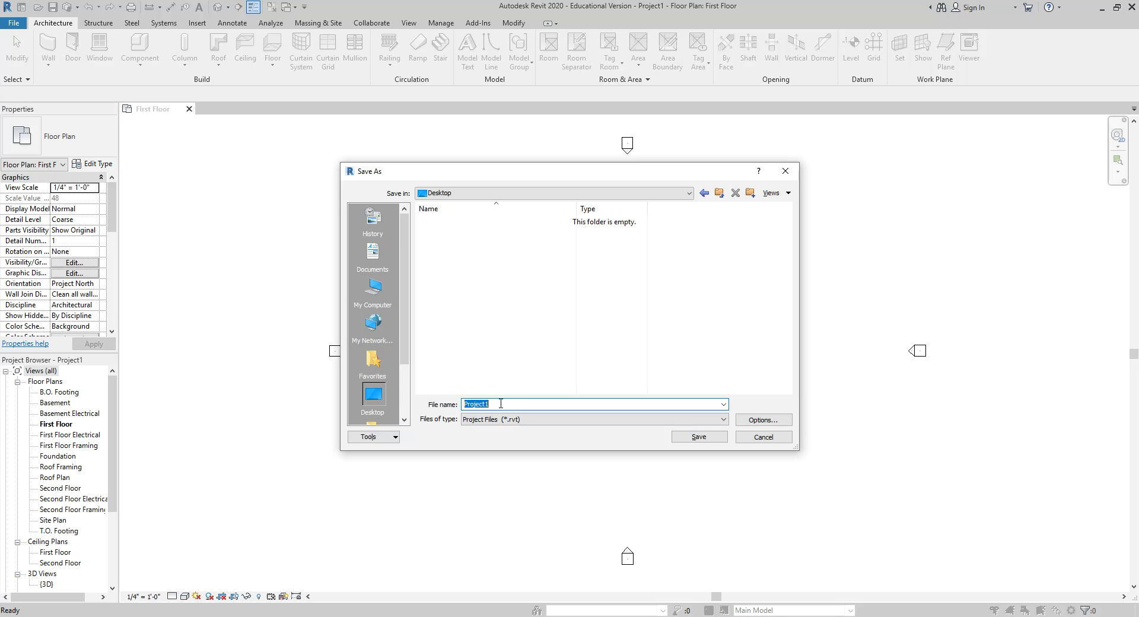
text(190521)
text(TINY HOUSE CASITA NAWABI)
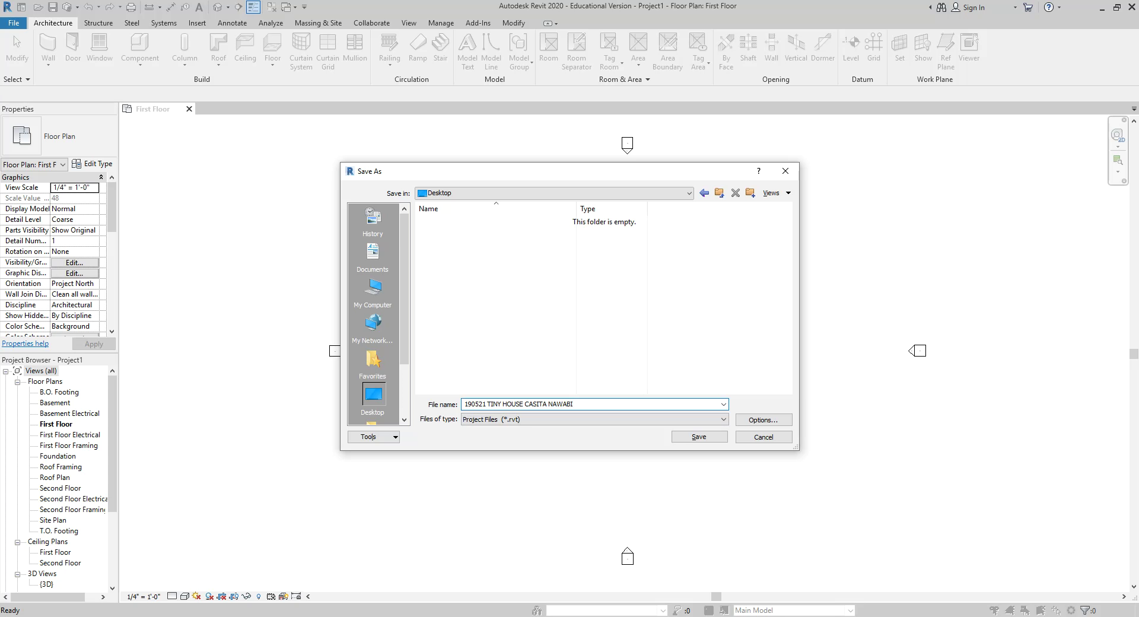
key(Return)
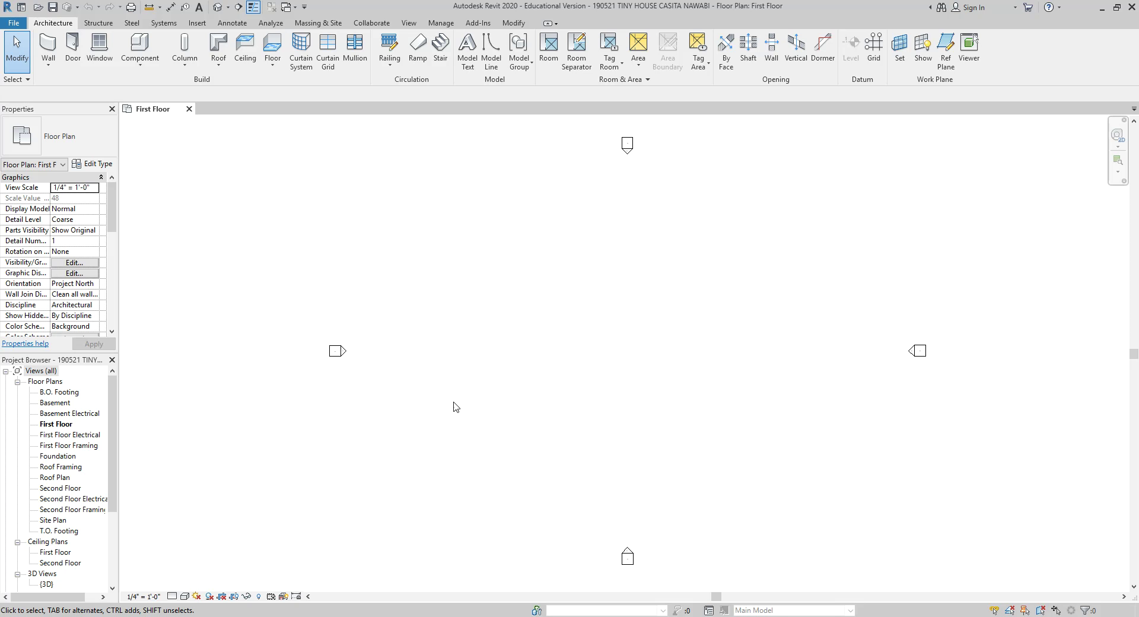
- Examine the west and south elevation markers in the First Floor plan by selecting each one, and clear the selection
middle_drag(615, 302, 551, 296)
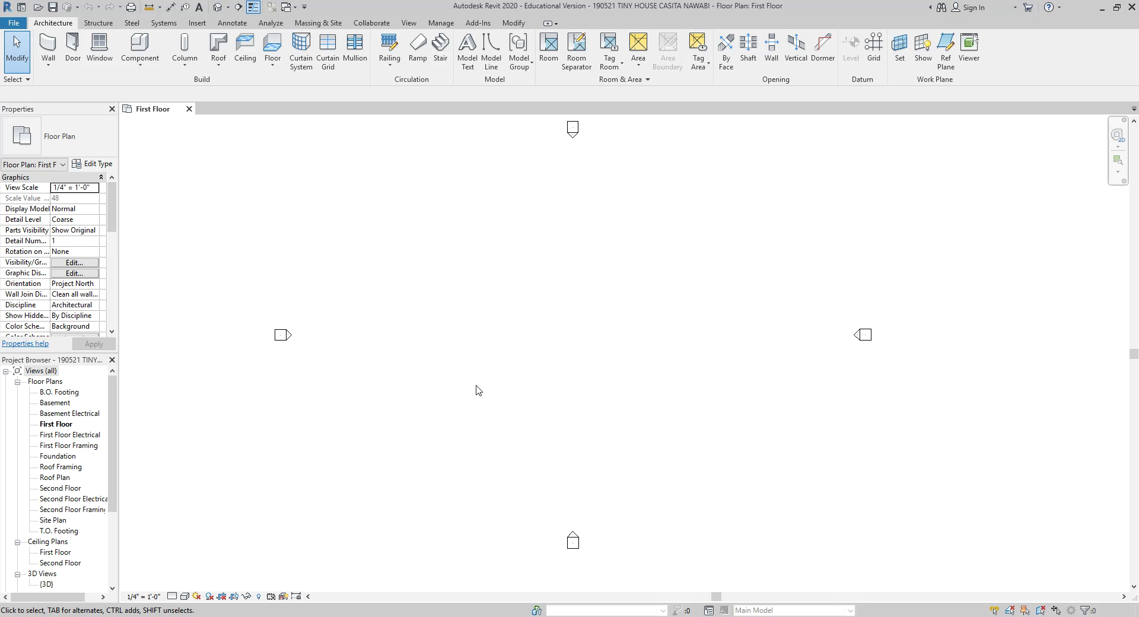
click(289, 341)
scroll(327, 361, down, 2)
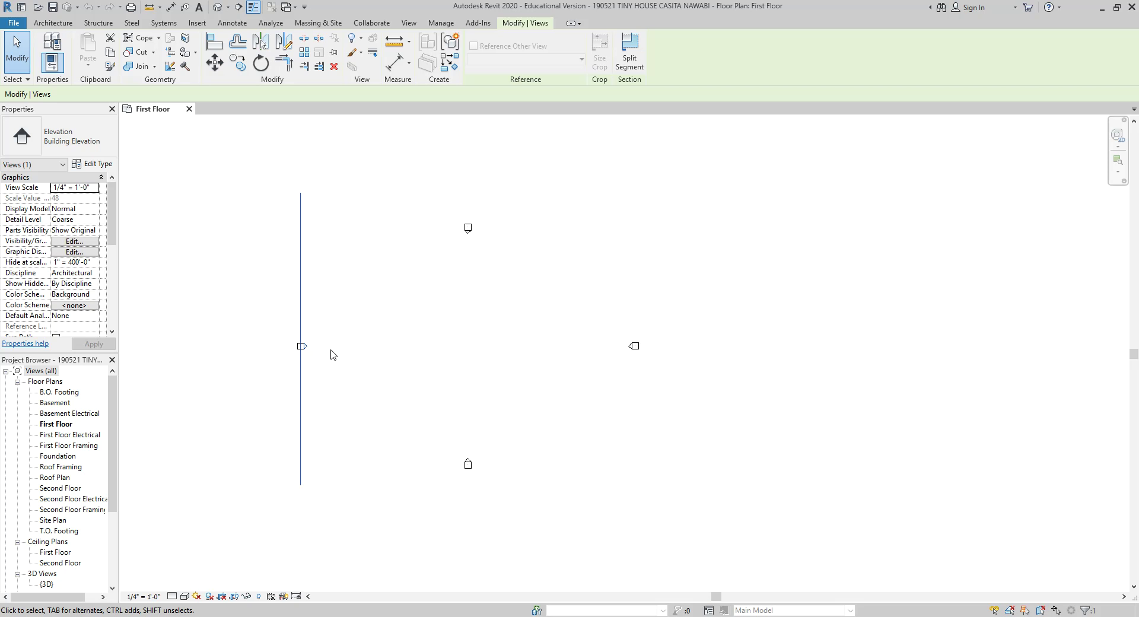
scroll(409, 428, up, 2)
key(Escape)
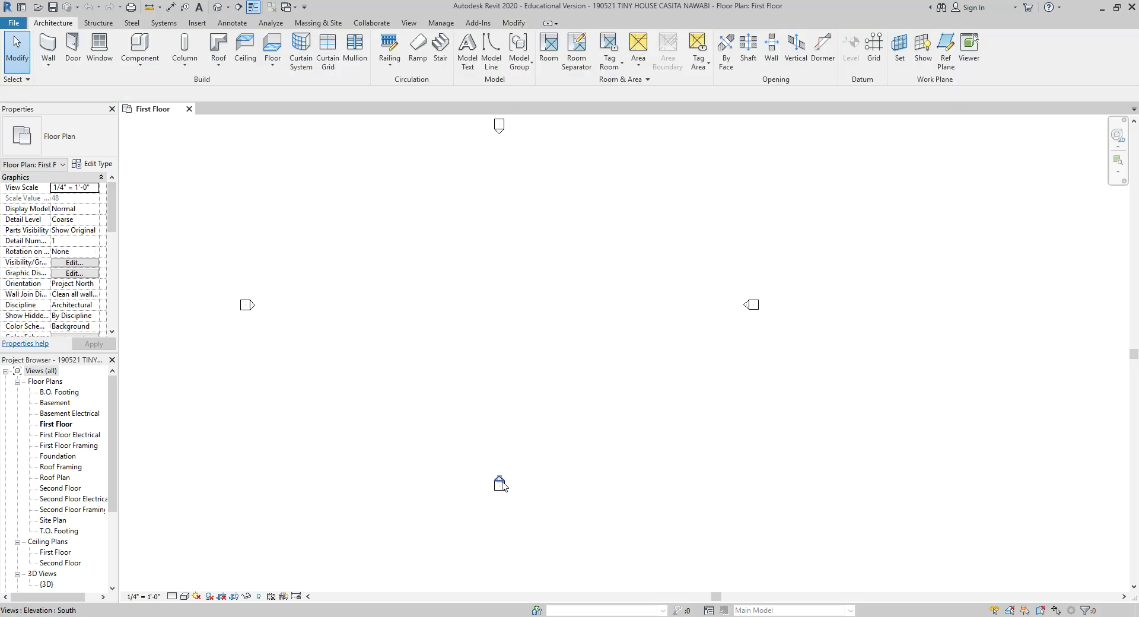
click(502, 478)
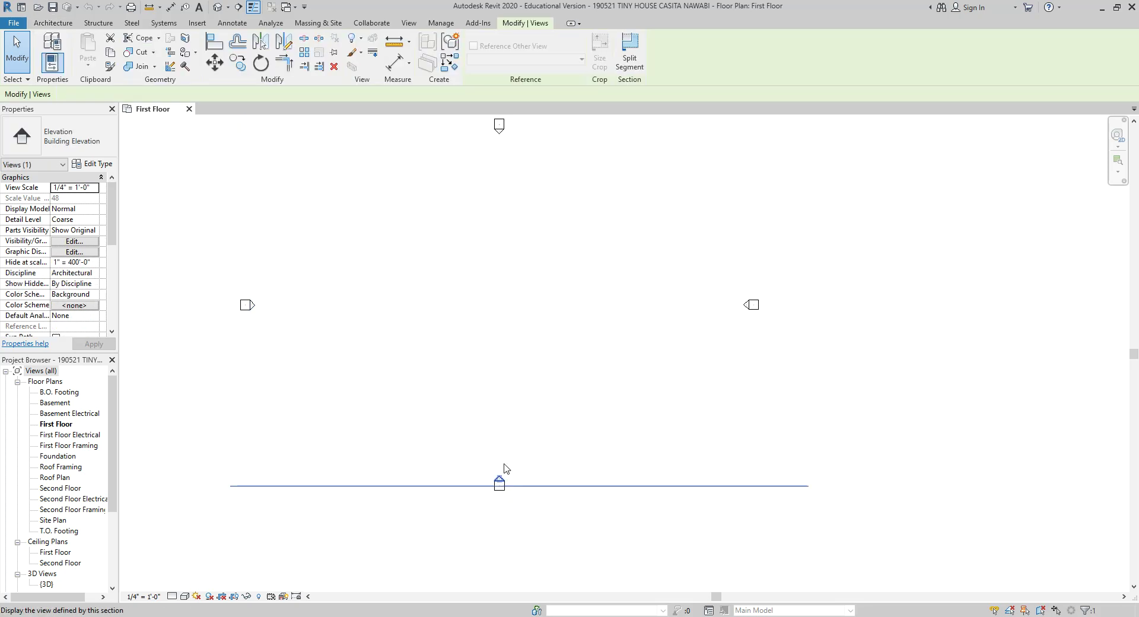
click(489, 384)
scroll(489, 383, down, 1)
mouse_move(487, 339)
middle_down()
mouse_move(486, 328)
mouse_move(503, 391)
mouse_move(502, 330)
middle_up()
scroll(502, 385, up, 1)
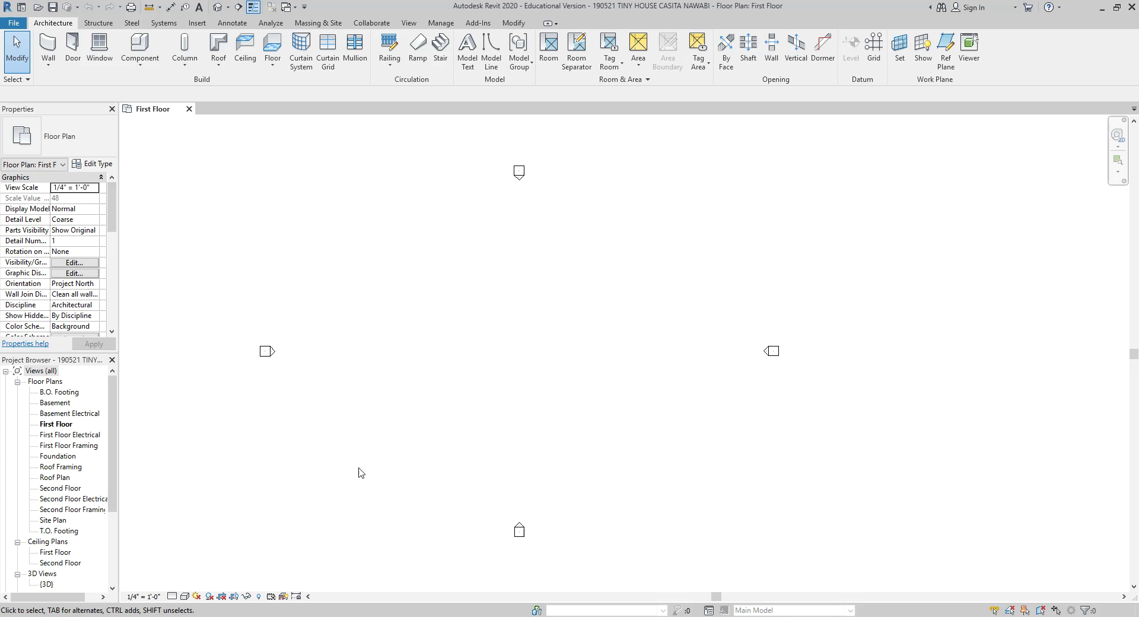
- Open the East elevation and take a closer look at its level lines and heads
drag(110, 427, 115, 520)
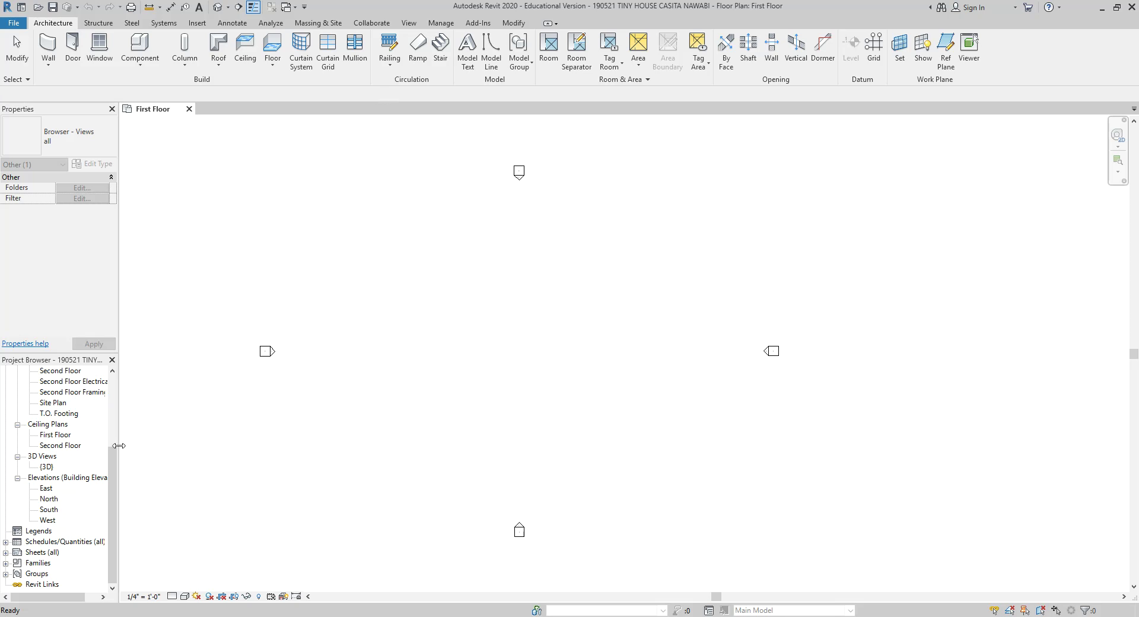
double_click(46, 489)
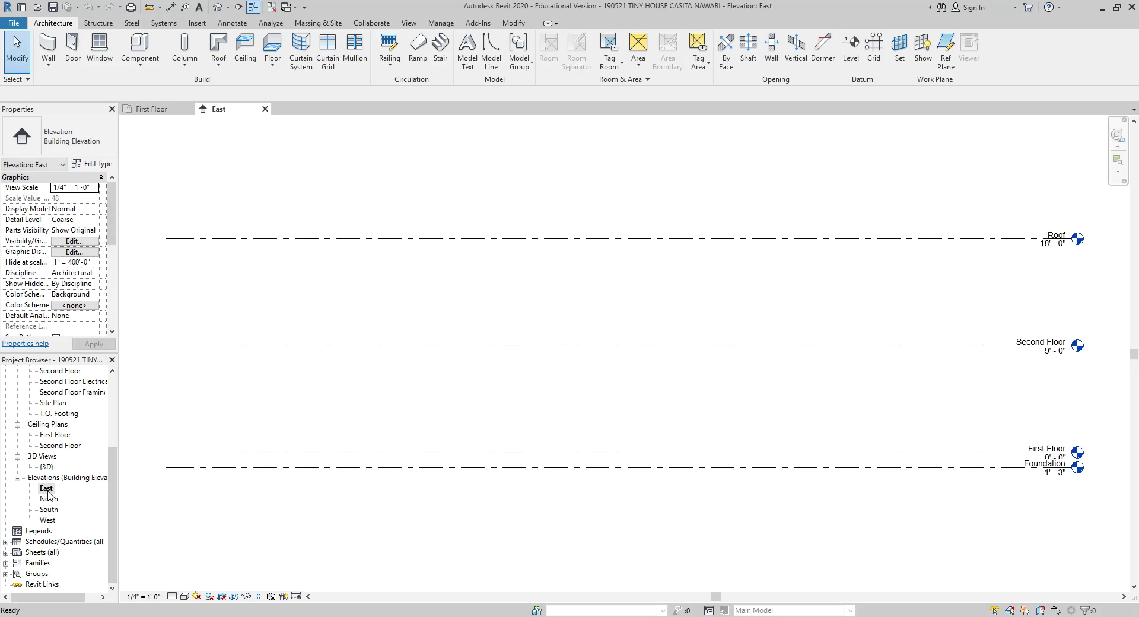
scroll(635, 376, down, 3)
scroll(771, 368, up, 3)
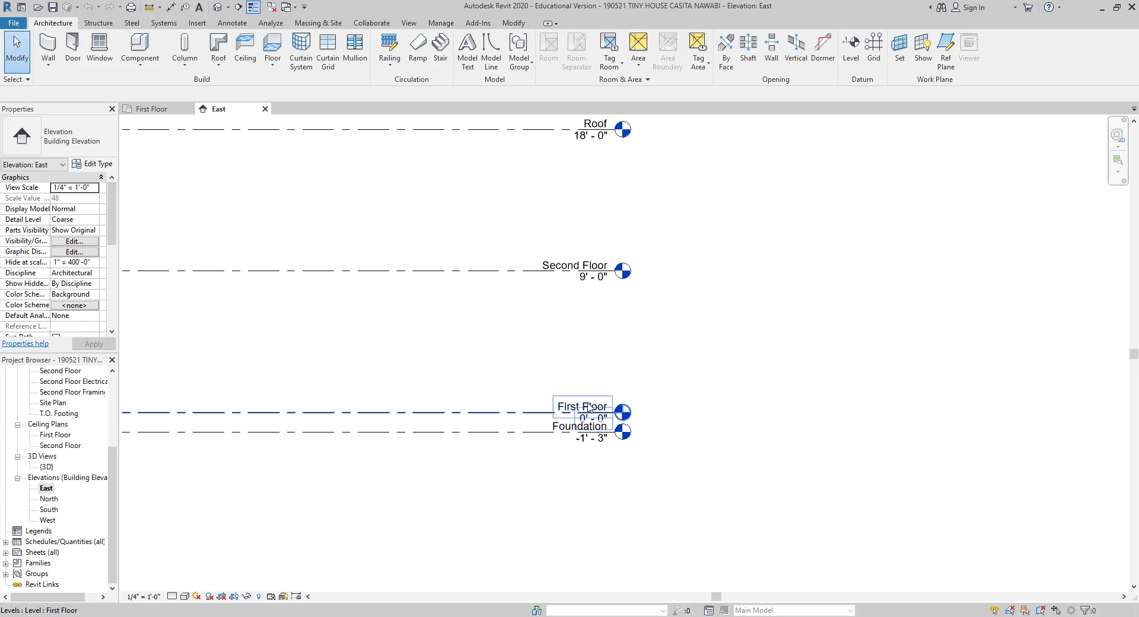
- Compare the First Floor level in the East elevation with the matching floor plan view in the project browser
drag(113, 506, 115, 440)
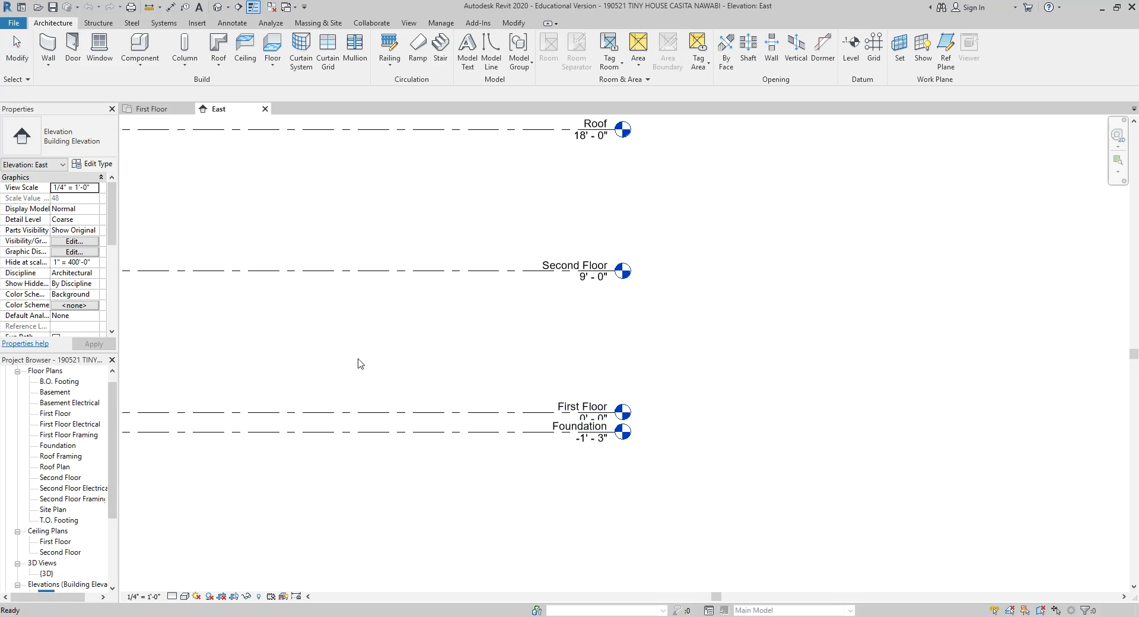
click(565, 410)
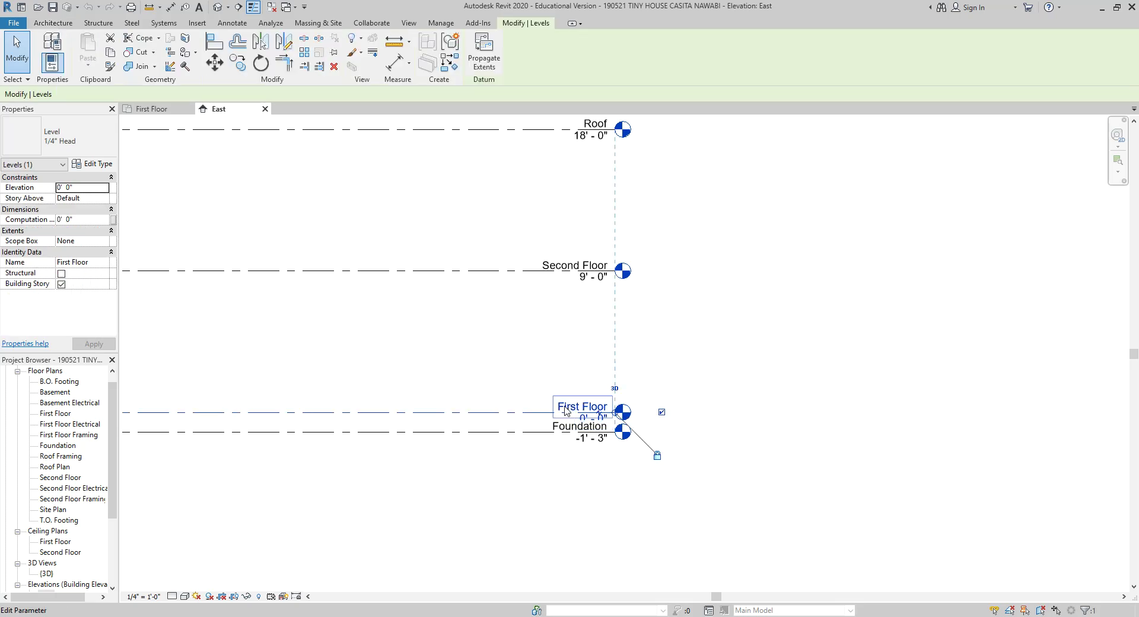
click(59, 415)
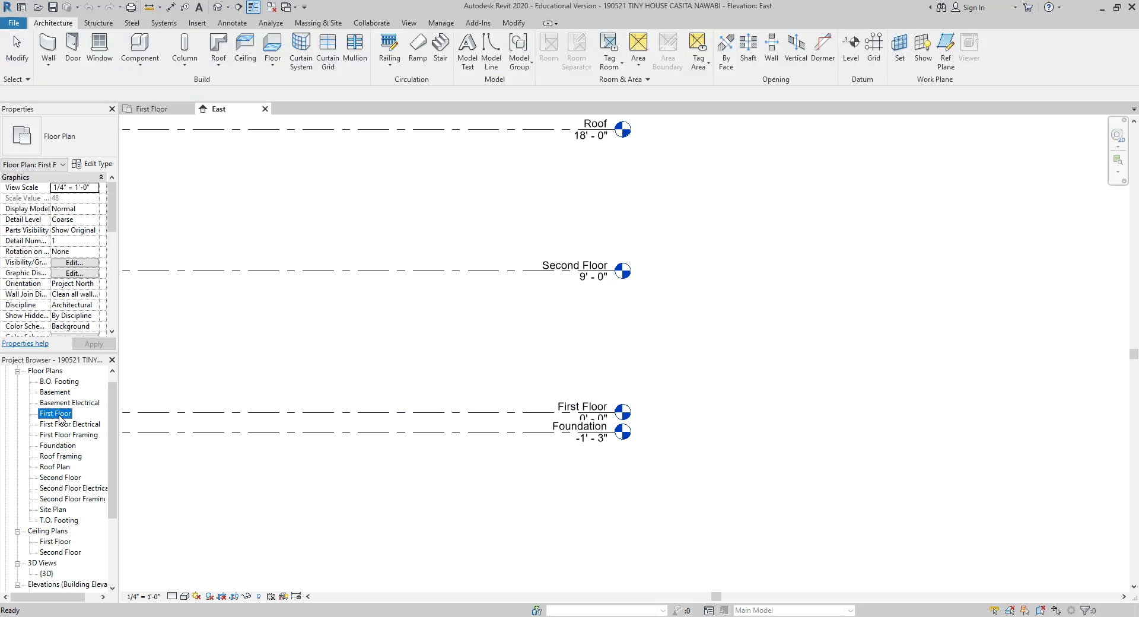
- Delete the First Floor level together with its associated views from the East elevation, and undo the deletion
click(331, 412)
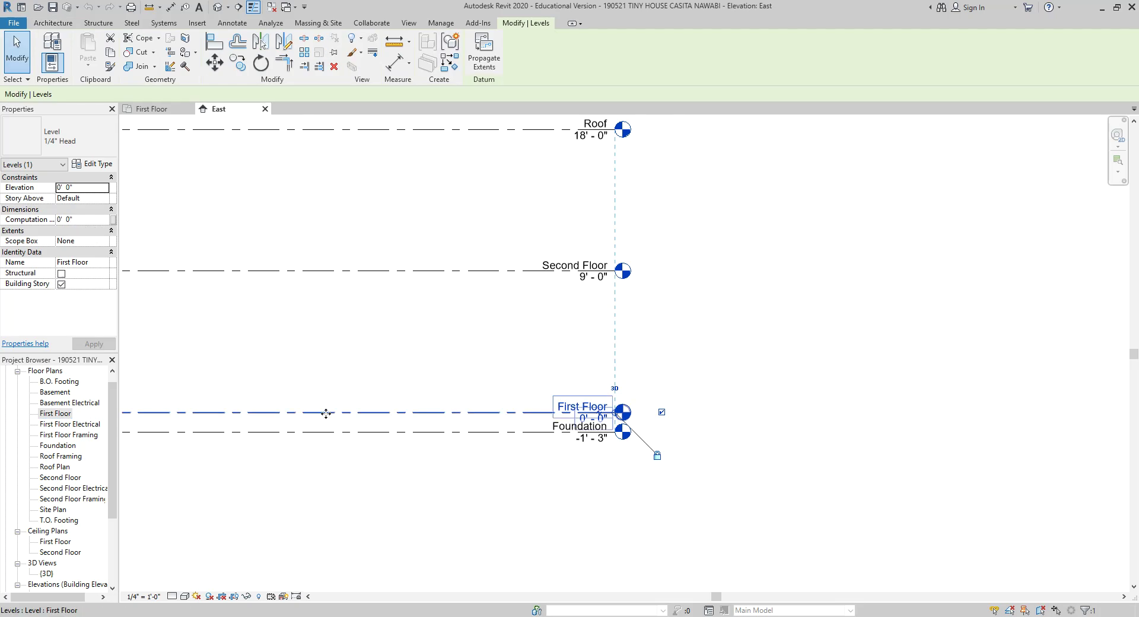
key(Delete)
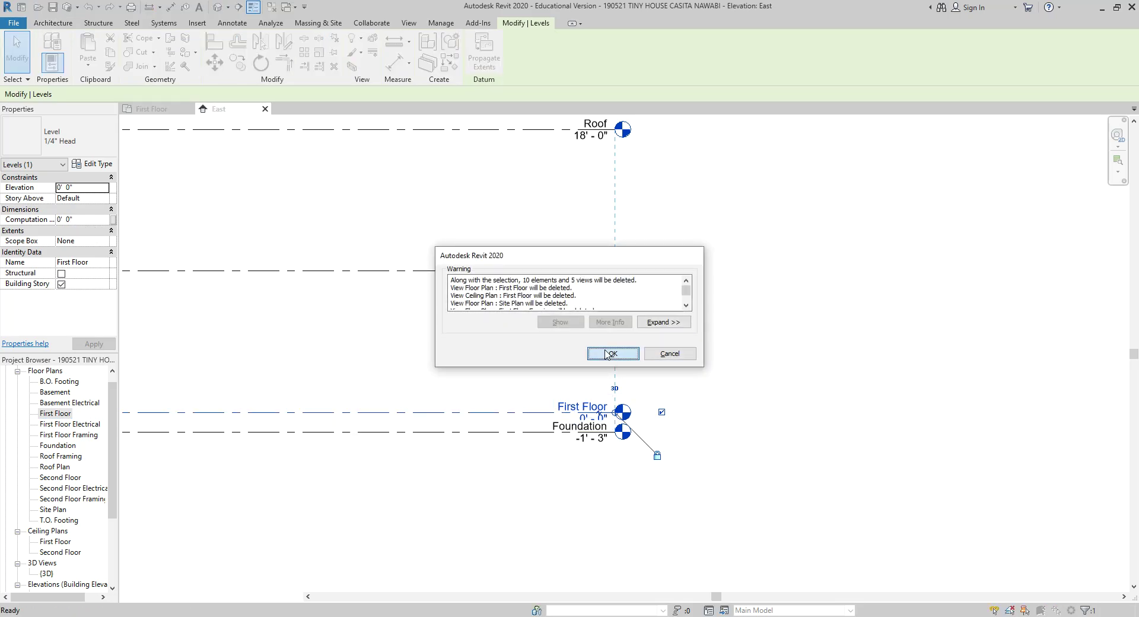
click(611, 354)
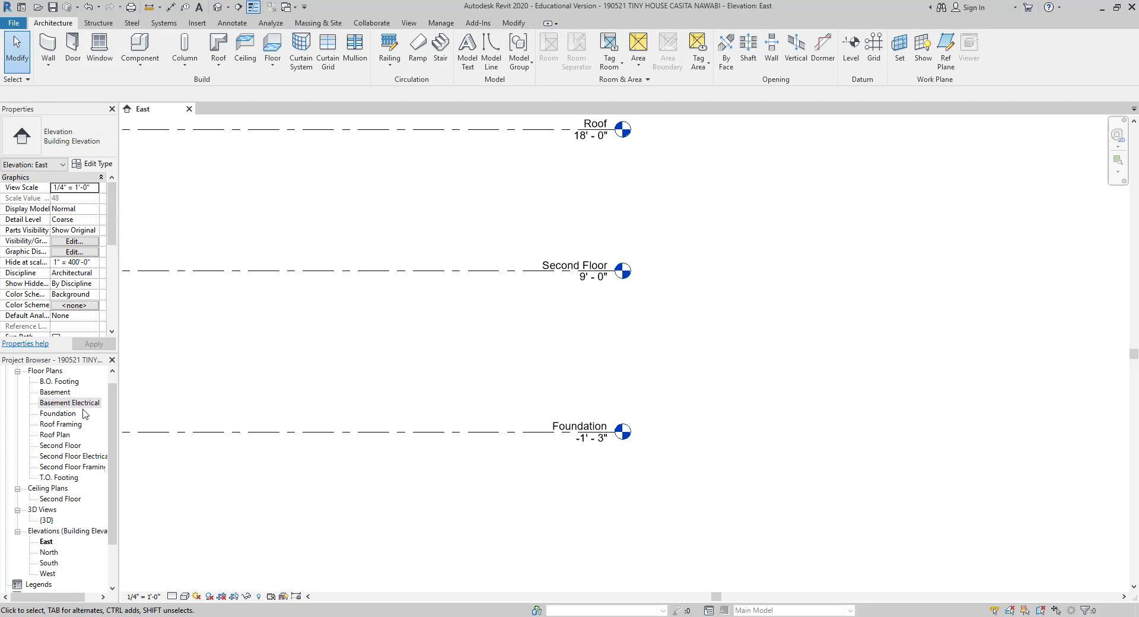
key(ctrl+z)
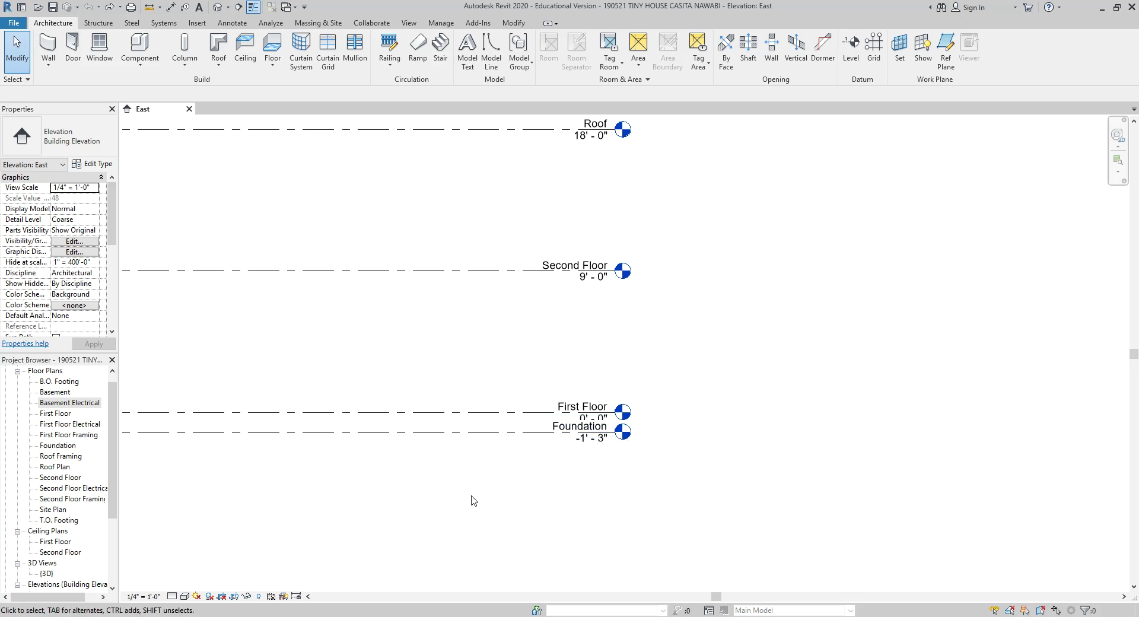
- Rename the First Floor level as Main Level and compare it with the matching floor plan in the project browser
scroll(473, 500, up, 4)
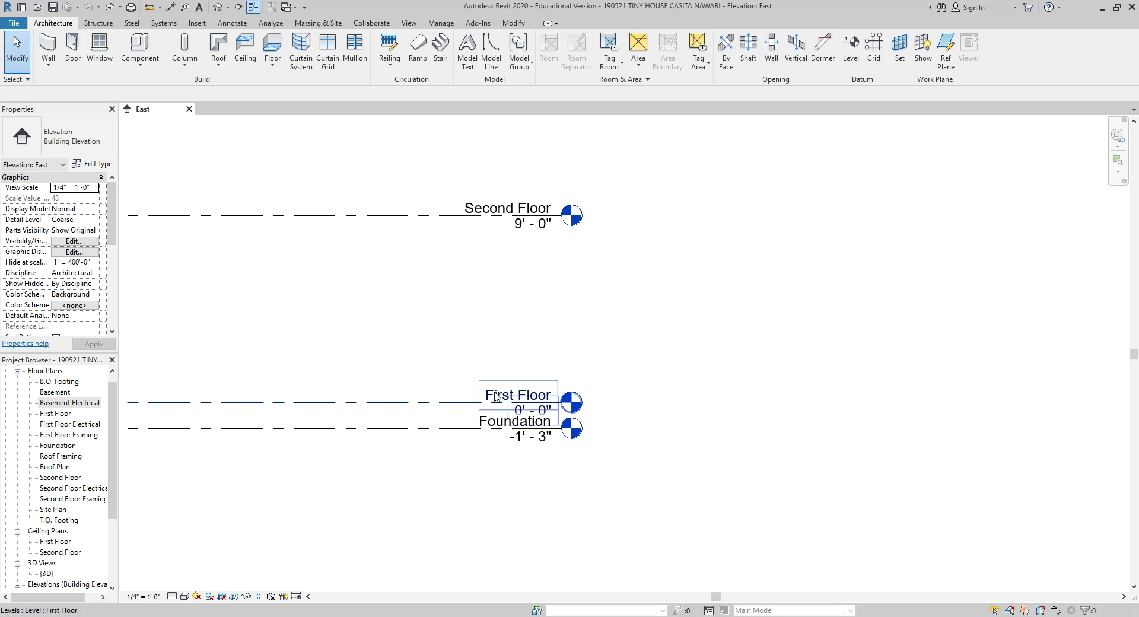
scroll(496, 398, up, 1)
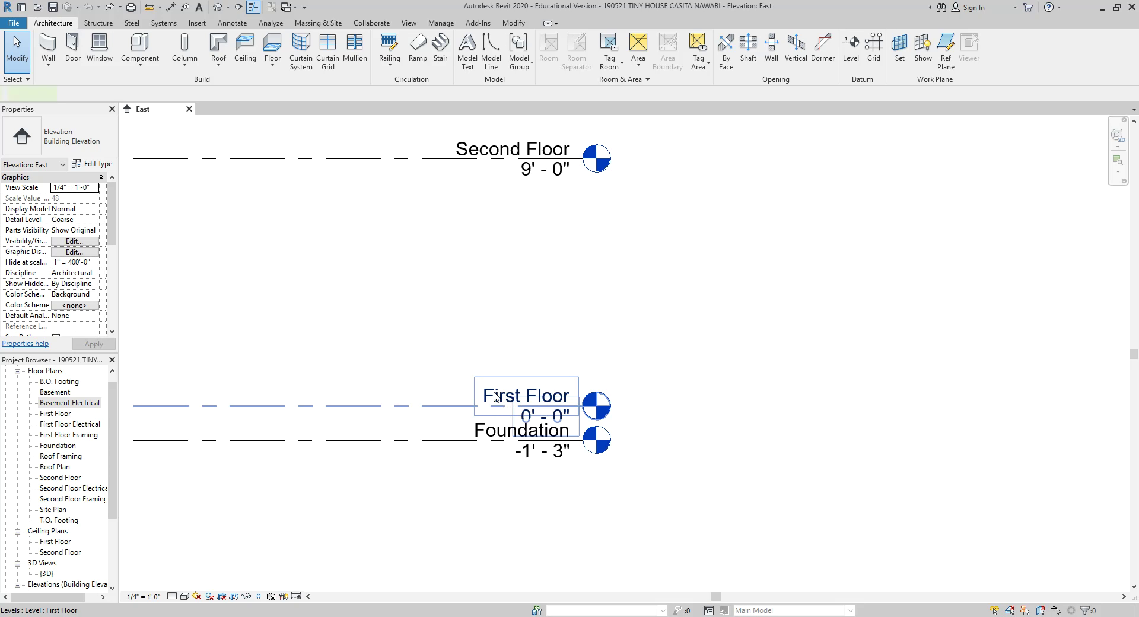
click(496, 398)
click(496, 397)
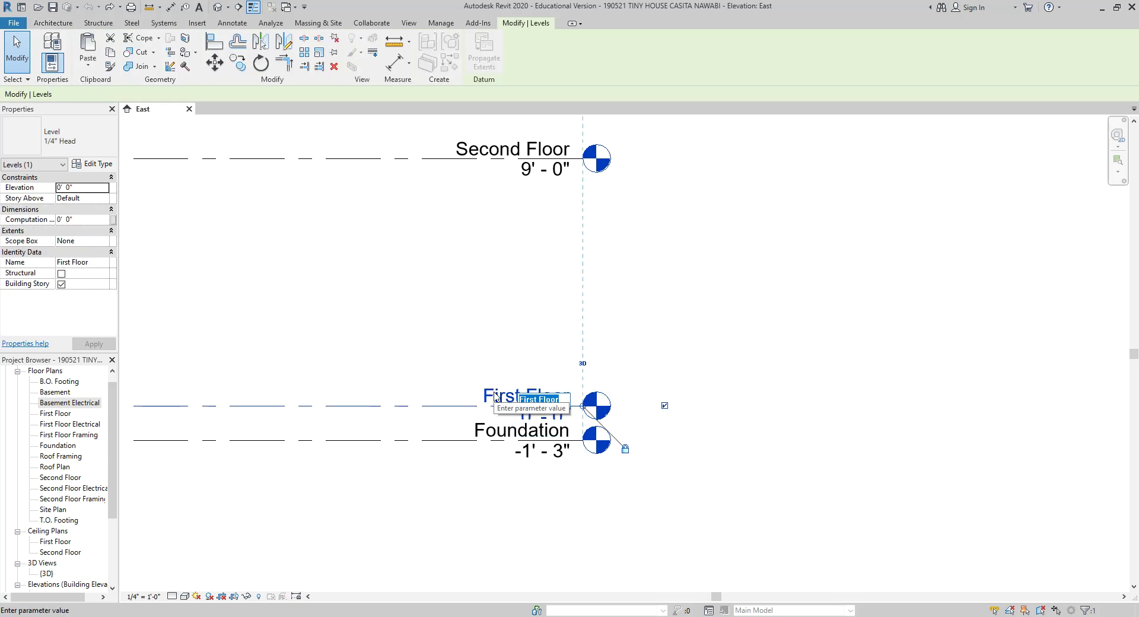
text(Main Level)
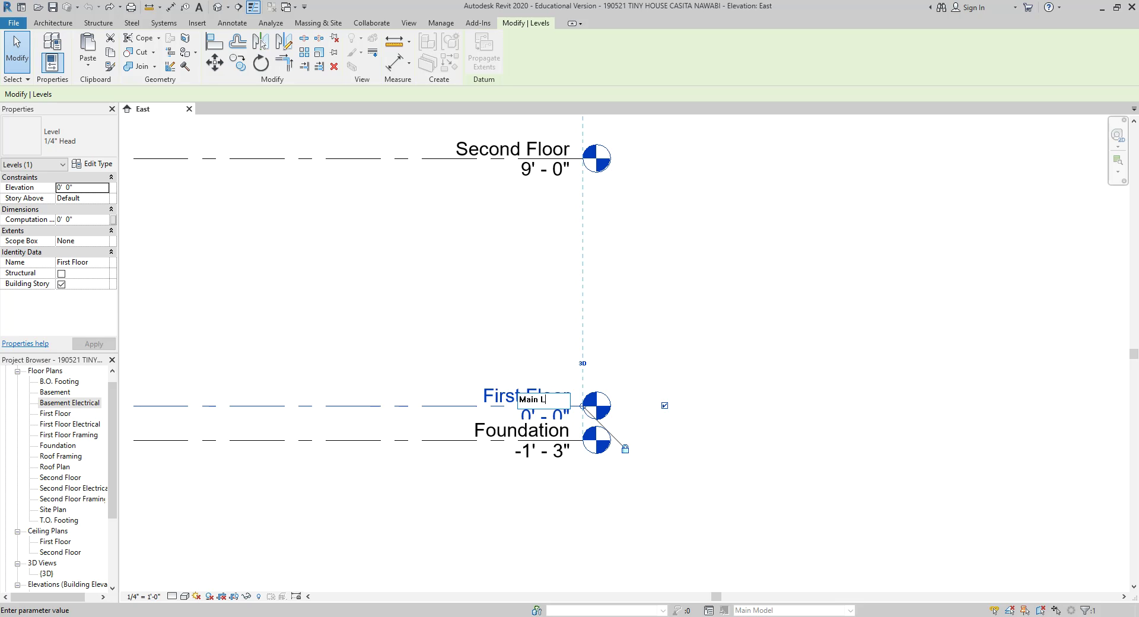
key(Return)
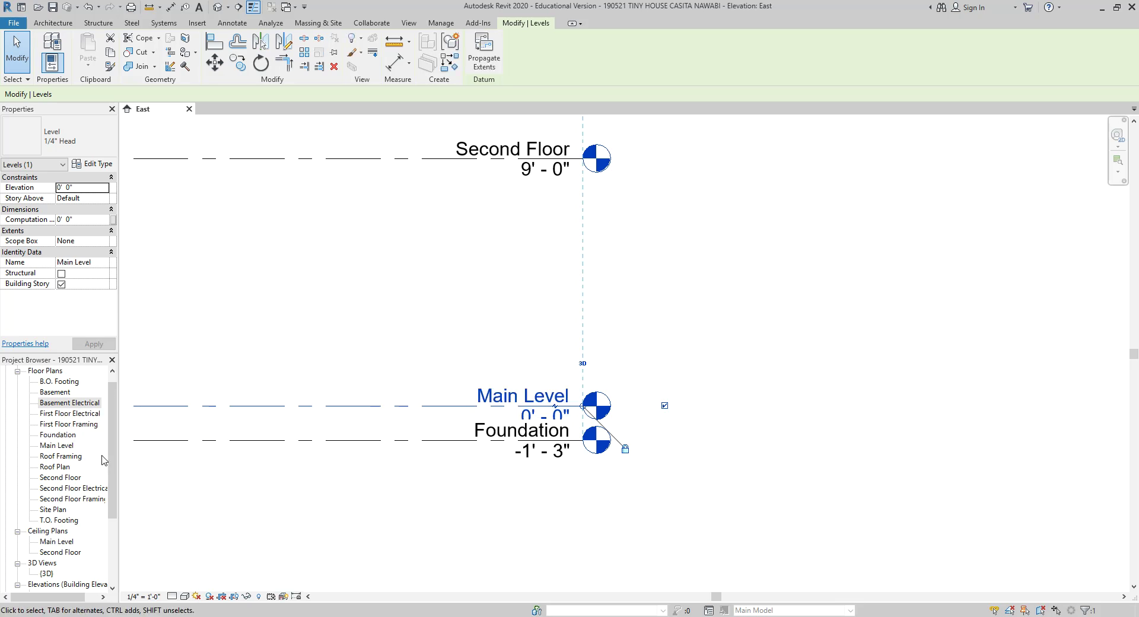
click(67, 450)
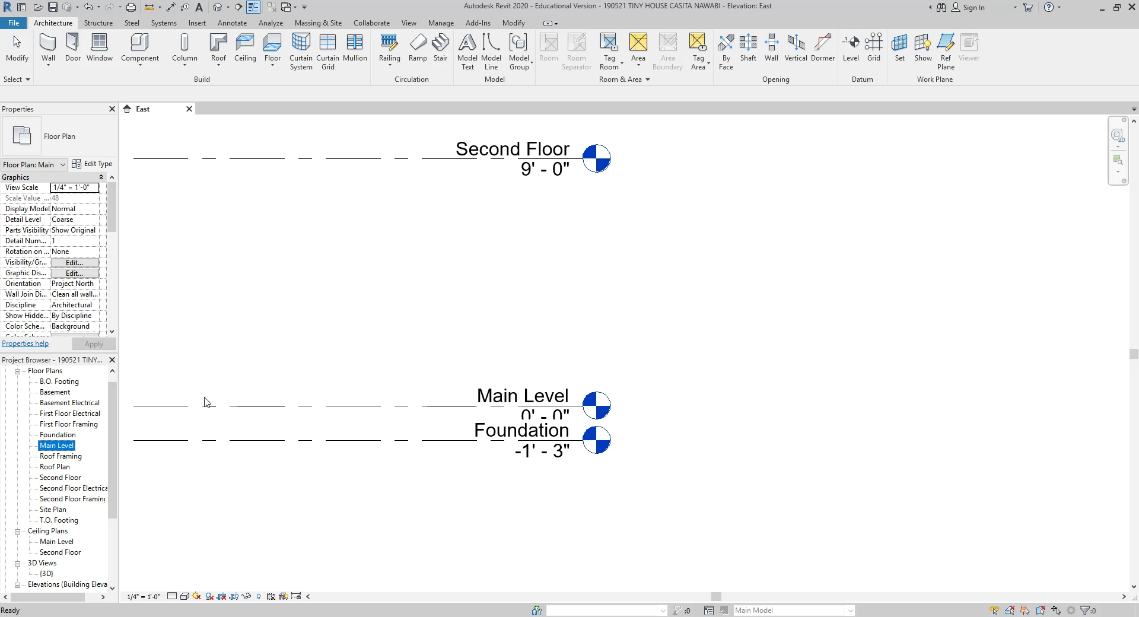
click(456, 406)
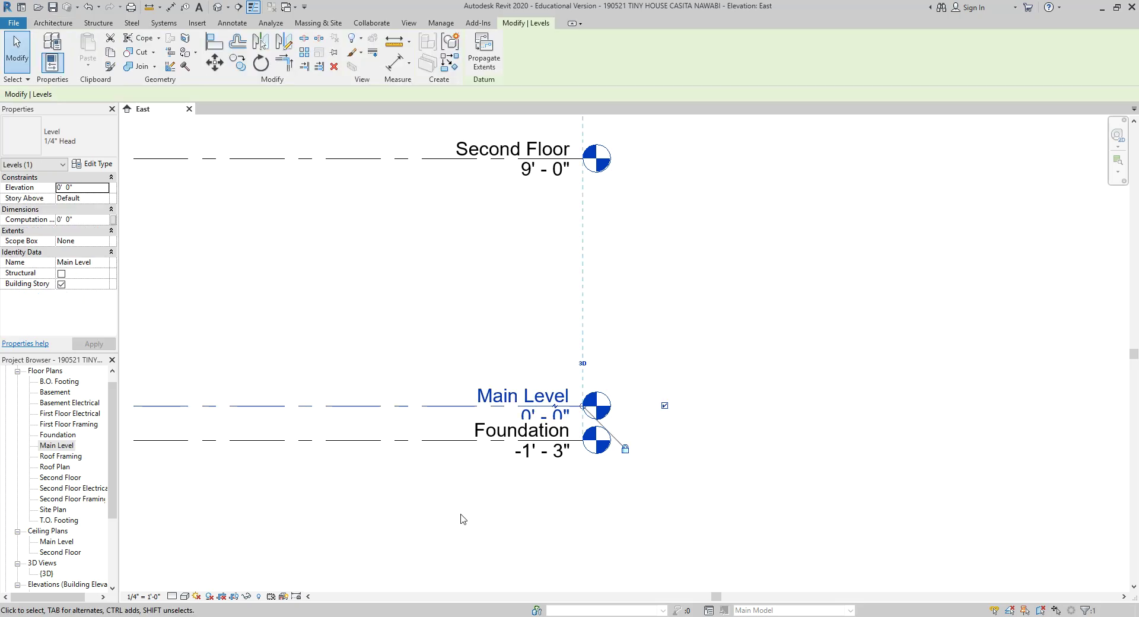
- Delete the Second Floor level and its associated views, accepting the deletion warning
scroll(463, 518, down, 1)
scroll(454, 333, down, 1)
click(399, 326)
middle_drag(403, 291, 450, 333)
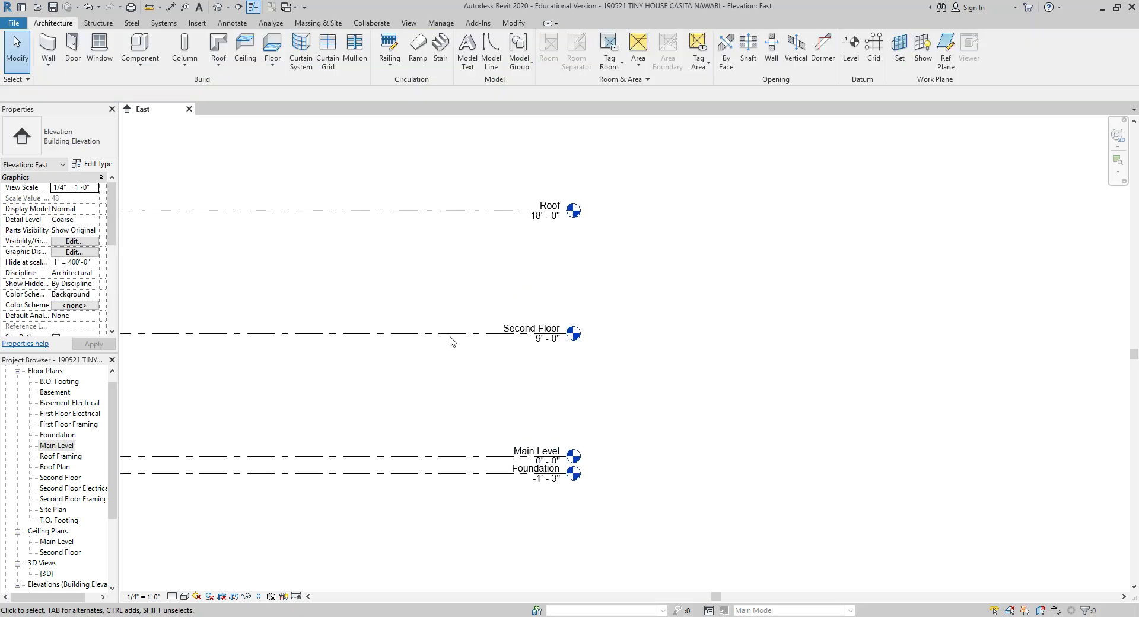
click(448, 333)
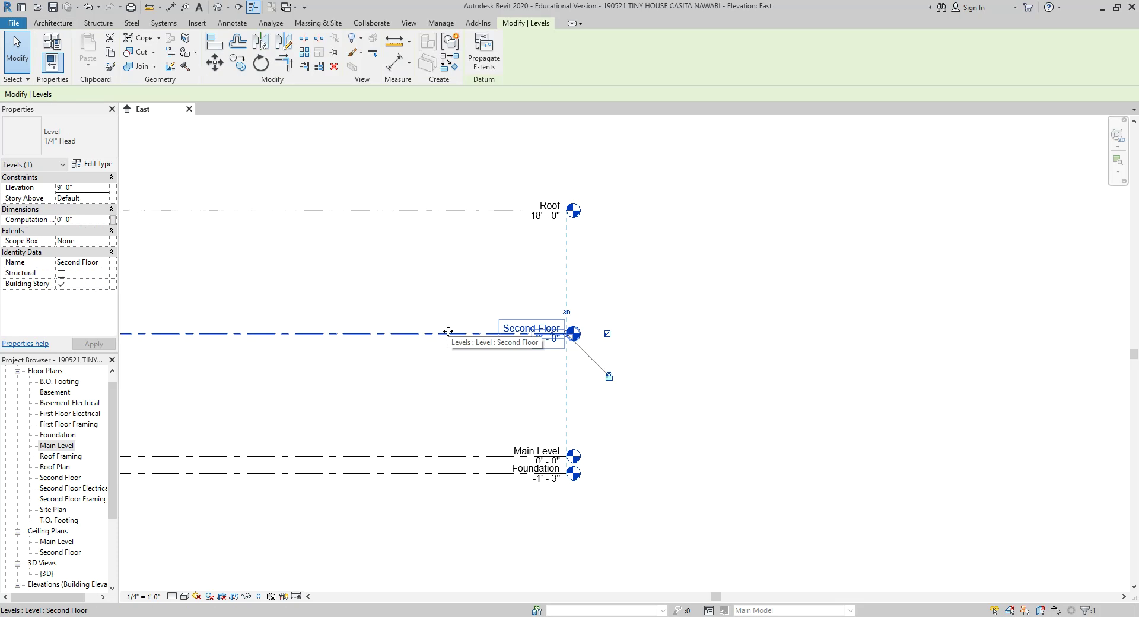
key(Delete)
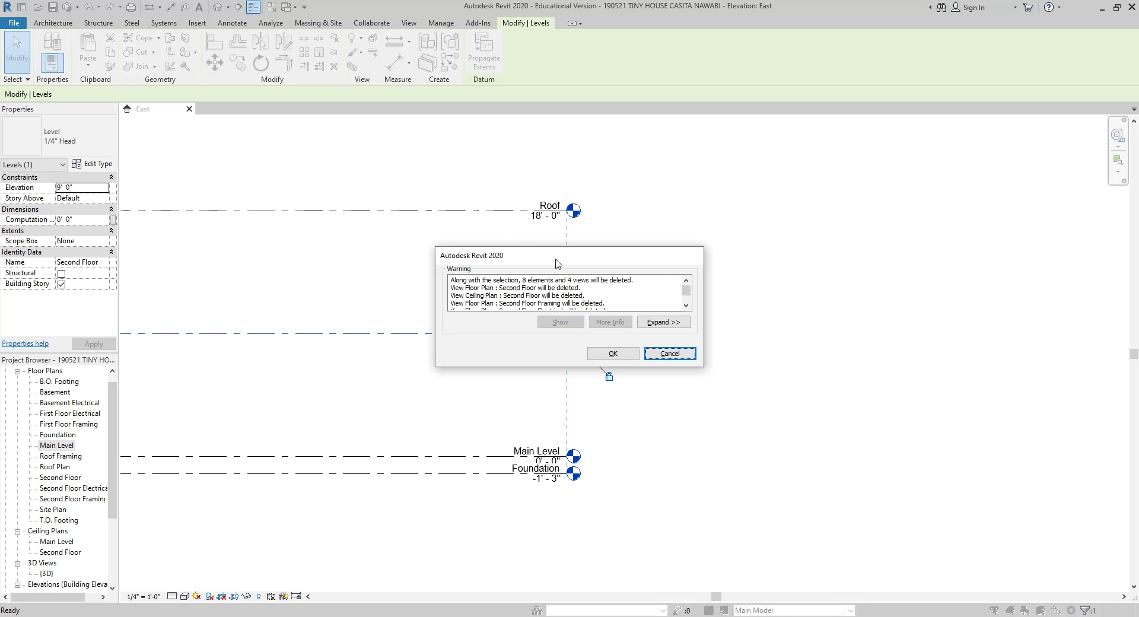
click(606, 353)
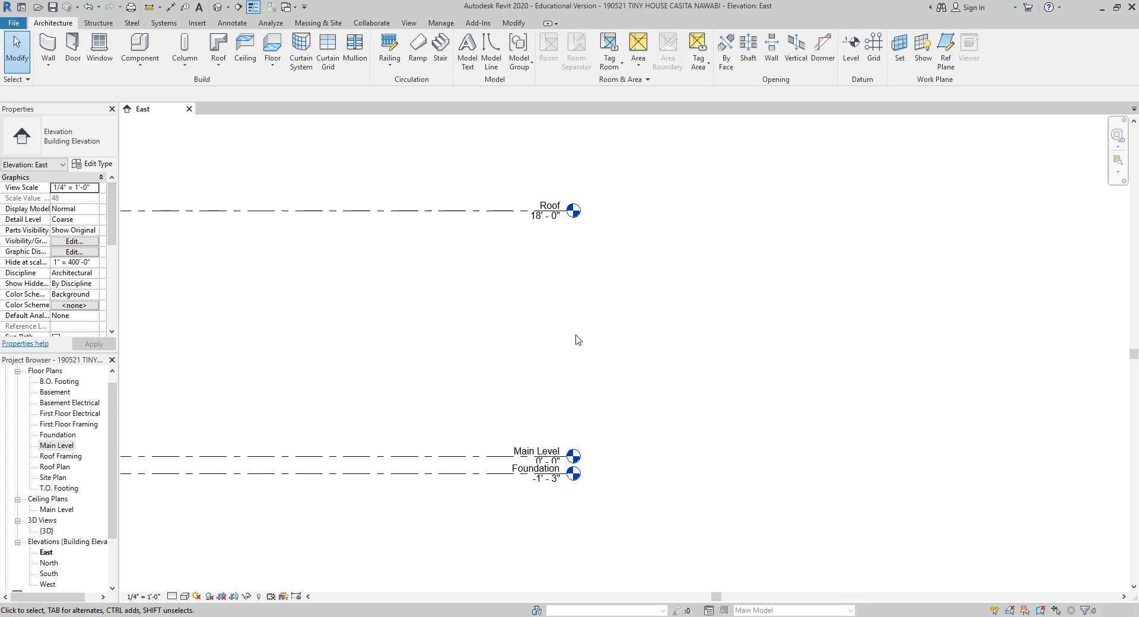
- Set the Roof level's elevation to 12' - 0" and clear the selection
scroll(549, 239, up, 2)
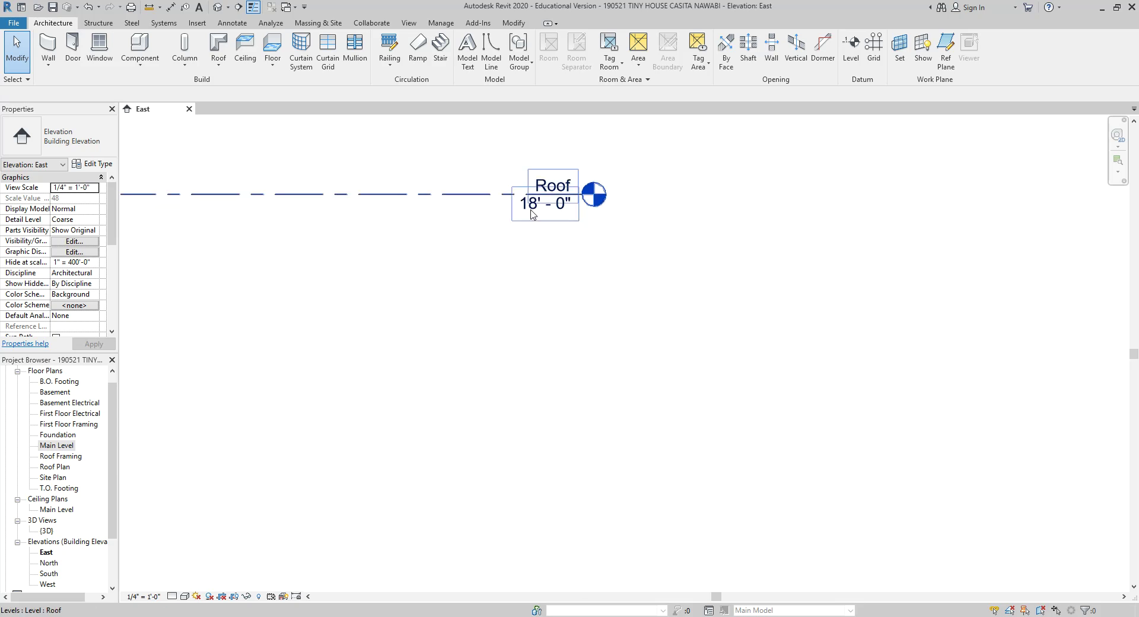
click(533, 211)
click(532, 211)
text(12)
key(Return)
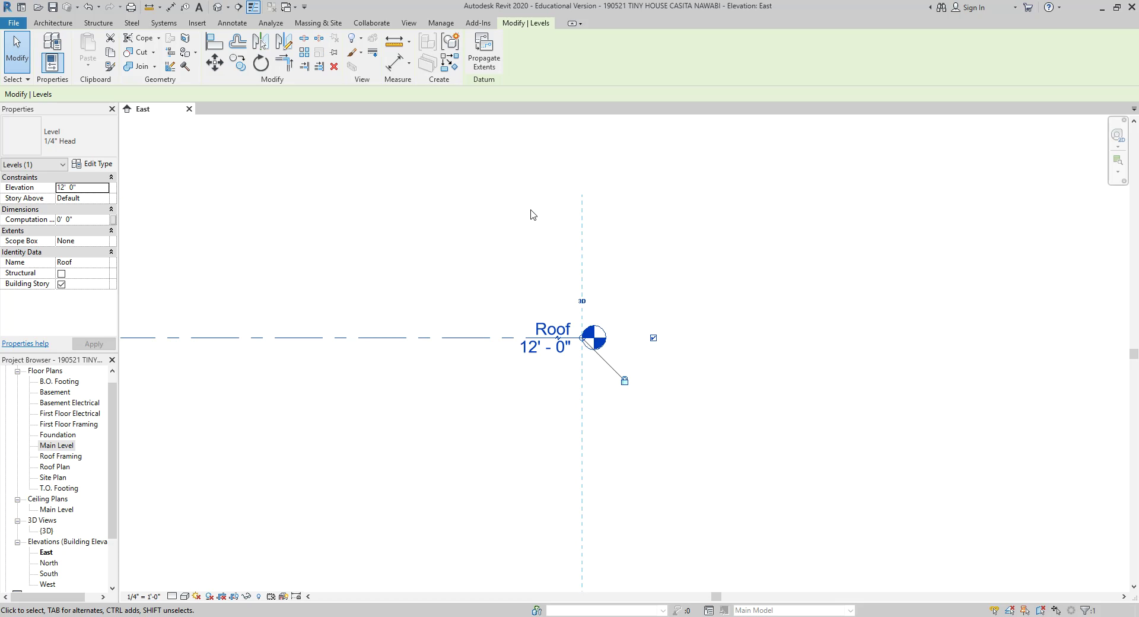
click(496, 224)
scroll(661, 257, down, 2)
scroll(676, 351, up, 2)
scroll(650, 315, up, 1)
scroll(643, 295, up, 1)
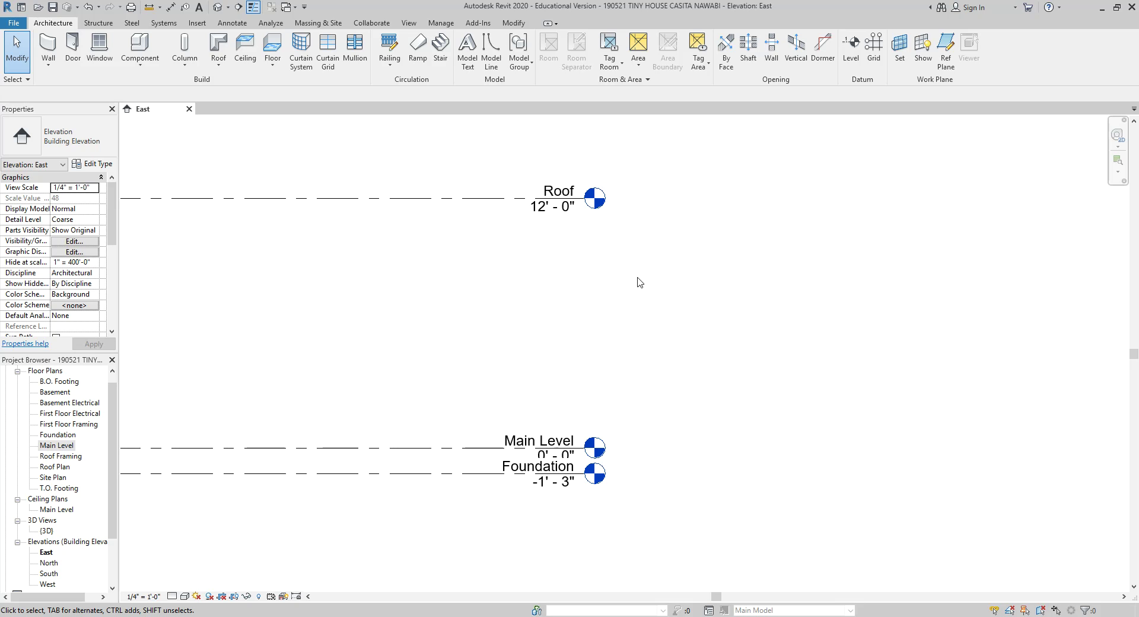
- Check the Main Level floor plan in the project browser, and delete the Main Level along with its associated views
click(59, 446)
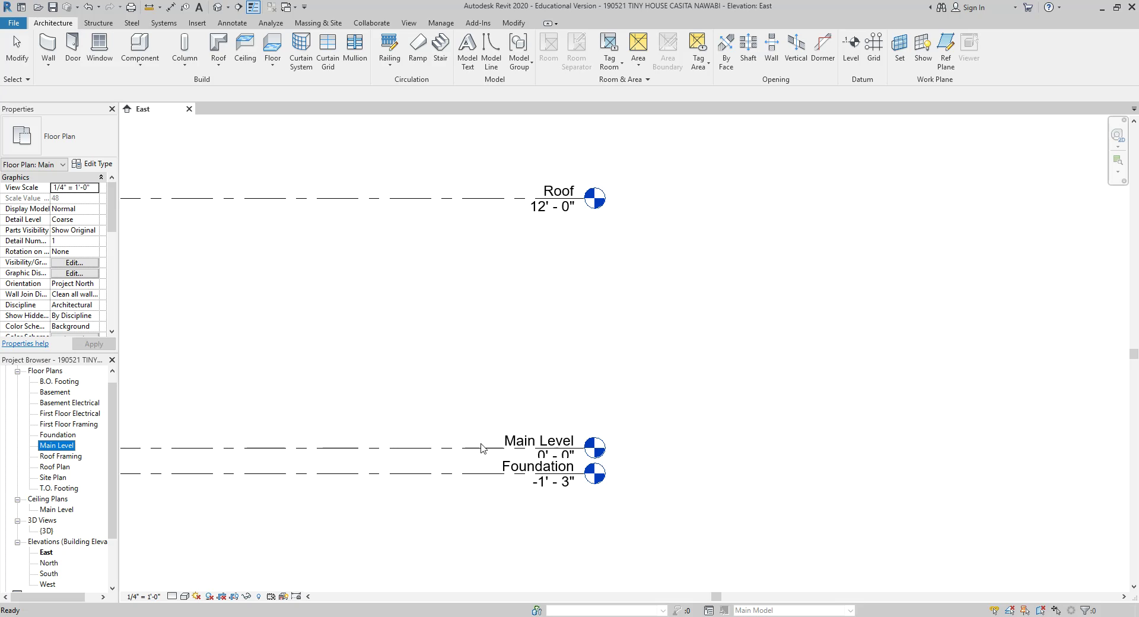
click(335, 451)
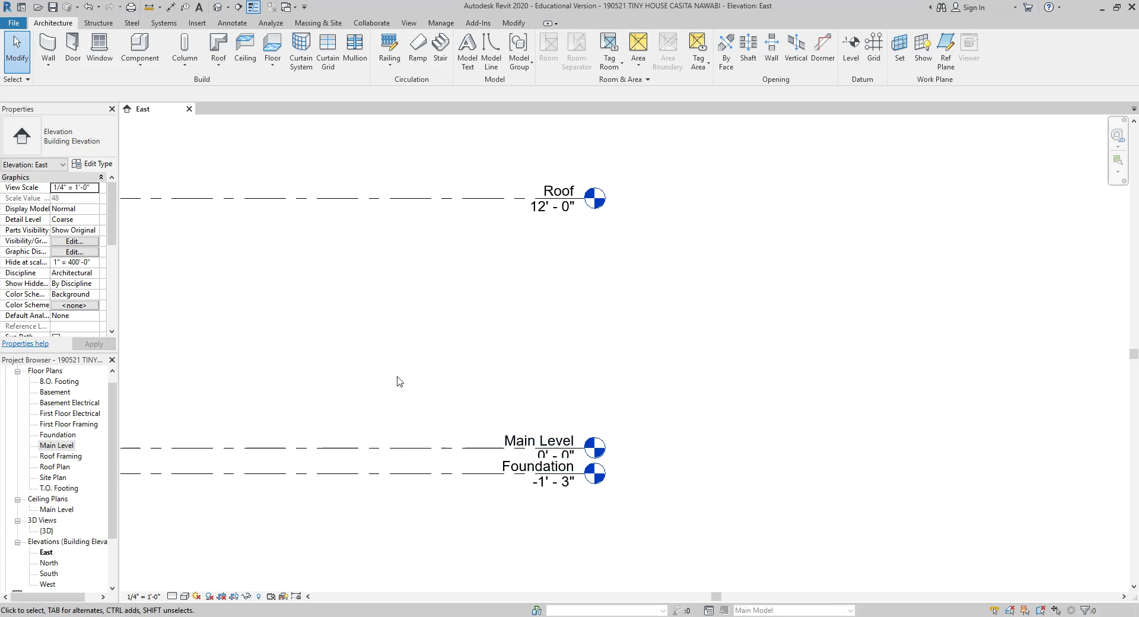
scroll(399, 382, down, 3)
click(384, 417)
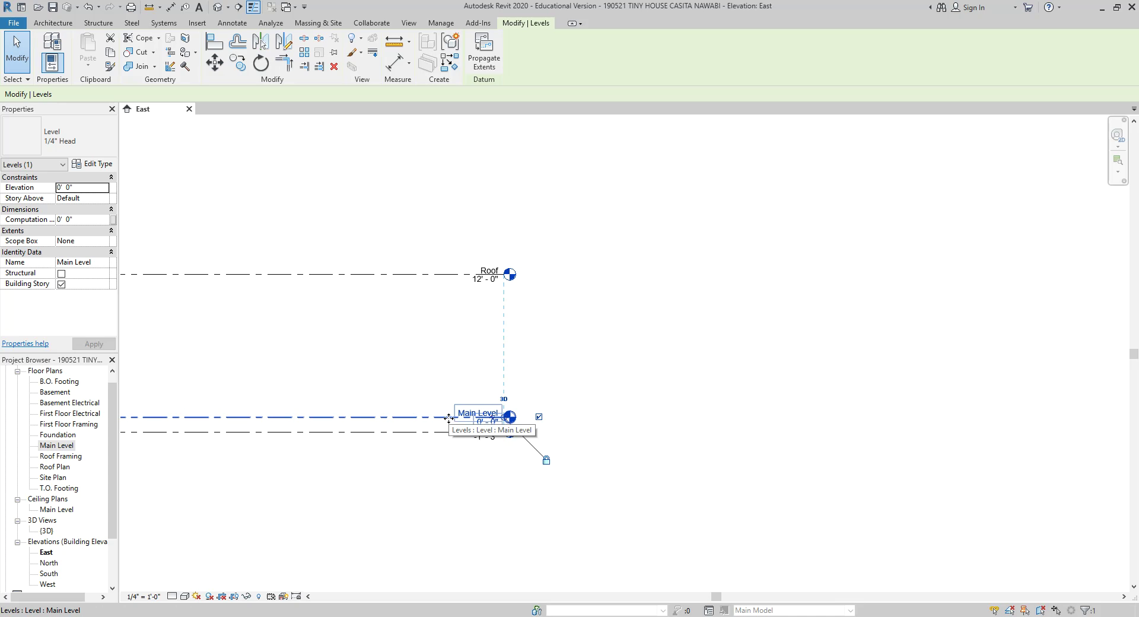
key(Delete)
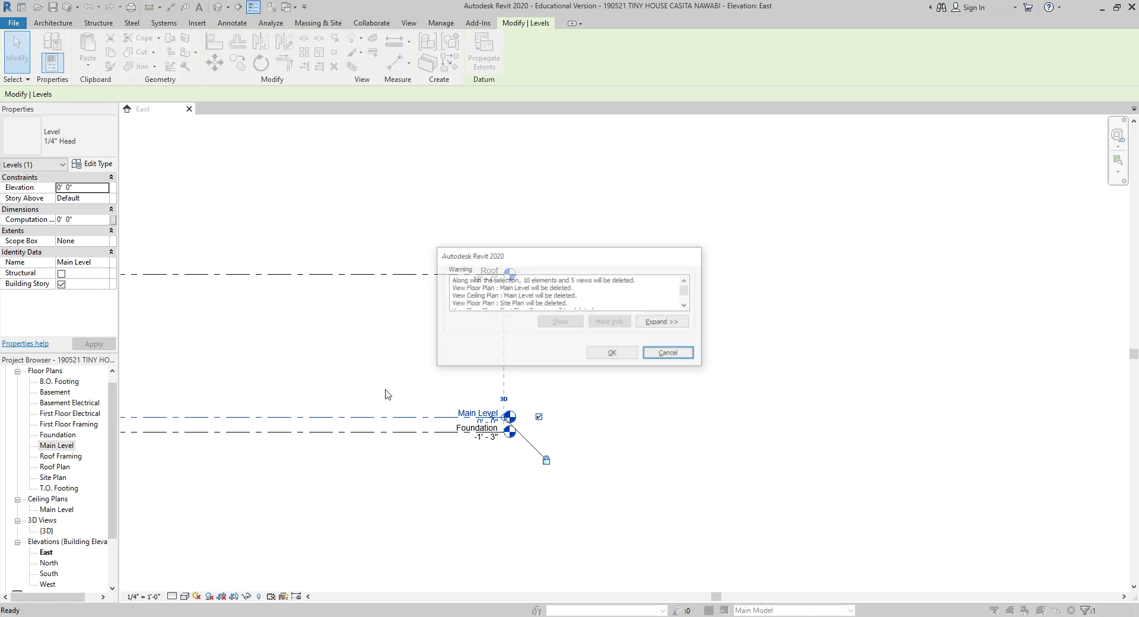
click(624, 361)
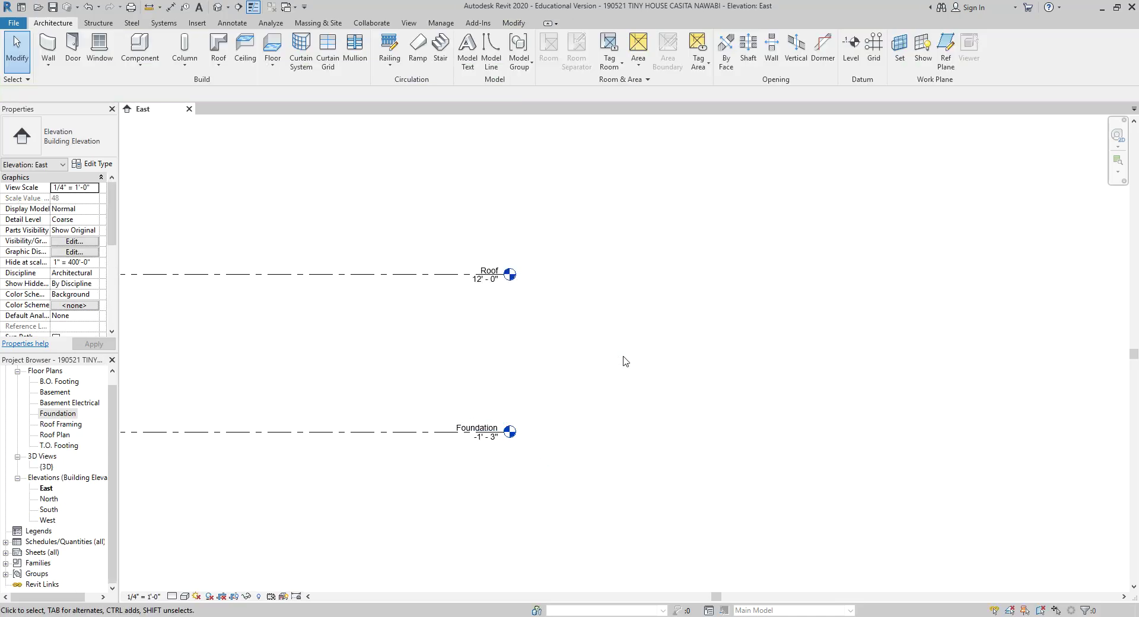
- Examine the remaining Roof and Foundation levels, select the Foundation level for inspection, and clear the selection
middle_drag(298, 337, 443, 344)
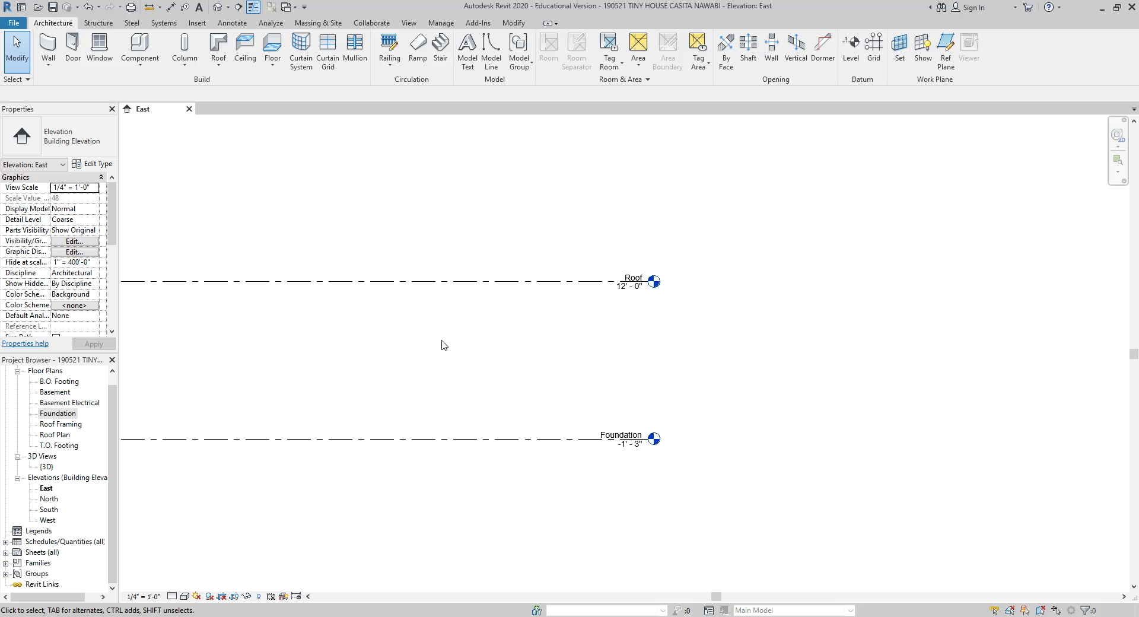
scroll(441, 344, down, 2)
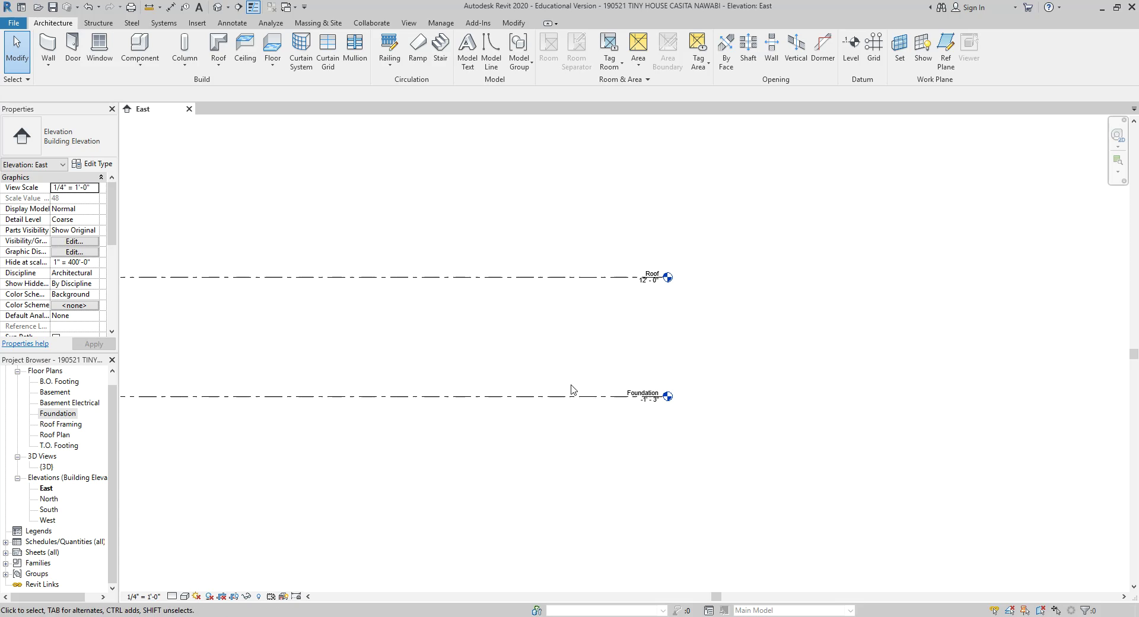
scroll(570, 381, up, 2)
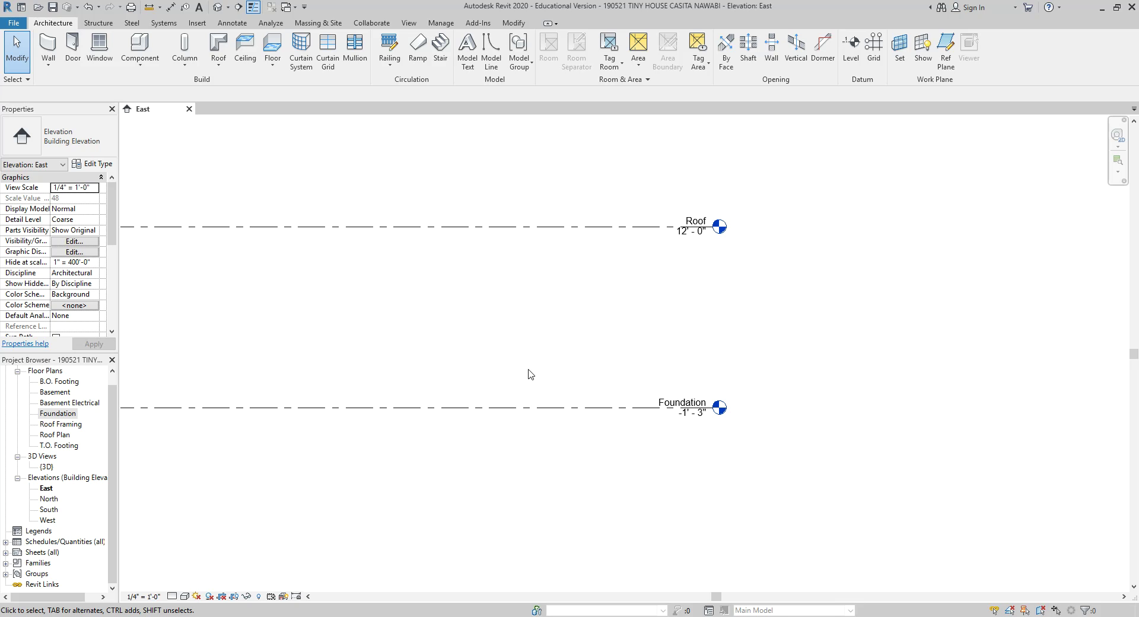
click(582, 408)
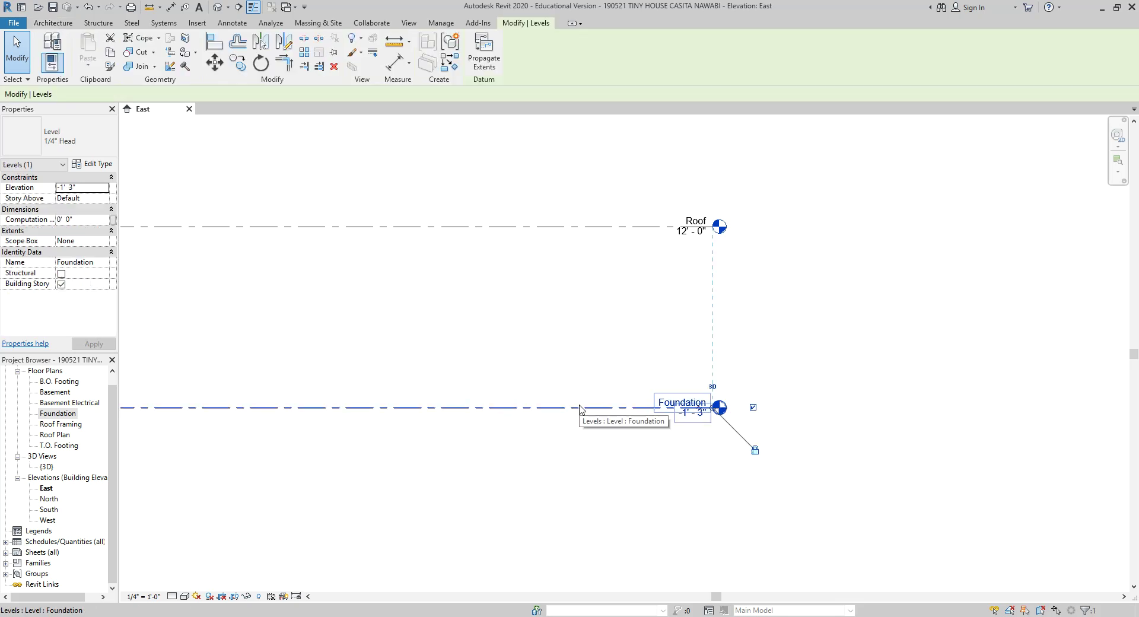
key(Escape)
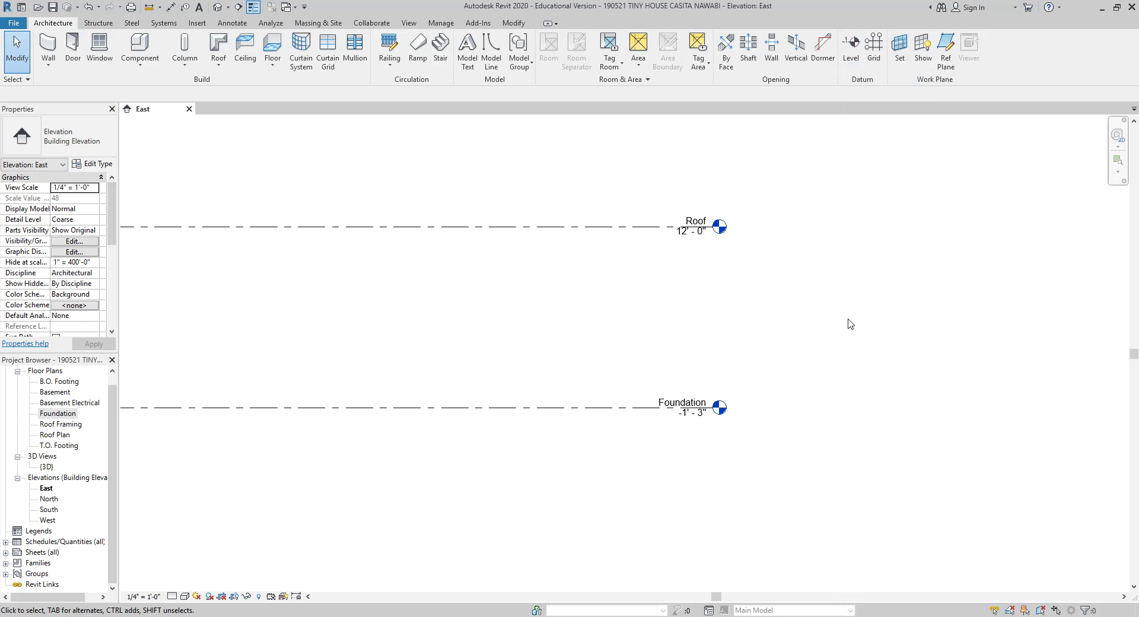
- Draw a new level between Foundation and Roof at about 3' - 3" elevation, aligned with the ends of the existing levels
scroll(848, 321, down, 2)
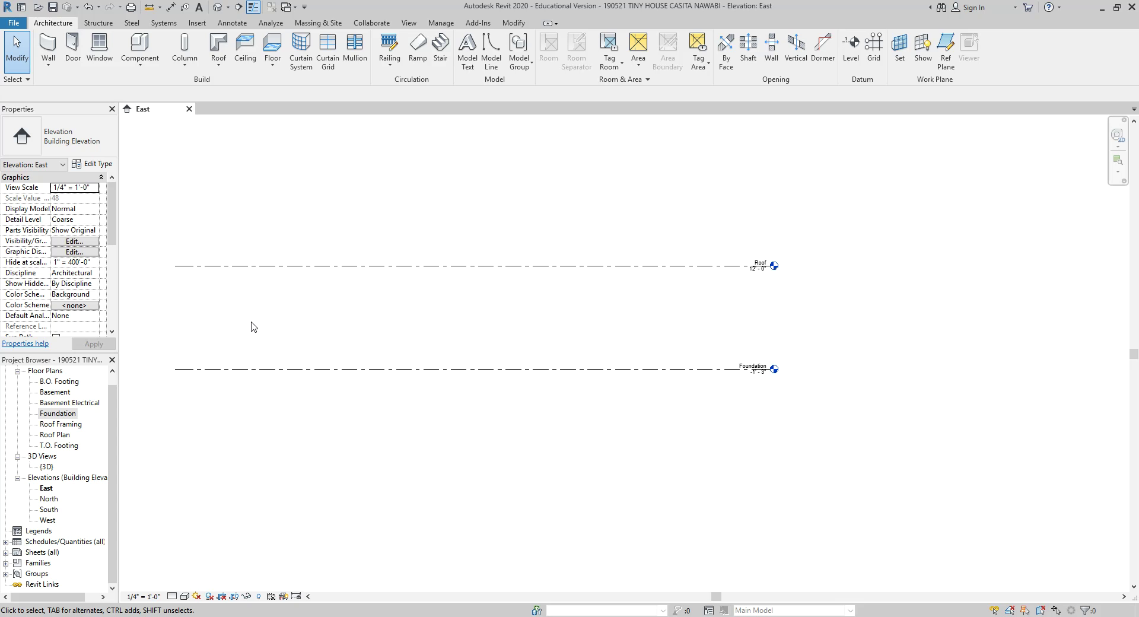
key(l)
key(l)
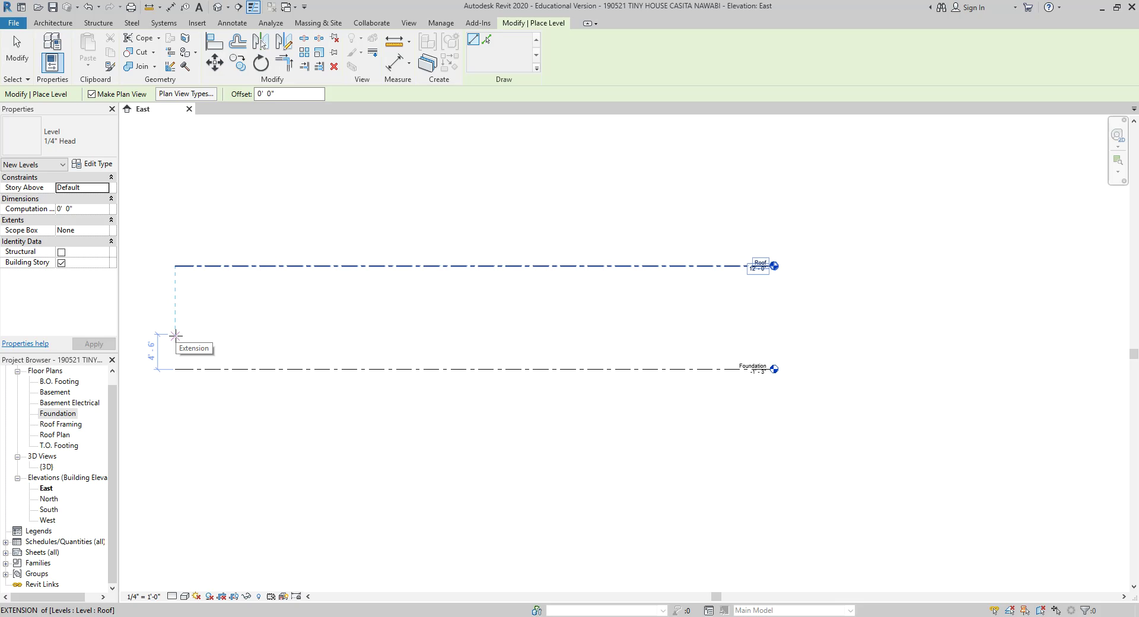
click(175, 335)
click(770, 334)
scroll(770, 353, up, 3)
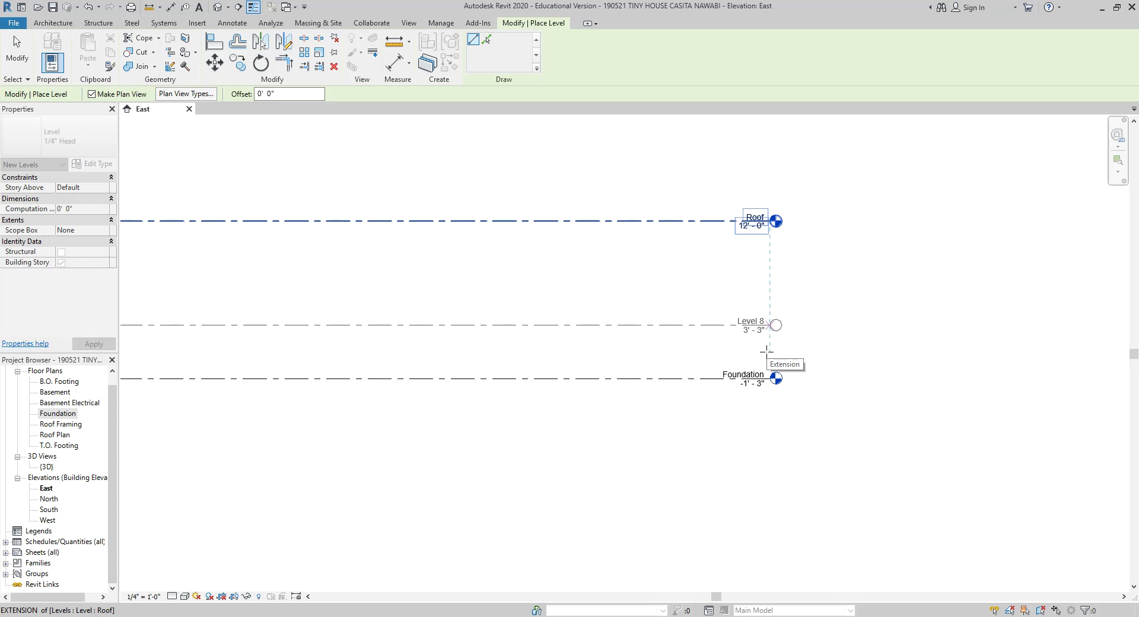
click(767, 351)
scroll(802, 326, up, 4)
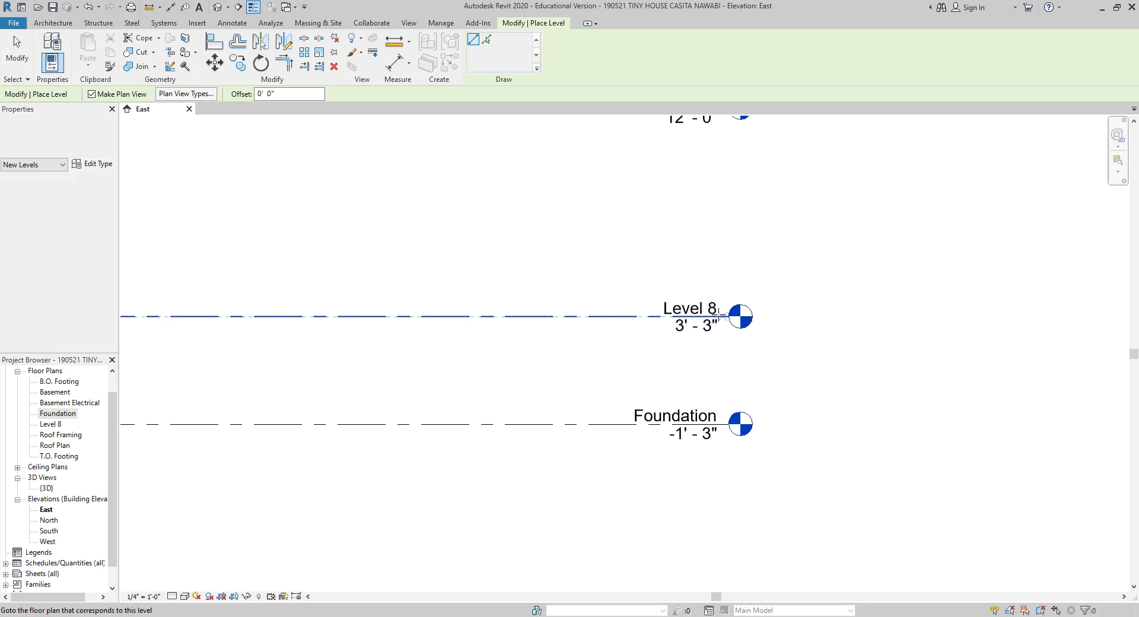
key(Escape)
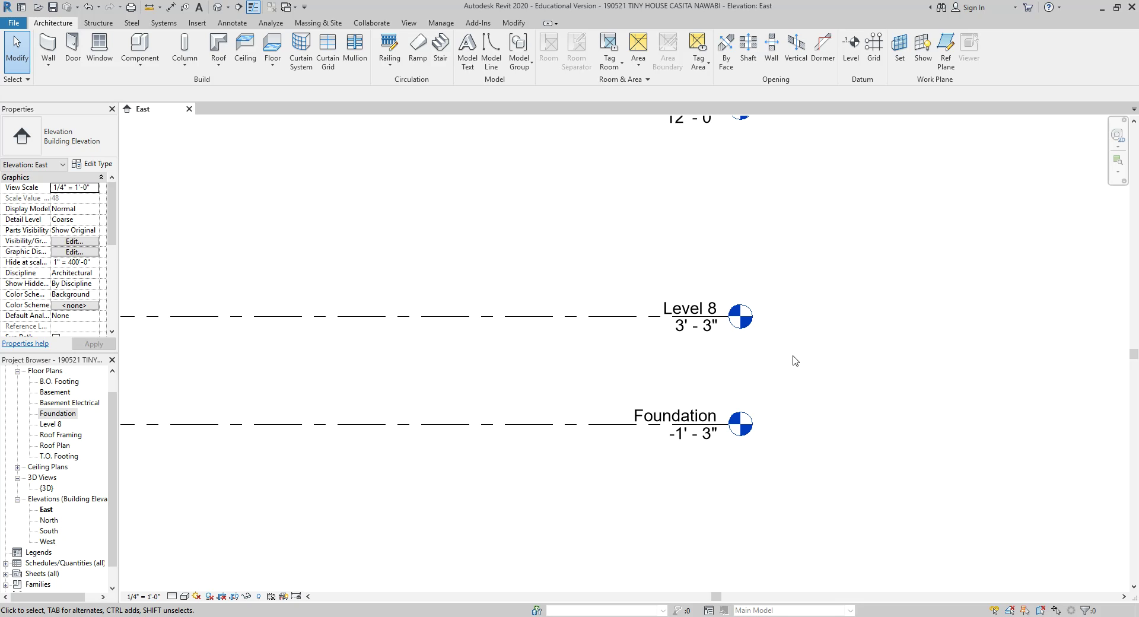
- Delete Level 8 between Foundation and Roof along with its associated views
scroll(795, 361, down, 4)
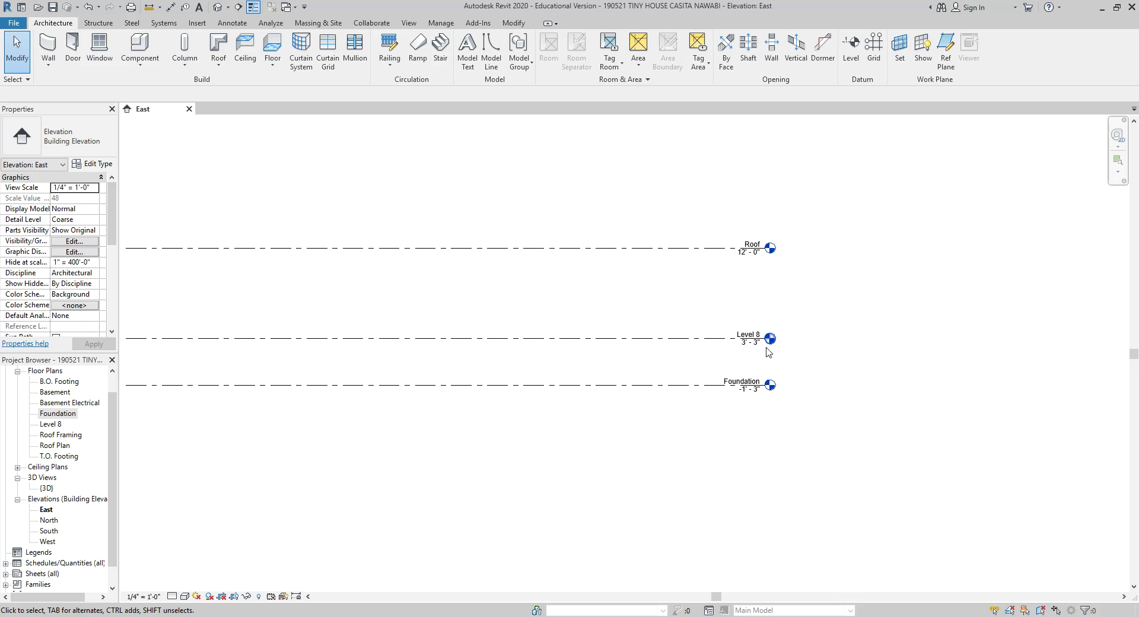
click(674, 339)
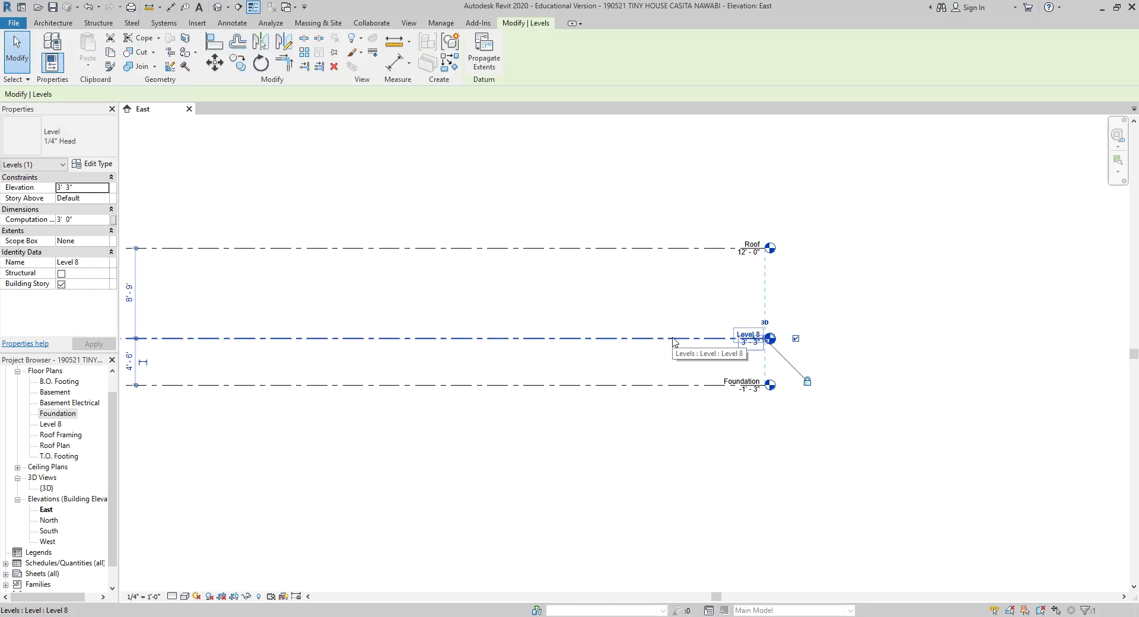
key(Delete)
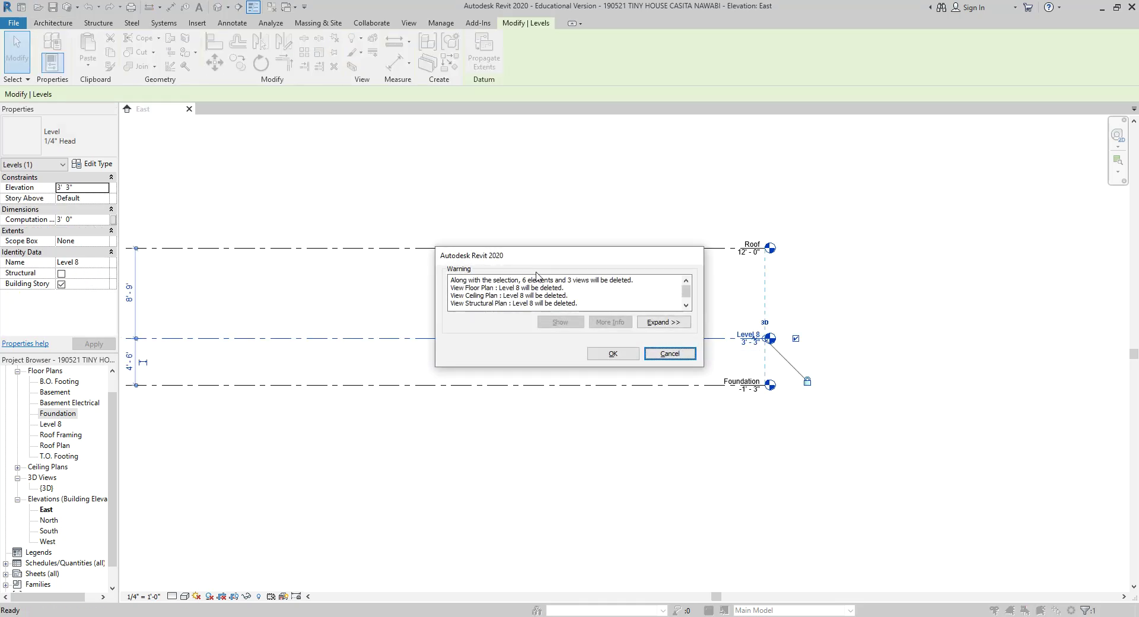
click(616, 358)
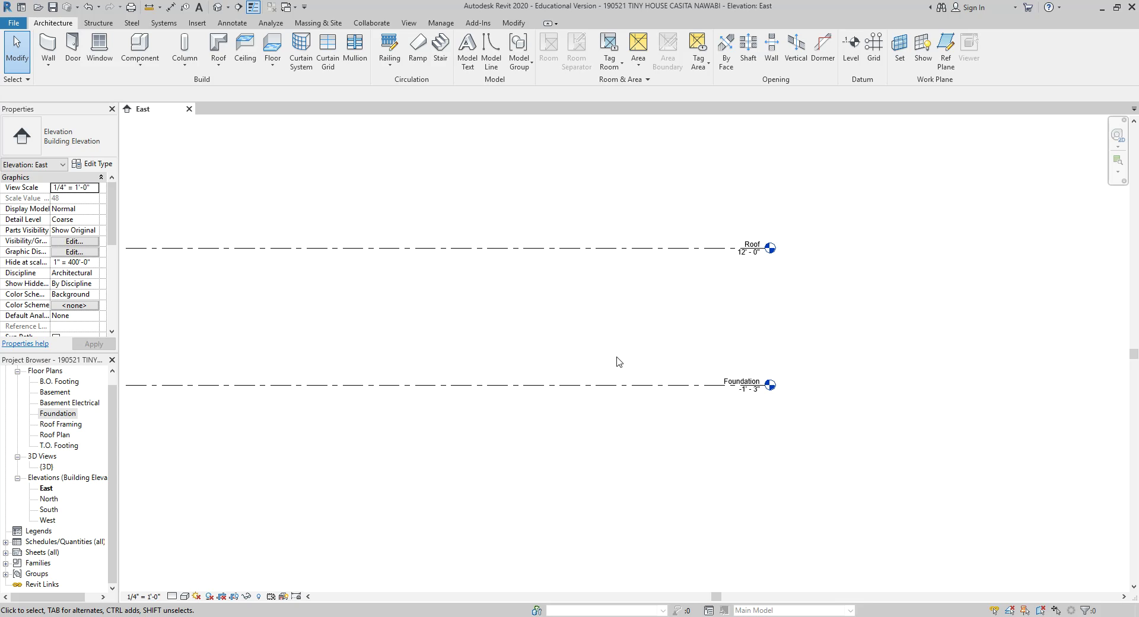
scroll(617, 356, down, 3)
scroll(356, 386, up, 3)
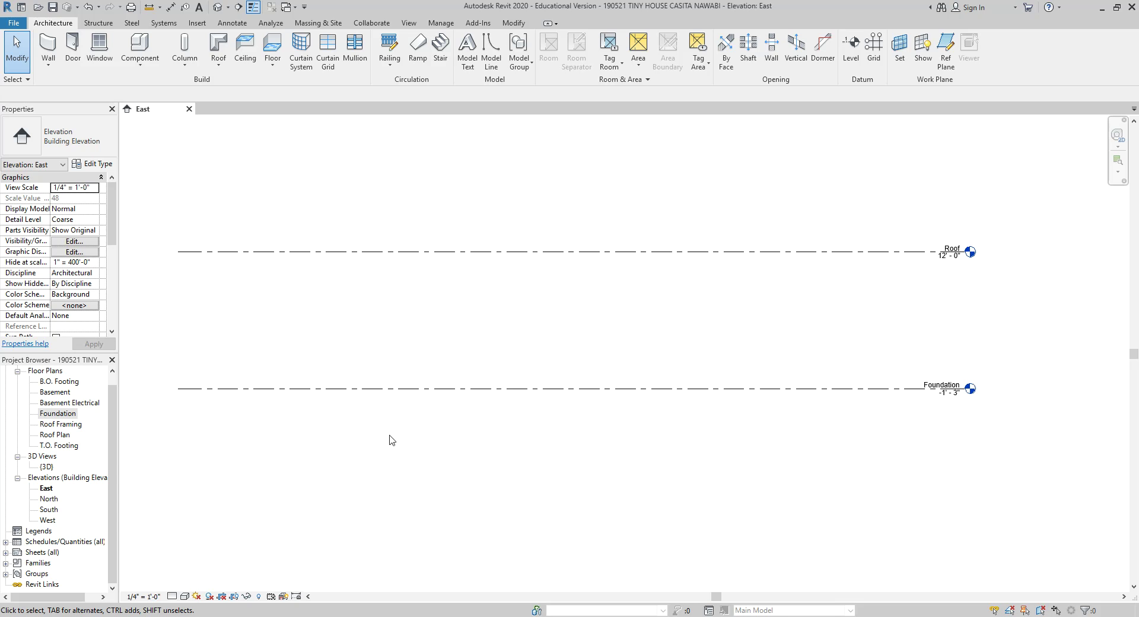
- Draw a new level between Foundation and Roof at about 1' - 3" elevation, aligned with the ends of the existing levels
click(395, 389)
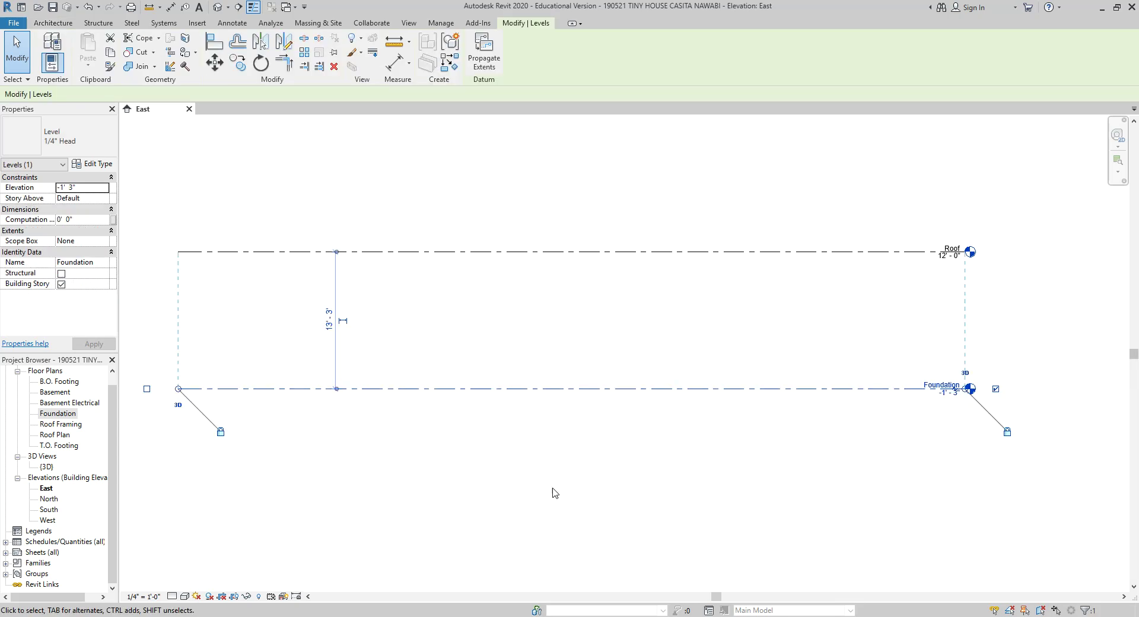
key(l)
key(l)
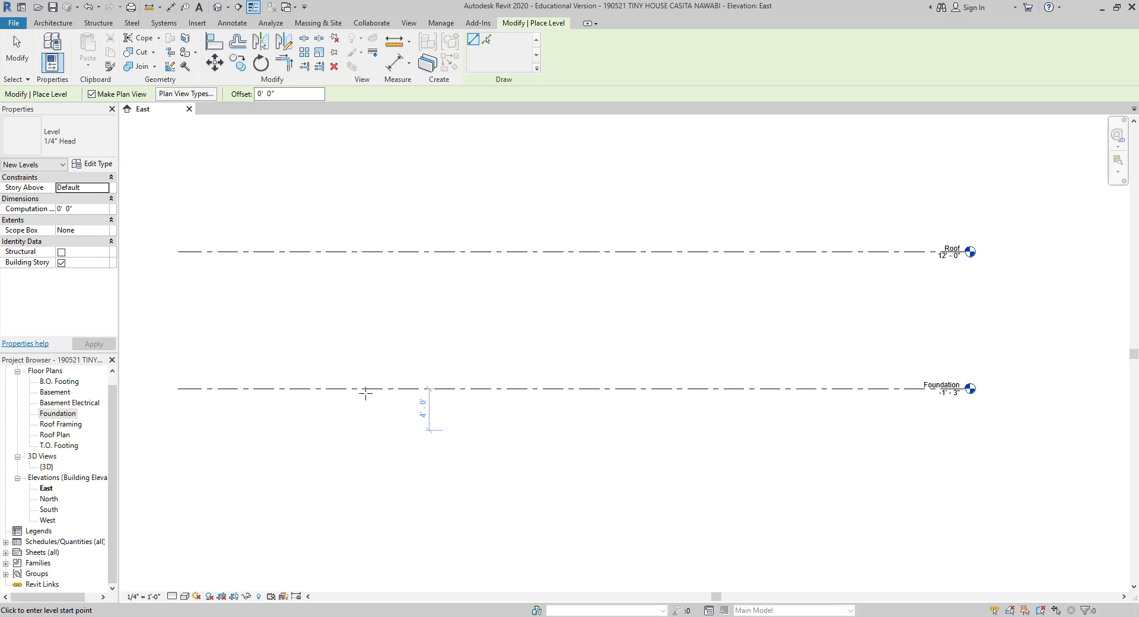
click(177, 362)
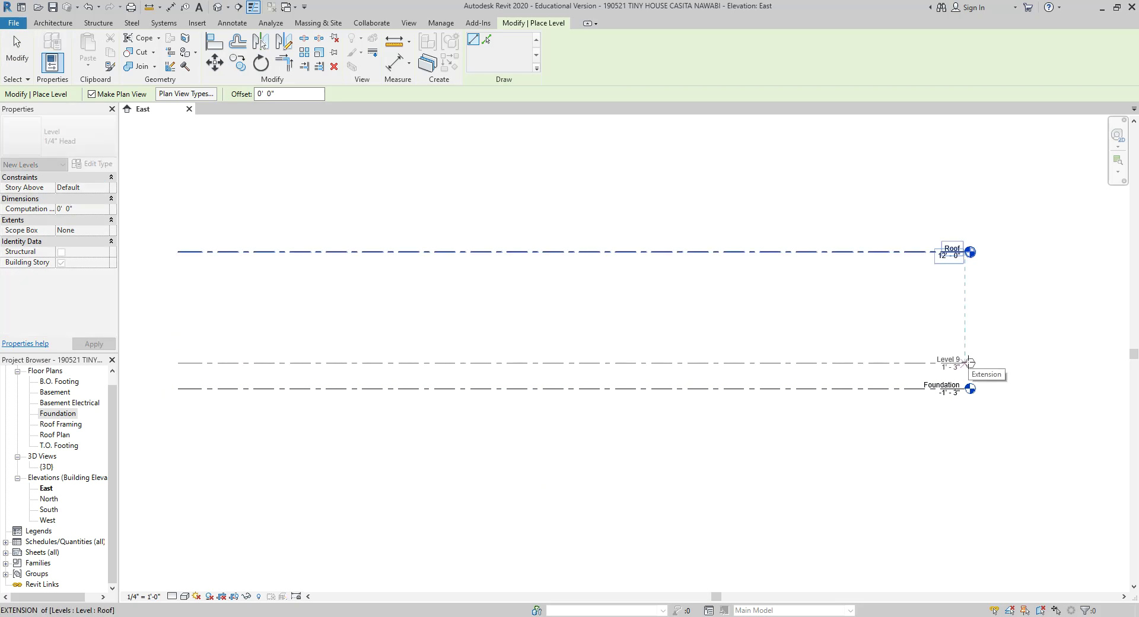
click(968, 360)
key(Escape)
key(Escape)
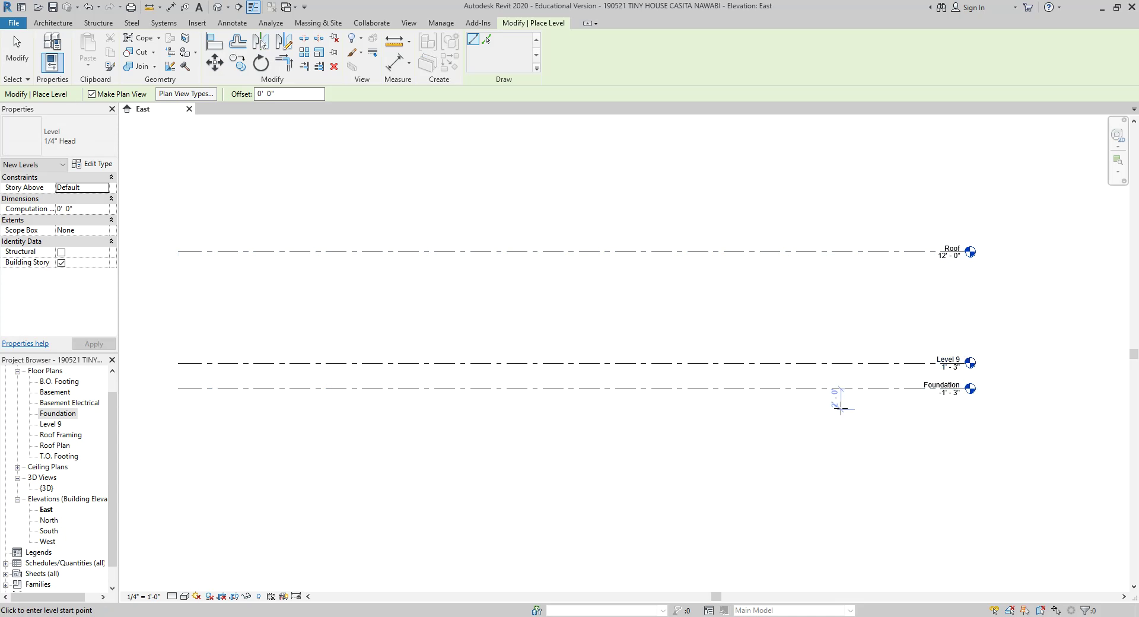
click(827, 389)
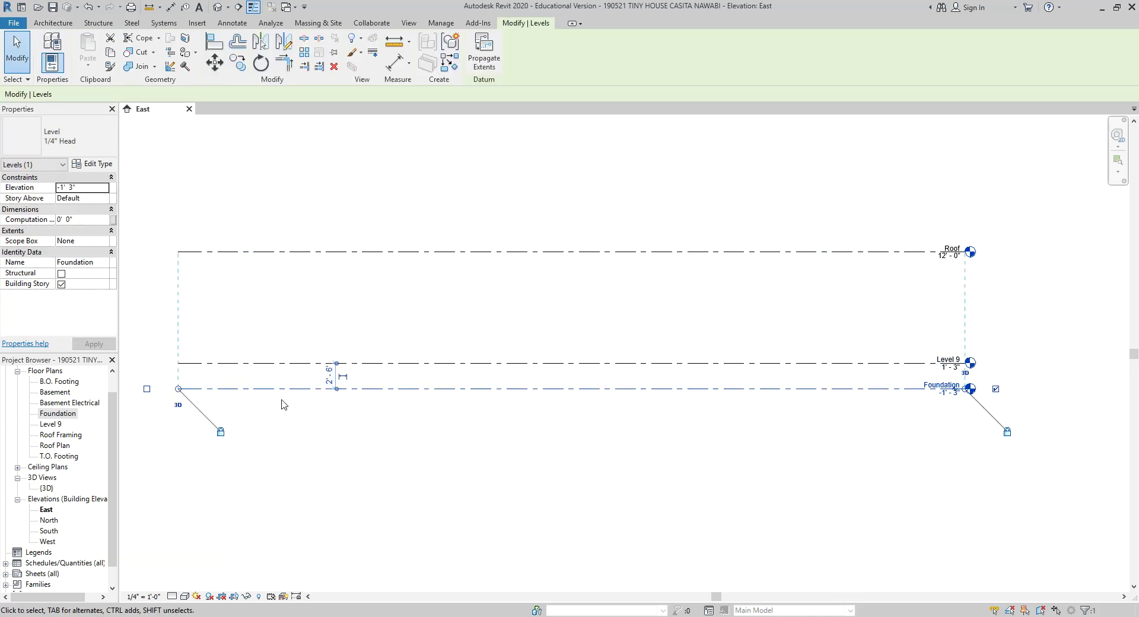
key(Escape)
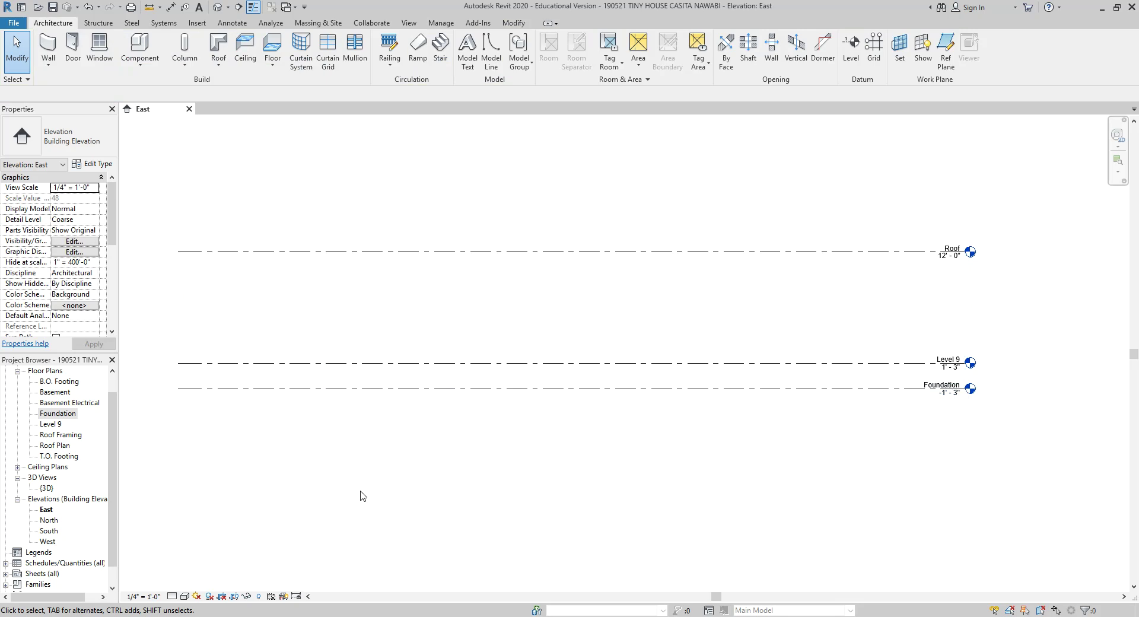
- Rename the new level above Foundation as Main Level and set its elevation to 0' - 0"
scroll(1003, 385, up, 4)
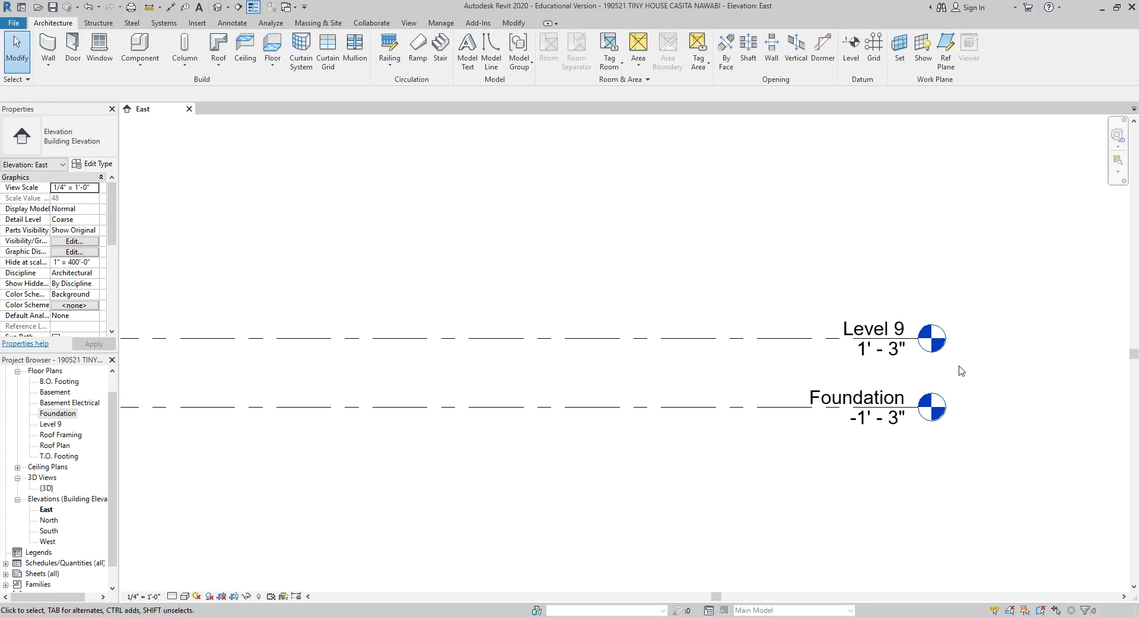
double_click(900, 331)
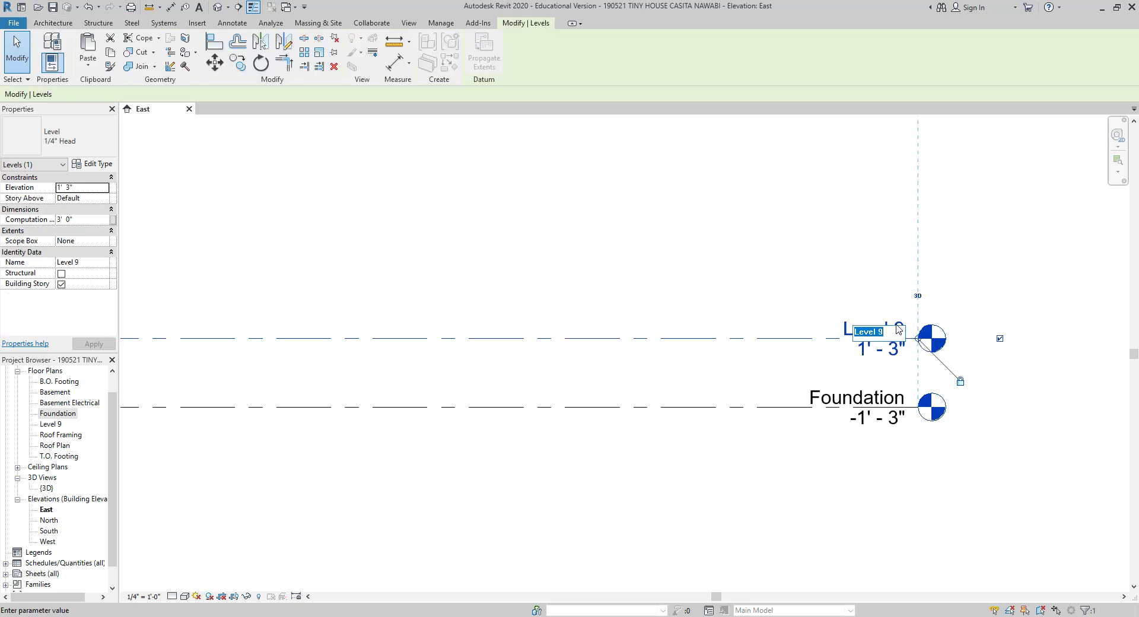
text(Main Level)
key(Return)
click(890, 349)
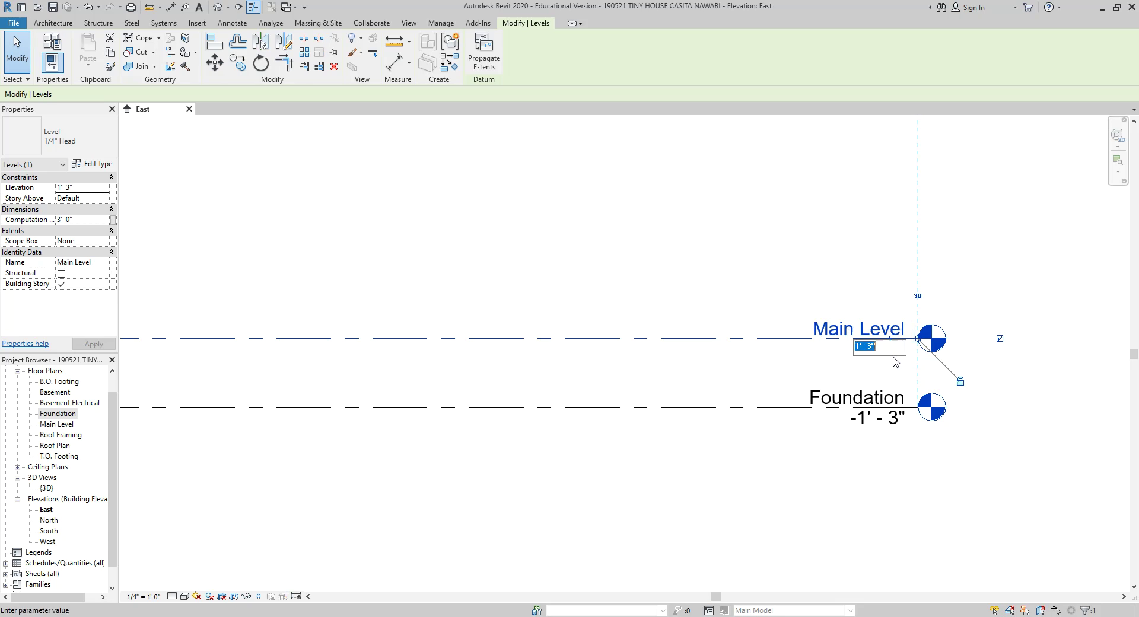
text(0)
key(Return)
click(855, 305)
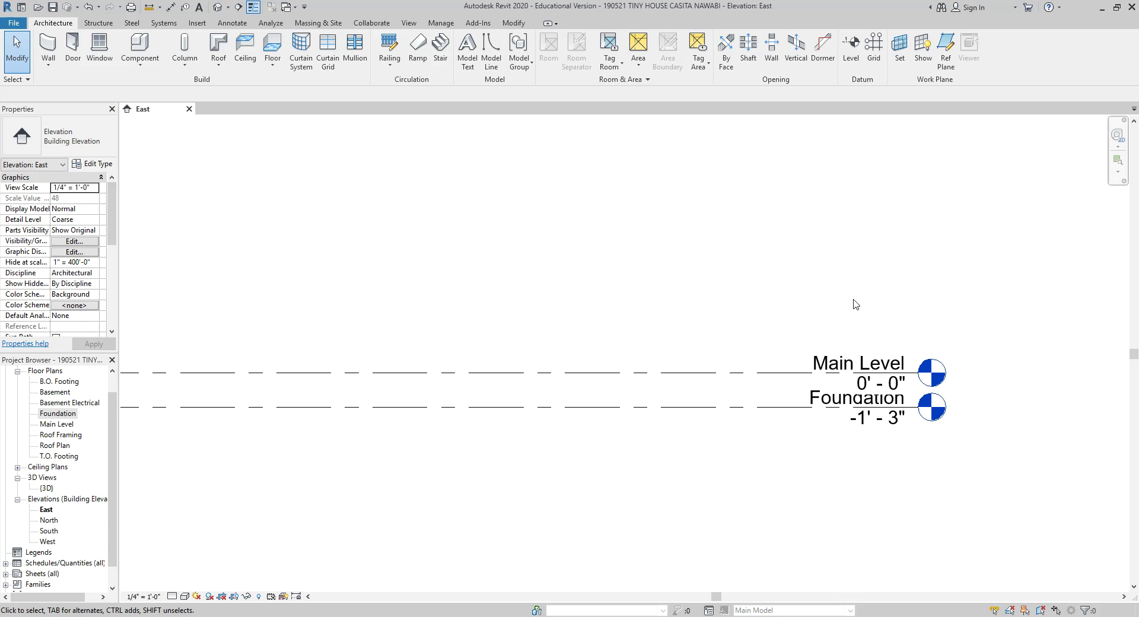
click(70, 424)
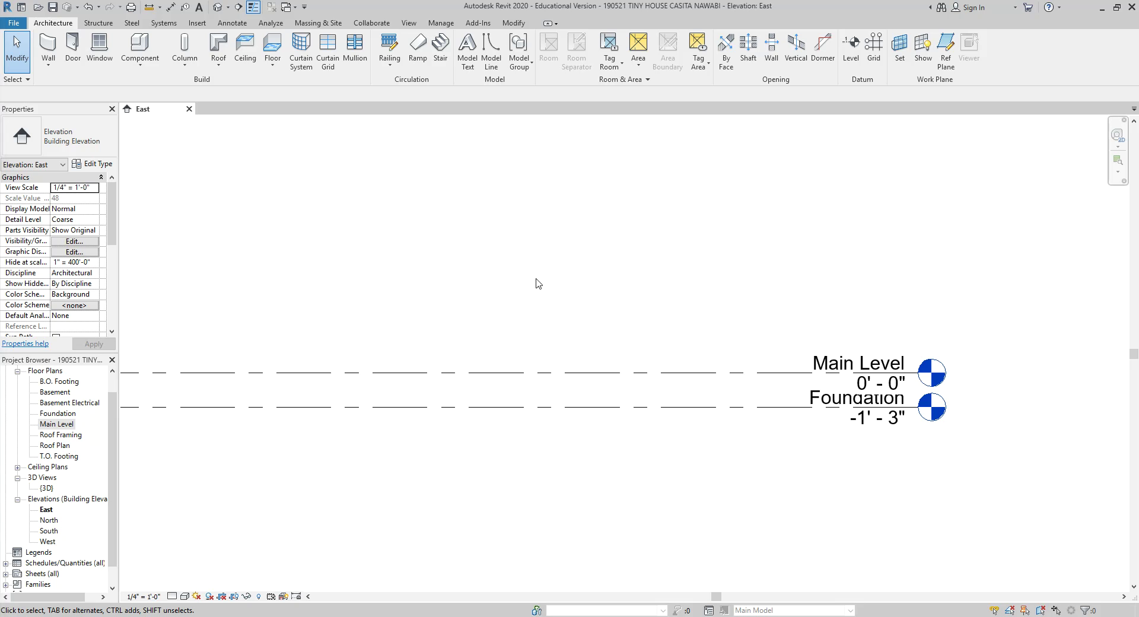
- Add an elbow to the Foundation level line to separate its label from the Main Level label
middle_drag(683, 258, 363, 214)
scroll(465, 378, up, 2)
scroll(465, 378, up, 1)
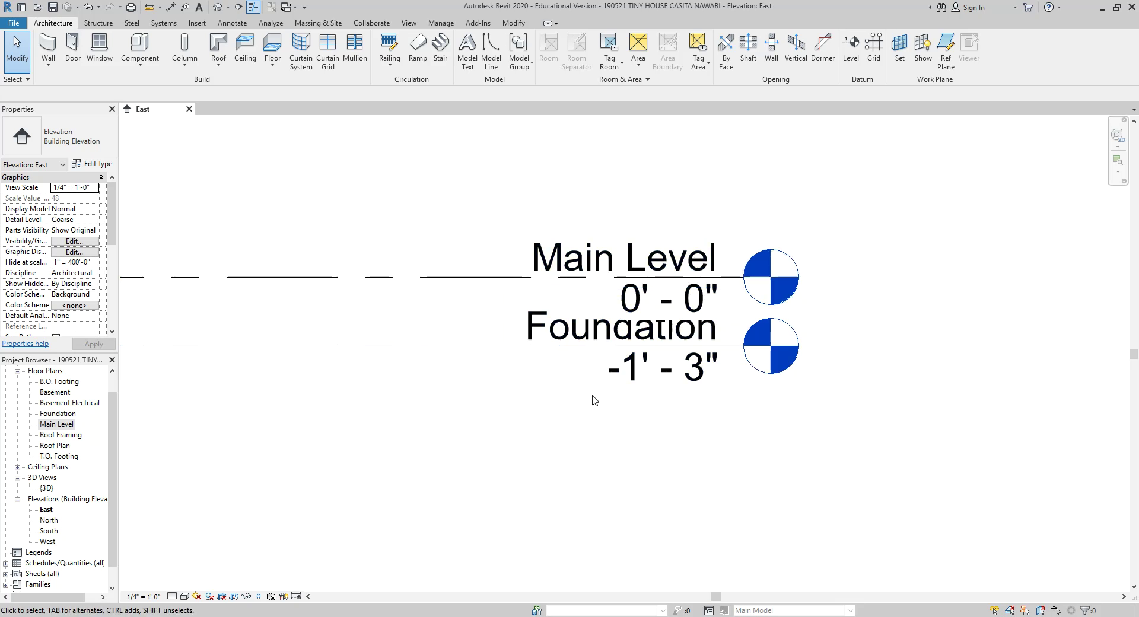
scroll(591, 398, up, 1)
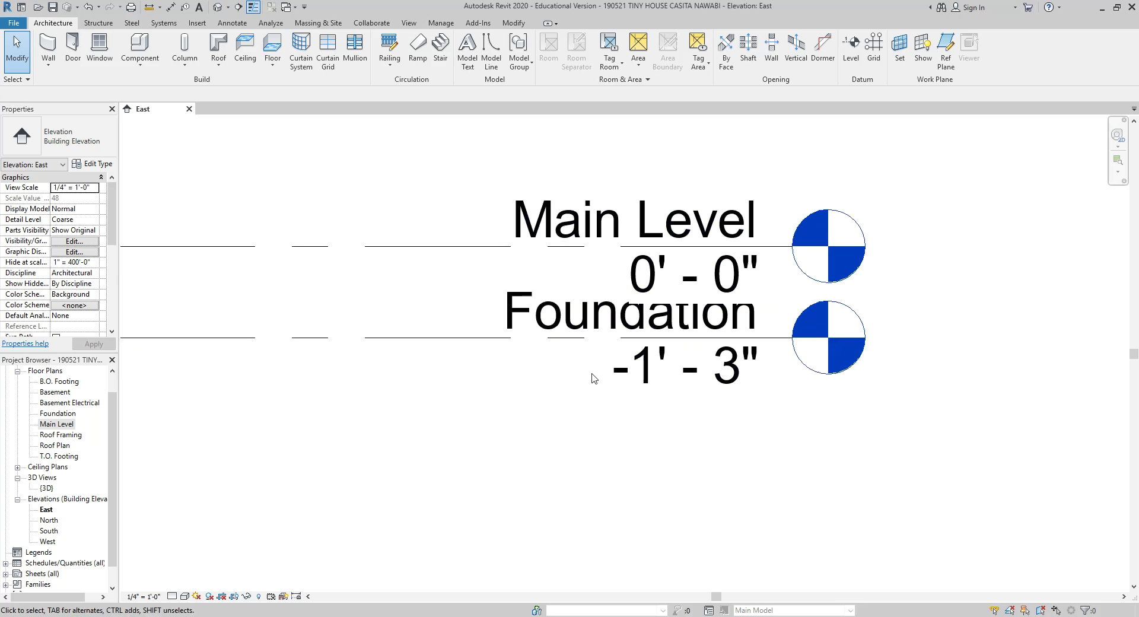
click(496, 343)
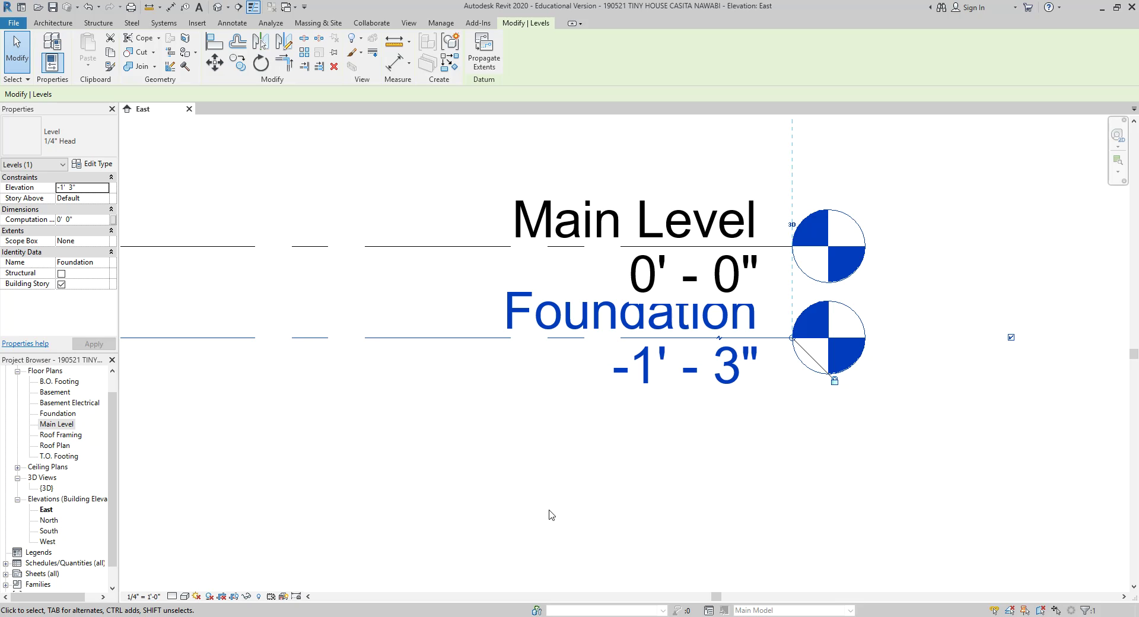
scroll(526, 490, up, 3)
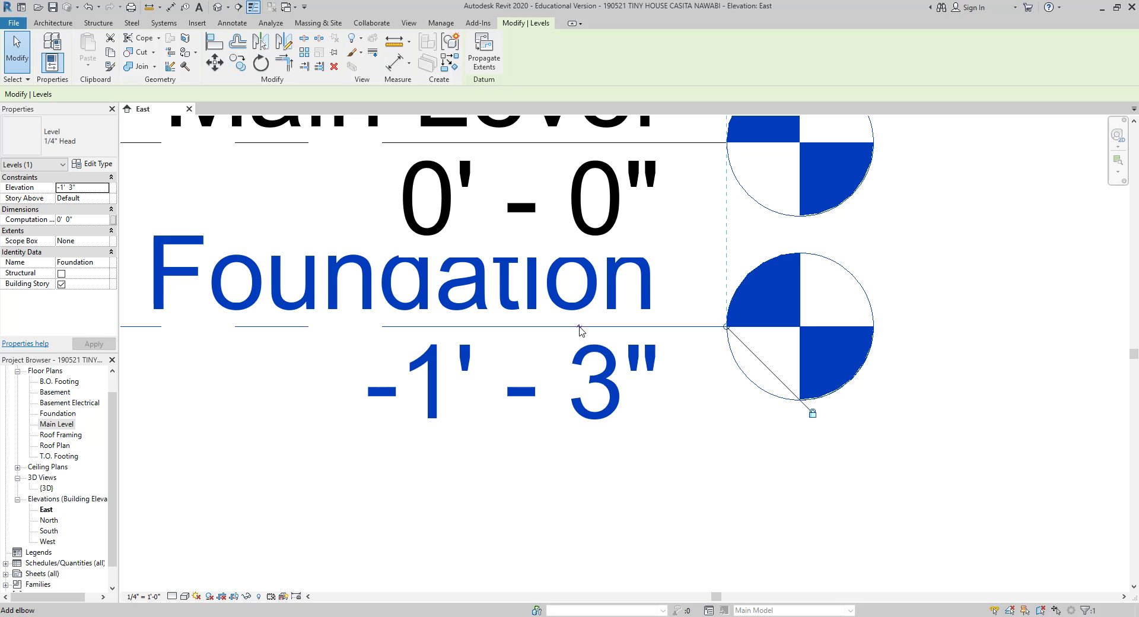
click(580, 330)
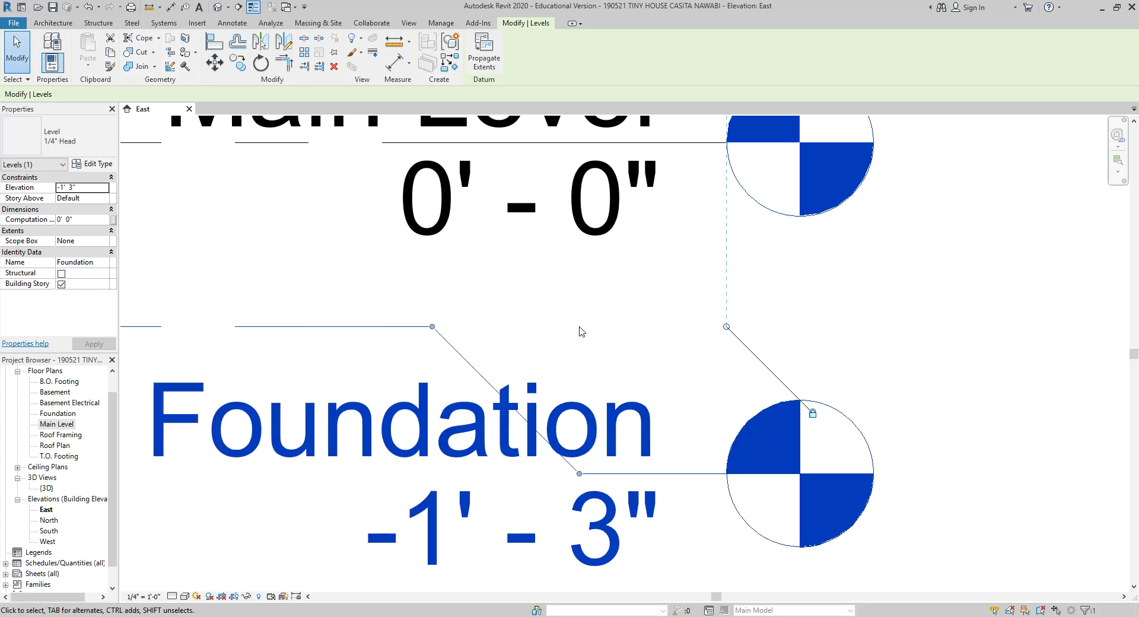
scroll(585, 338, down, 4)
click(872, 326)
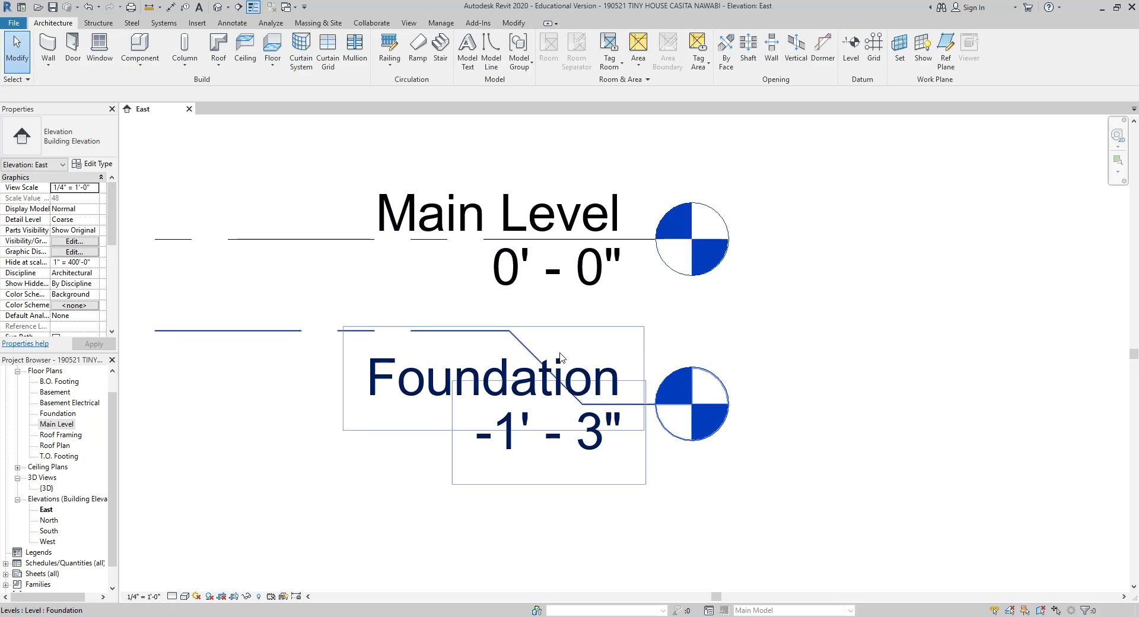
- Reshape the Foundation level's elbow by moving both bend points, making the slanted segment longer and the head slightly lower
click(455, 331)
drag(510, 333, 340, 331)
mouse_move(582, 405)
mouse_down()
mouse_move(580, 542)
mouse_move(576, 399)
mouse_move(575, 414)
mouse_up()
drag(340, 330, 451, 332)
click(452, 548)
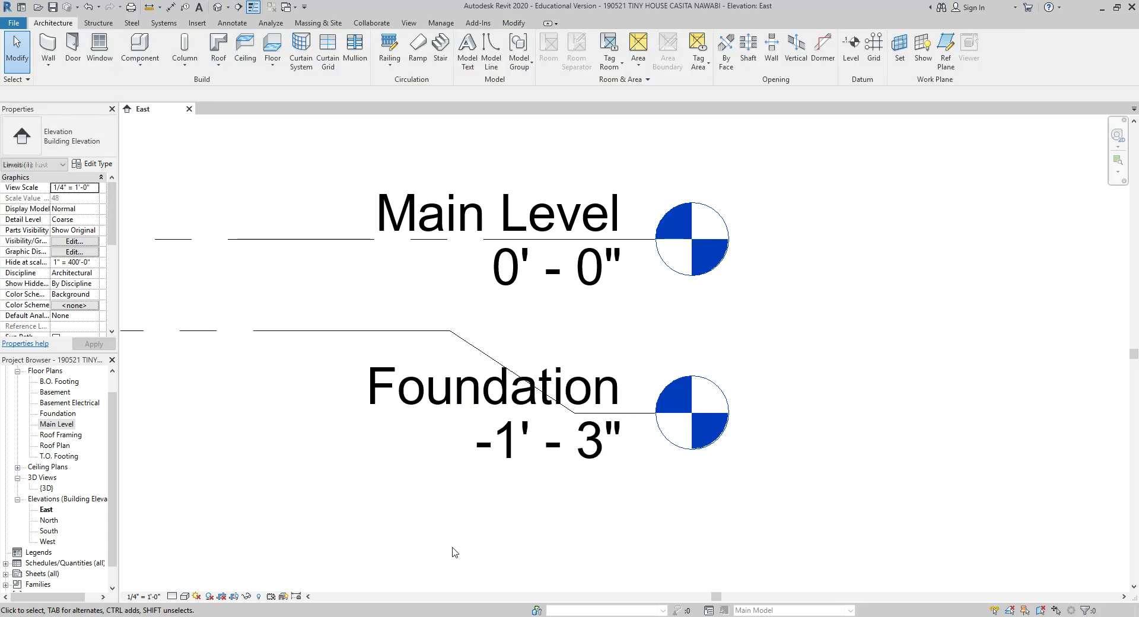
- Undo the elbow and its bend point adjustments on the Foundation level
key(ctrl+z)
key(ctrl+z)
key(ctrl+z)
key(ctrl+z)
key(ctrl+z)
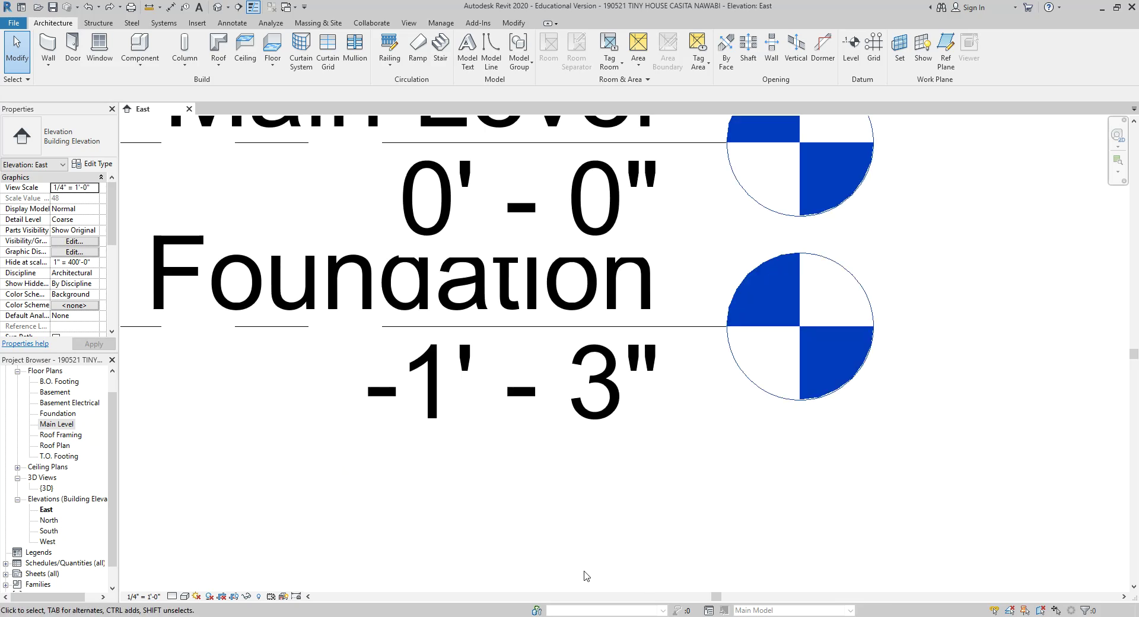
- Add an elbow to the Foundation level line again with its default shape, and clear the selection
scroll(582, 572, down, 5)
middle_drag(473, 394, 465, 349)
click(463, 319)
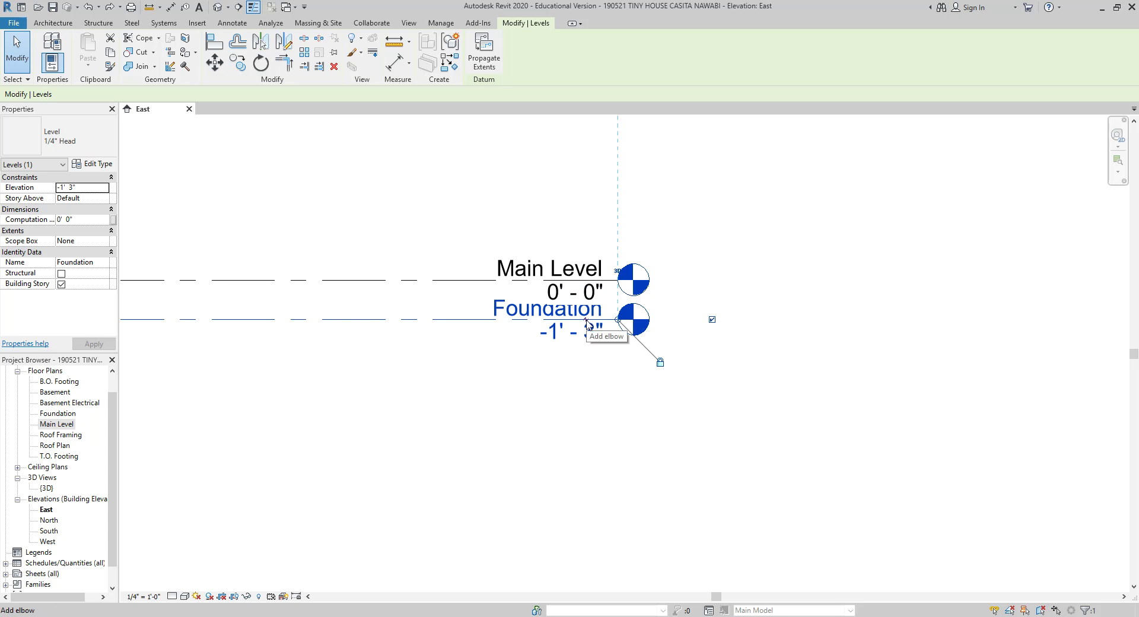
click(587, 323)
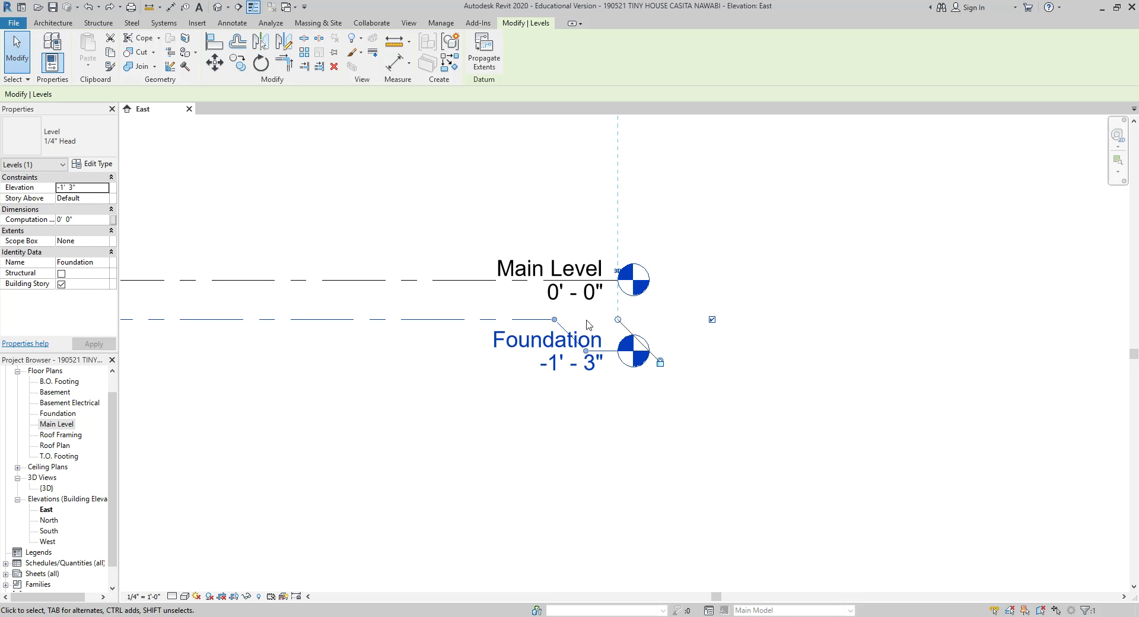
click(591, 426)
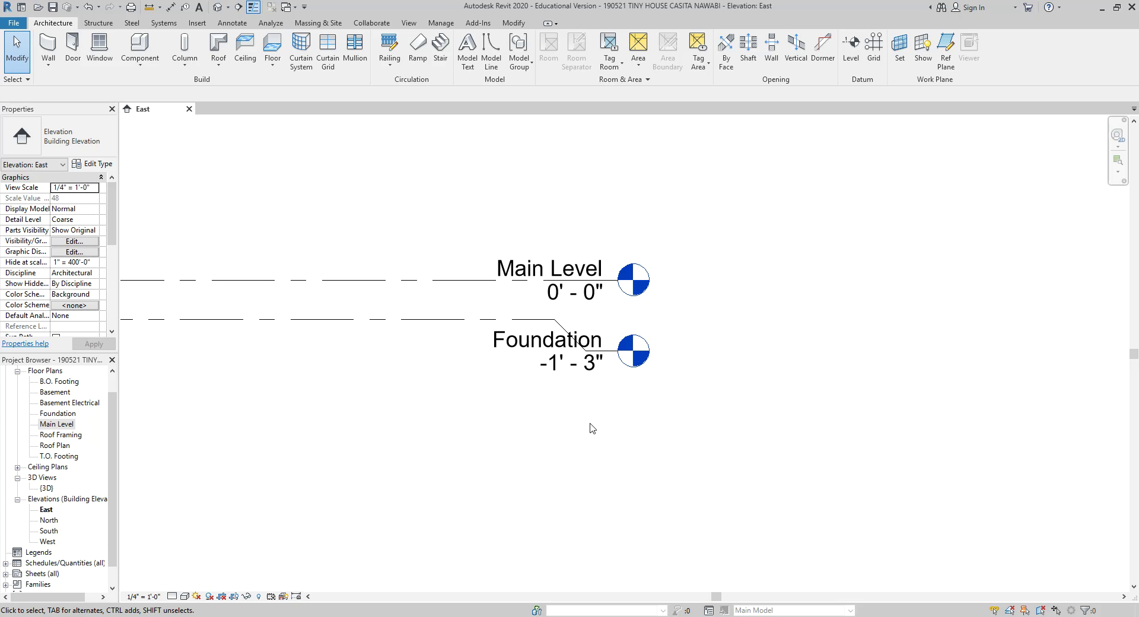
- Review the Roof, Main Level and Foundation levels in the elevation, and open the Main Level floor plan
scroll(589, 443, down, 2)
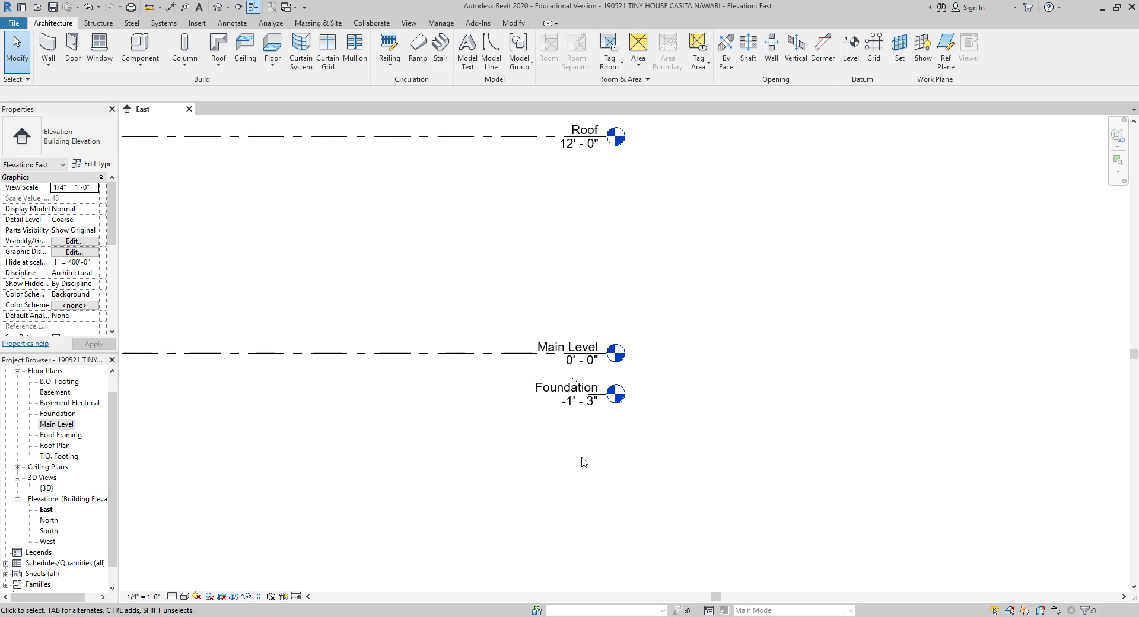
scroll(575, 463, down, 3)
scroll(541, 422, up, 2)
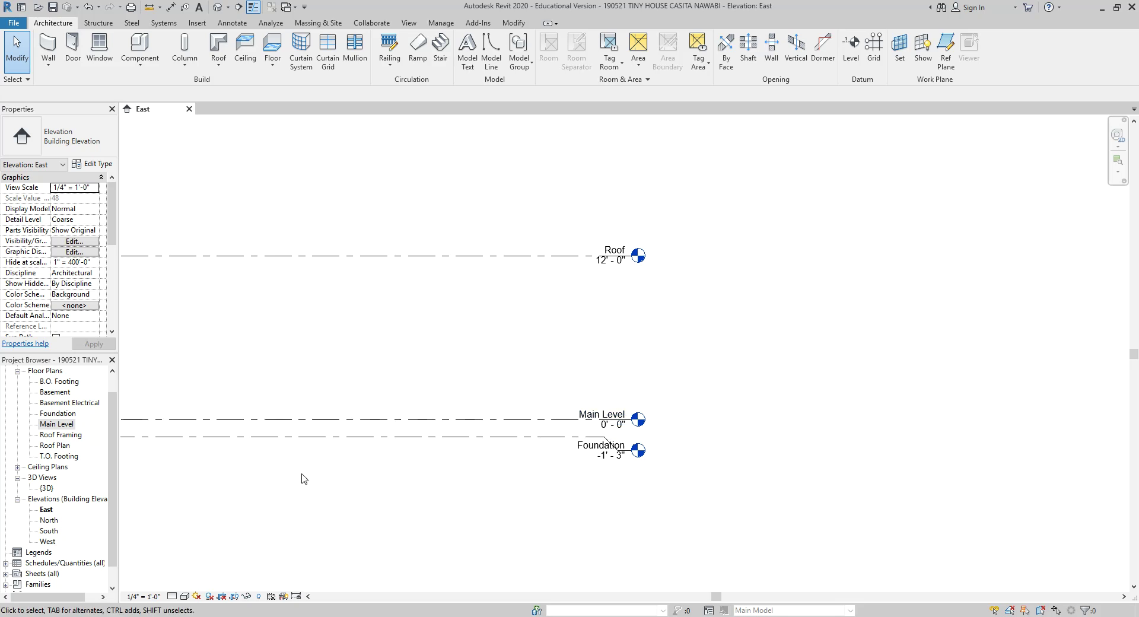
click(57, 423)
scroll(72, 419, up, 1)
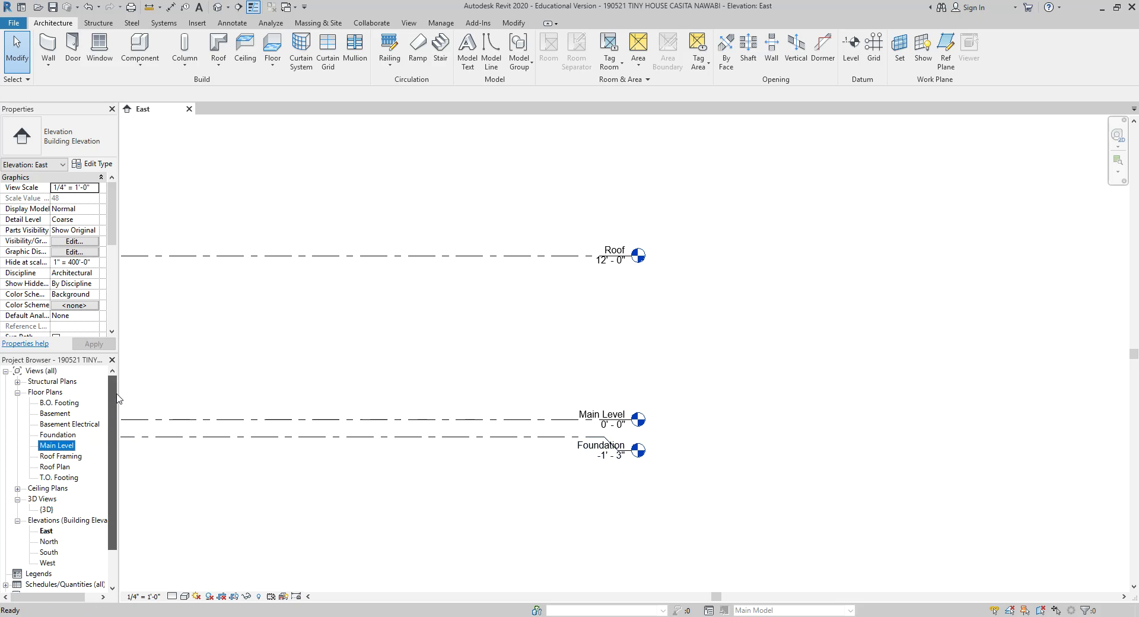
double_click(62, 446)
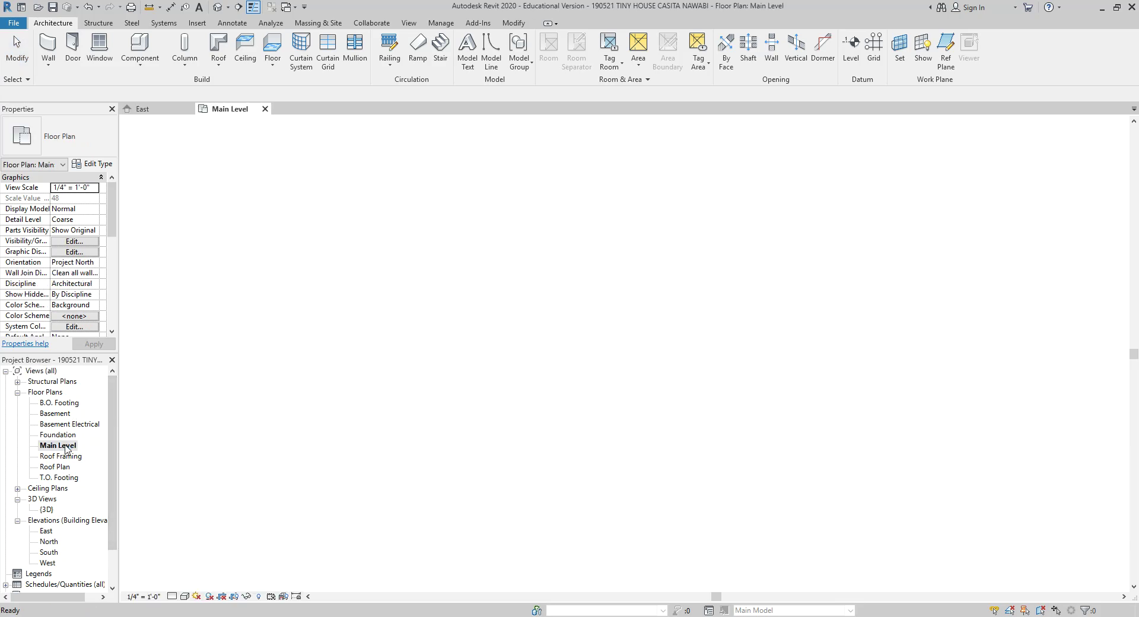
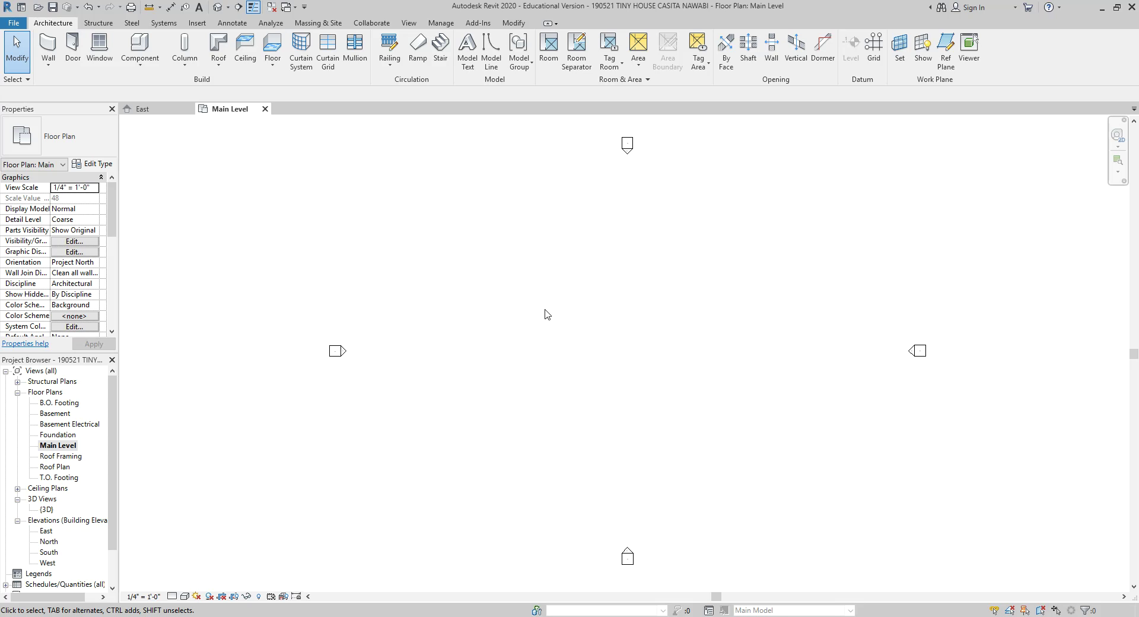
- Close the East elevation view and open the {3D} view
click(169, 112)
click(189, 109)
middle_drag(503, 268, 451, 264)
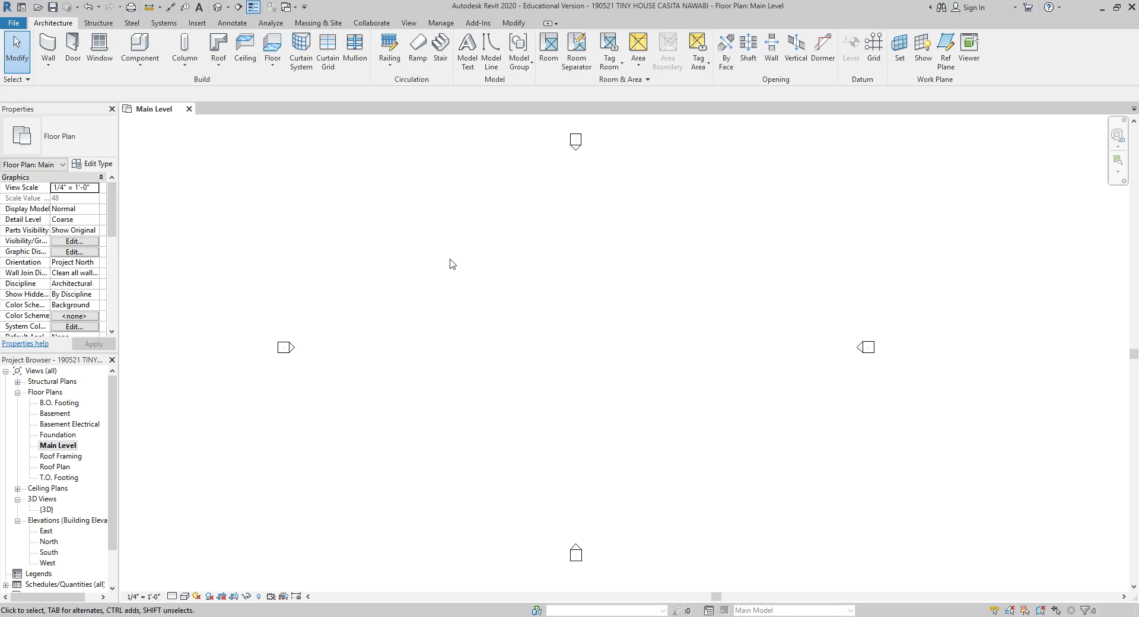
drag(113, 395, 111, 454)
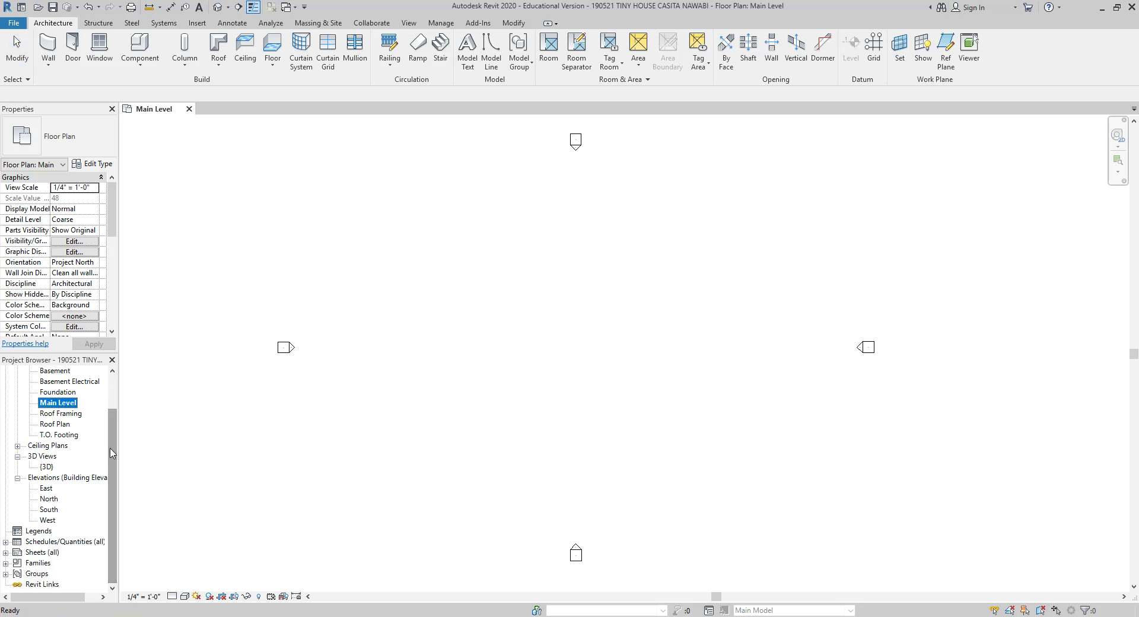
double_click(46, 467)
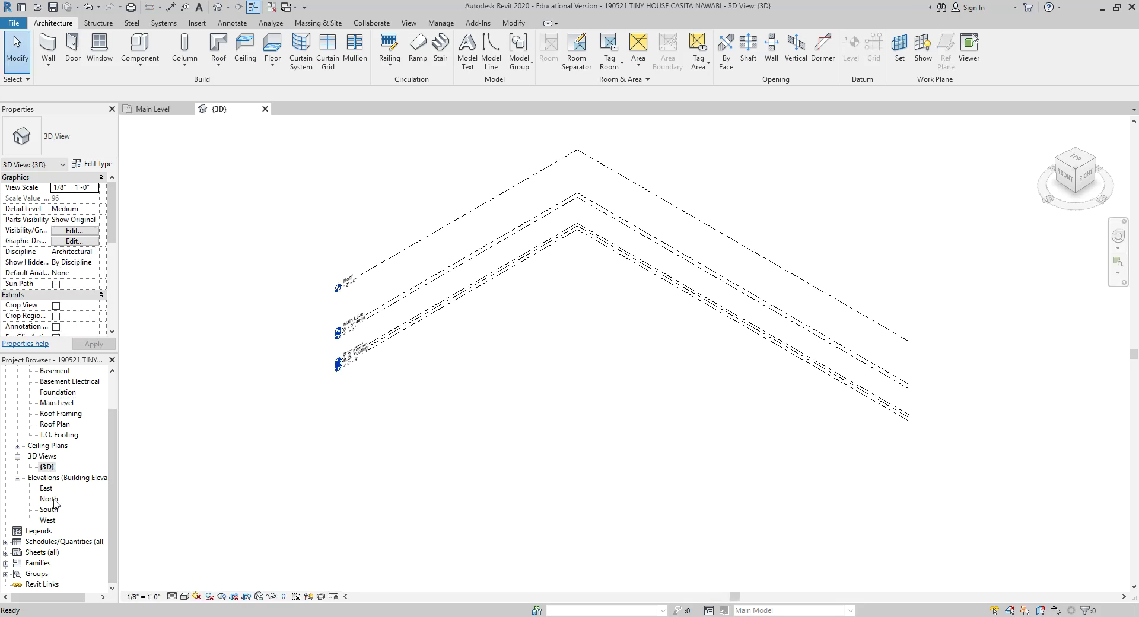
- Open the North elevation, return to the Main Level floor plan, and tile the open views
double_click(50, 499)
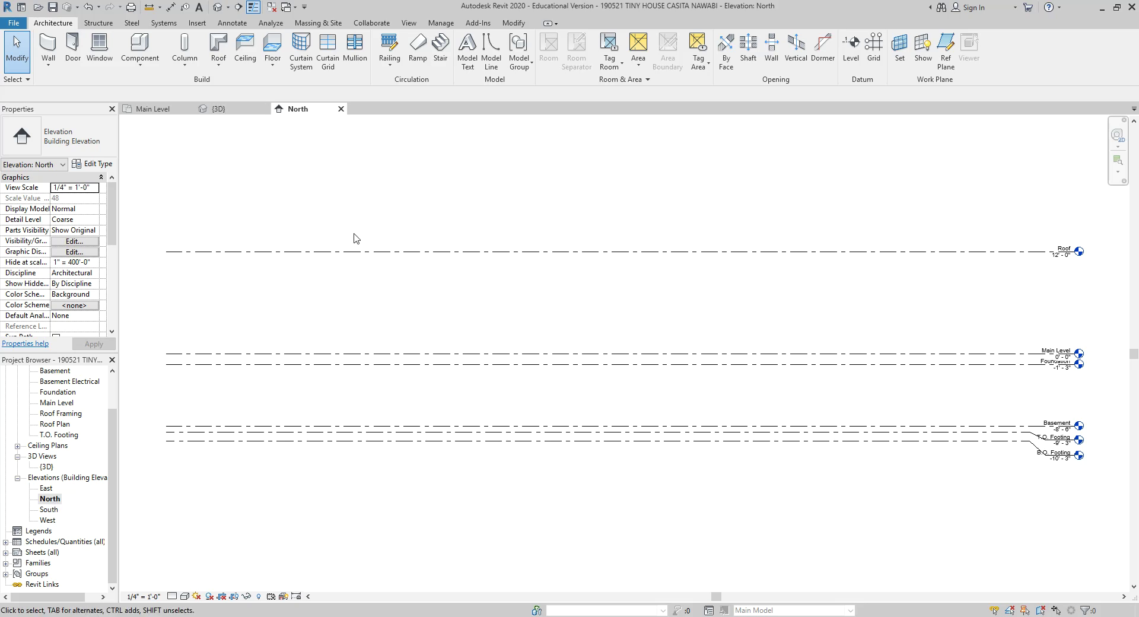
click(149, 109)
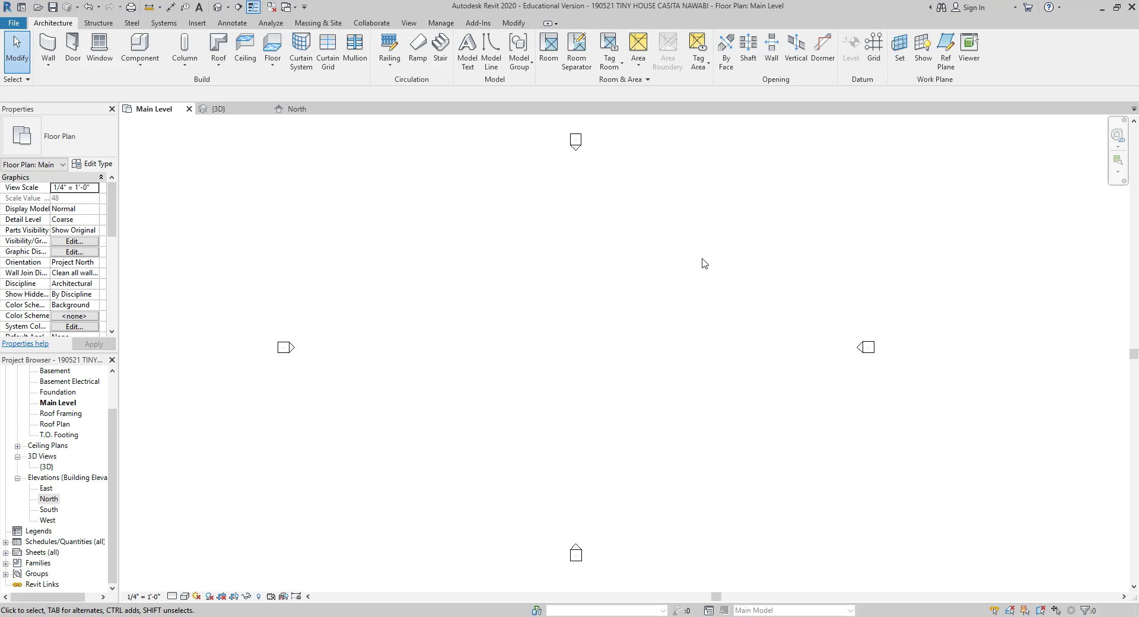
key(w)
key(t)
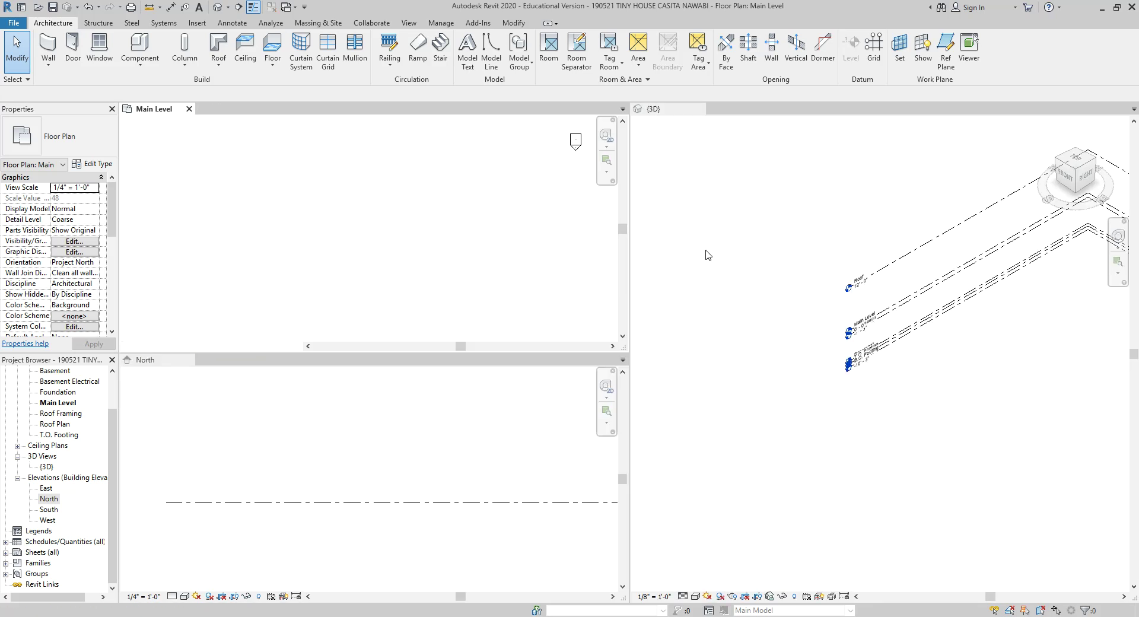
- Rearrange the tiled views so the Main Level plan takes the large pane, with the North elevation and {3D} view stacked beside it
click(751, 237)
middle_drag(807, 191, 687, 226)
middle_drag(900, 389, 849, 405)
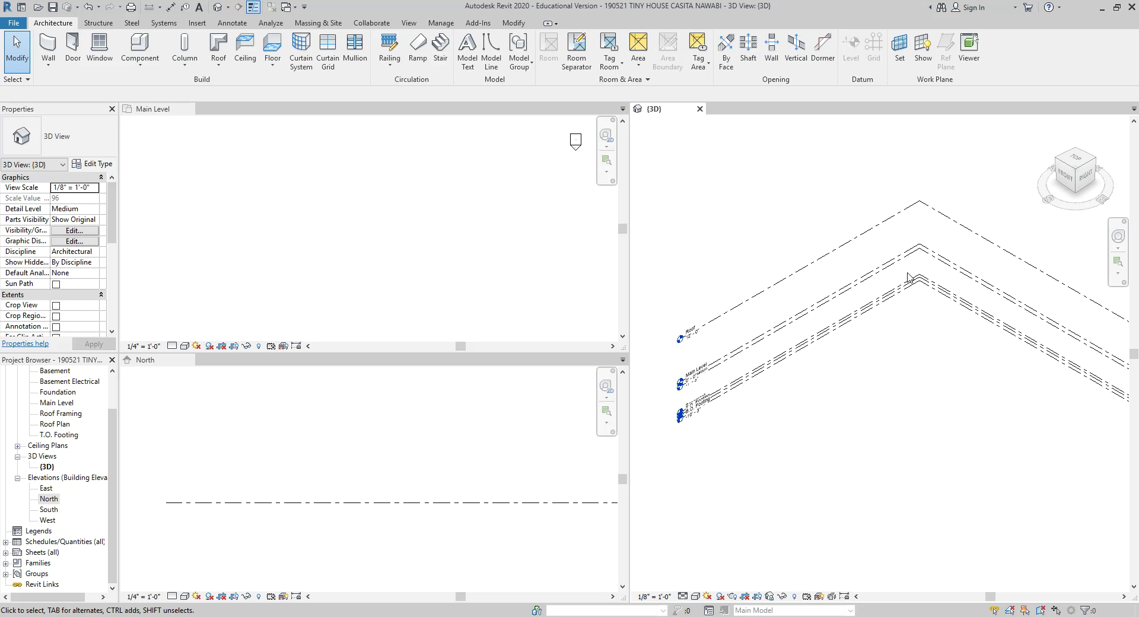
middle_drag(802, 195, 770, 203)
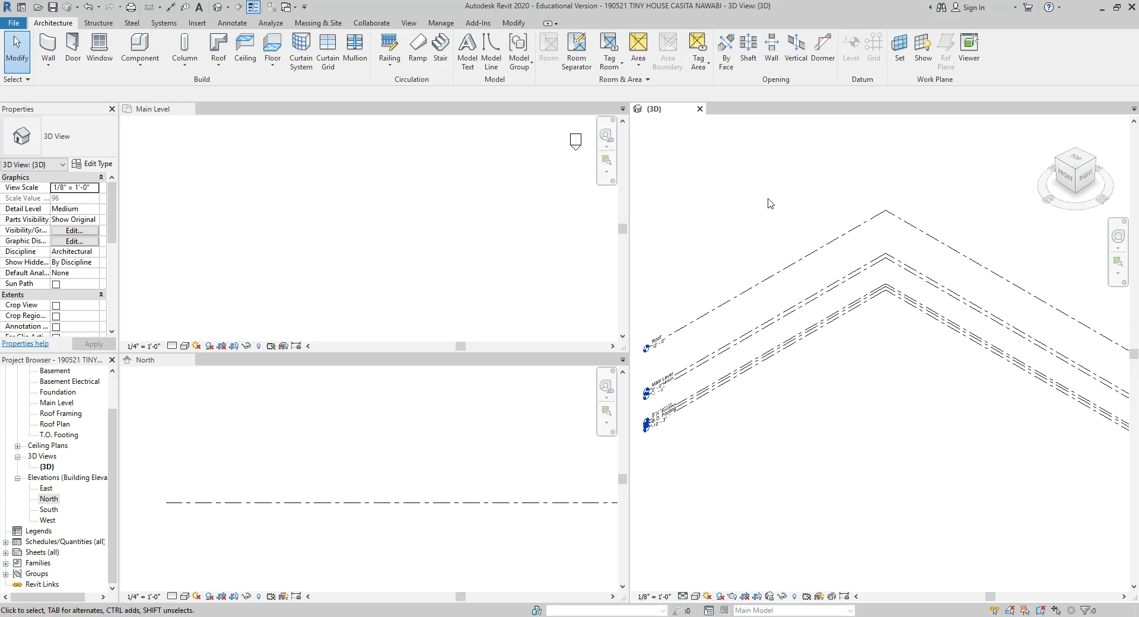
key(w)
key(t)
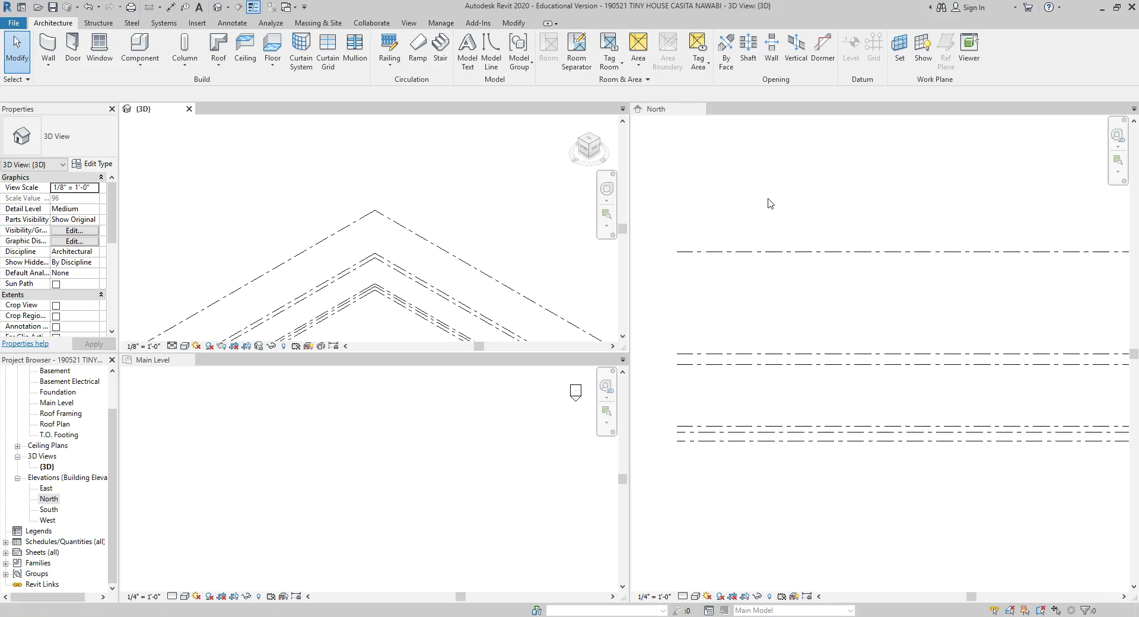
click(770, 204)
key(w)
key(t)
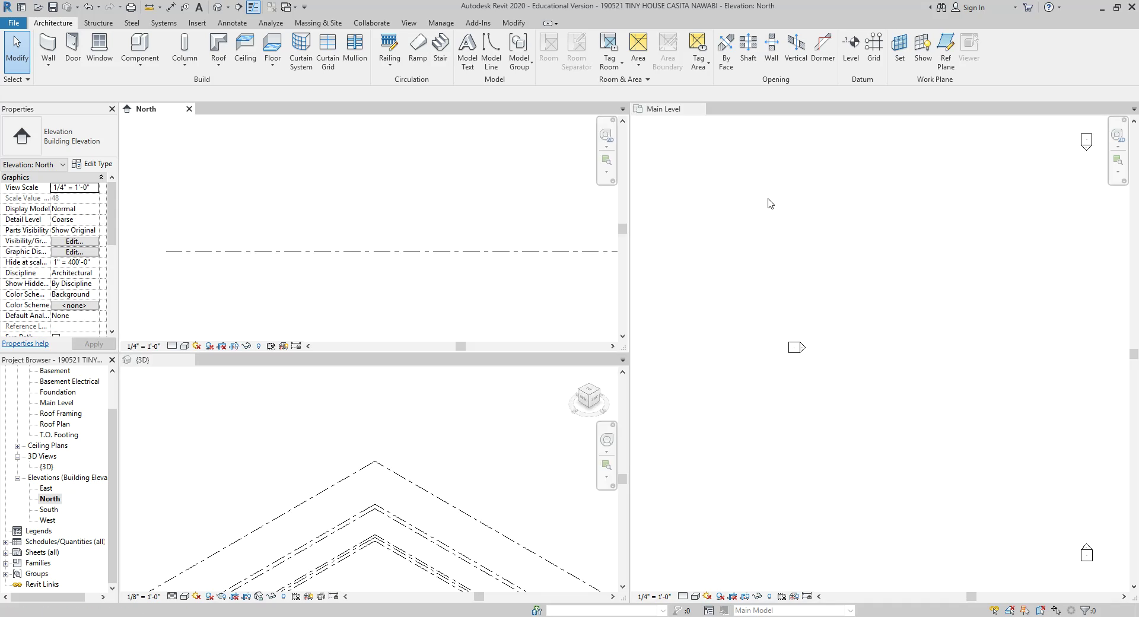
click(925, 249)
middle_drag(881, 310, 844, 321)
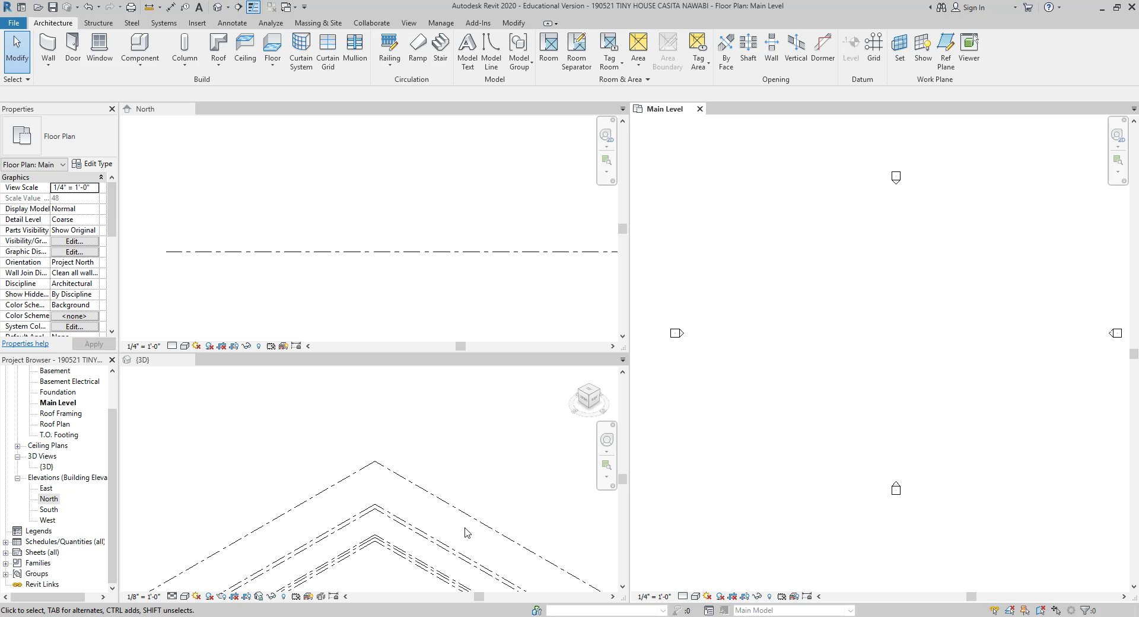
click(454, 480)
middle_drag(479, 460, 469, 415)
- Delete the Basement level in the North elevation, together with its Basement and Basement Electrical floor plans
click(449, 304)
scroll(341, 251, down, 5)
scroll(453, 238, up, 3)
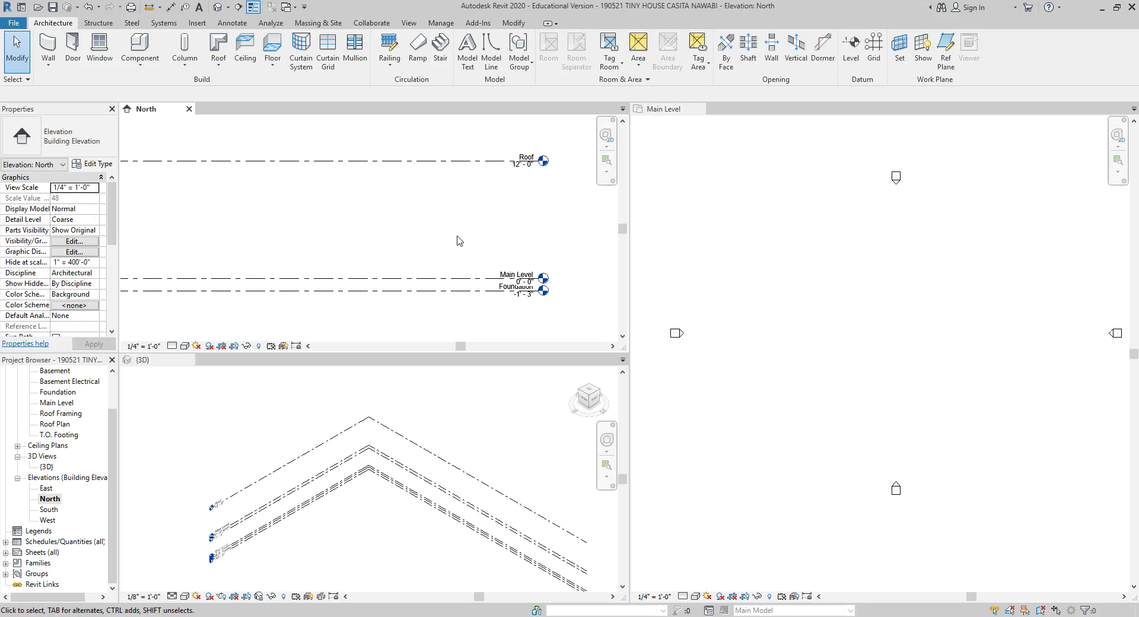
middle_drag(455, 219, 445, 196)
middle_drag(512, 299, 493, 239)
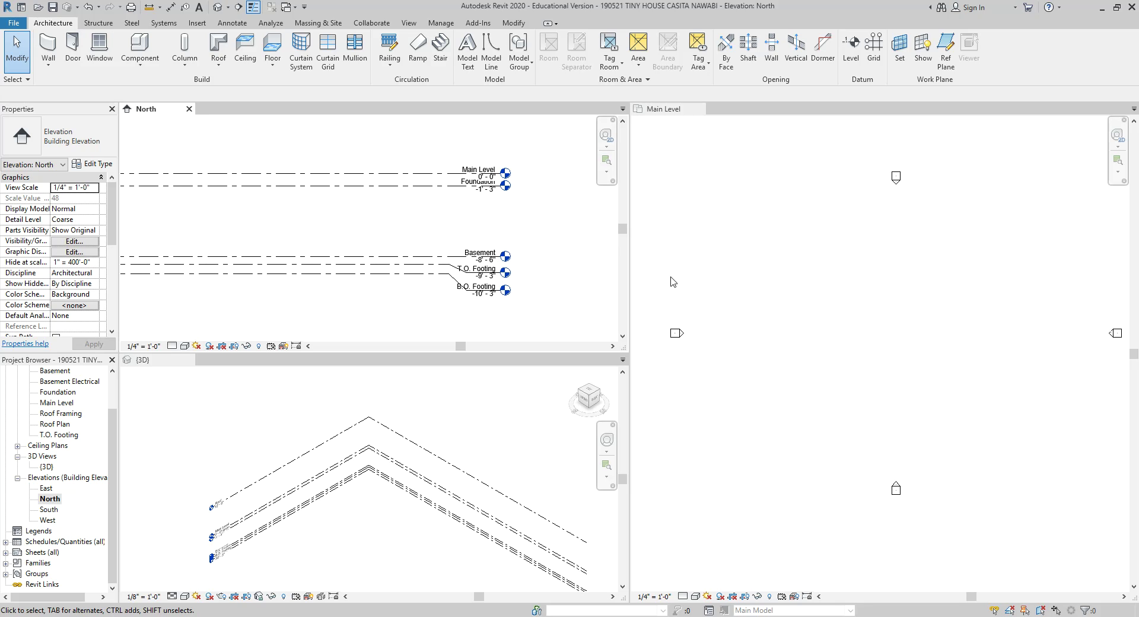
scroll(502, 255, up, 2)
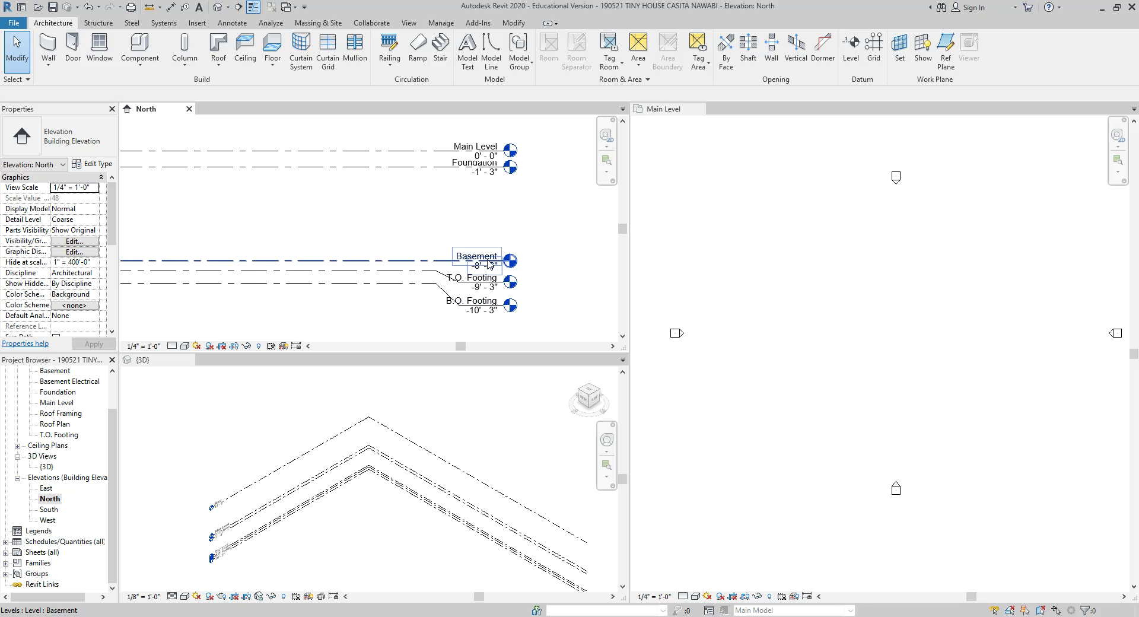
click(449, 264)
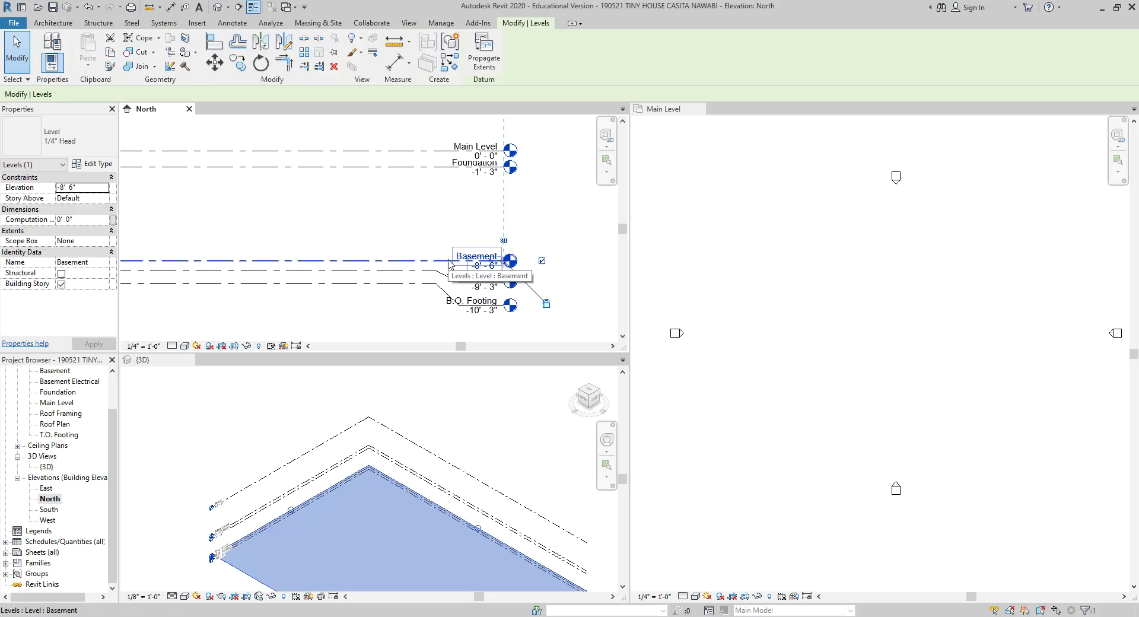
key(Delete)
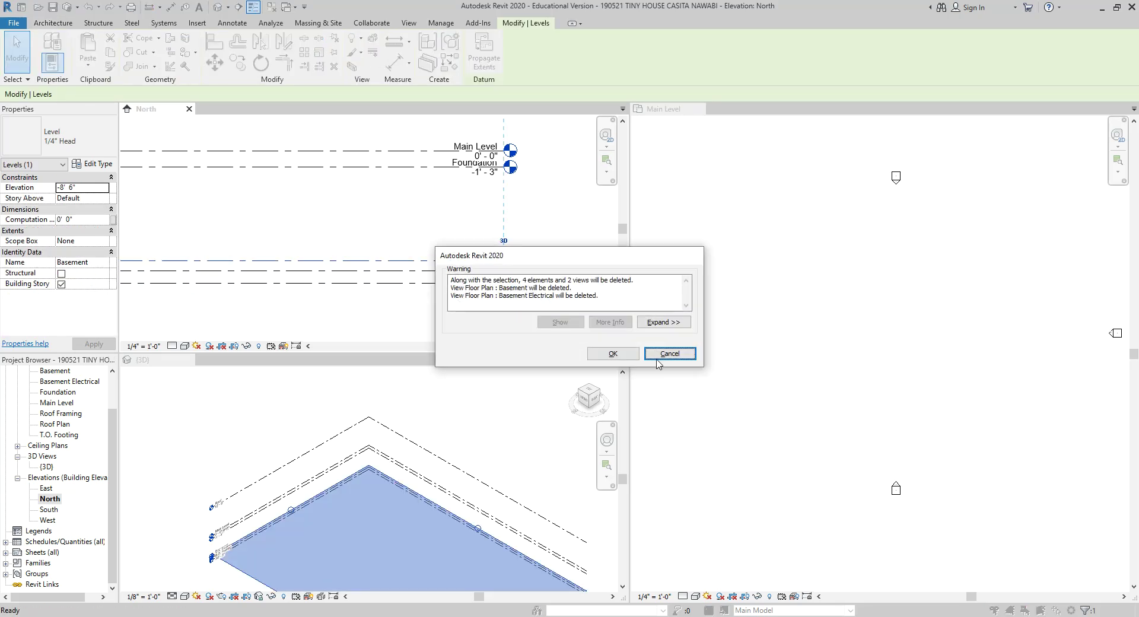
click(611, 354)
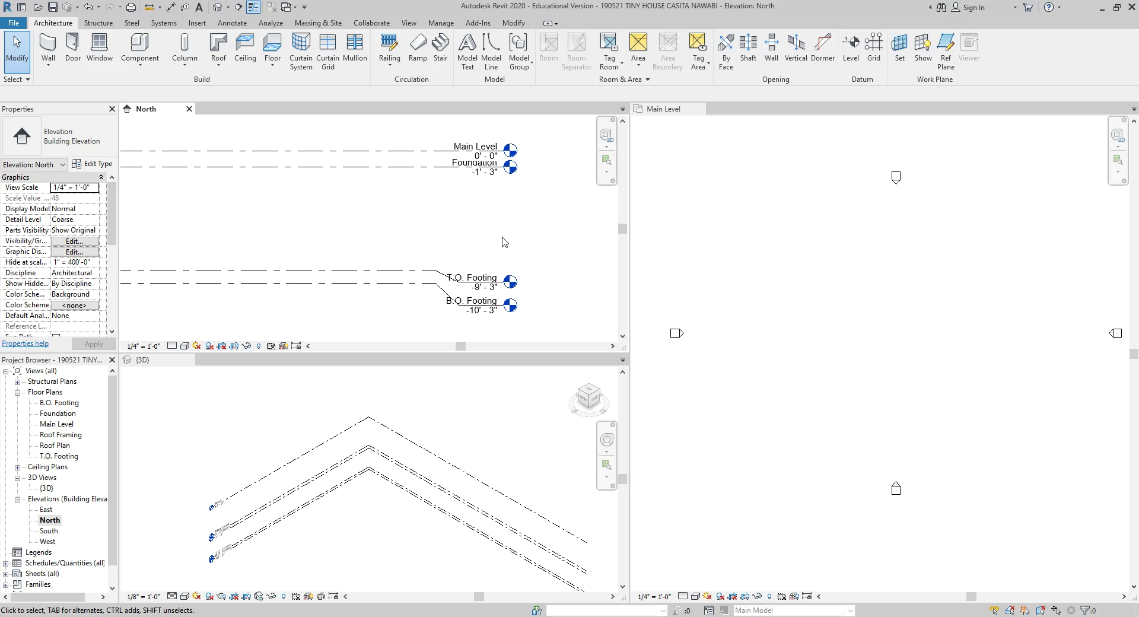
- Widen the pane of the Main Level floor plan and make that plan the active view
scroll(517, 235, down, 4)
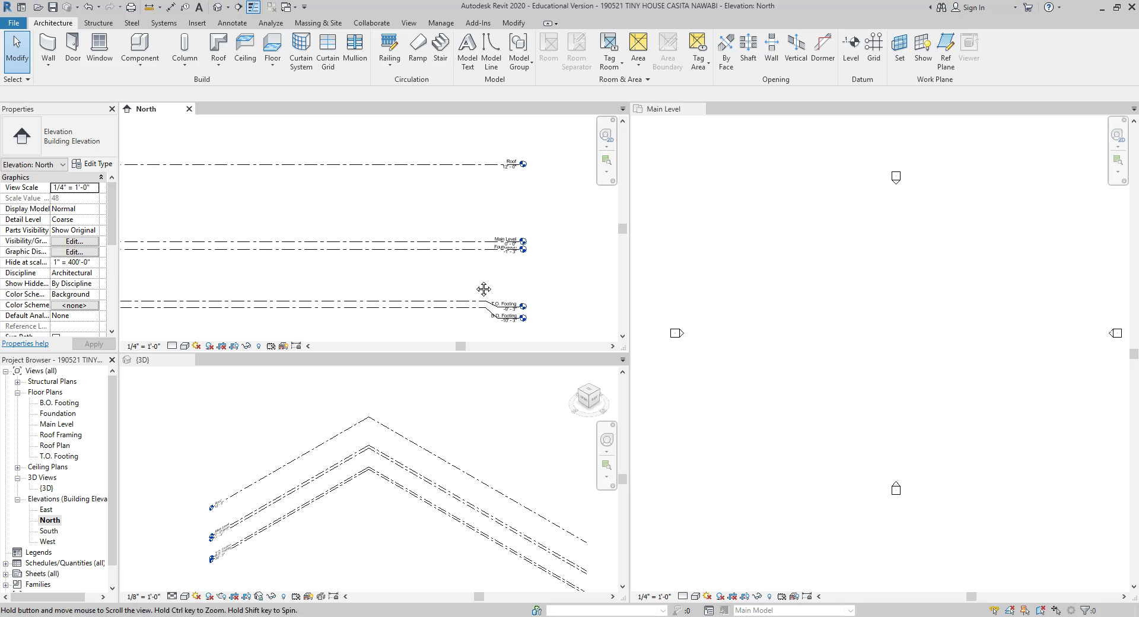
drag(629, 260, 555, 261)
click(651, 270)
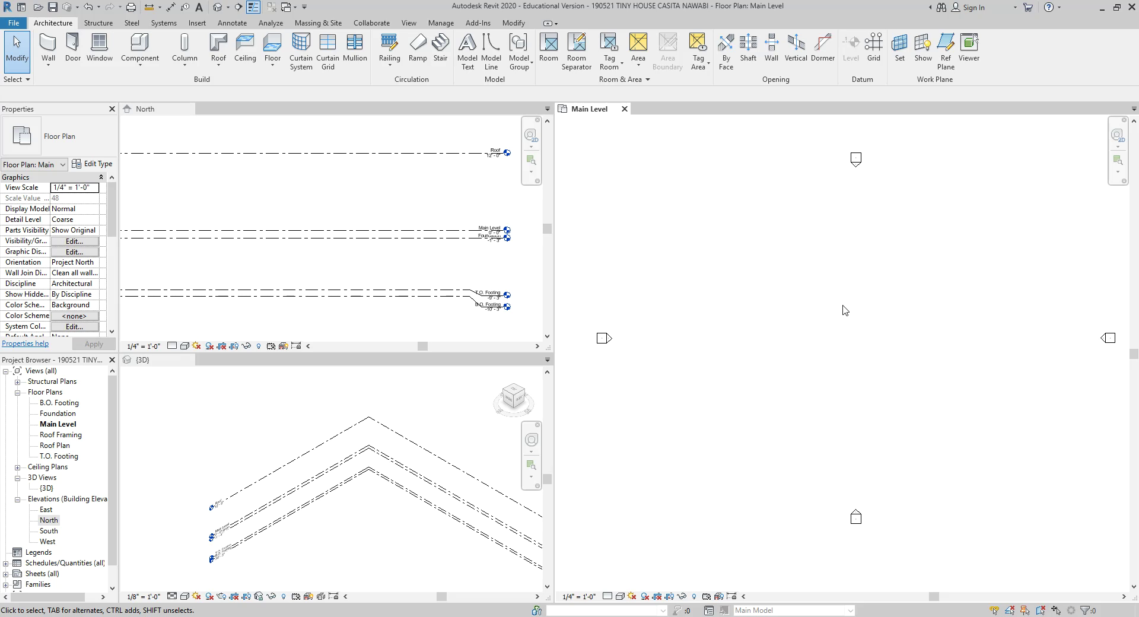
middle_drag(840, 310, 834, 300)
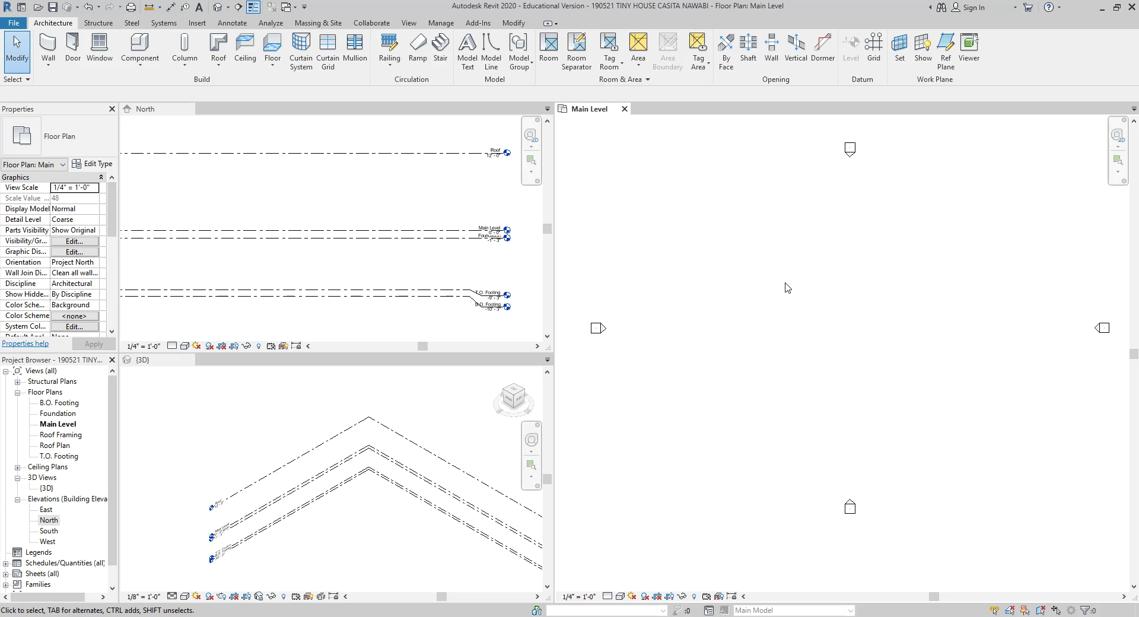
- Start the Wall command and choose the Exterior - Brick on Wood Stud wall type
key(w)
key(a)
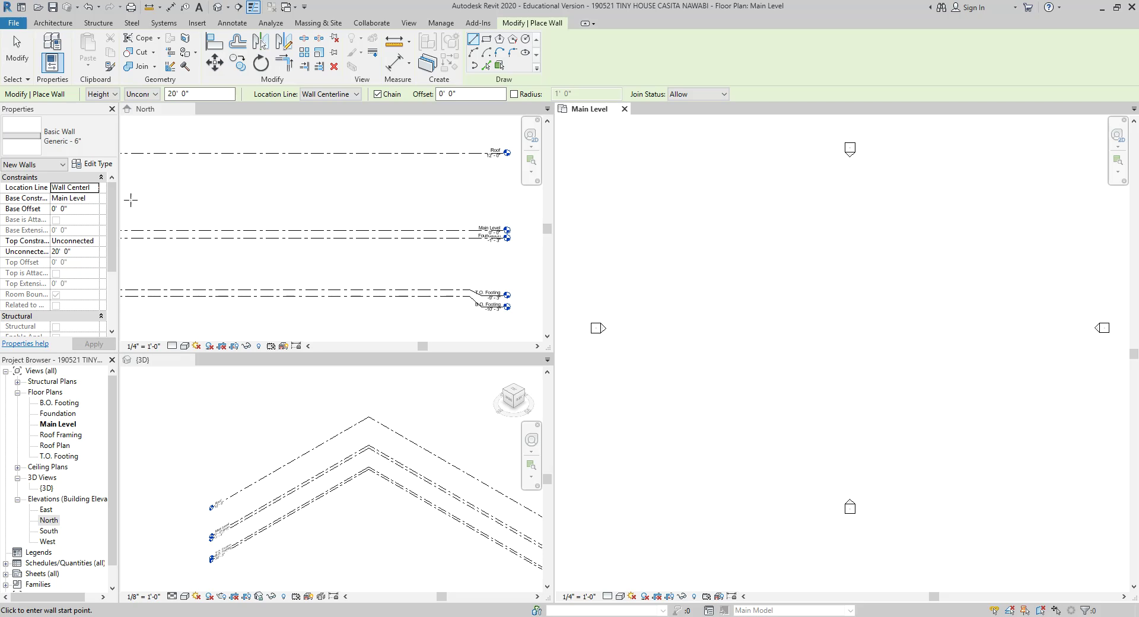
click(104, 147)
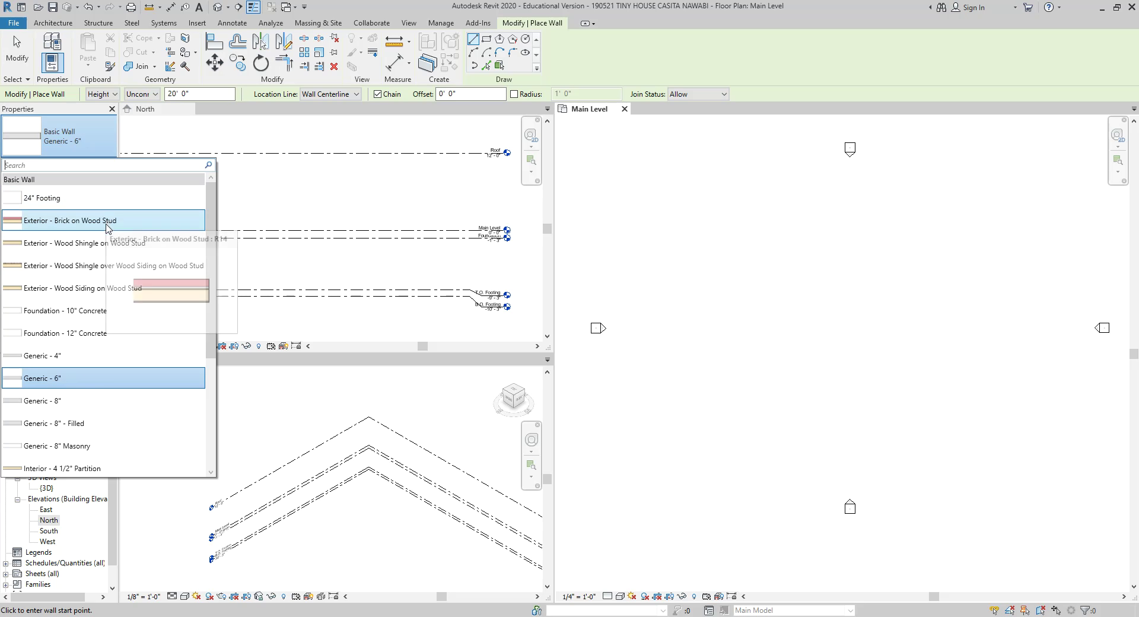
scroll(113, 243, down, 3)
scroll(118, 264, up, 3)
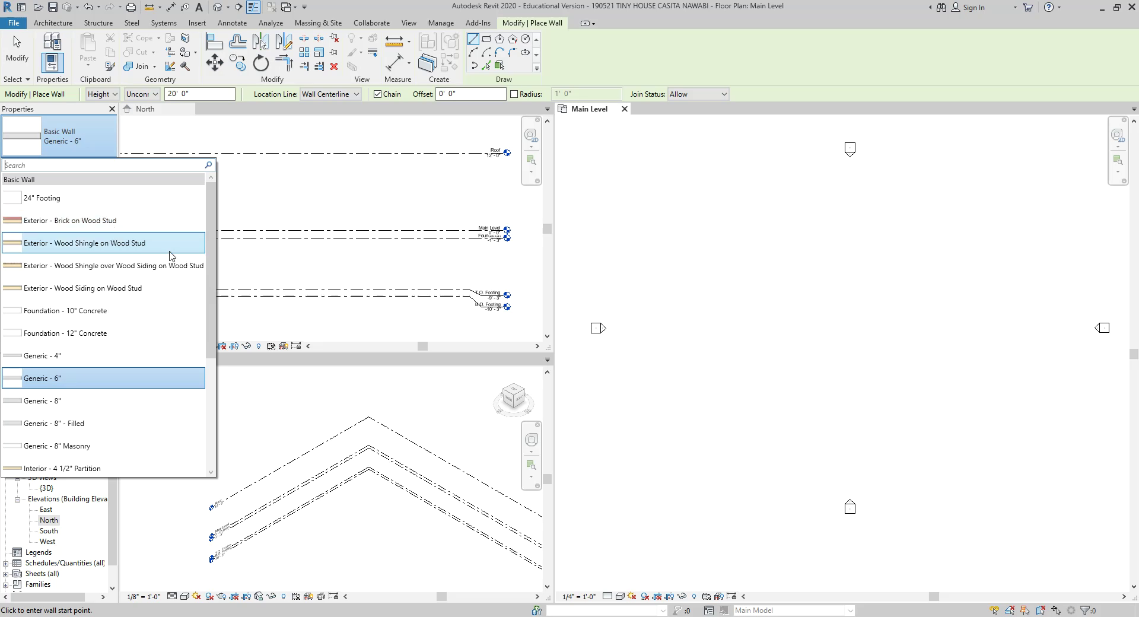
click(96, 229)
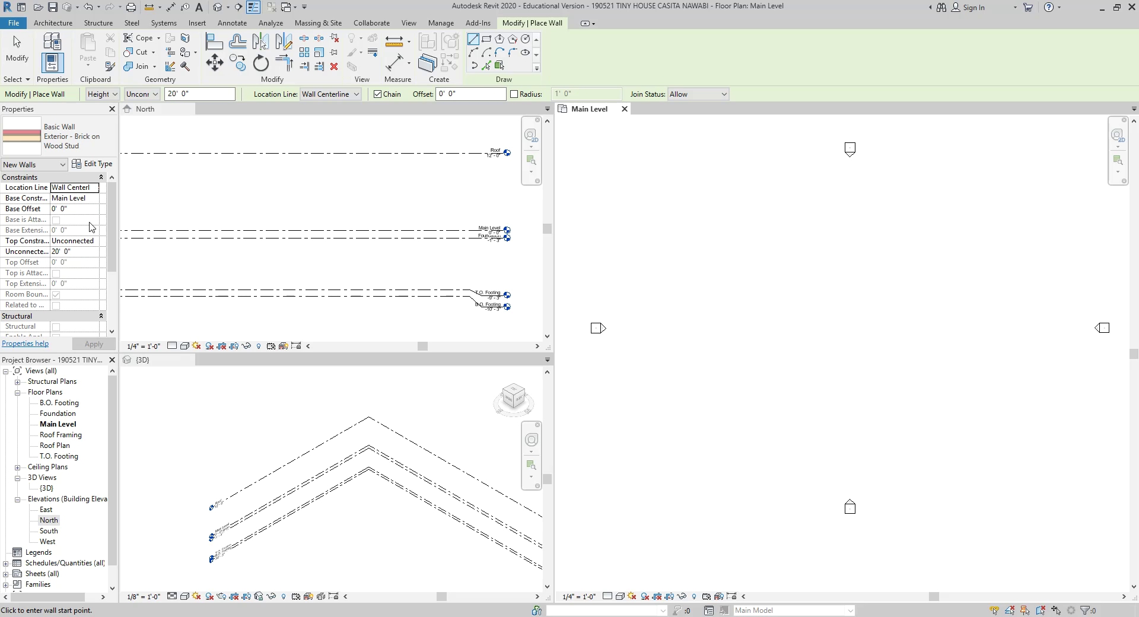
- Duplicate the Exterior - Brick on Wood Stud wall type and name the copy W1 - EXTERIOR EFIS (STUCCO)
click(97, 166)
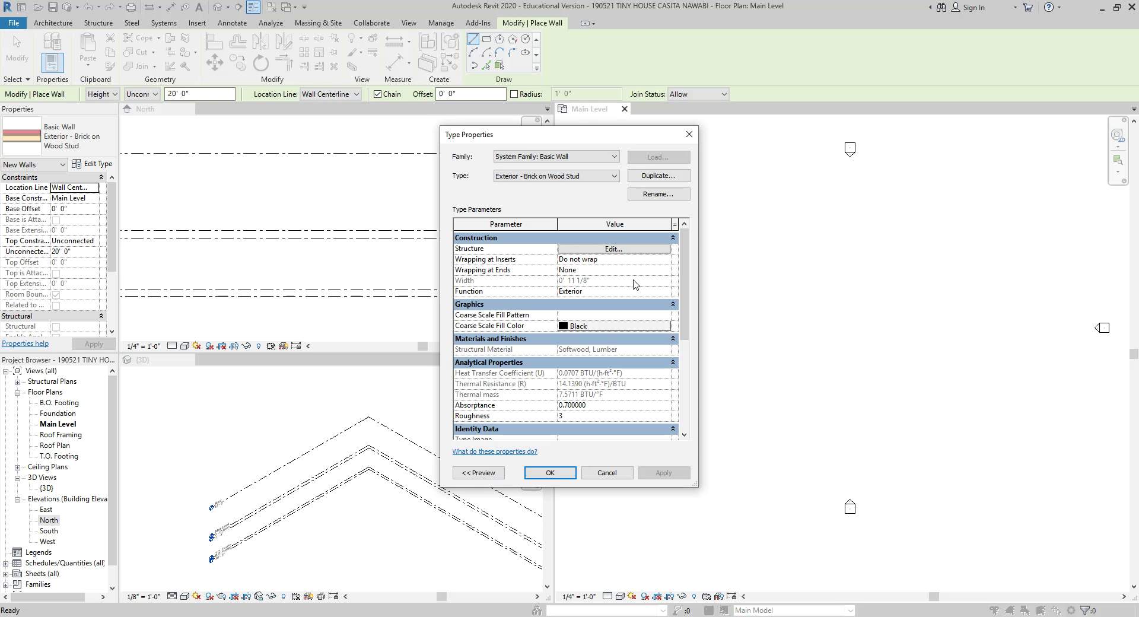
click(655, 176)
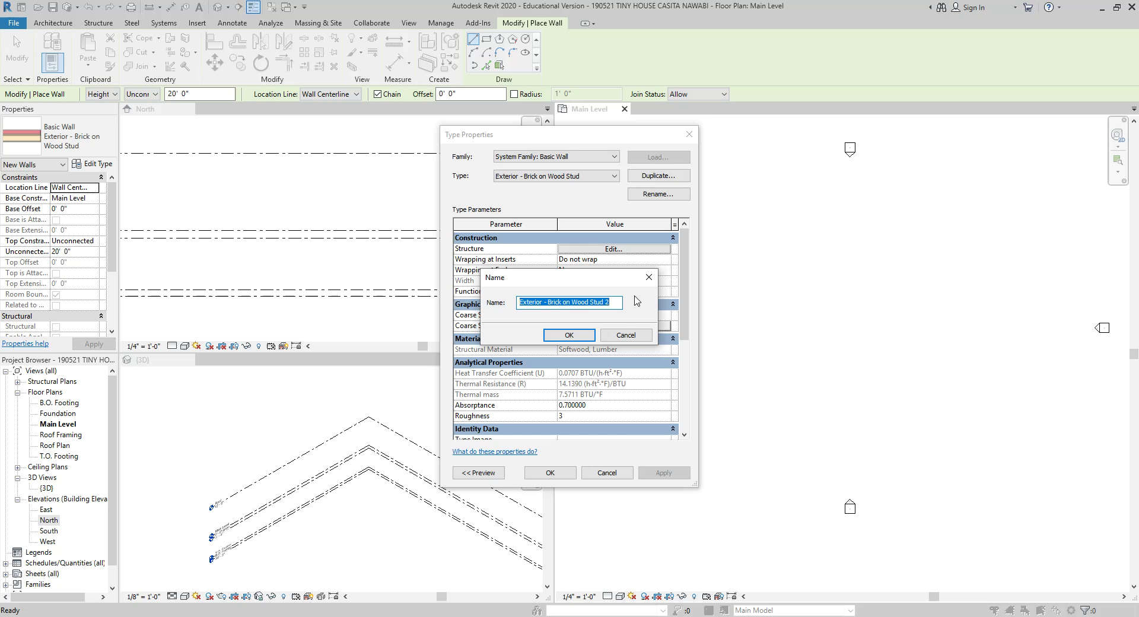
text(w1)
key(BackSpace)
key(BackSpace)
text(W1 - EXTERIOR)
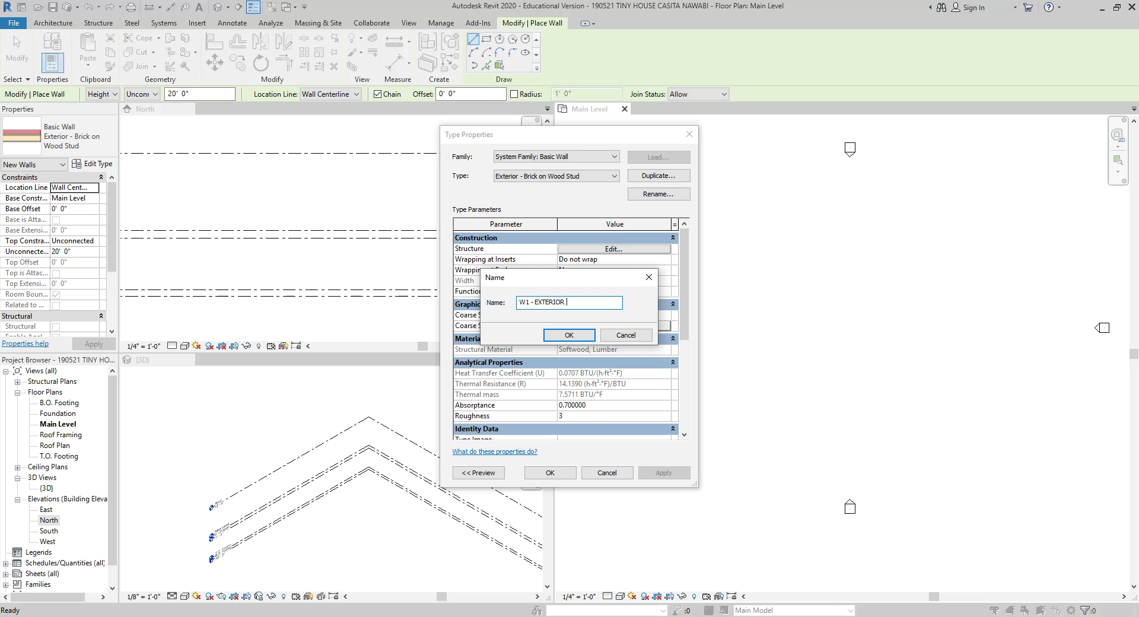
text( EFIS)
text((STUCCO))
click(573, 338)
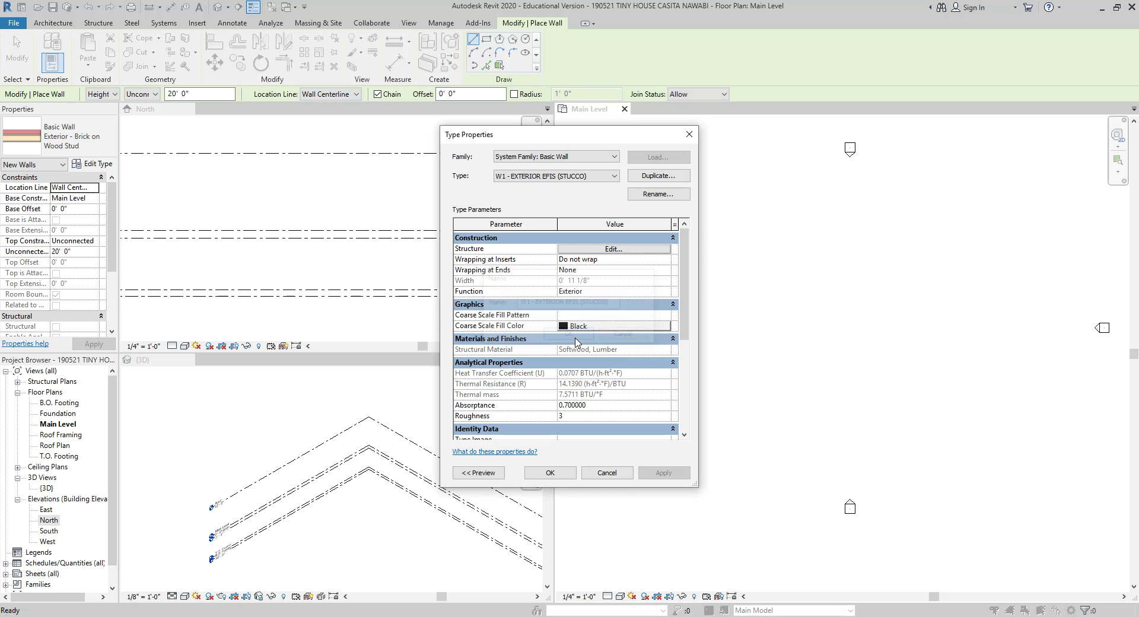
- Open the new wall type's layer structure for editing in an enlarged assembly editor with the floor plan preview shown
mouse_move(189, 616)
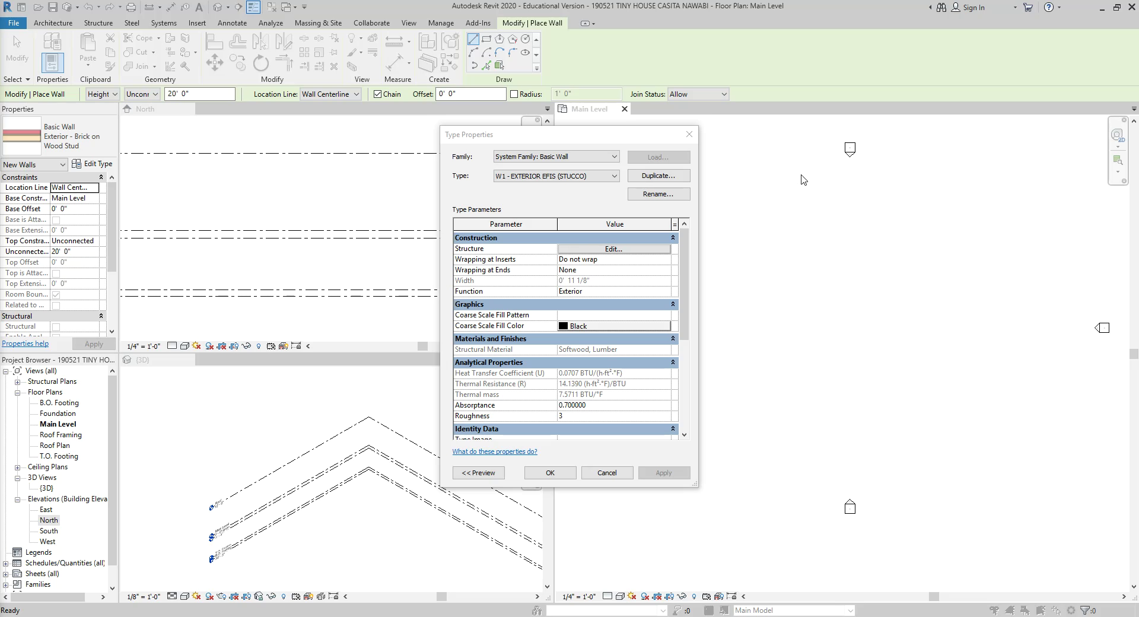
drag(573, 134, 534, 88)
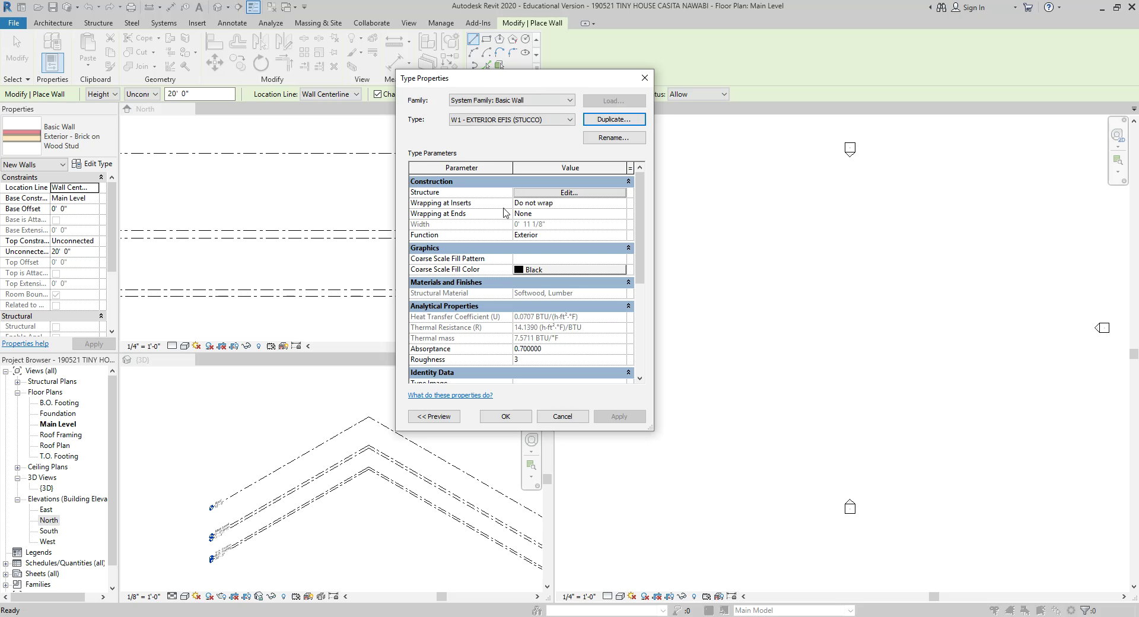
mouse_move(458, 198)
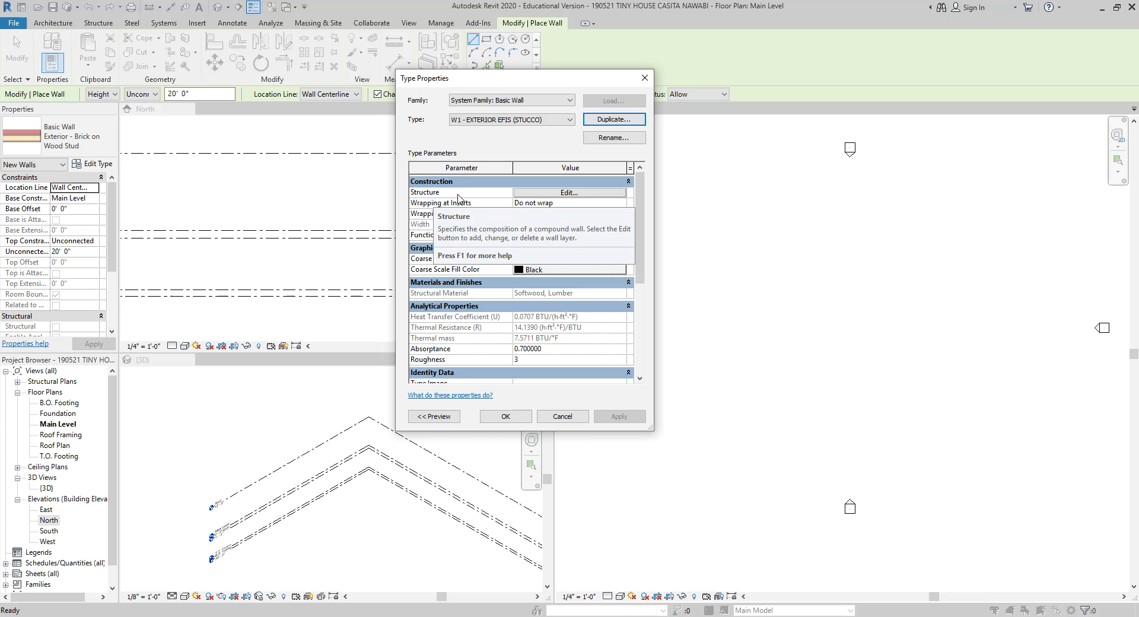
click(541, 193)
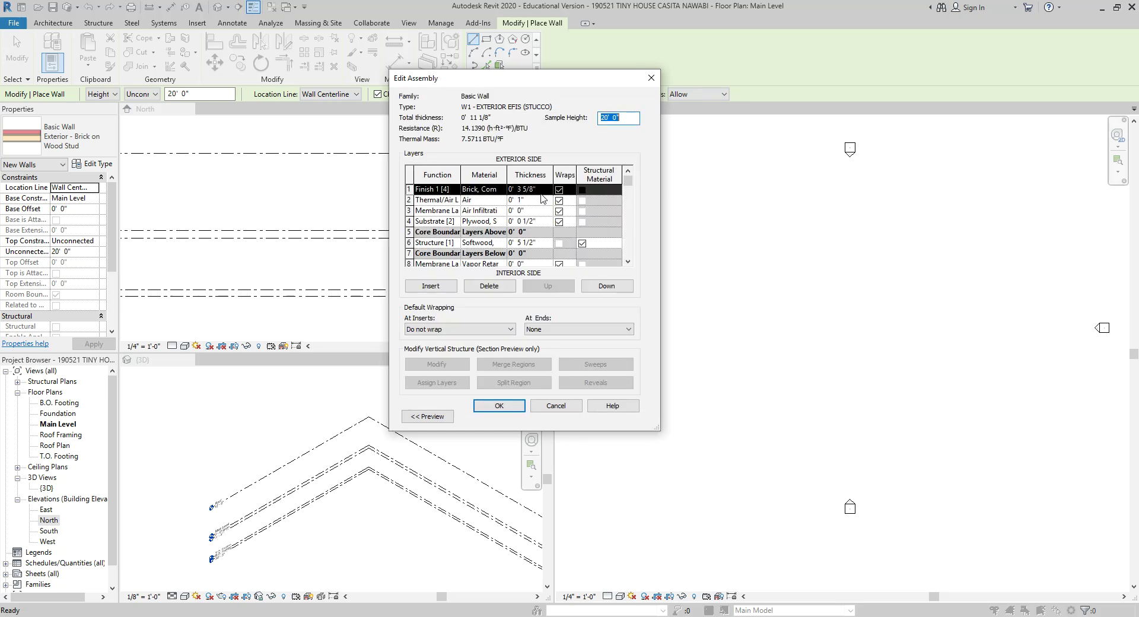
drag(657, 427, 987, 473)
click(448, 471)
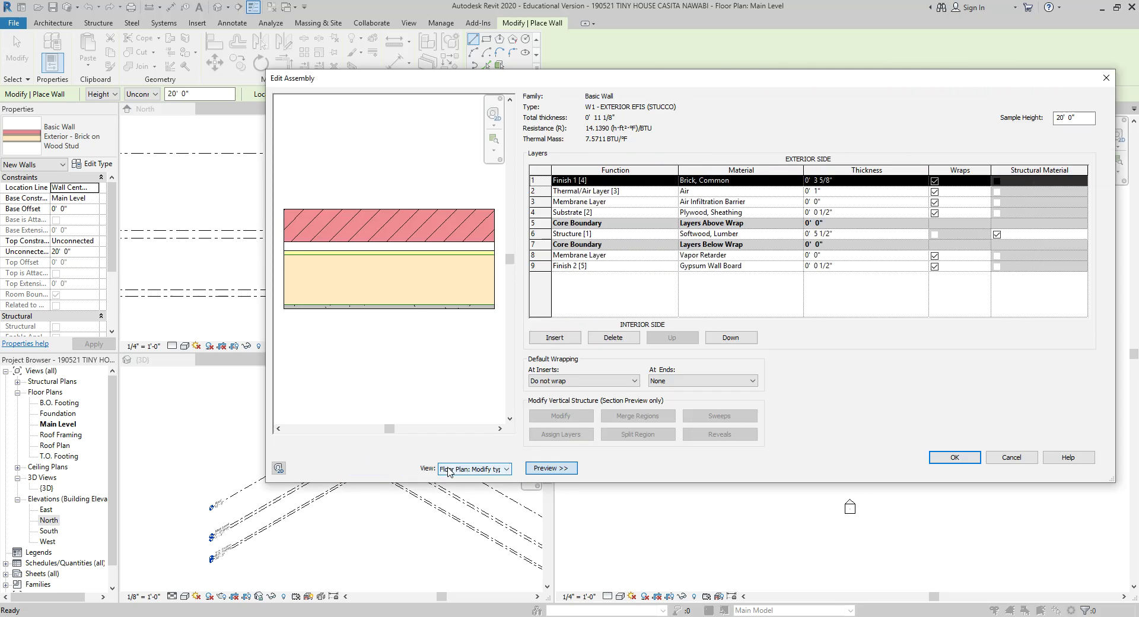
drag(561, 86, 449, 92)
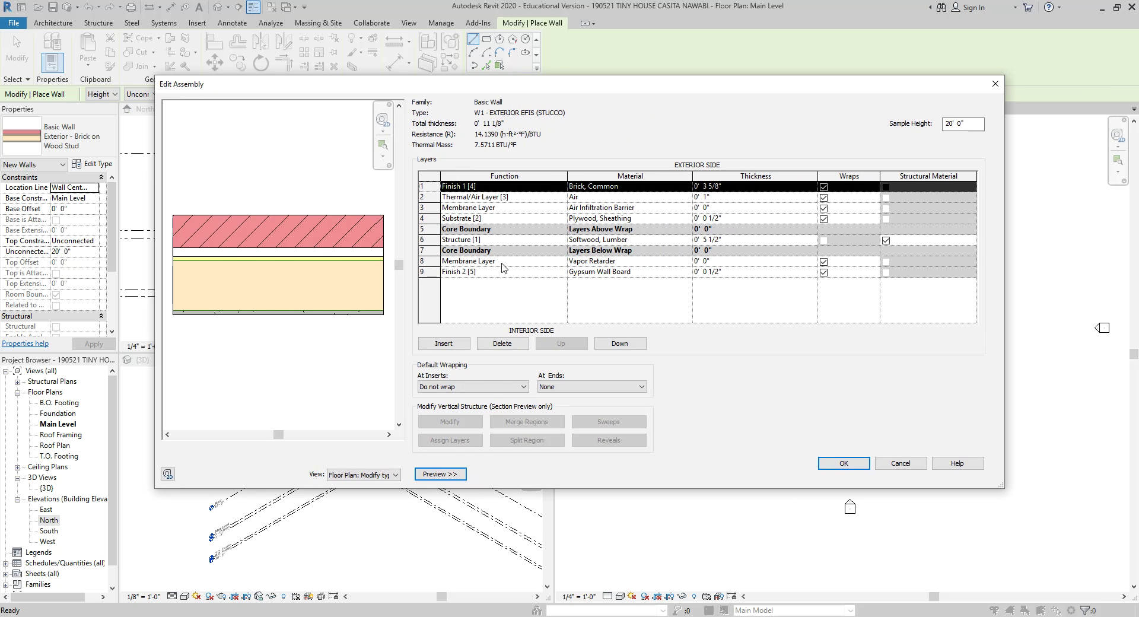
click(440, 474)
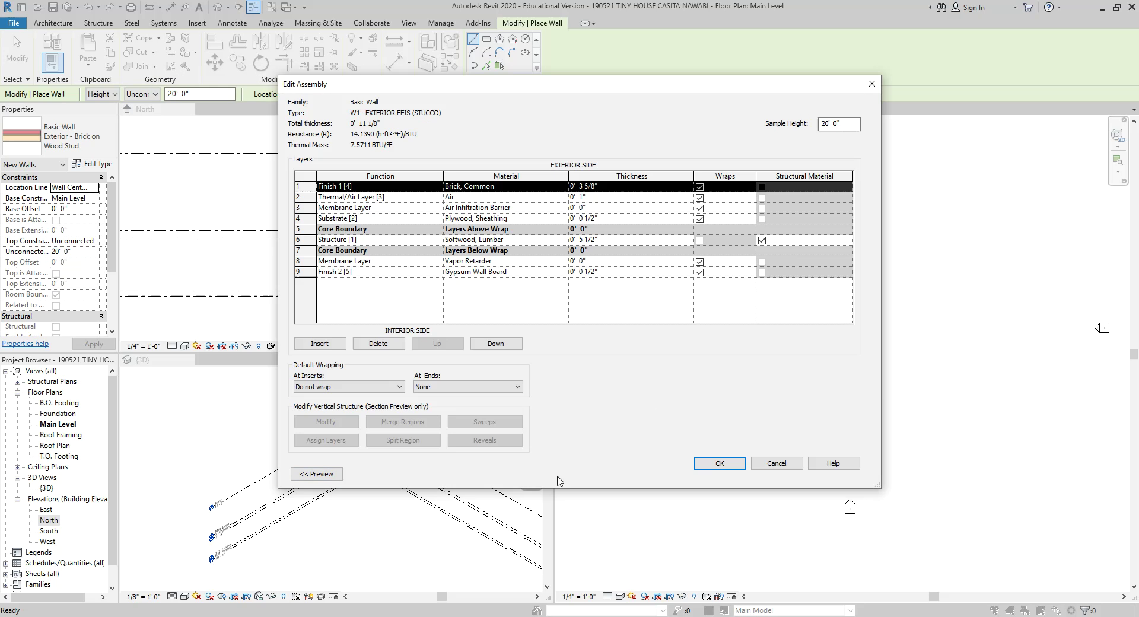
click(330, 477)
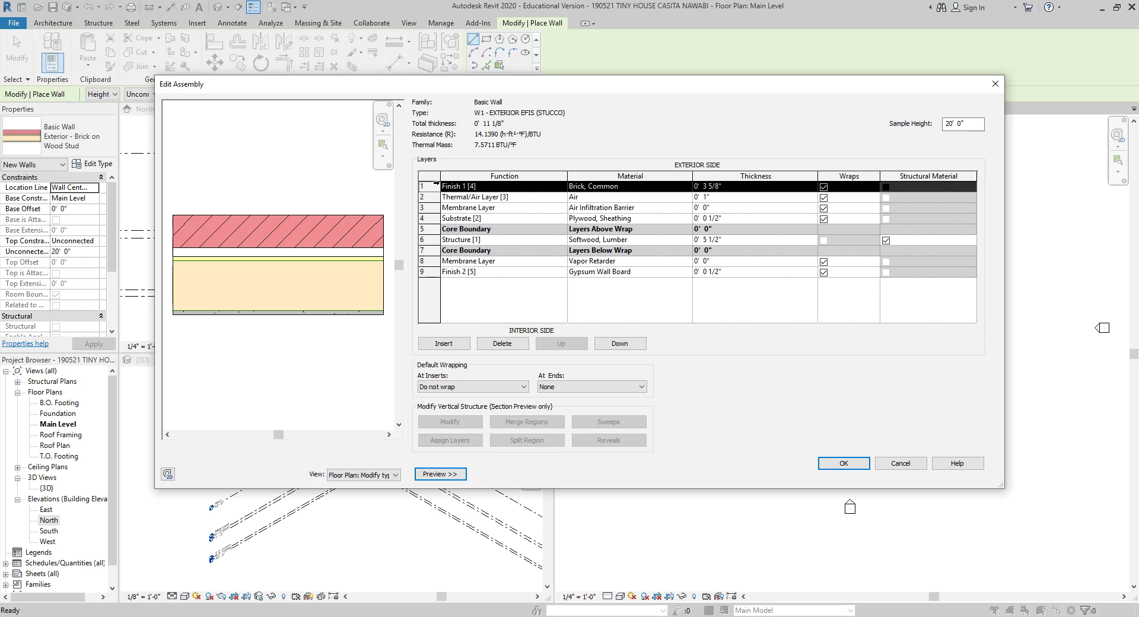
- Open an enlarged material browser for the exterior Finish 1 layer and search the project materials for EIFS and EFIS
click(647, 188)
click(687, 186)
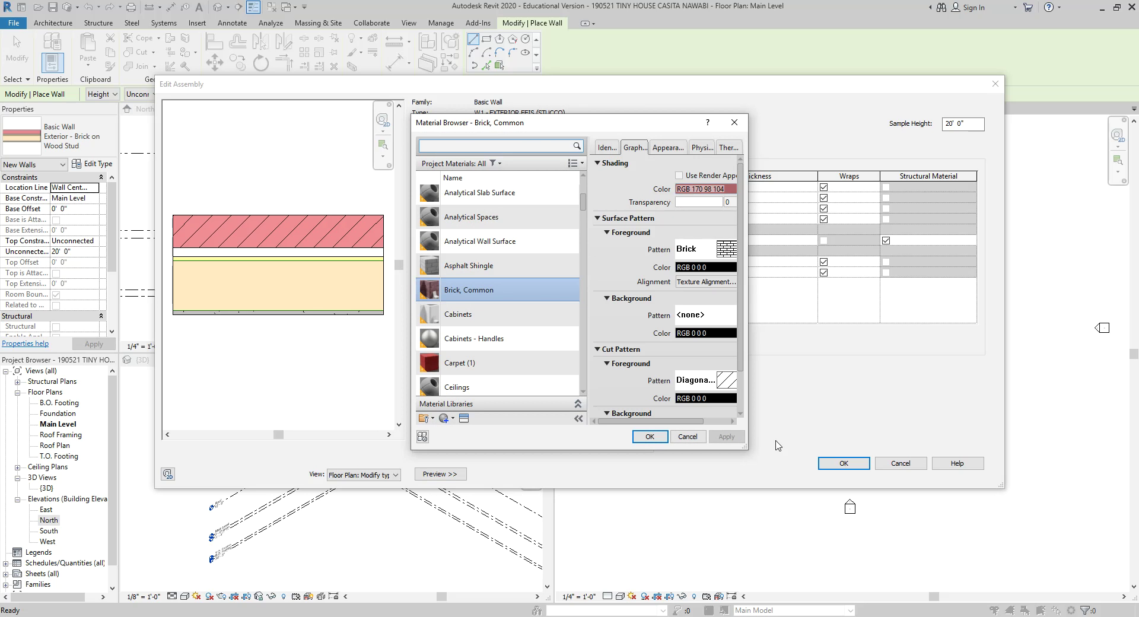
drag(747, 449, 902, 460)
scroll(509, 300, down, 5)
click(461, 147)
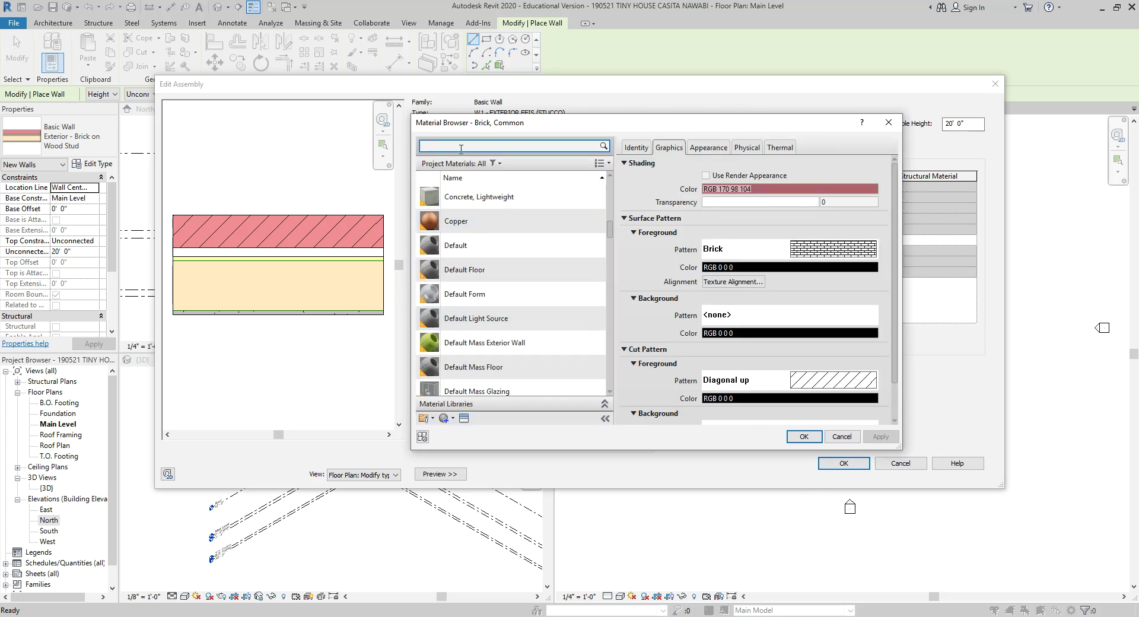
text(EIFS)
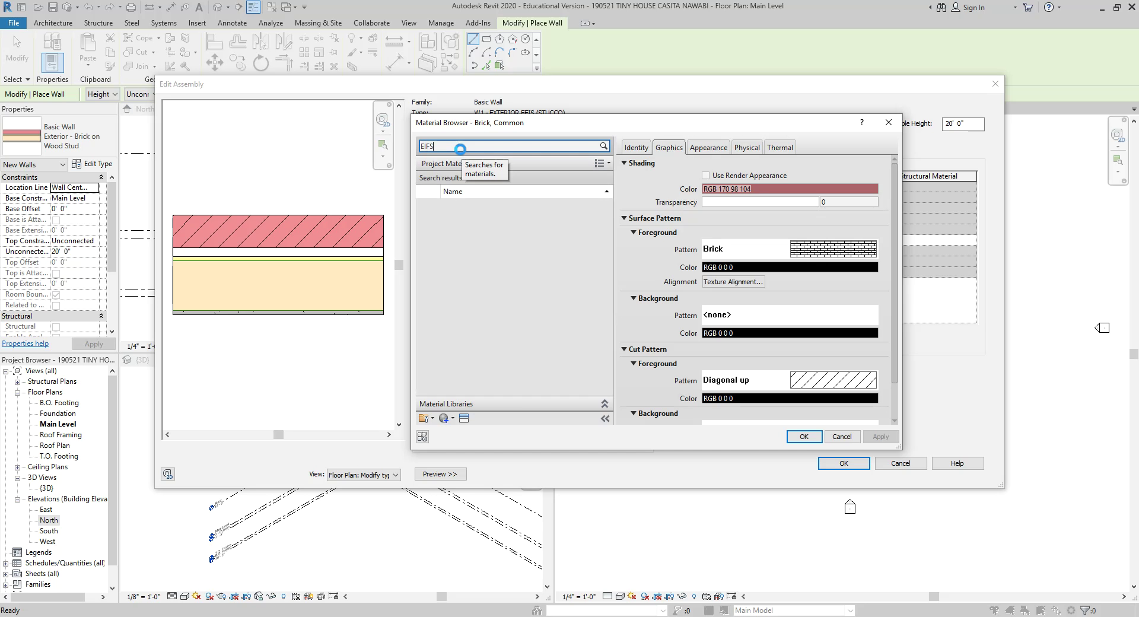
drag(442, 147, 416, 147)
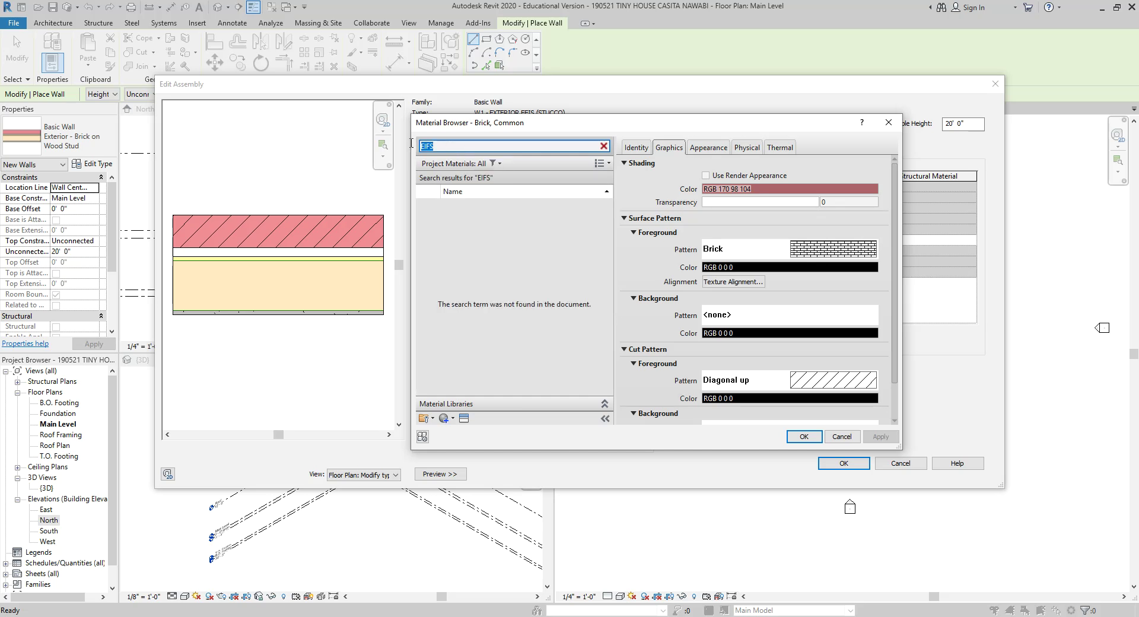
text(EFIS)
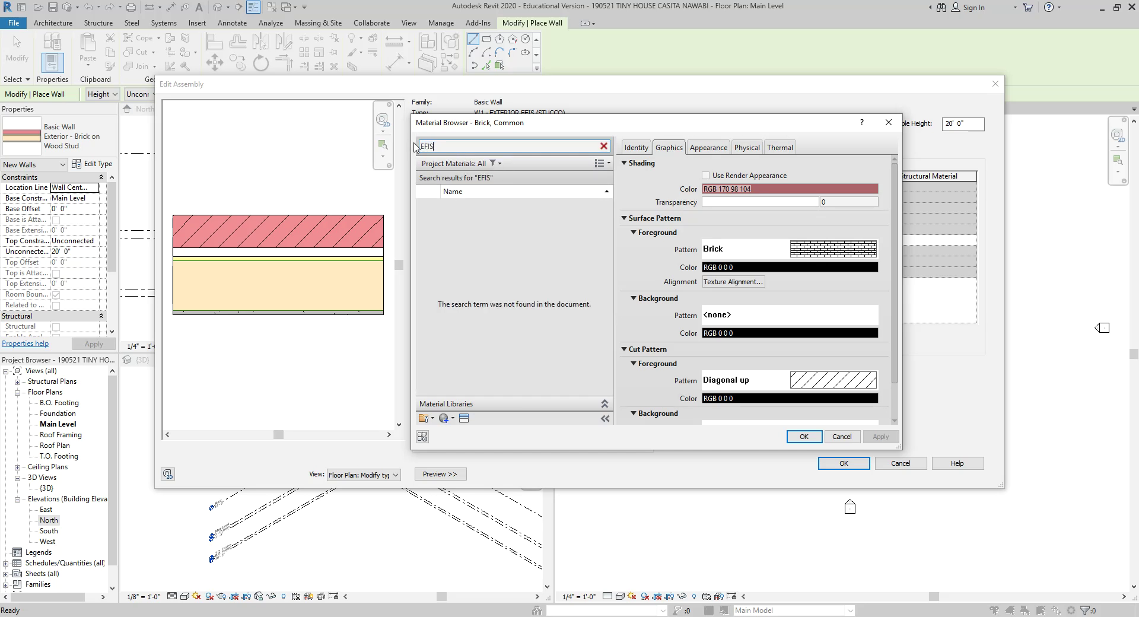
- Search the project materials for STUCCO, and clear the search to restore the full list
drag(436, 147, 393, 147)
text(STUD)
key(BackSpace)
key(BackSpace)
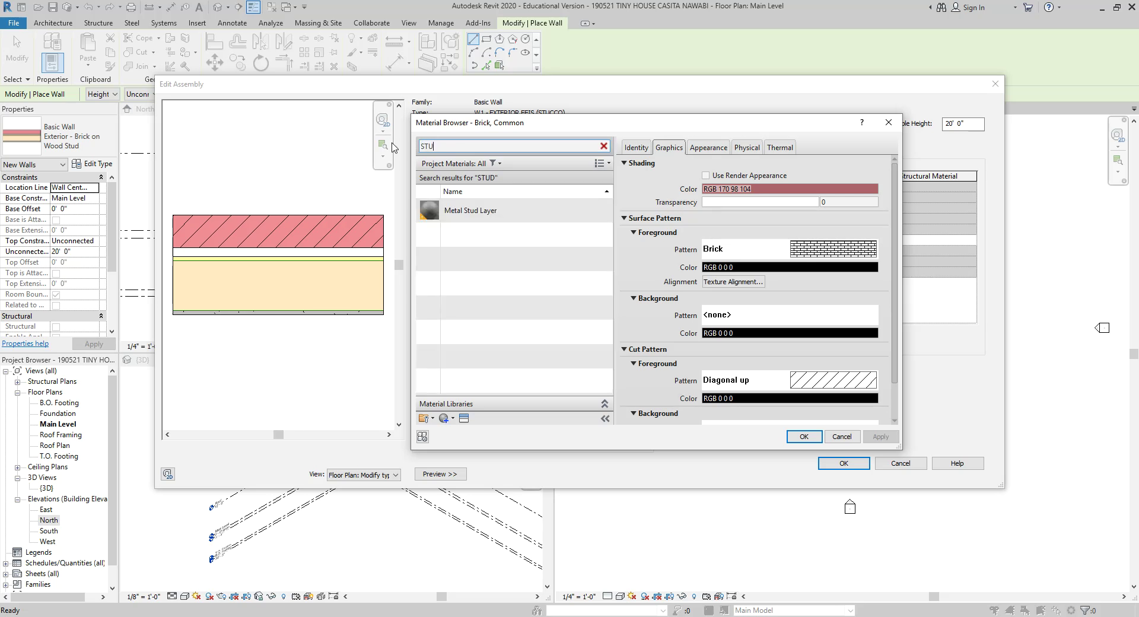
text(UCCO)
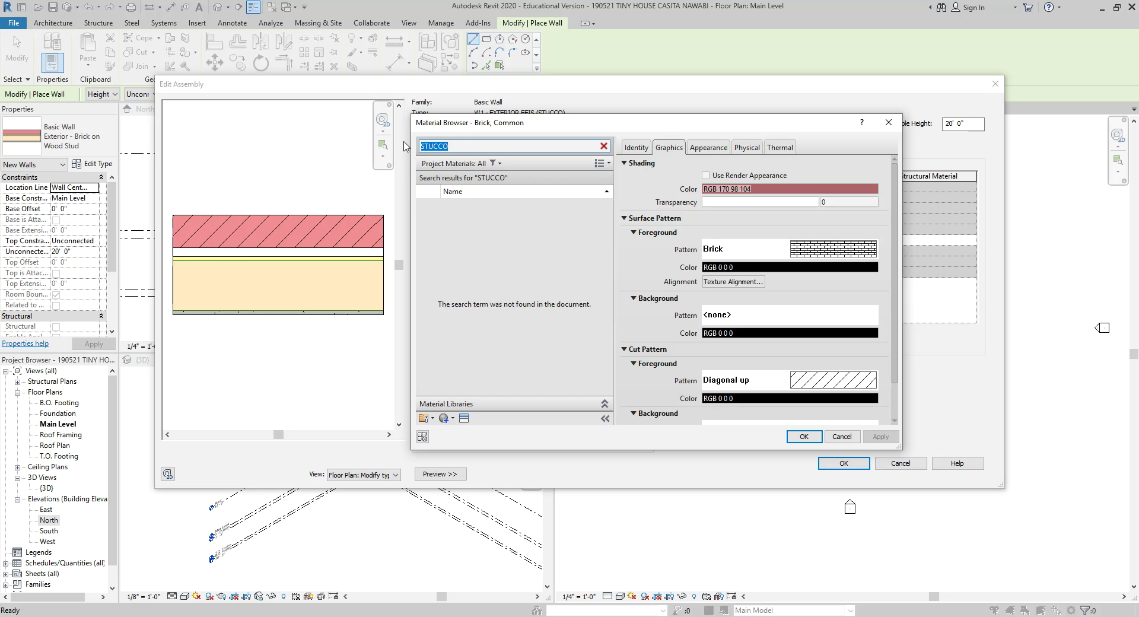
double_click(595, 146)
key(BackSpace)
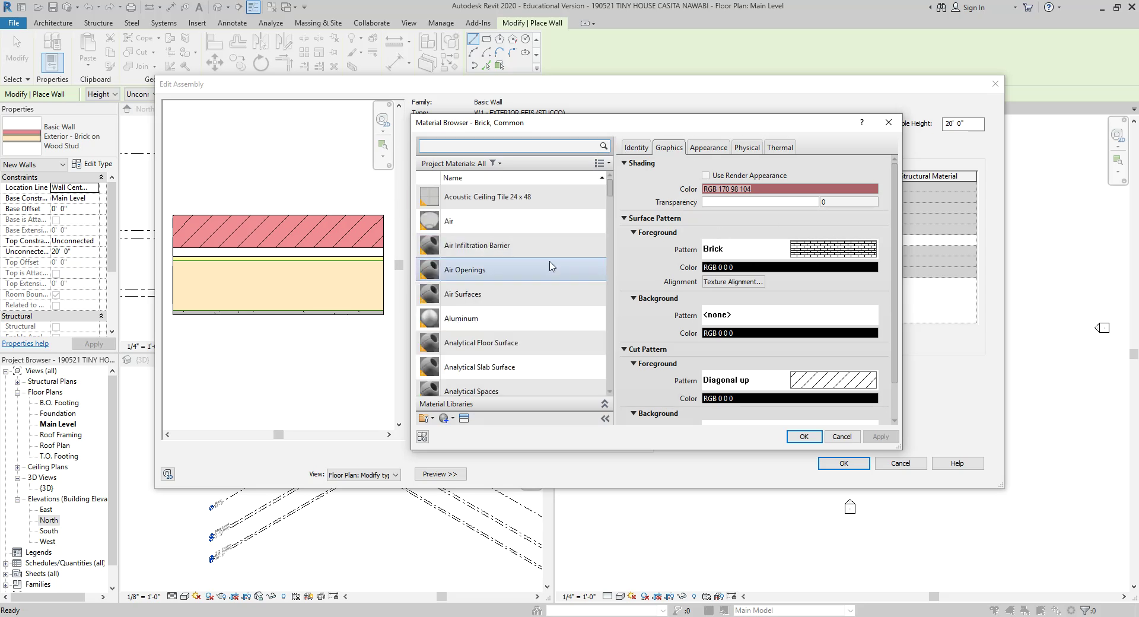
- Search the project materials again for EIFS and for EFI, and empty the search field
scroll(537, 223, up, 1)
click(484, 147)
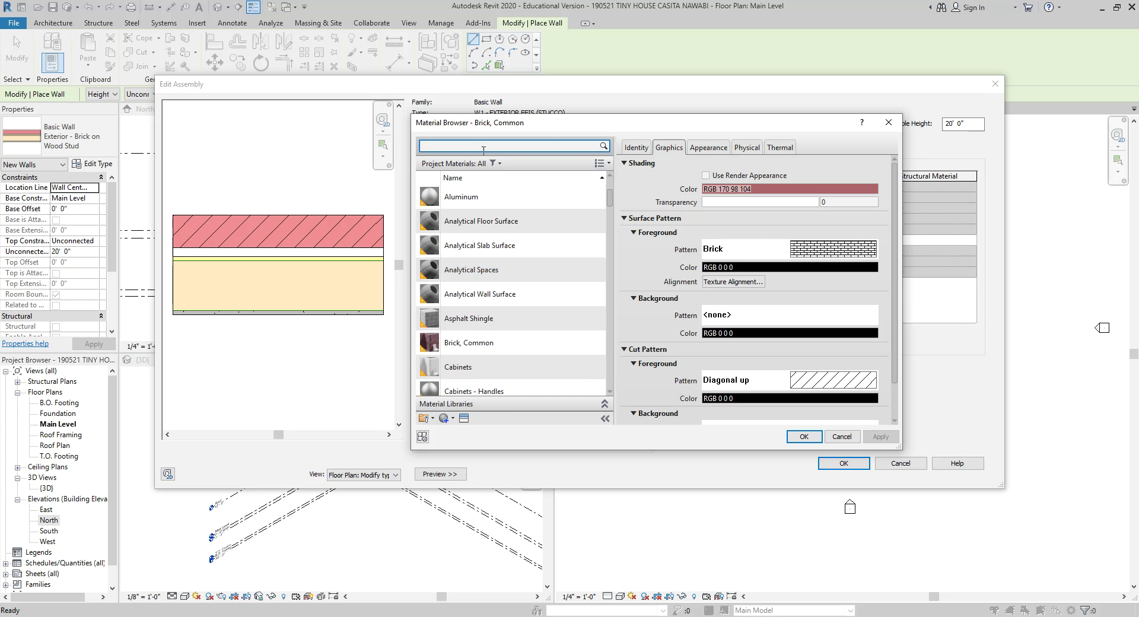
text(E)
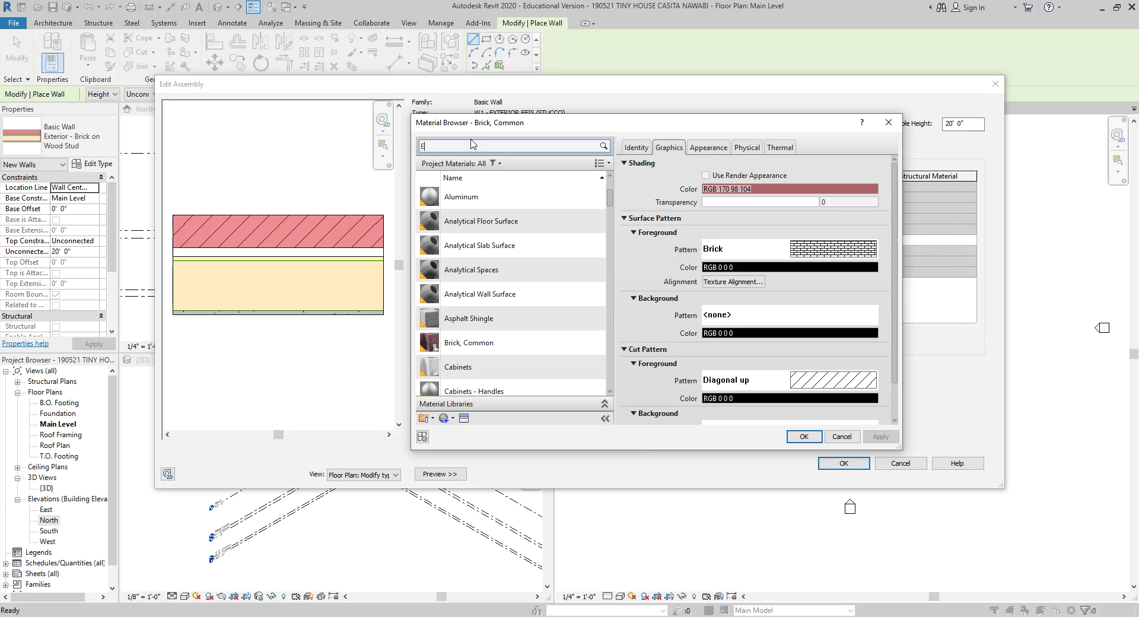
text(IF)
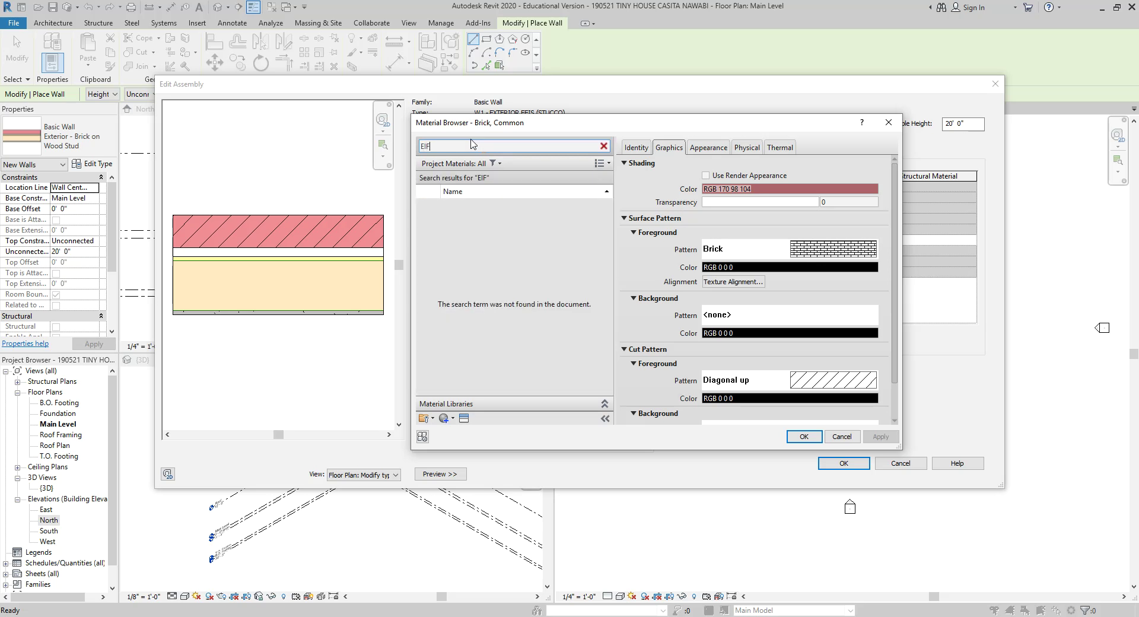
text(S)
key(BackSpace)
key(BackSpace)
key(BackSpace)
key(BackSpace)
text(EF)
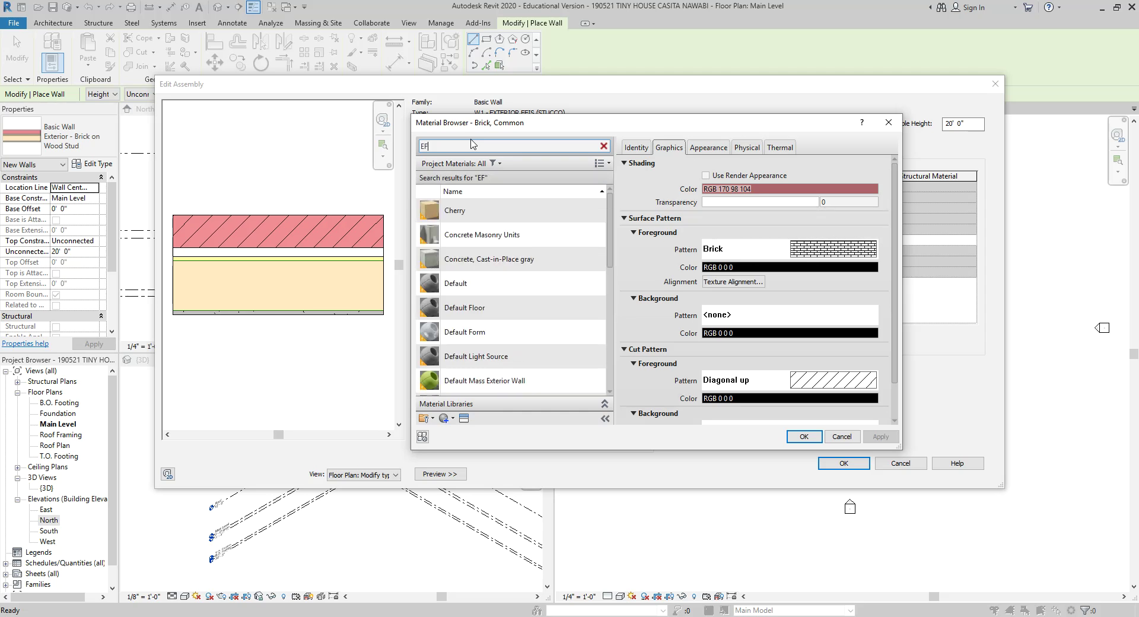
text(I)
key(BackSpace)
key(BackSpace)
key(BackSpace)
key(BackSpace)
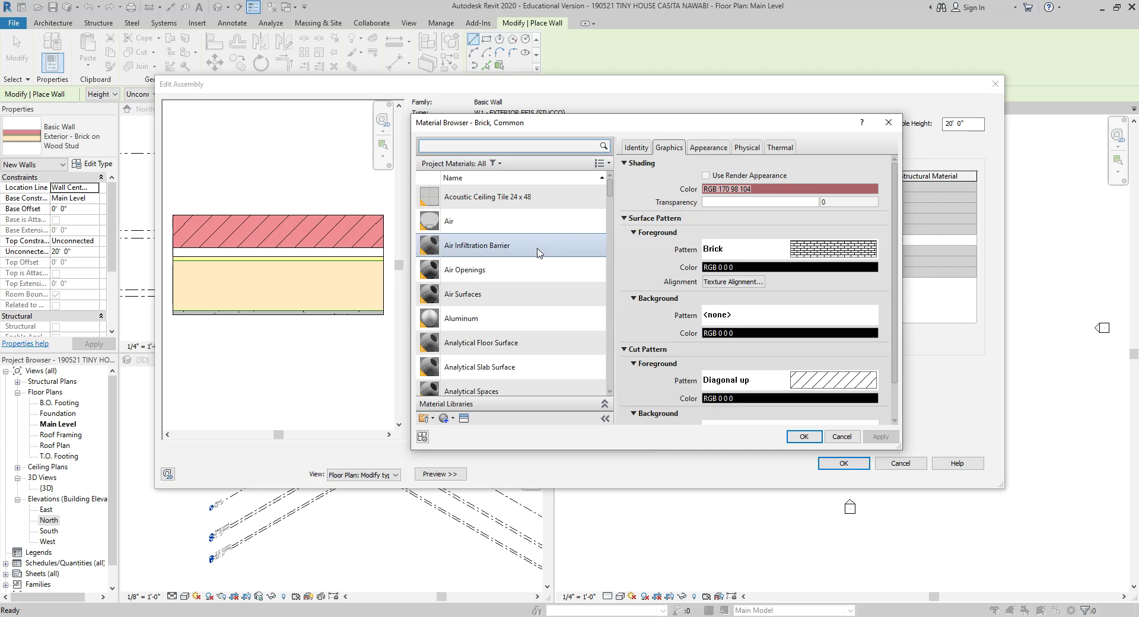
- Look through the full project material list, and search it for GENERIC to find a suitable plain finish
scroll(534, 261, down, 6)
scroll(523, 279, down, 6)
scroll(523, 279, down, 8)
scroll(525, 276, down, 6)
scroll(526, 276, down, 5)
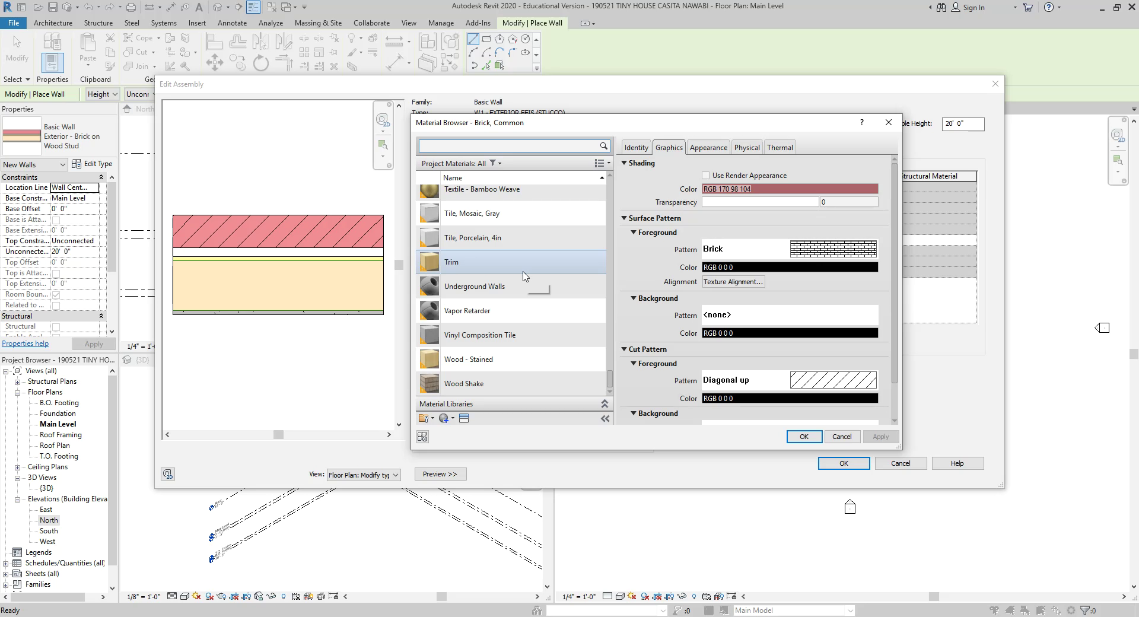
scroll(525, 276, up, 12)
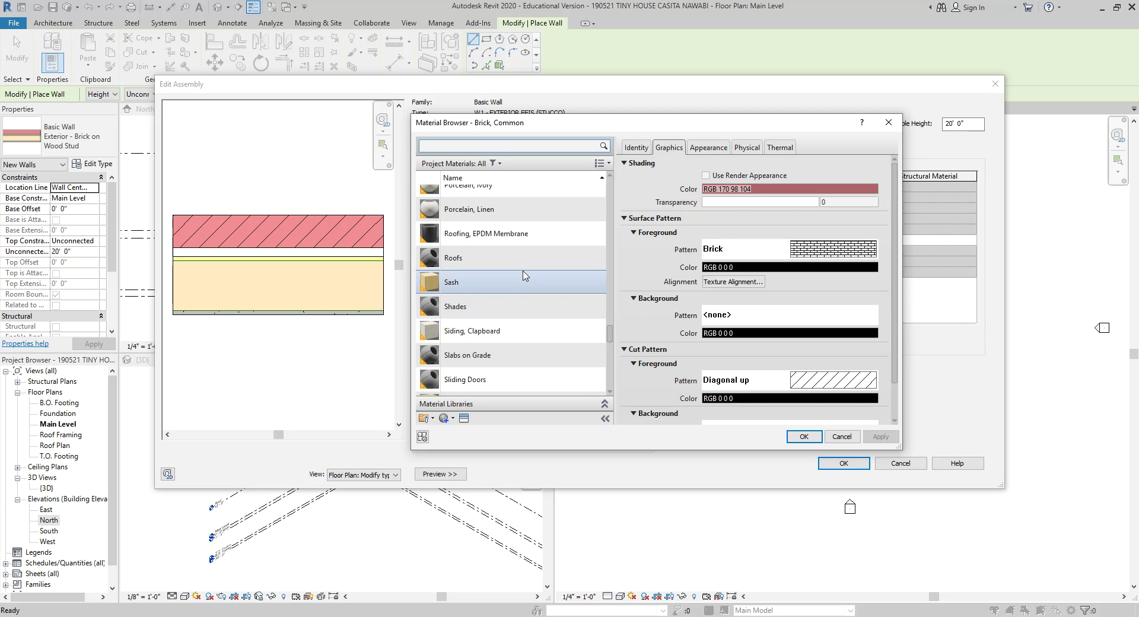
click(466, 144)
text(GENER)
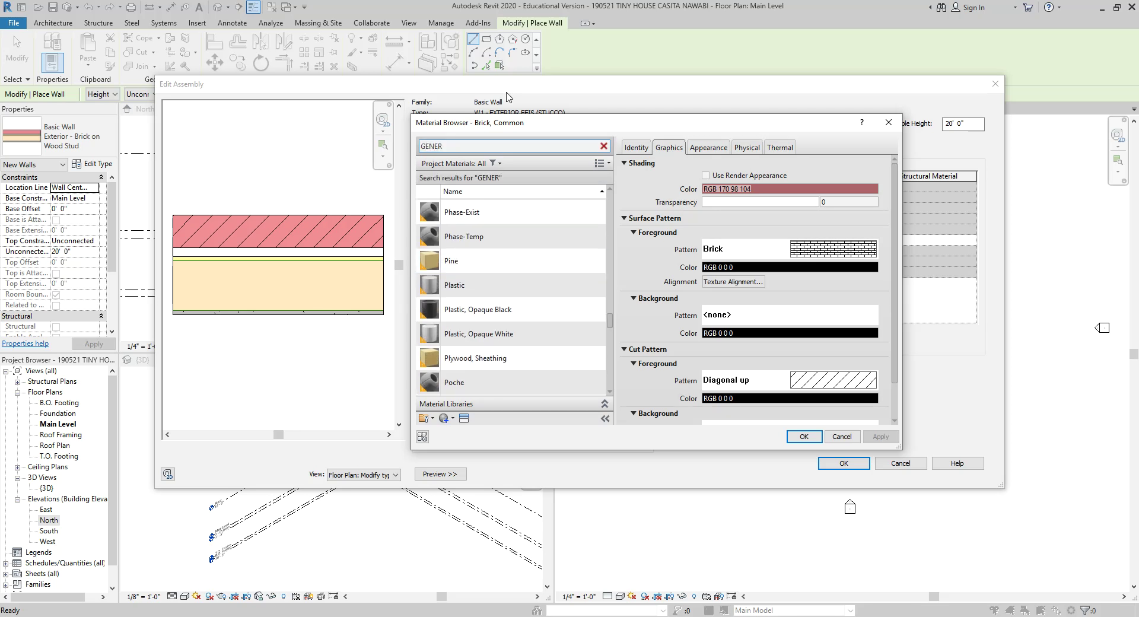
scroll(492, 214, down, 3)
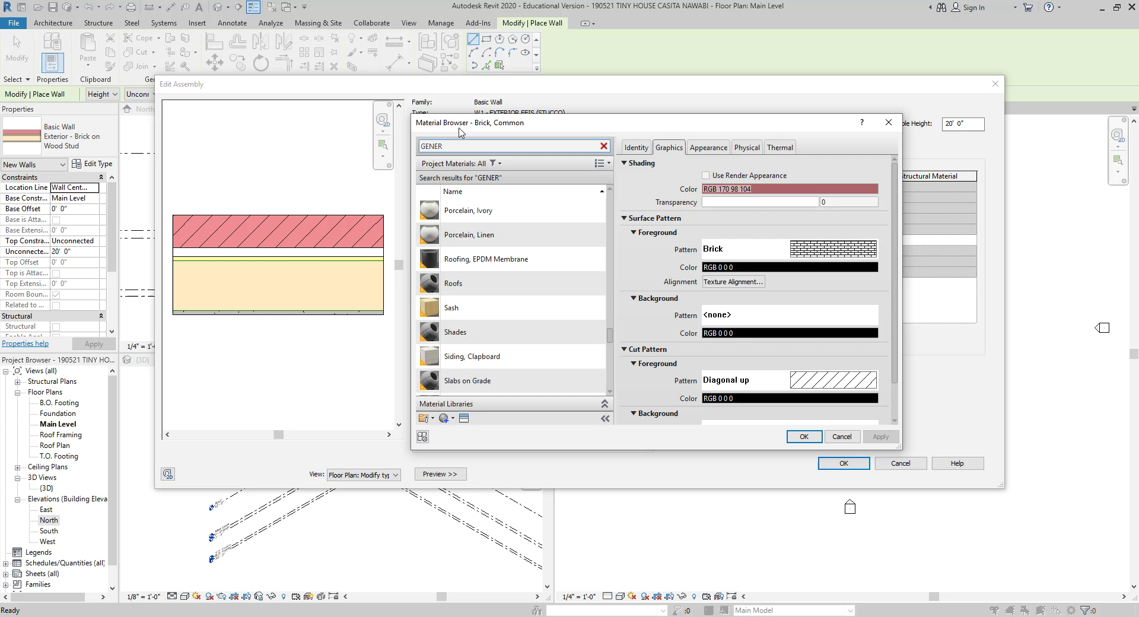
text(IC)
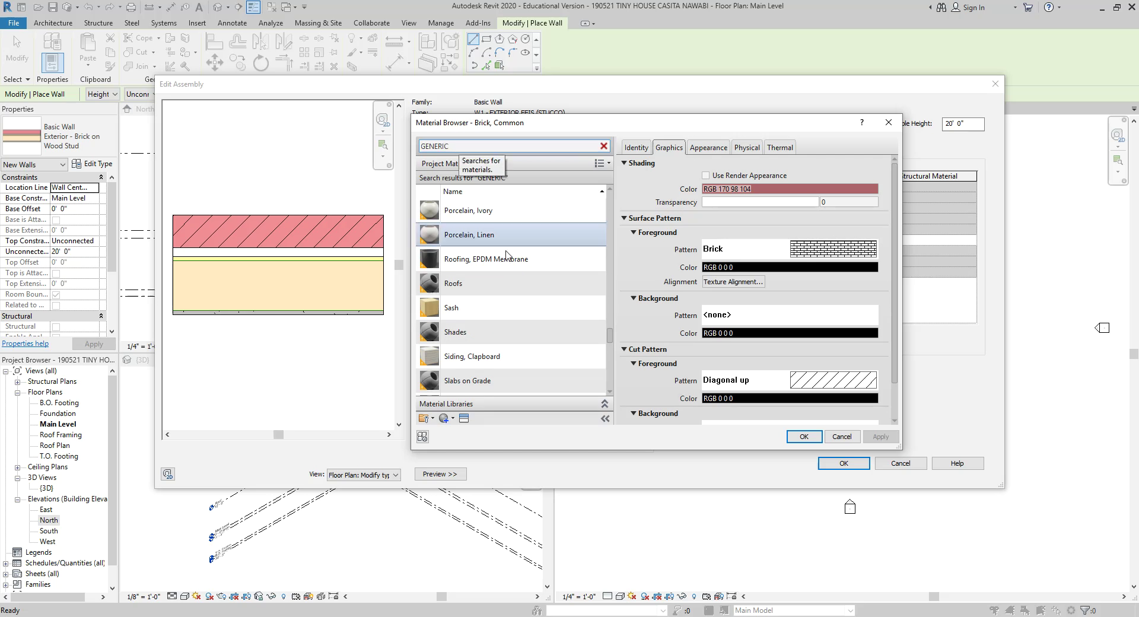
scroll(511, 238, down, 5)
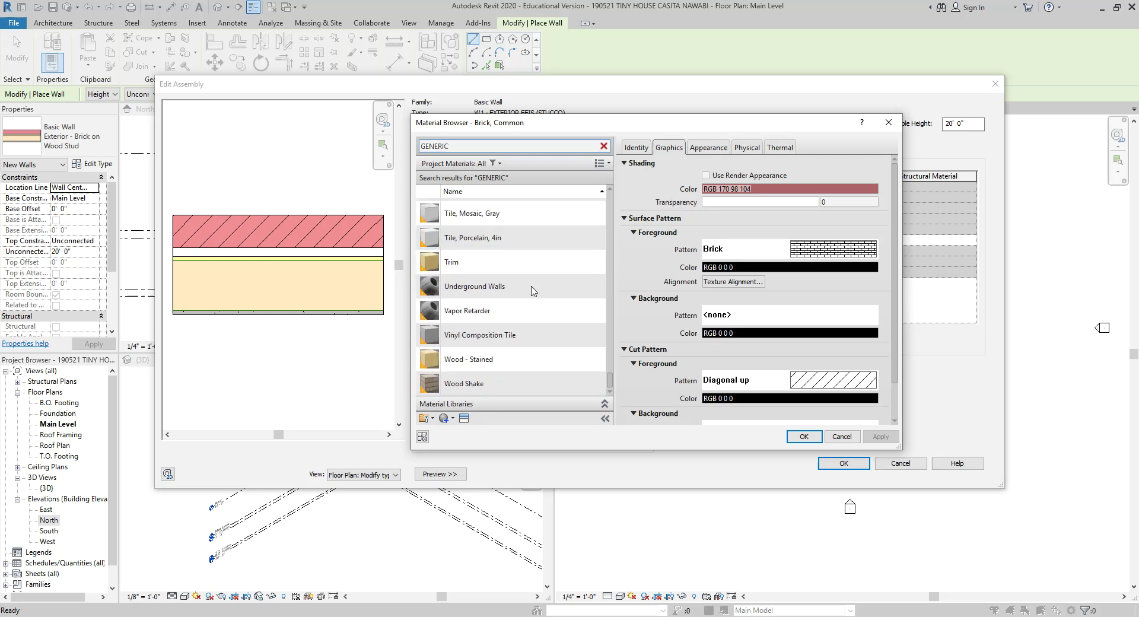
scroll(543, 356, up, 3)
scroll(543, 297, up, 10)
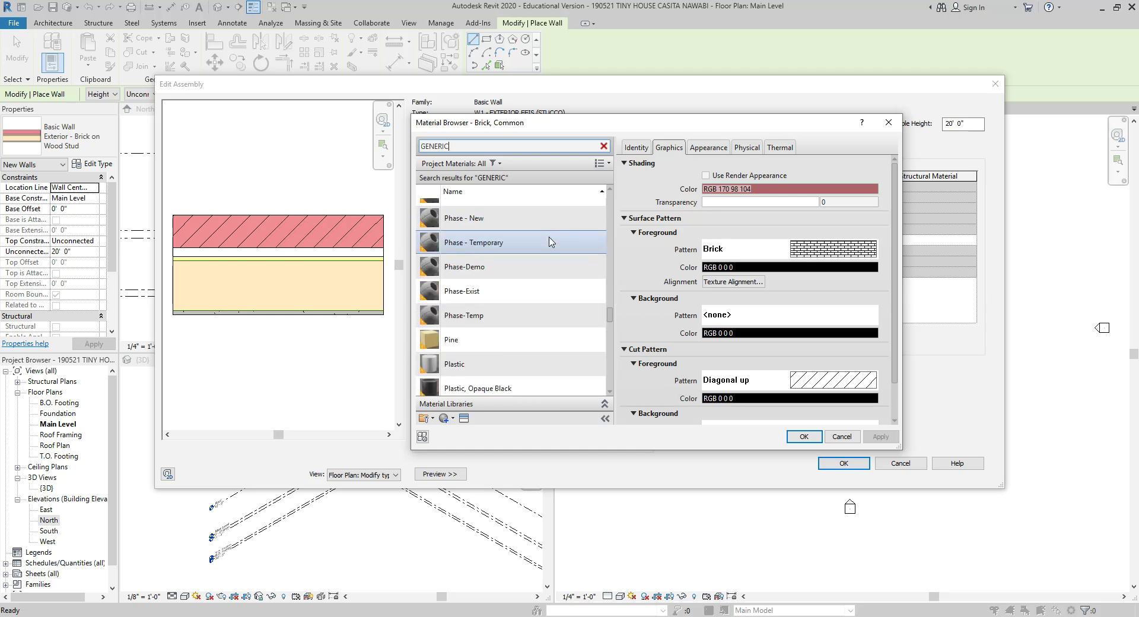
scroll(551, 242, up, 1)
scroll(552, 242, up, 1)
- Search the project materials for DEFAULT and assign the Default Wall material to the exterior Finish 1 layer
double_click(447, 146)
text(DEFAULT)
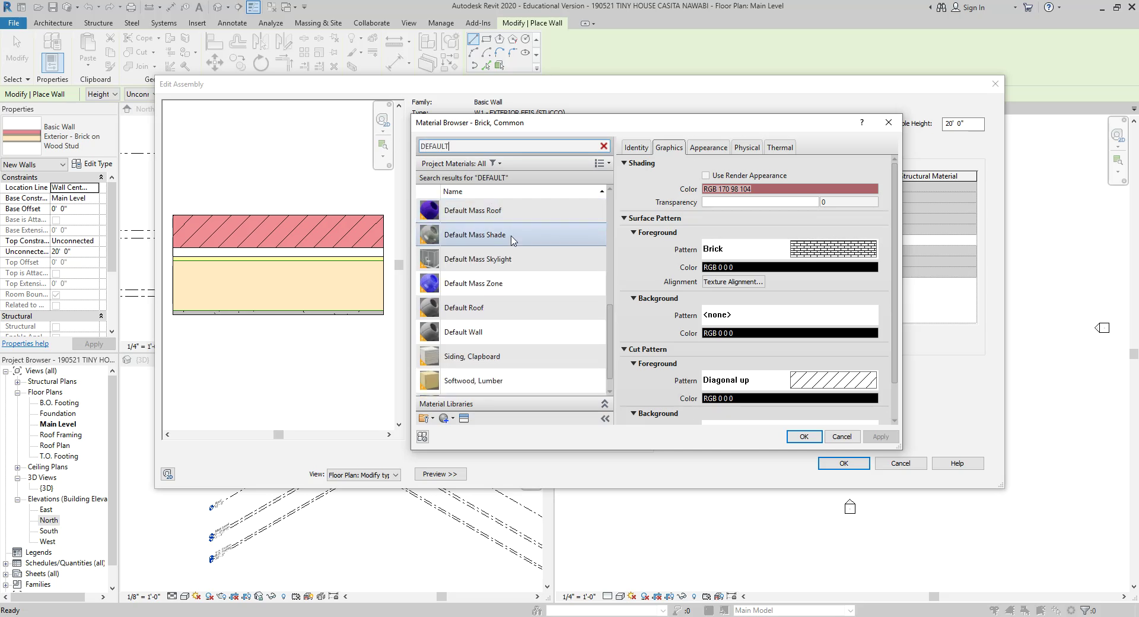
click(485, 334)
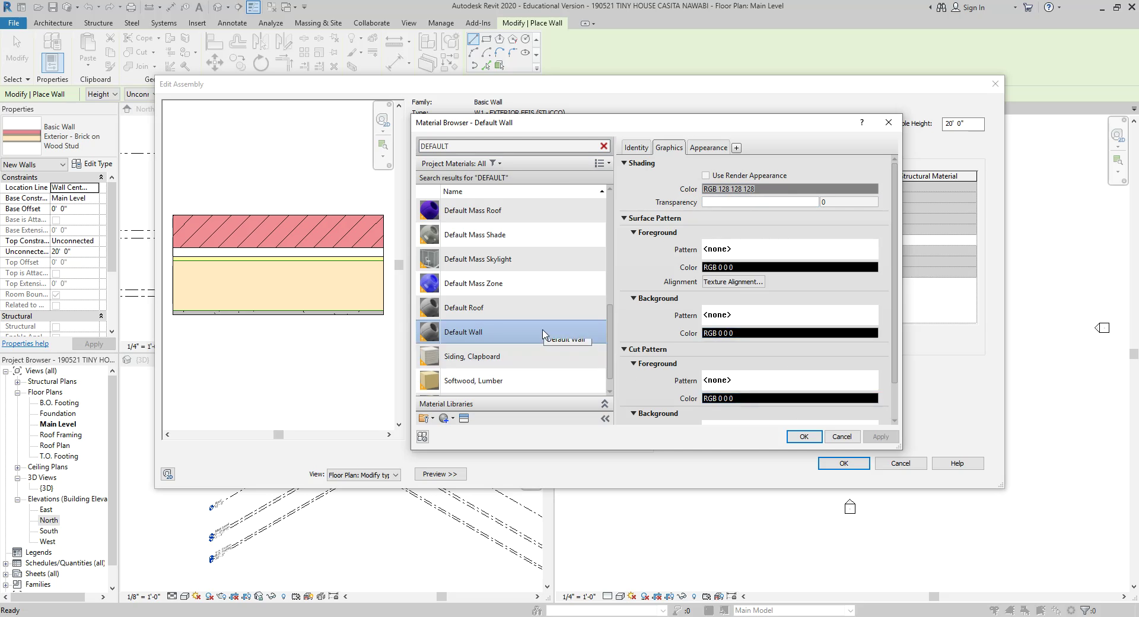
scroll(608, 320, down, 1)
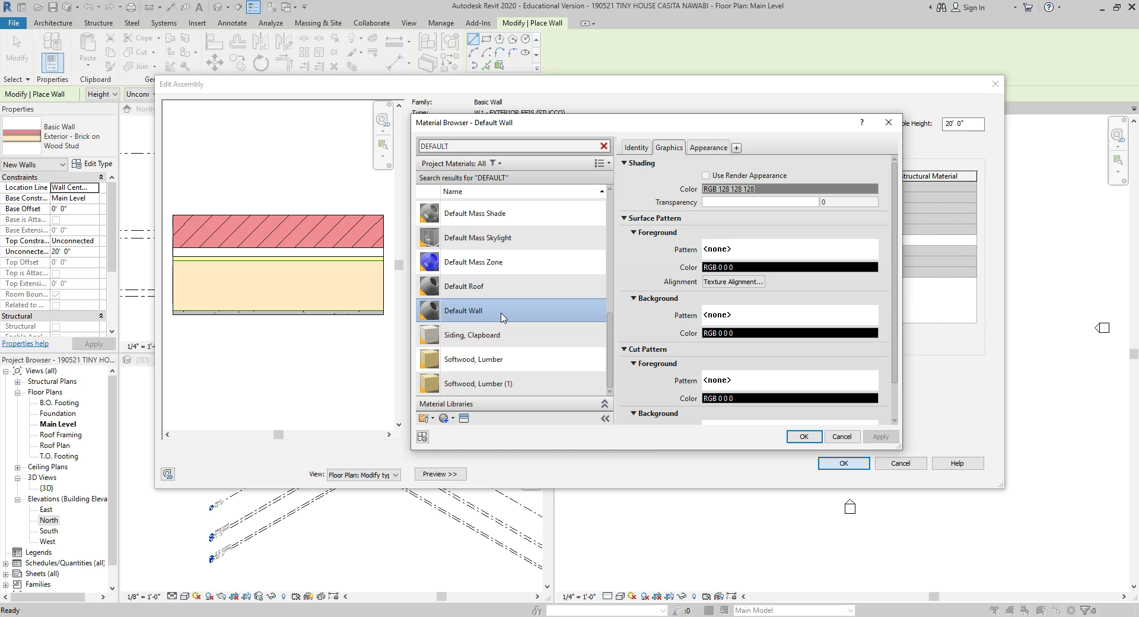
click(804, 437)
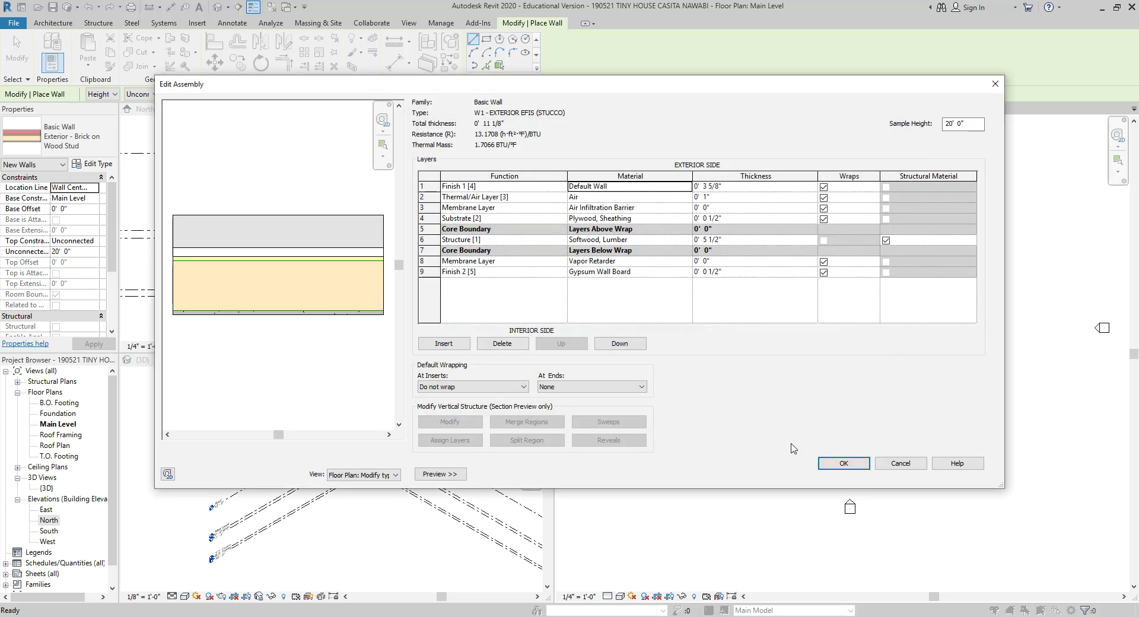
- Set the Finish 1 layer's thickness to 0' 1 1/2" and delete the Thermal/Air layer from the assembly
click(744, 186)
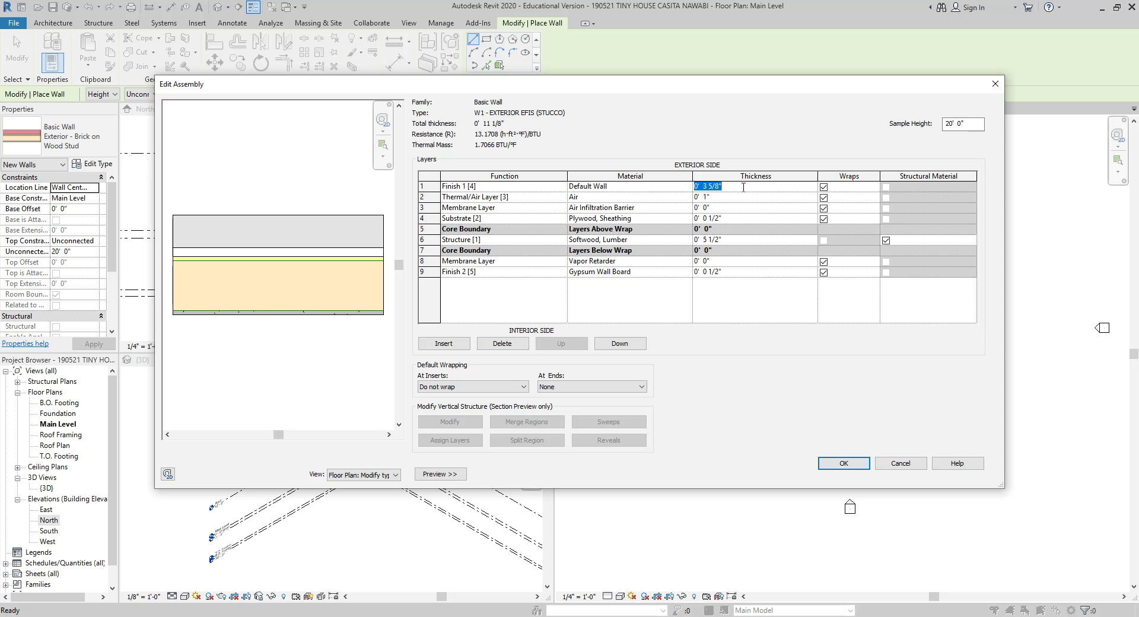
text(0' 1 1/2)
click(740, 197)
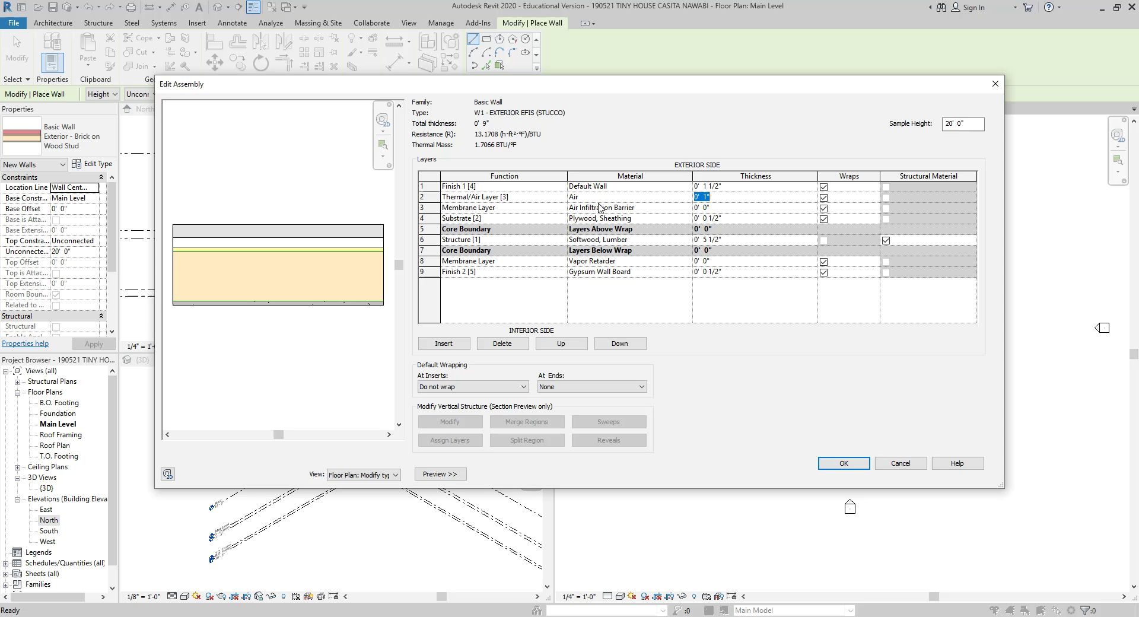
click(429, 197)
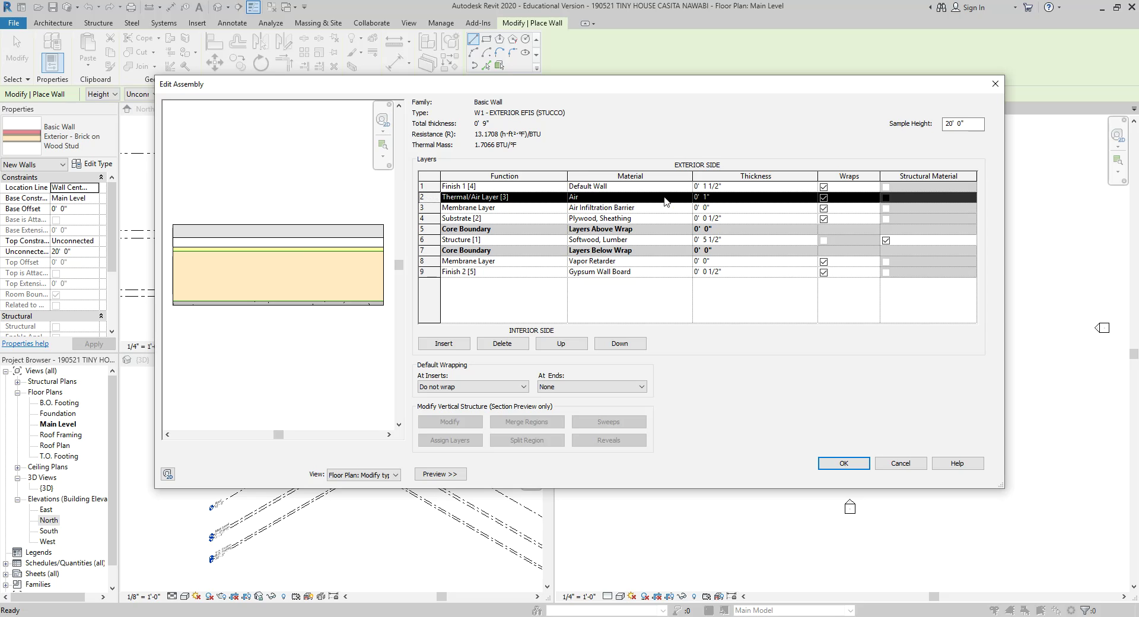
click(502, 344)
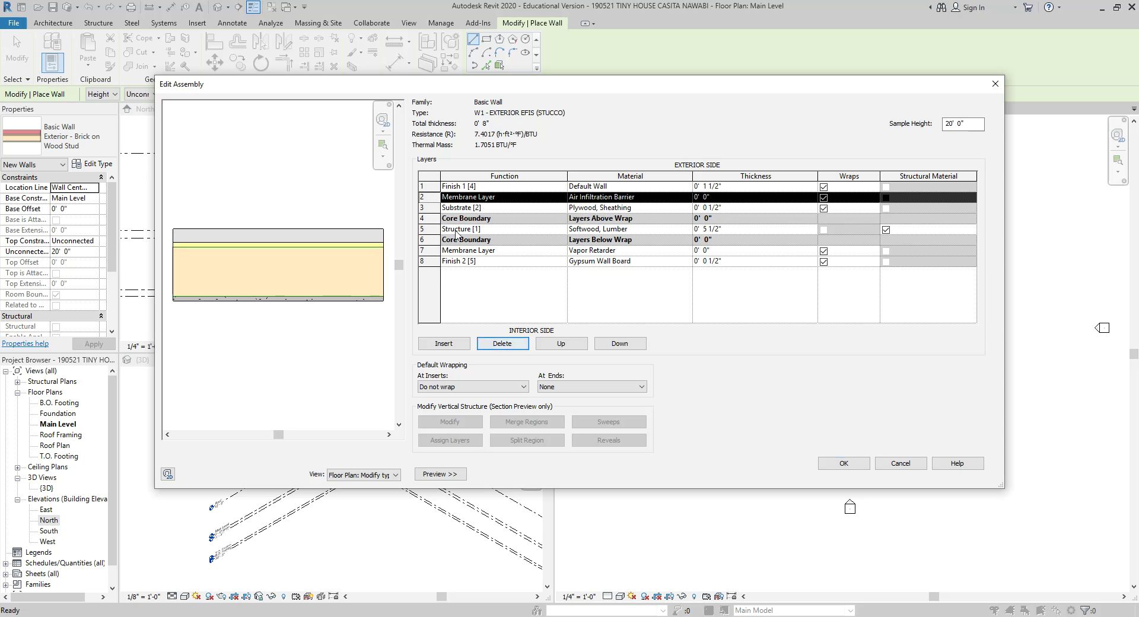
- Examine the remaining wall layers from the plywood sheathing substrate through the lumber structure to the gypsum board finish
click(436, 207)
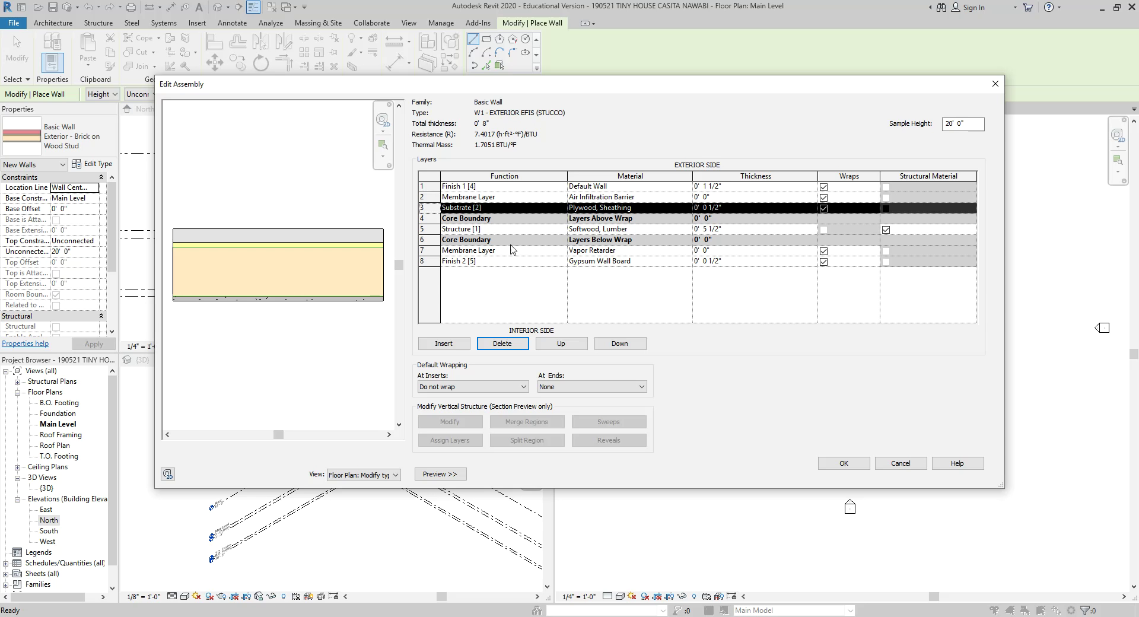
click(438, 229)
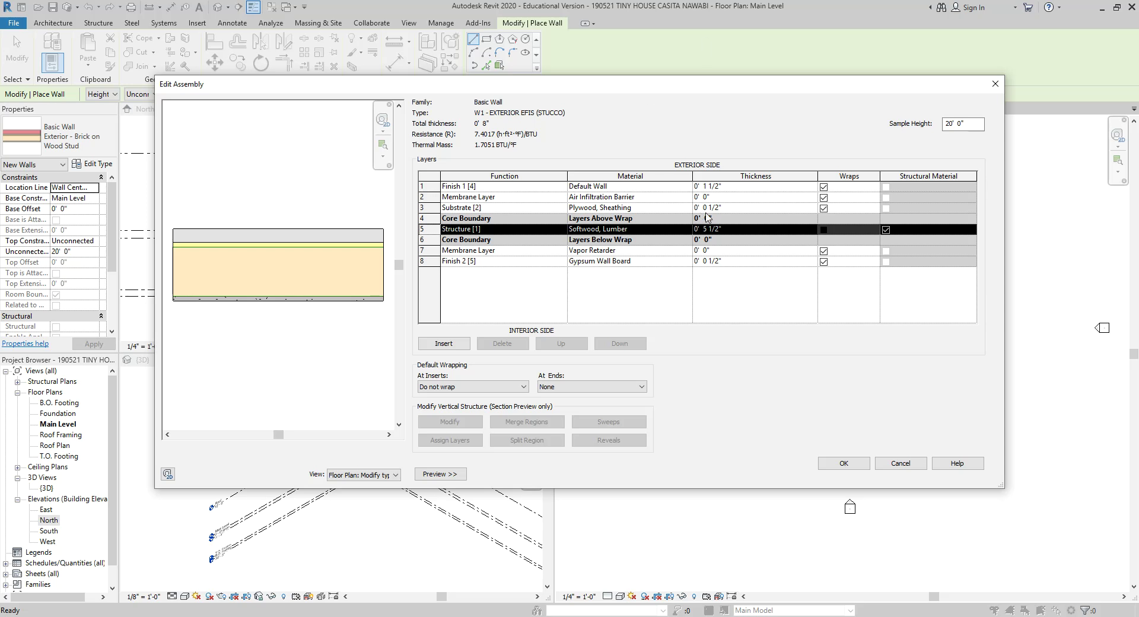
key(Down)
key(Down)
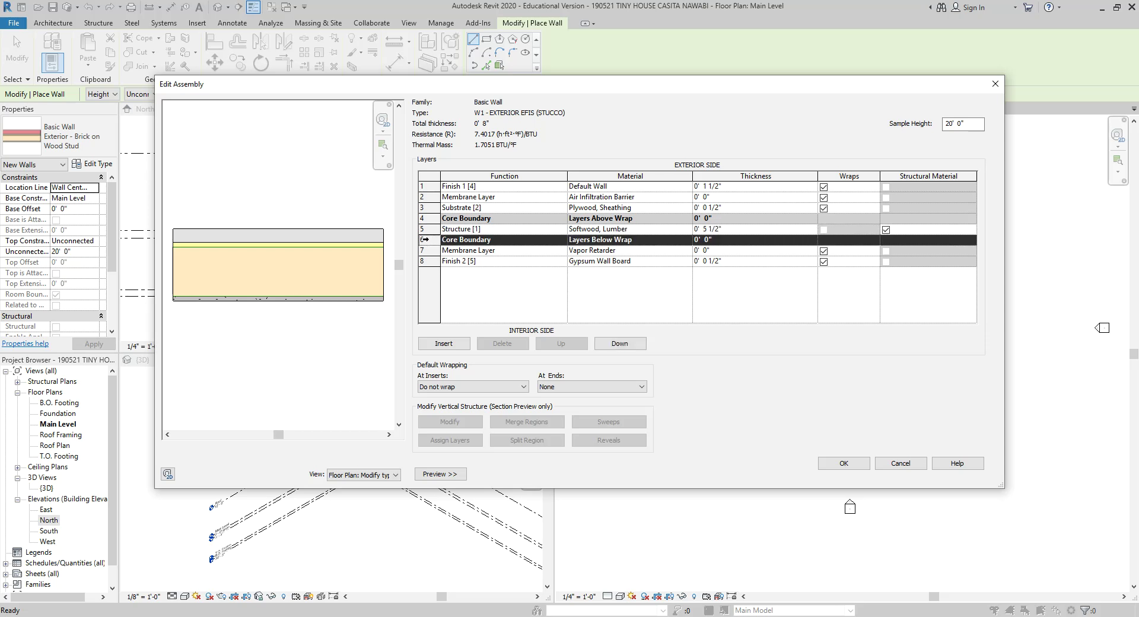
key(Down)
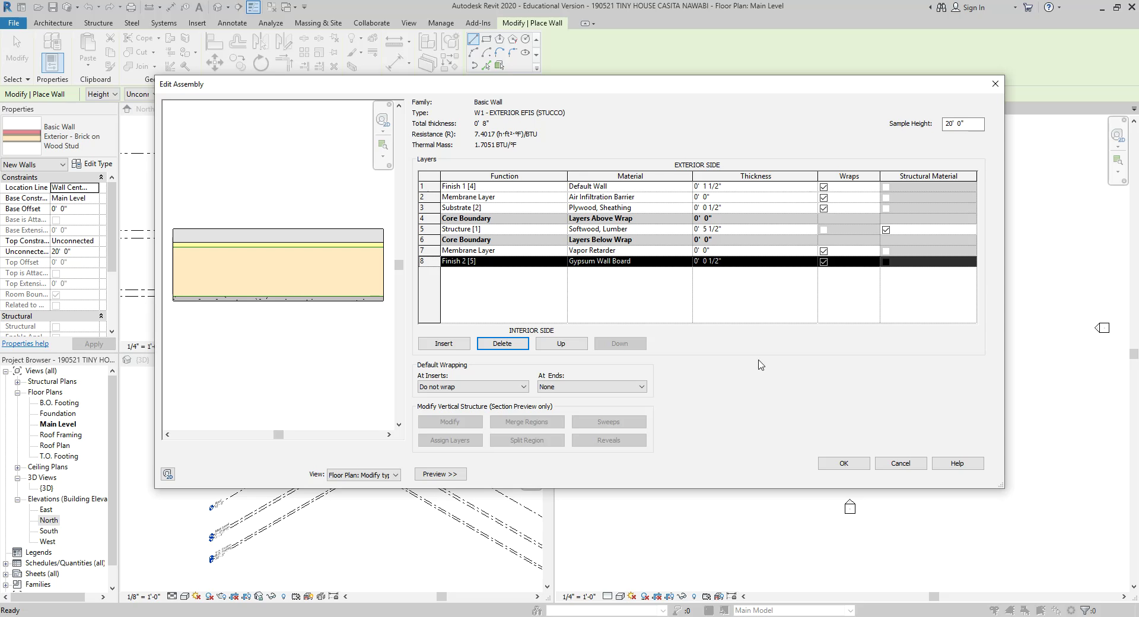
- Accept the layer assembly, cancel the type properties of the new wall type, and leave the Wall command
click(835, 459)
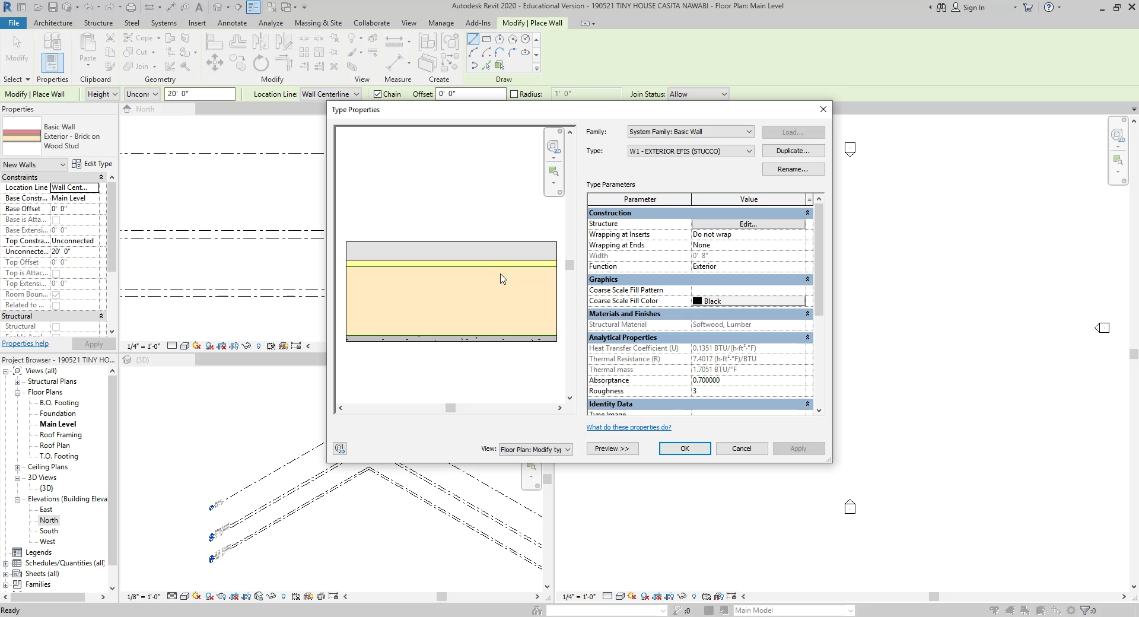
click(741, 448)
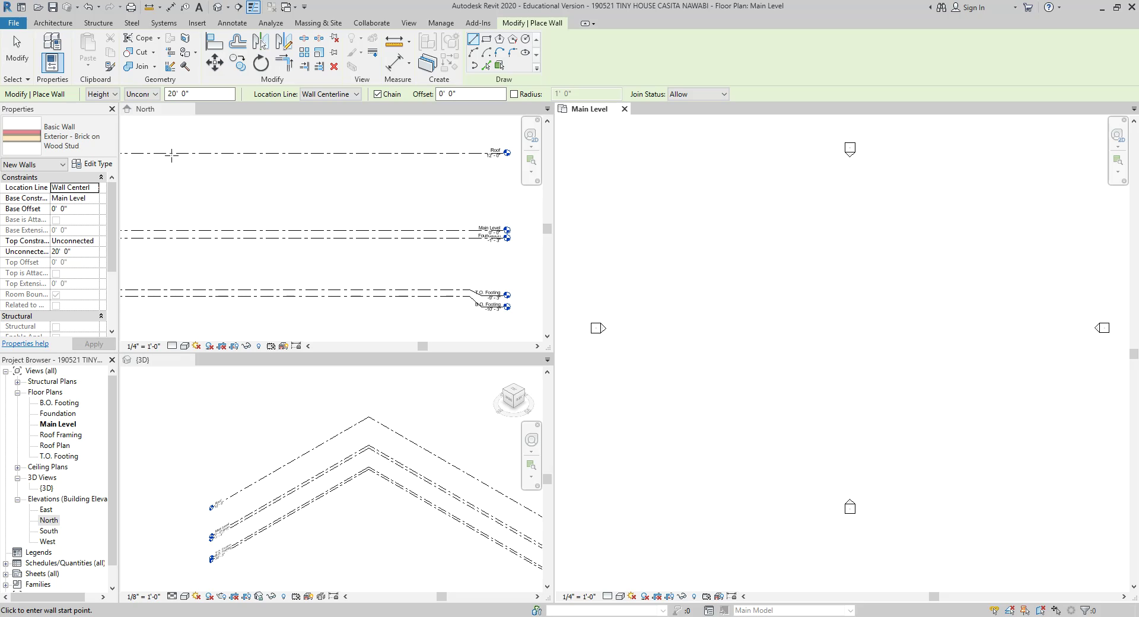
key(Escape)
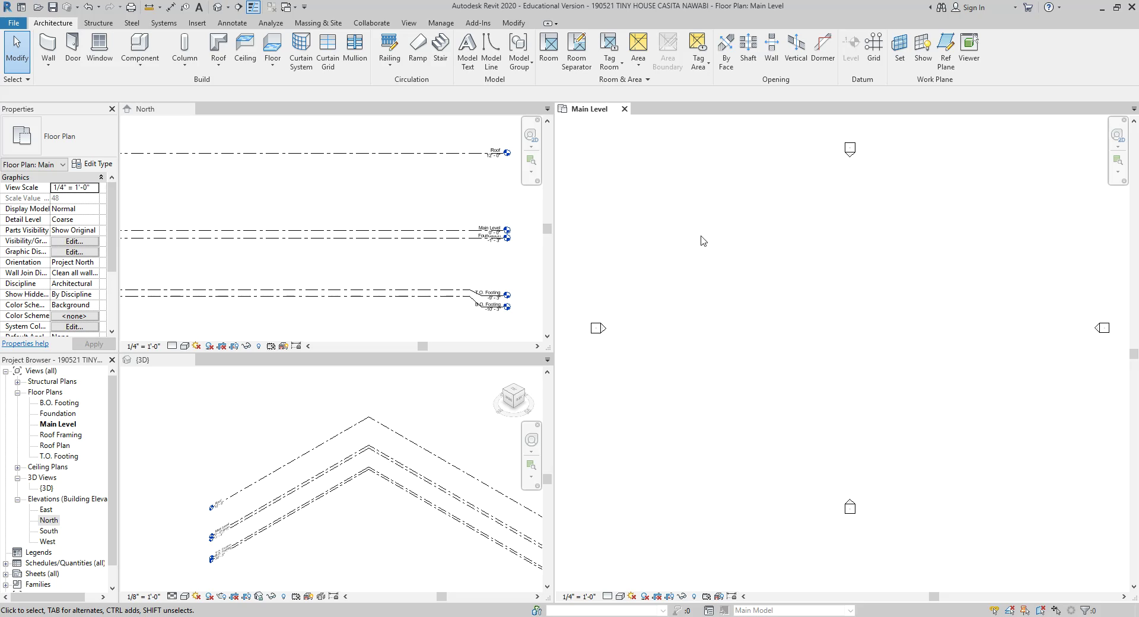
- Start a wall on the Main Level, compare the Generic - 8" type, and select Exterior - Brick on Wood Stud
key(w)
key(a)
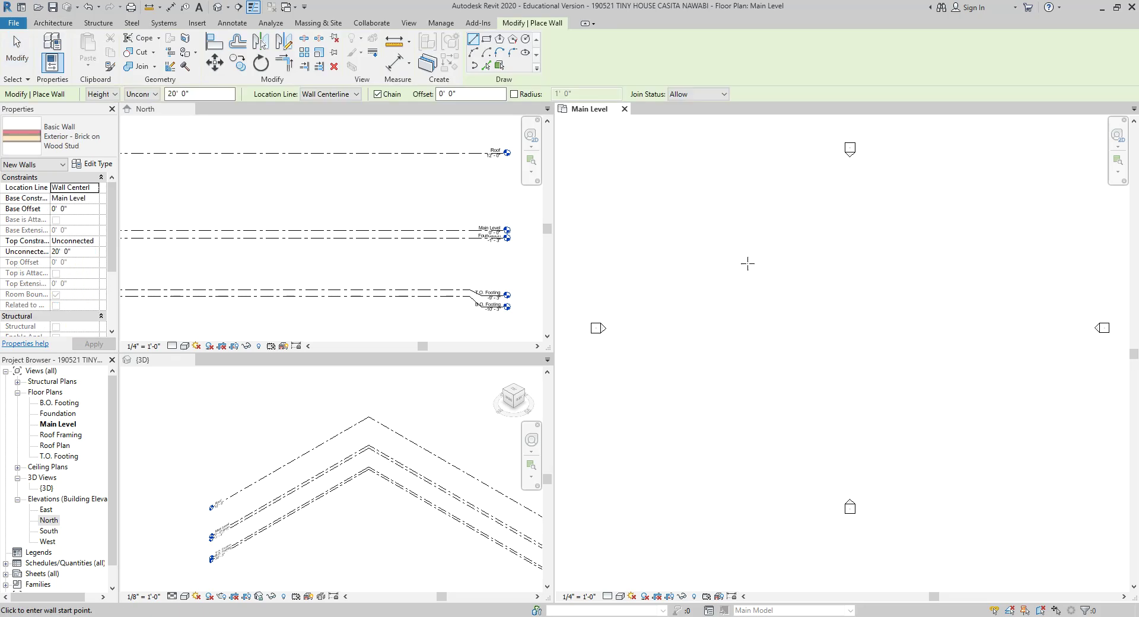
click(71, 138)
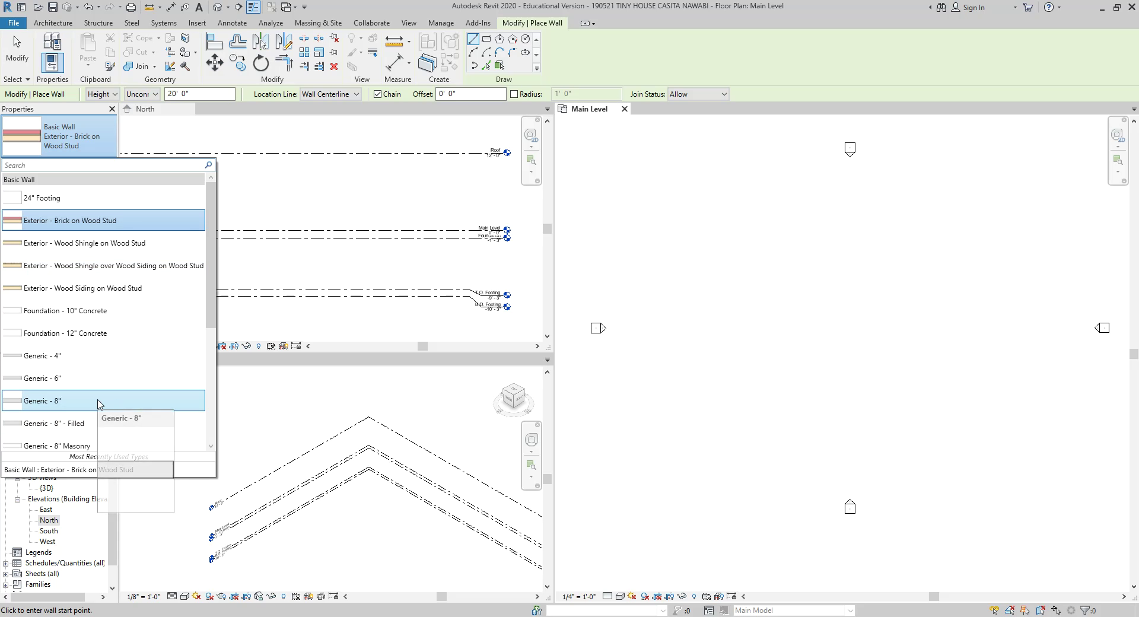
click(98, 403)
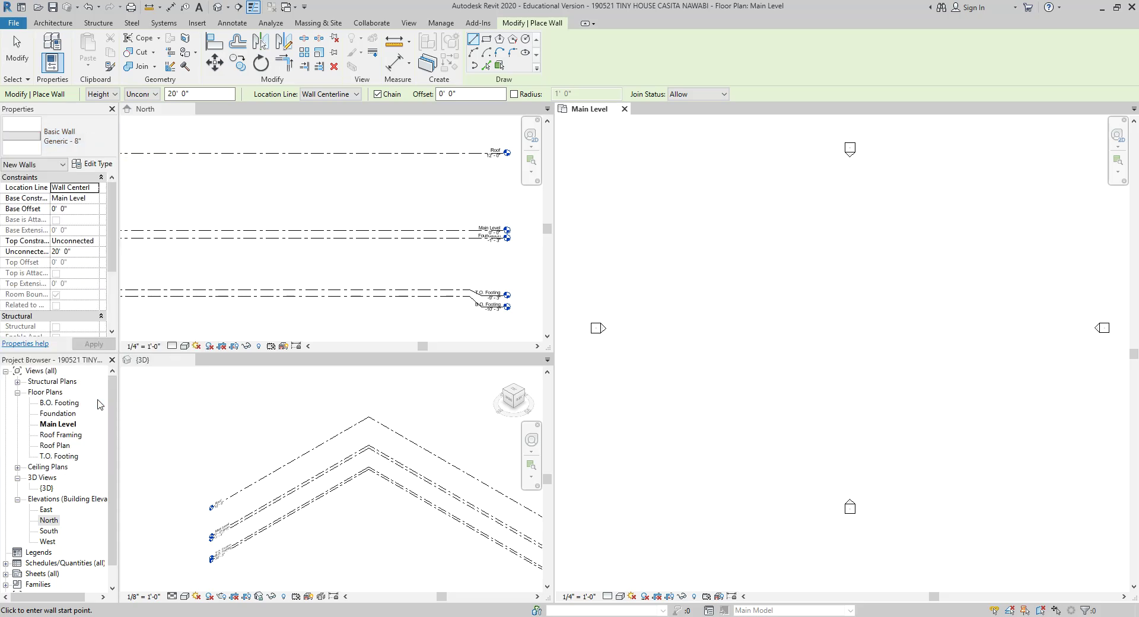
click(67, 153)
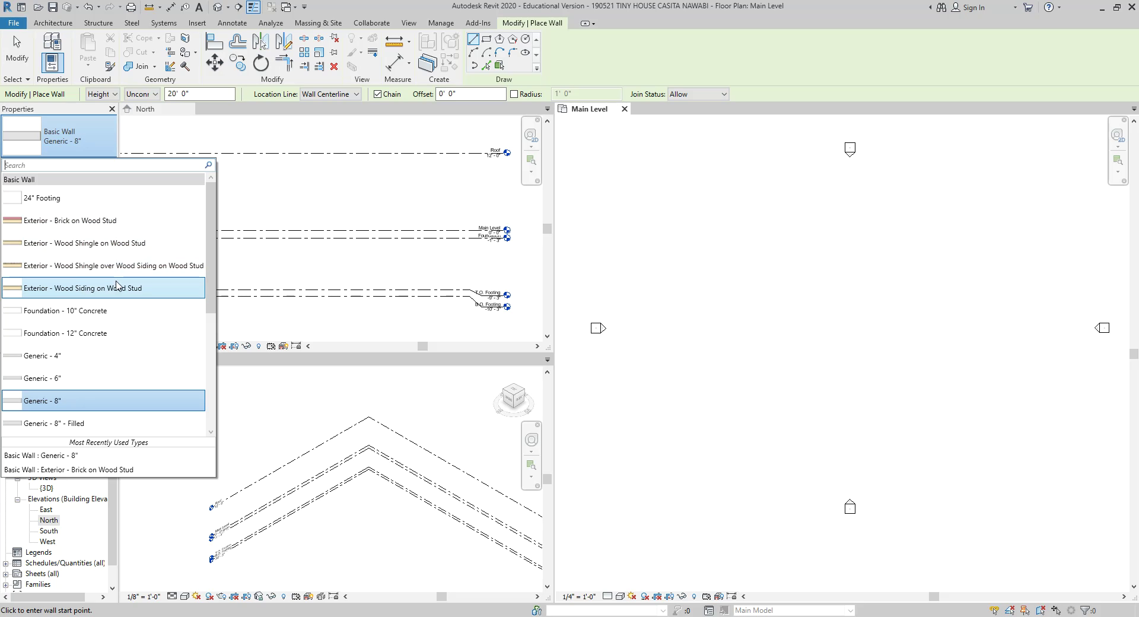
click(113, 224)
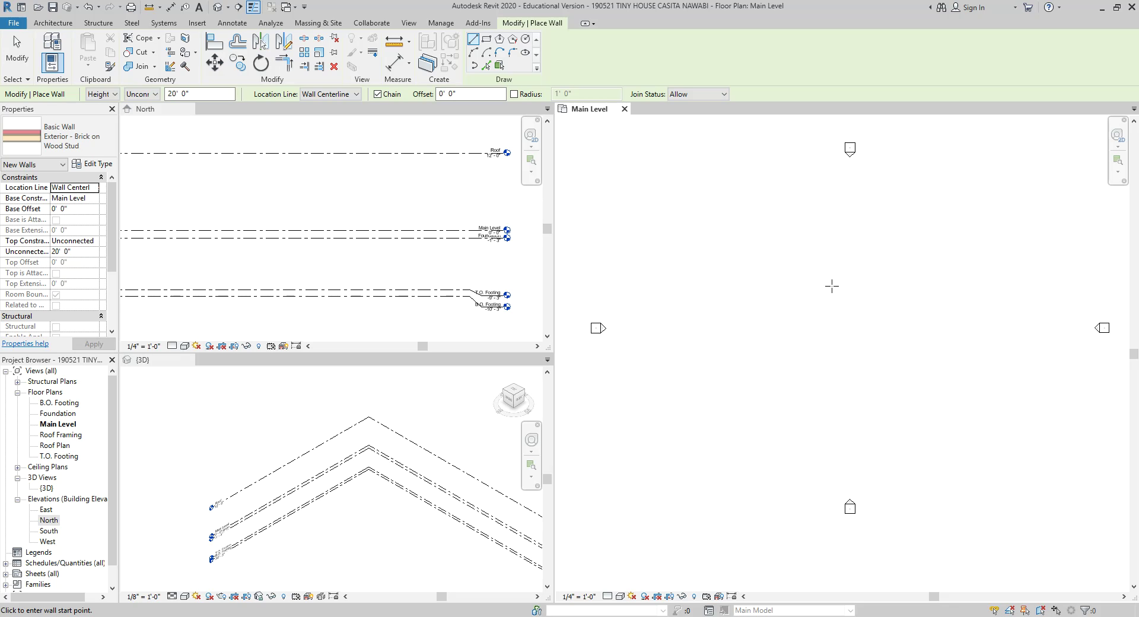
click(89, 166)
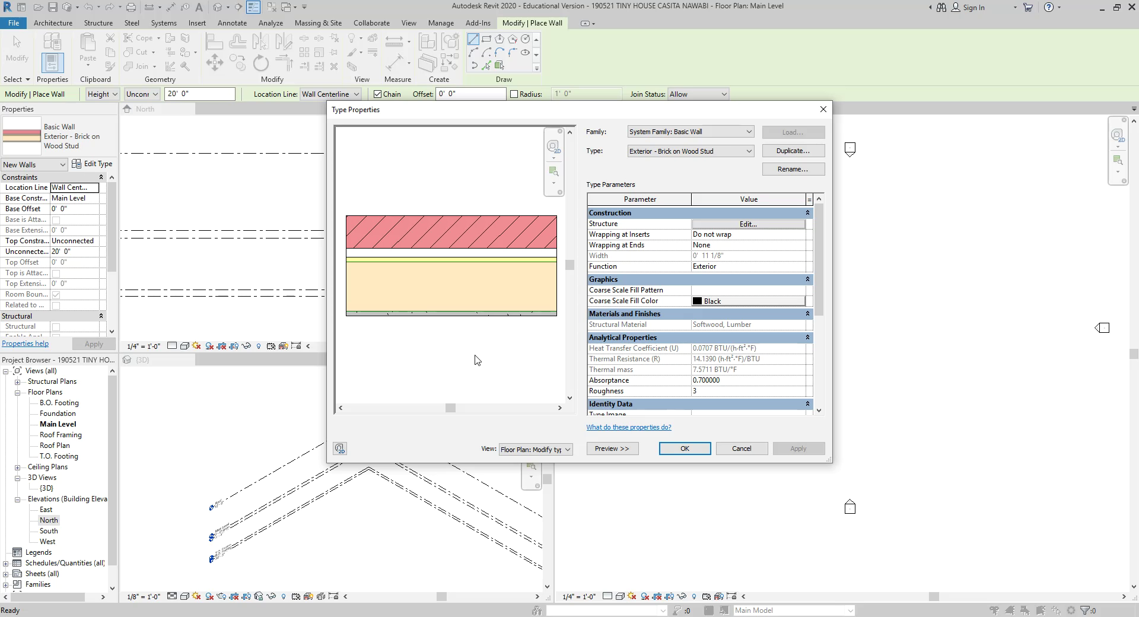
click(771, 155)
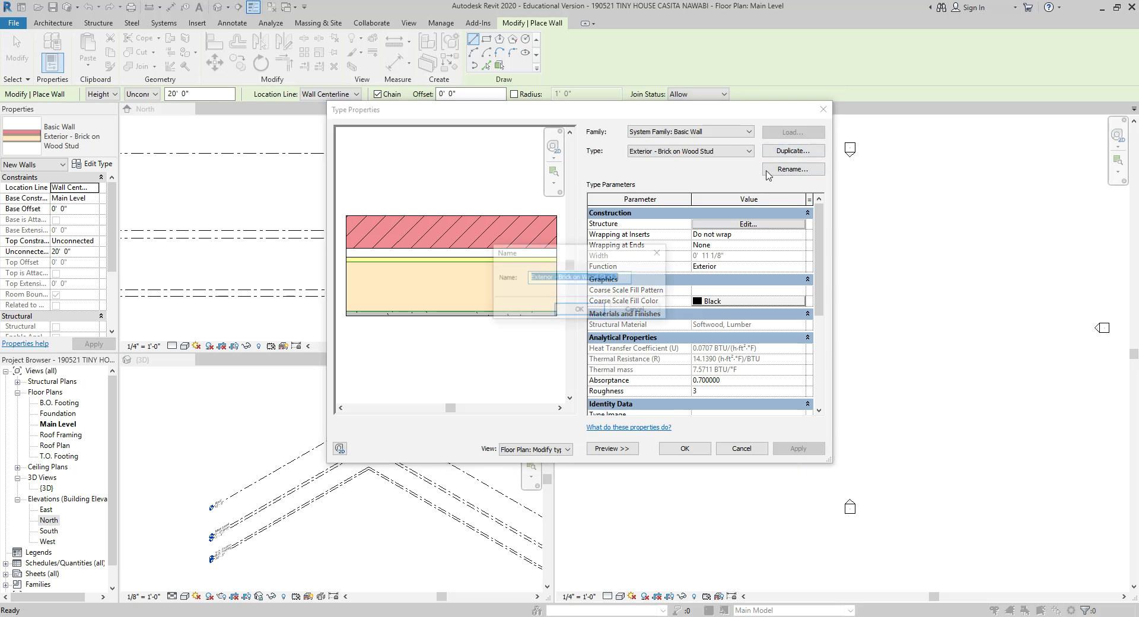
text(W1 -)
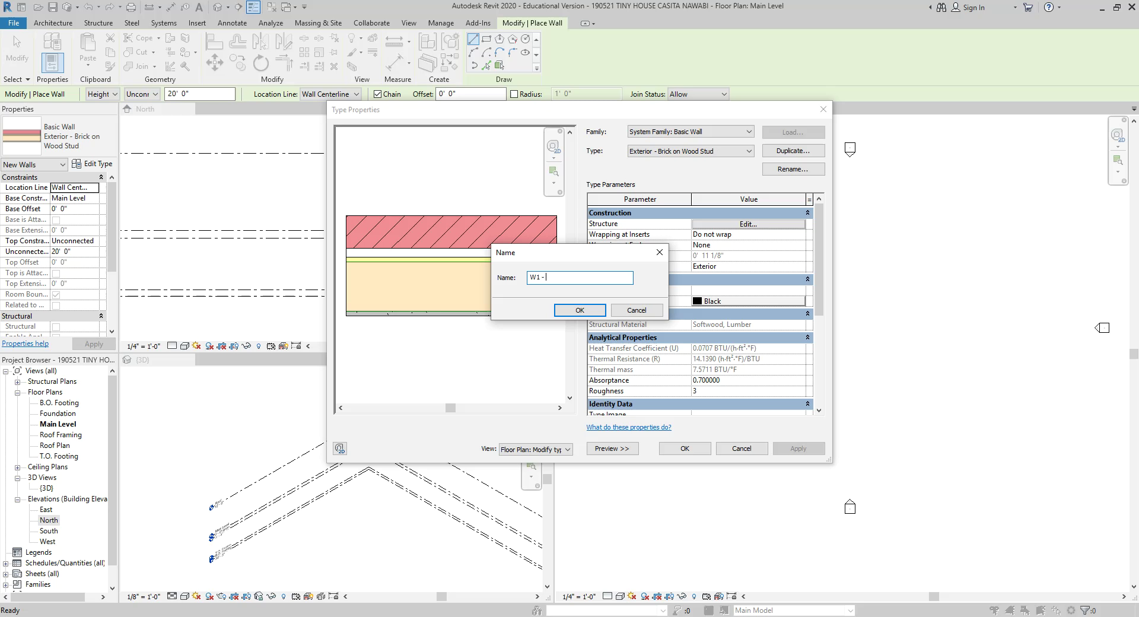
text(EXTERIOR EIFS)
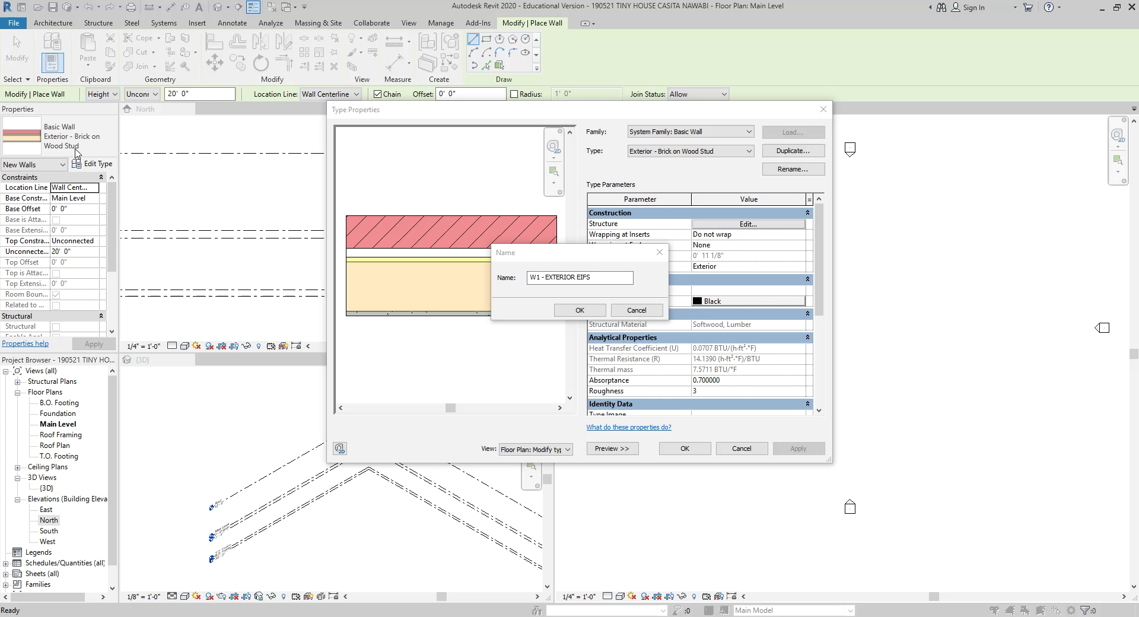
click(646, 312)
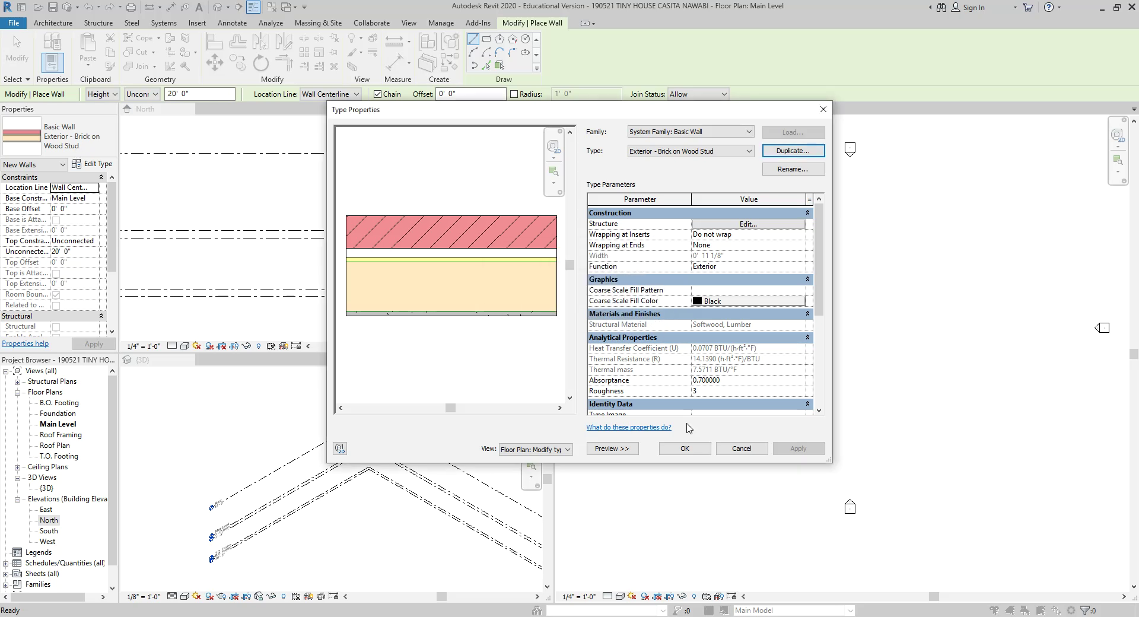
click(685, 449)
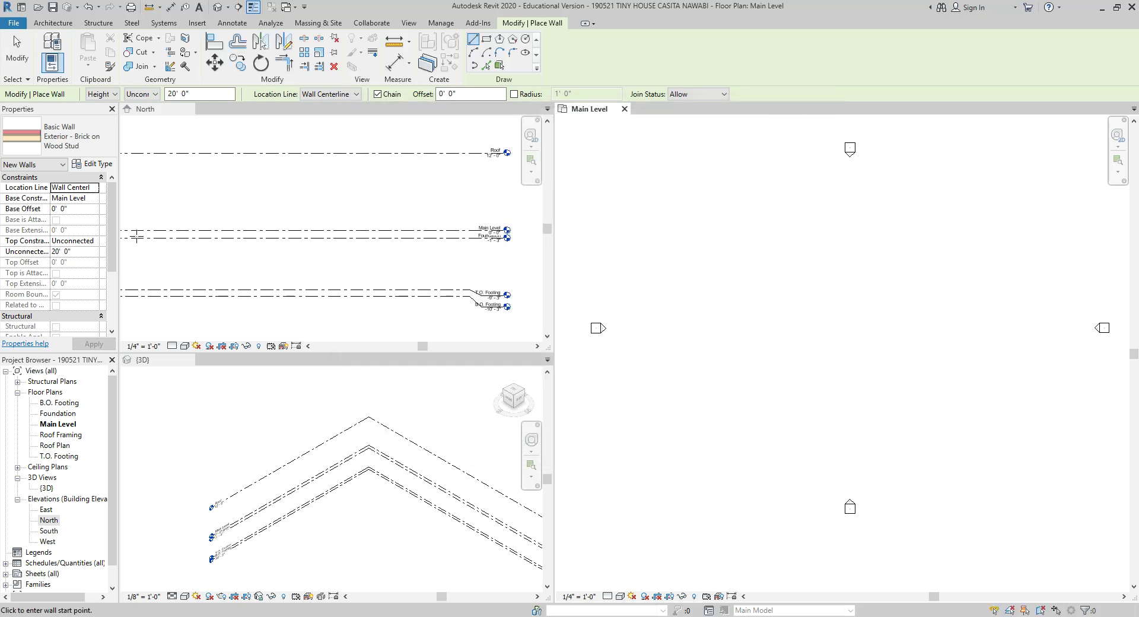
- Duplicate the Exterior - Brick on Wood Stud wall type under the name W1 - EXTERIOR EIFS
click(95, 164)
click(787, 153)
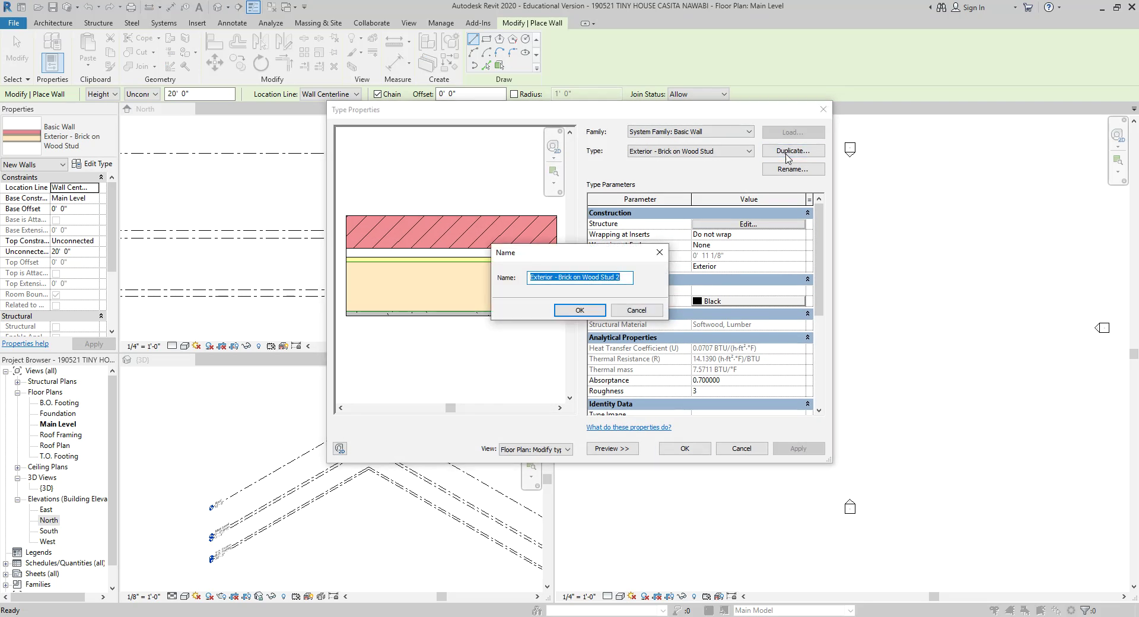
text(W1 - EXTERIOR EIFS)
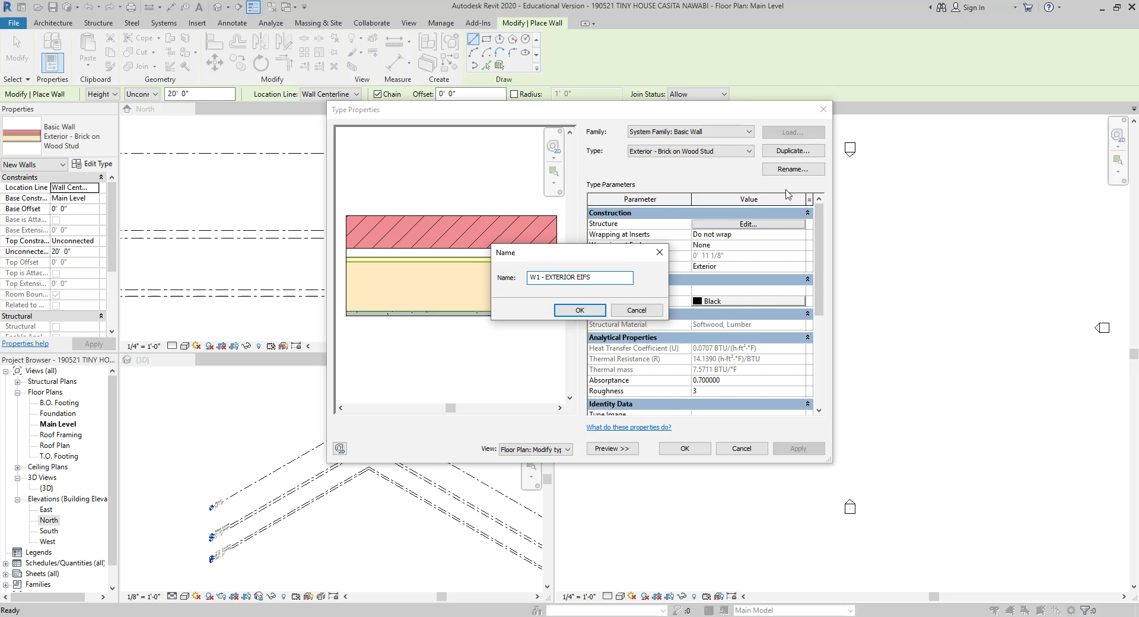
click(580, 309)
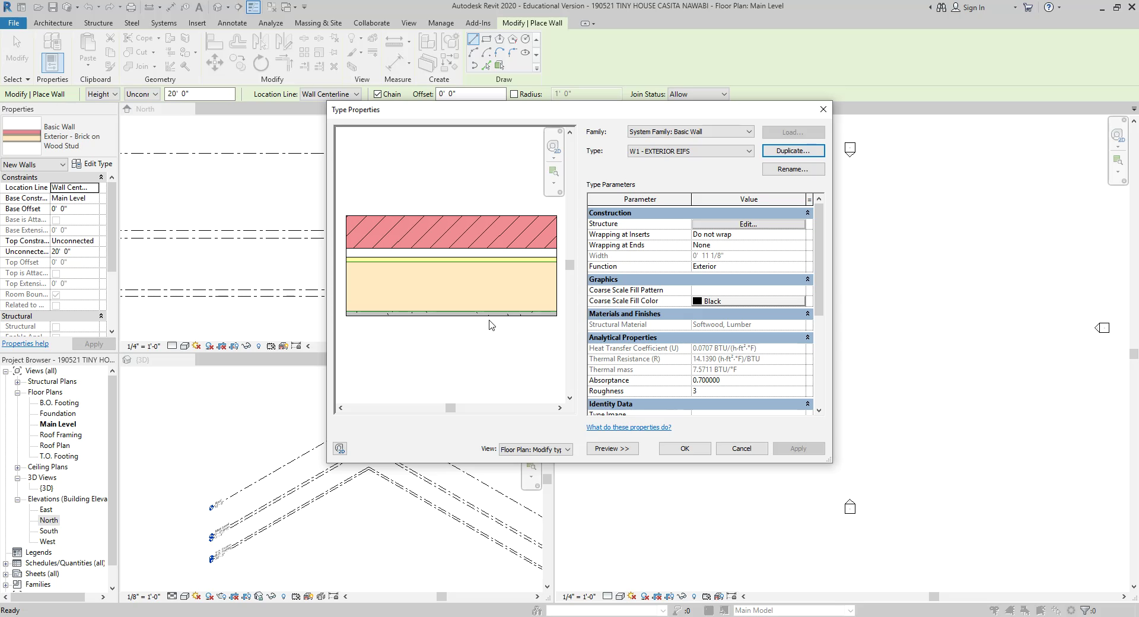
- Review the new wall type's layer assembly alongside its preview and accept the type properties
click(736, 225)
drag(836, 460, 1109, 495)
click(607, 482)
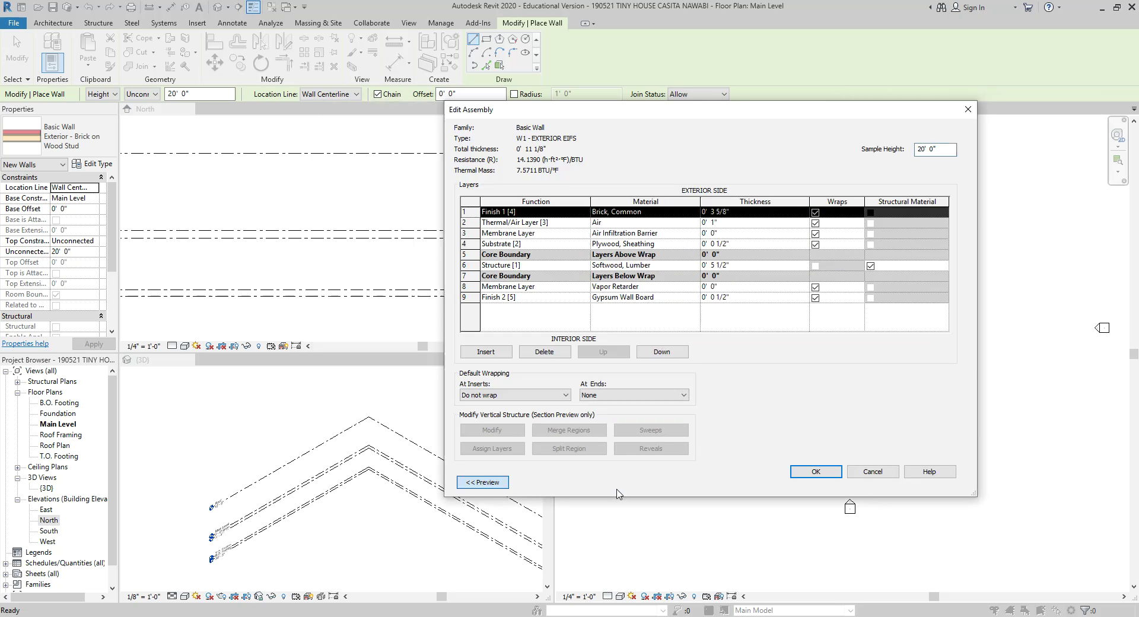
click(478, 483)
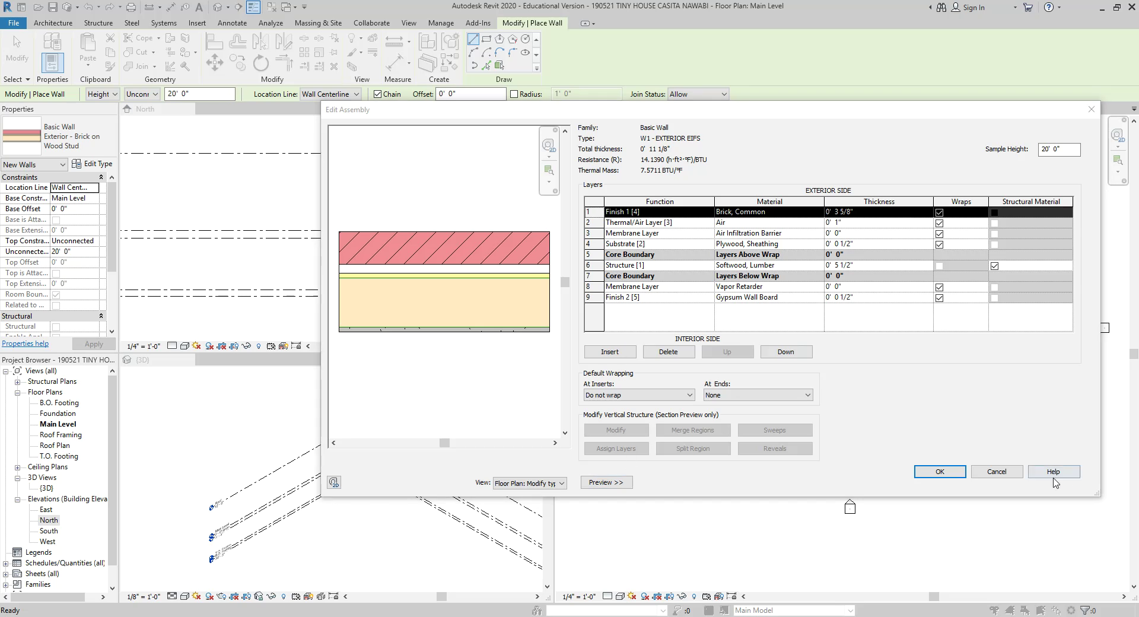
click(940, 471)
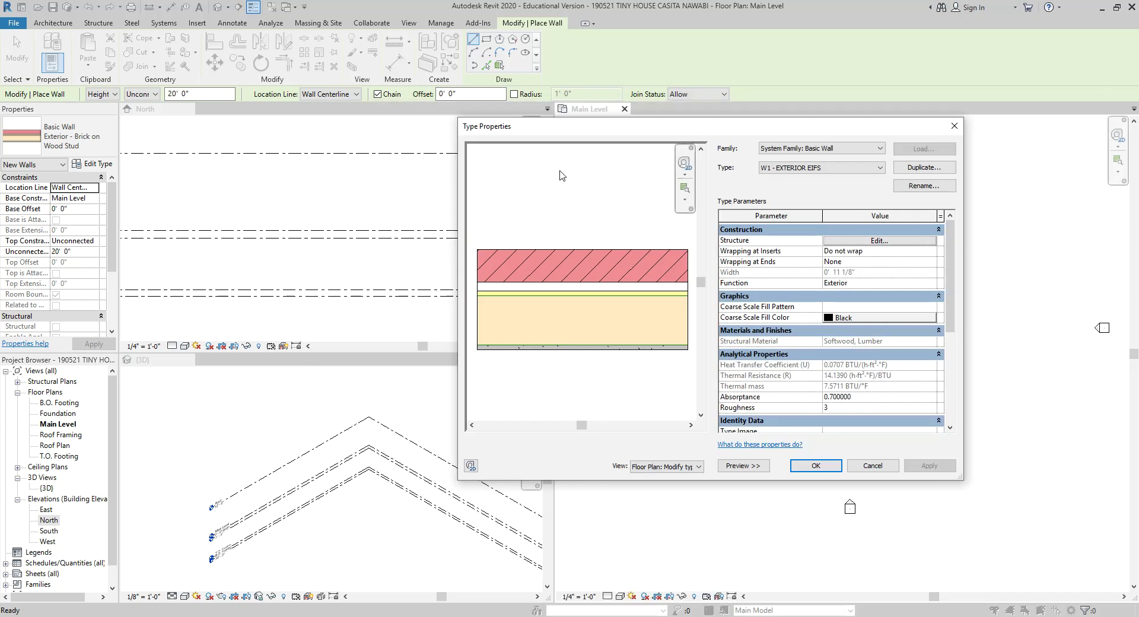
click(813, 467)
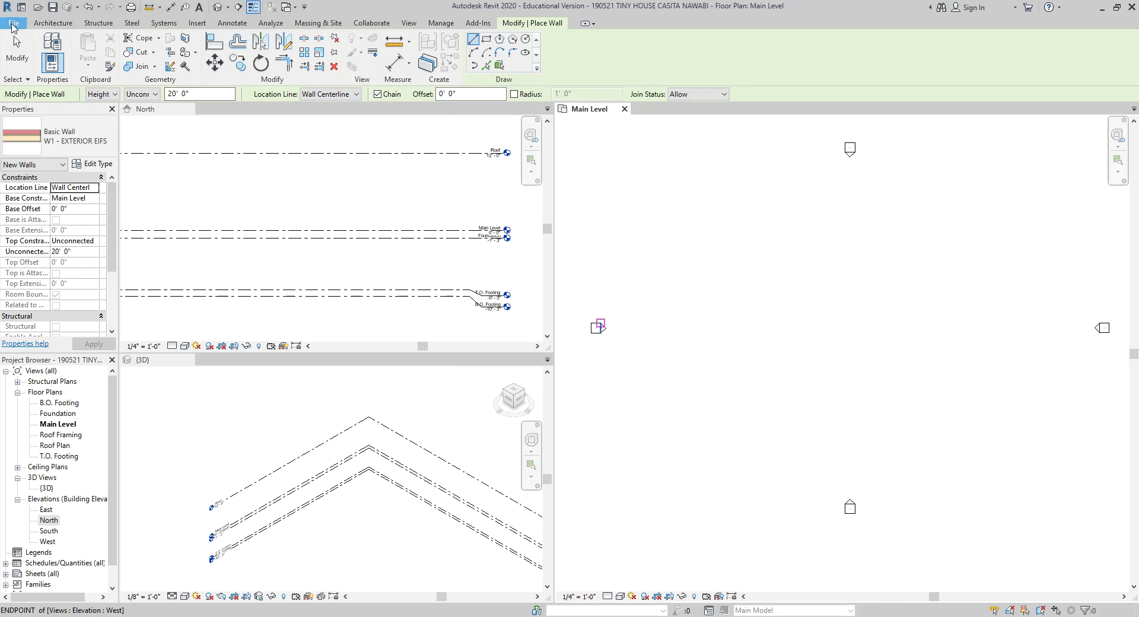
- Create a new project from the Architectural Template
click(14, 23)
mouse_move(36, 68)
click(119, 62)
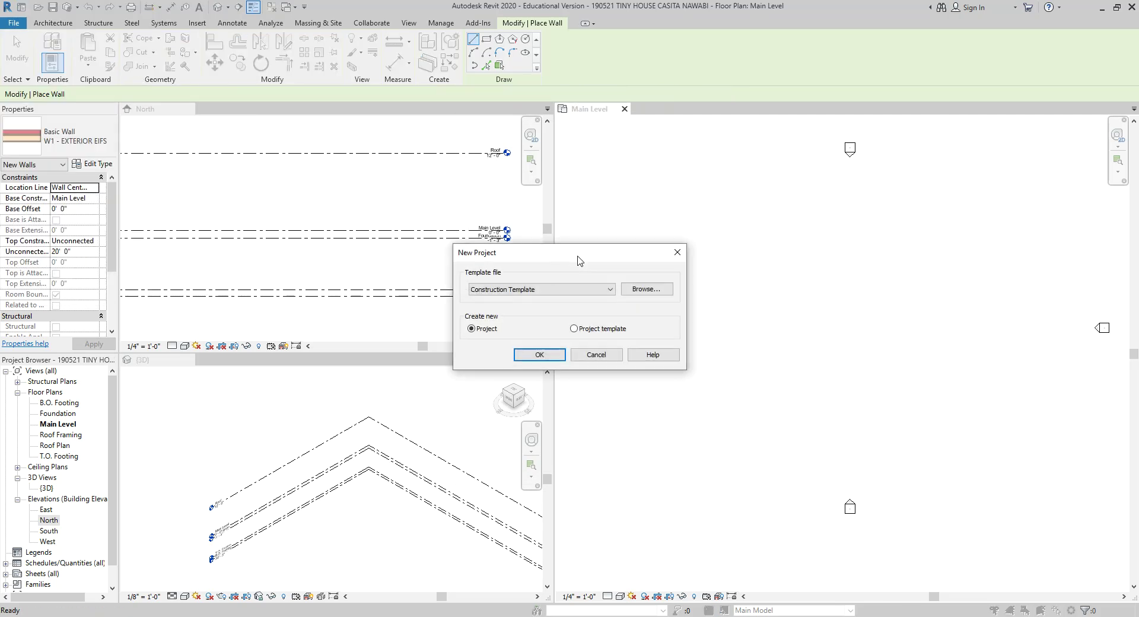
click(554, 290)
click(546, 316)
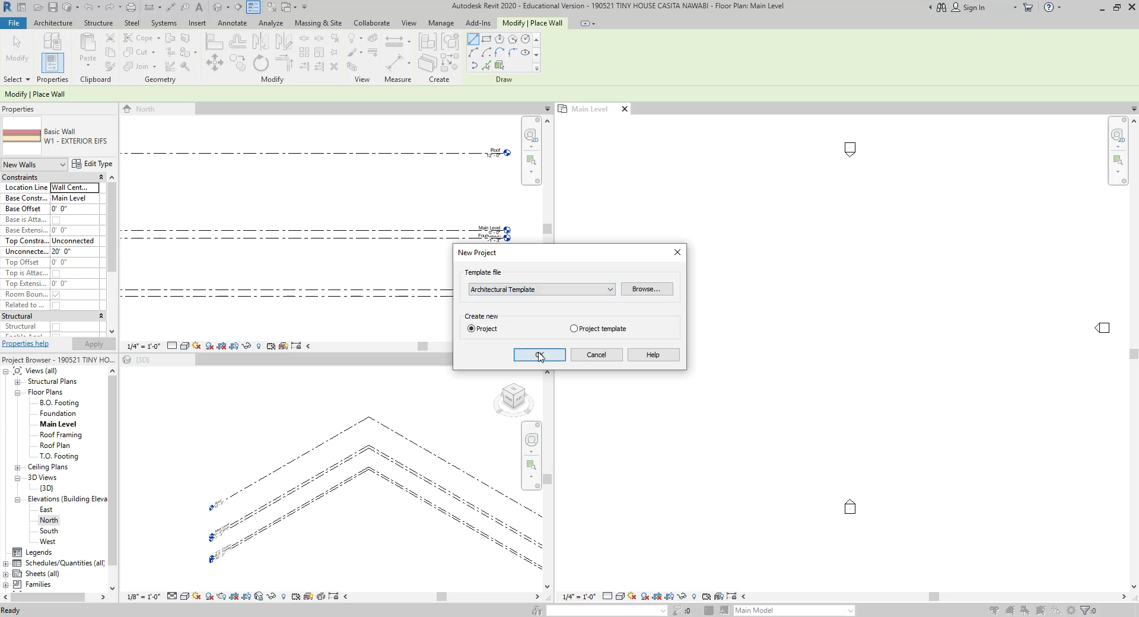
click(538, 355)
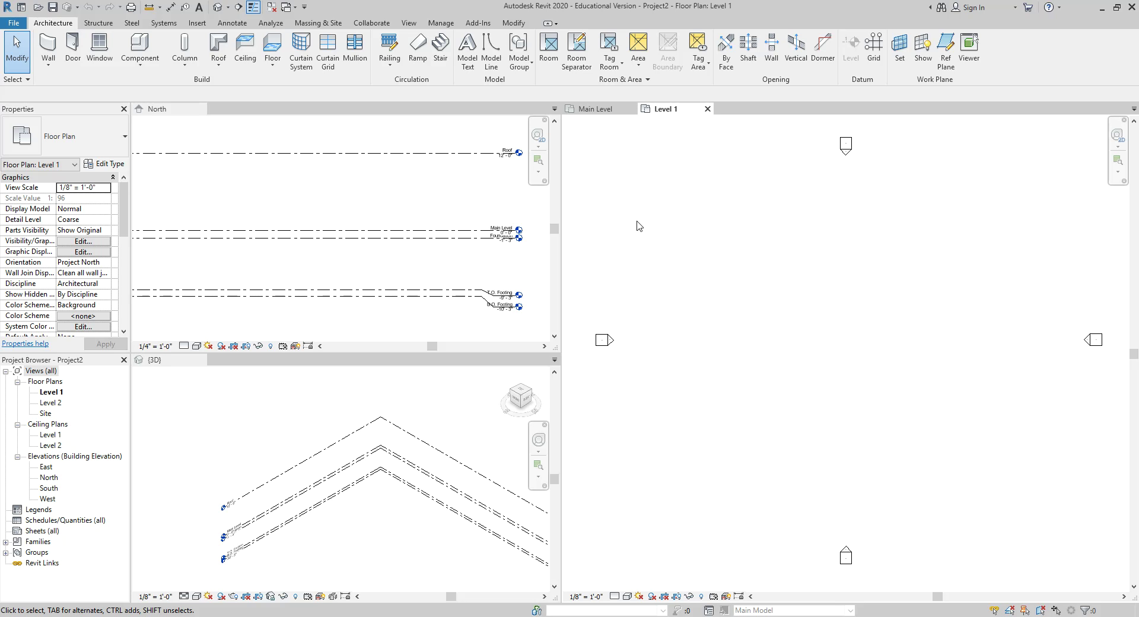
- Start a wall in the new project with the Exterior - EIFS on Mtl. Stud type
click(48, 44)
click(93, 138)
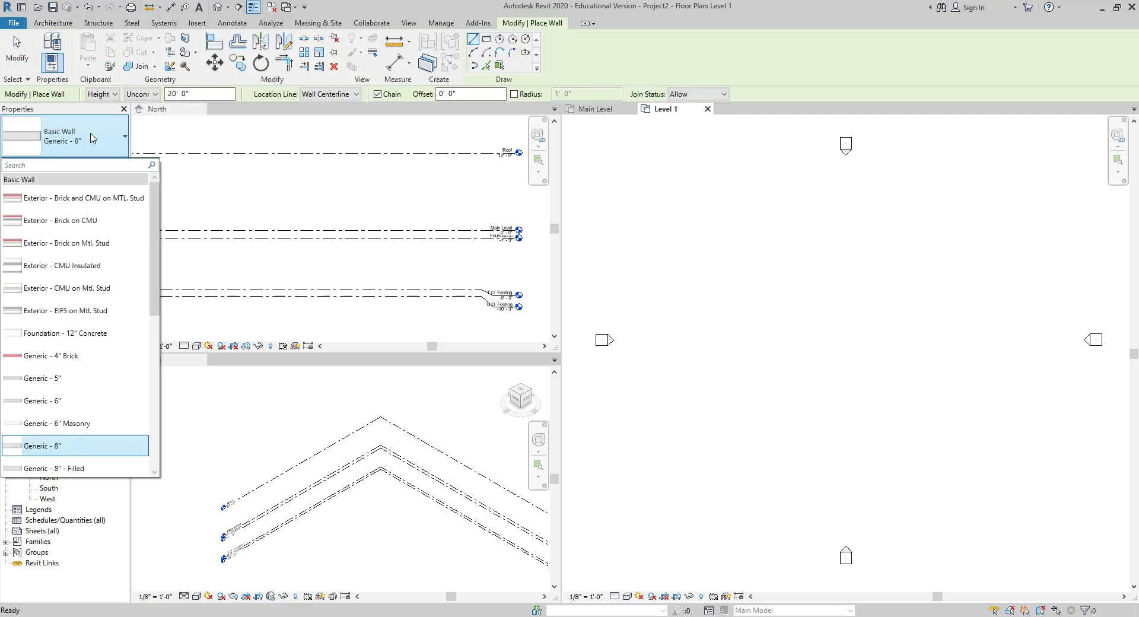
click(65, 310)
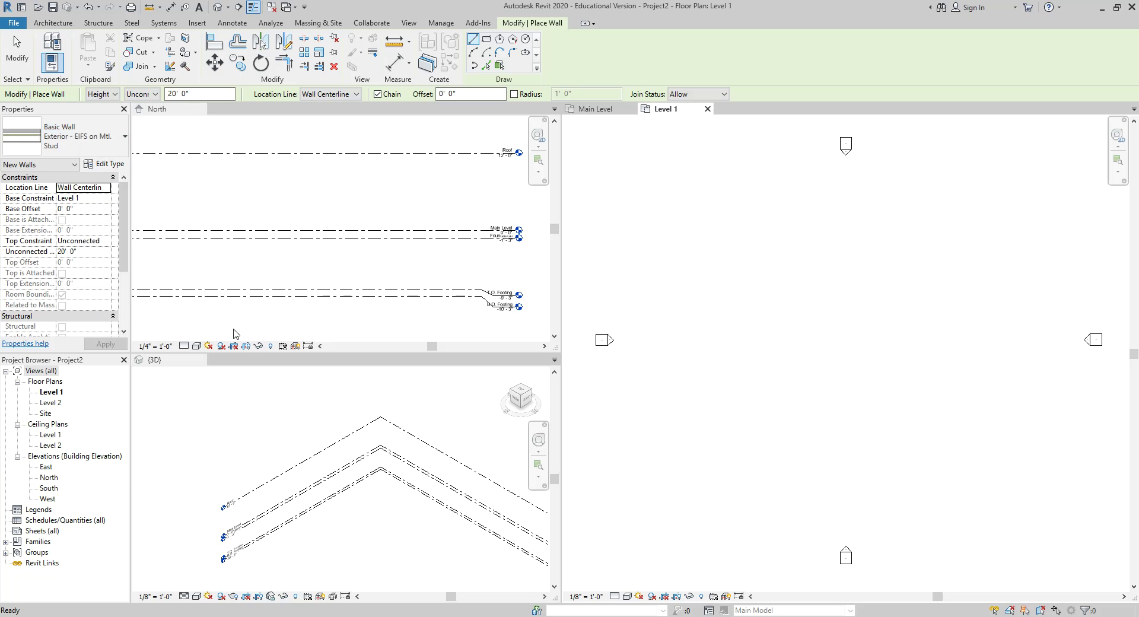
click(712, 357)
key(Escape)
- Examine the layer structure of the Exterior - EIFS on Mtl. Stud wall and its Finish 1 material's graphics
click(104, 164)
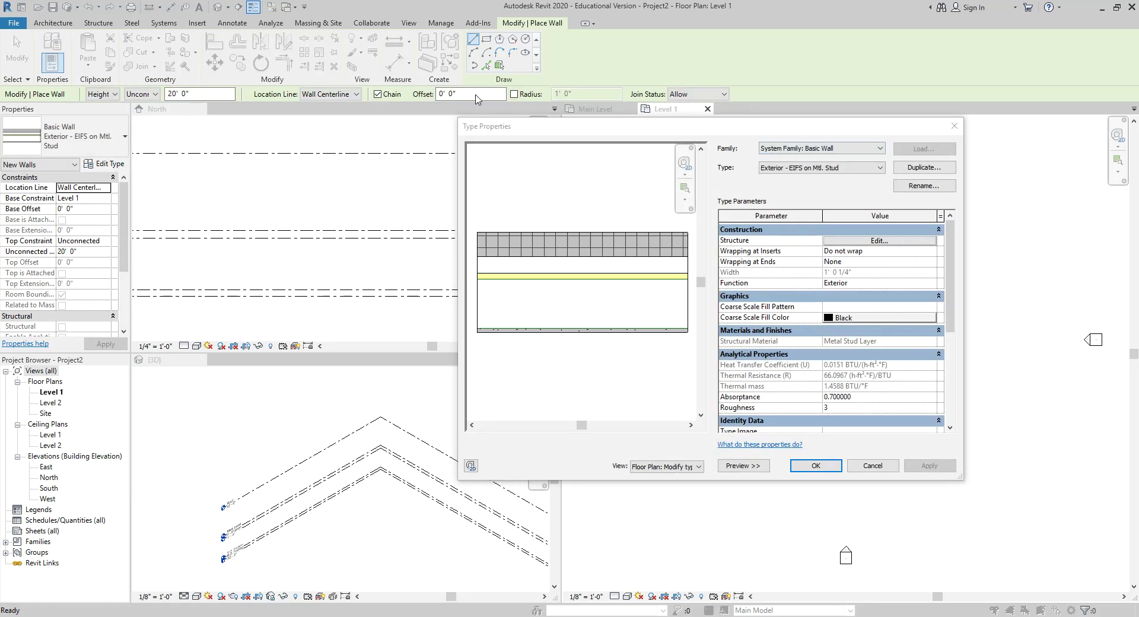
click(862, 241)
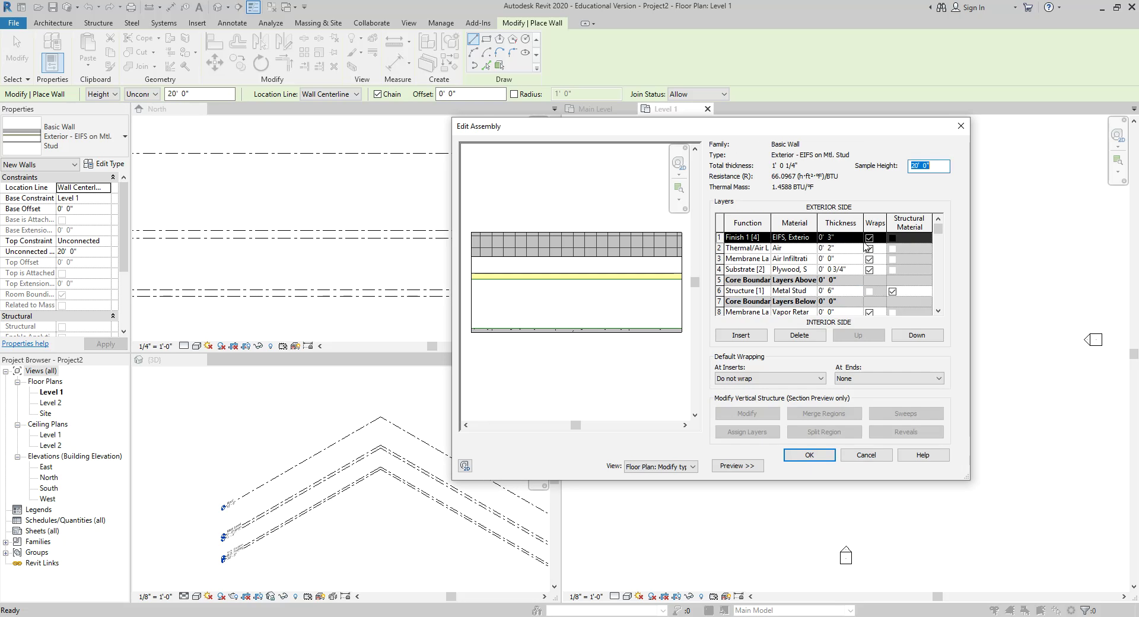
drag(968, 478, 1099, 497)
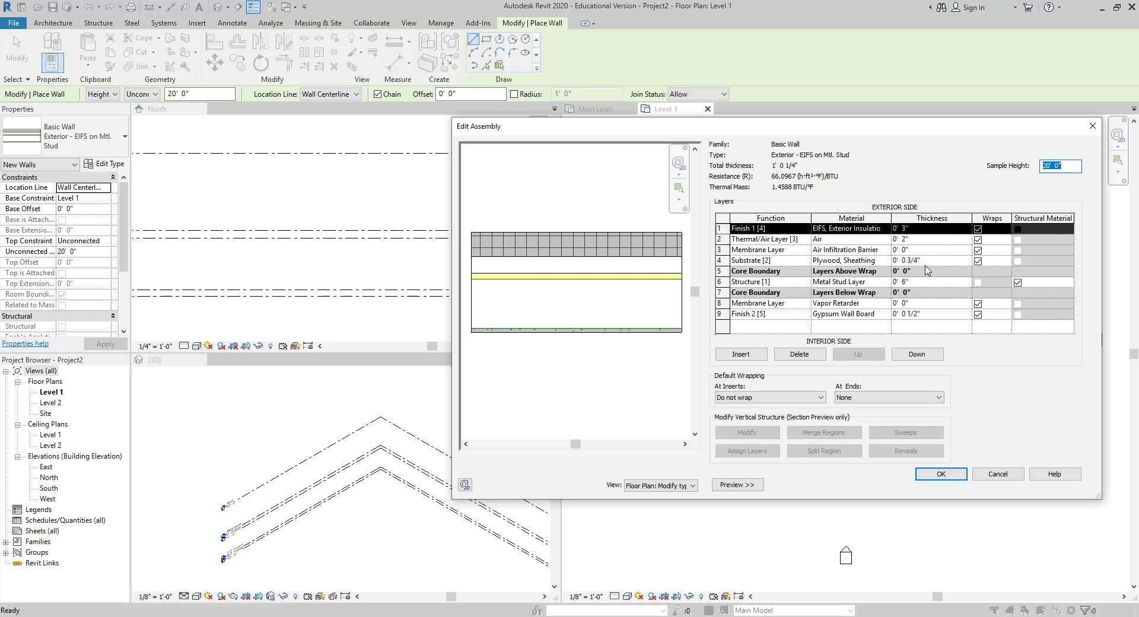
click(848, 229)
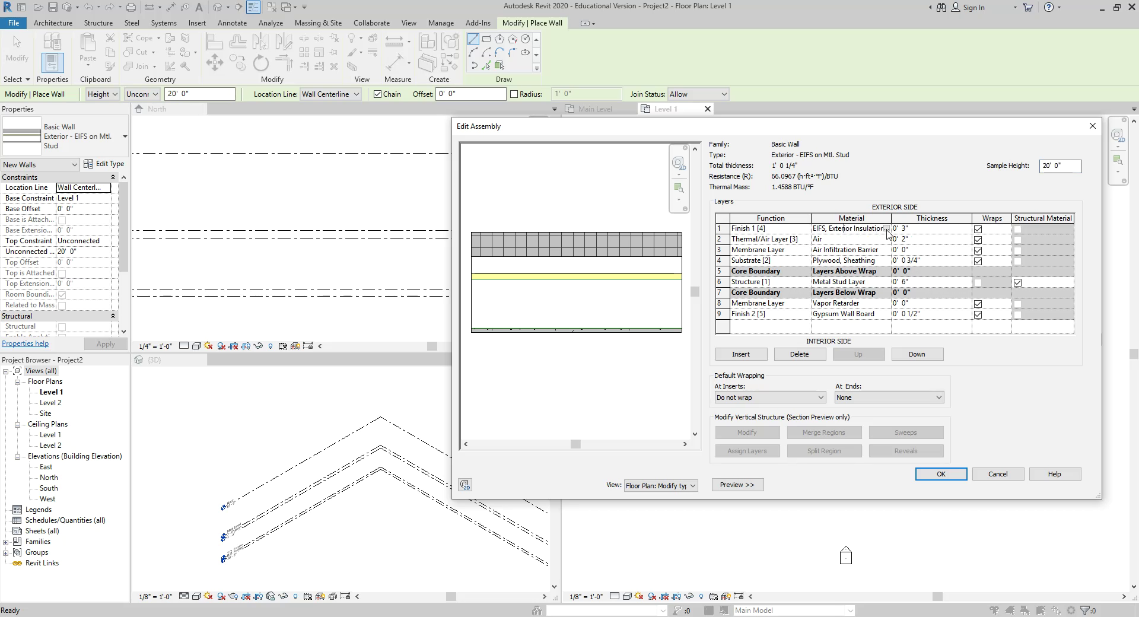
click(887, 229)
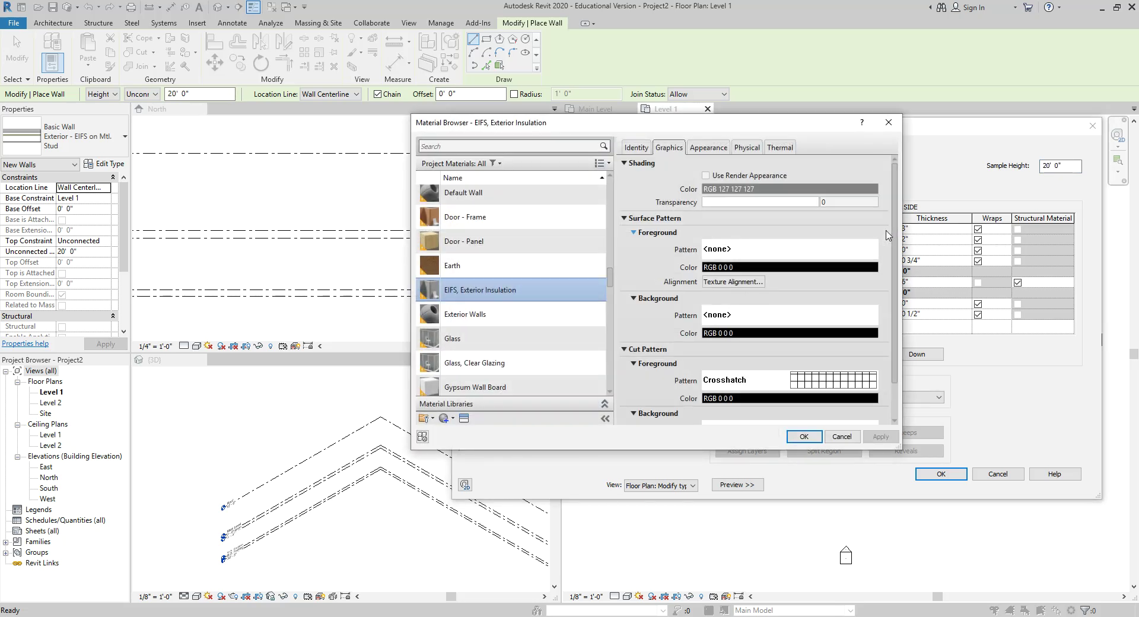
- Check the options for adding the EIFS, Exterior Insulation material to a library, and cancel the material, assembly and type edits
right_click(514, 291)
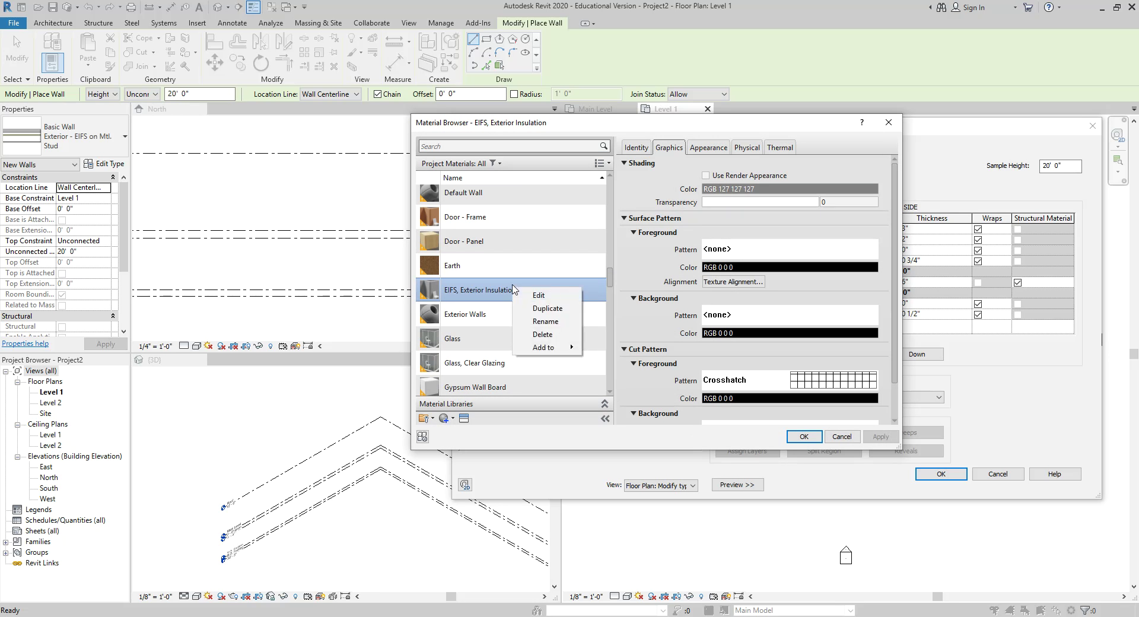
mouse_move(552, 349)
click(610, 350)
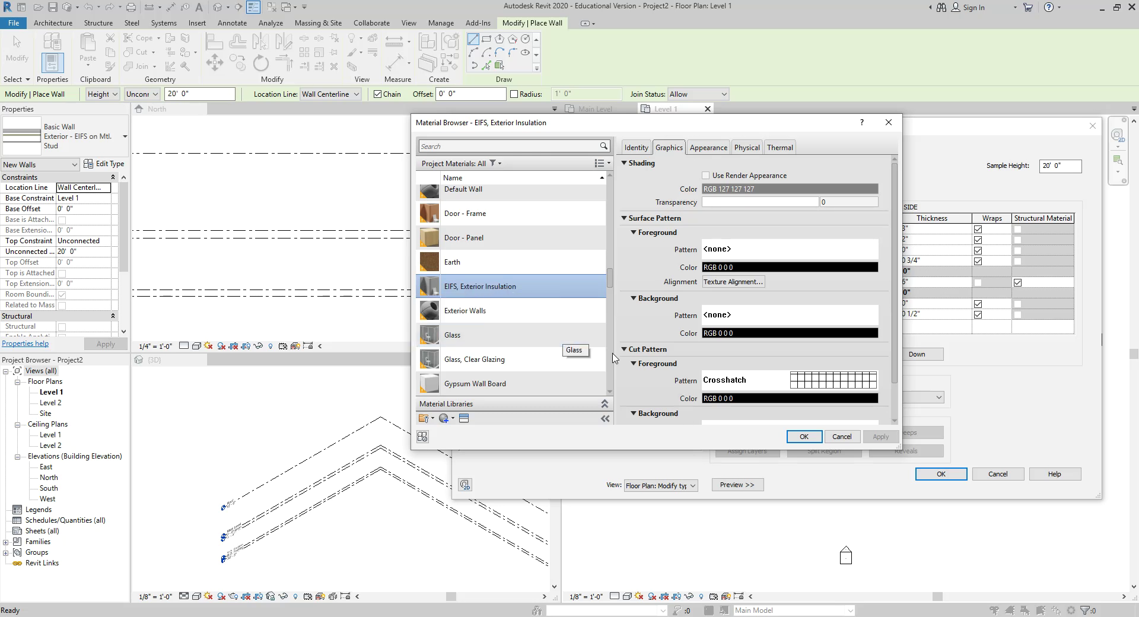
click(841, 437)
click(998, 474)
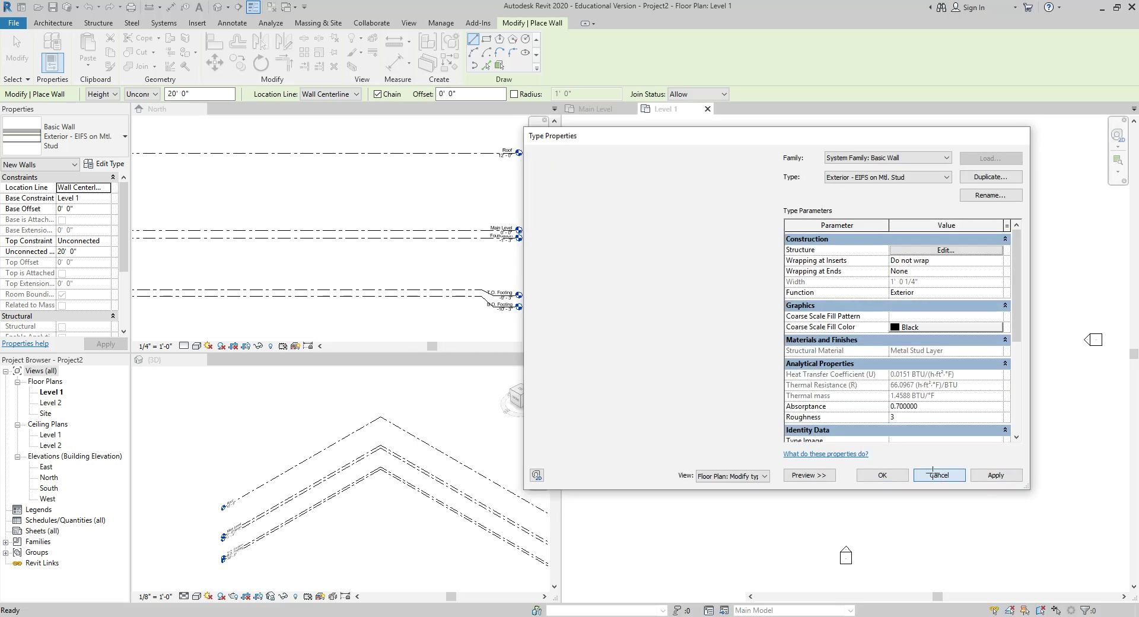
click(934, 474)
- Close the new project's Level 1 plan and return to the Casita project's Main Level floor plan
click(243, 147)
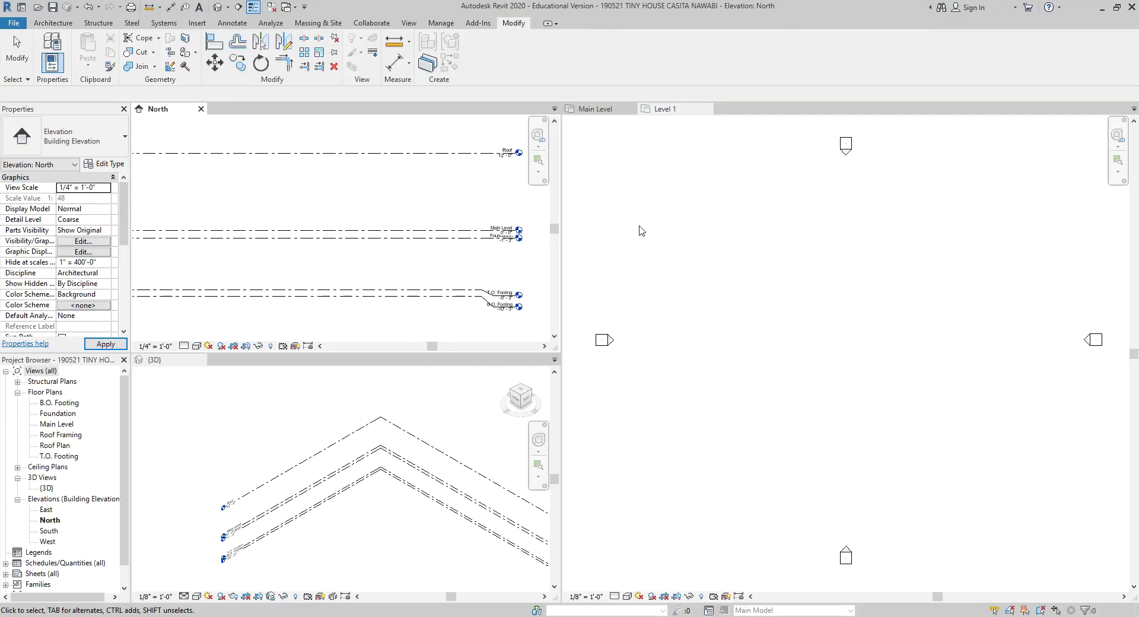
click(695, 151)
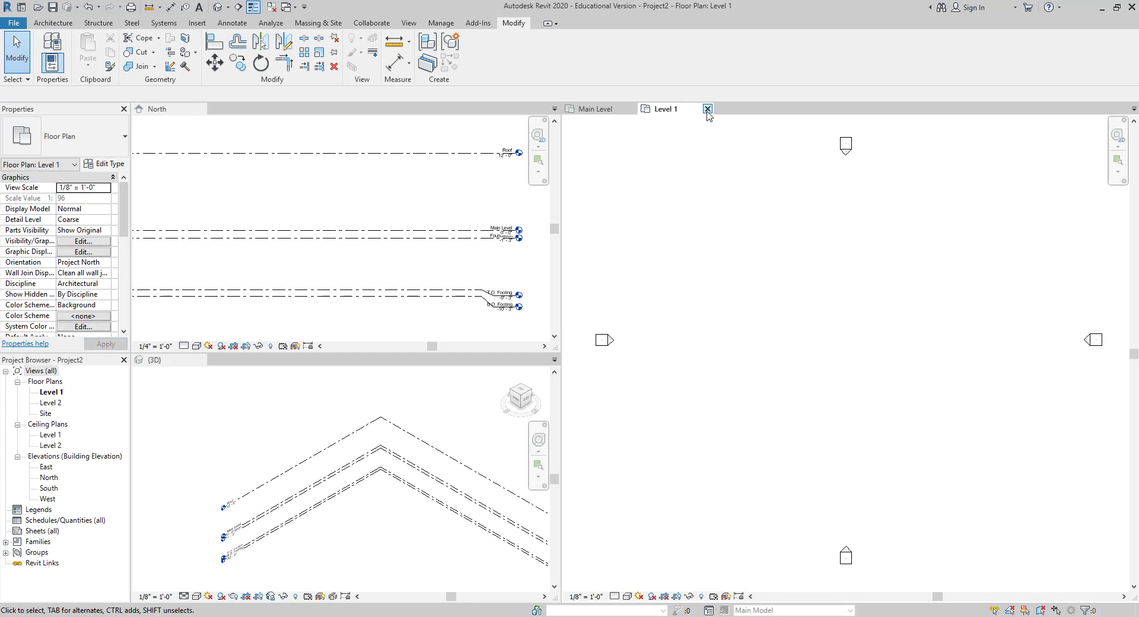
click(707, 109)
click(595, 309)
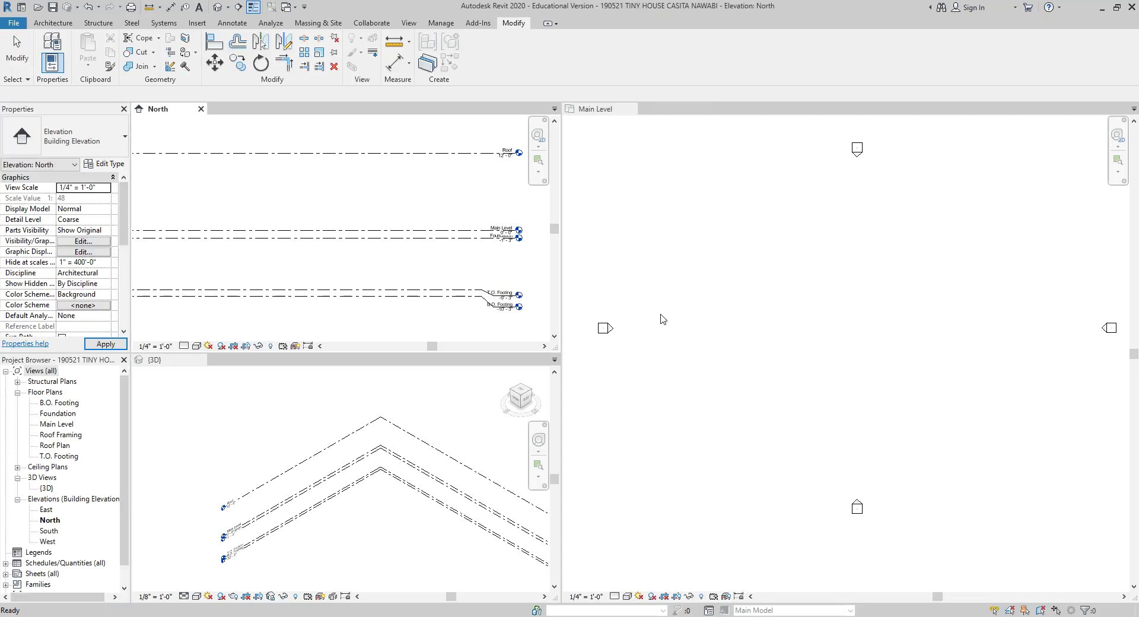
click(731, 254)
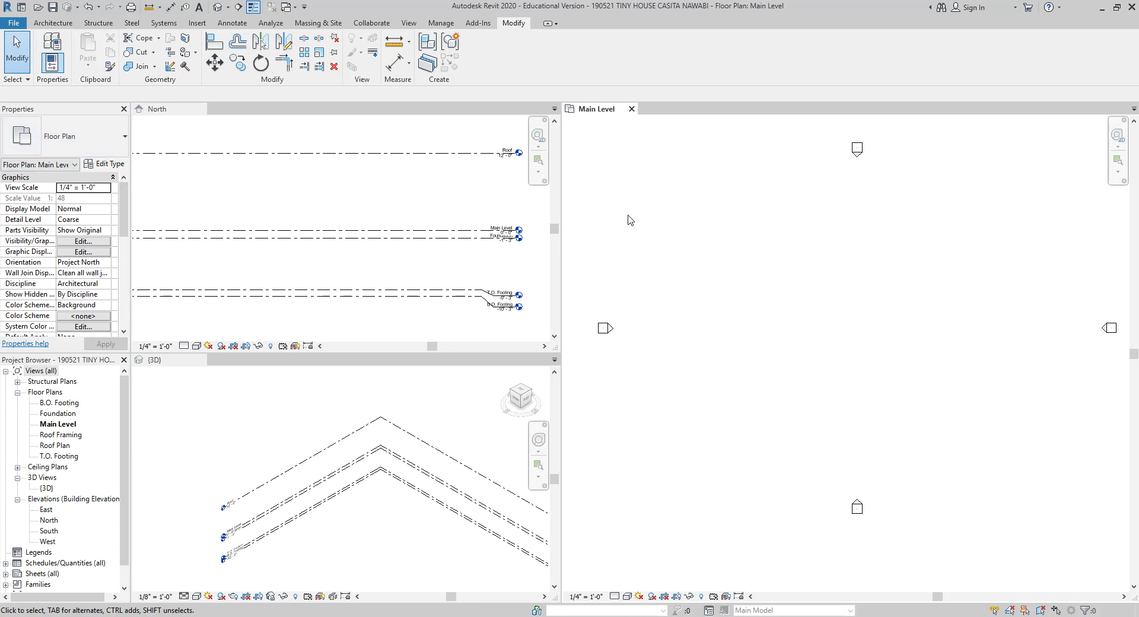
- Start a wall with the W1 - EXTERIOR EIFS type, open its layer structure for editing and enlarge the assembly window
key(w)
key(a)
click(110, 164)
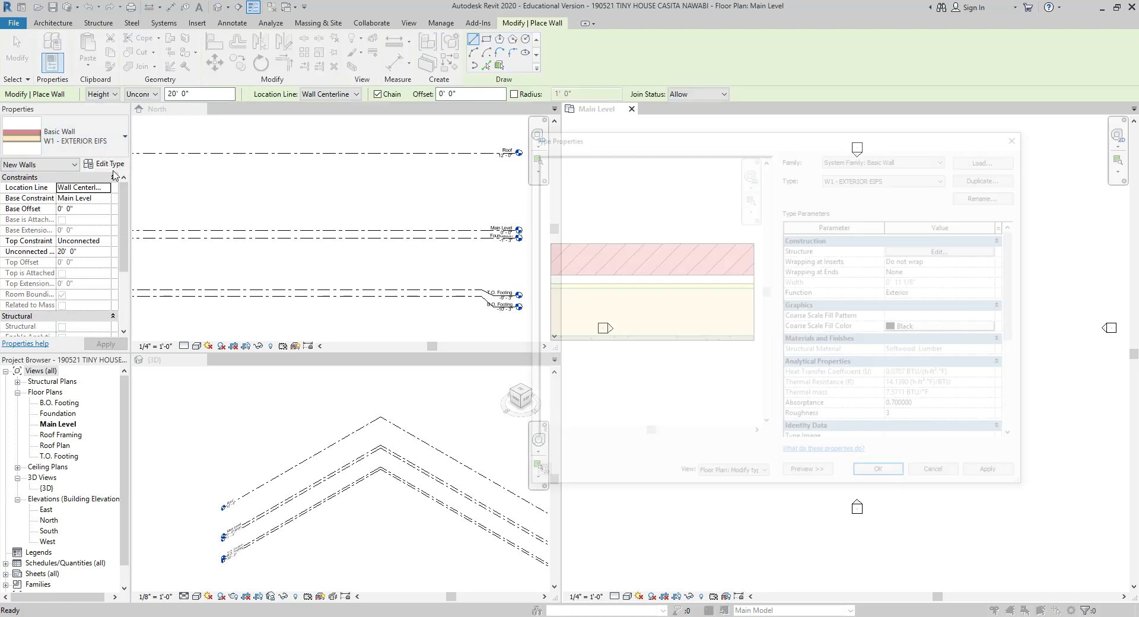
click(955, 252)
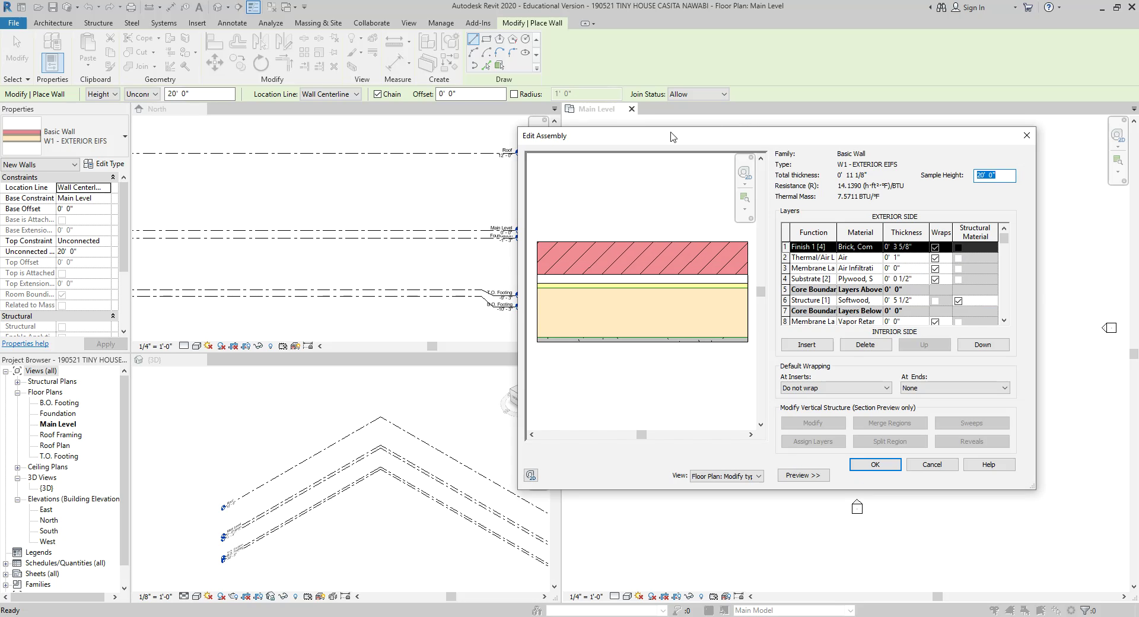
drag(611, 135, 266, 78)
drag(685, 427, 1007, 504)
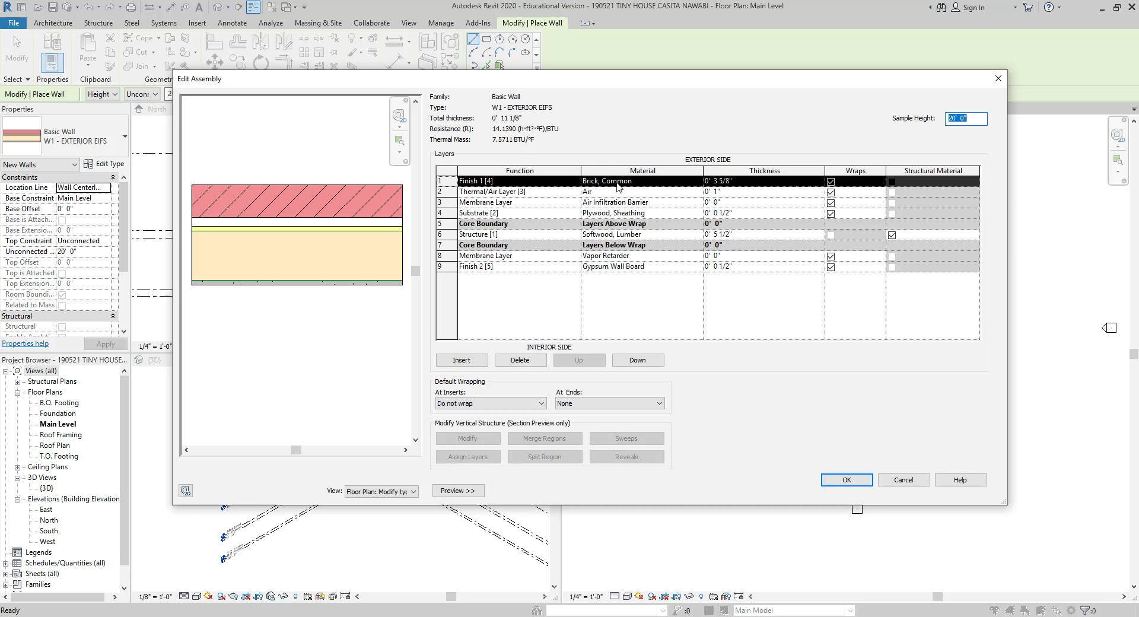
- Open the material selection for the Finish 1 layer, look through the project materials and create a new material
click(617, 184)
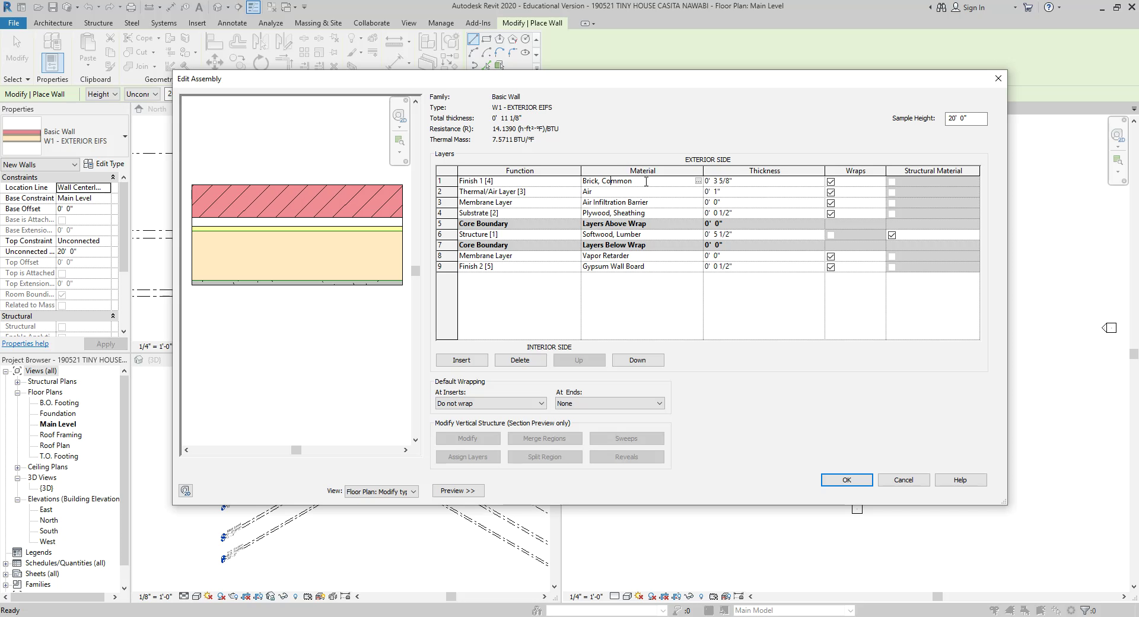
click(698, 181)
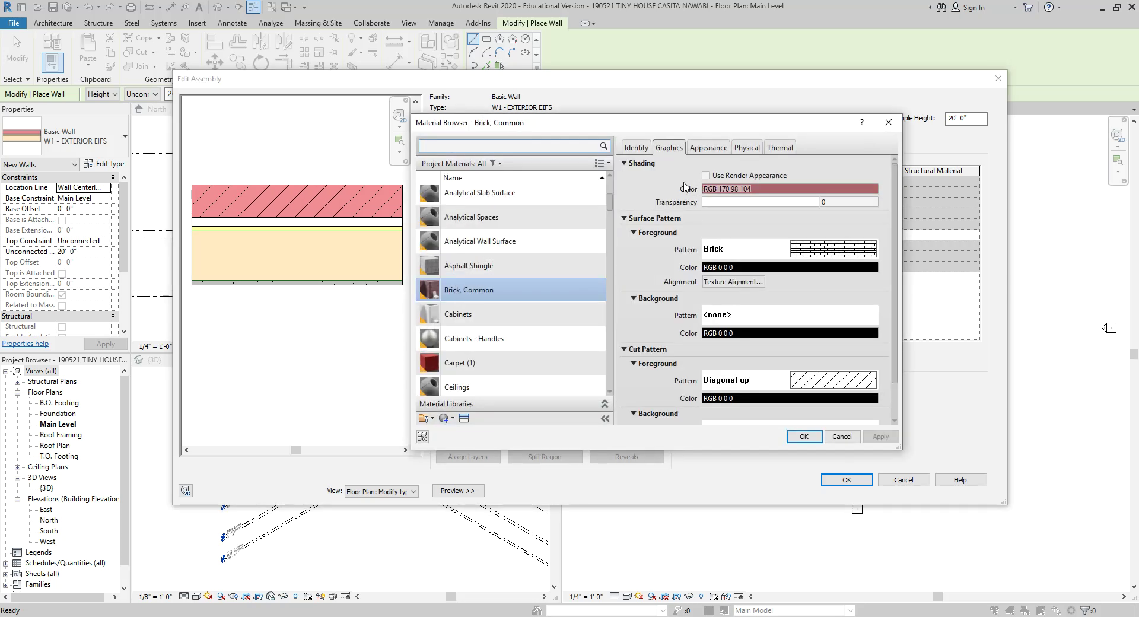
drag(610, 204, 604, 400)
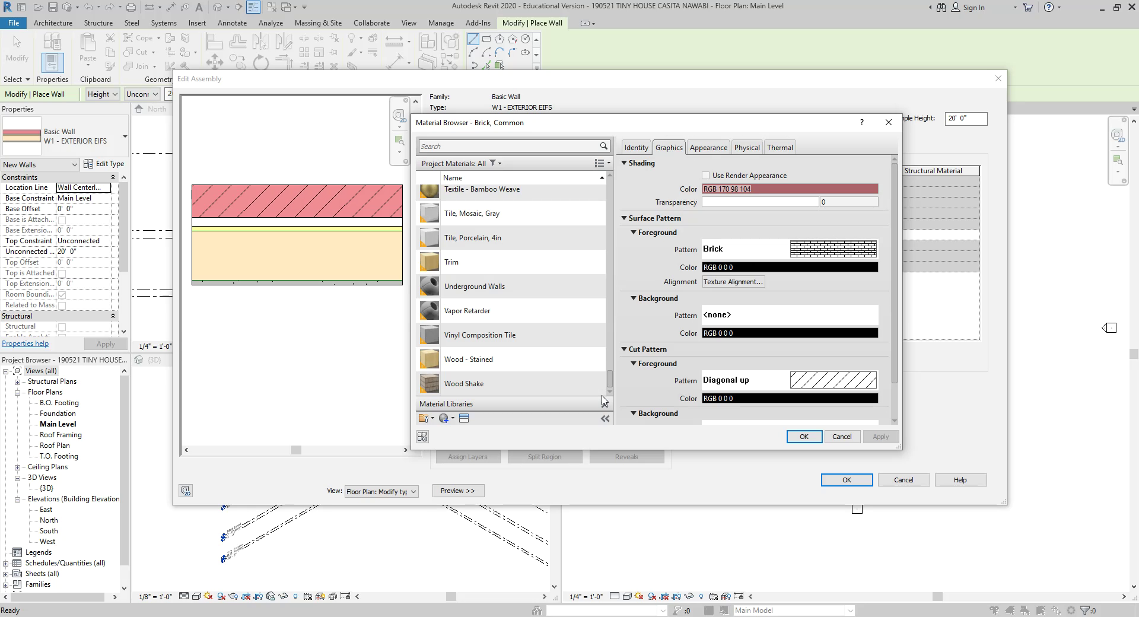
drag(610, 385, 615, 180)
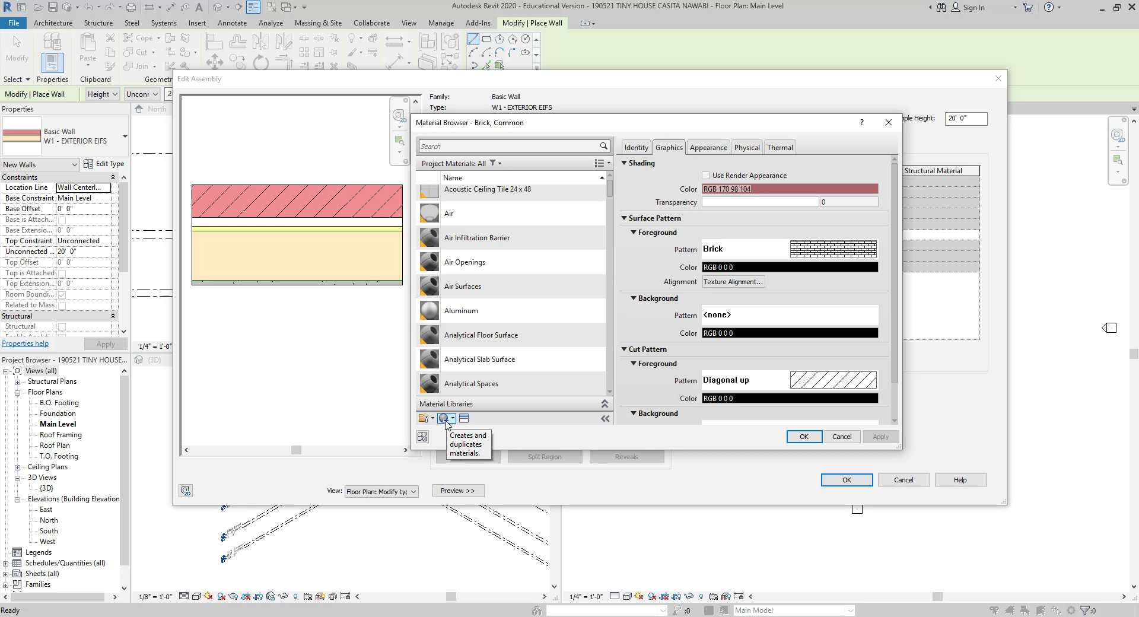
click(445, 420)
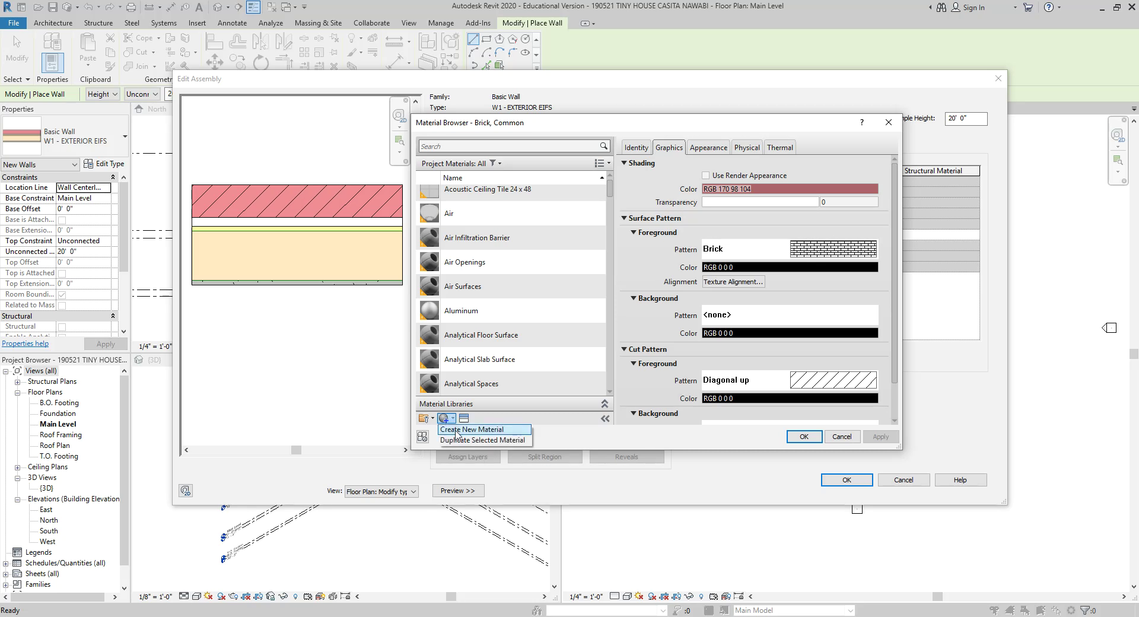
click(468, 429)
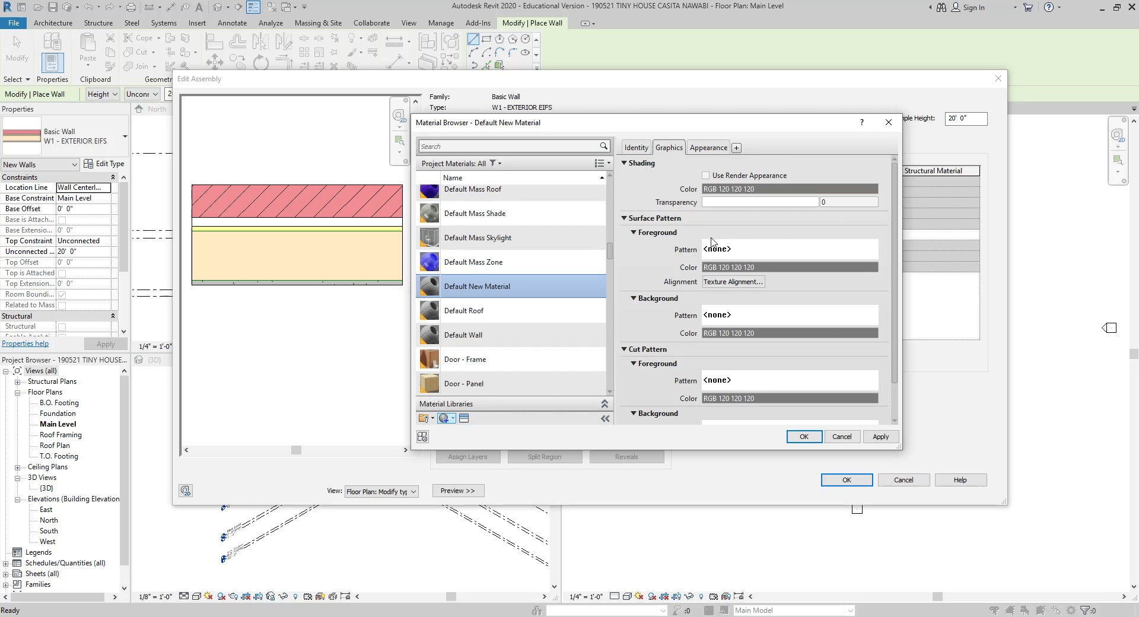
- Rename the new material as EIFS, correcting the first spelling EFIS
right_click(471, 288)
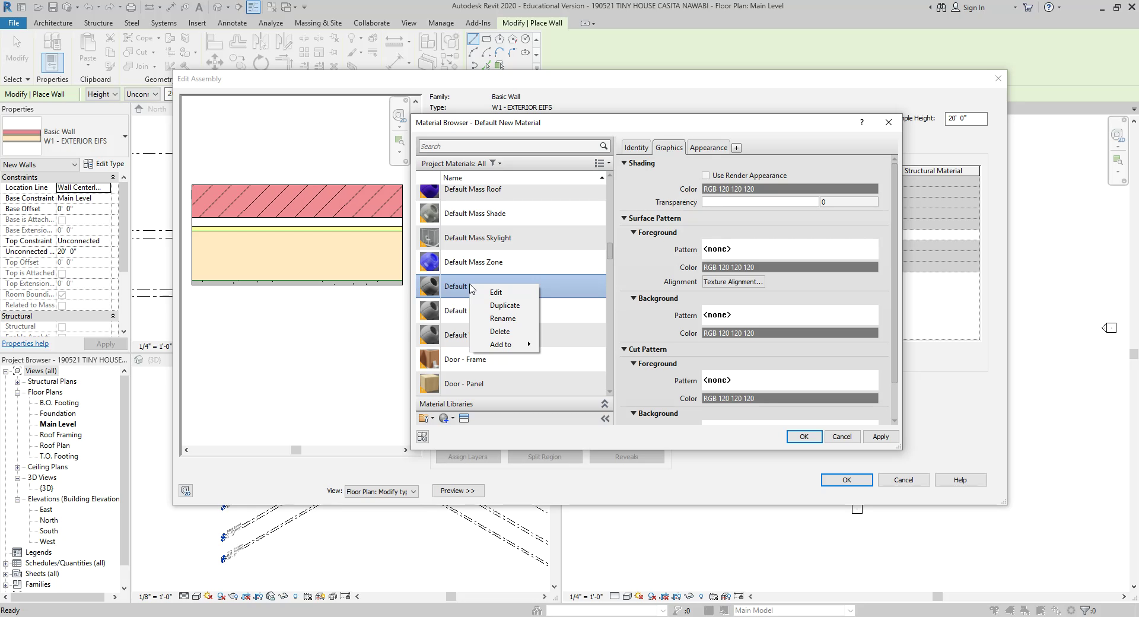
click(514, 319)
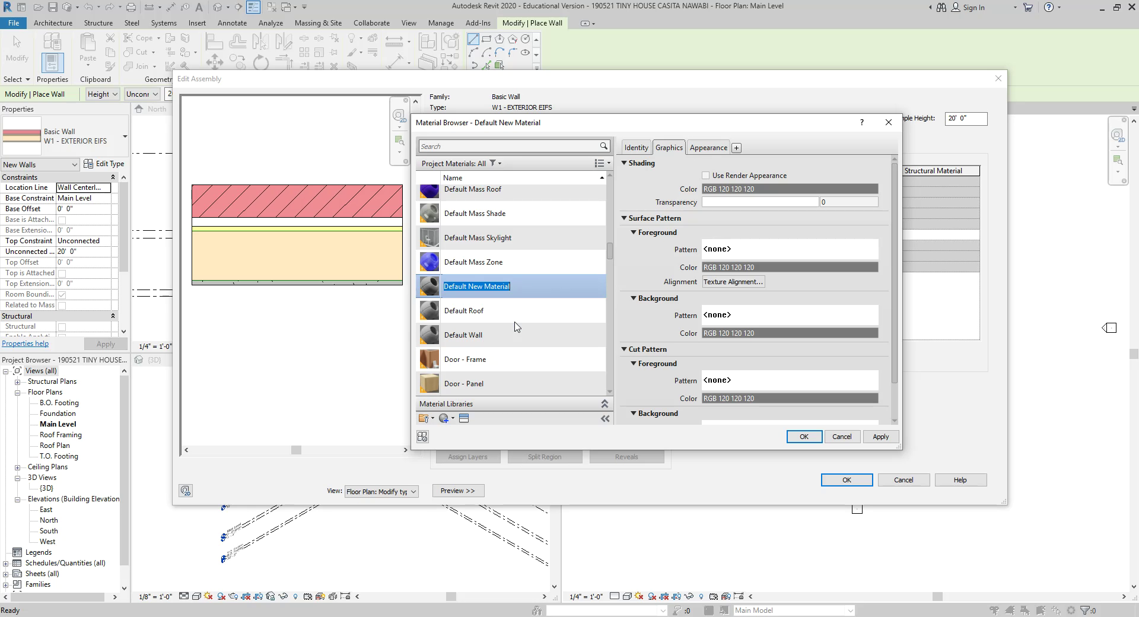
key(BackSpace)
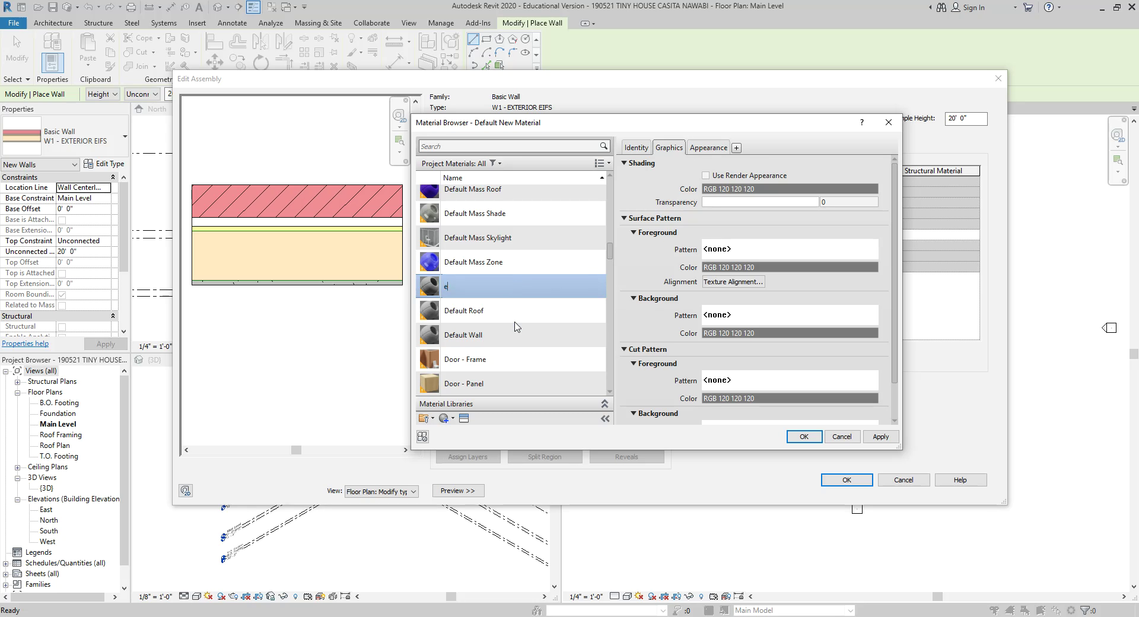
text(EFIS)
click(188, 616)
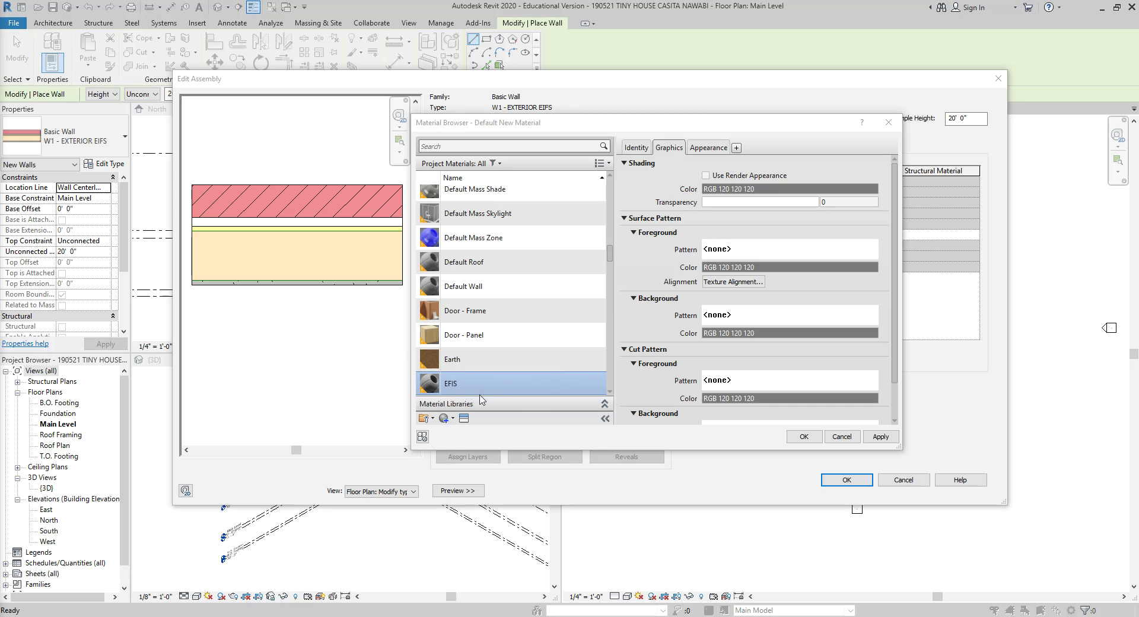
right_click(464, 383)
click(488, 416)
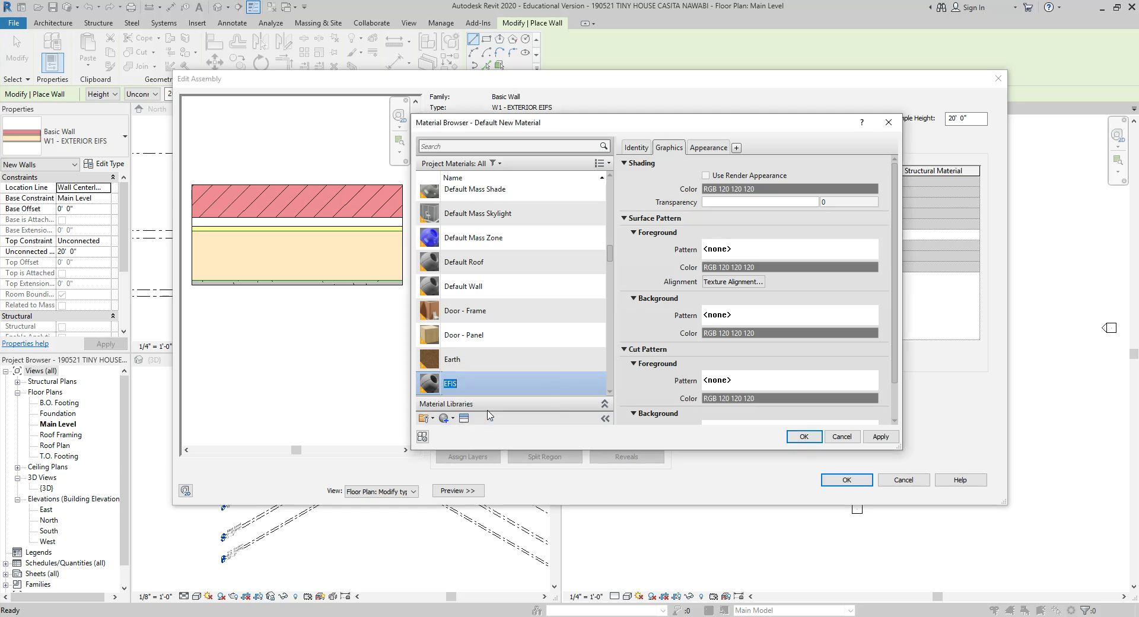
text(EIFS)
key(Return)
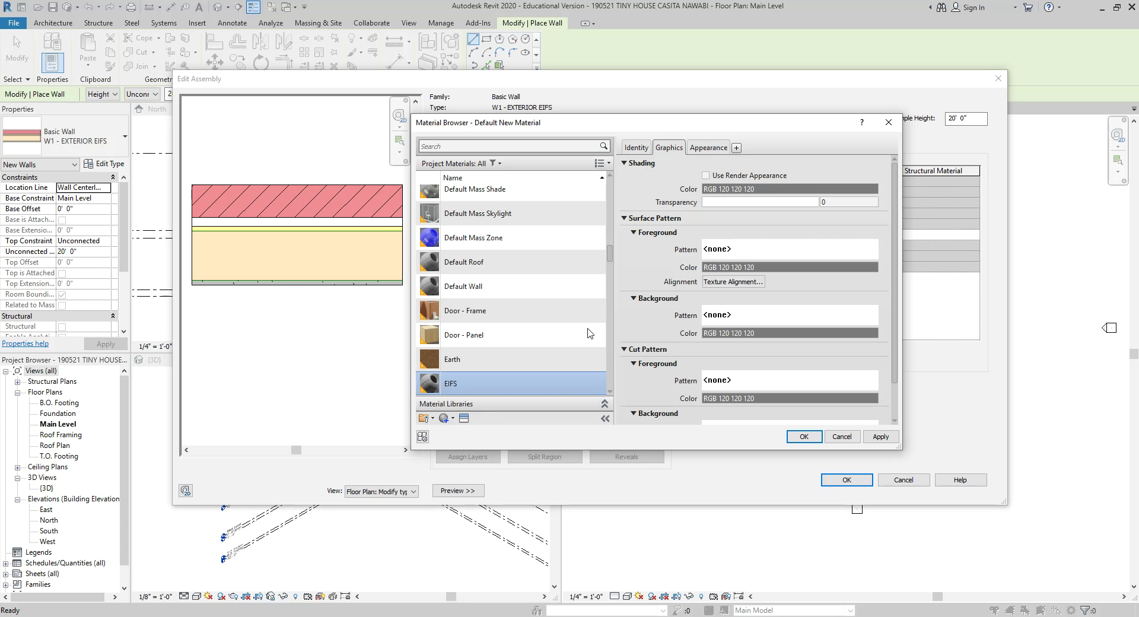
- Set the EIFS material's cut pattern foreground to the Crosshatch drafting pattern
scroll(516, 371, down, 3)
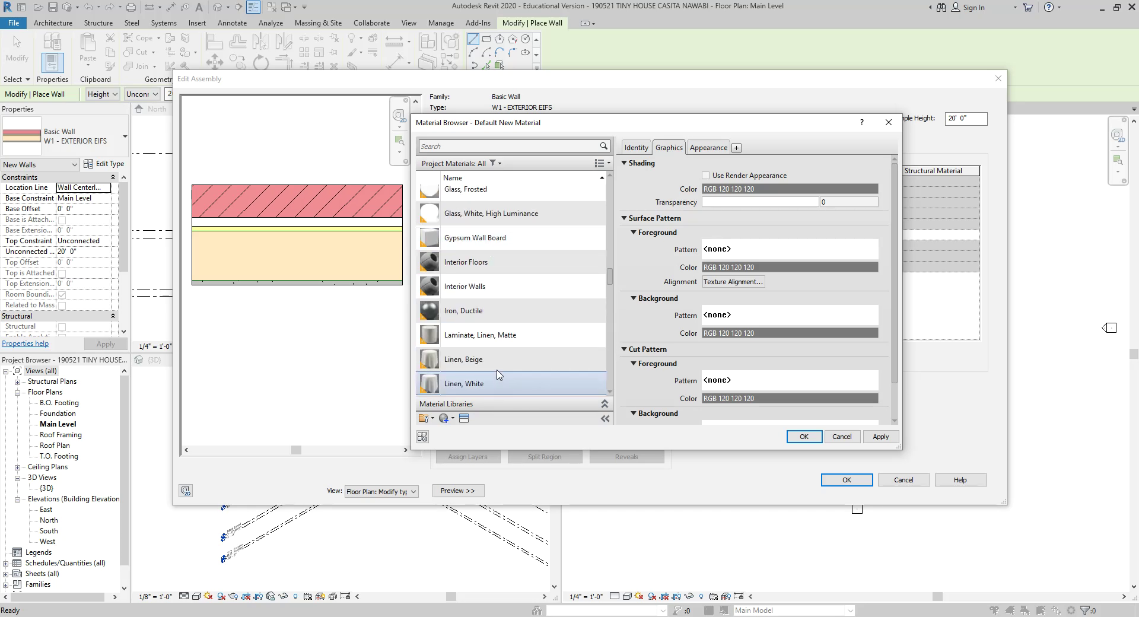
scroll(501, 375, up, 3)
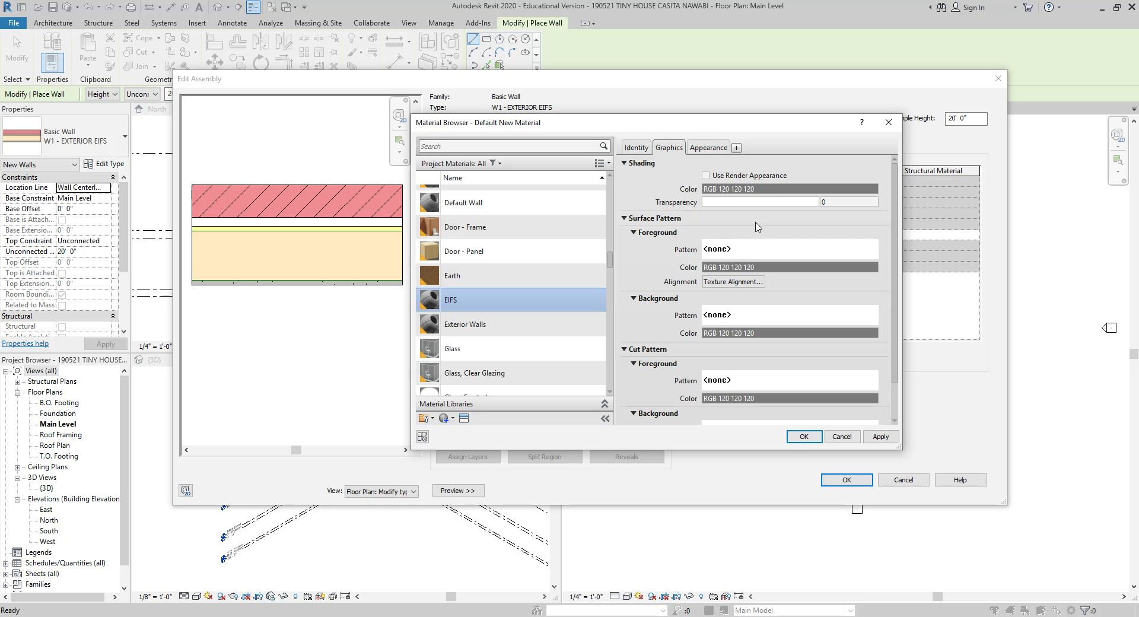
click(706, 148)
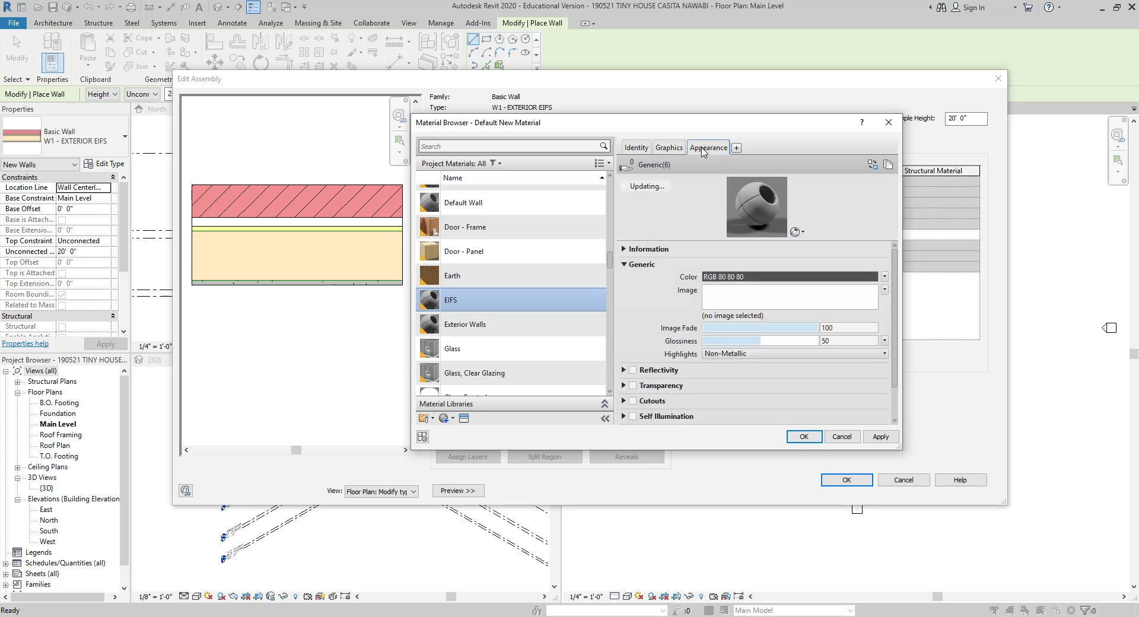
click(632, 149)
click(671, 149)
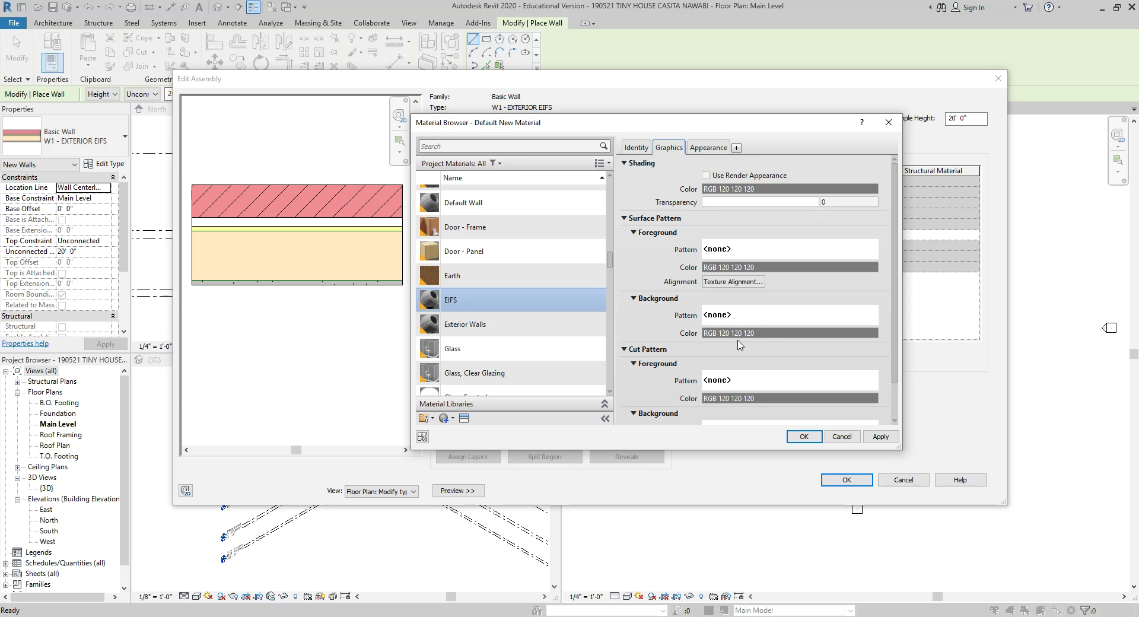
scroll(736, 343, down, 2)
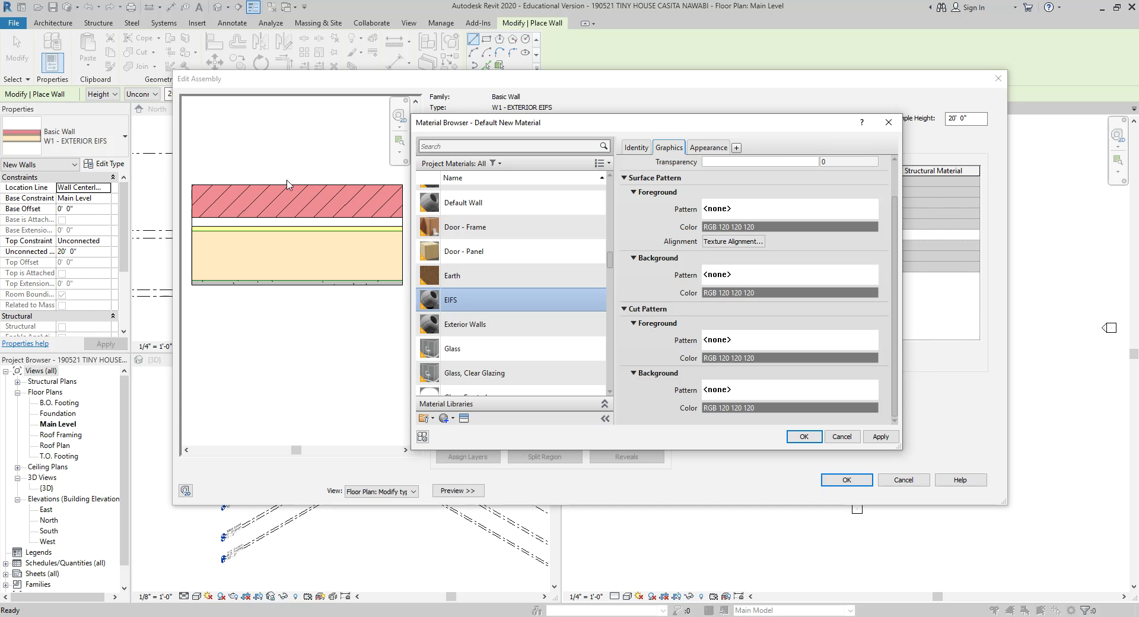
click(738, 338)
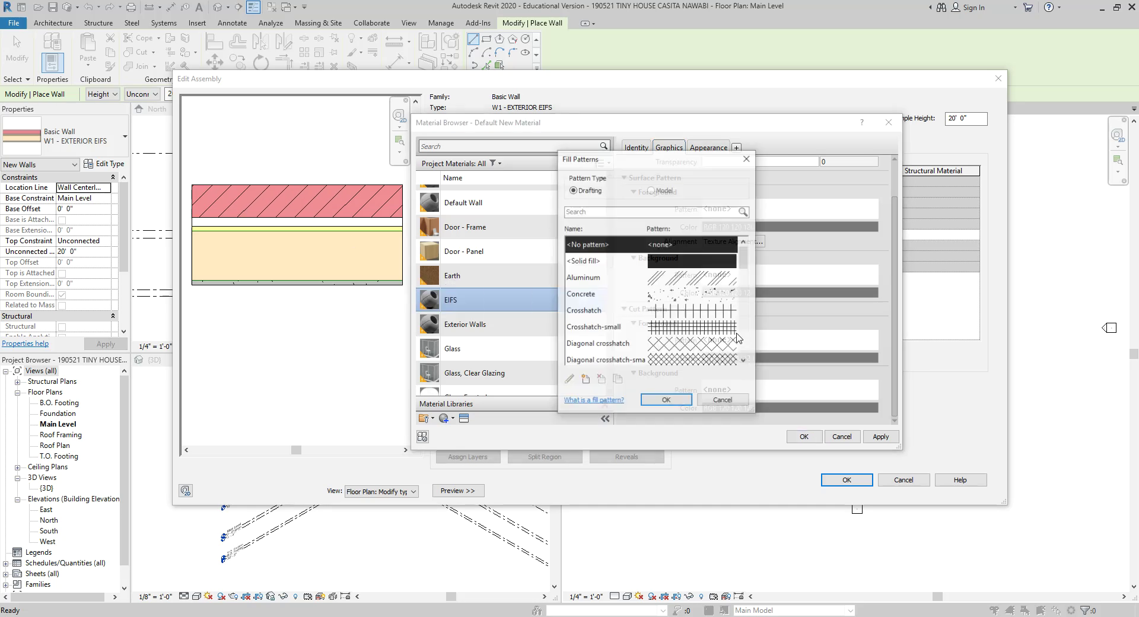
click(684, 313)
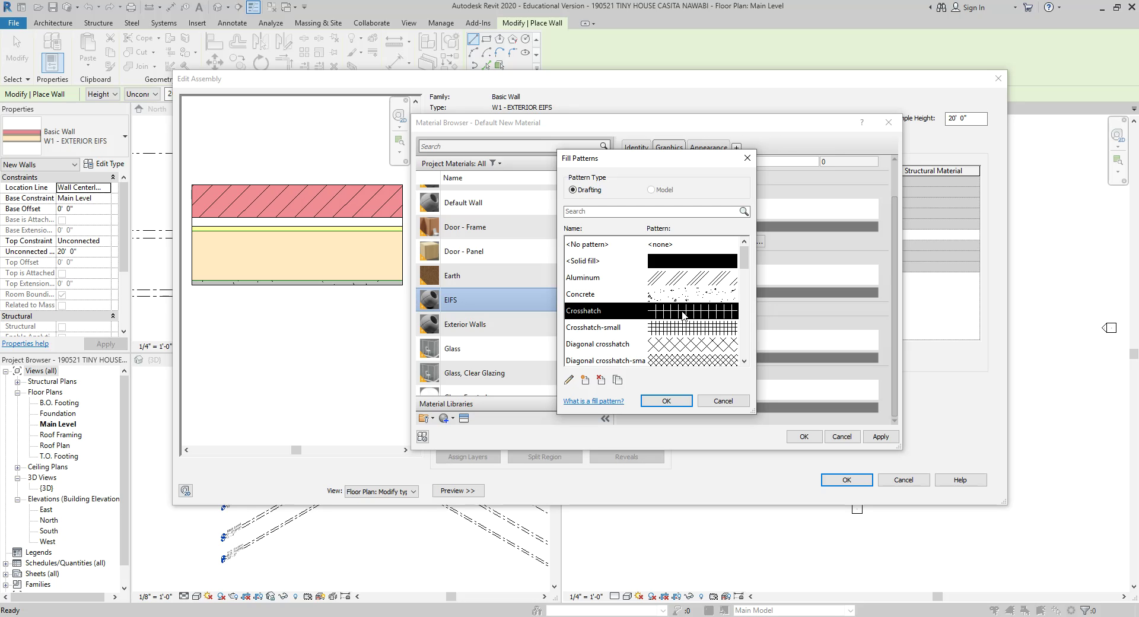
click(668, 401)
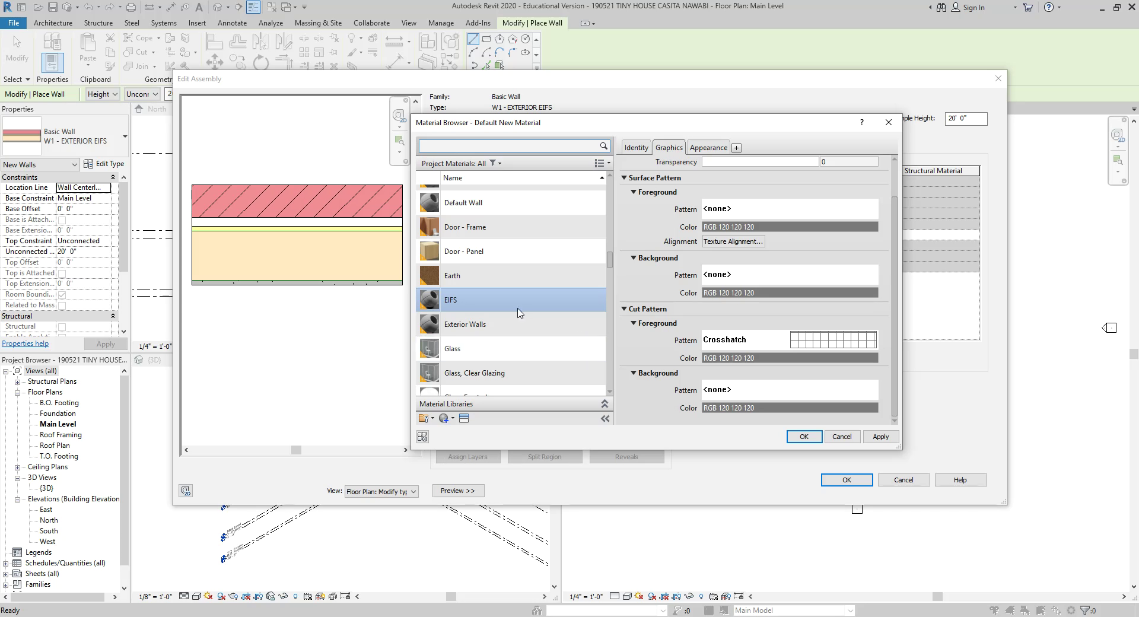
- Create another new material with the default name and check the option for duplicating a selected material
scroll(474, 379, down, 1)
click(447, 418)
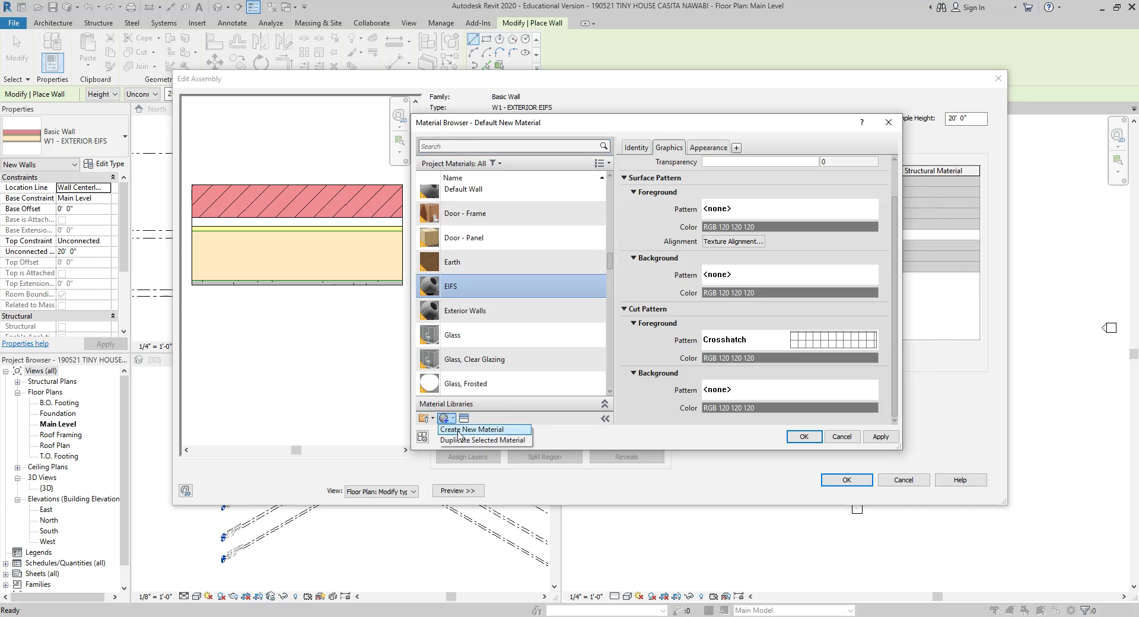
click(458, 430)
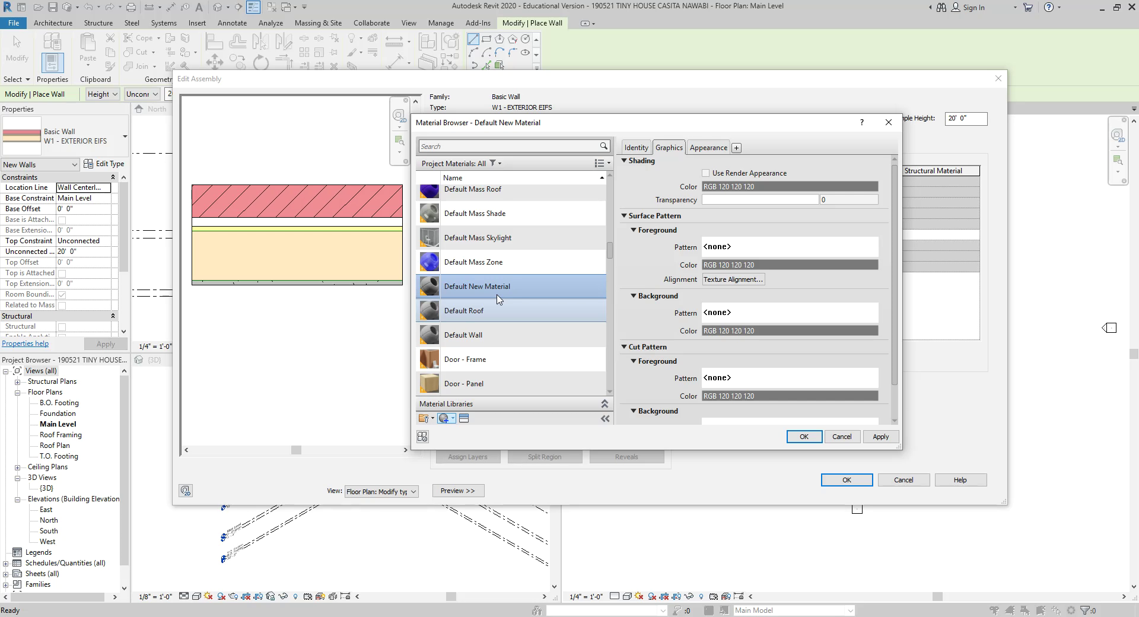
click(452, 418)
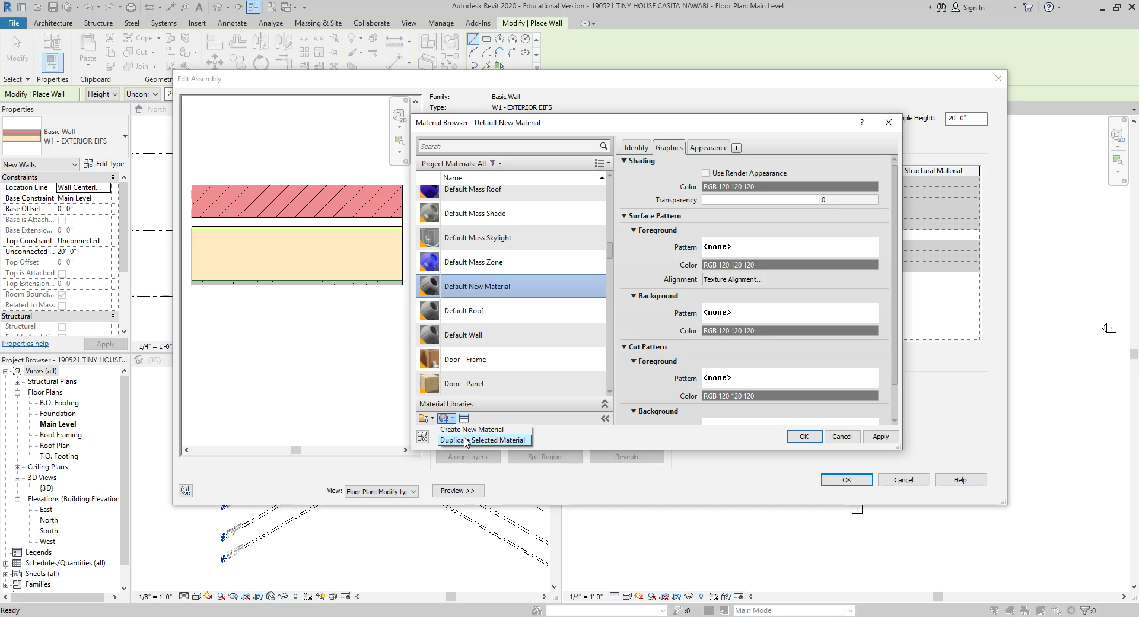
click(505, 334)
- Assign the EIFS material to the wall's Finish 1 layer in place of Brick, Common
scroll(505, 336, down, 3)
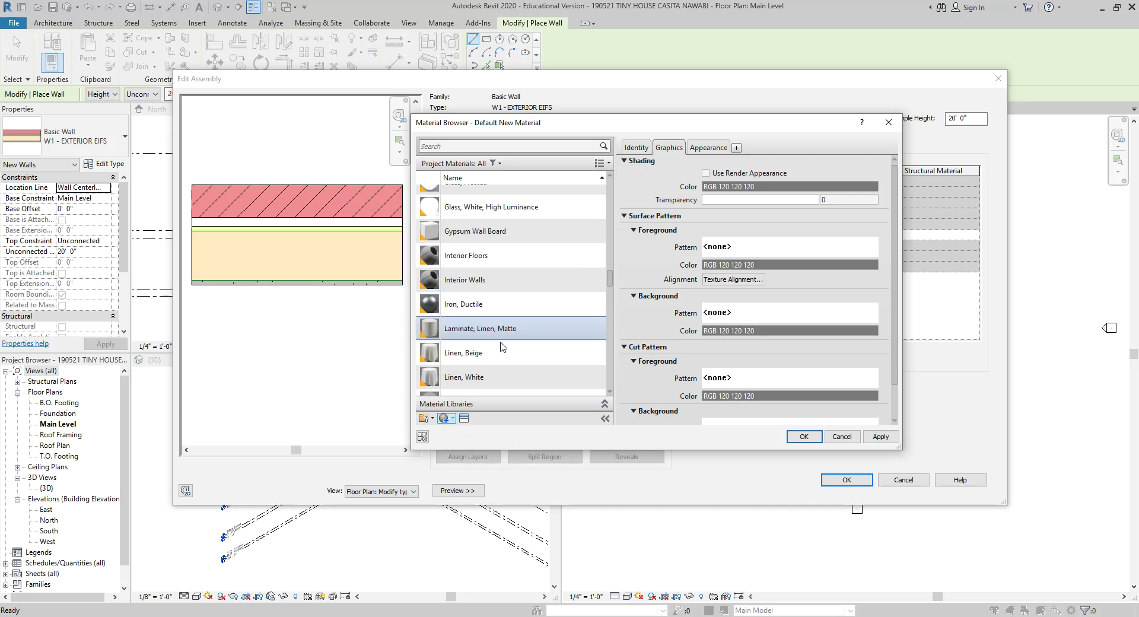
scroll(502, 300, up, 2)
click(494, 225)
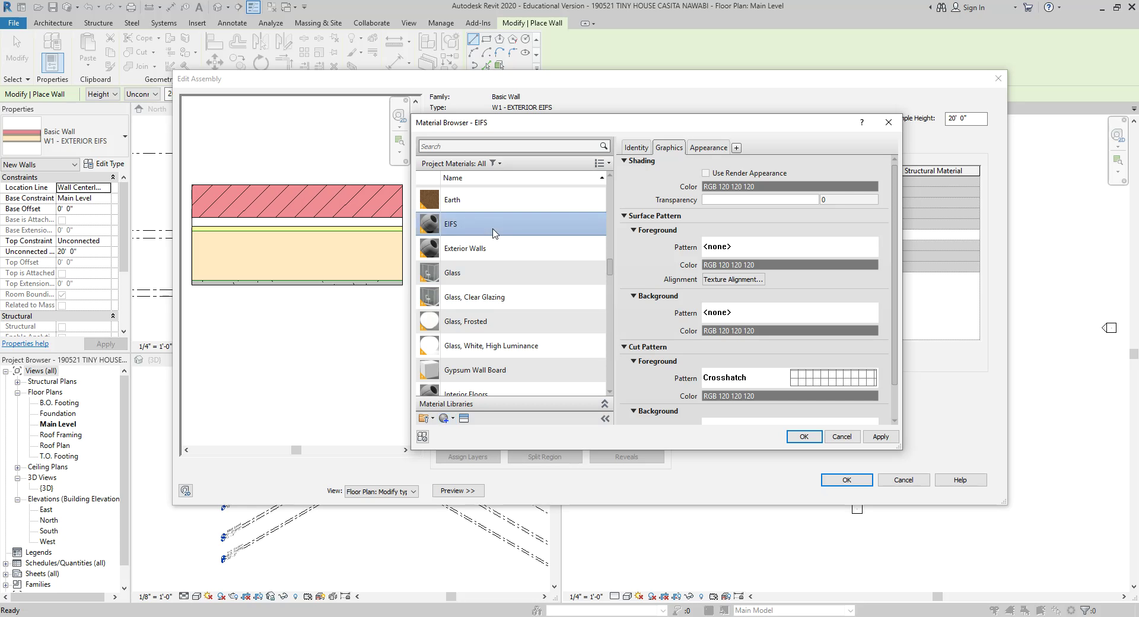
right_click(456, 229)
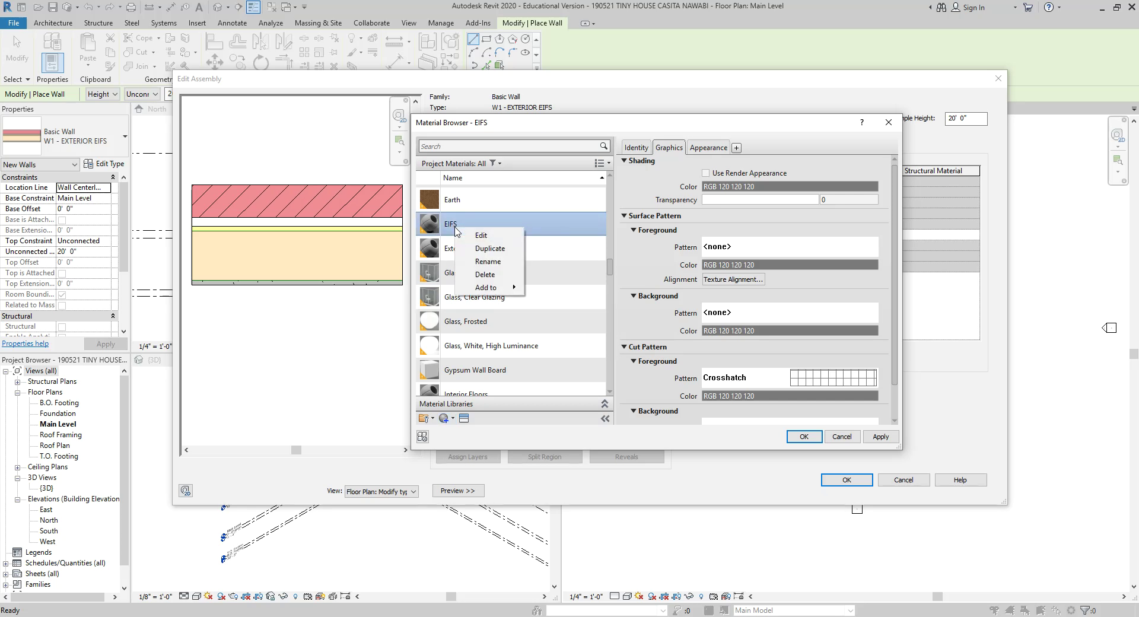
click(448, 230)
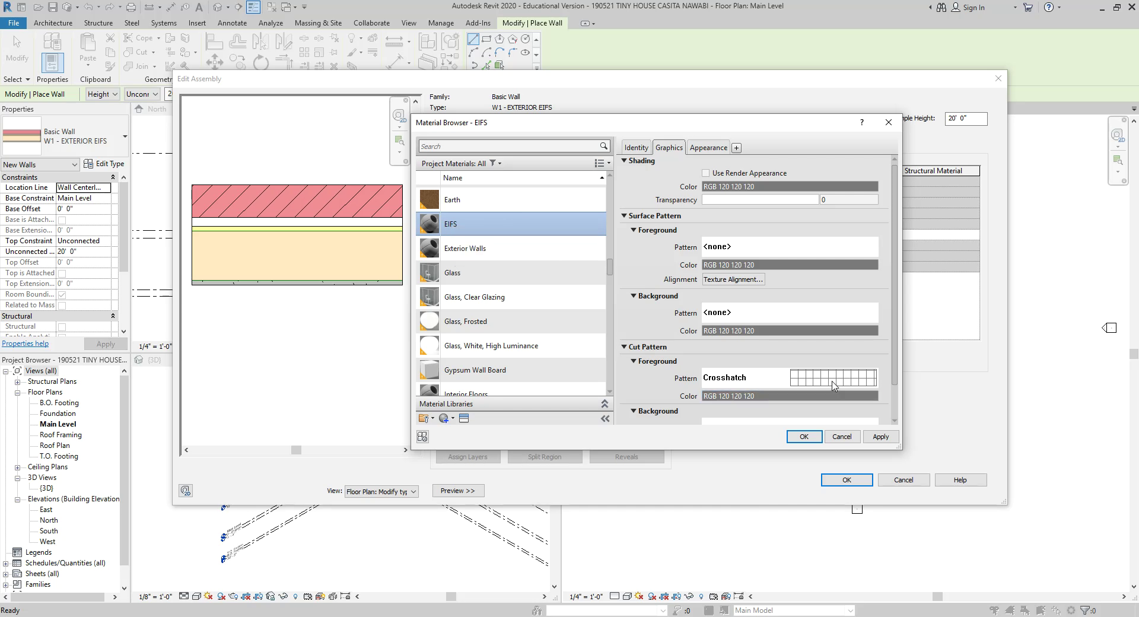
scroll(797, 386, down, 2)
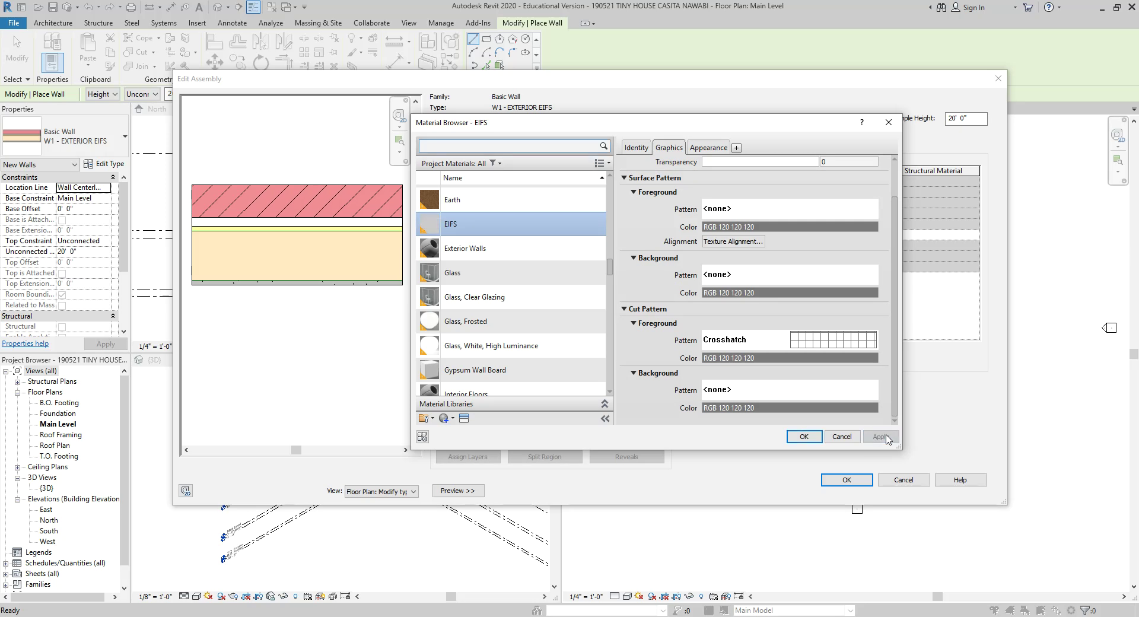
click(802, 438)
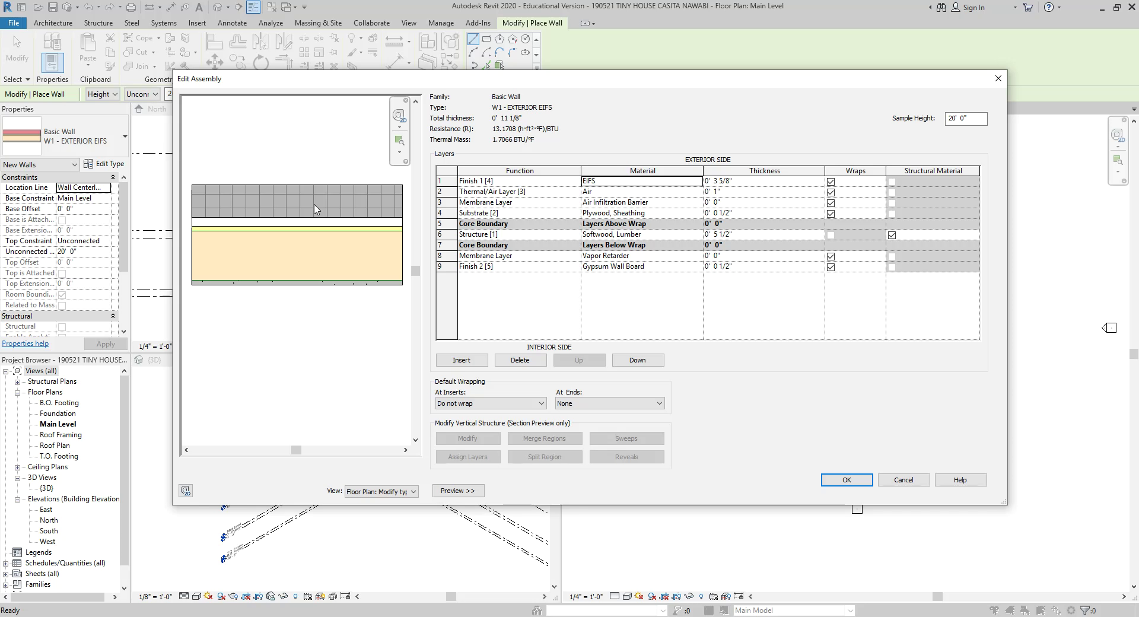
- Set the EIFS finish layer's thickness to 1 1/2" and the Air layer's thickness to 1/2"
click(740, 181)
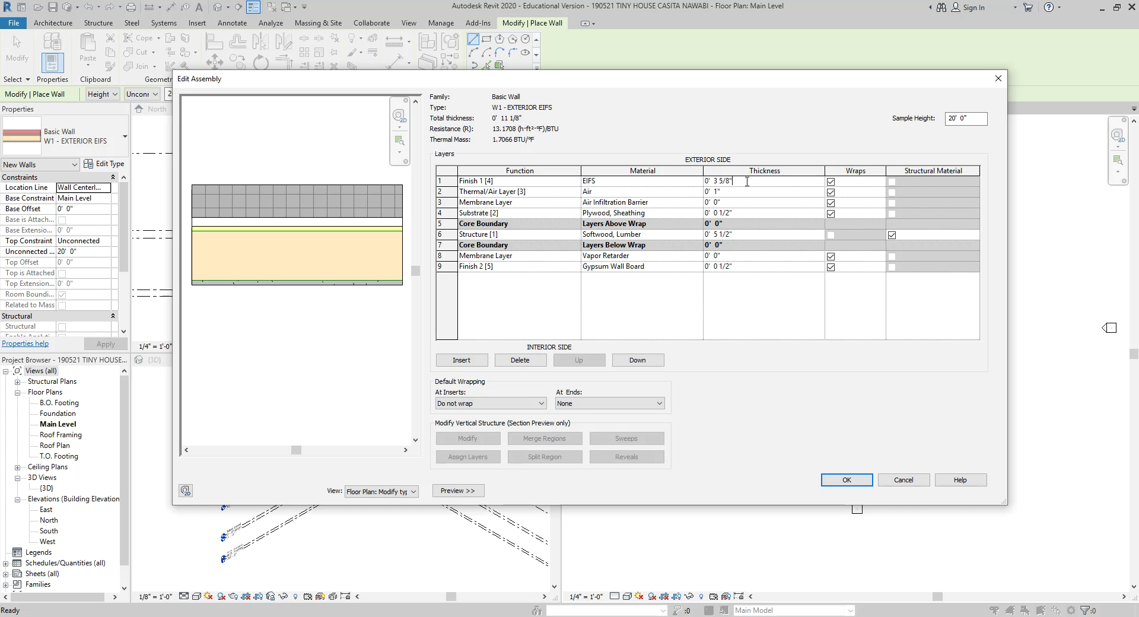
text(0 1.5)
click(751, 192)
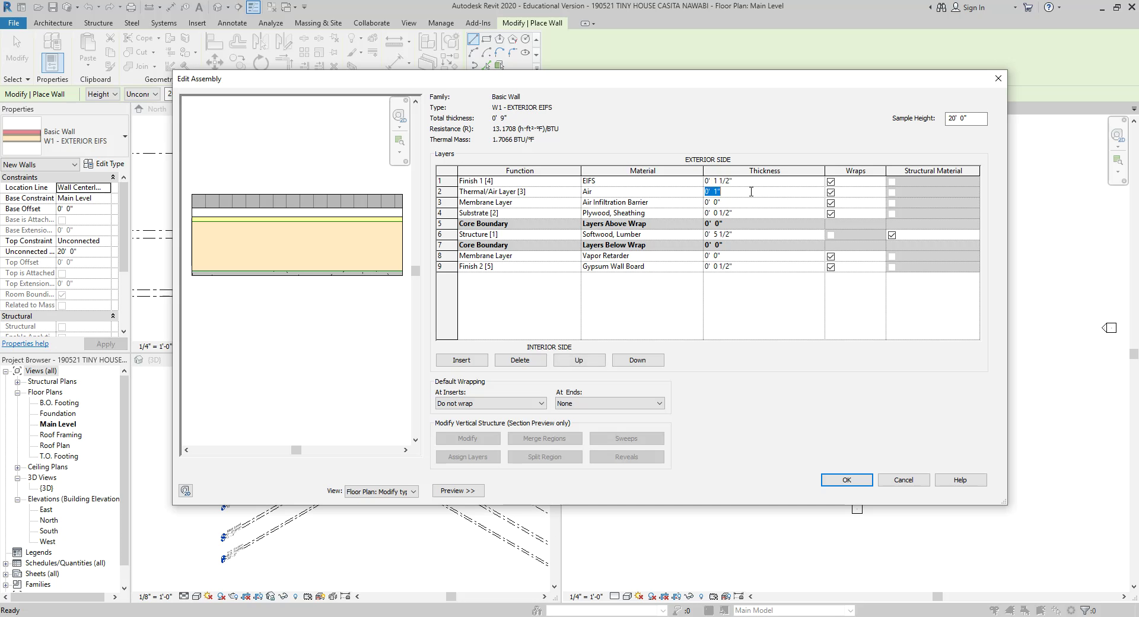
text(0 .5)
click(762, 203)
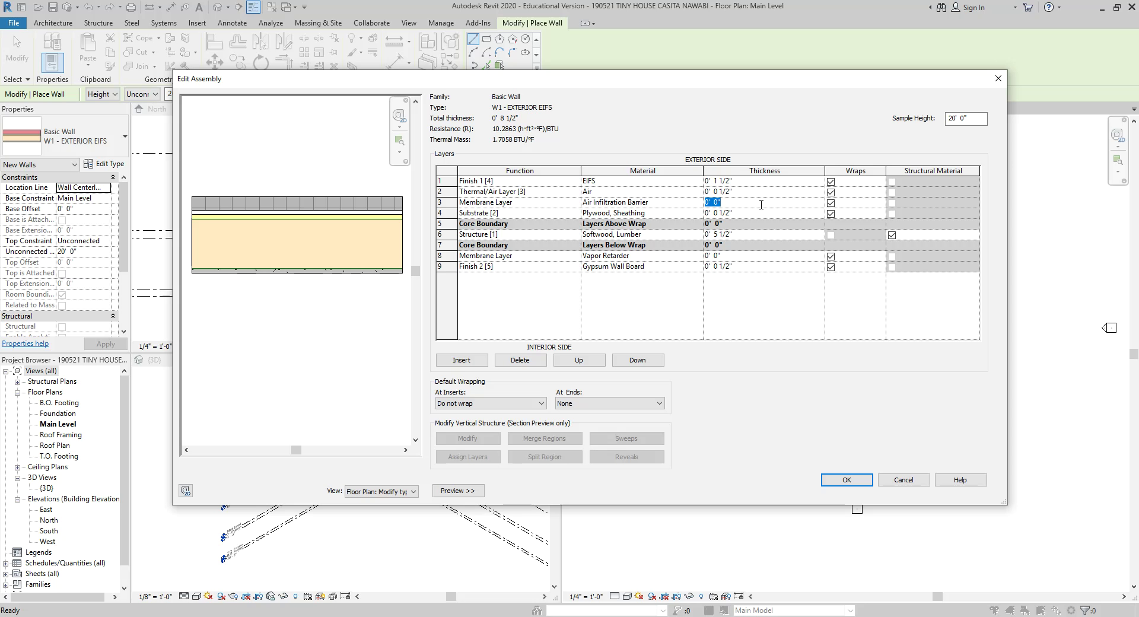
- Review the thicknesses of the remaining W1 - EXTERIOR EIFS layers and accept the wall's assembly and type properties
click(761, 214)
click(761, 235)
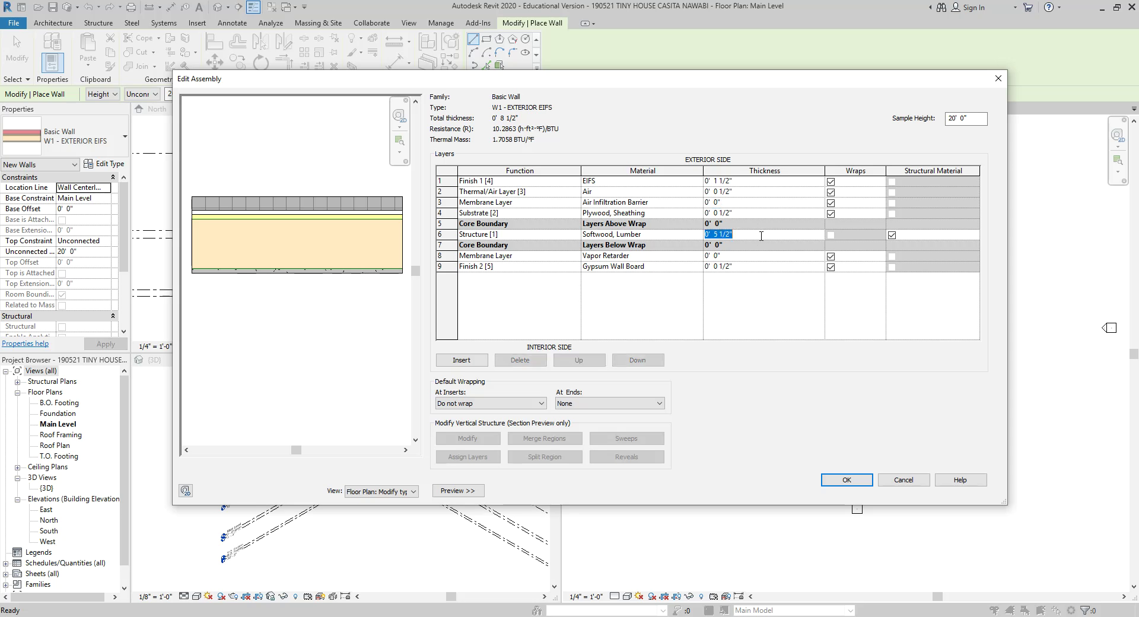
click(762, 277)
click(843, 482)
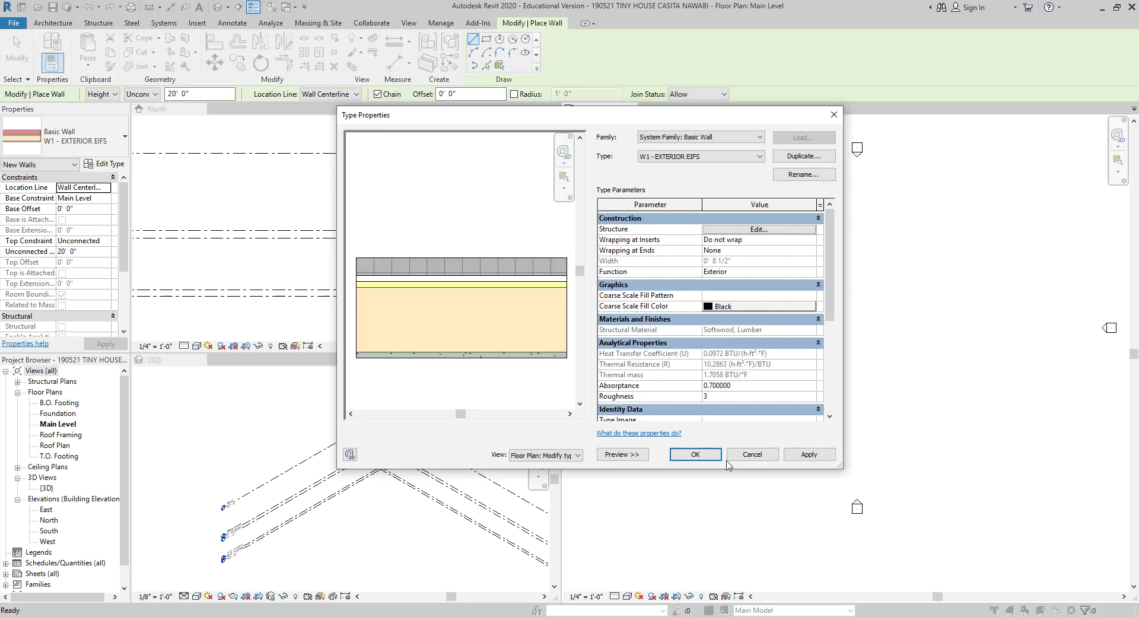
click(696, 455)
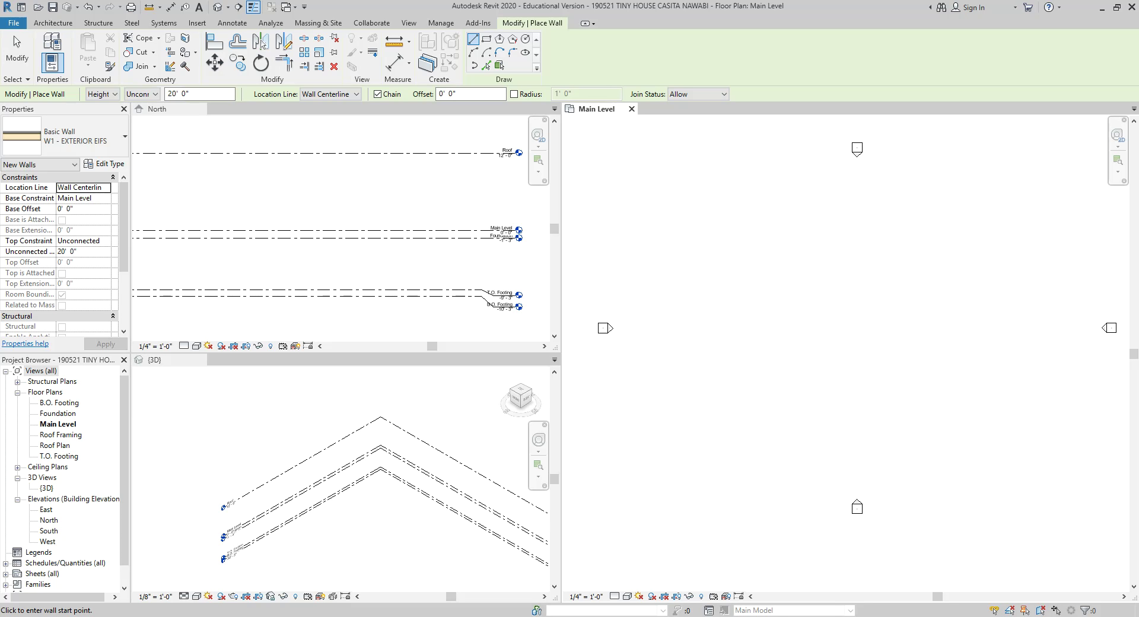
- Choose Interior - 4 1/2" Partition as the current basic wall type
mouse_move(188, 616)
click(82, 148)
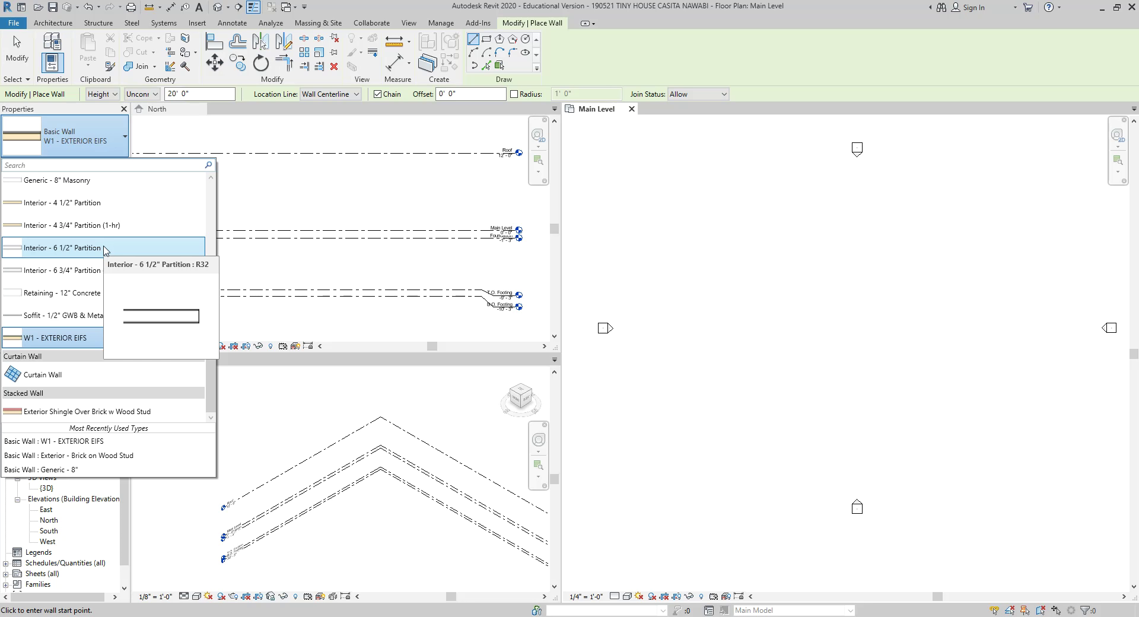
scroll(126, 252, up, 1)
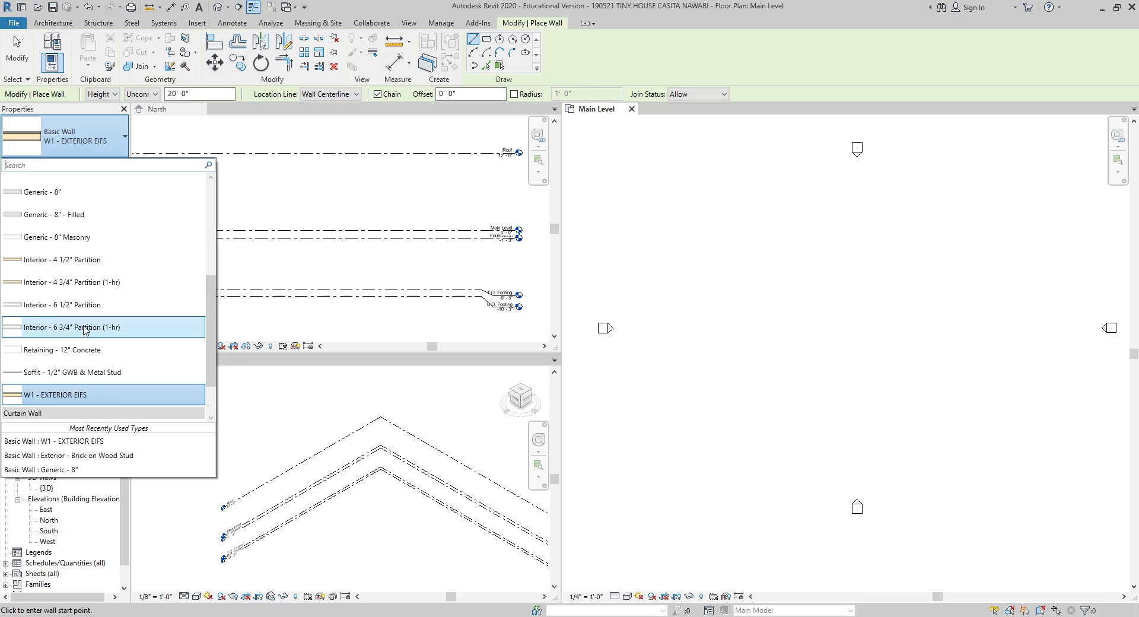
click(87, 262)
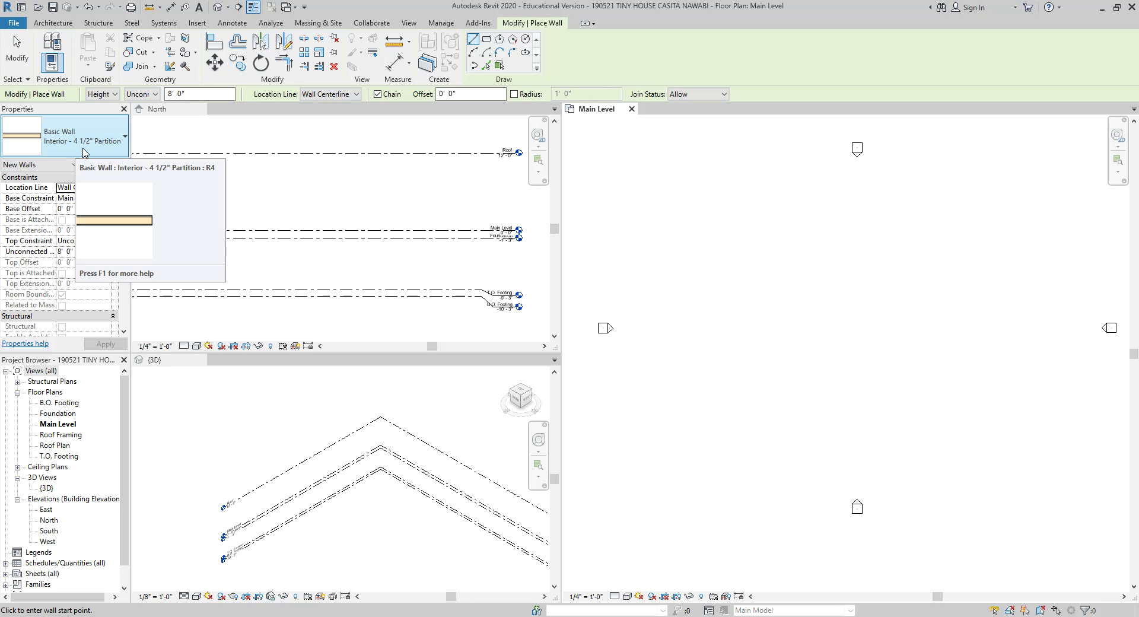
- Duplicate the Interior - 4 1/2" Partition wall type under the name W3 - INTERIOR
click(108, 167)
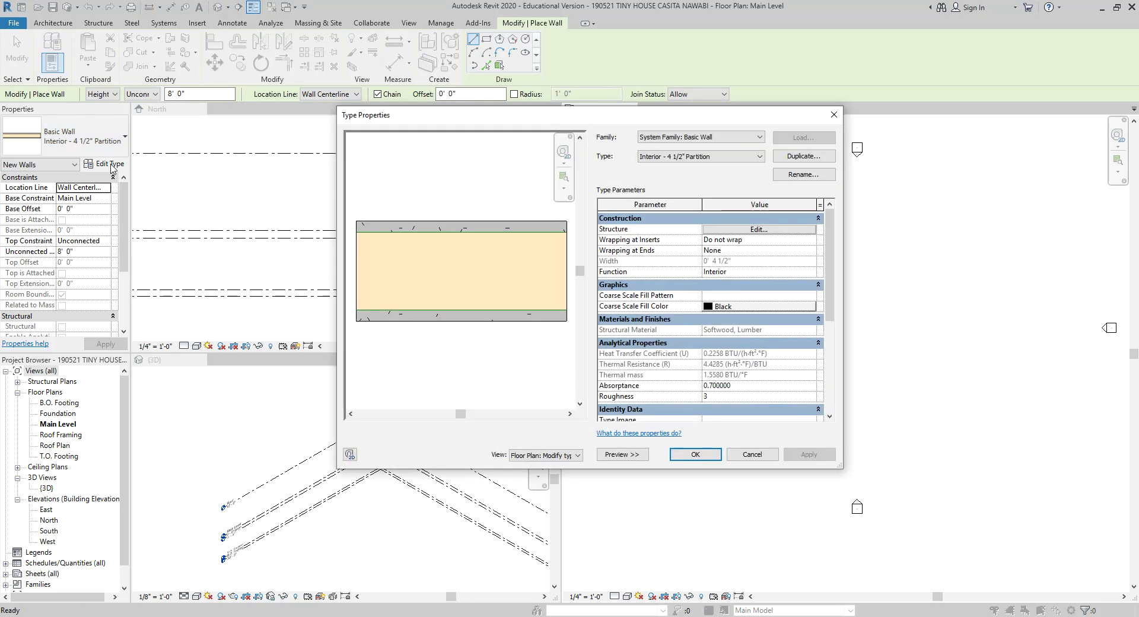
drag(613, 115, 406, 114)
drag(631, 454, 778, 500)
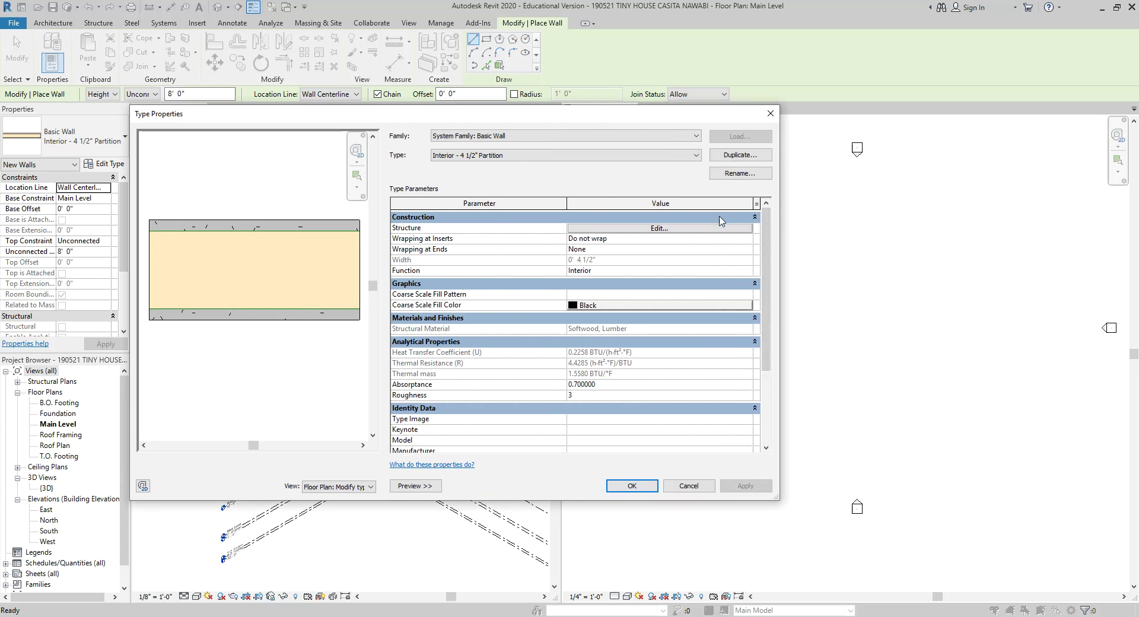
click(739, 157)
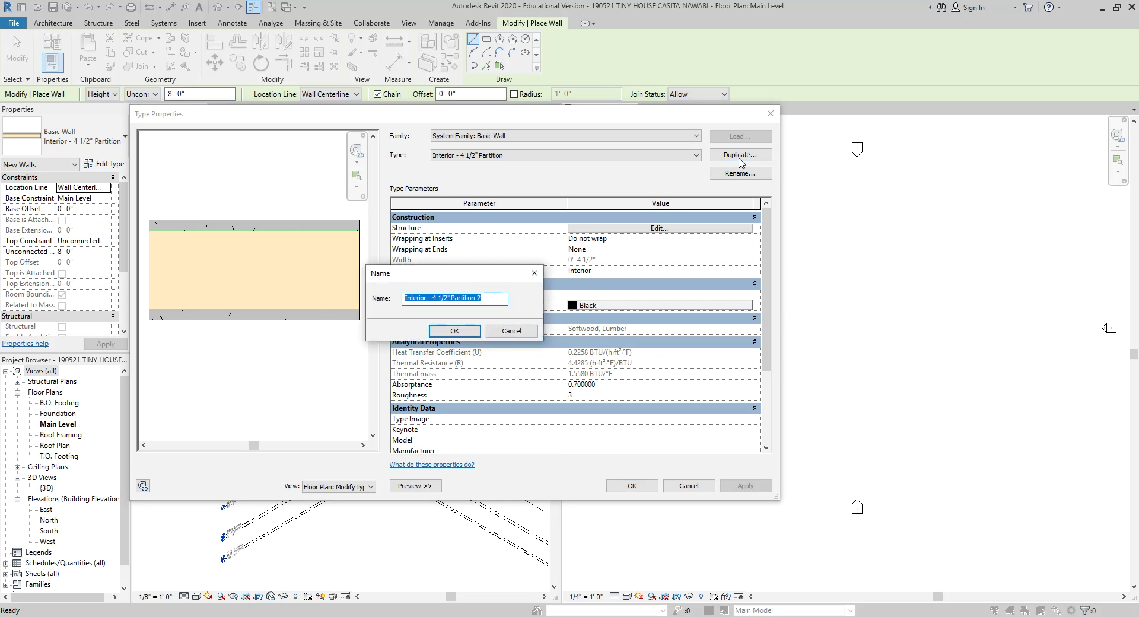
text(W)
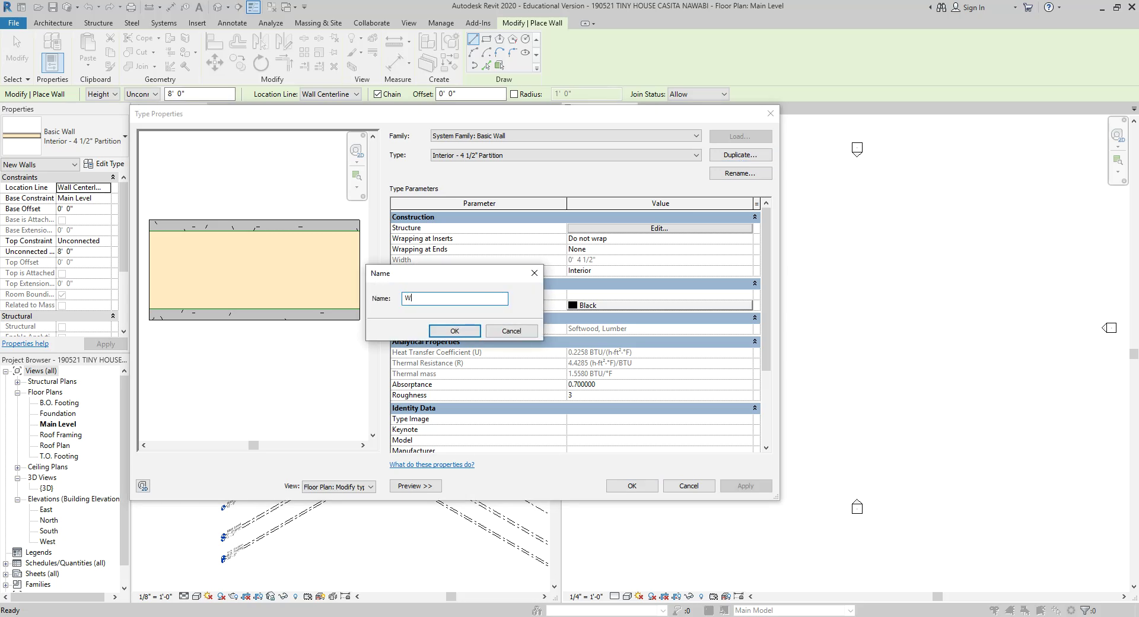
text(3 - INTERIOR)
click(449, 333)
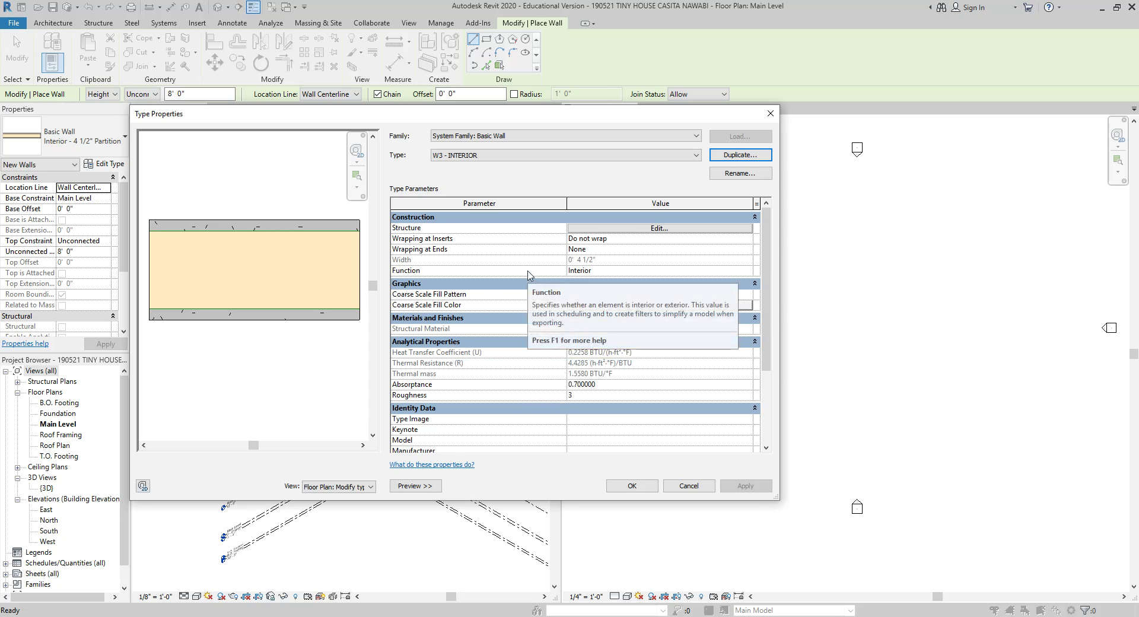
- Check the structure layer's thickness in the W3 - INTERIOR assembly and accept the new wall type
click(627, 229)
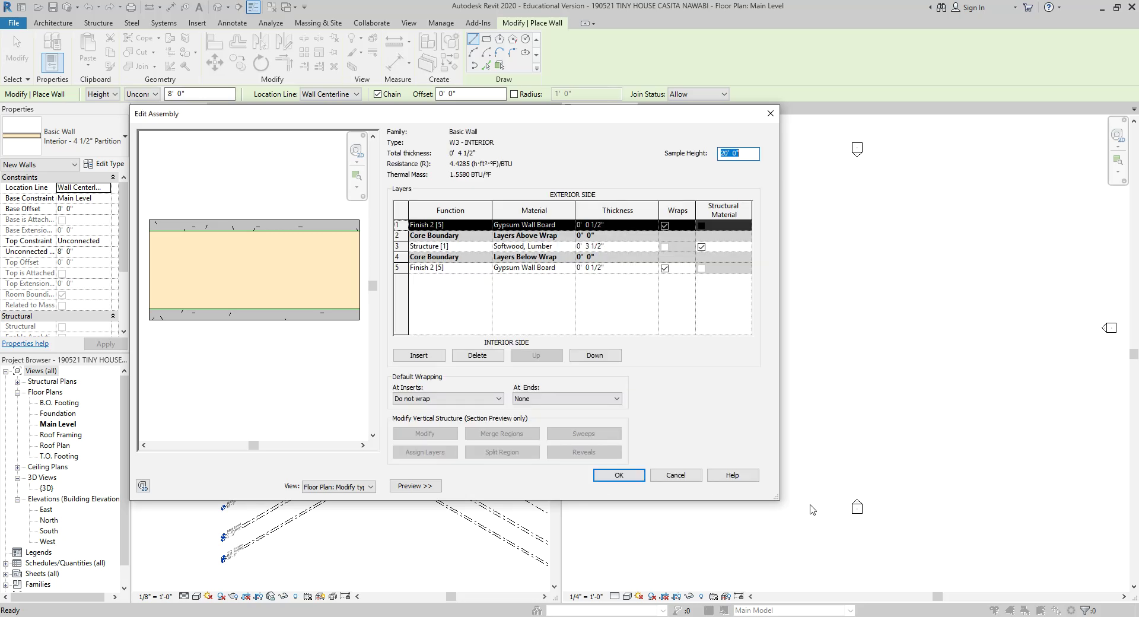
drag(779, 498, 860, 499)
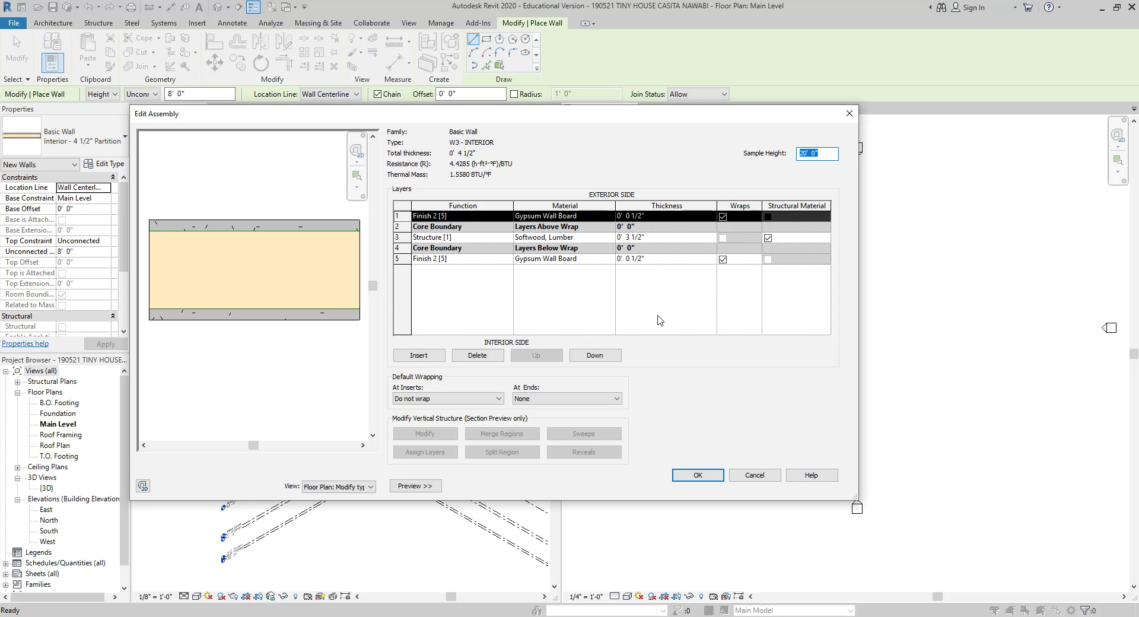
click(652, 237)
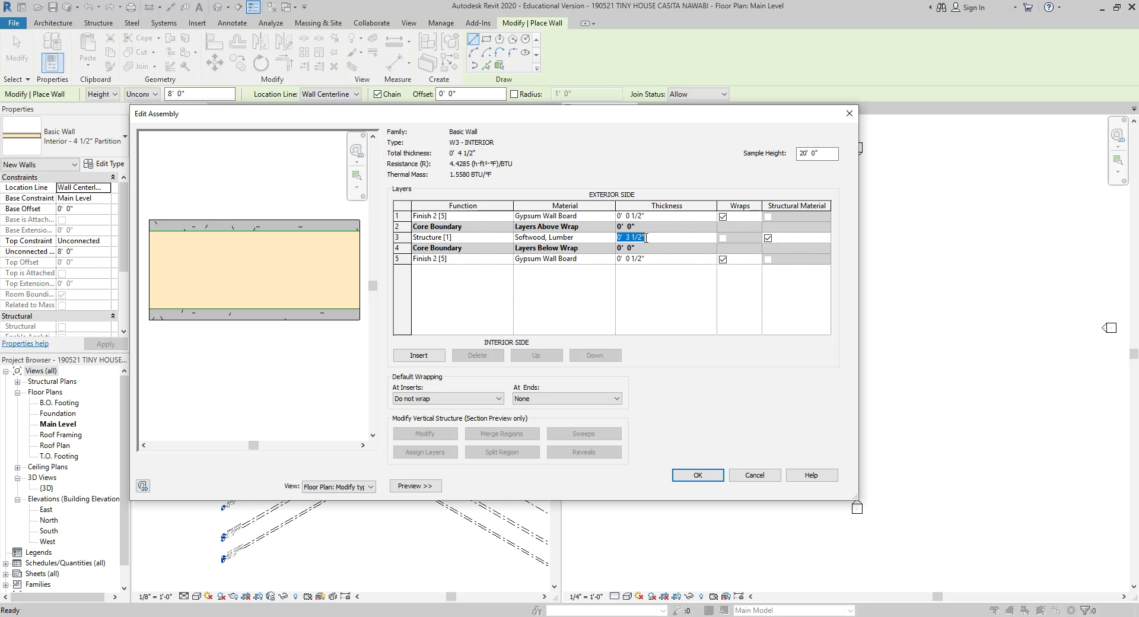
click(706, 476)
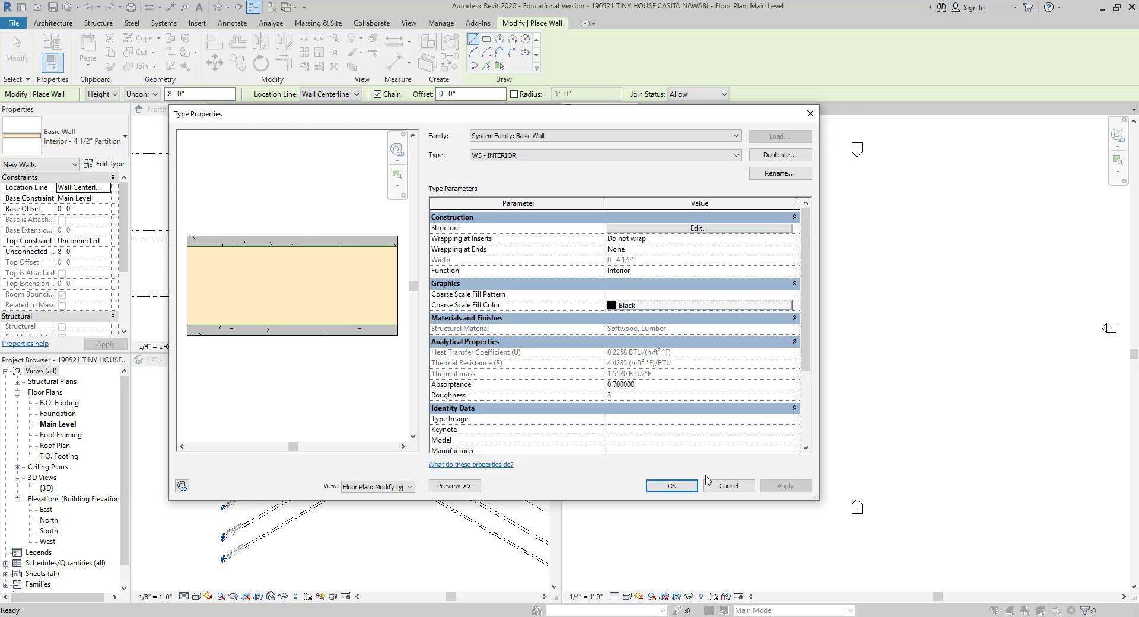
click(692, 482)
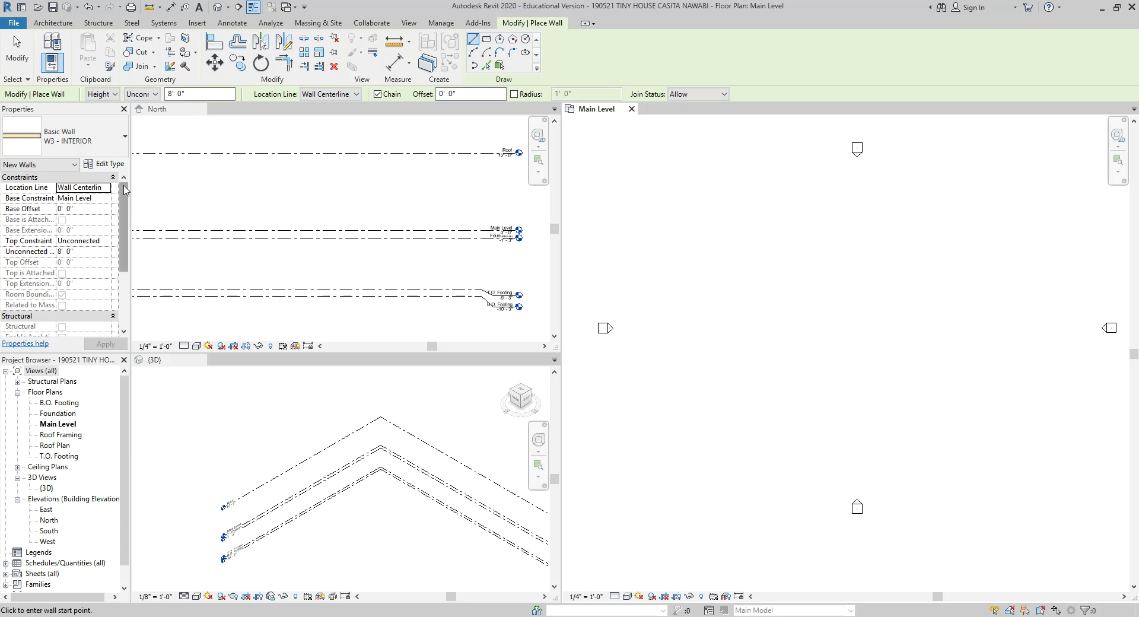
- Duplicate the W3 - INTERIOR type as W2 - INTERIOR (WET OR STRUCTURAL) and open its layer structure for editing
click(121, 165)
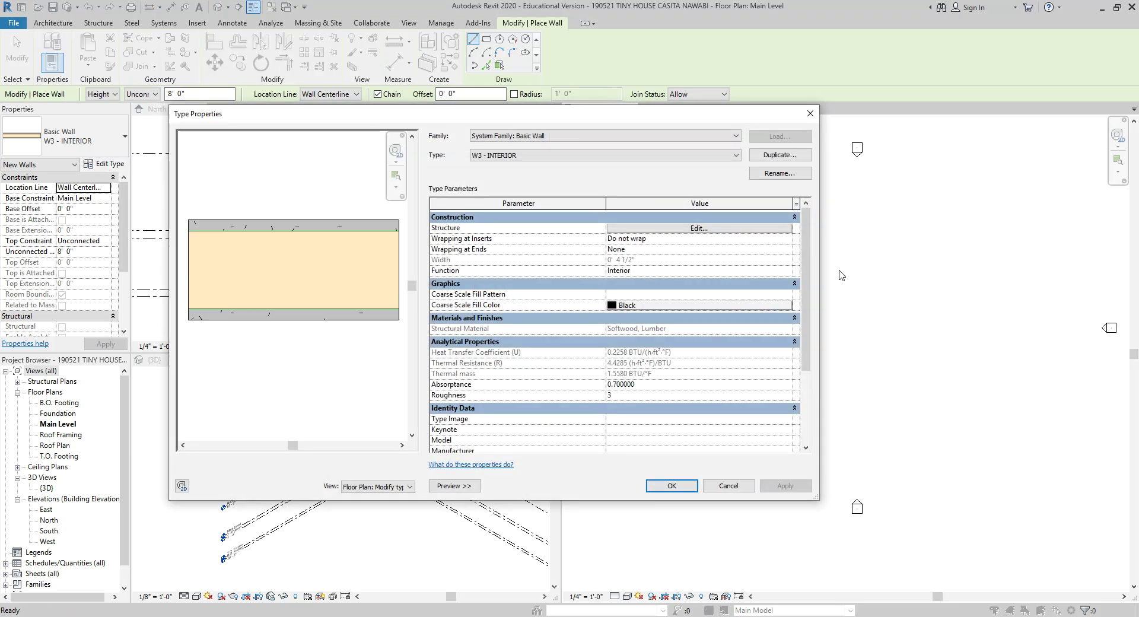
click(780, 155)
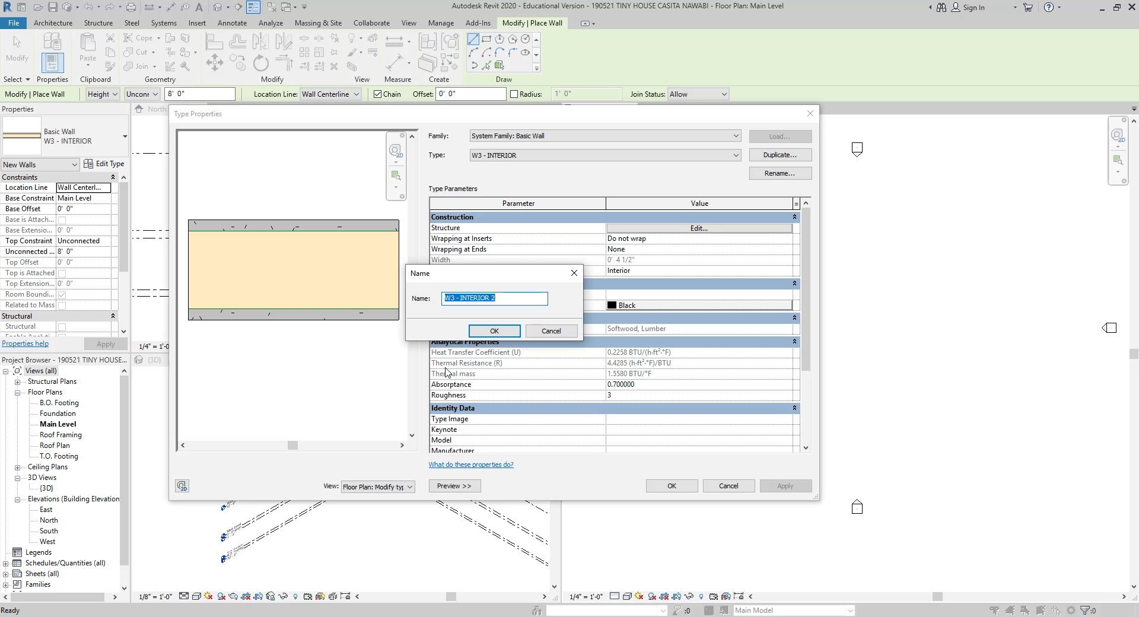
text(W)
text(2 - INTERIOR)
text( (WET OR STRUC)
text(TURAL))
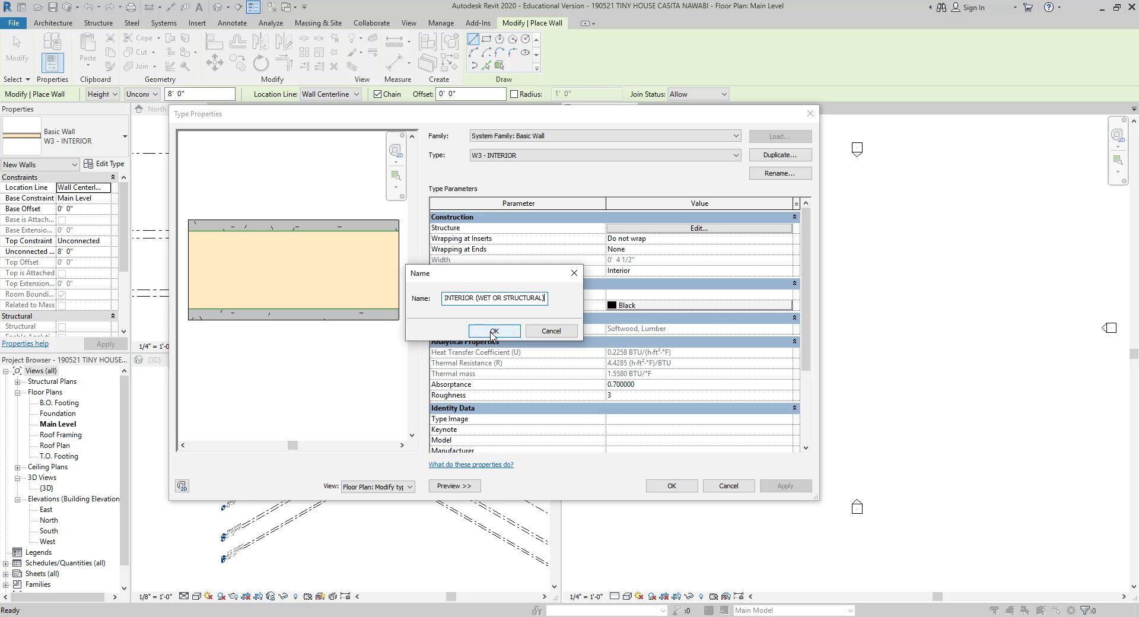
click(492, 332)
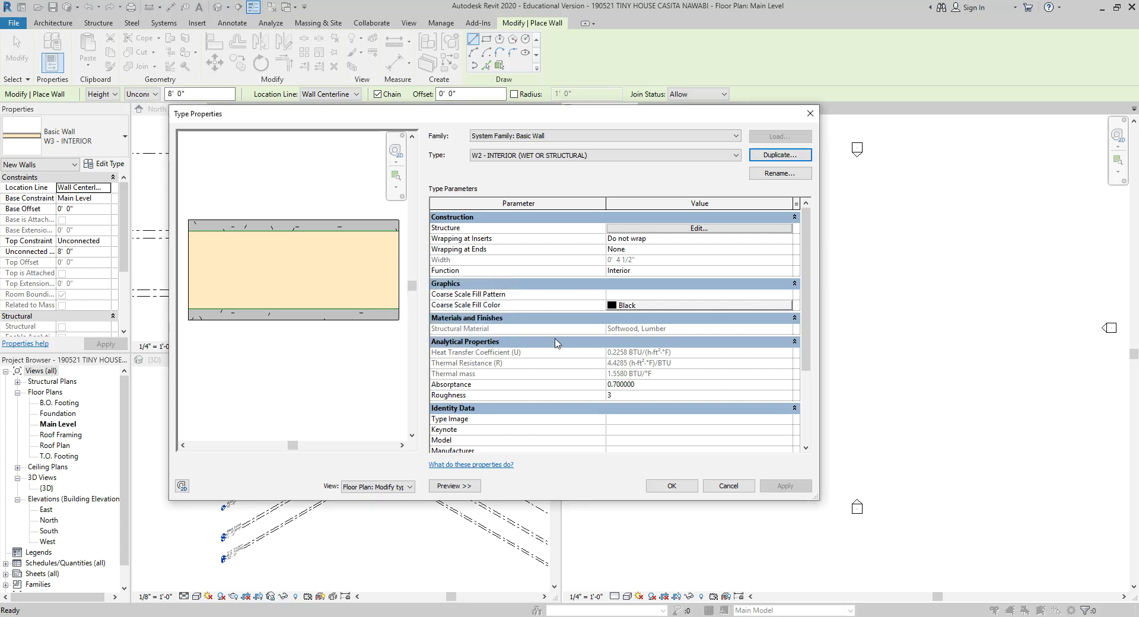
click(670, 229)
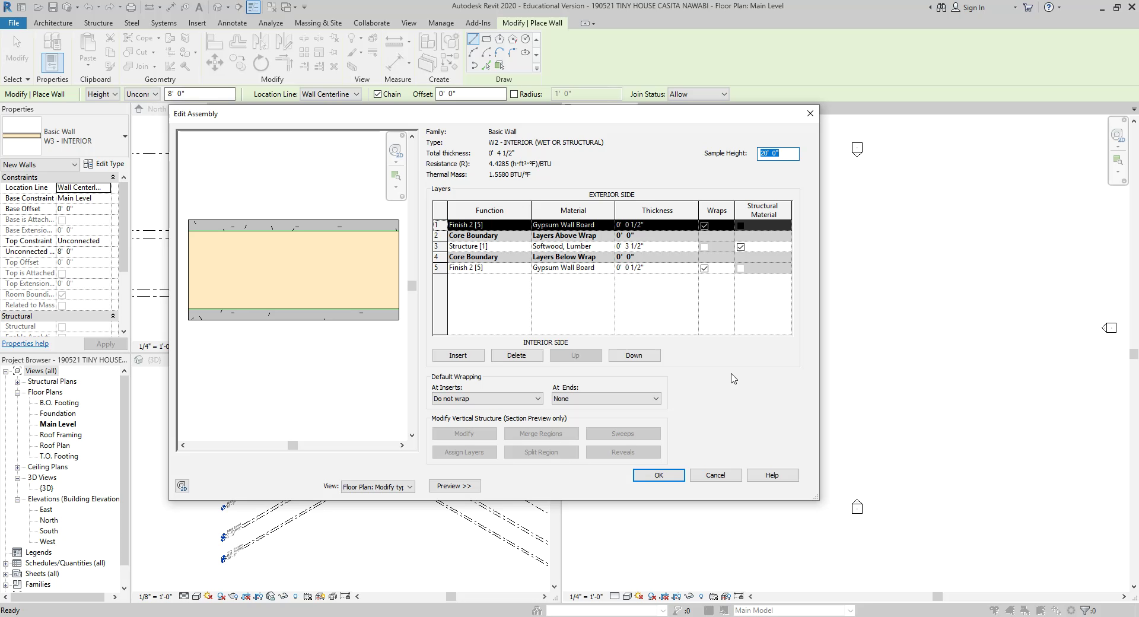
click(659, 248)
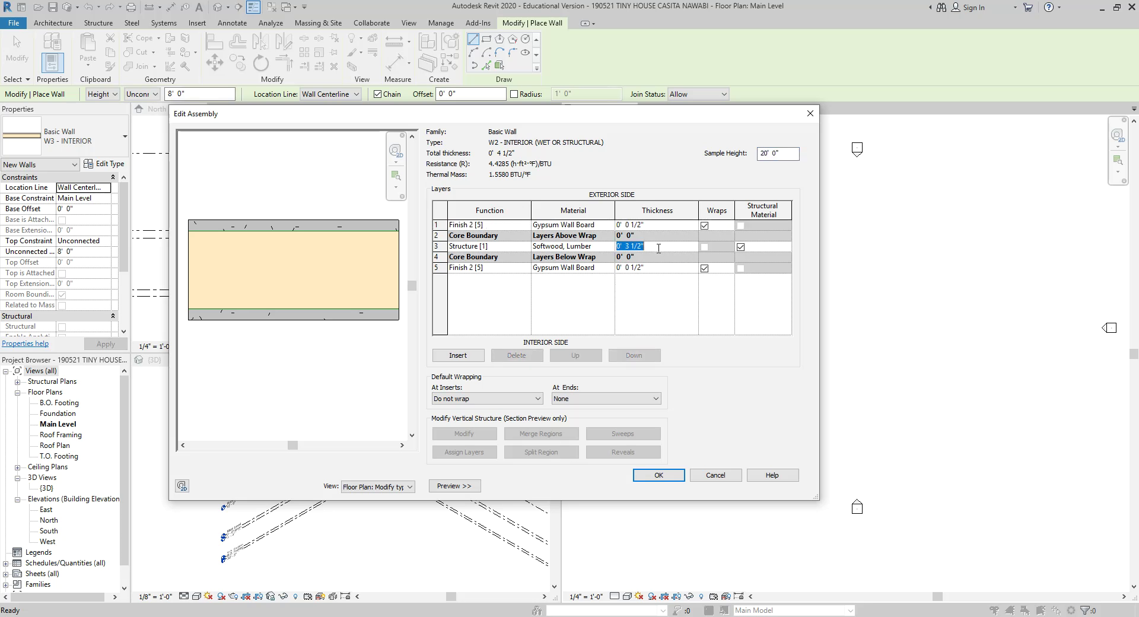
text(4 6)
click(667, 267)
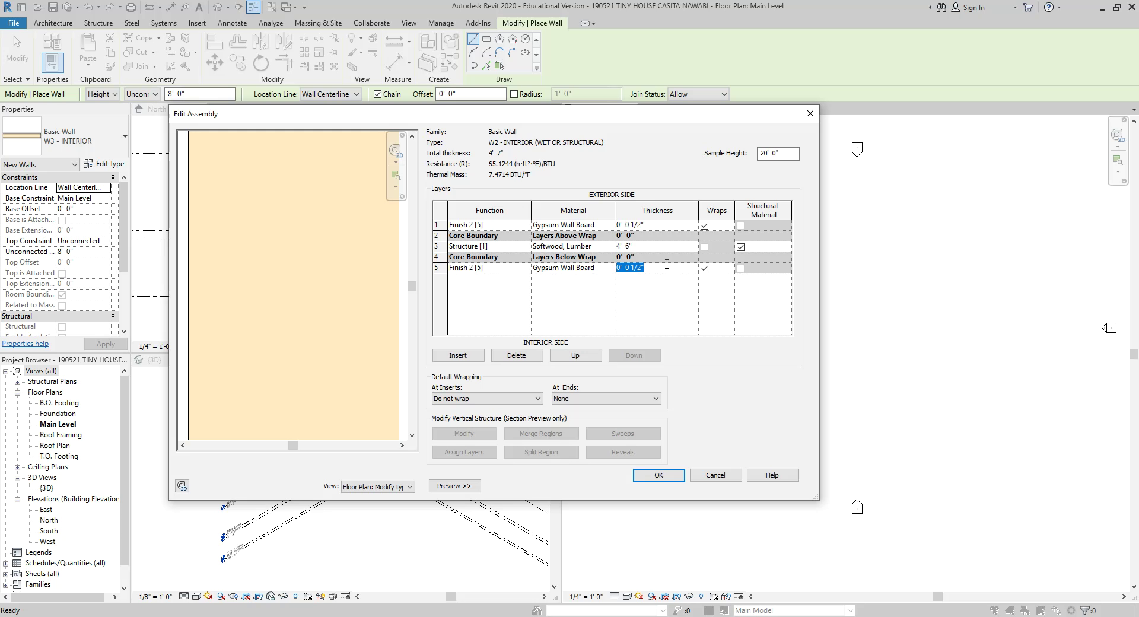
drag(412, 286, 421, 138)
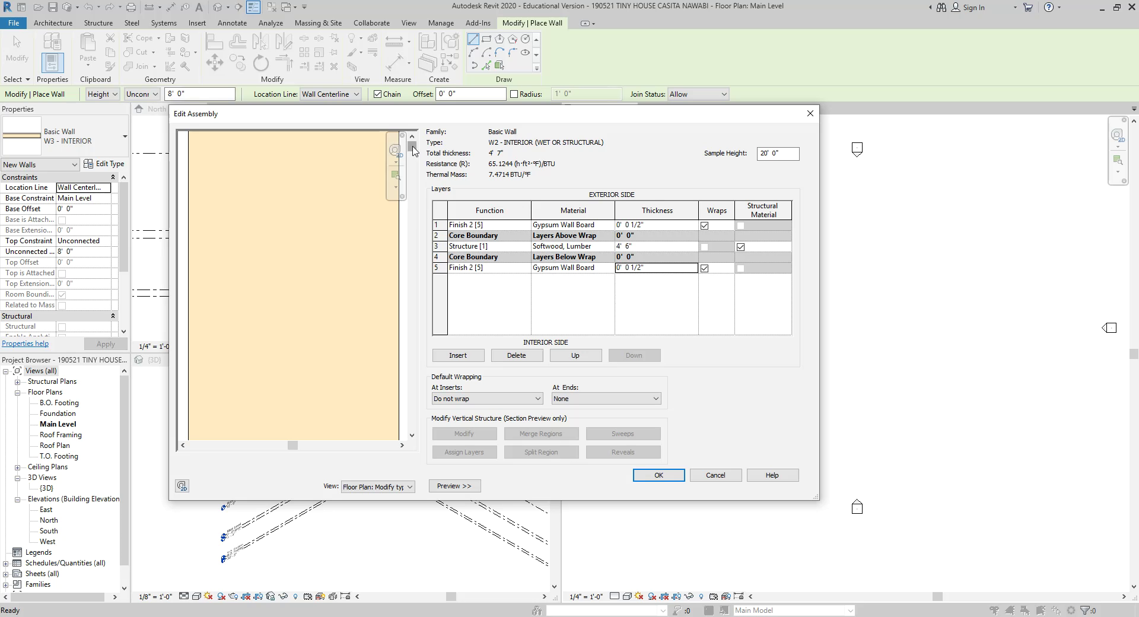
click(650, 249)
click(650, 247)
text(5' 6")
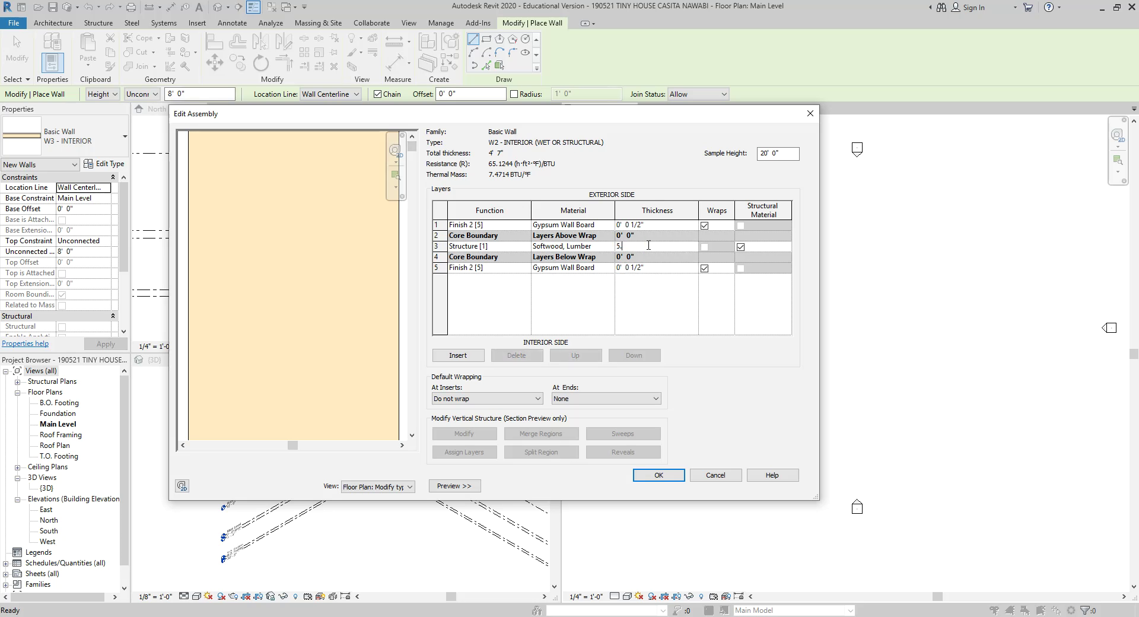
key(Tab)
- Set the W2 wall's Softwood, Lumber structure layer to 5 1/2" thick and accept the assembly and type properties
click(656, 247)
text(5 1/2")
click(654, 268)
click(654, 266)
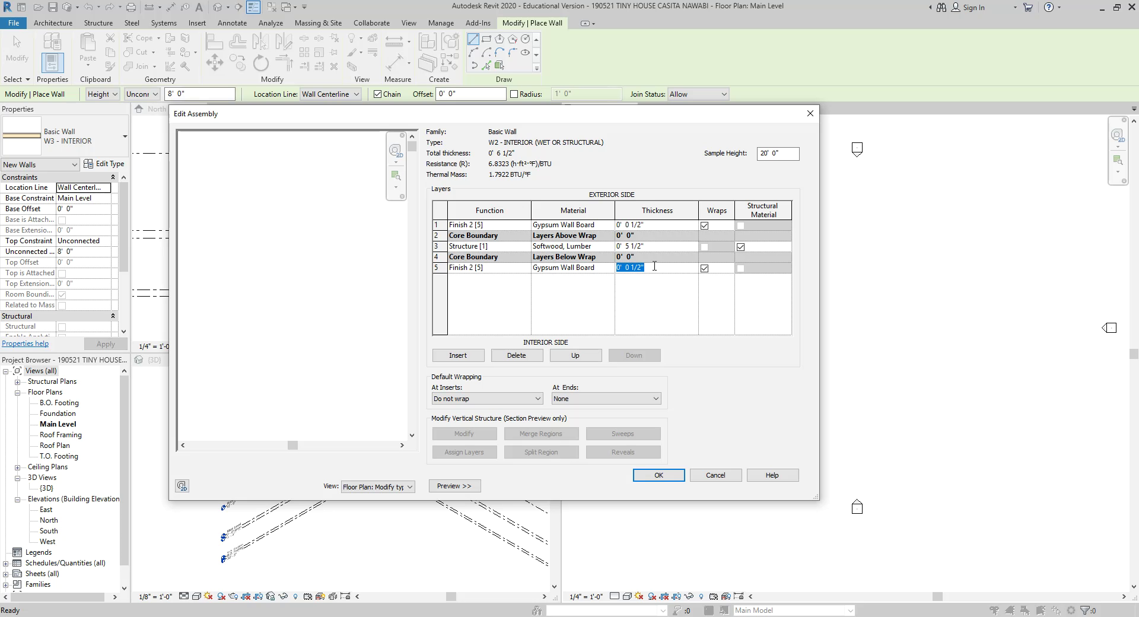
click(360, 350)
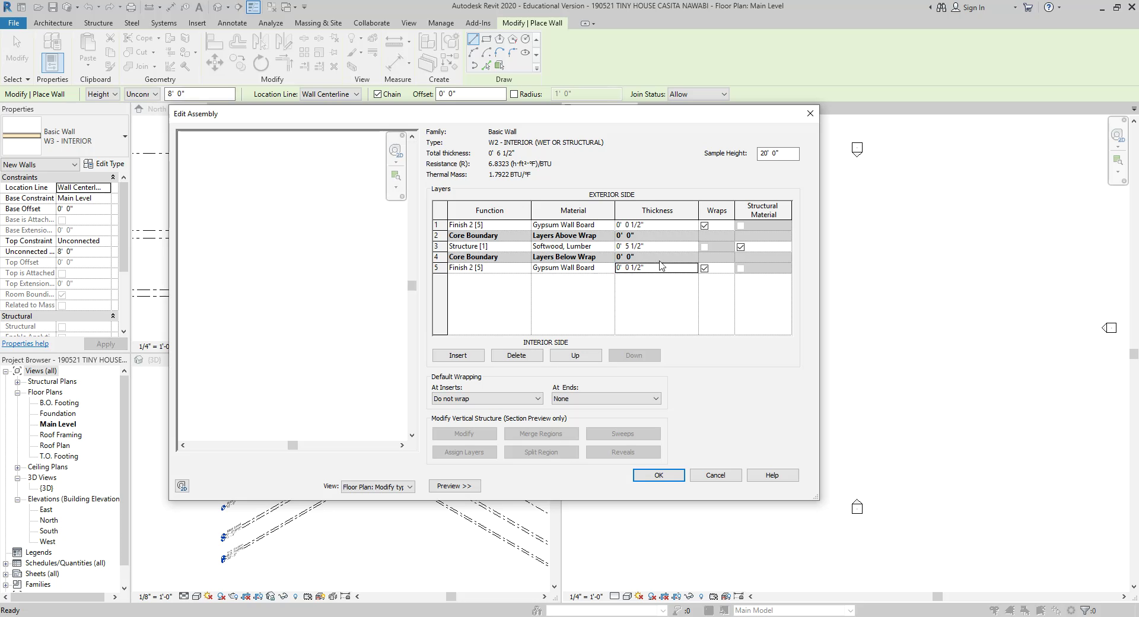
click(659, 475)
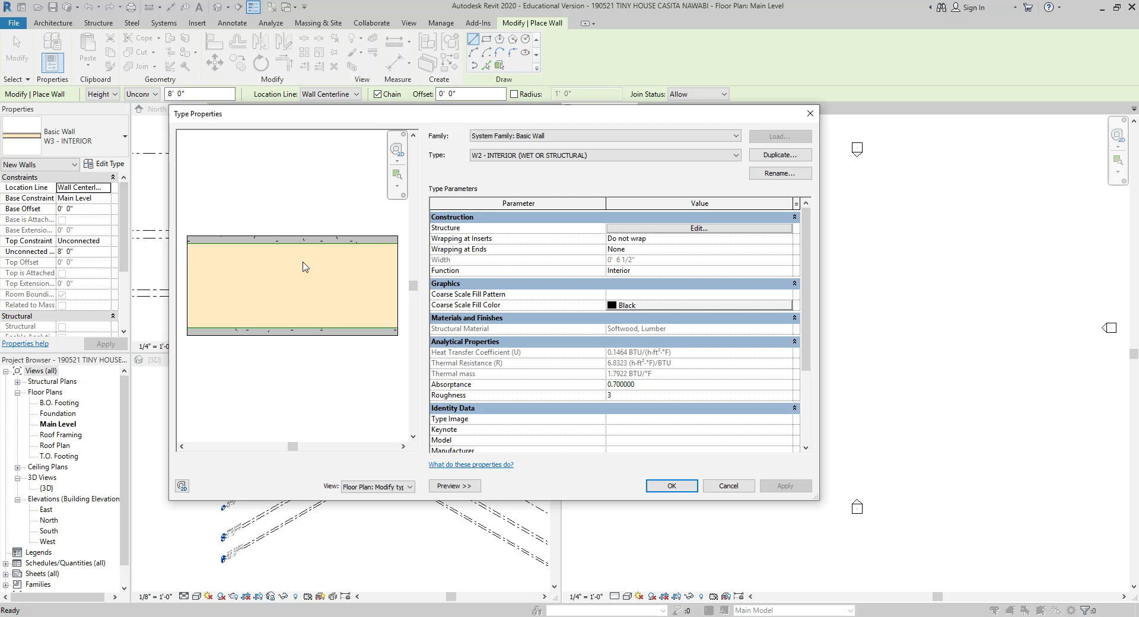
click(682, 487)
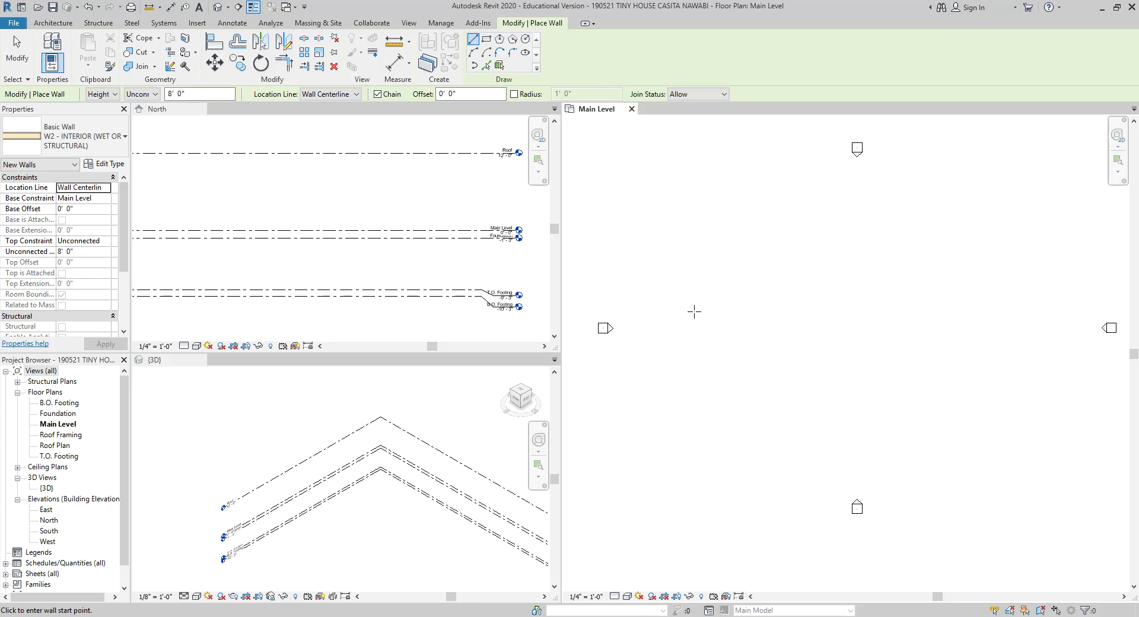
- Switch to the browser to examine the modern casita floor plan's wall layout and return to Revit
mouse_move(188, 616)
click(240, 594)
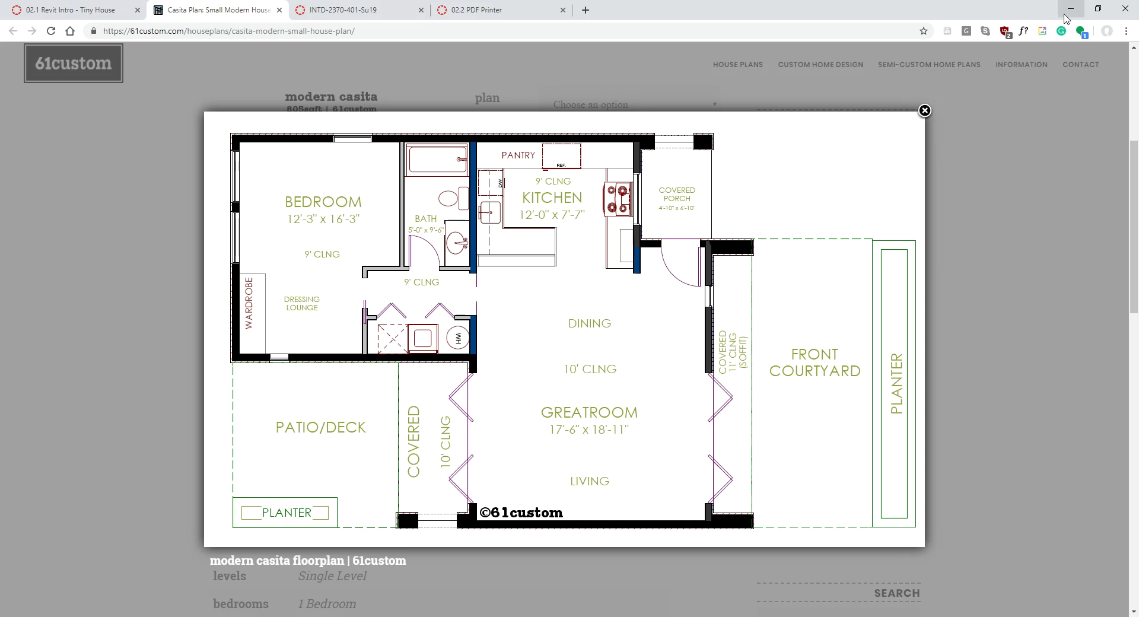
click(1071, 9)
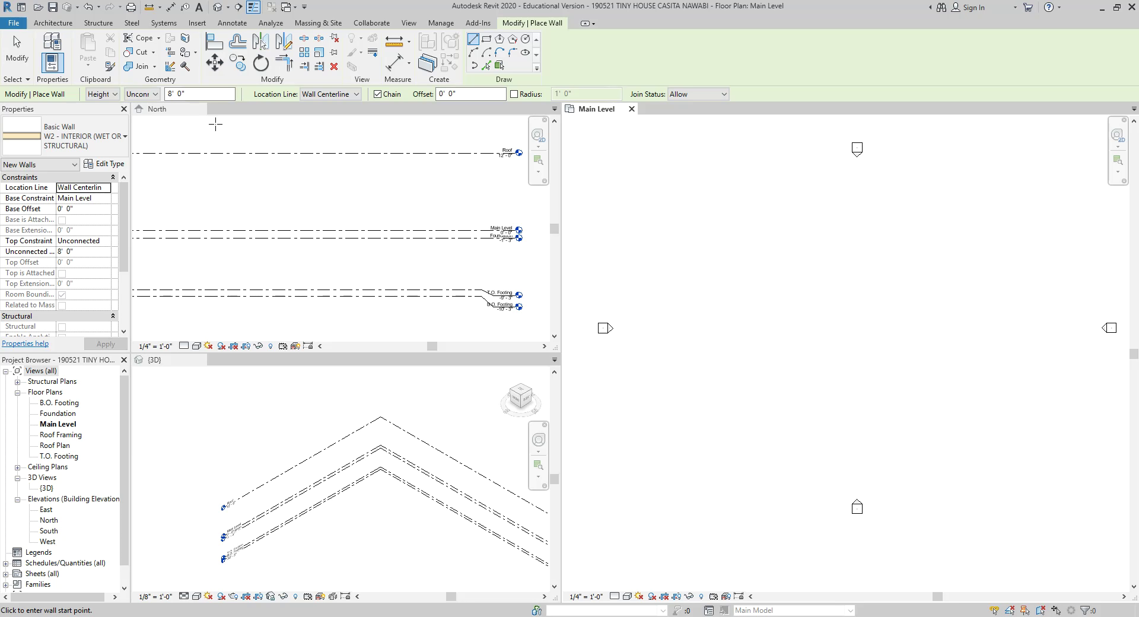
- Make W1 - EXTERIOR EIFS the current wall type and set its height to reach the Roof level
click(121, 148)
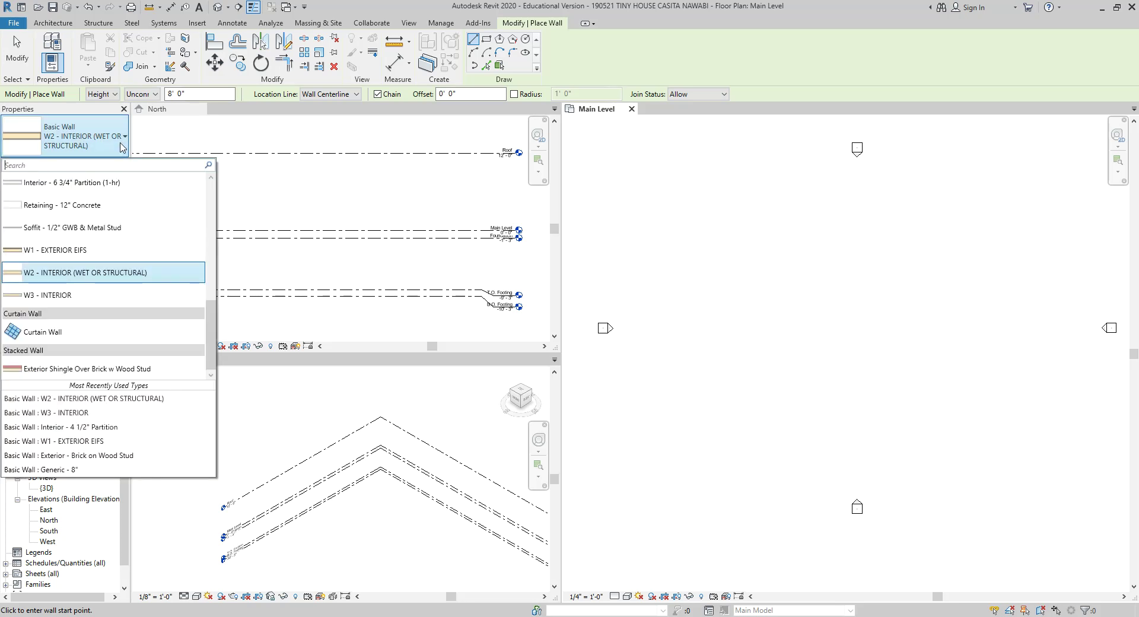
click(104, 251)
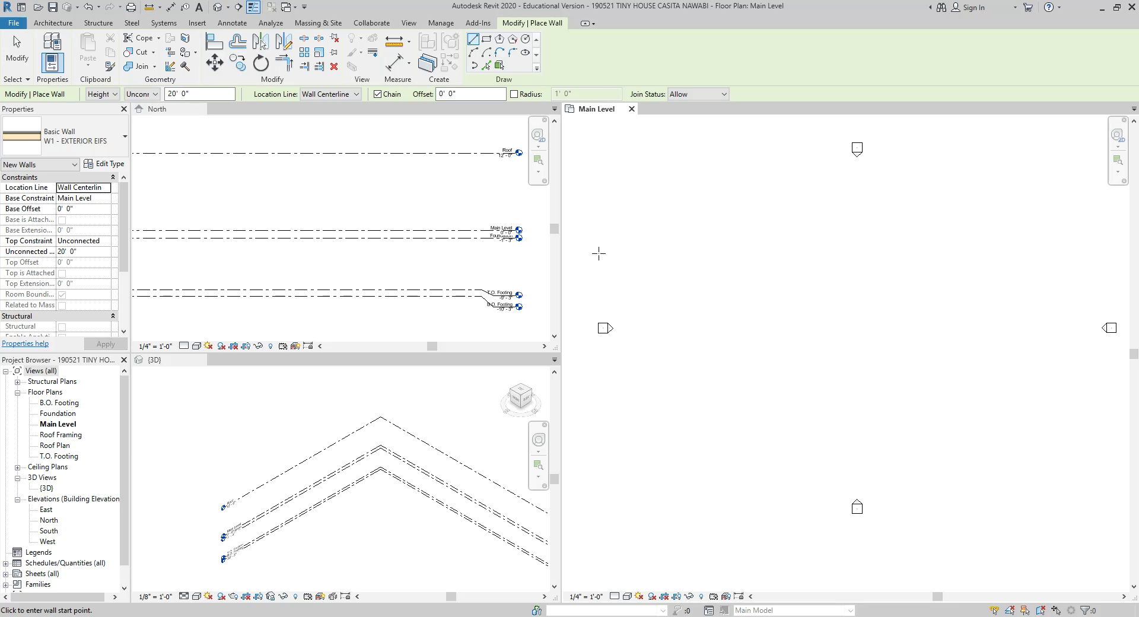
click(146, 96)
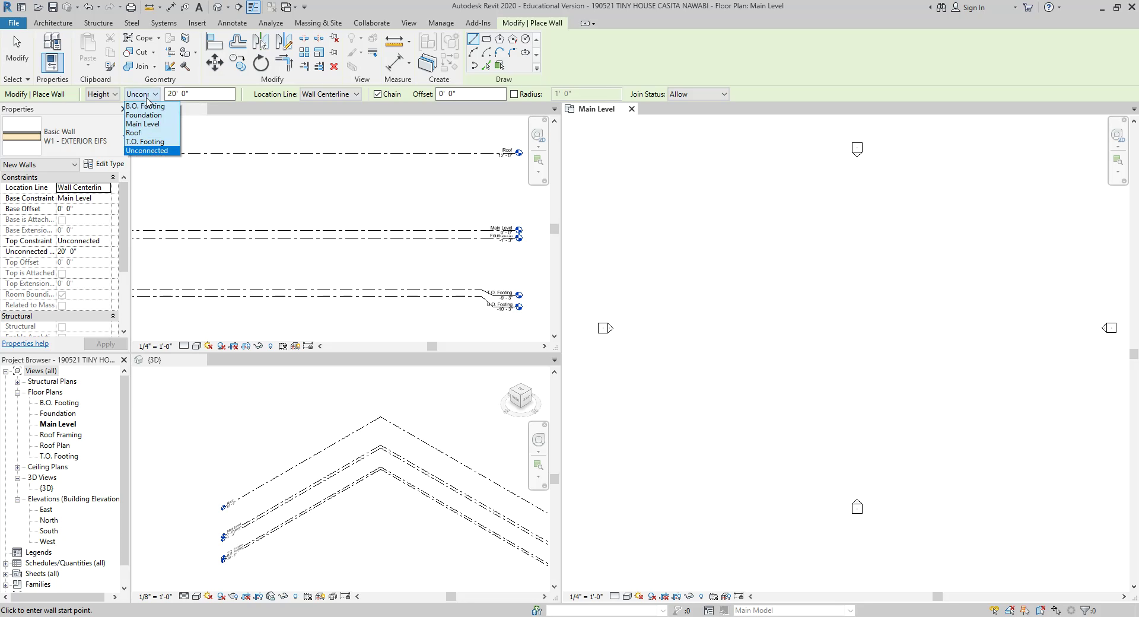
click(144, 134)
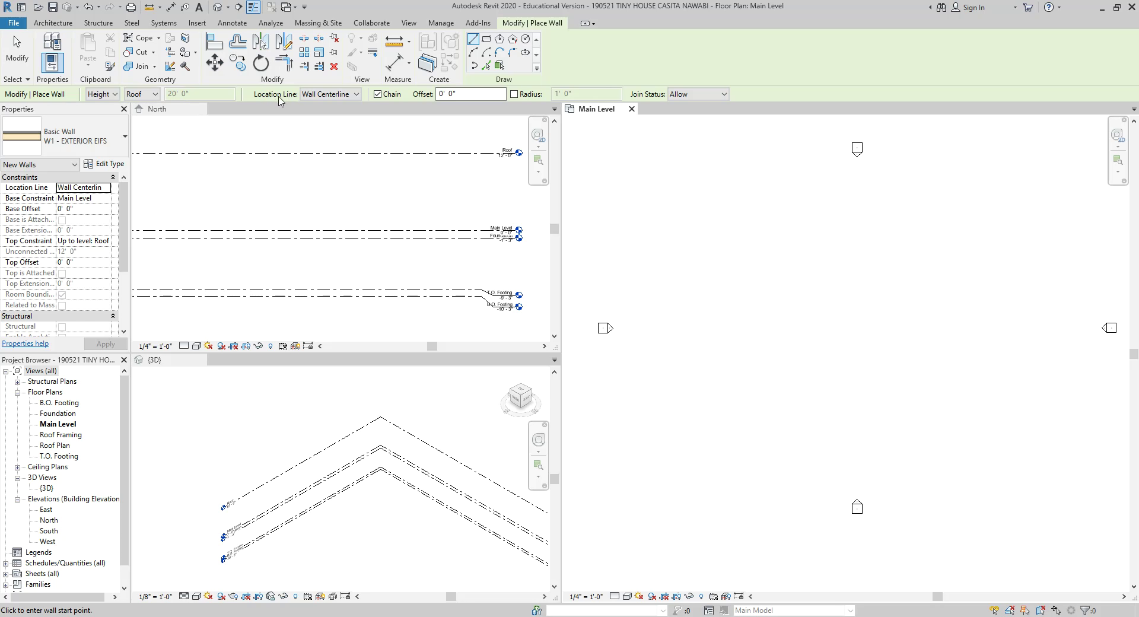
- Set the new walls' location line to Finish Face: Interior and consult the casita floor plan's room dimensions in the browser
click(352, 96)
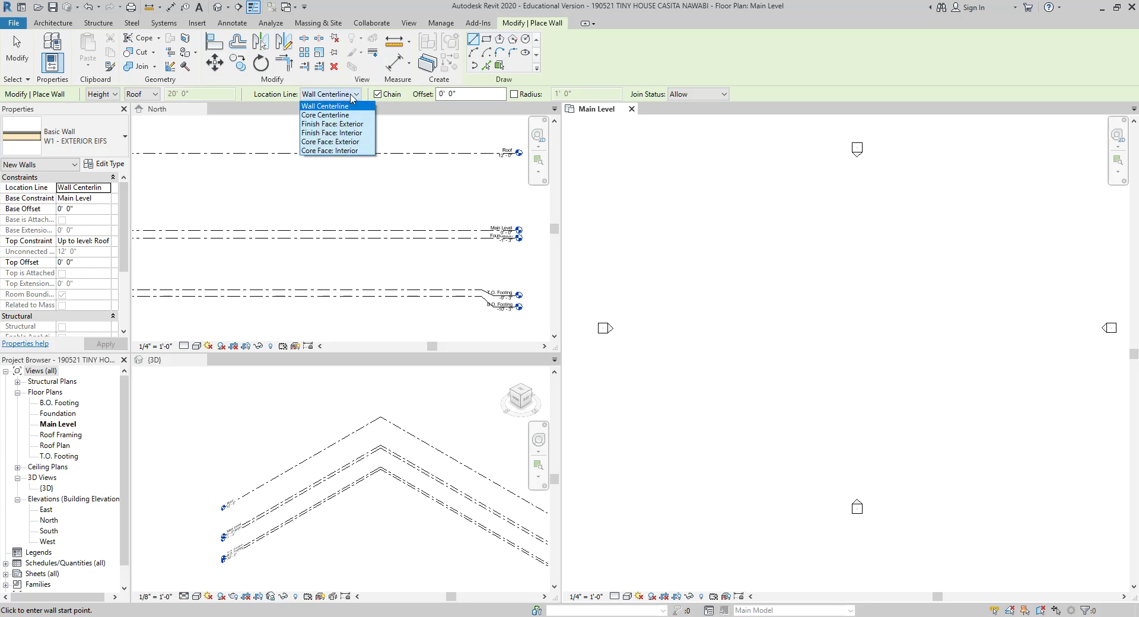
click(355, 133)
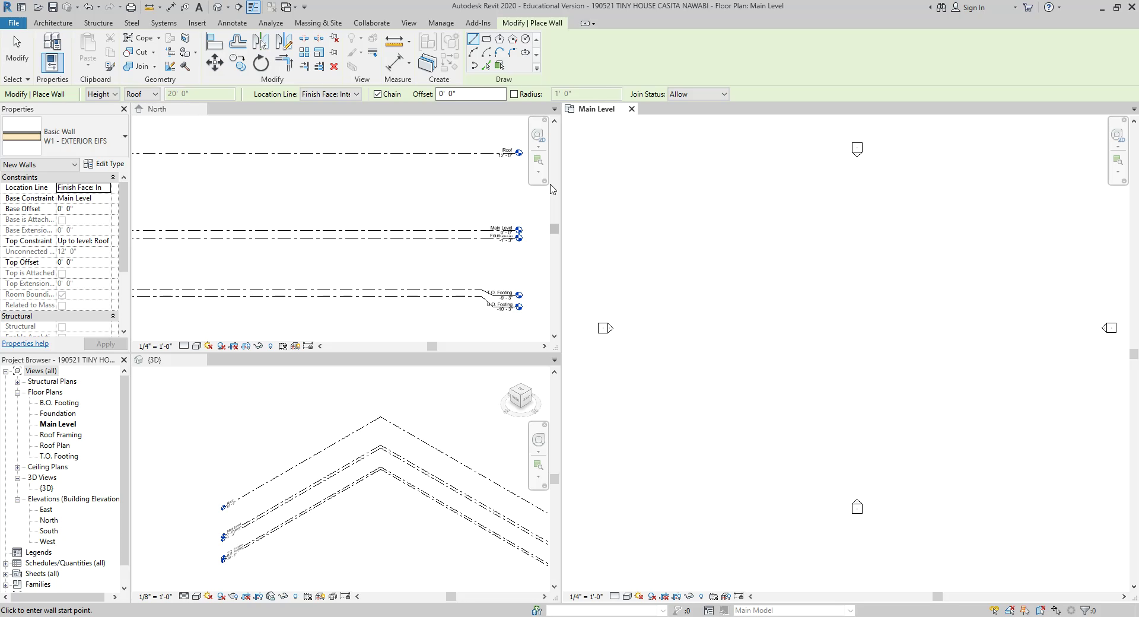
mouse_move(189, 616)
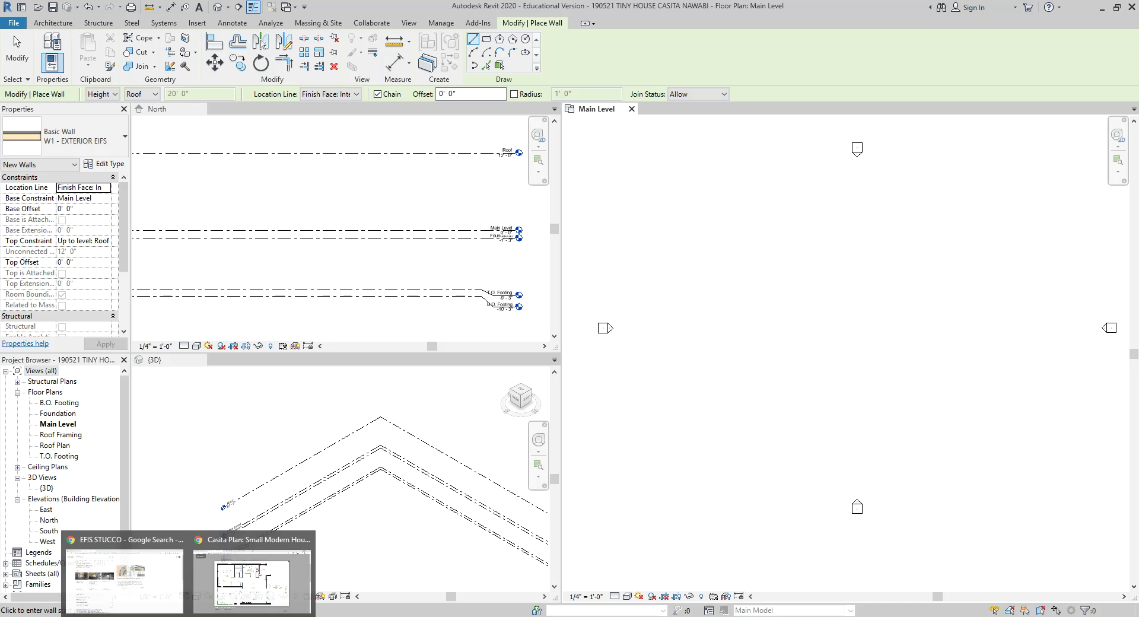
click(233, 592)
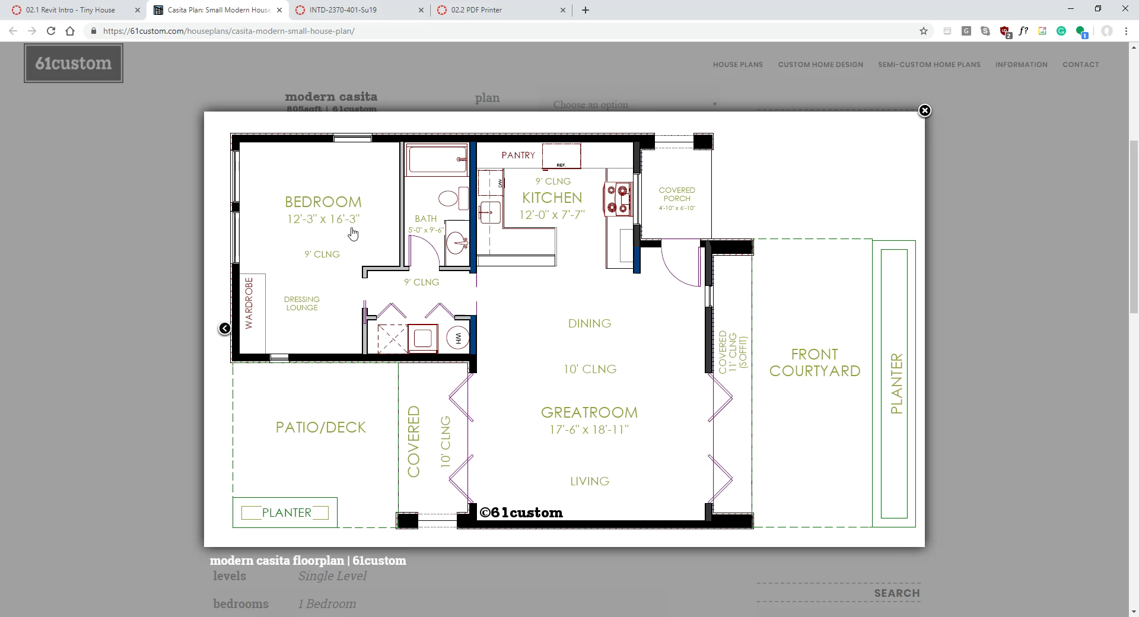
key(alt+Tab)
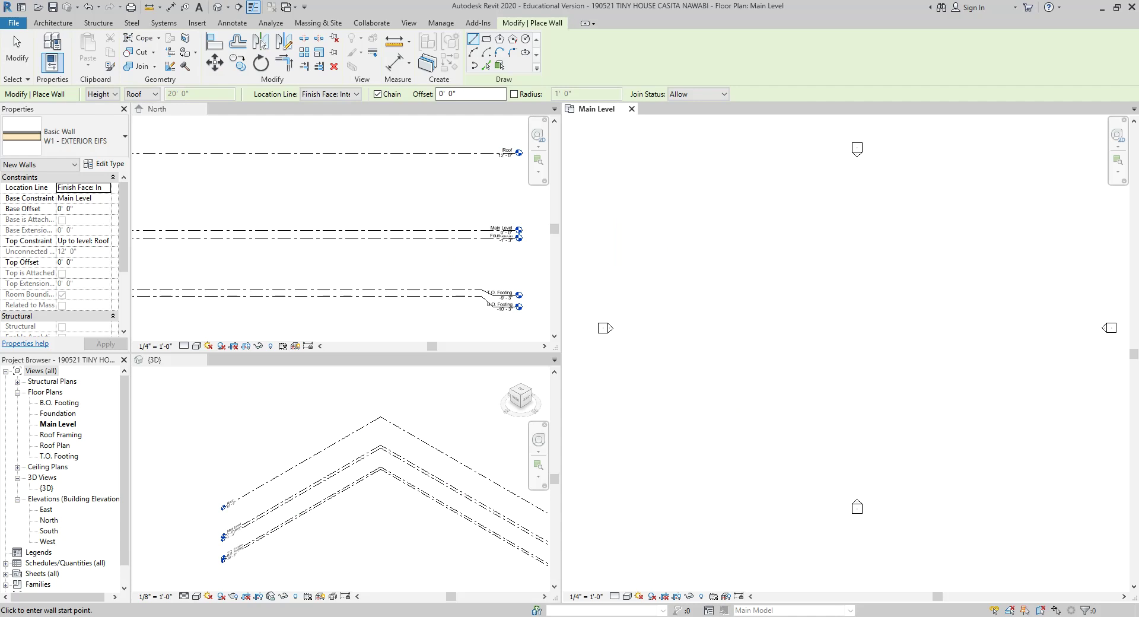
- Widen the Main Level floor plan view and fit its contents within the enlarged area
drag(561, 264, 450, 264)
key(z)
key(f)
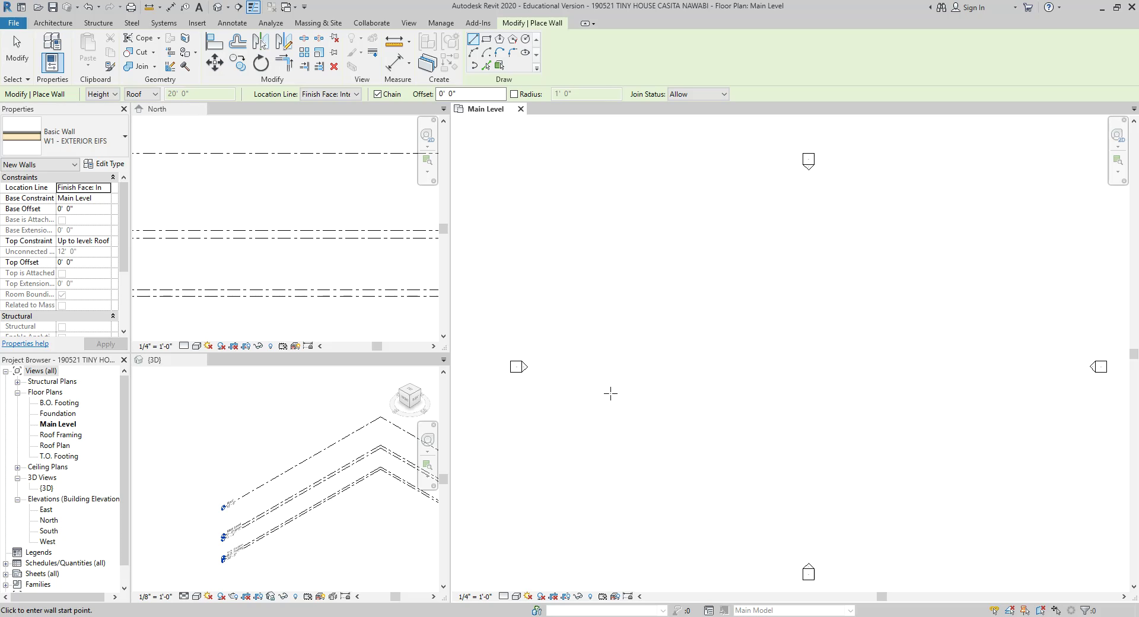
- Draw a short sample W1 - EXTERIOR EIFS wall in the Main Level plan and set the view's detail level to Medium
click(504, 596)
key(Up)
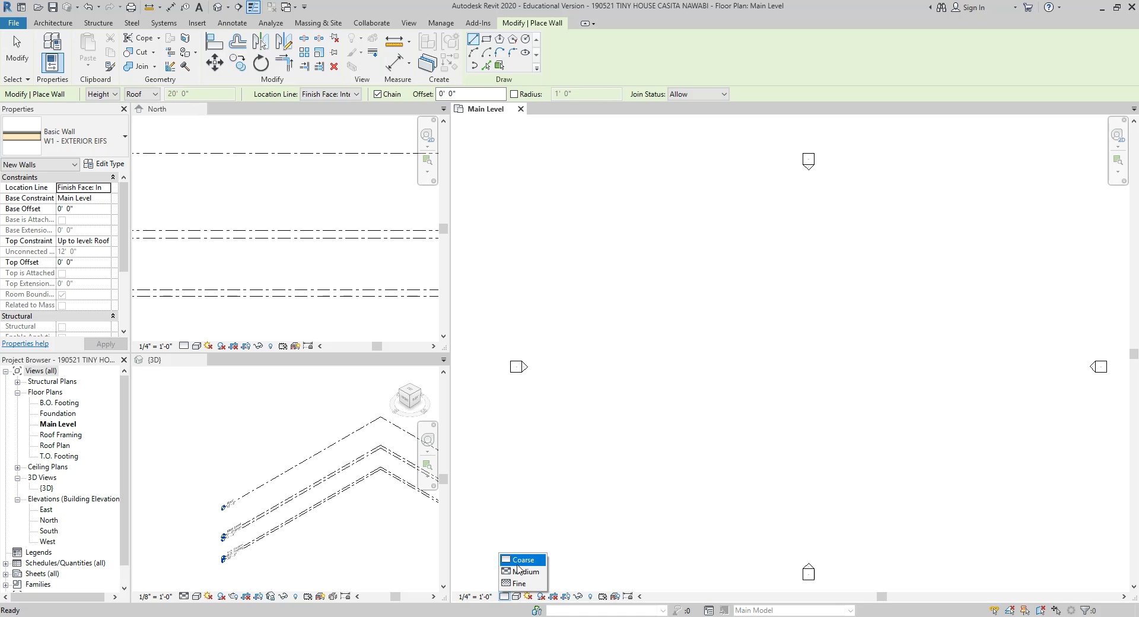
key(Return)
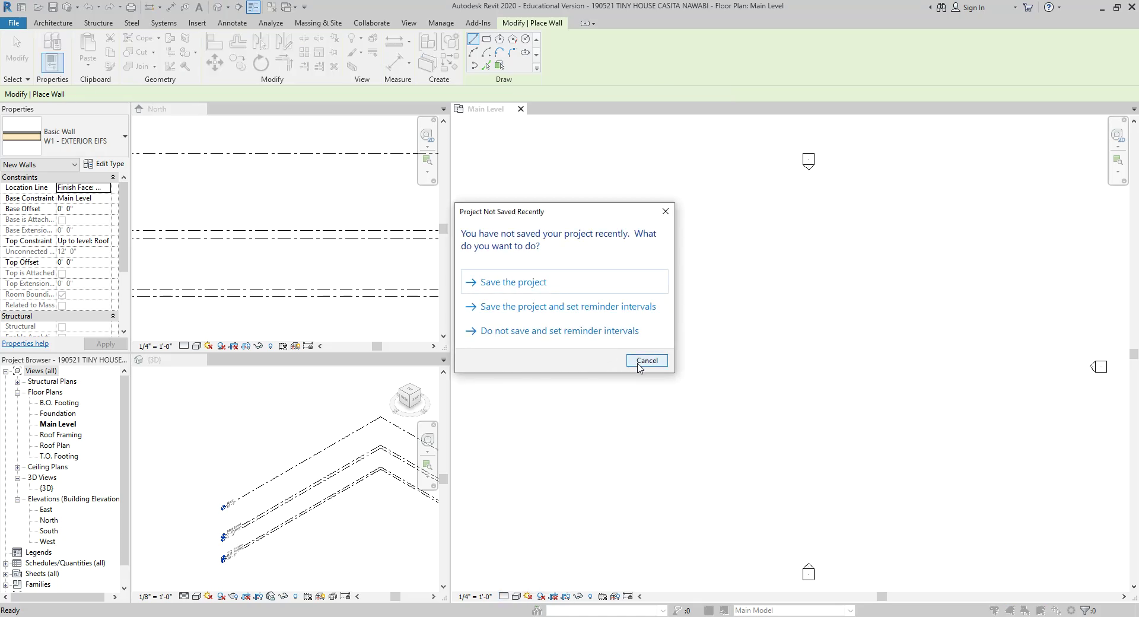
click(630, 363)
click(591, 357)
click(645, 357)
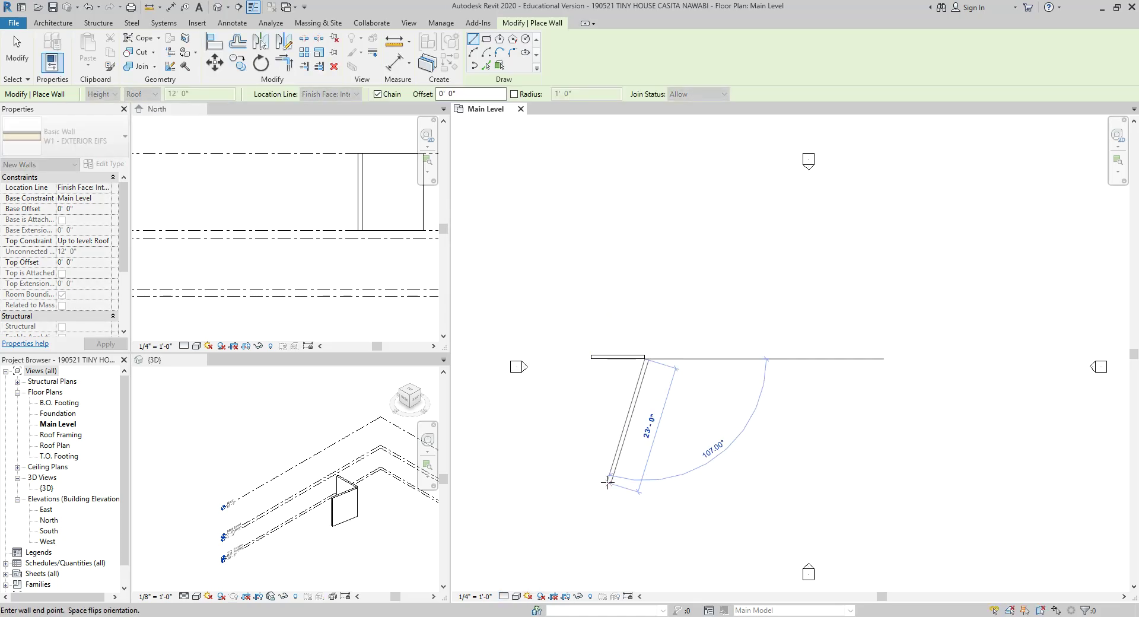
key(Escape)
key(Escape)
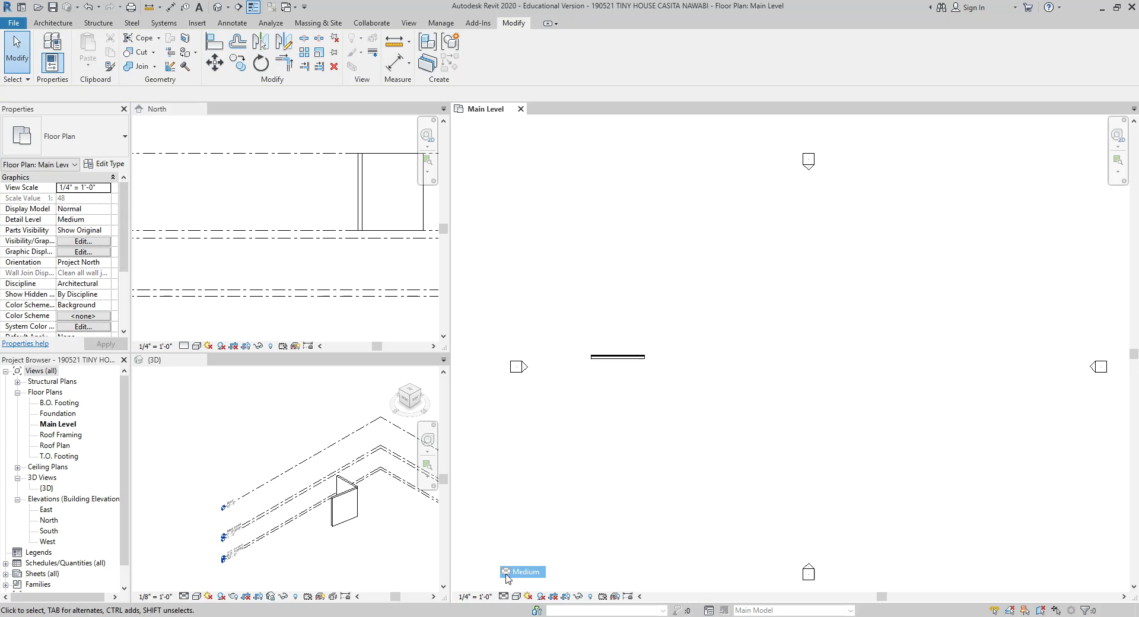
scroll(606, 380, up, 6)
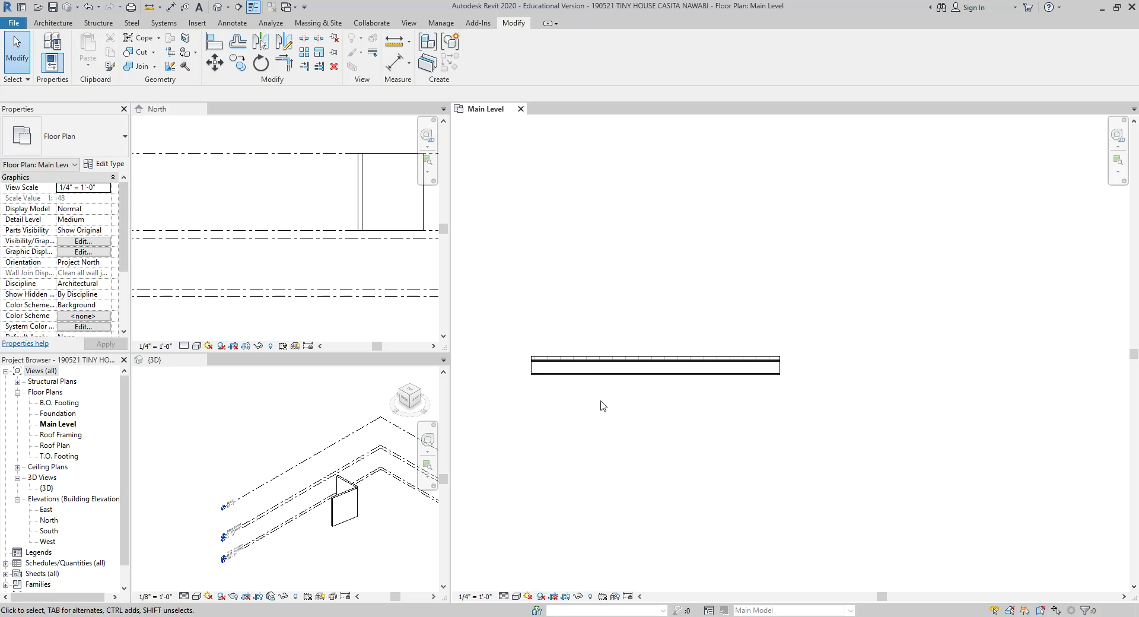
scroll(575, 362, up, 3)
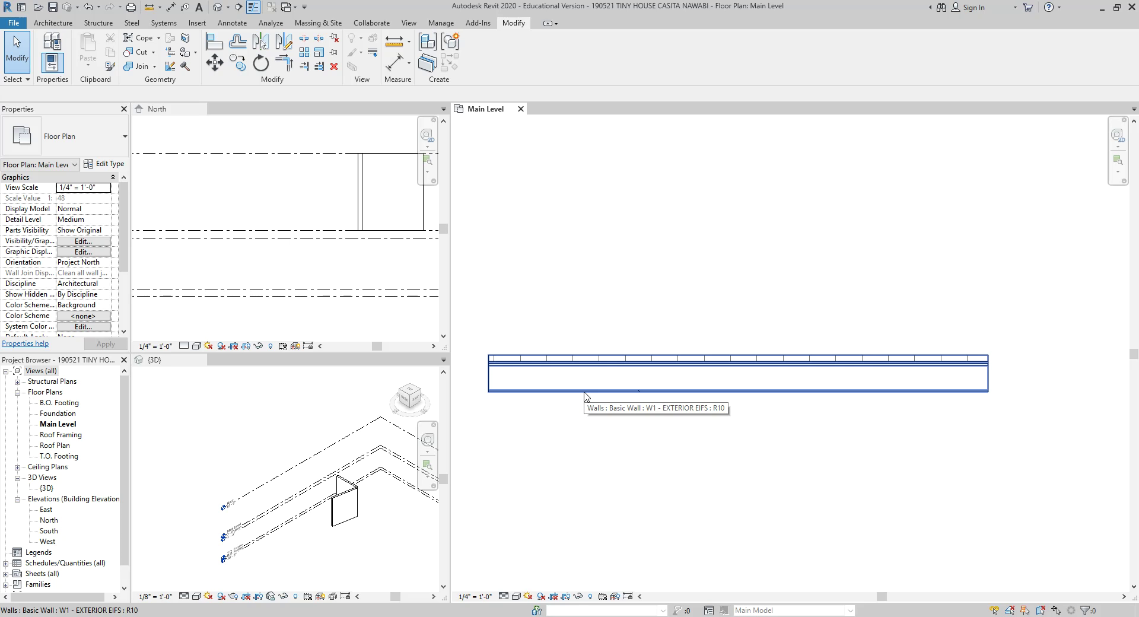
- Review the visual style and detail level options for the Main Level view showing the sample wall
click(516, 596)
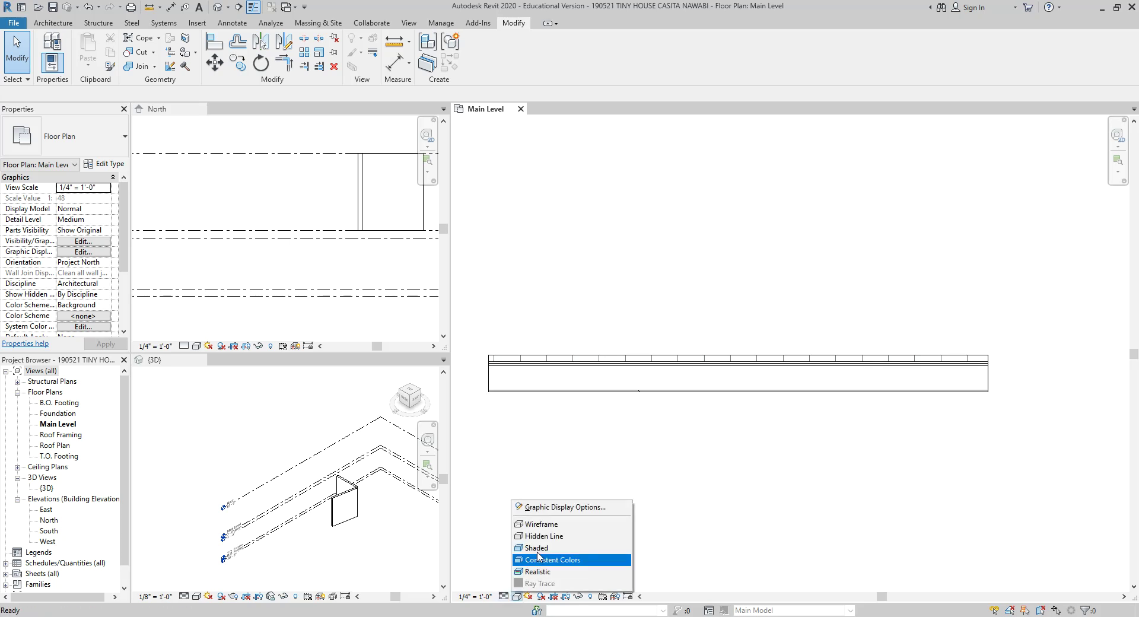
click(541, 483)
click(504, 596)
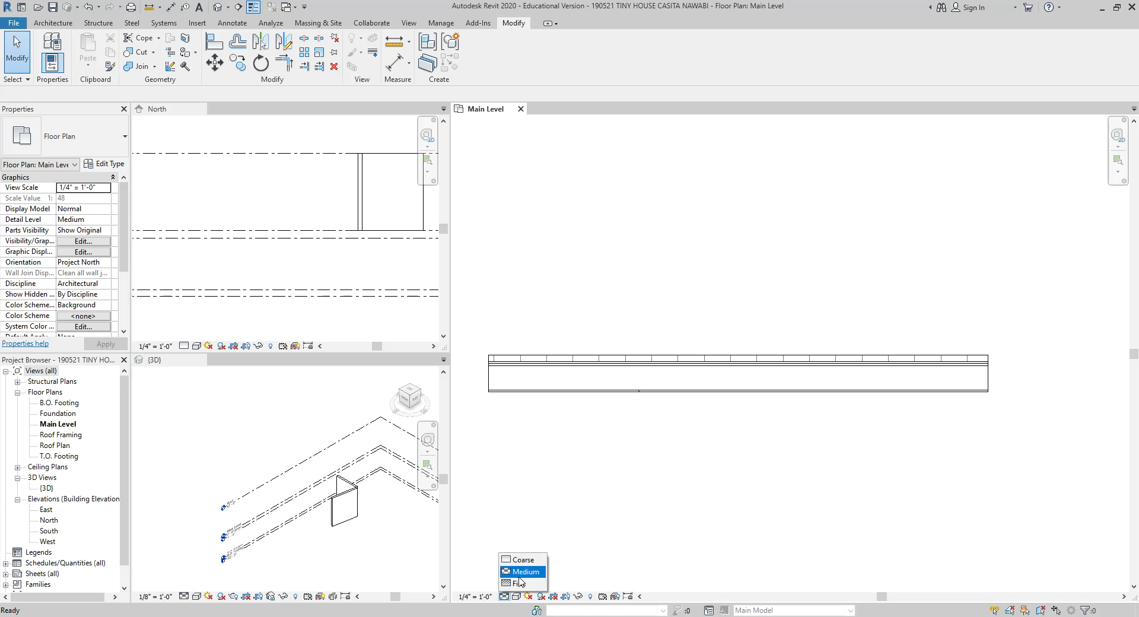
click(519, 583)
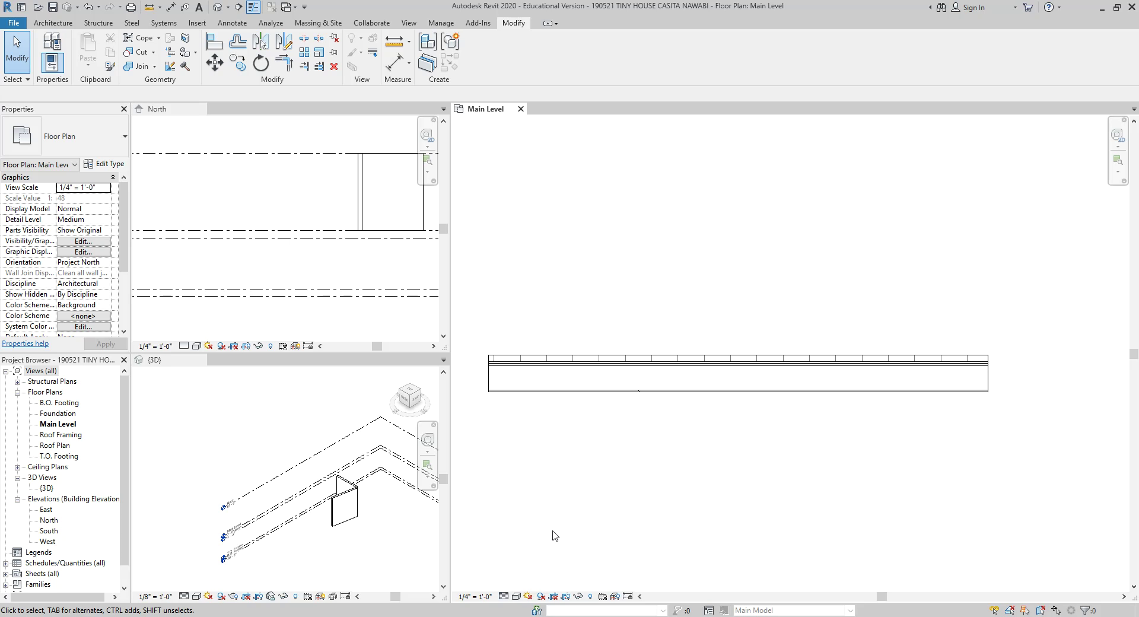
- Delete the sample wall from the Main Level plan and restart the Wall command with W1 - EXTERIOR EIFS
click(634, 396)
key(Delete)
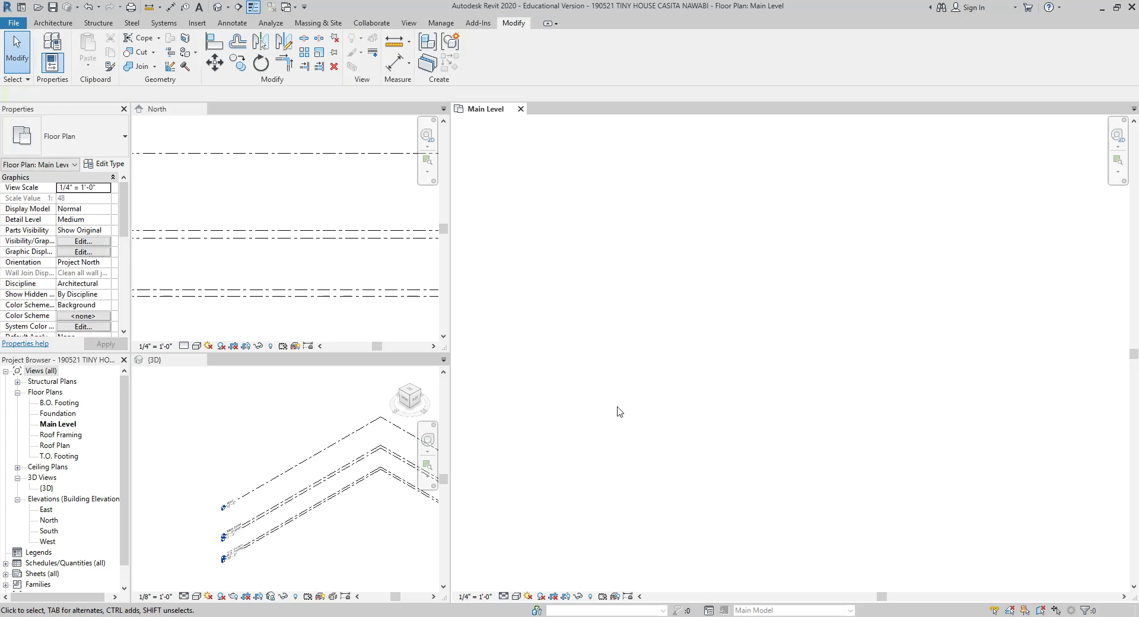
scroll(685, 309, up, 2)
scroll(729, 373, up, 1)
key(w)
key(a)
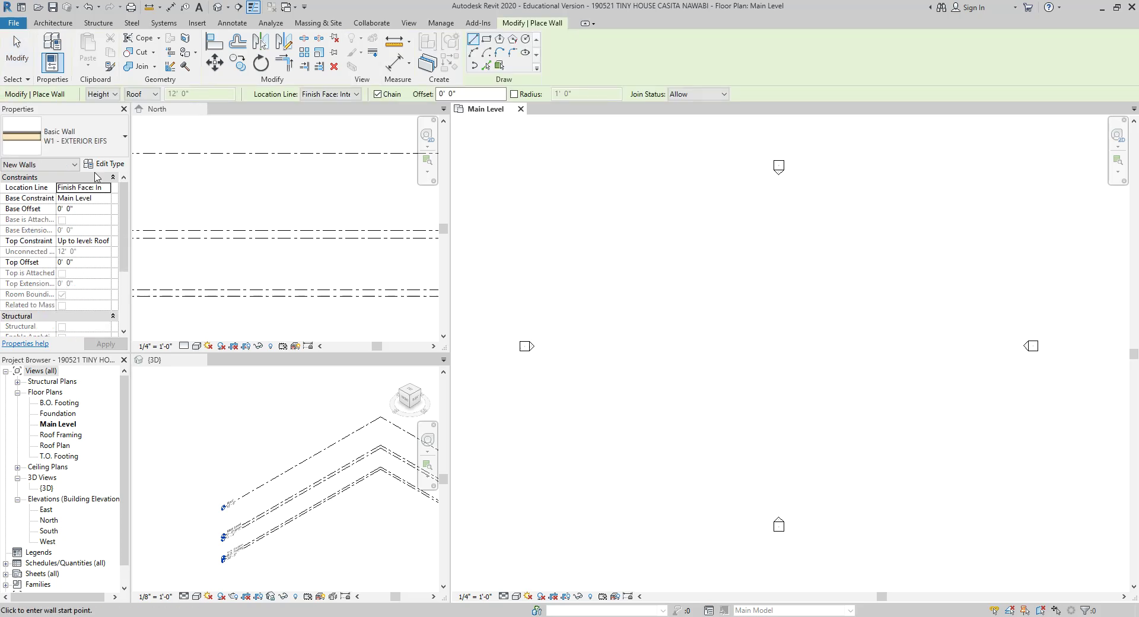
- Switch to the browser to consult the modern casita floor plan before drawing the exterior walls
mouse_move(189, 616)
click(231, 591)
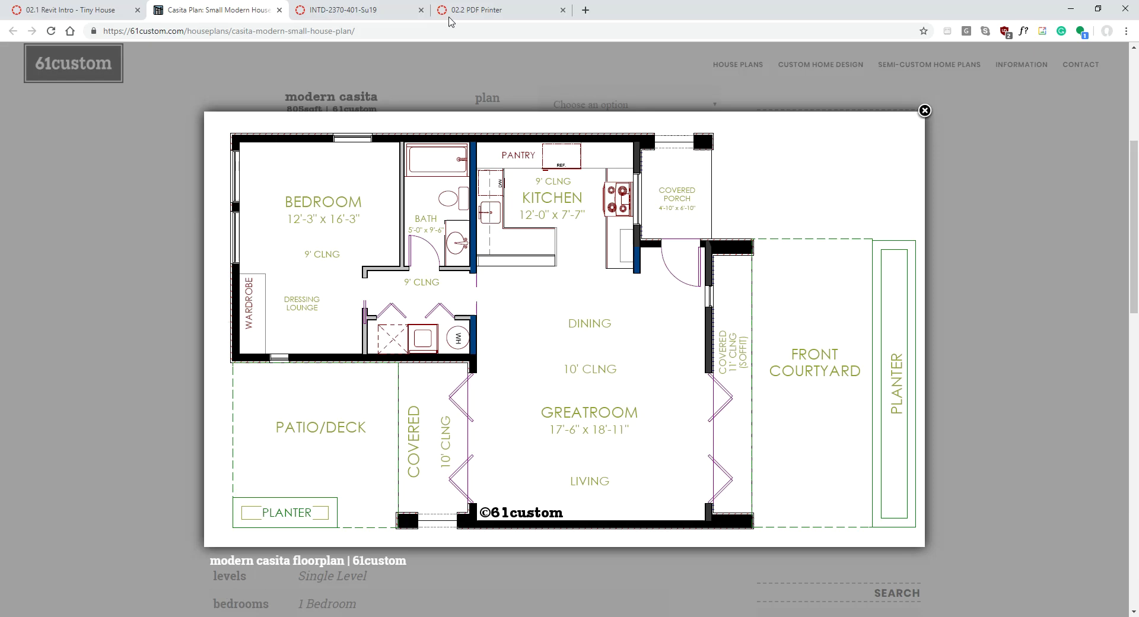
- Switch from the browser's reference plan to the Main Level floor plan in Revit
key(alt+Tab)
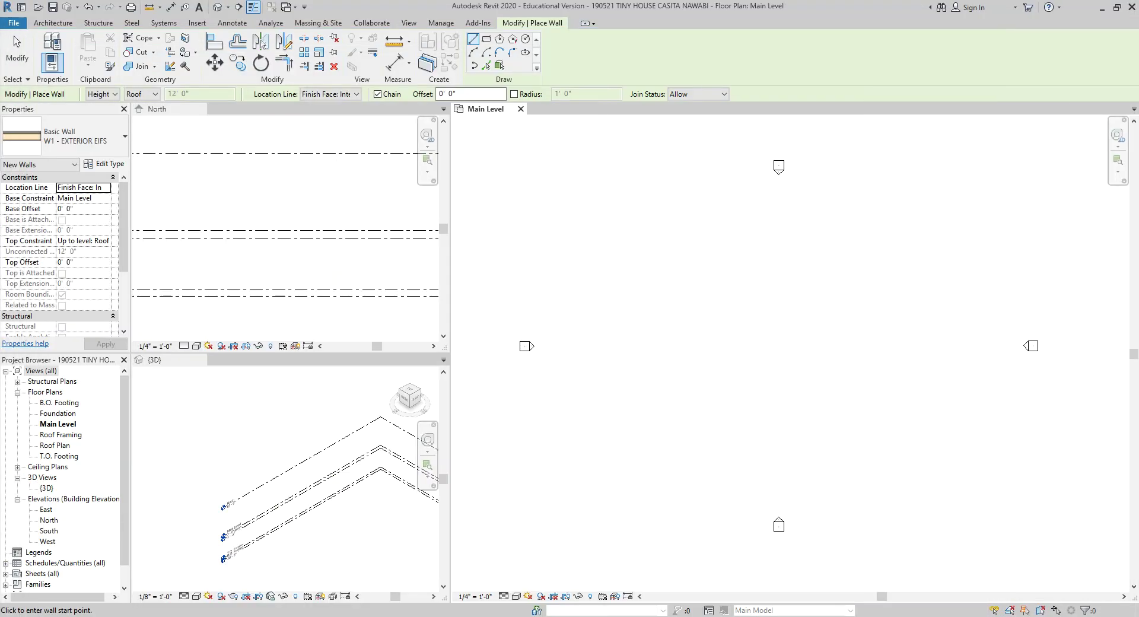
scroll(645, 427, up, 1)
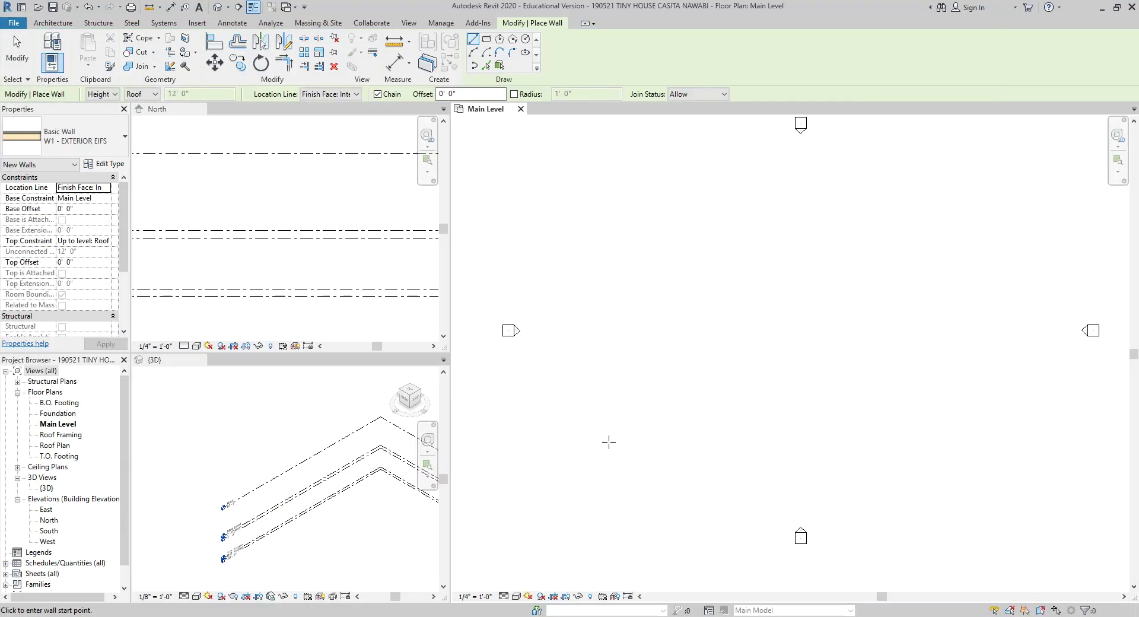
click(609, 442)
text(12'43)
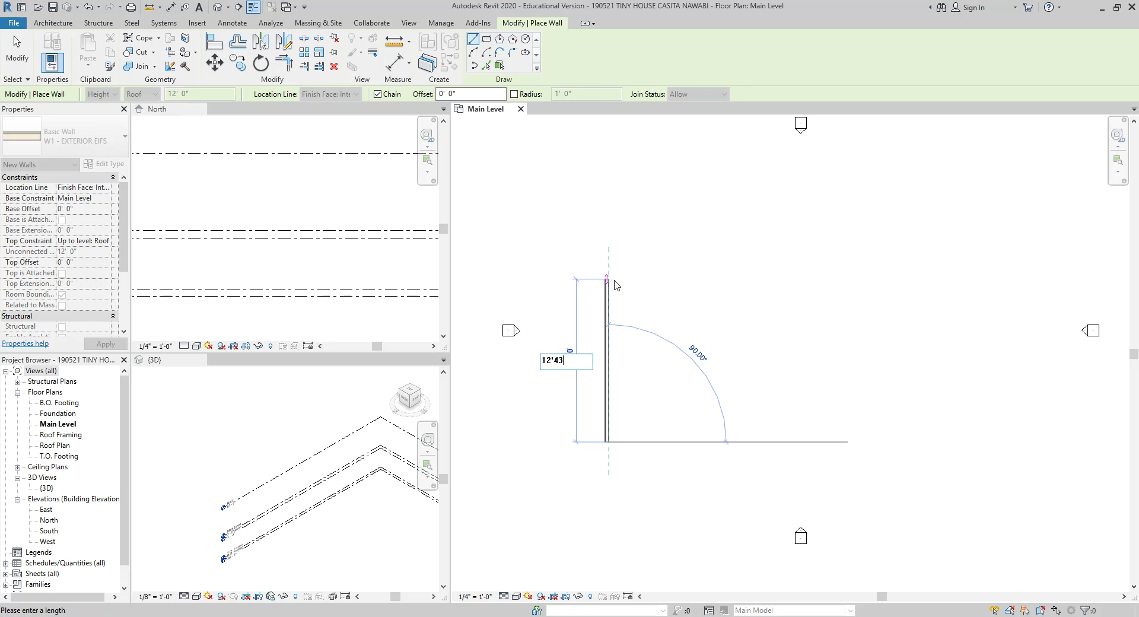
key(BackSpace)
key(BackSpace)
key(Return)
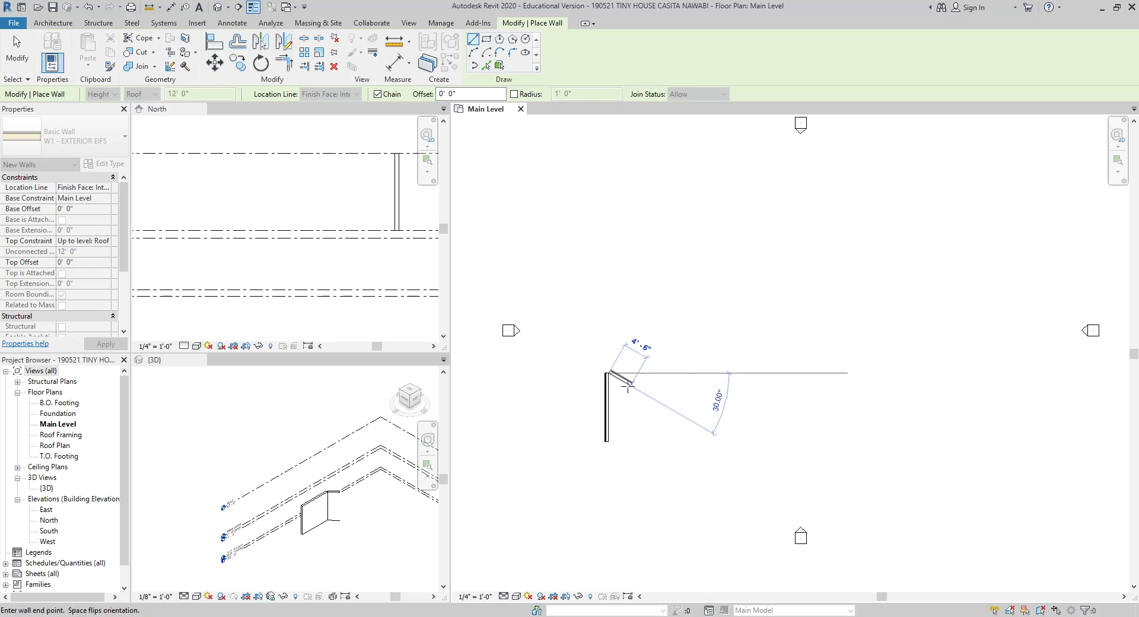
scroll(638, 385, up, 2)
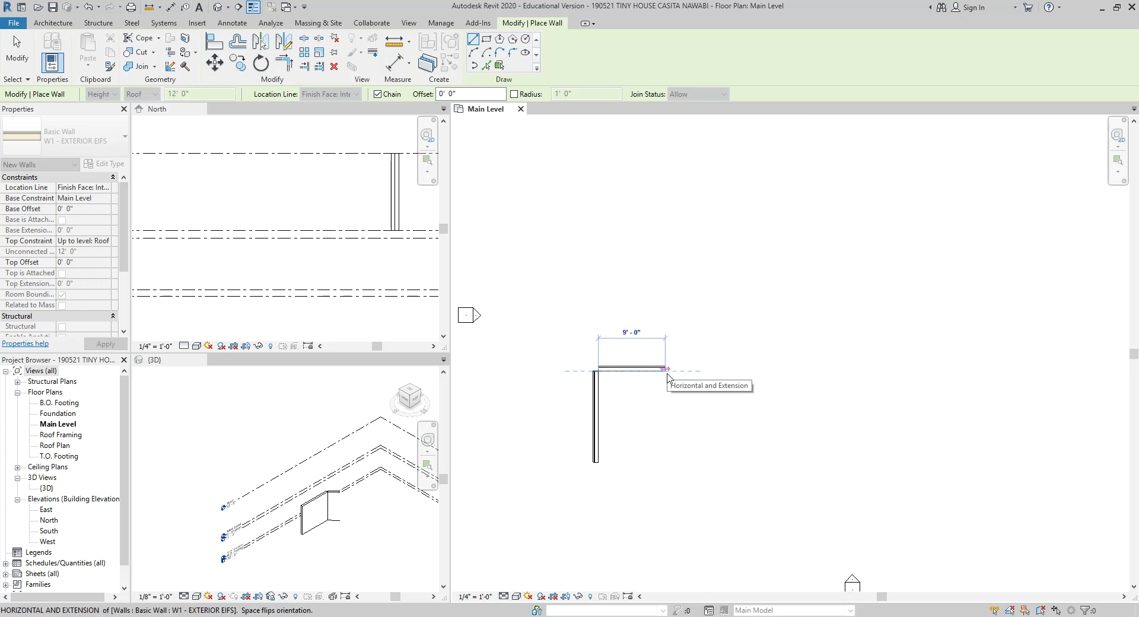
text(16)
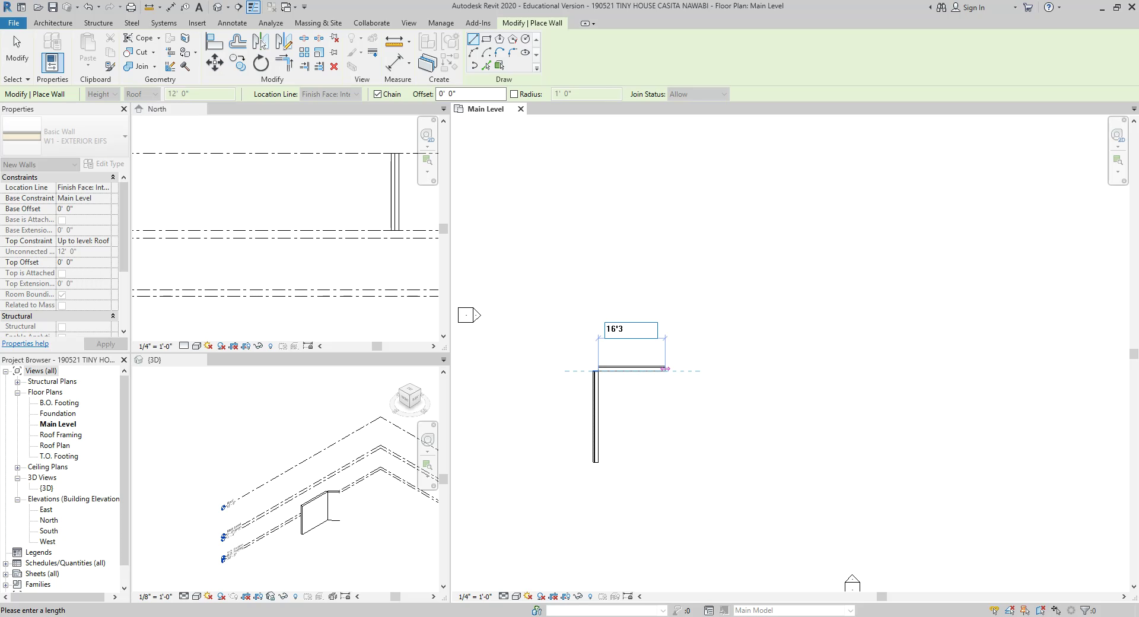
text('3)
key(Return)
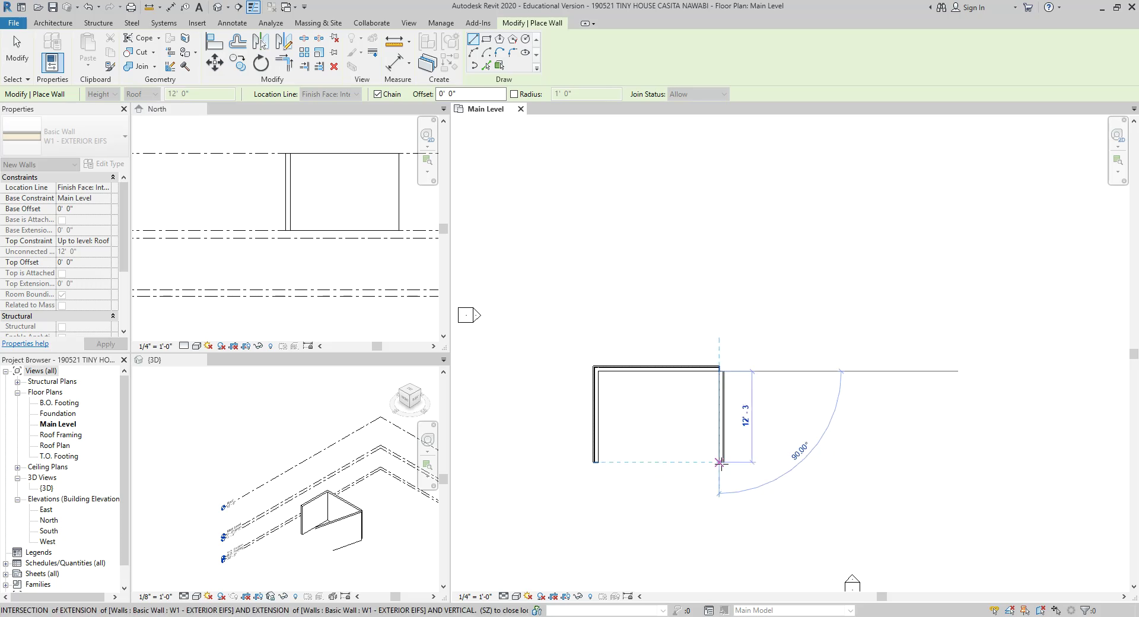
key(Escape)
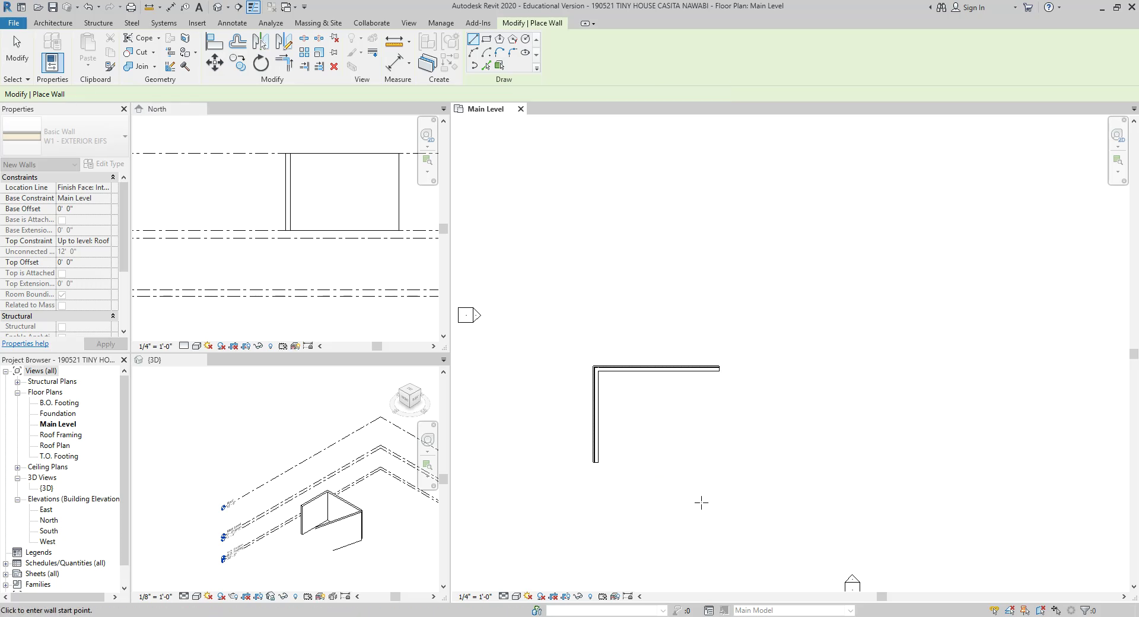
key(ctrl+z)
key(ctrl+z)
- Draw two chained W1 - EXTERIOR EIFS walls for the bedroom: 16'3" vertically upward, followed by 12'3" horizontally to the right
click(619, 442)
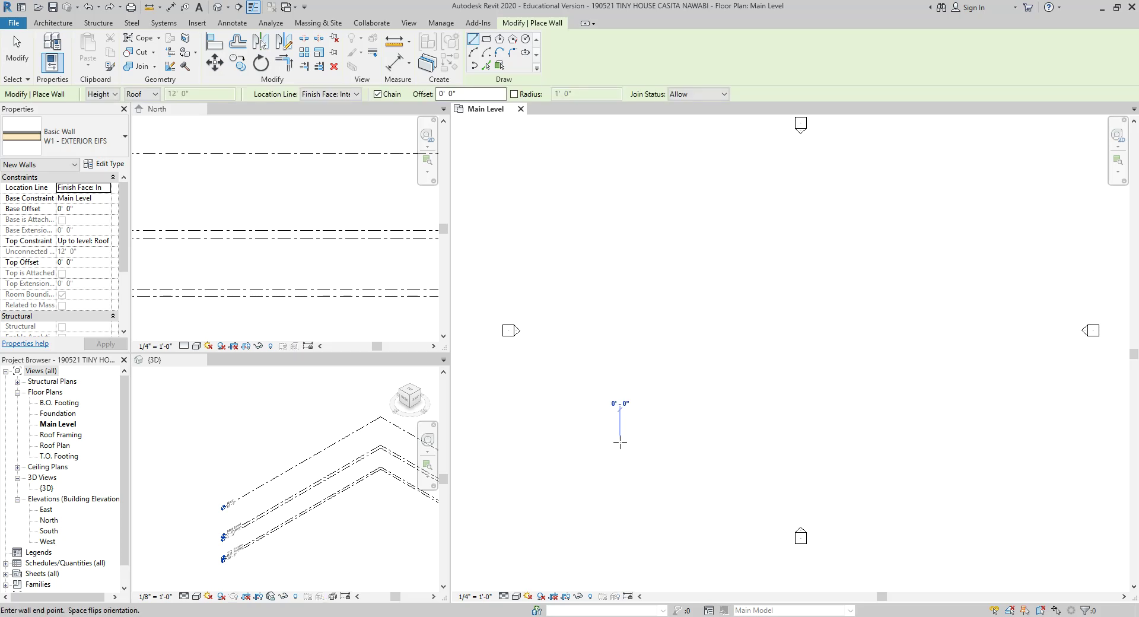
text(16)
key(Return)
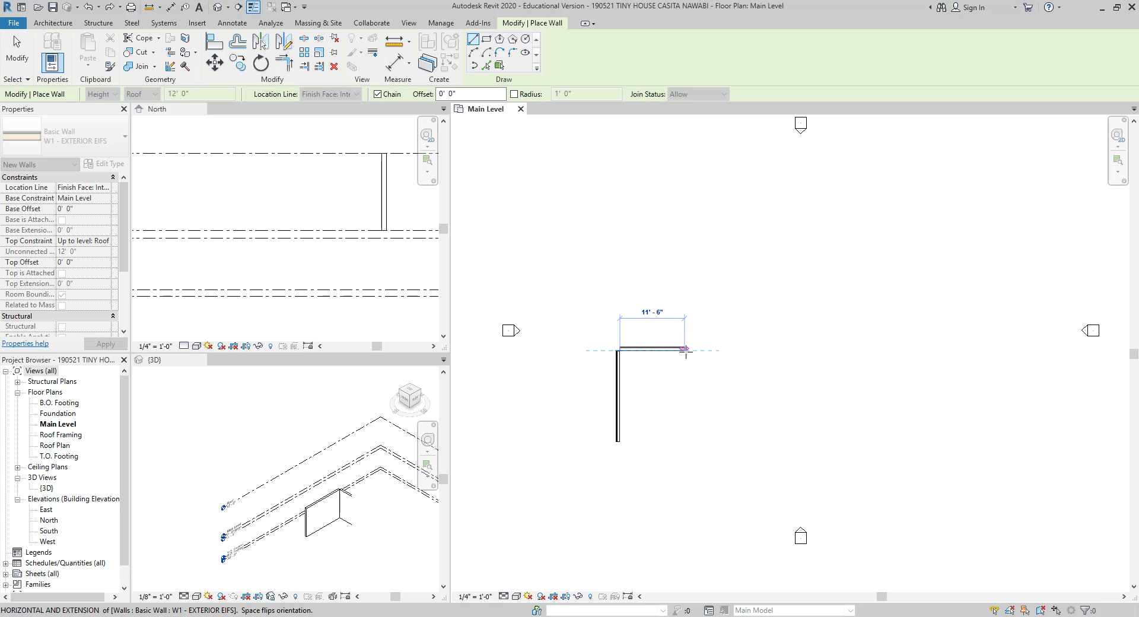
text(12'3)
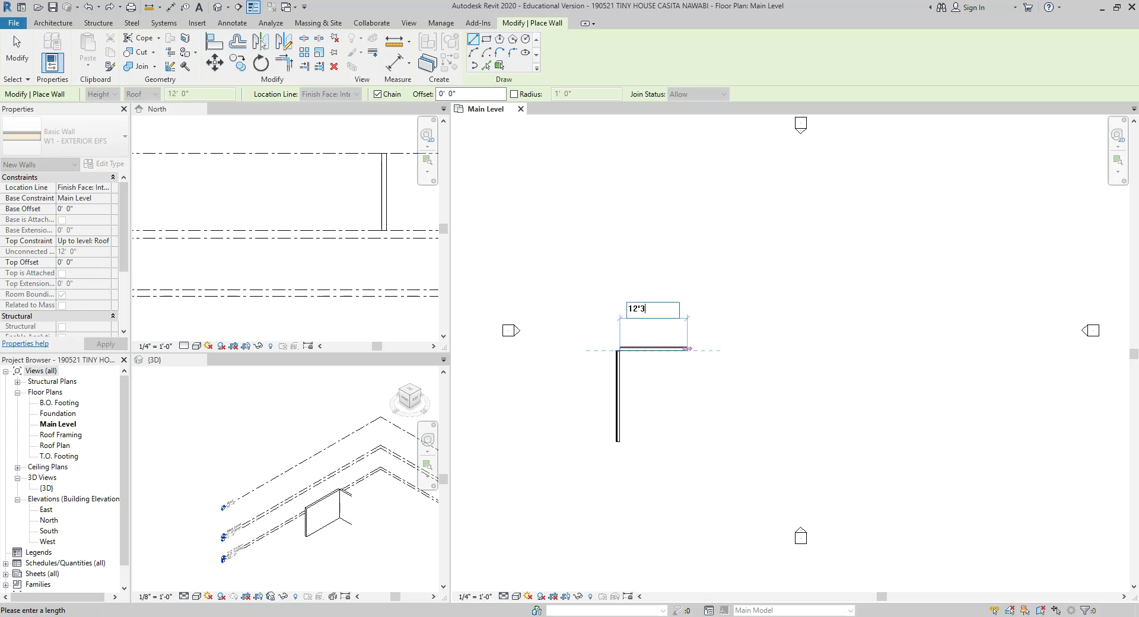
key(Return)
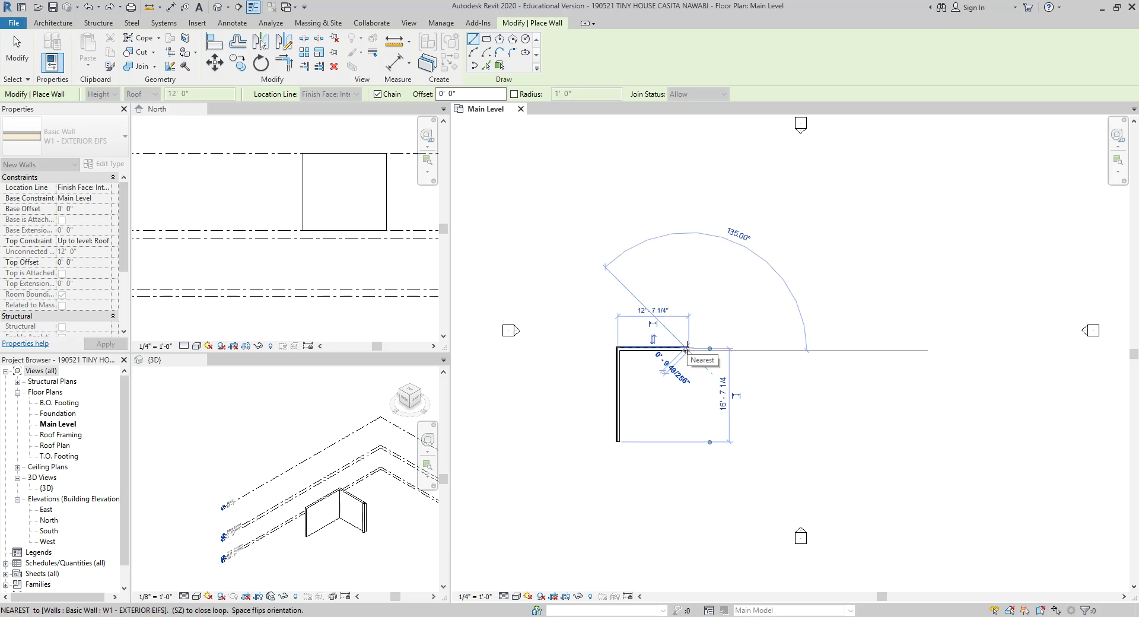
key(Escape)
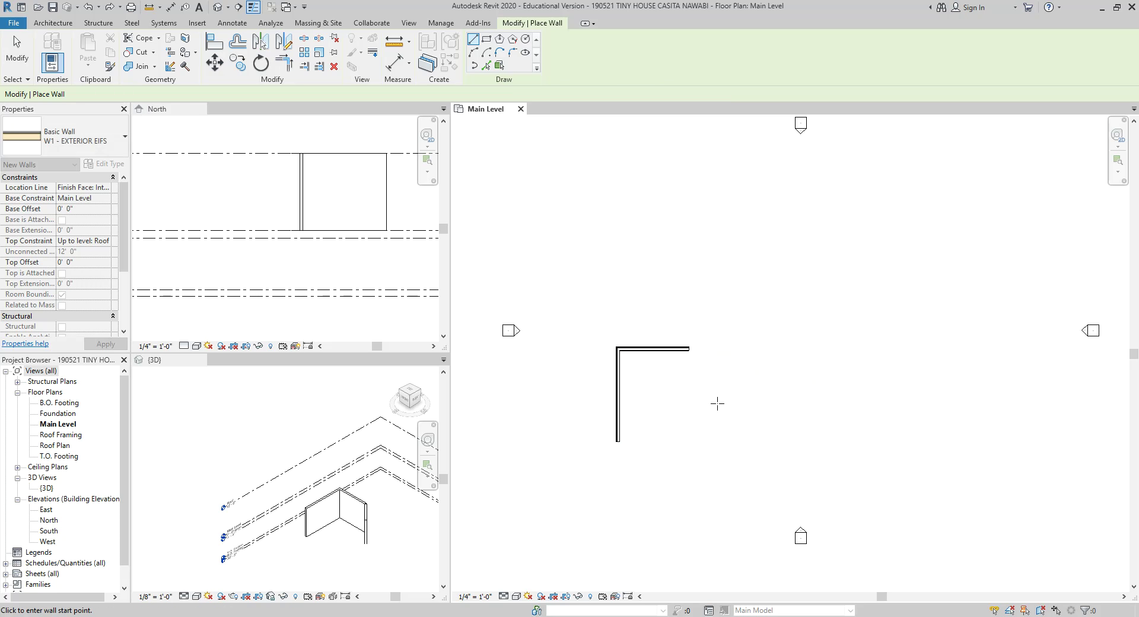
- Draw the bedroom's 12'3" bottom exterior wall from the vertical wall's inner lower end, ending in line with the top wall's end
scroll(638, 467, up, 5)
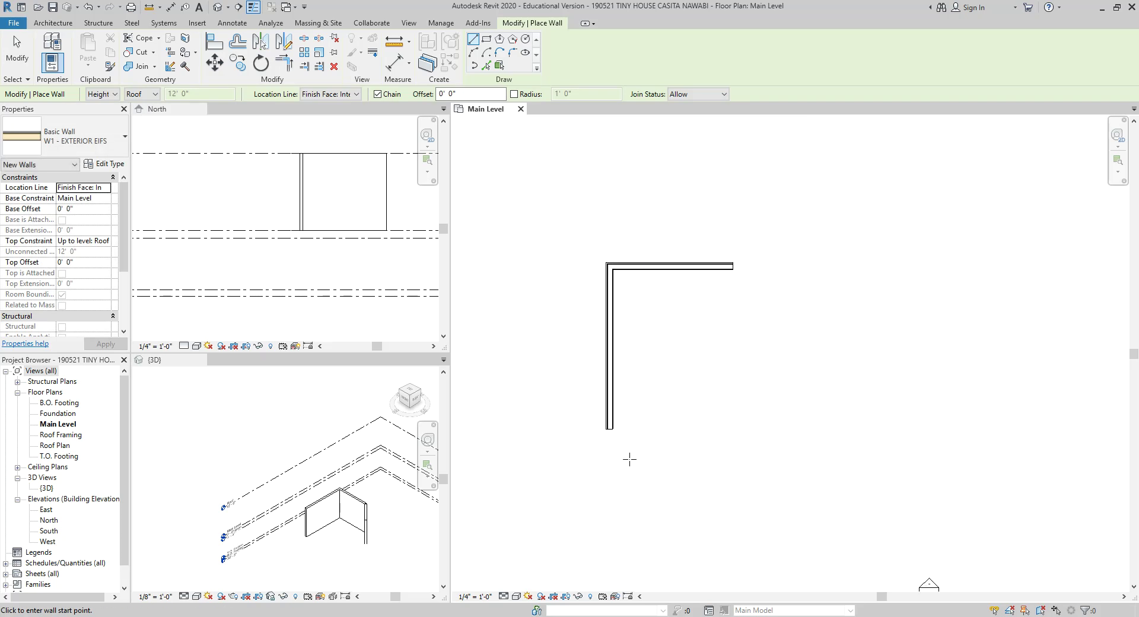
click(605, 409)
scroll(605, 409, down, 4)
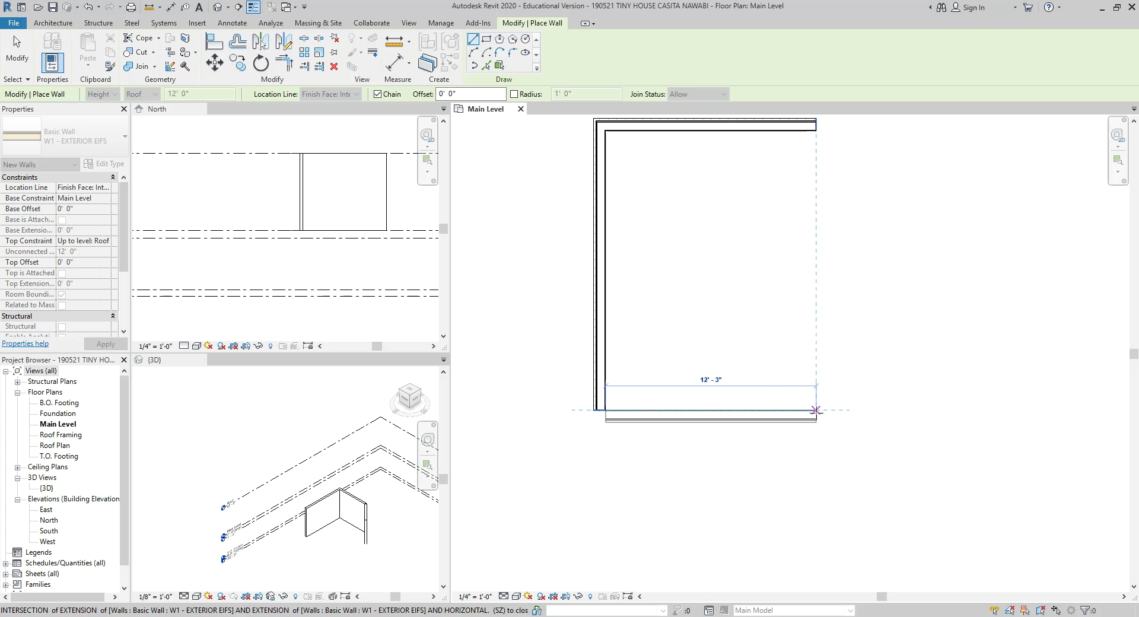
click(815, 410)
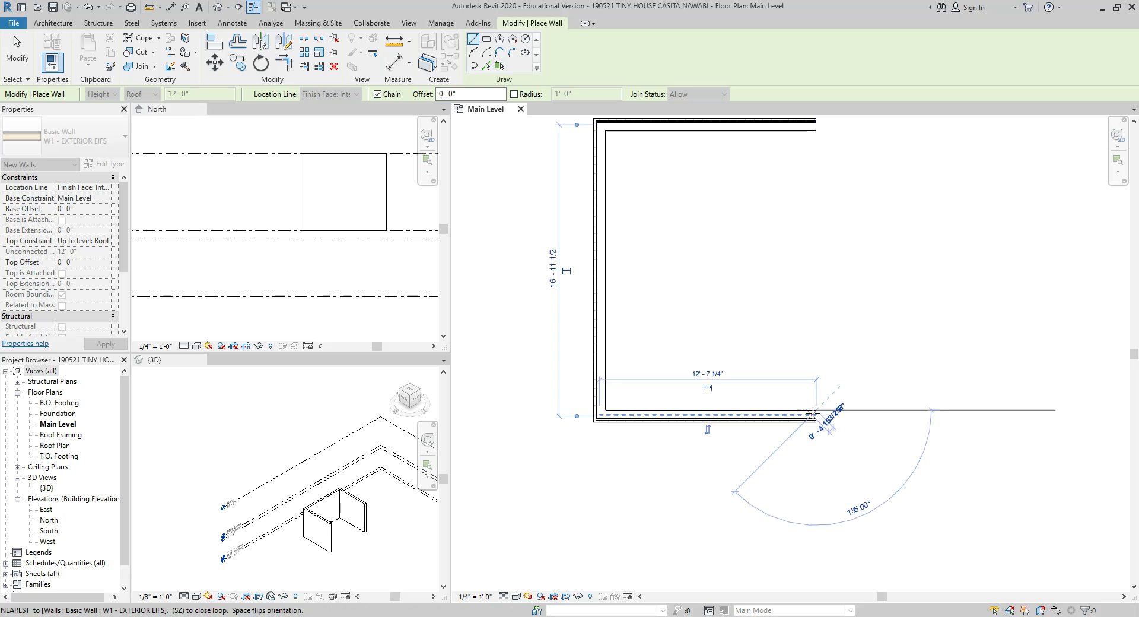
key(Escape)
key(Escape)
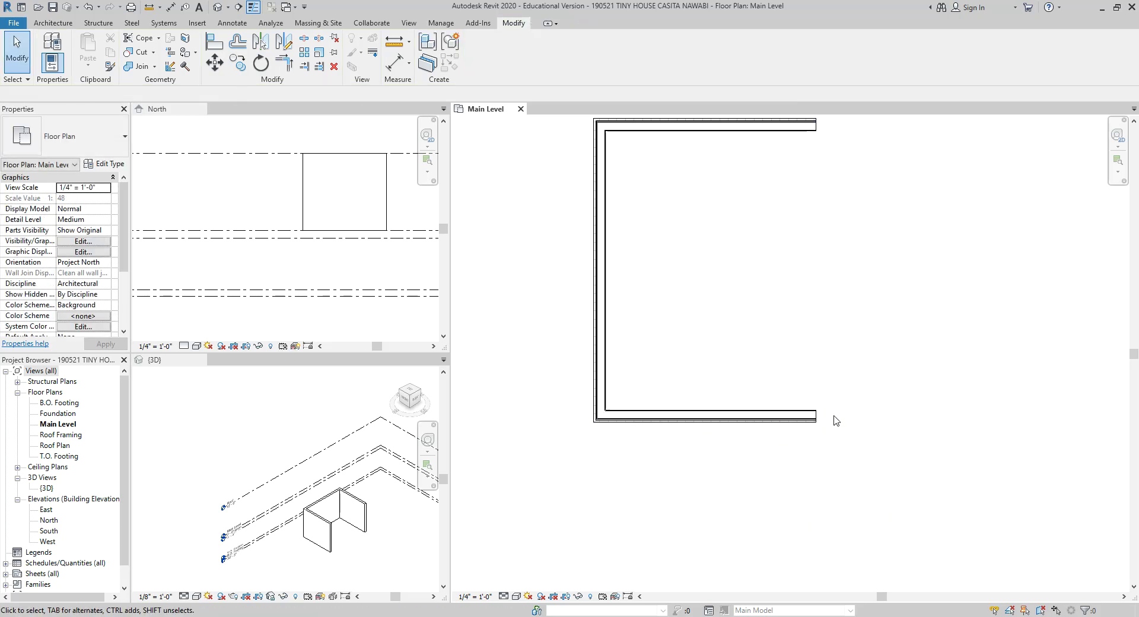
- Examine the bedroom and bath layout and dimensions in the modern casita floor plan in the browser
drag(0, 98, 639, 60)
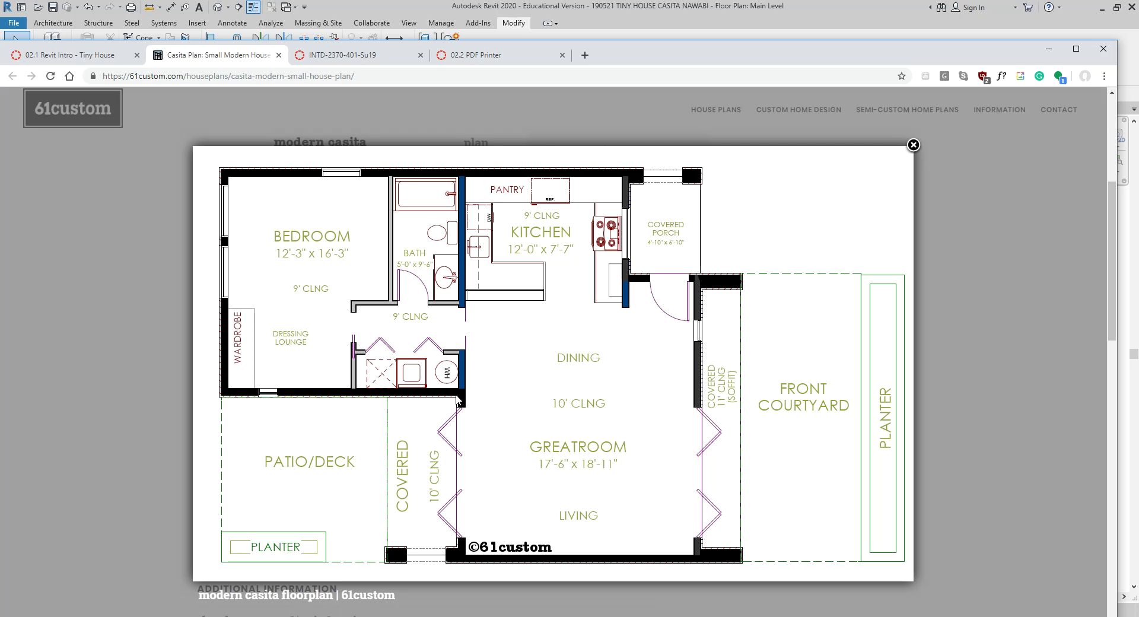
drag(655, 60, 0, 70)
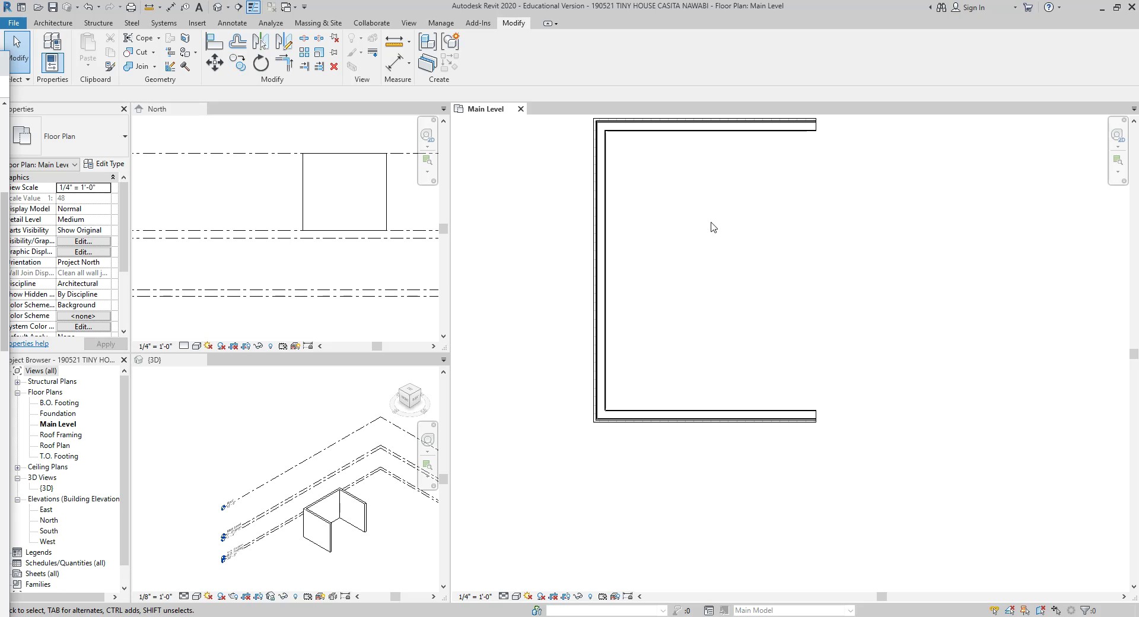
middle_drag(765, 208, 717, 265)
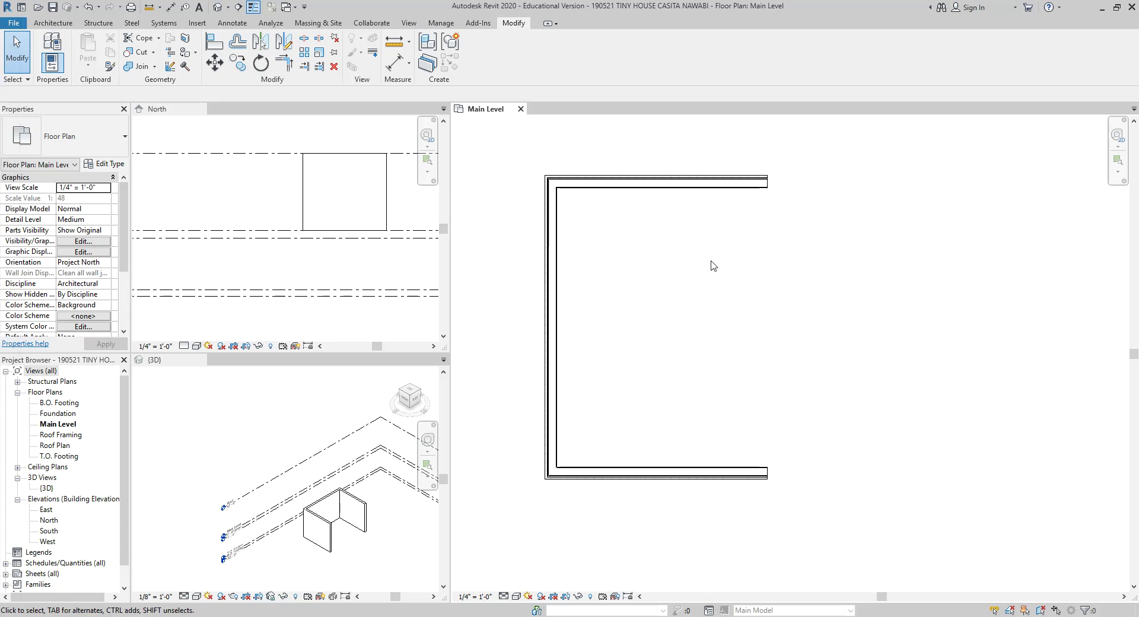
click(1, 66)
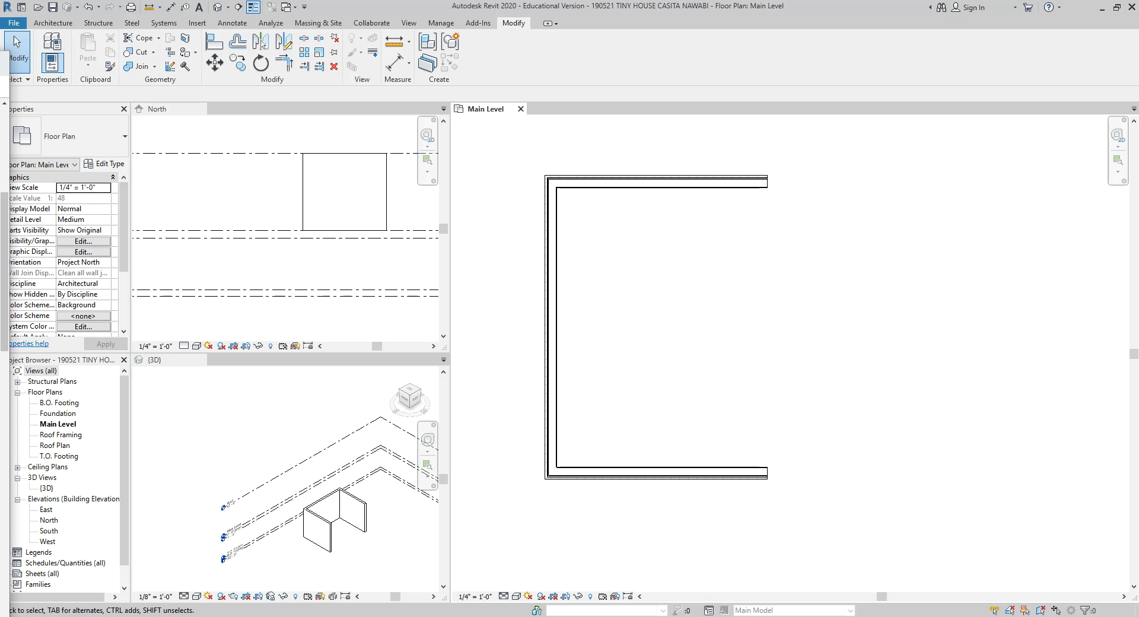
drag(0, 70, 769, 31)
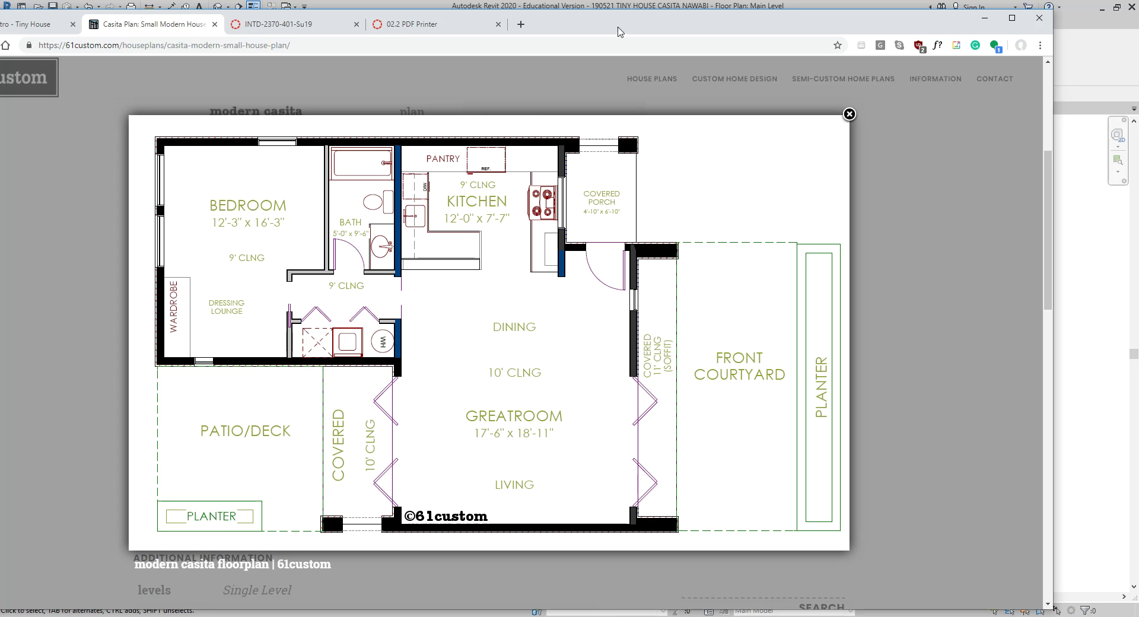
drag(619, 28, 0, 57)
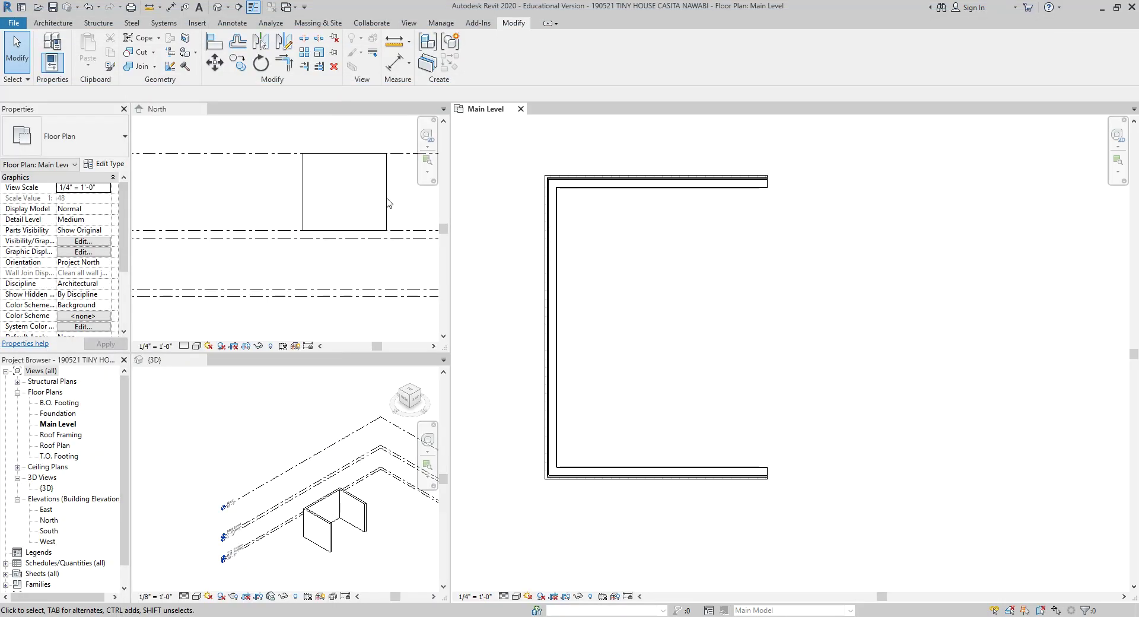
- Start the Wall tool on the Main Level and choose the W3 - INTERIOR wall type
scroll(786, 231, up, 1)
middle_drag(782, 266, 781, 274)
click(53, 23)
click(48, 48)
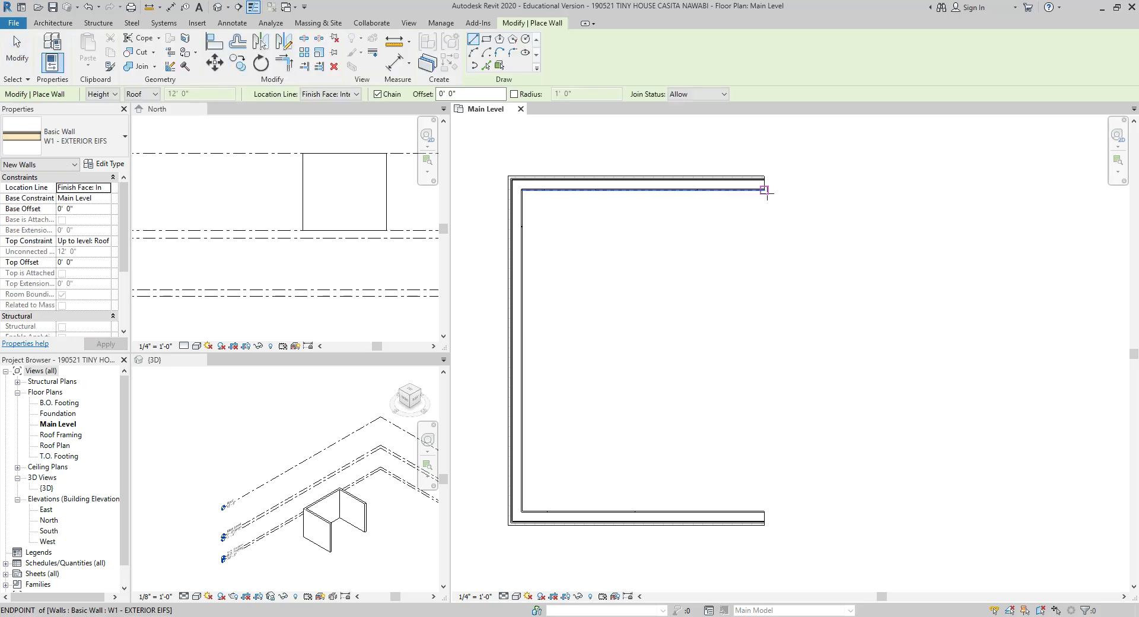
click(65, 138)
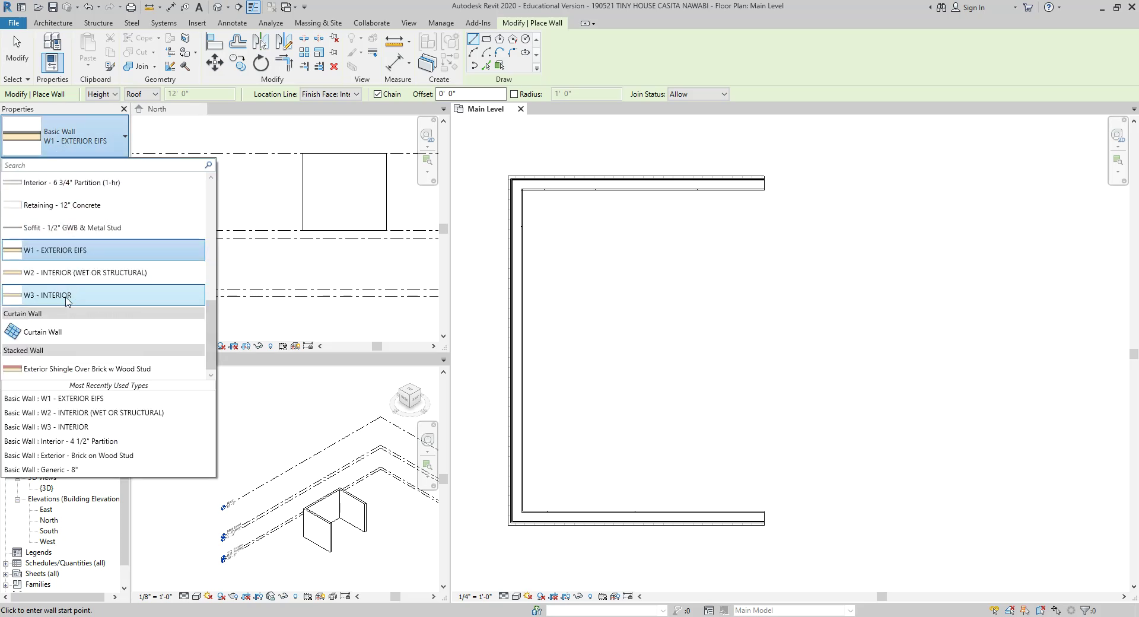
click(67, 295)
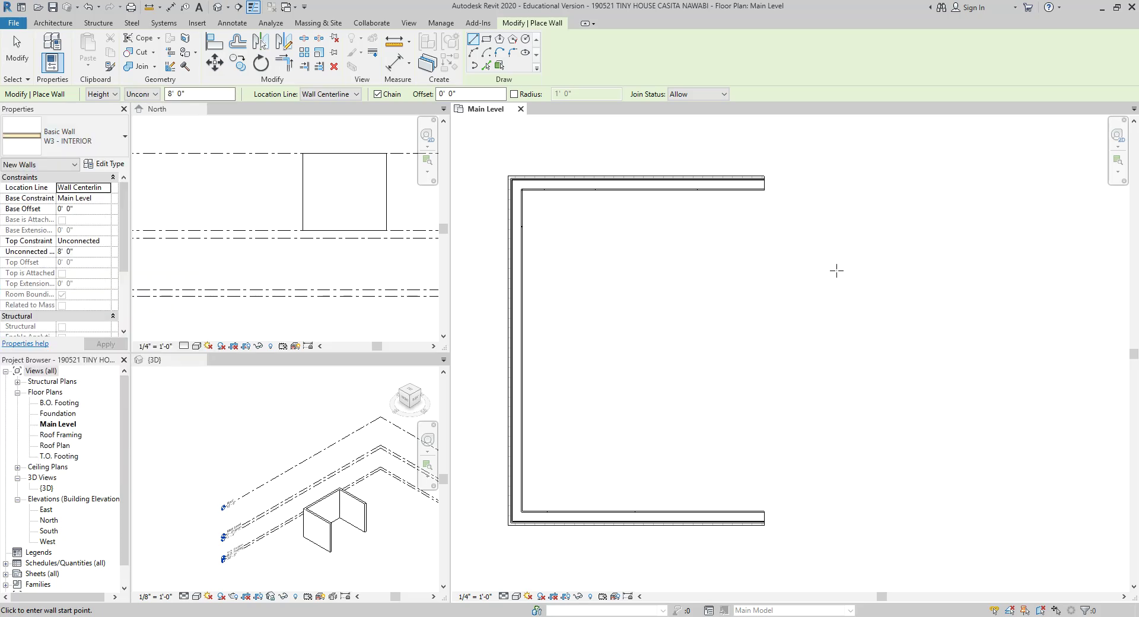
click(765, 190)
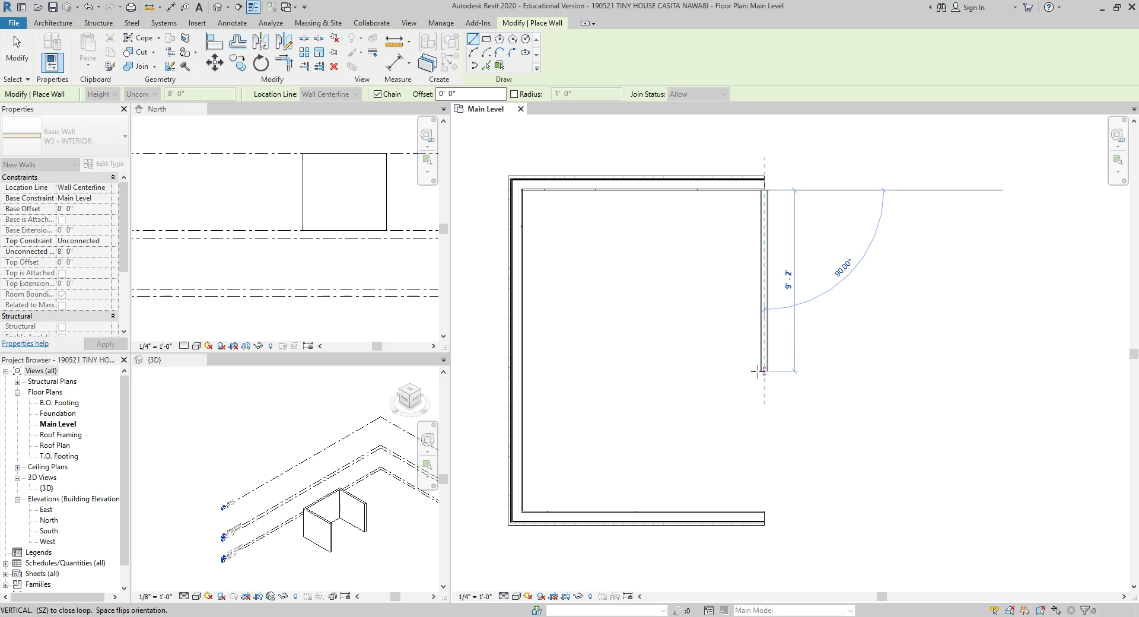
text(9 6)
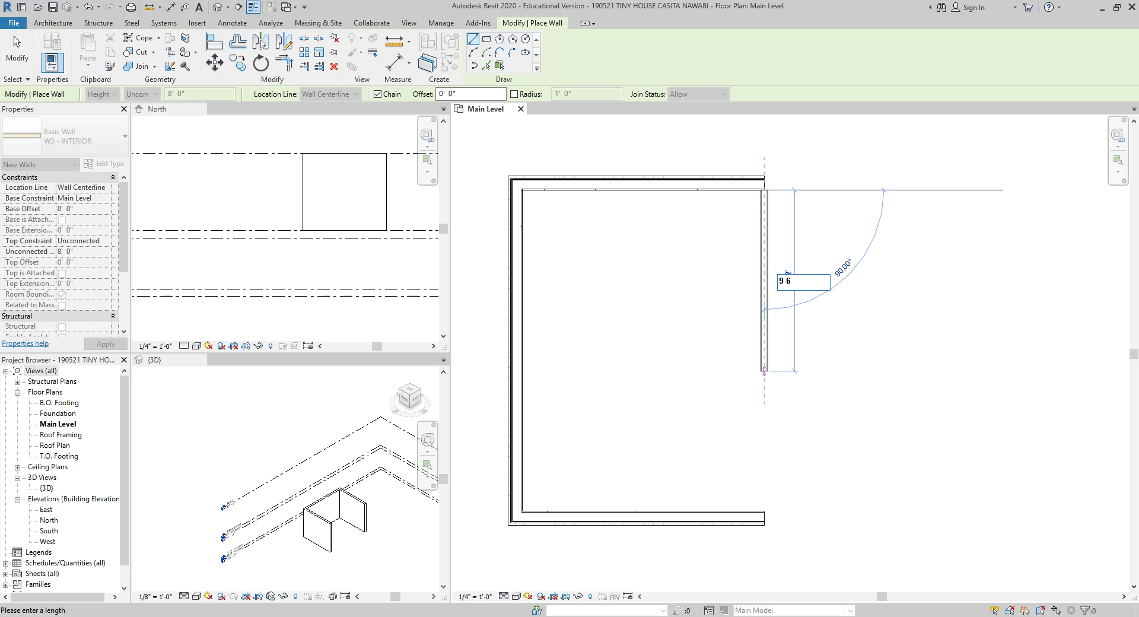
key(Return)
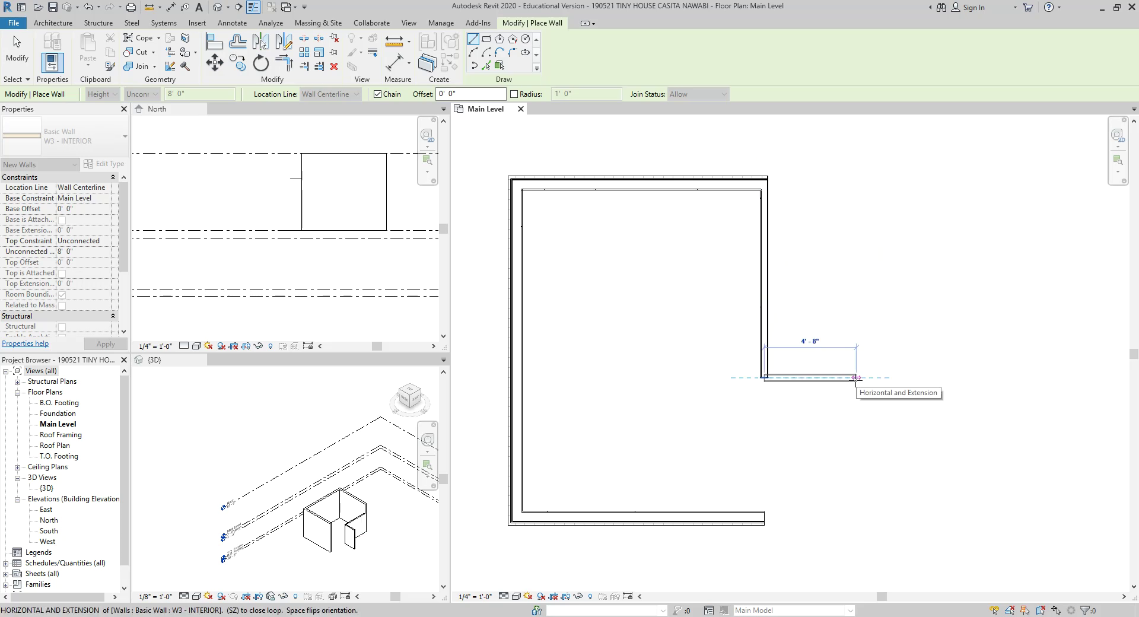
key(Escape)
key(Escape)
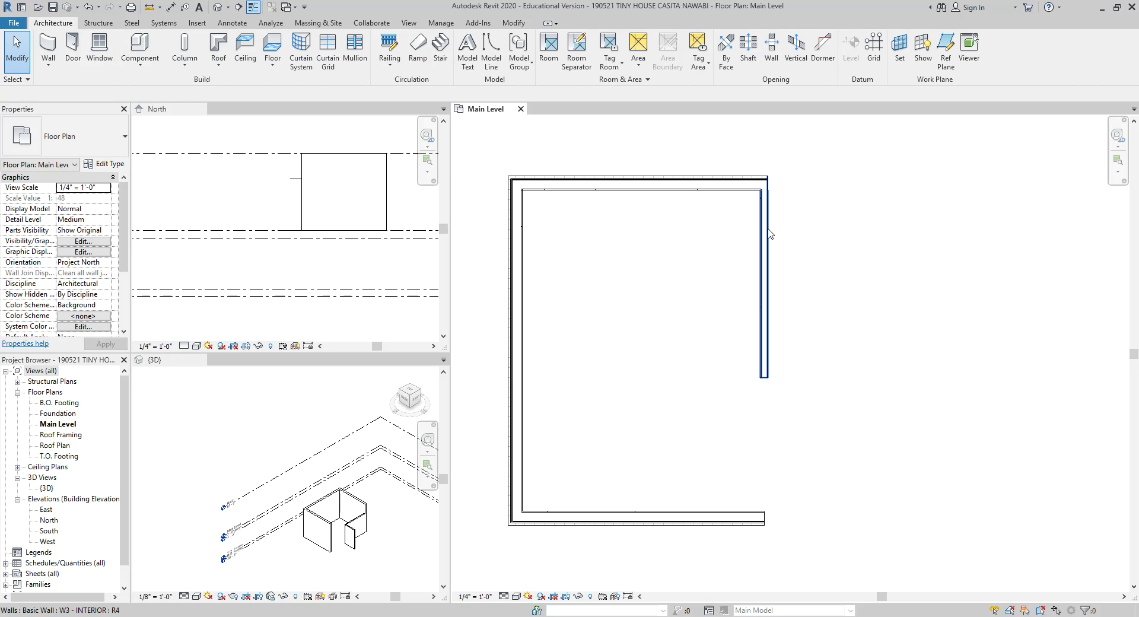
click(769, 229)
key(Delete)
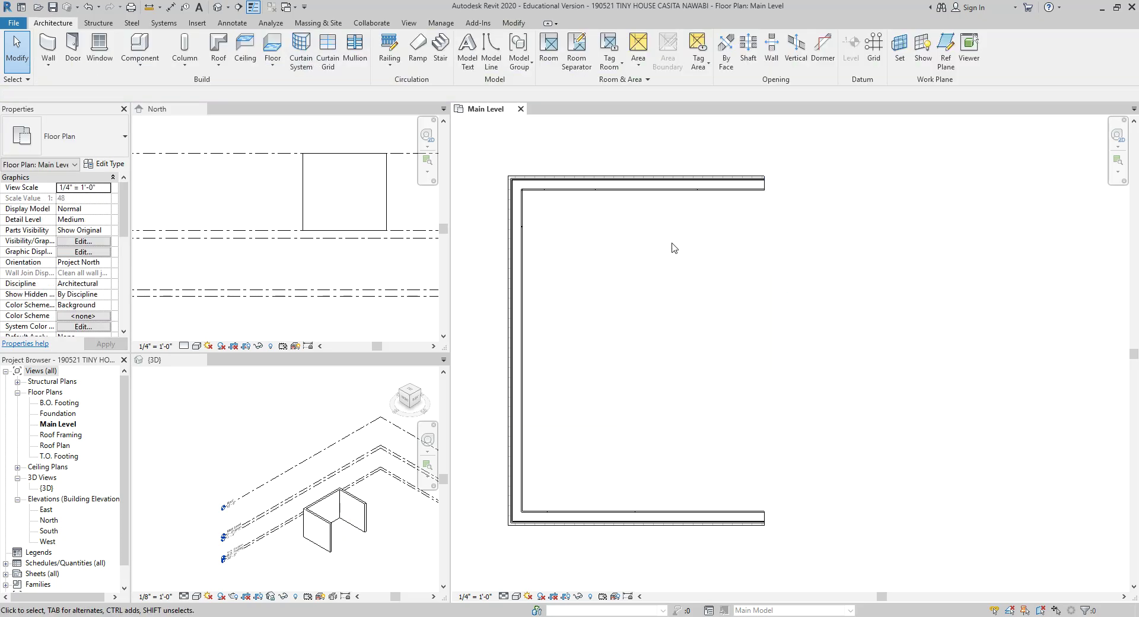
- Draw a 9'6" W3 - INTERIOR wall down from the top wall's inner end, with the location line at Finish Face: Interior
key(w)
key(a)
click(332, 94)
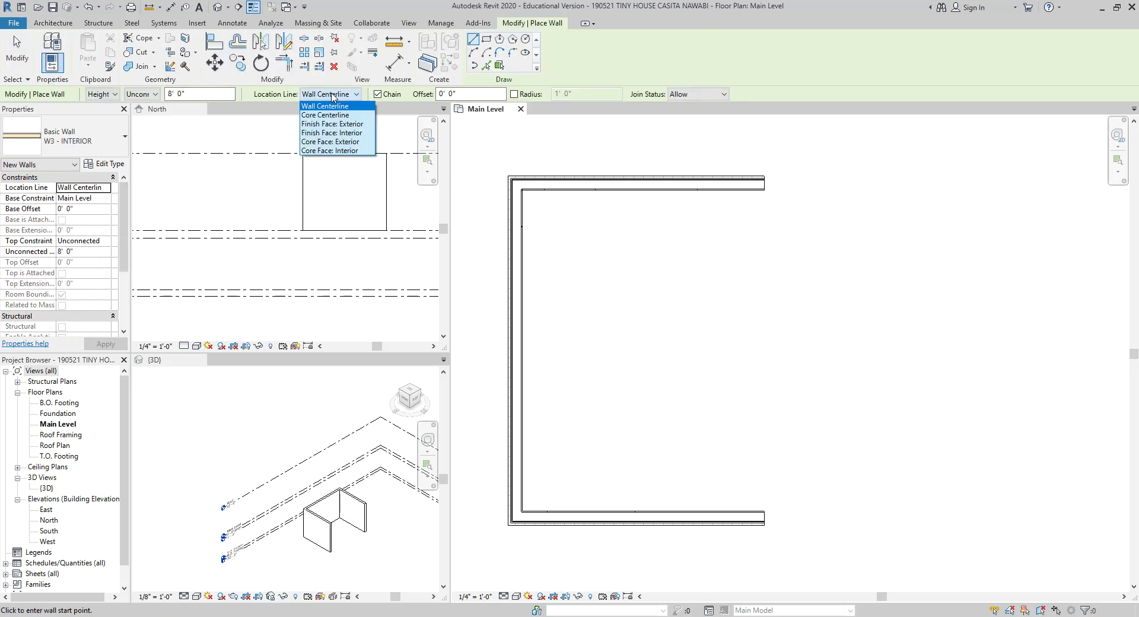
click(356, 134)
click(766, 190)
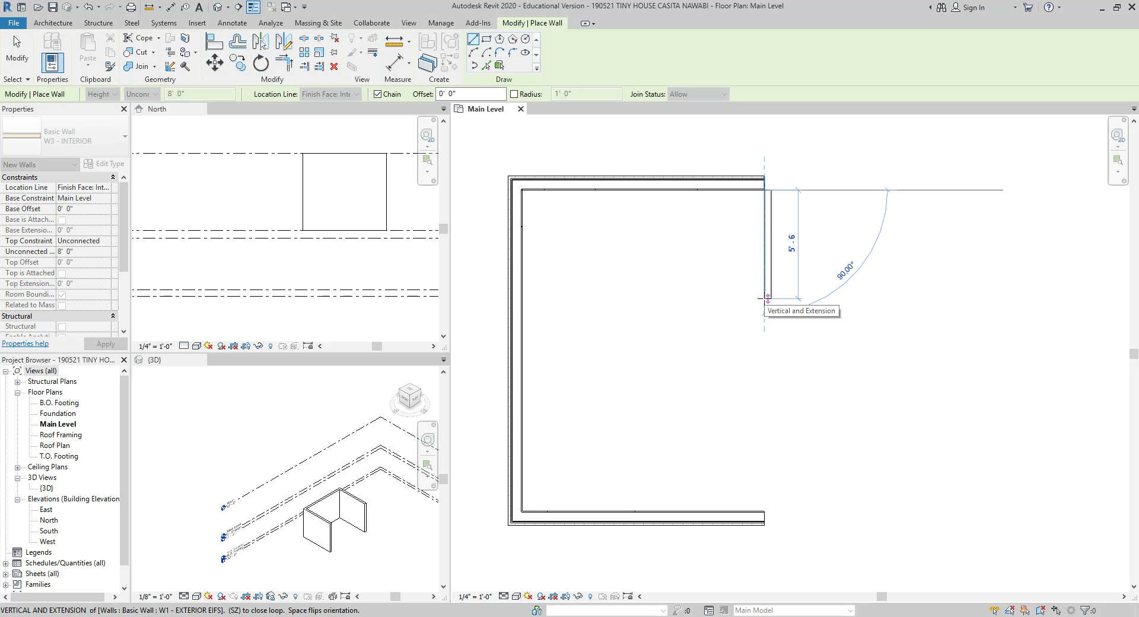
text(9'6)
key(Return)
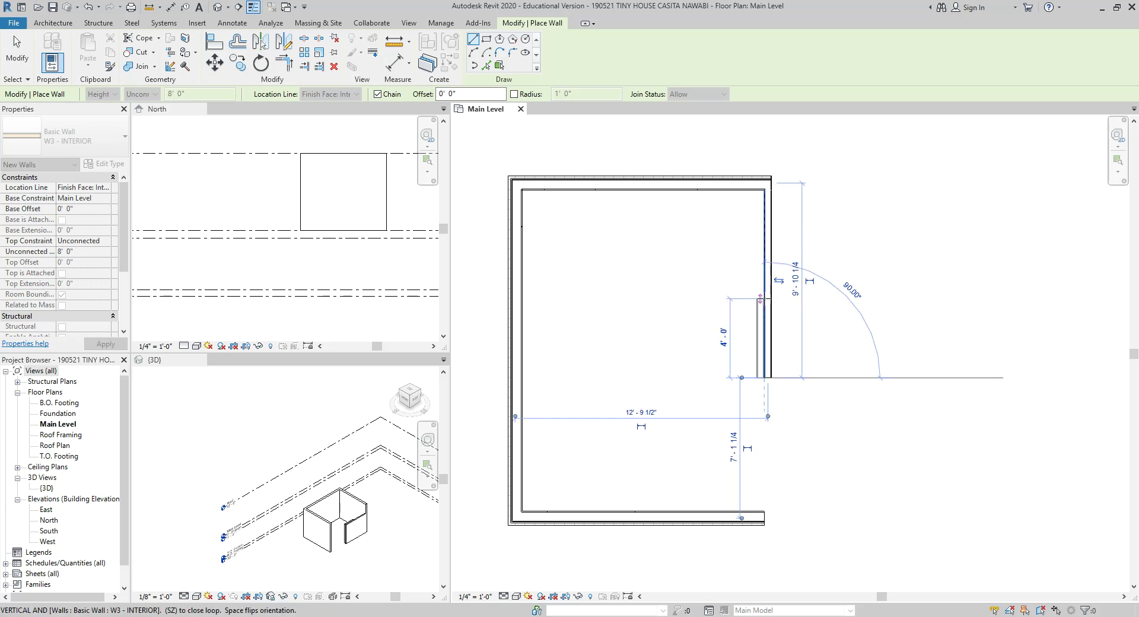
- Draw a 5' W3 - INTERIOR wall horizontally outward from the 9'6" wall's lower end, flipped to the correct side
scroll(781, 390, up, 1)
scroll(769, 376, up, 2)
click(768, 375)
key(space)
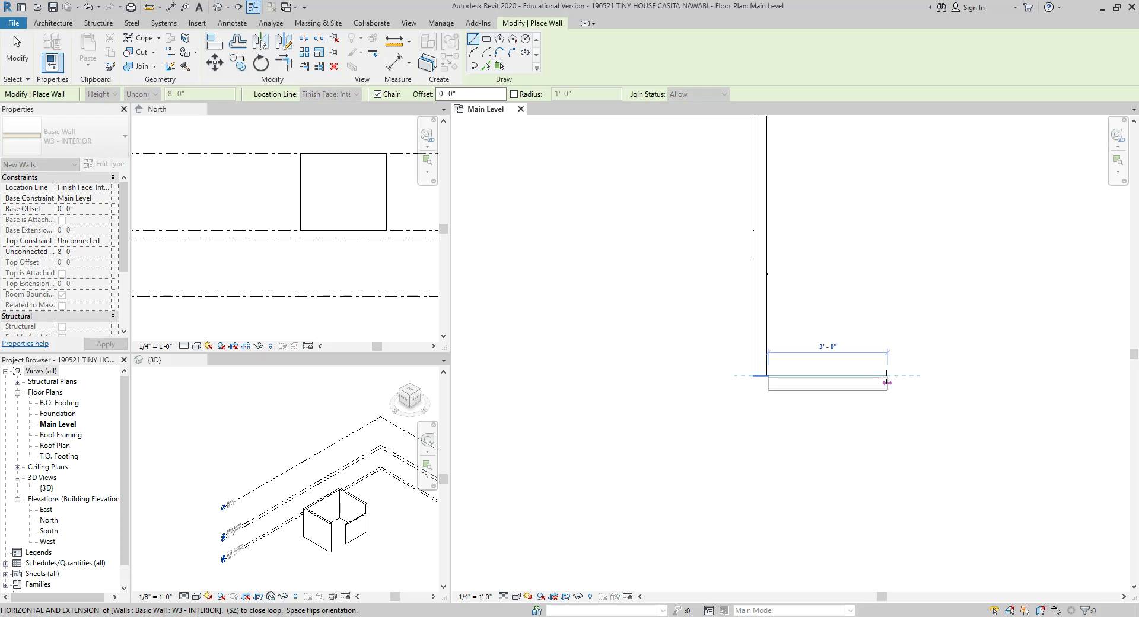
text(5)
key(Return)
scroll(890, 356, down, 3)
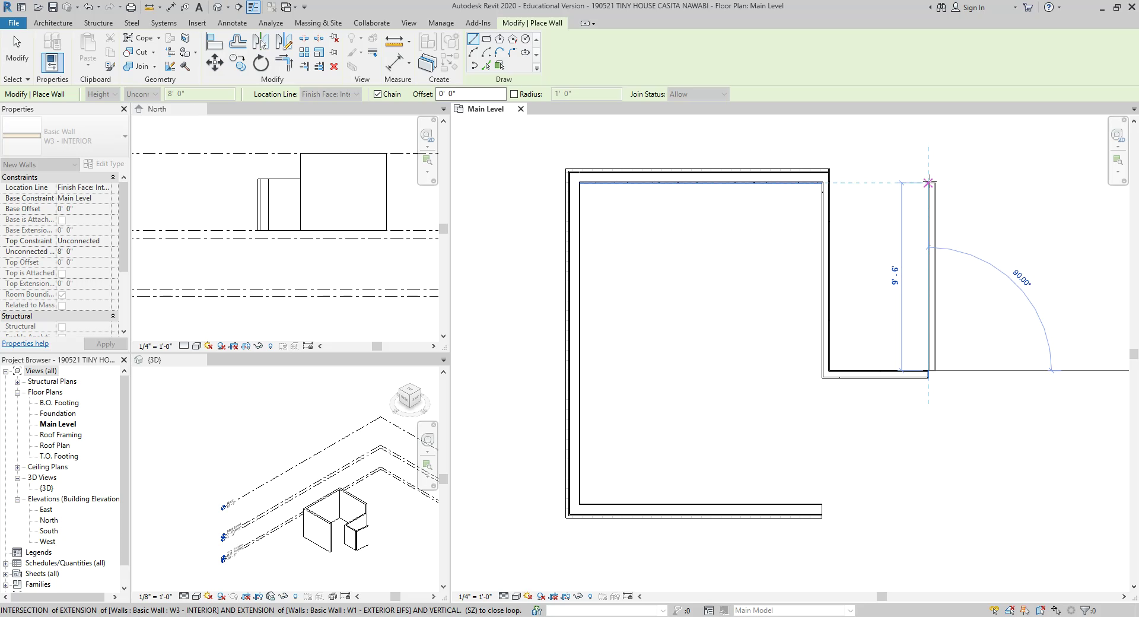
- Try to draw the bath's right W3 - INTERIOR wall up in line with the top wall's inner face, then delete it
click(928, 183)
middle_drag(879, 186, 754, 206)
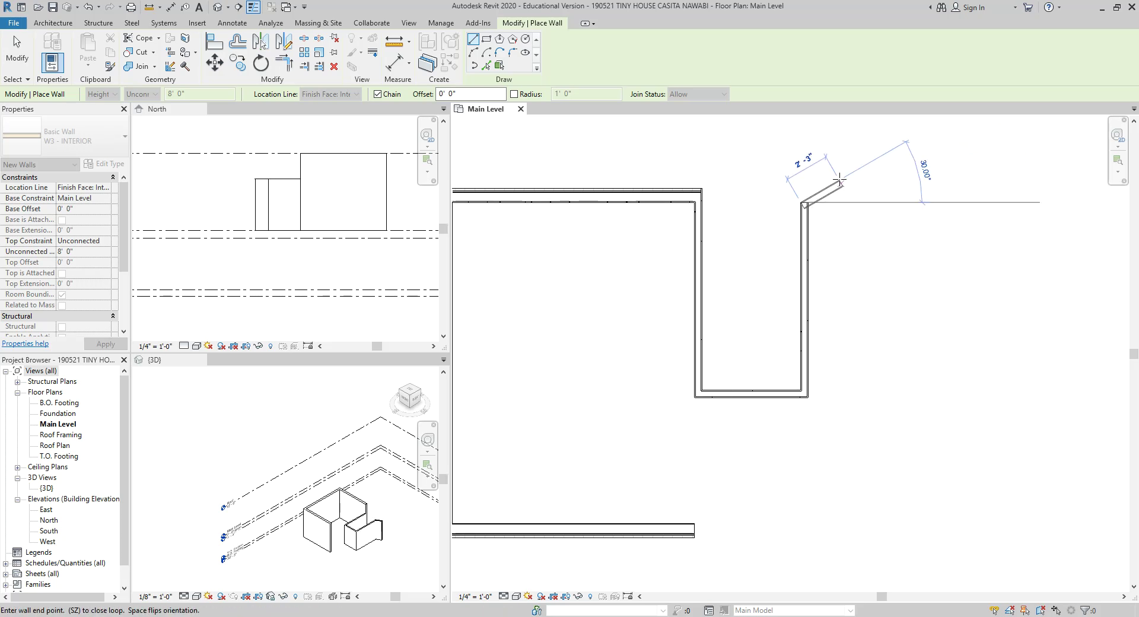
key(Escape)
key(Escape)
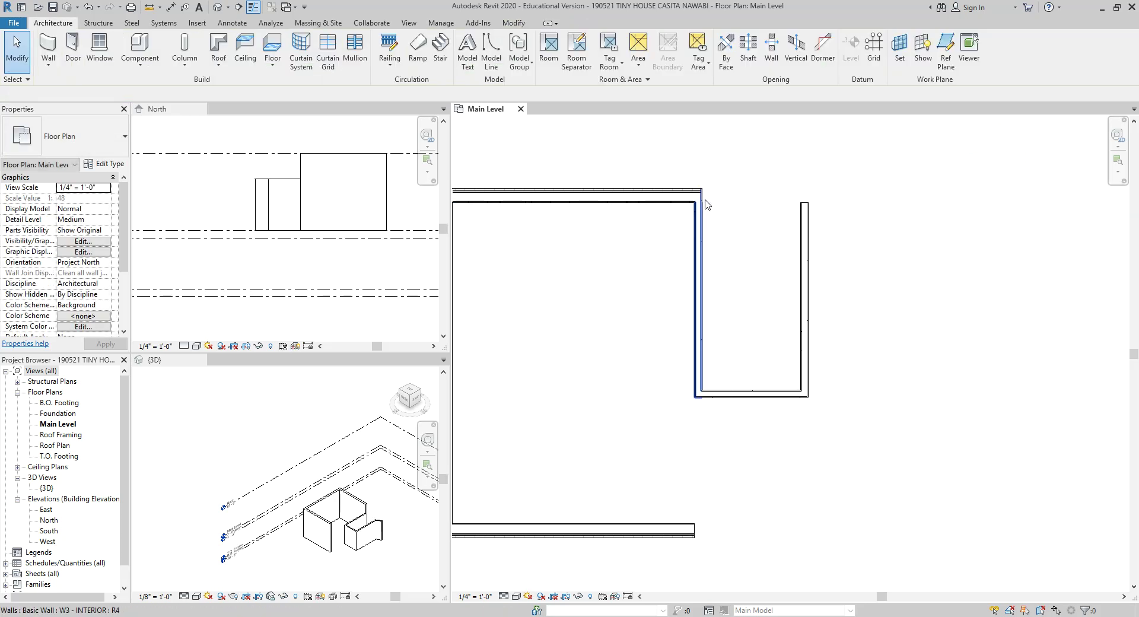
click(802, 213)
key(Delete)
- Draw a 9'6" wall up from the bath bottom wall's outer end to the top wall's inner face line, its thickness inward
key(w)
key(a)
click(805, 391)
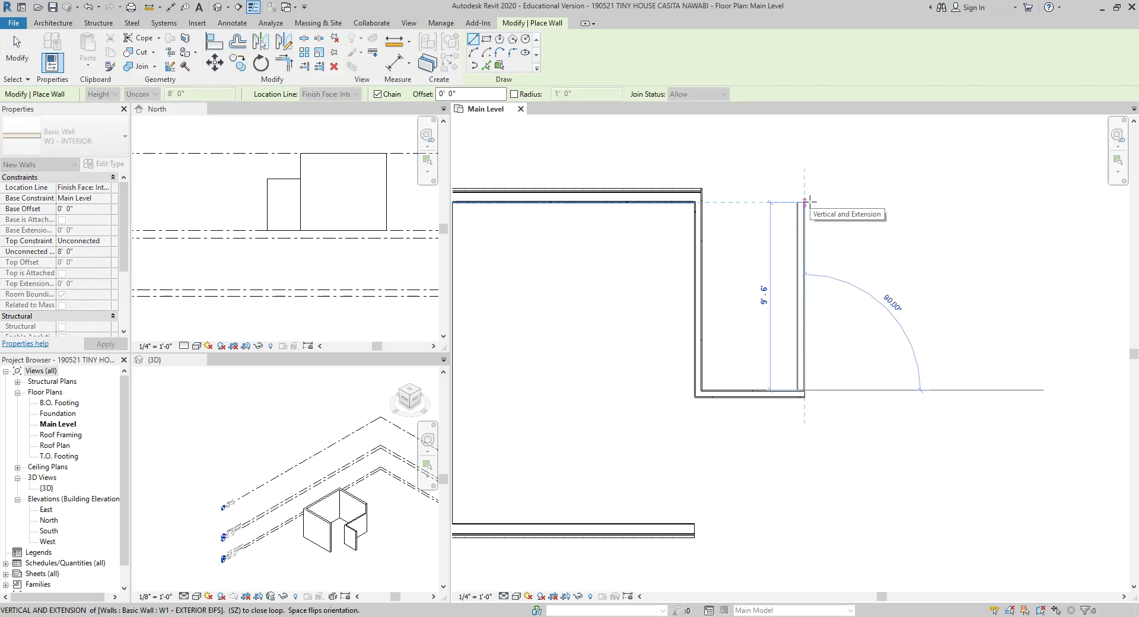
click(806, 203)
key(Escape)
key(Escape)
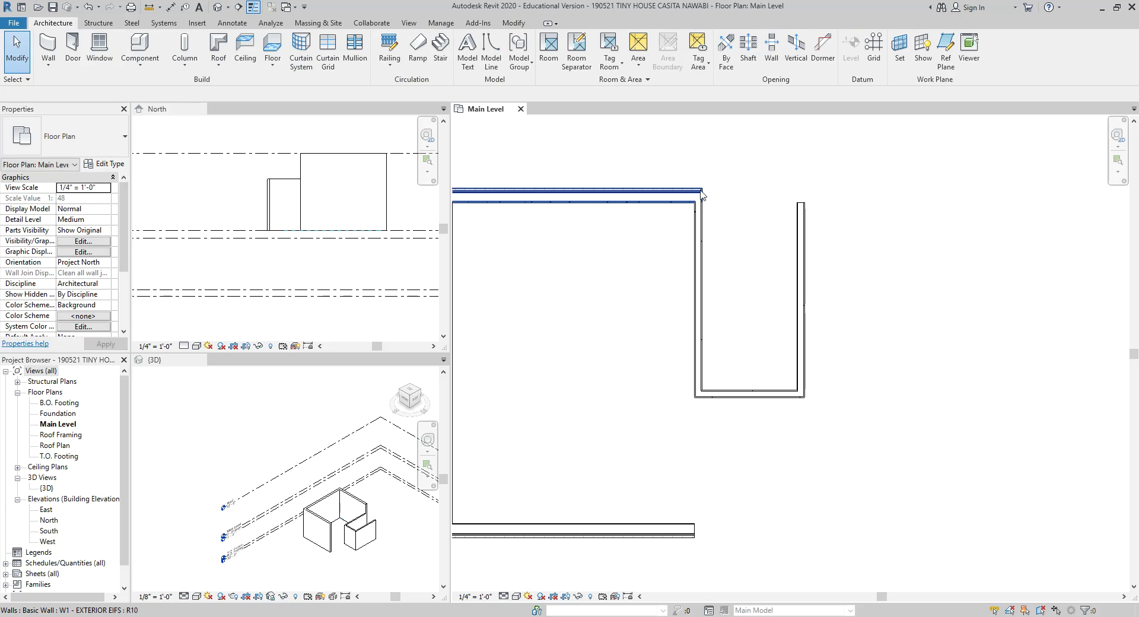
- Try to join the top exterior wall to the bath's right wall with Trim/Extend to Corner, then undo it
middle_drag(714, 198, 644, 195)
scroll(644, 196, up, 1)
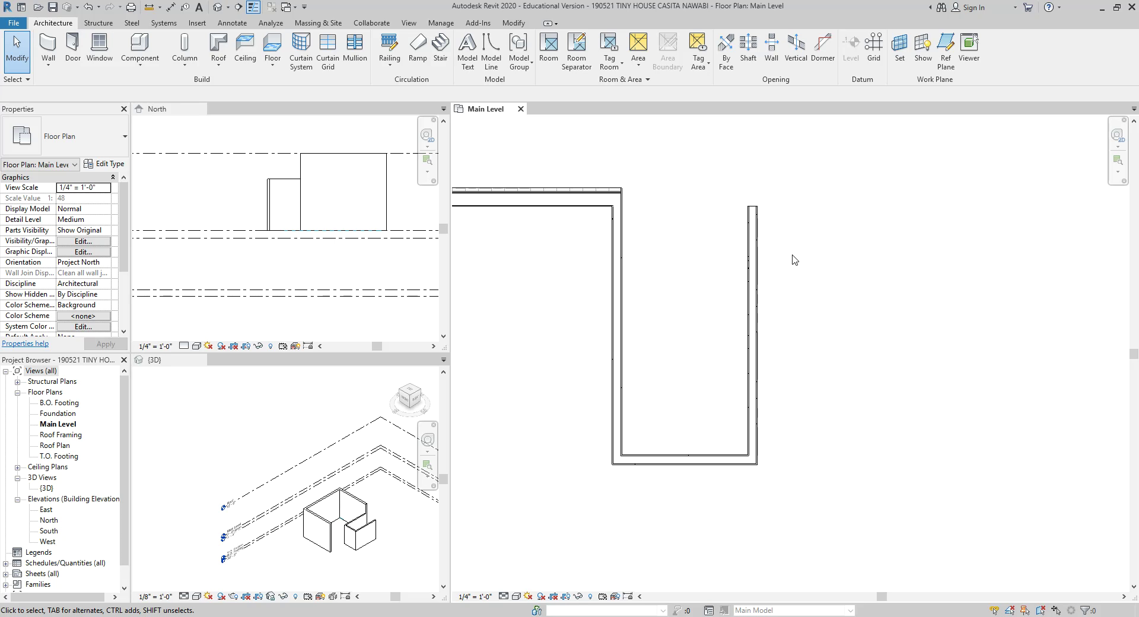
key(t)
key(r)
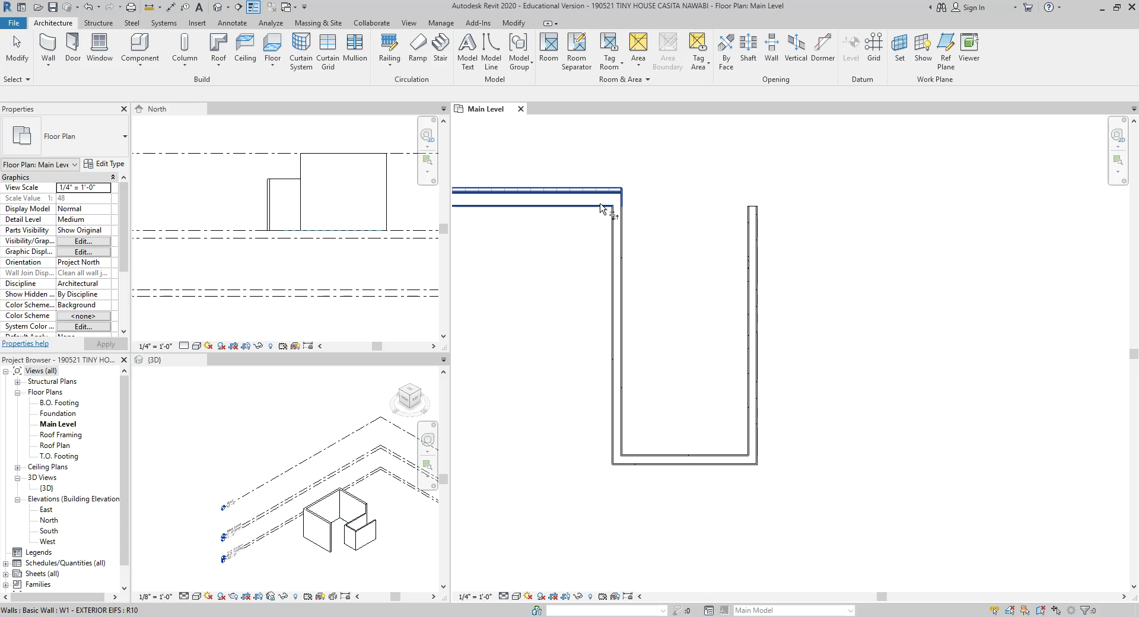
click(610, 201)
click(748, 228)
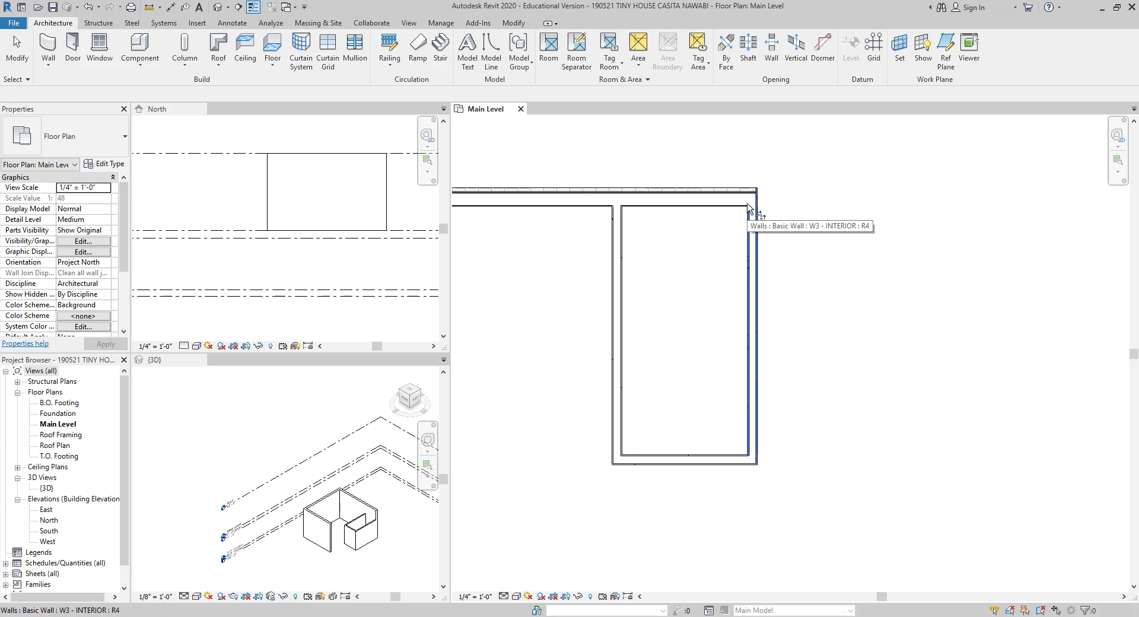
key(Escape)
key(ctrl+z)
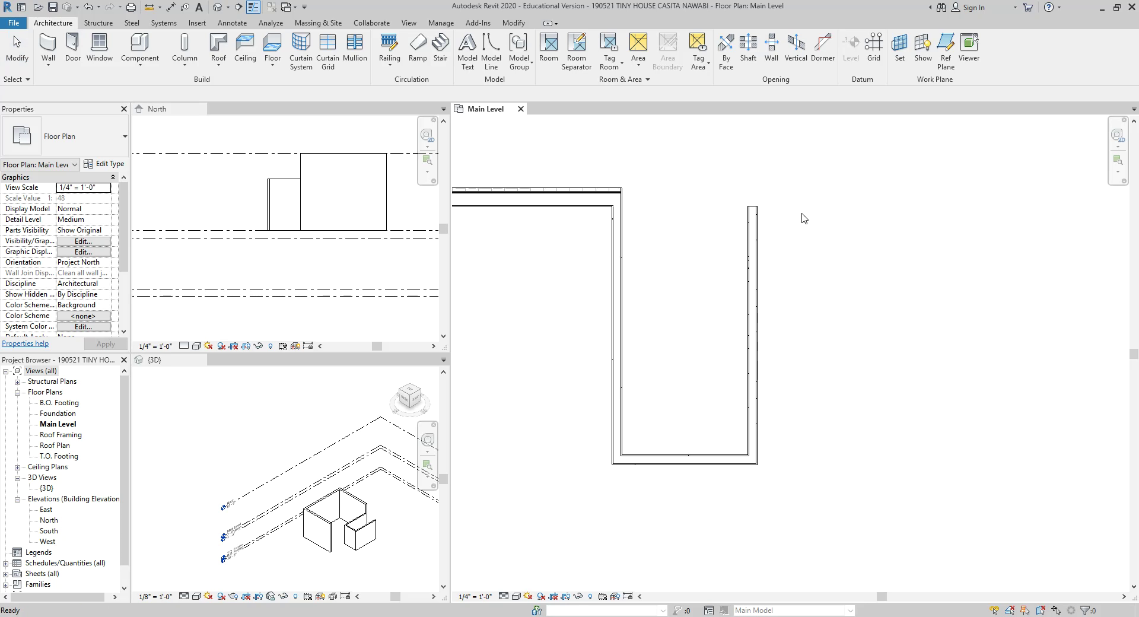
- Stretch the top W1 - EXTERIOR EIFS wall's end across the bath to the upper end of the bath's right wall
scroll(636, 203, up, 1)
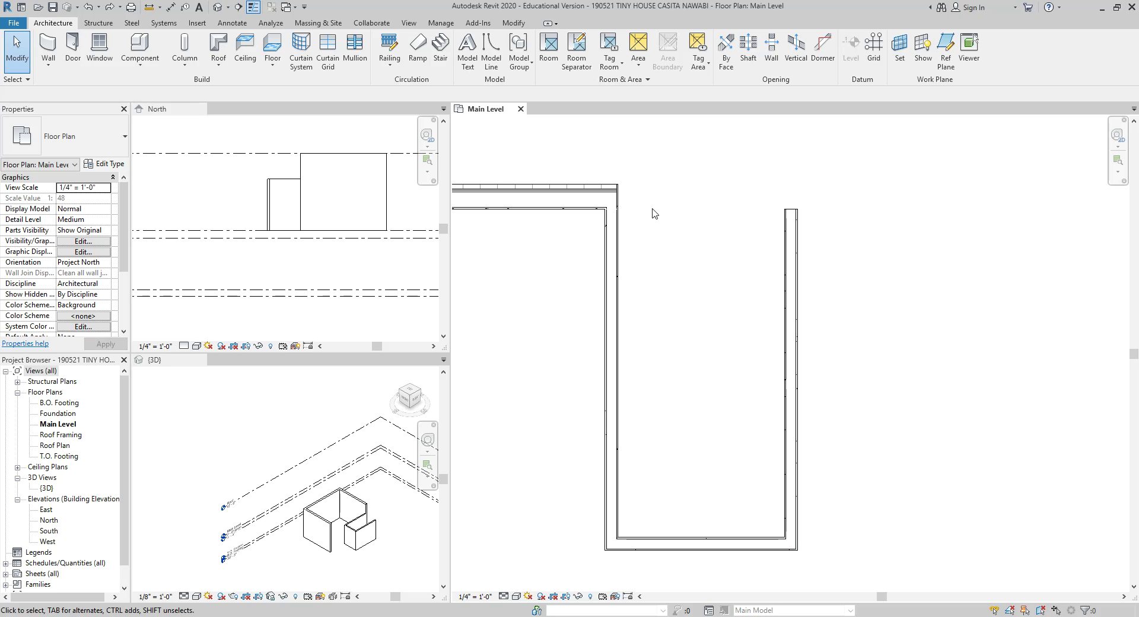
scroll(580, 196, up, 1)
click(580, 195)
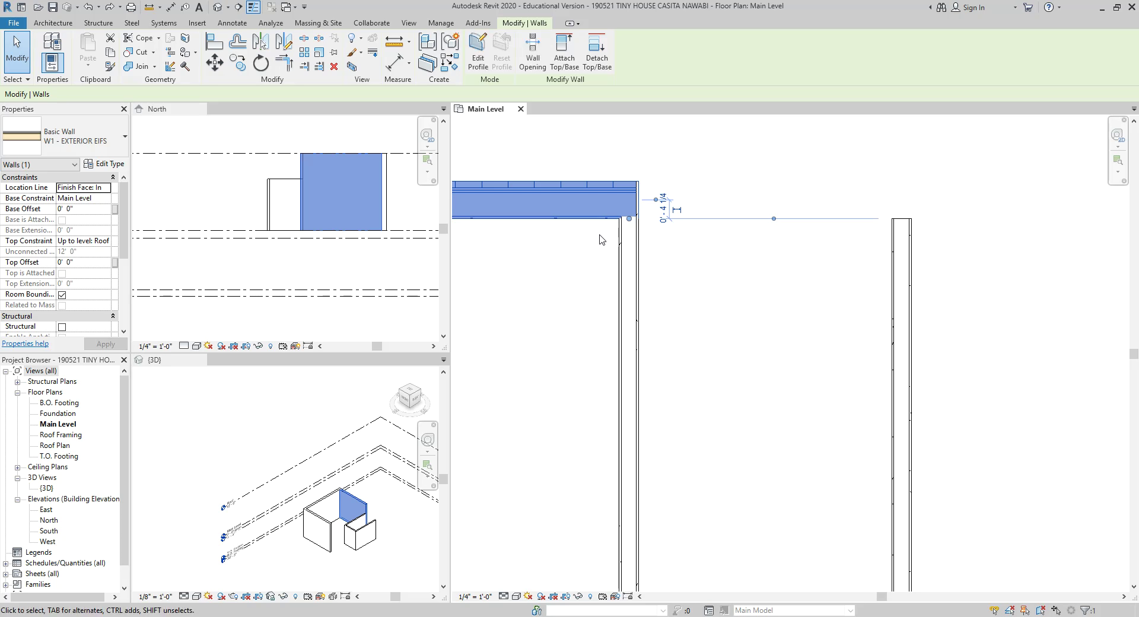
scroll(600, 237, up, 1)
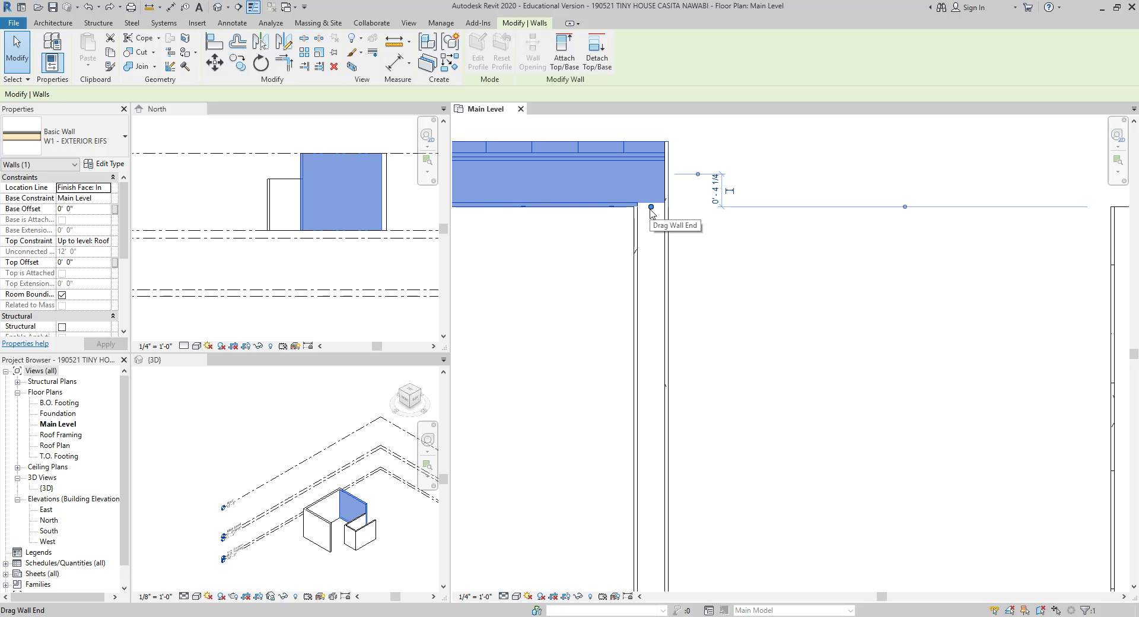
scroll(651, 211, down, 1)
drag(651, 208, 1016, 211)
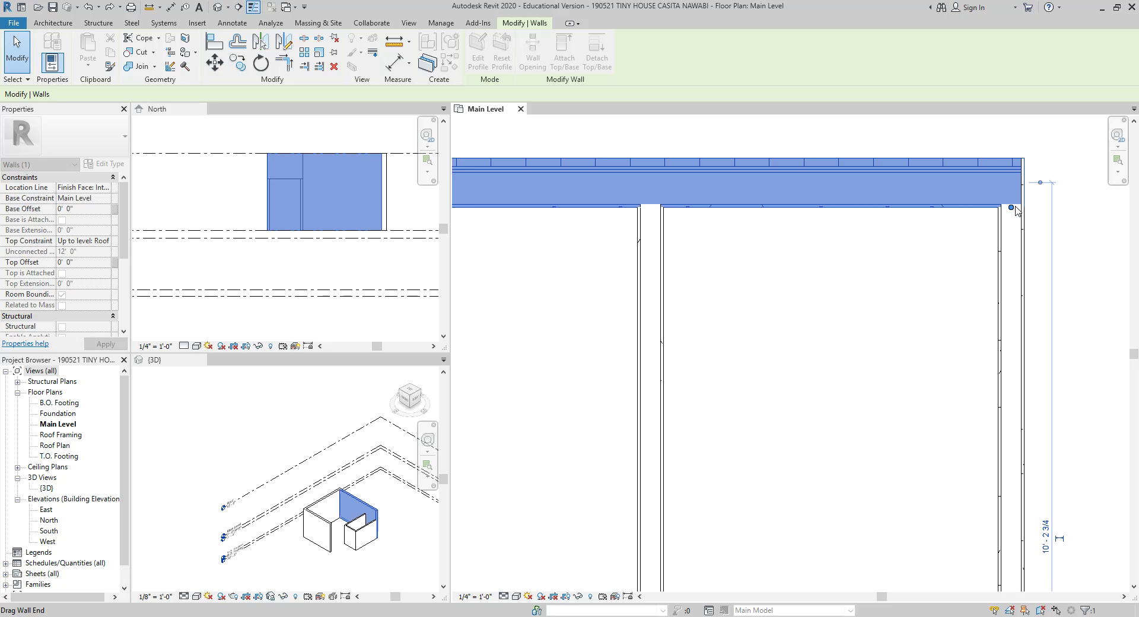
click(874, 254)
scroll(787, 268, down, 3)
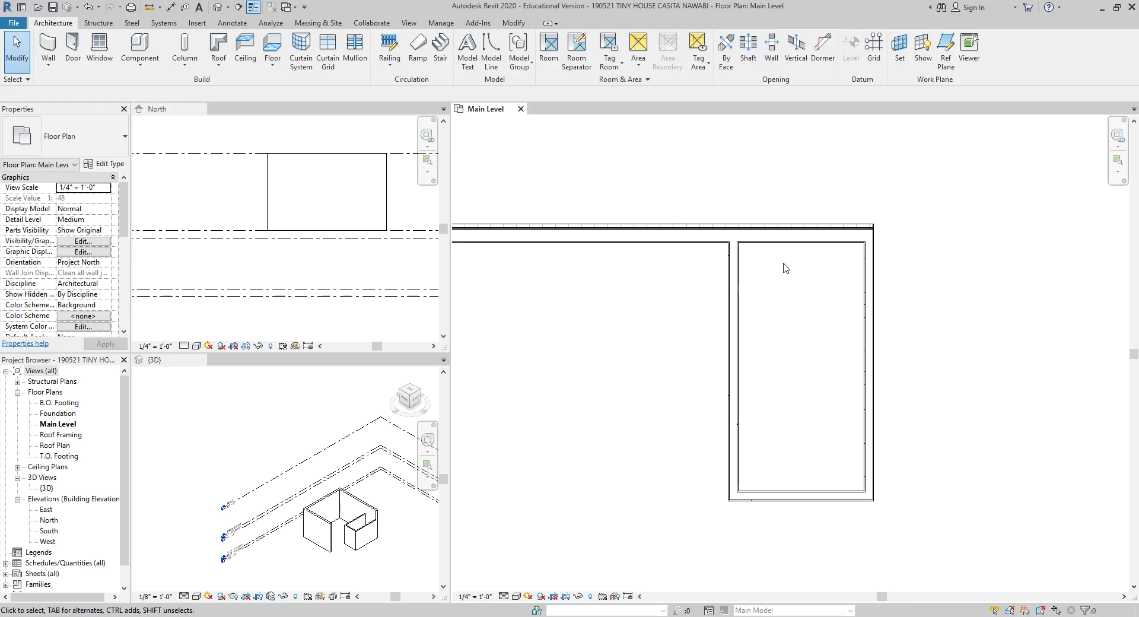
scroll(786, 268, up, 1)
scroll(904, 247, down, 2)
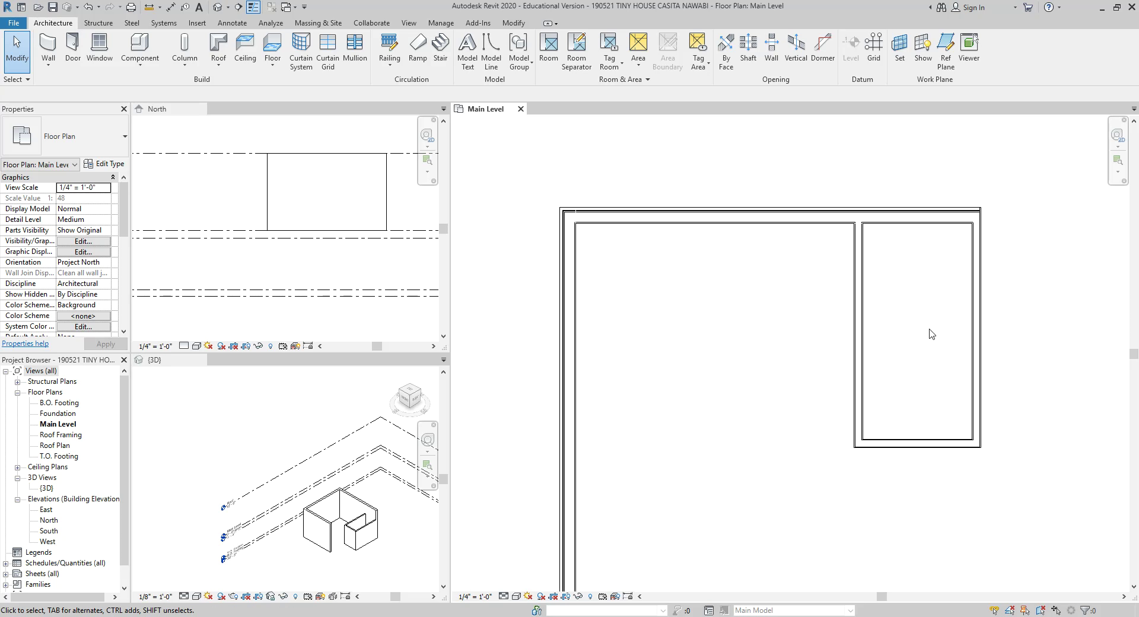
- Check the bath's left, bottom and right interior walls against the modern casita floor plan in the browser
middle_drag(920, 330, 903, 308)
click(853, 290)
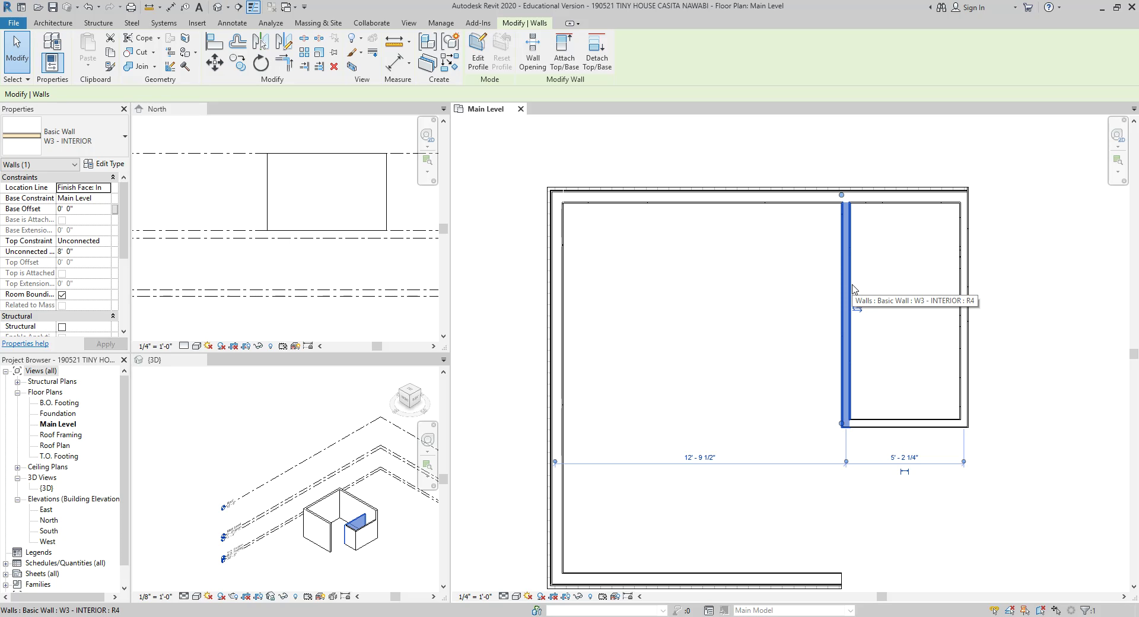
click(919, 424)
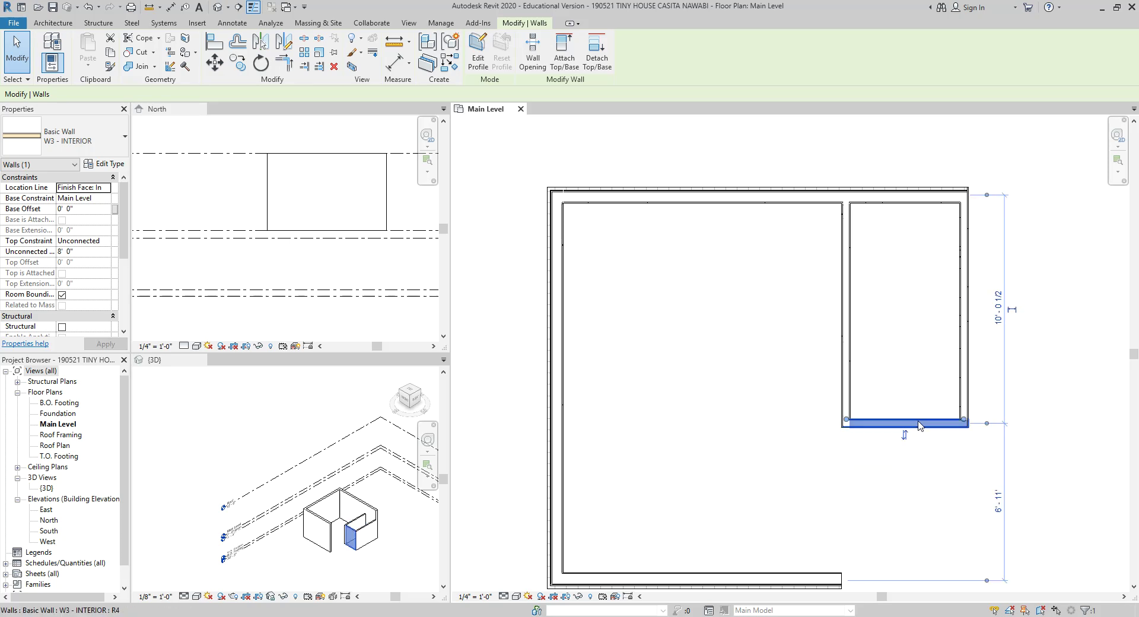
middle_drag(913, 323, 814, 306)
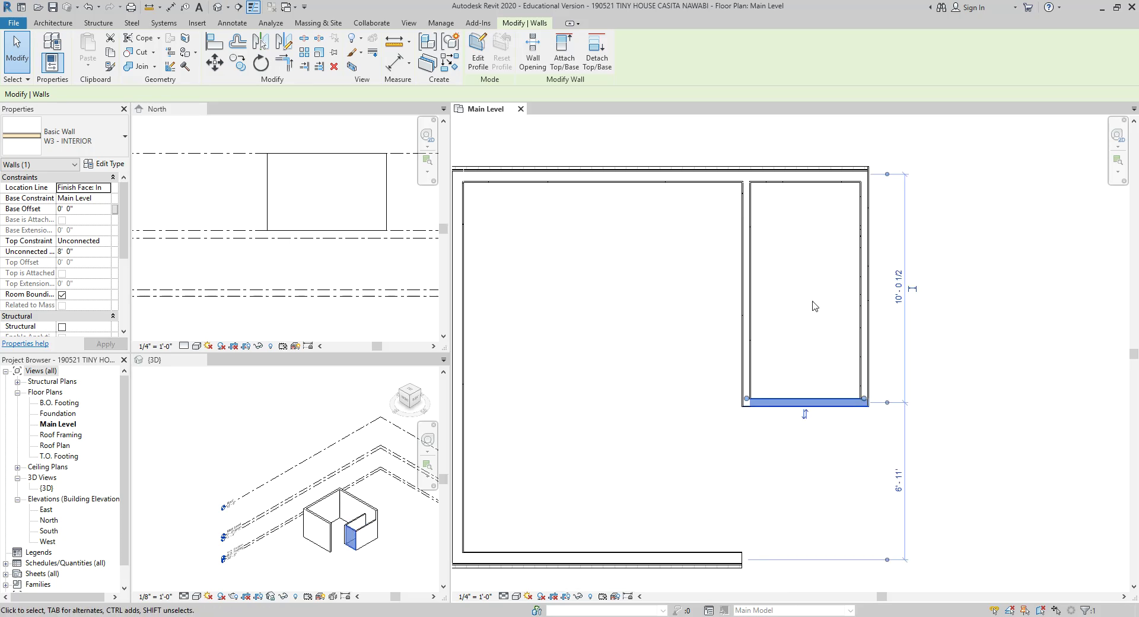
scroll(797, 311, up, 2)
click(733, 309)
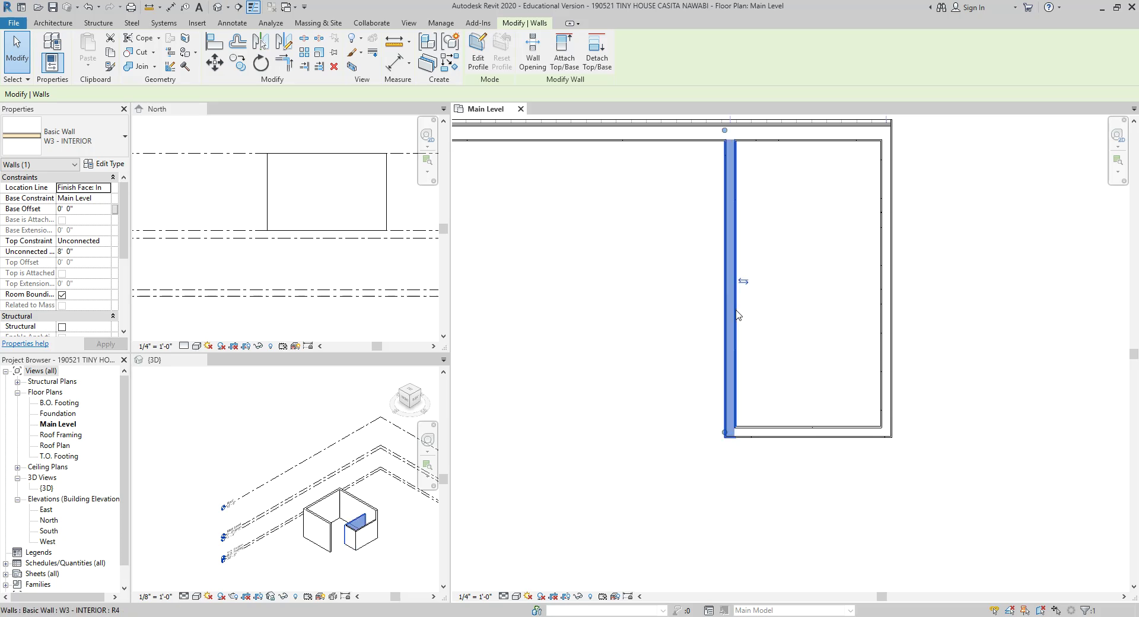
click(771, 428)
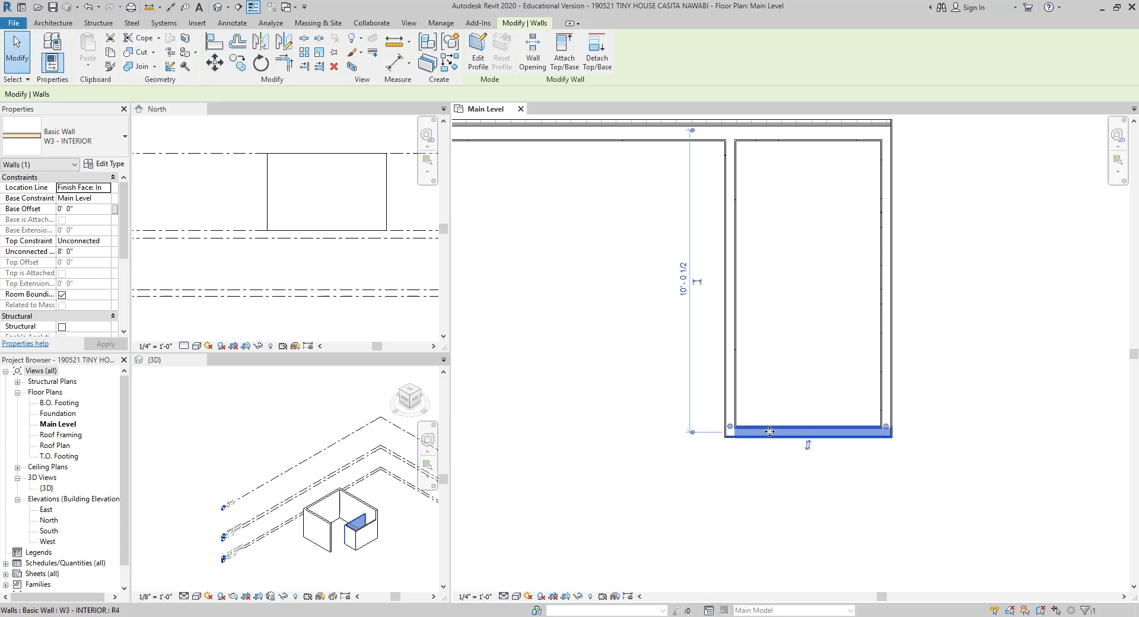
click(891, 392)
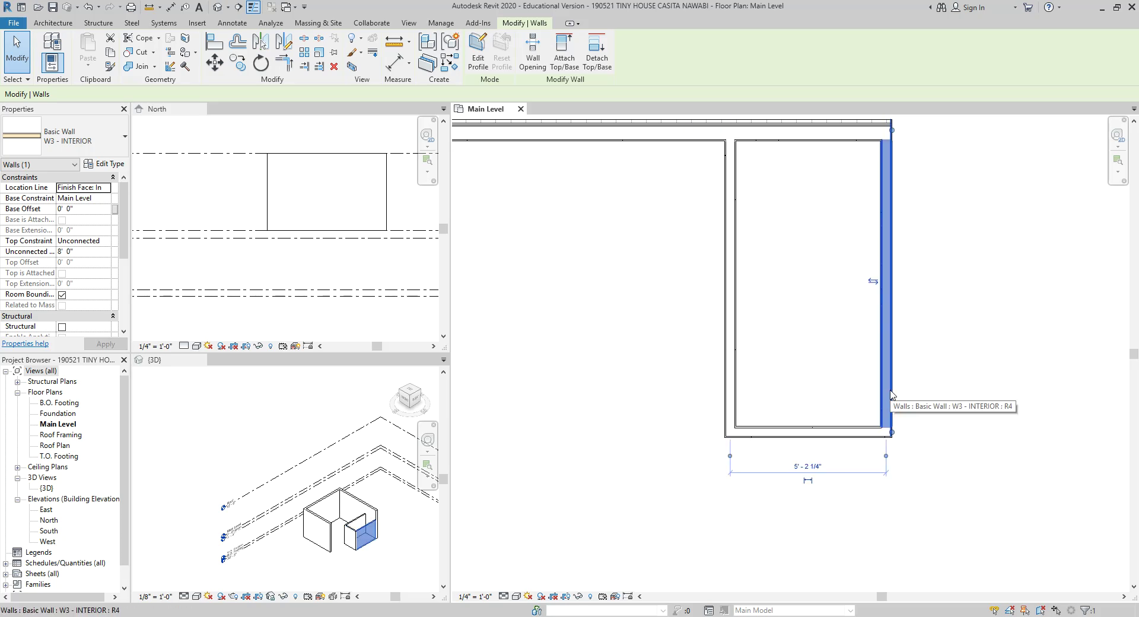
drag(0, 96, 652, 104)
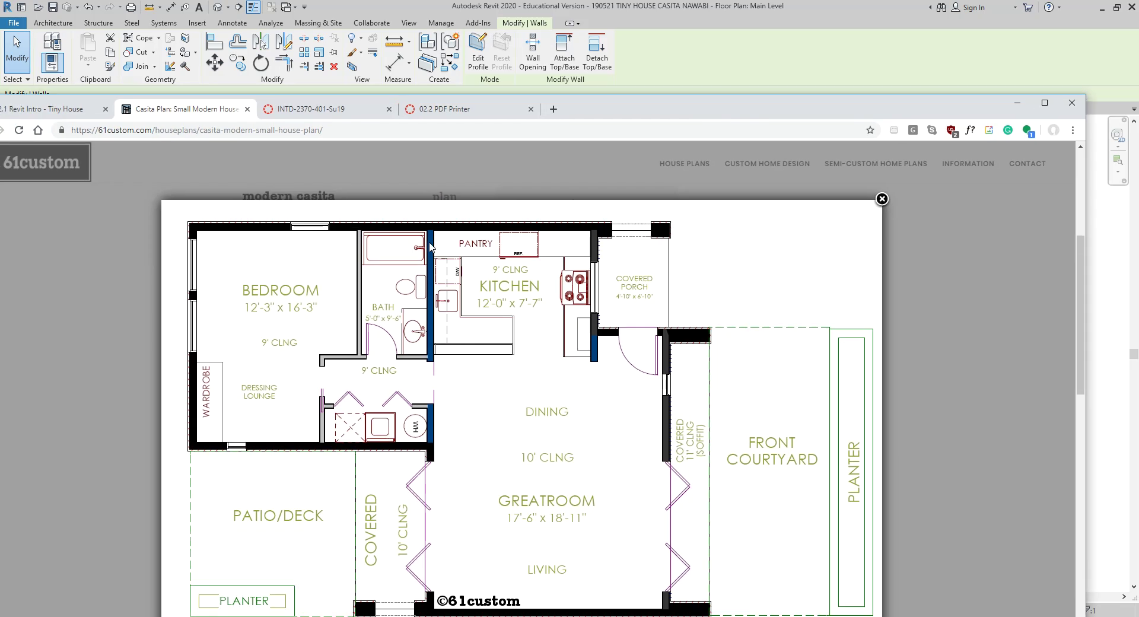
drag(700, 105, 0, 66)
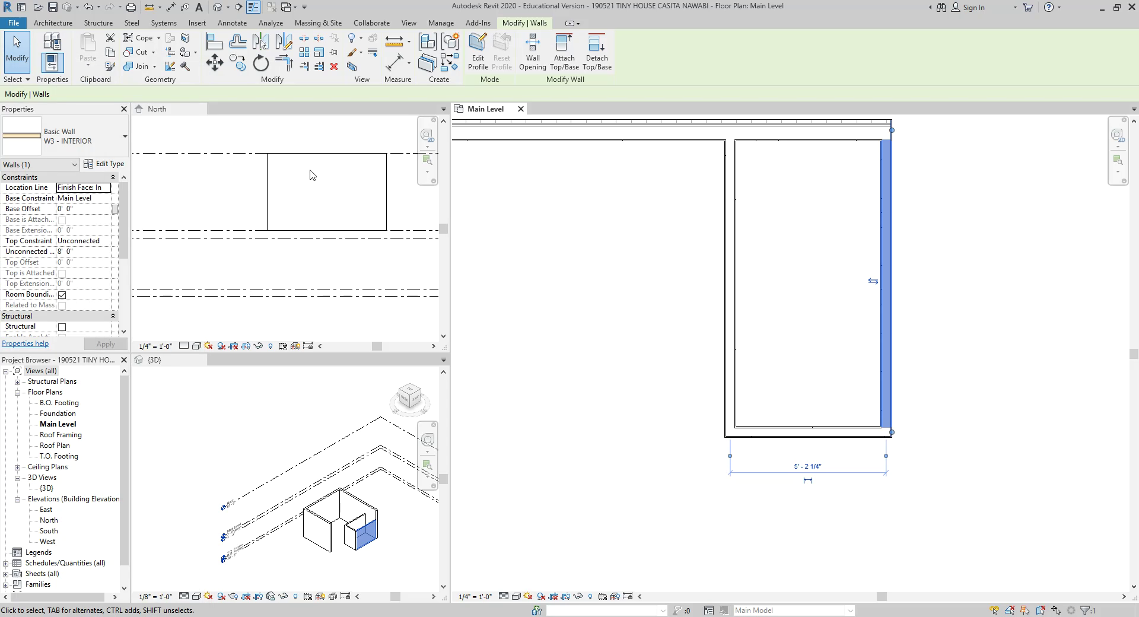
- Browse the wall types available for the bath's right wall without changing it
click(932, 270)
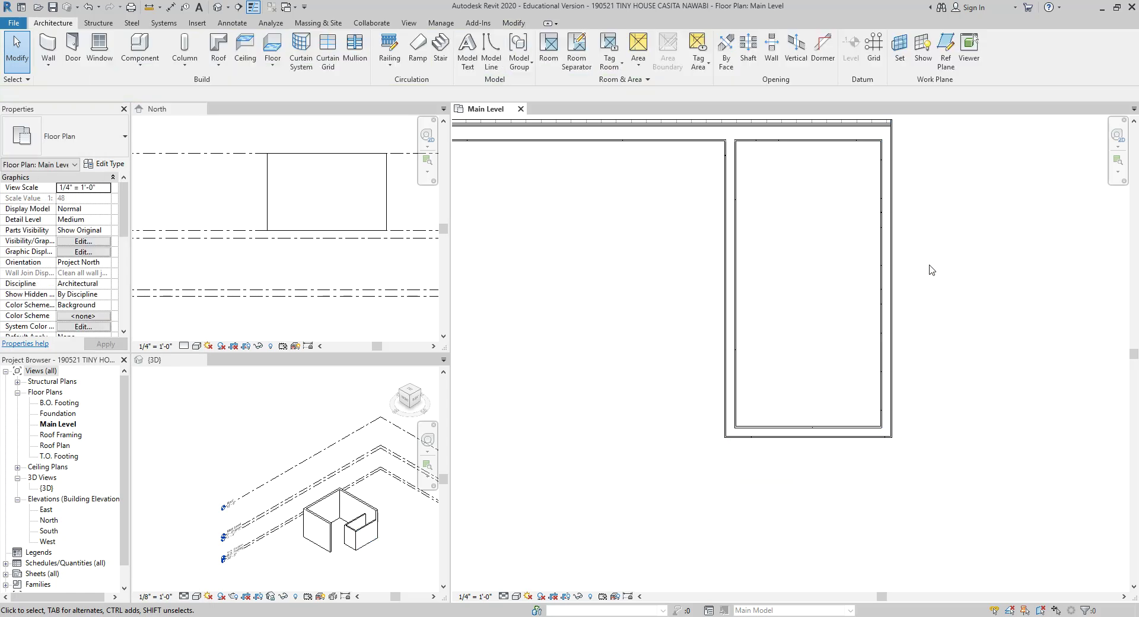
click(894, 259)
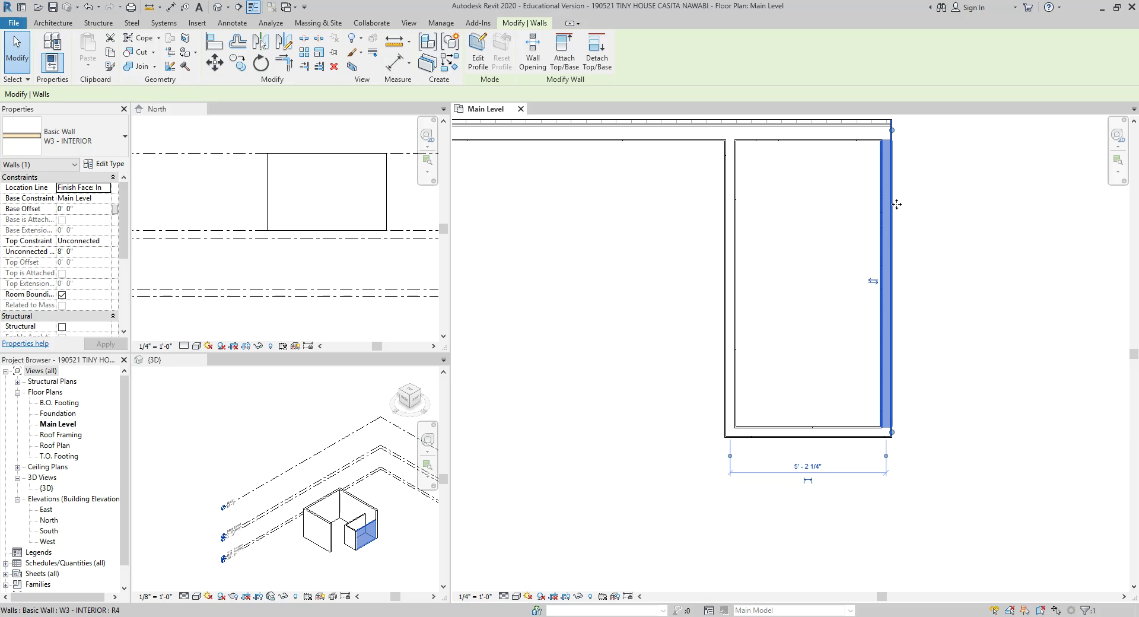
click(823, 219)
click(885, 212)
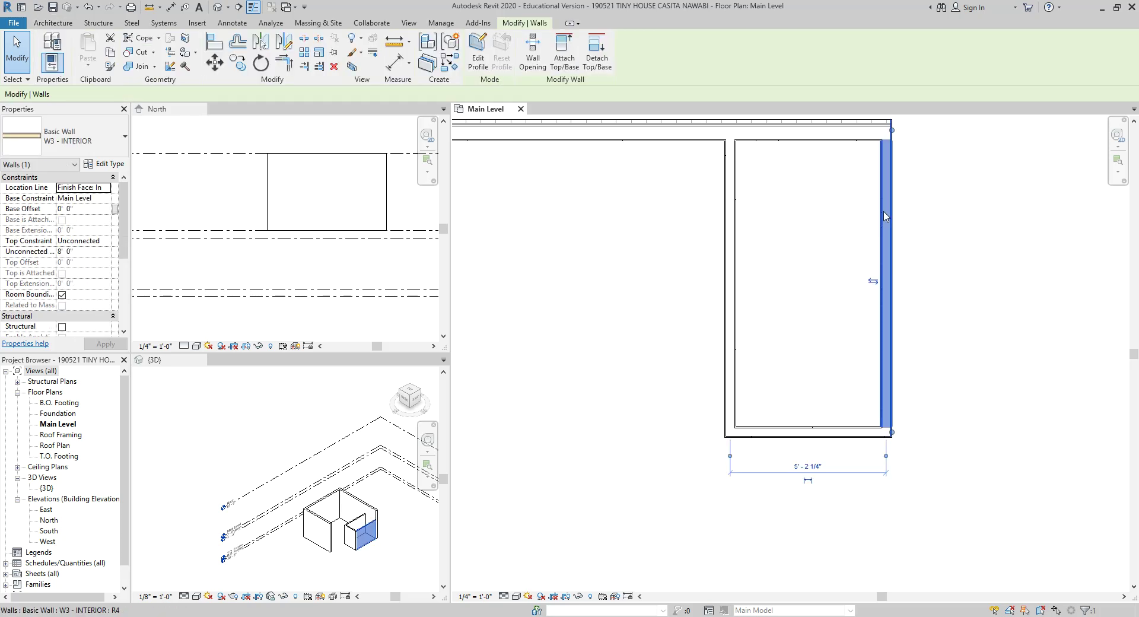
click(85, 141)
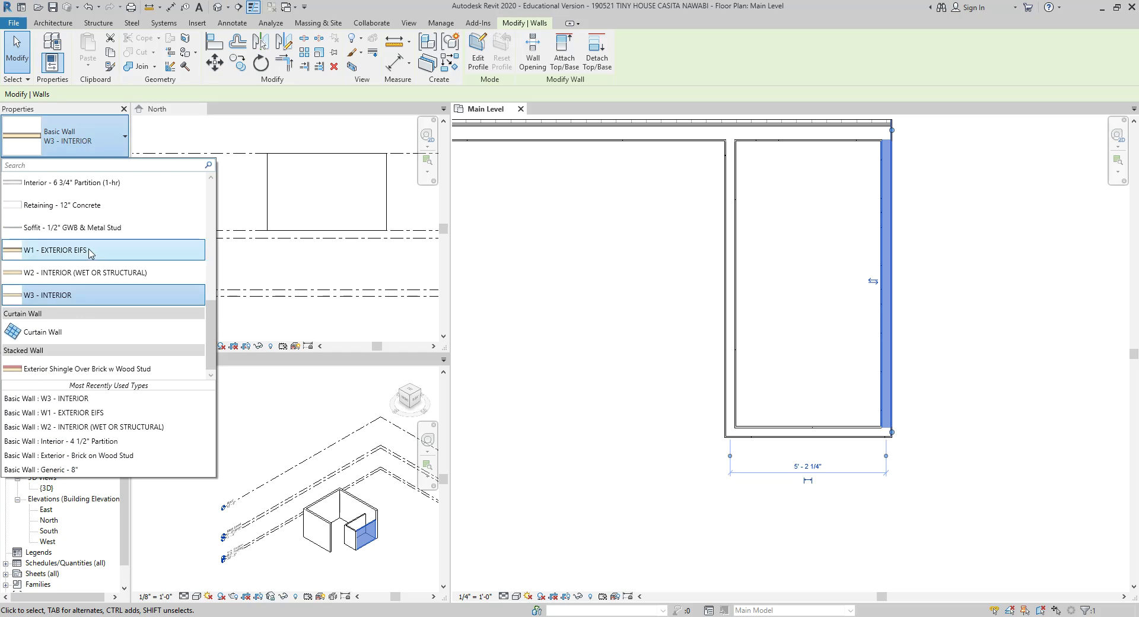
click(813, 282)
- Add an aligned dimension across the bath between the inner faces of its side walls, using the Wall faces reference
key(d)
key(i)
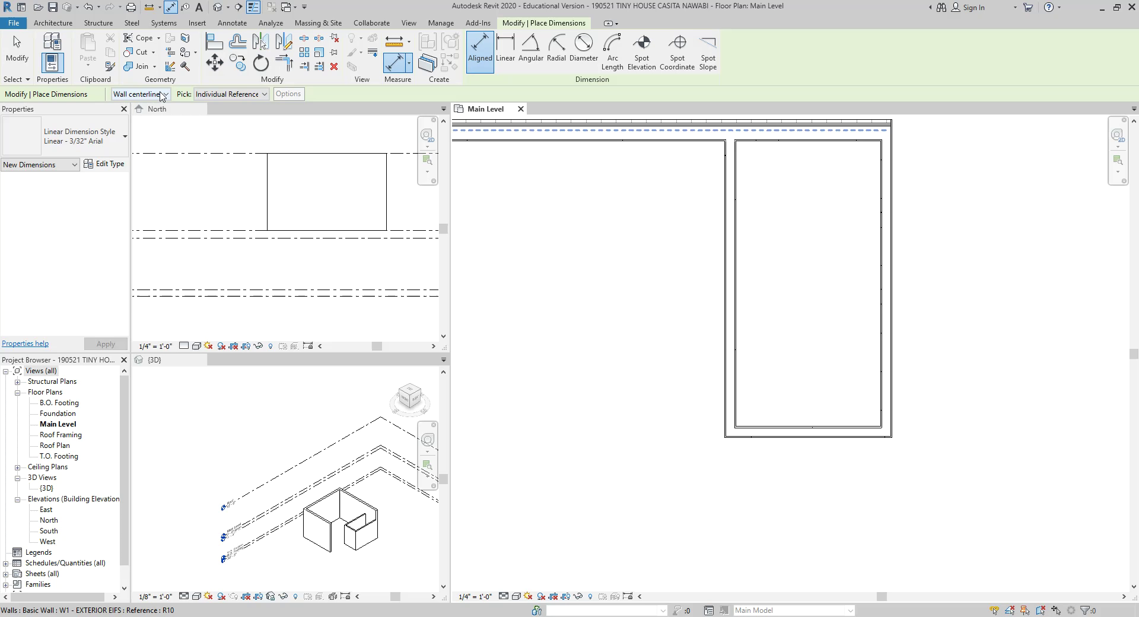
click(141, 94)
click(159, 116)
click(737, 224)
click(881, 232)
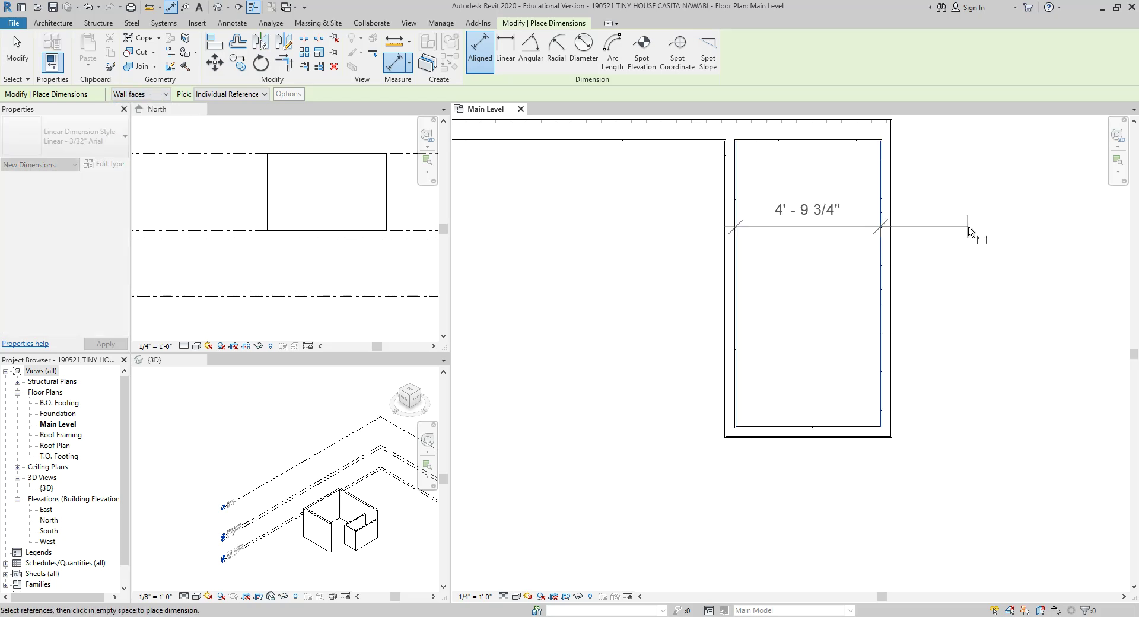
click(967, 238)
- Dimension the bath's length from the top exterior wall's inner face to the bottom wall's inner face
click(822, 144)
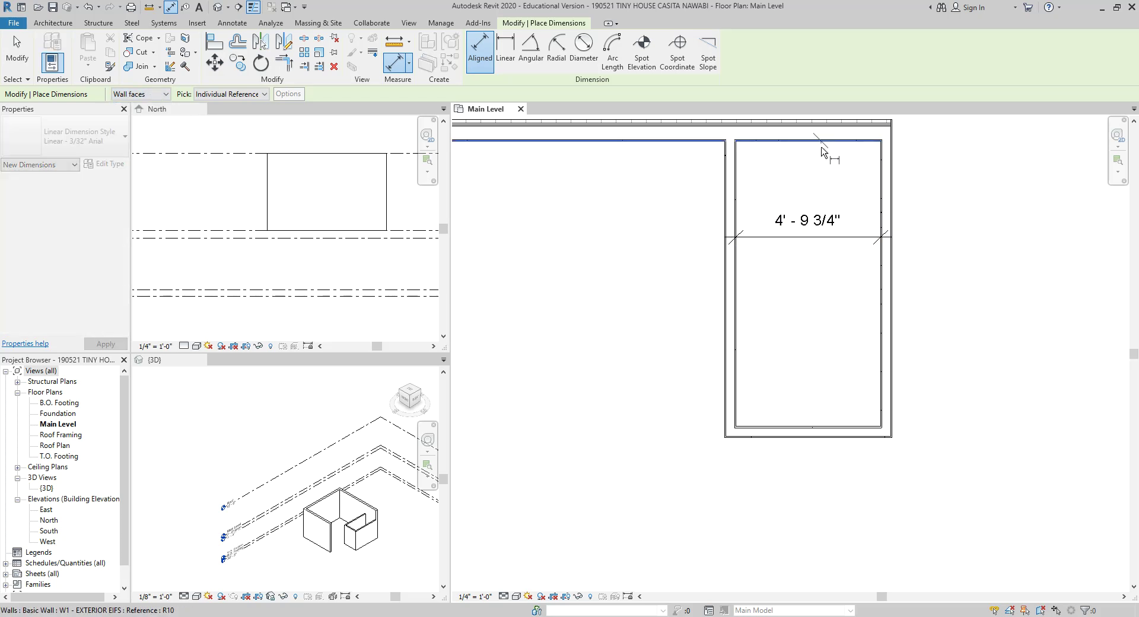
click(786, 427)
click(800, 469)
key(Escape)
key(Escape)
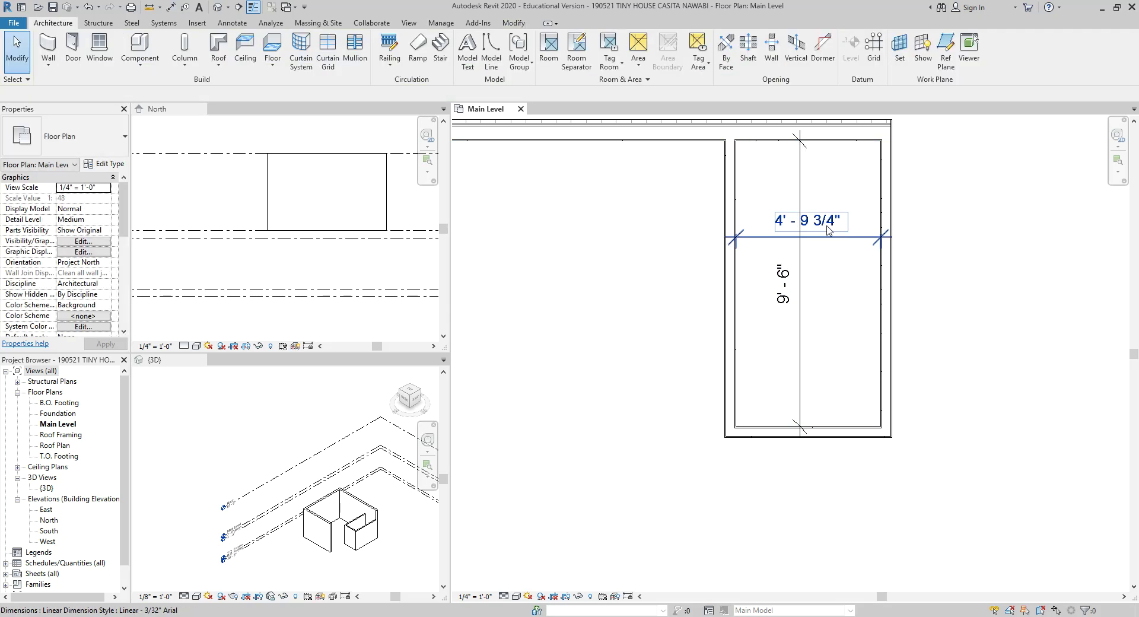
- Move the bath's right wall by setting the bath's clear width dimension to 5'
click(885, 204)
click(820, 225)
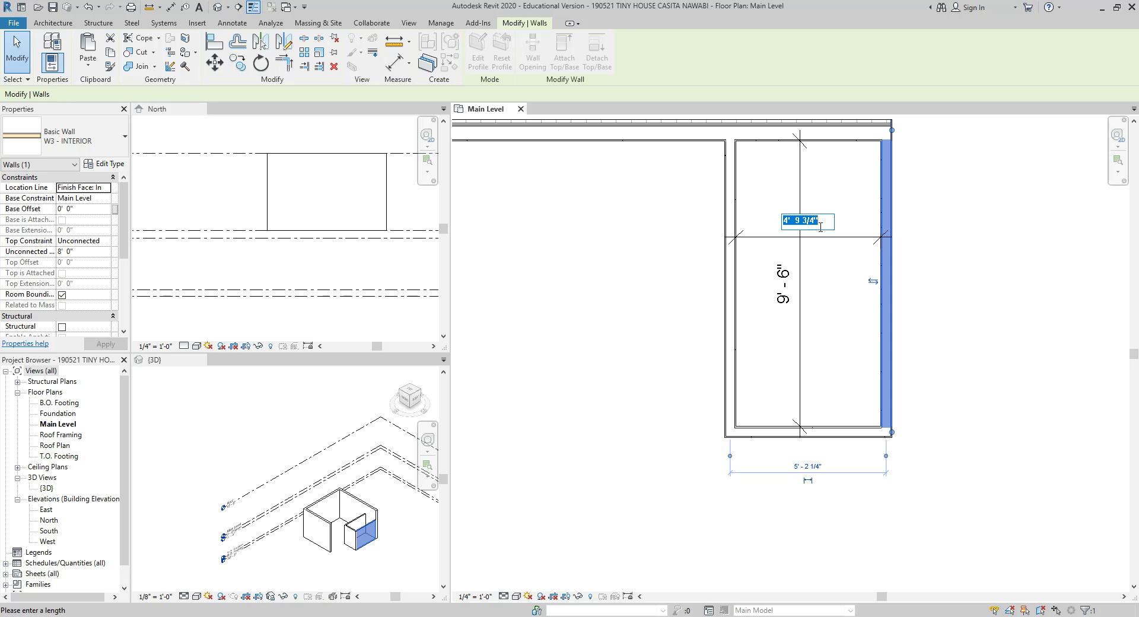
text(5)
key(Return)
click(951, 245)
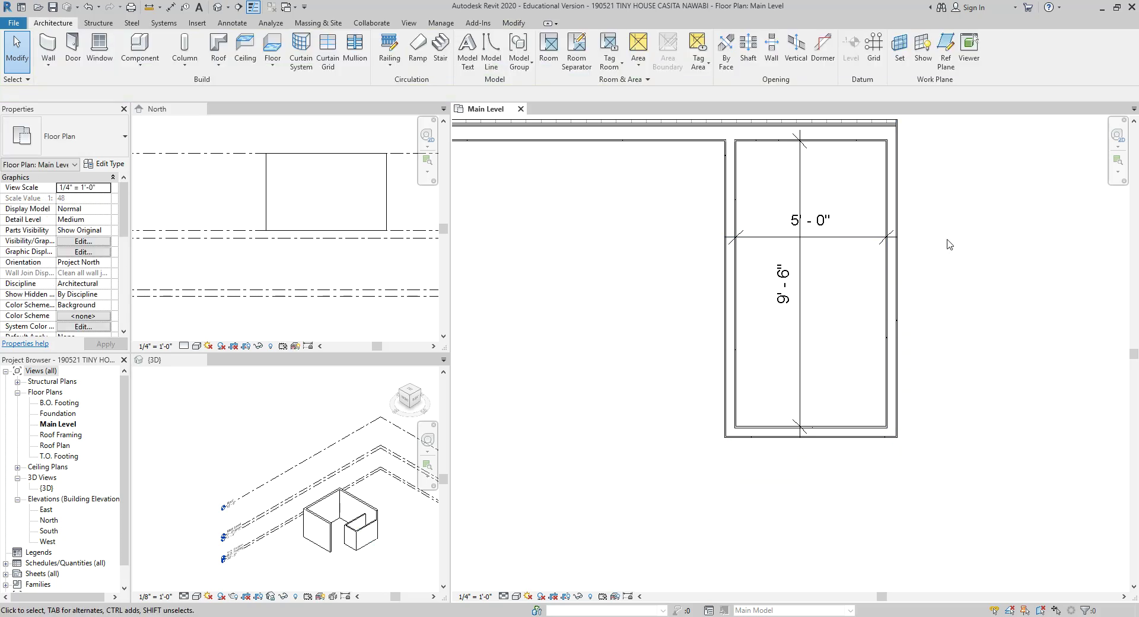
- Change the bath's right wall type to W2 - INTERIOR (WET OR STRUCTURAL)
click(889, 203)
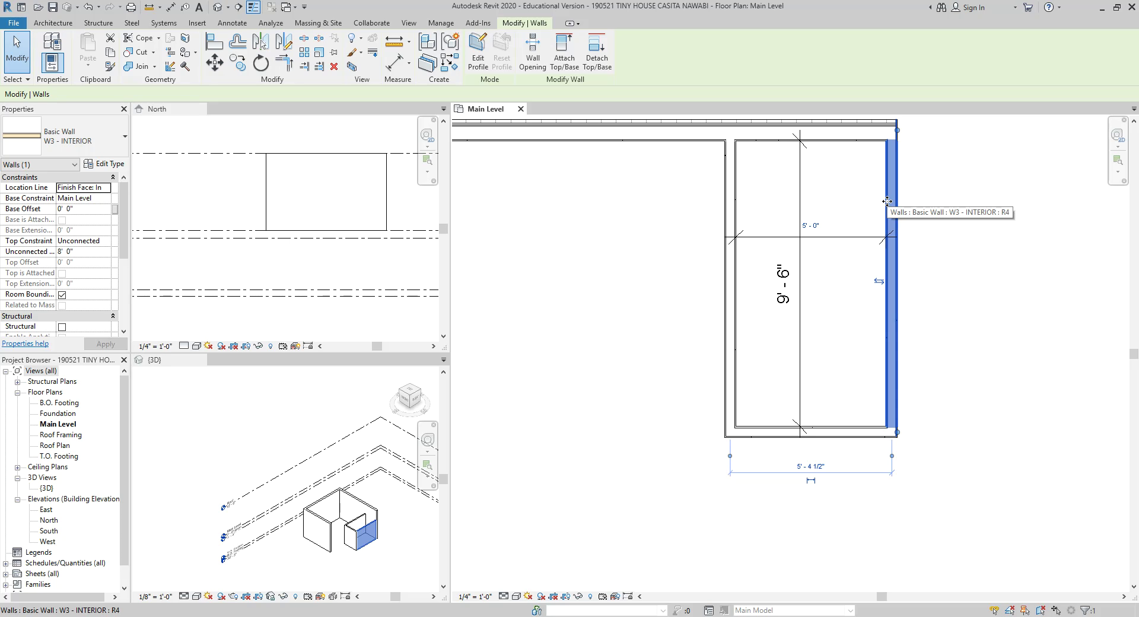
click(840, 308)
scroll(820, 239, up, 3)
middle_drag(807, 287, 681, 336)
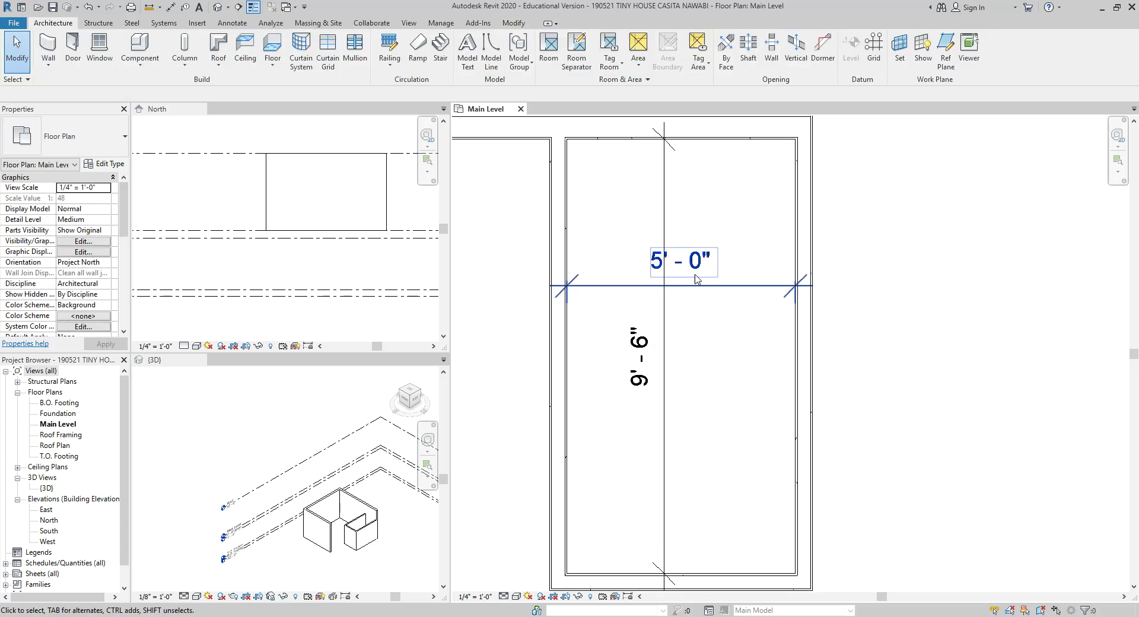
click(795, 221)
click(87, 138)
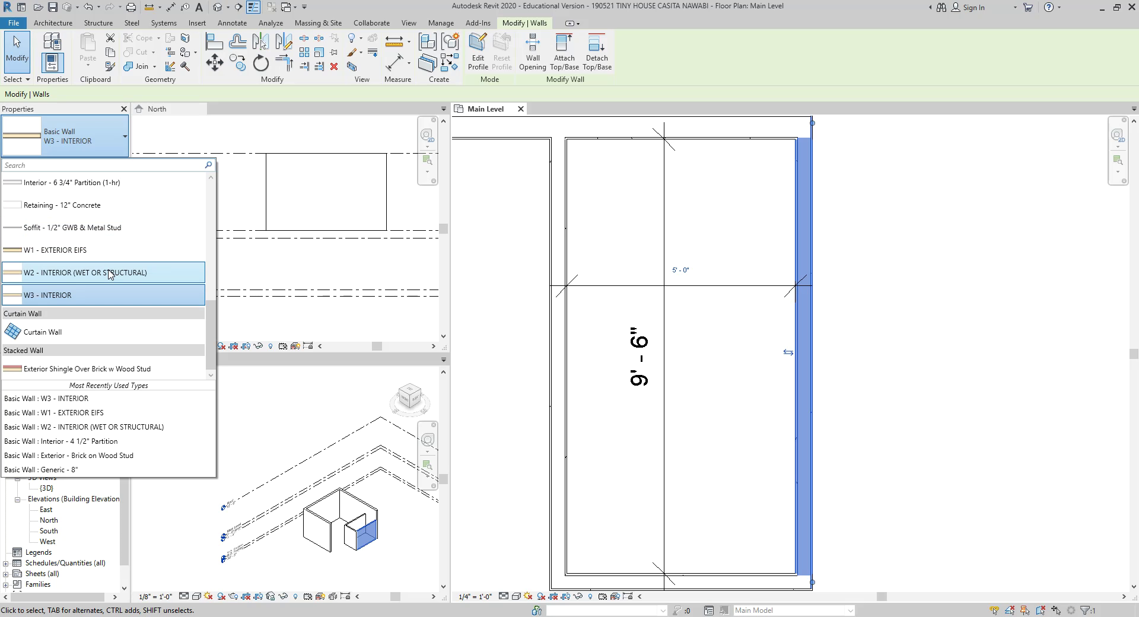
click(86, 273)
click(728, 326)
scroll(729, 321, down, 2)
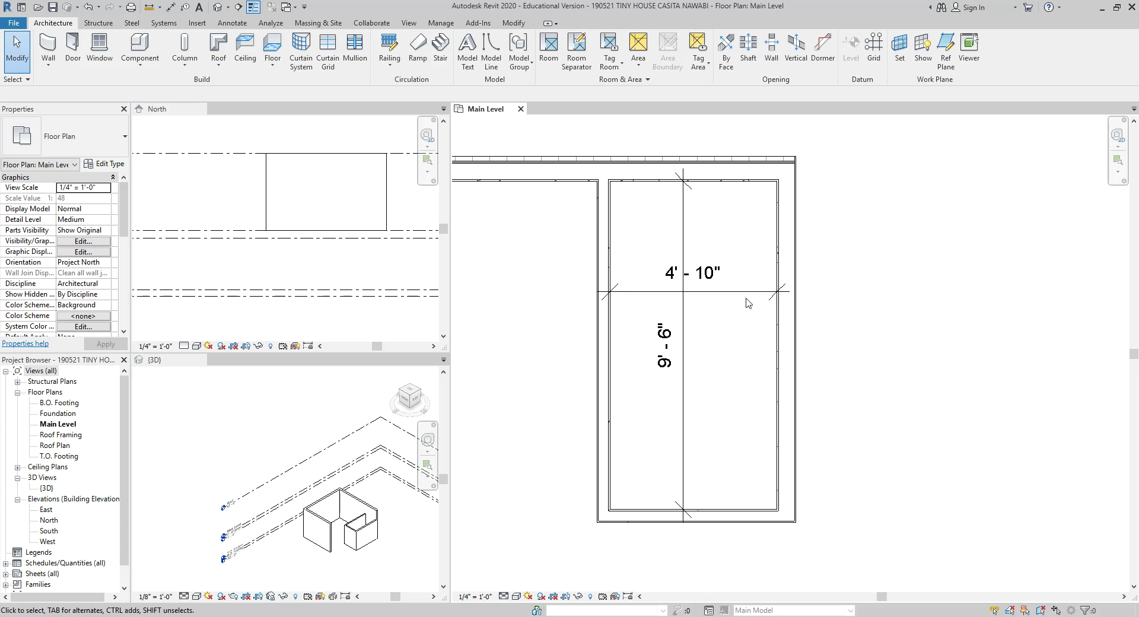
- Move the bath's right wall by setting the clear width dimension between the side walls to 5'
click(724, 282)
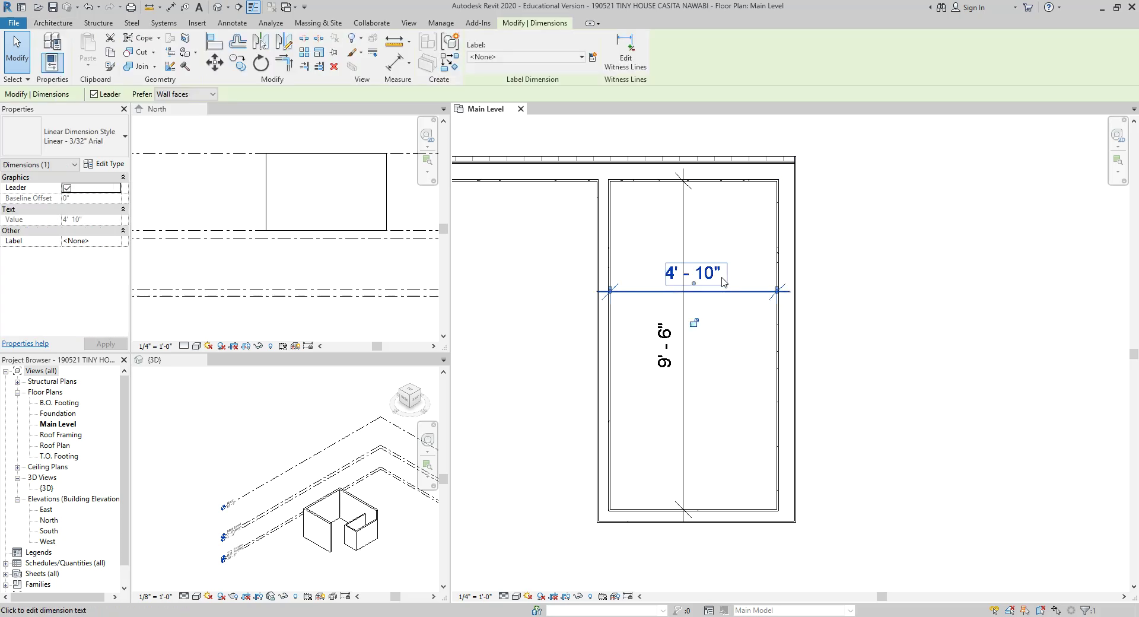
click(729, 380)
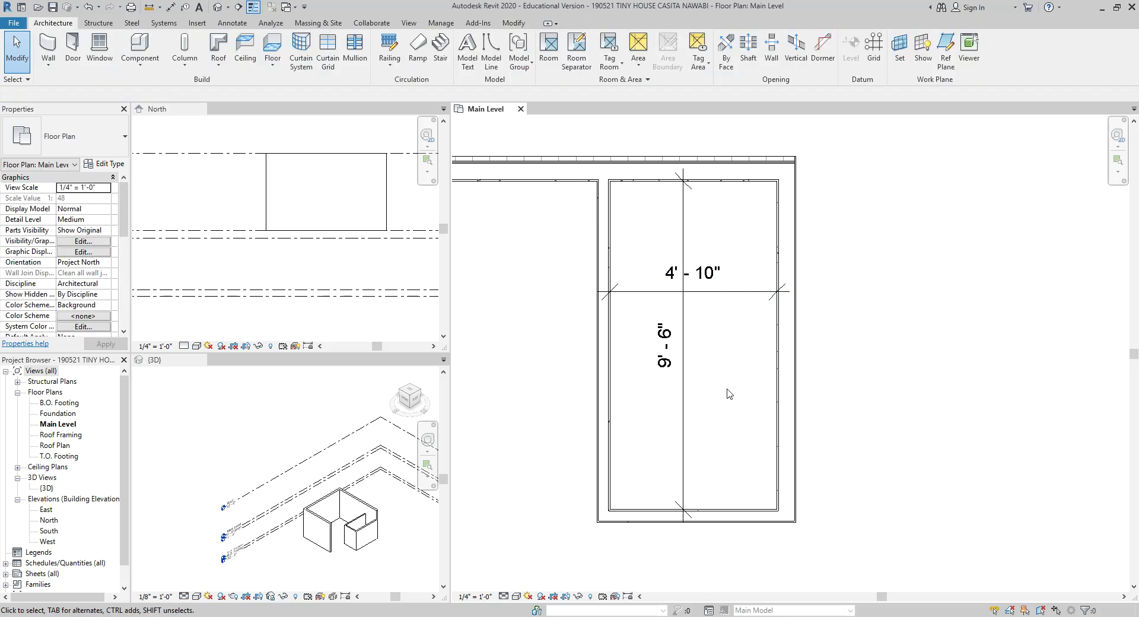
click(779, 389)
click(705, 276)
text(5)
key(Return)
click(819, 262)
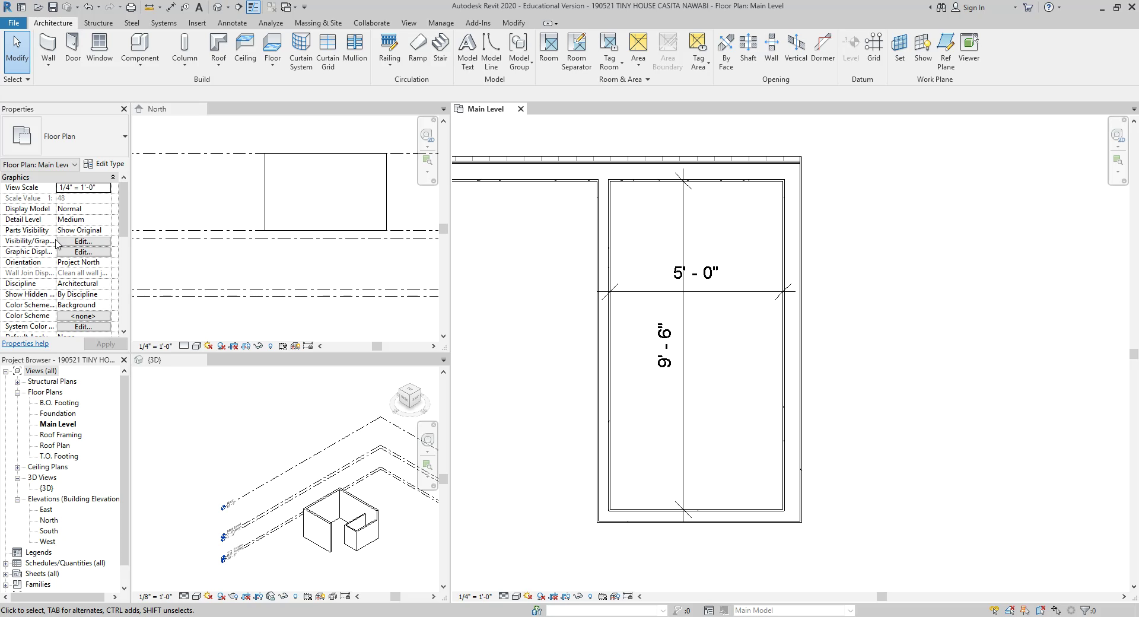
- Switch to the browser, check the kitchen's size on the 61custom casita floor plan, and clear its window from the model view
key(alt+Tab)
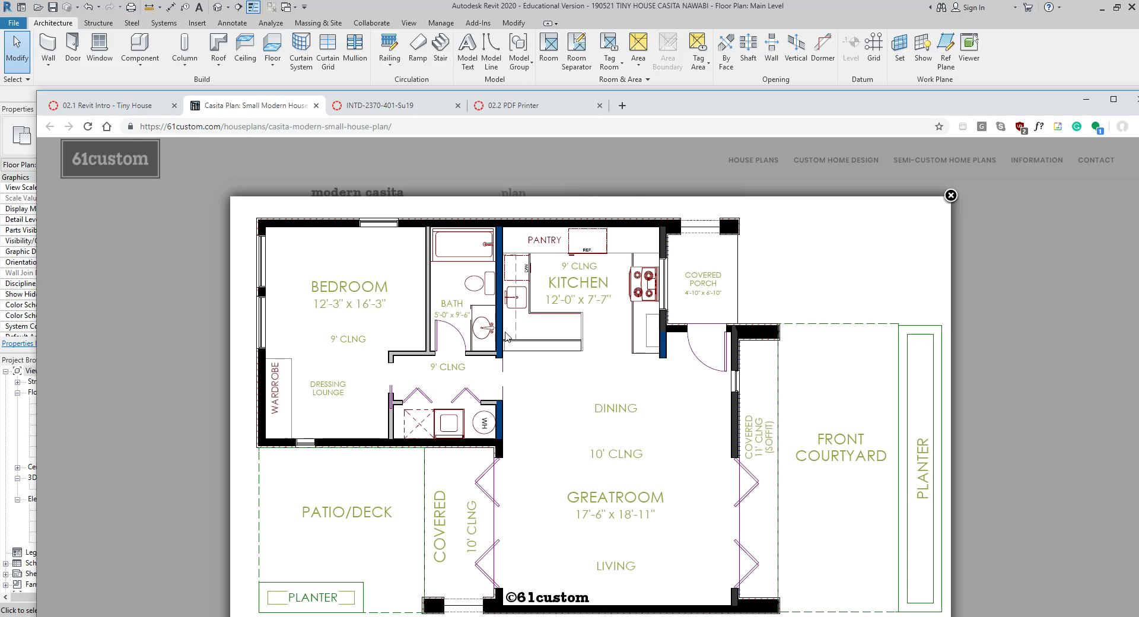
drag(682, 117, 552, 131)
click(552, 95)
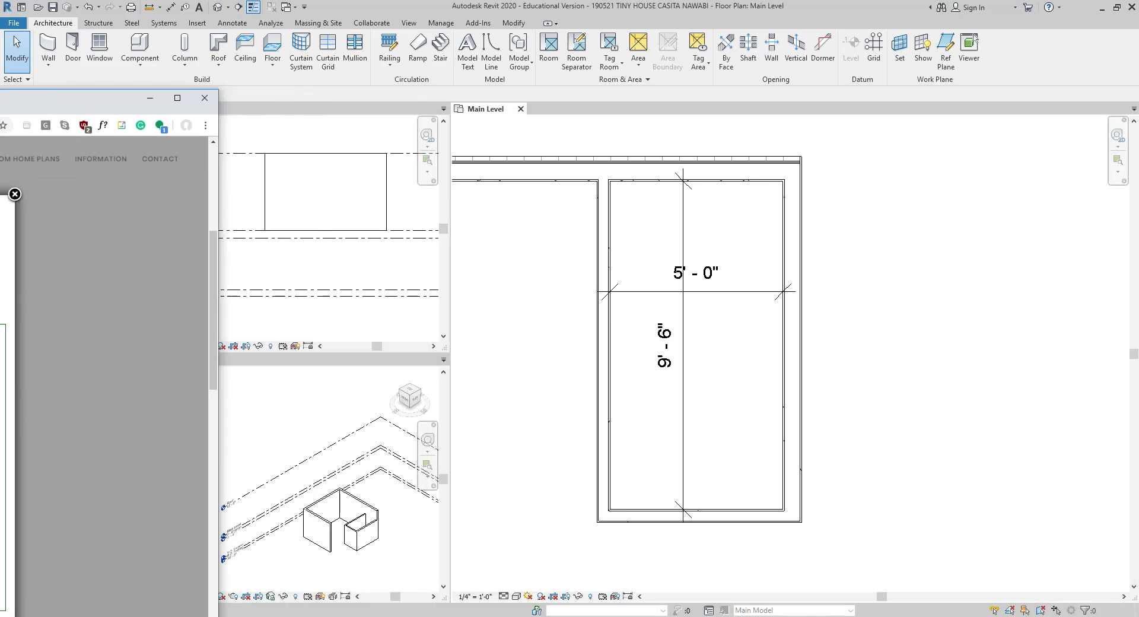
- Draw a vertical reference plane in the open area to the right of the bath
middle_drag(1008, 253, 745, 243)
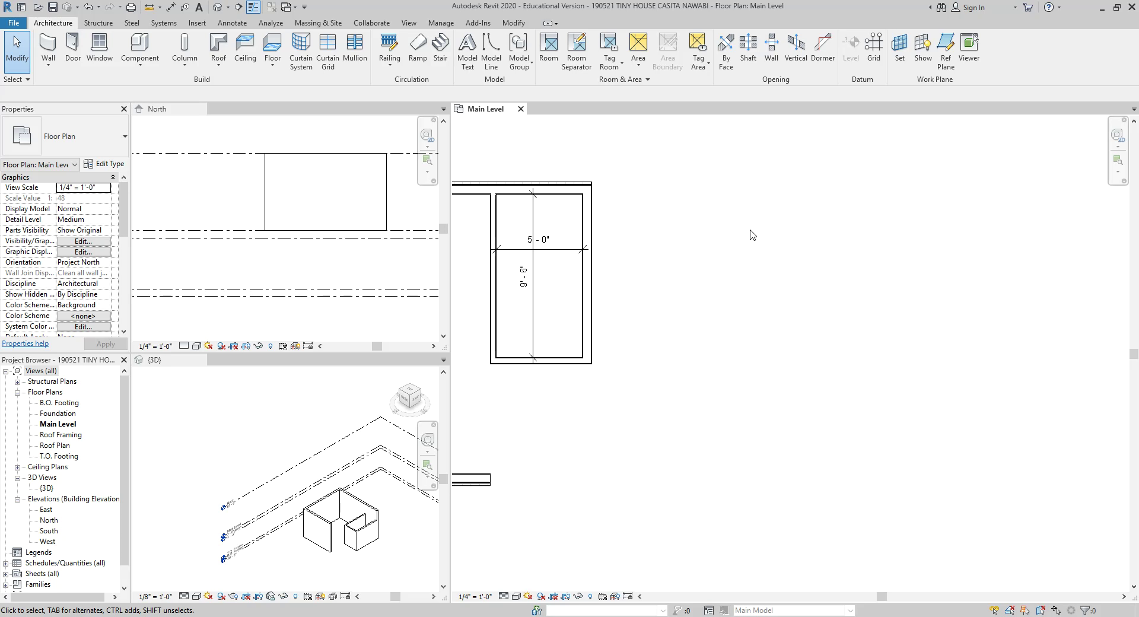
key(r)
key(p)
click(741, 159)
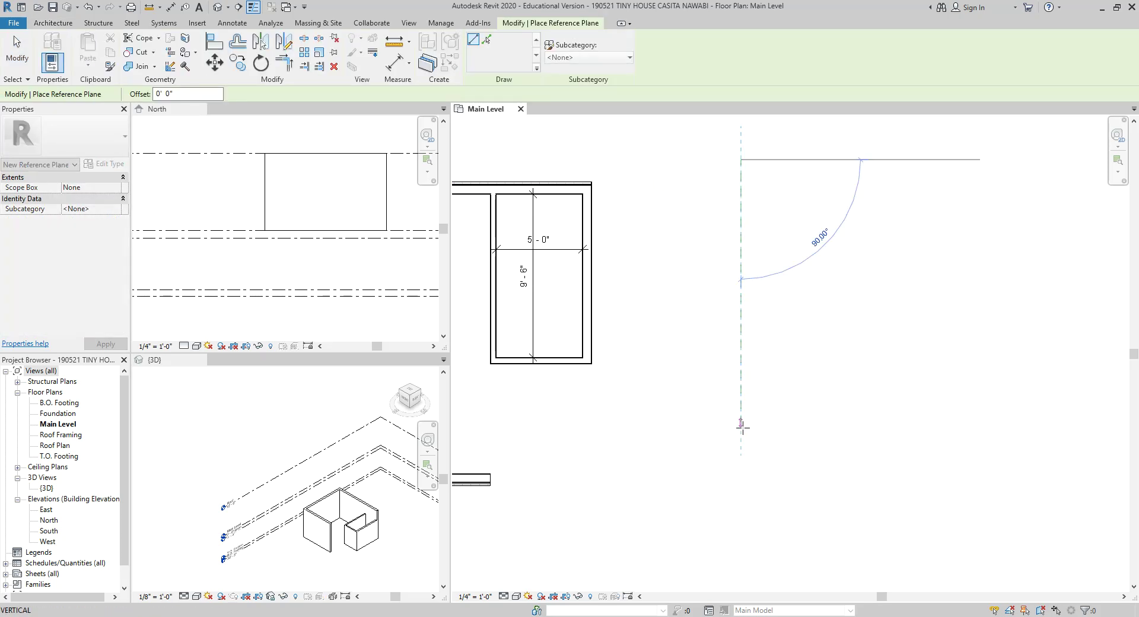
click(740, 443)
key(Escape)
key(Escape)
scroll(630, 246, up, 2)
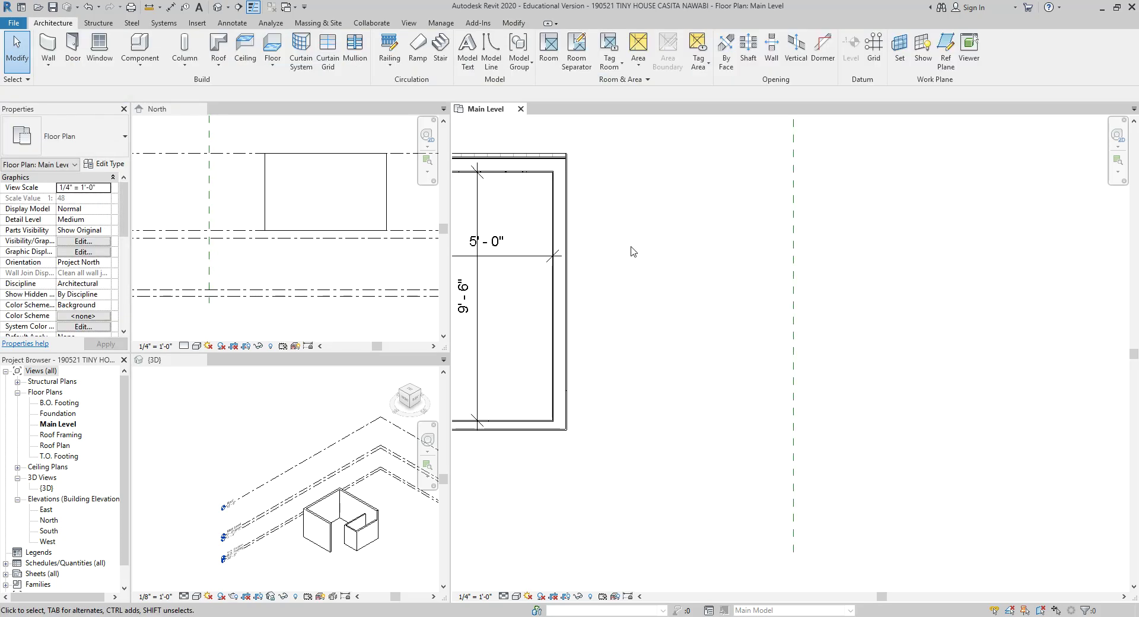
- Add an aligned dimension from the outer face of the bath's right wall to the reference plane
middle_drag(630, 246, 697, 325)
key(d)
key(i)
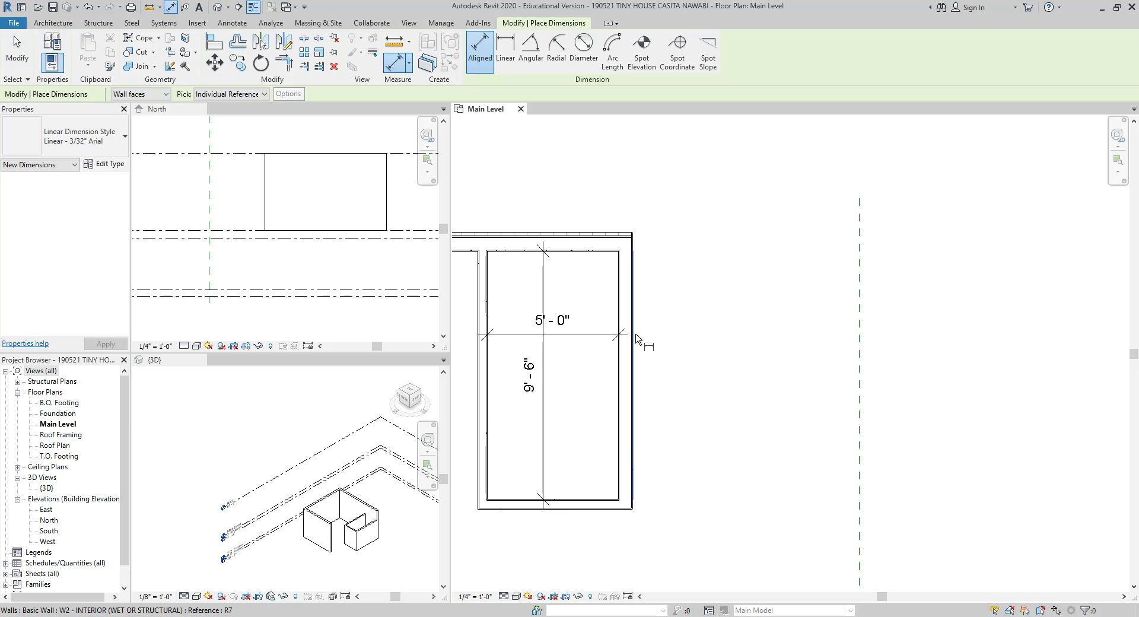
click(637, 339)
click(863, 341)
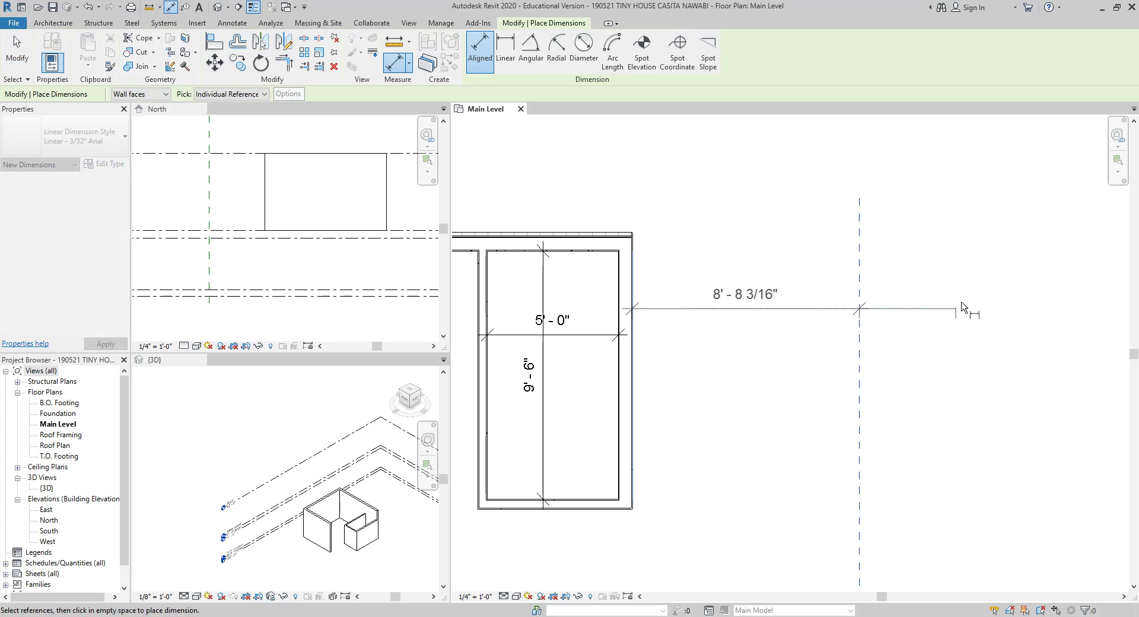
click(970, 317)
key(Escape)
key(Escape)
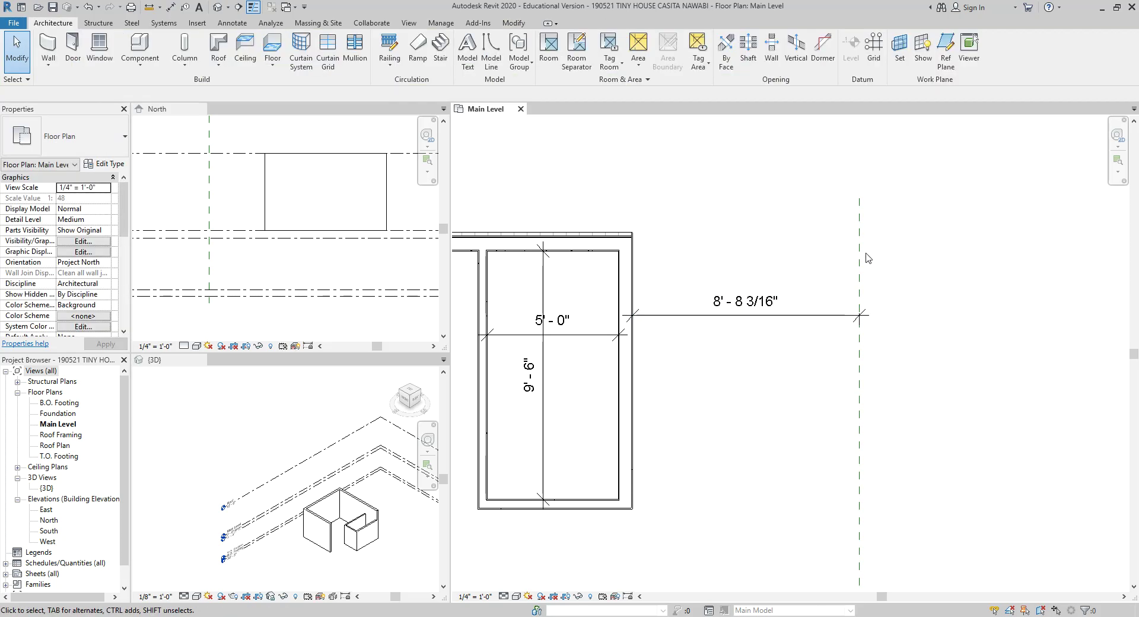
- Move the reference plane by setting its distance from the bath's right wall to 12'
click(860, 258)
click(754, 305)
text(12)
key(Return)
click(786, 230)
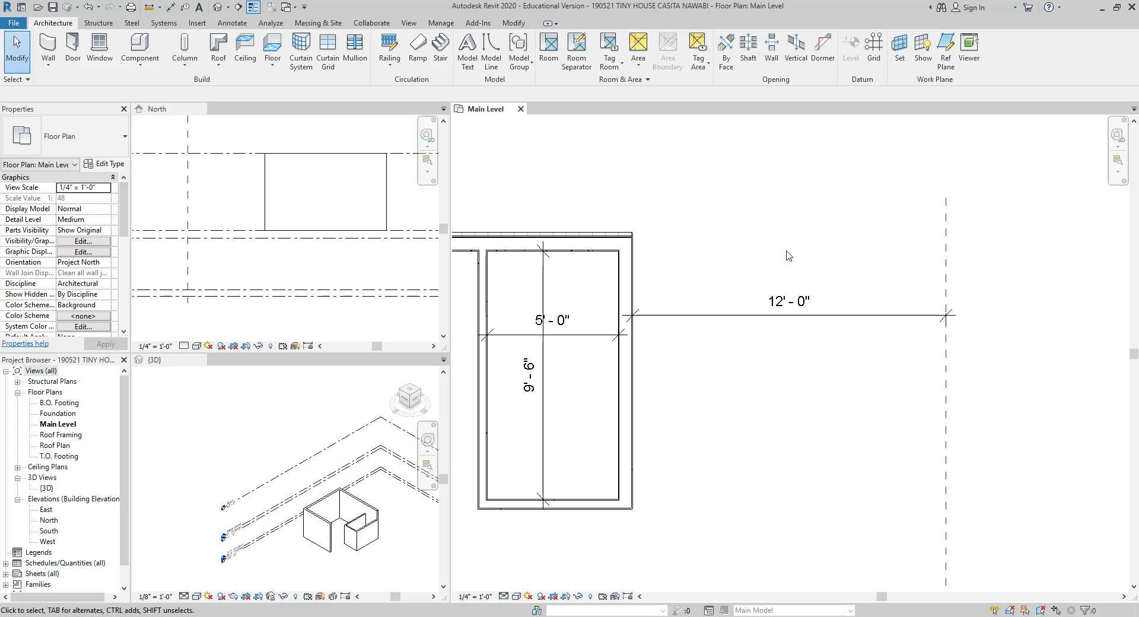
- Extend the right end of the top exterior wall to the vertical reference plane
click(628, 244)
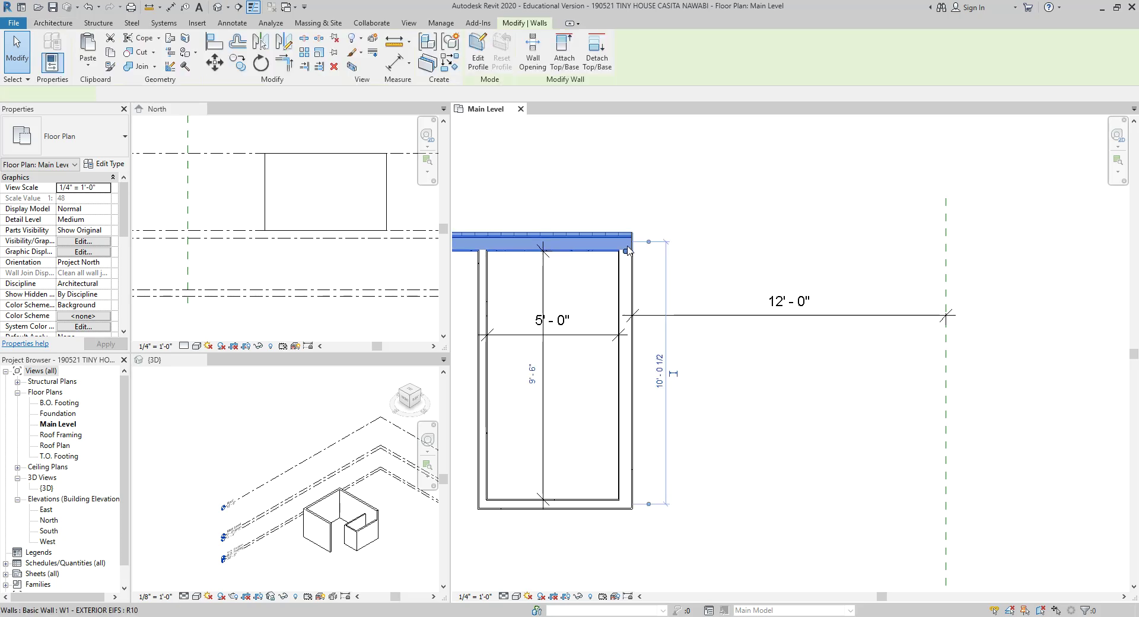
drag(628, 254, 946, 250)
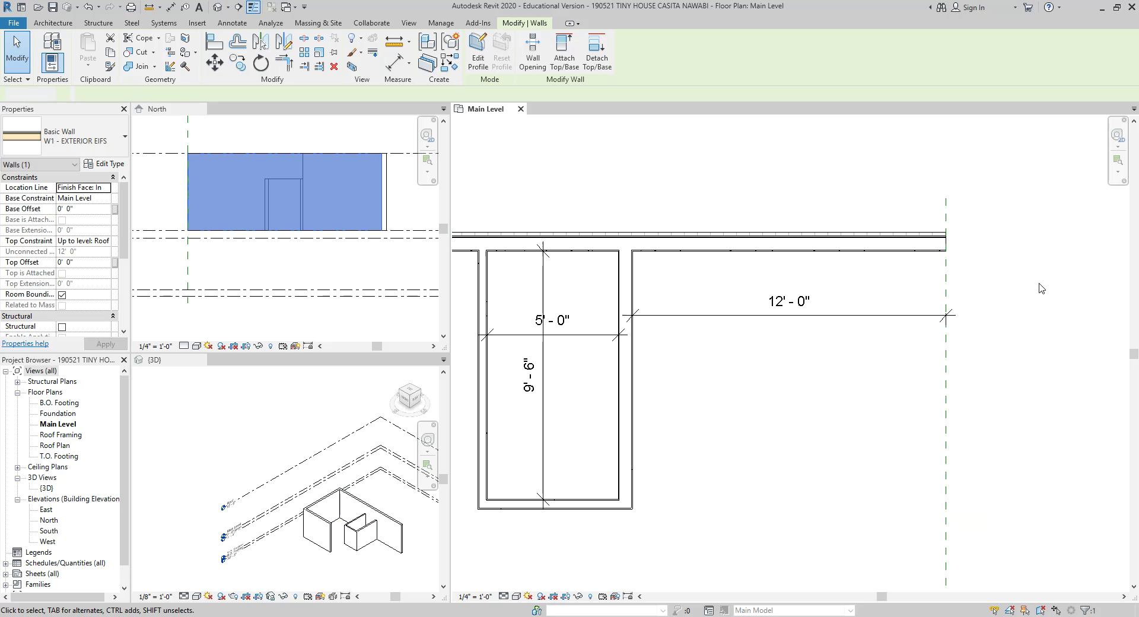
click(969, 285)
- Draw a short W1 - EXTERIOR EIFS wall down along the reference plane from the top exterior wall's right end
middle_drag(793, 412, 789, 358)
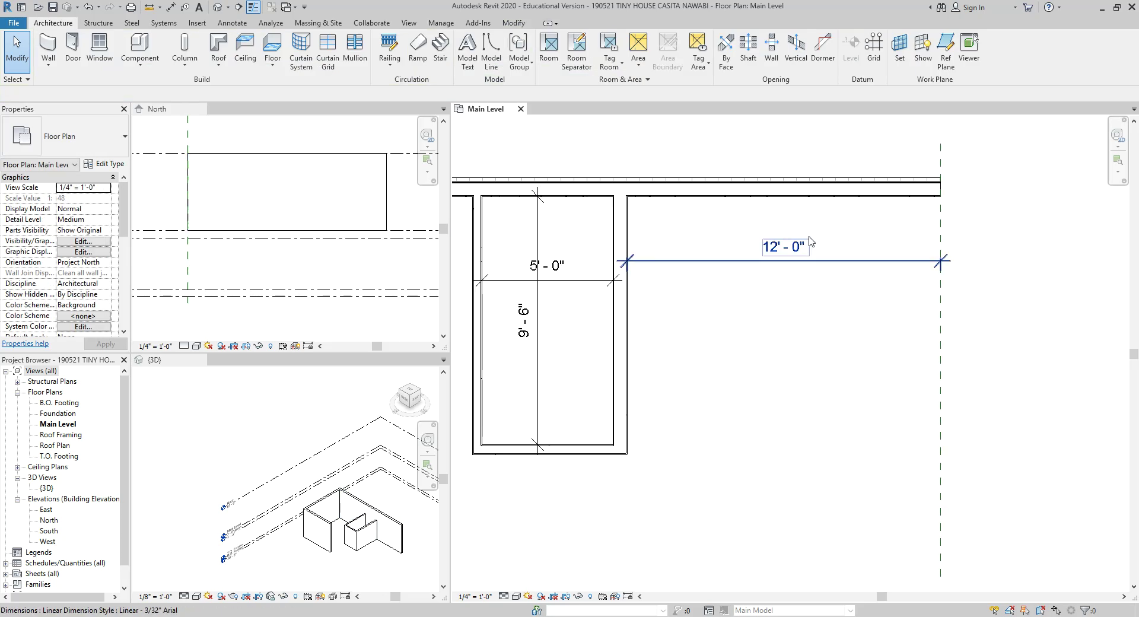
click(838, 202)
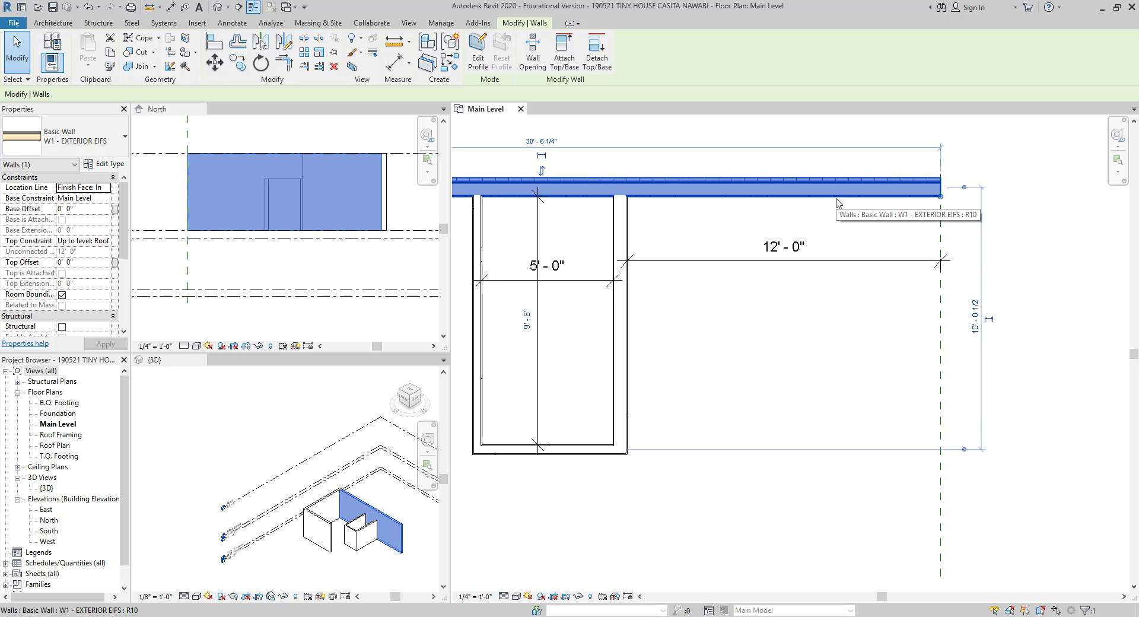
scroll(831, 217, down, 1)
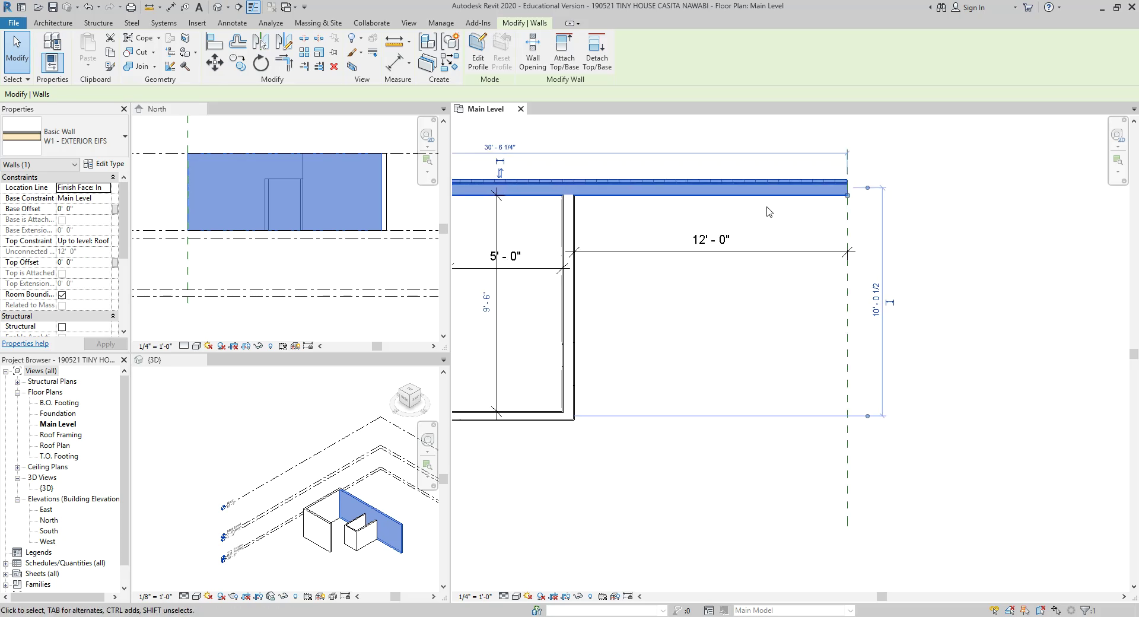
key(w)
key(a)
click(847, 197)
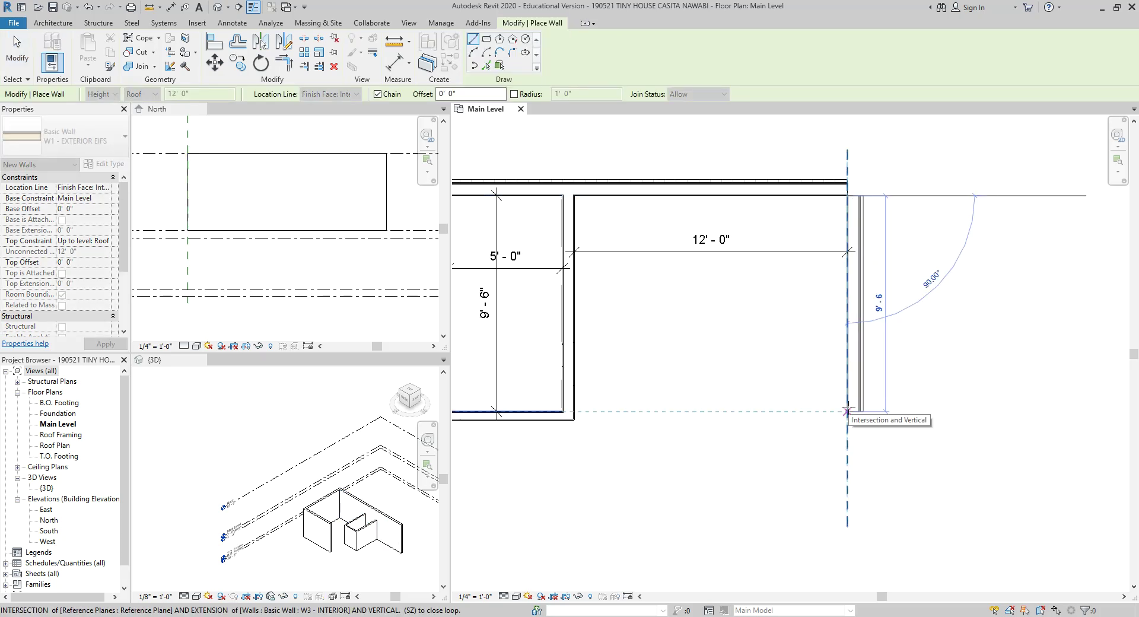
click(848, 345)
key(Escape)
key(Escape)
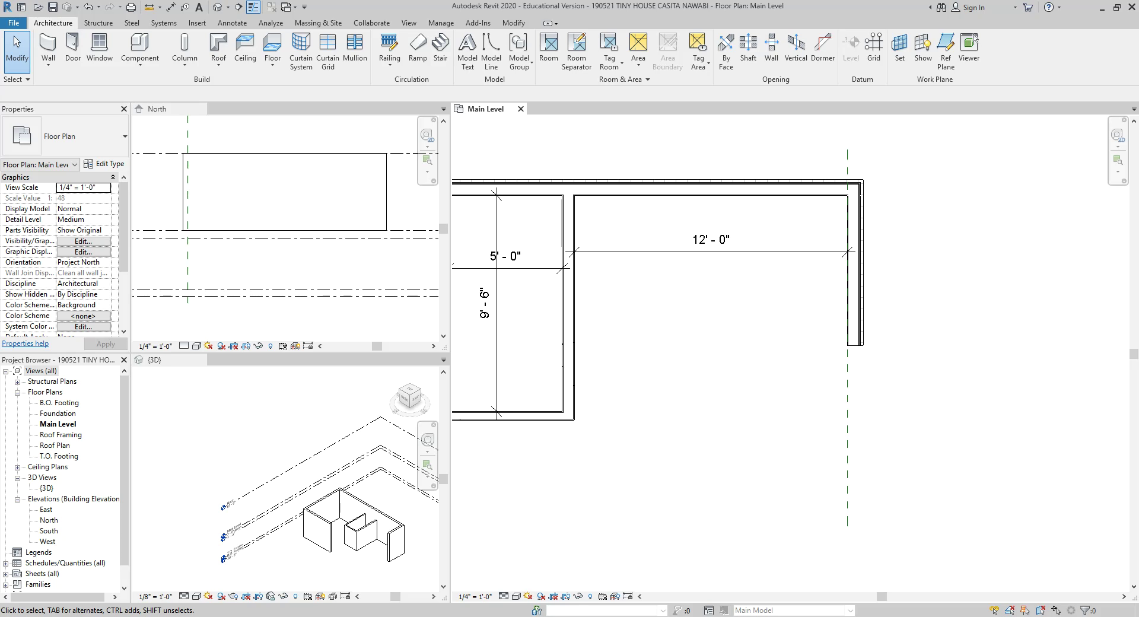
scroll(754, 308, down, 3)
middle_drag(511, 308, 722, 311)
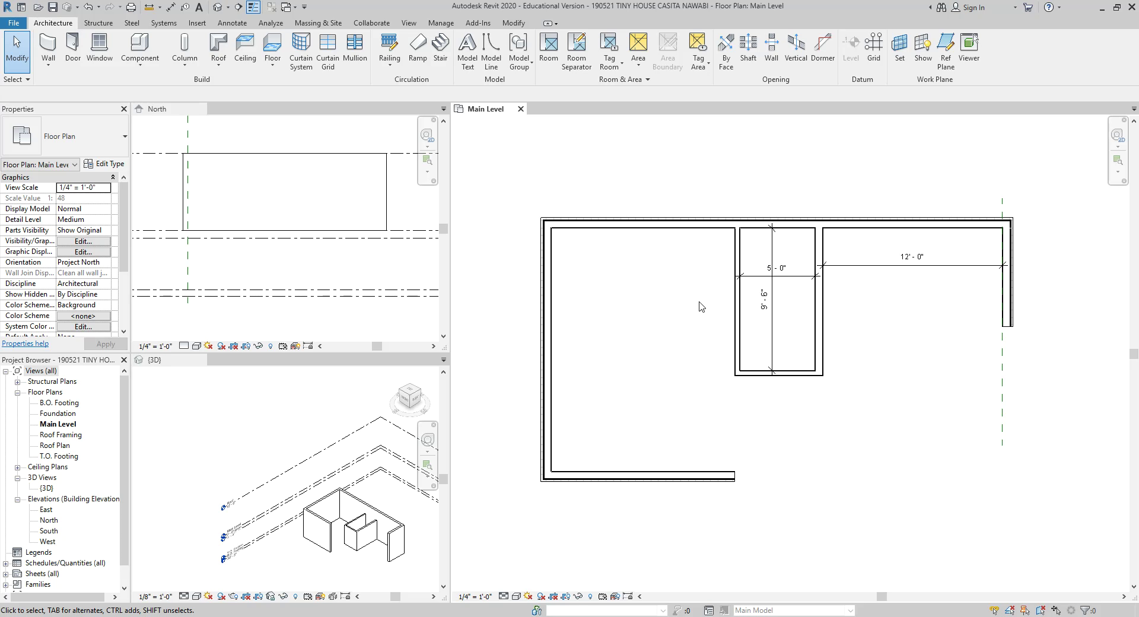
middle_drag(701, 306, 676, 290)
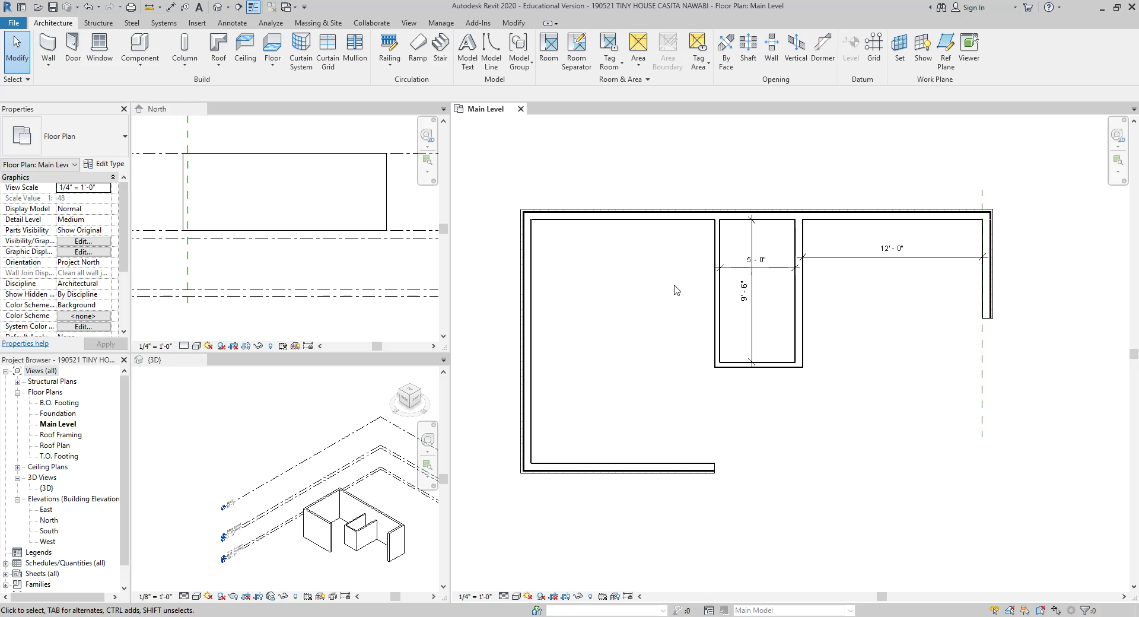
click(601, 214)
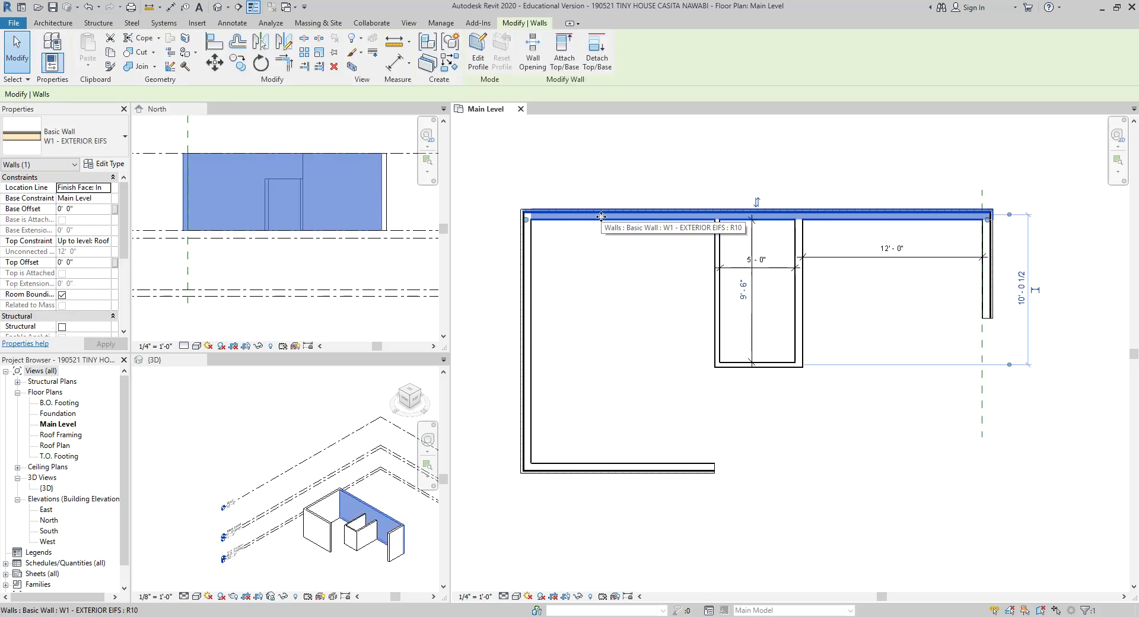
click(604, 283)
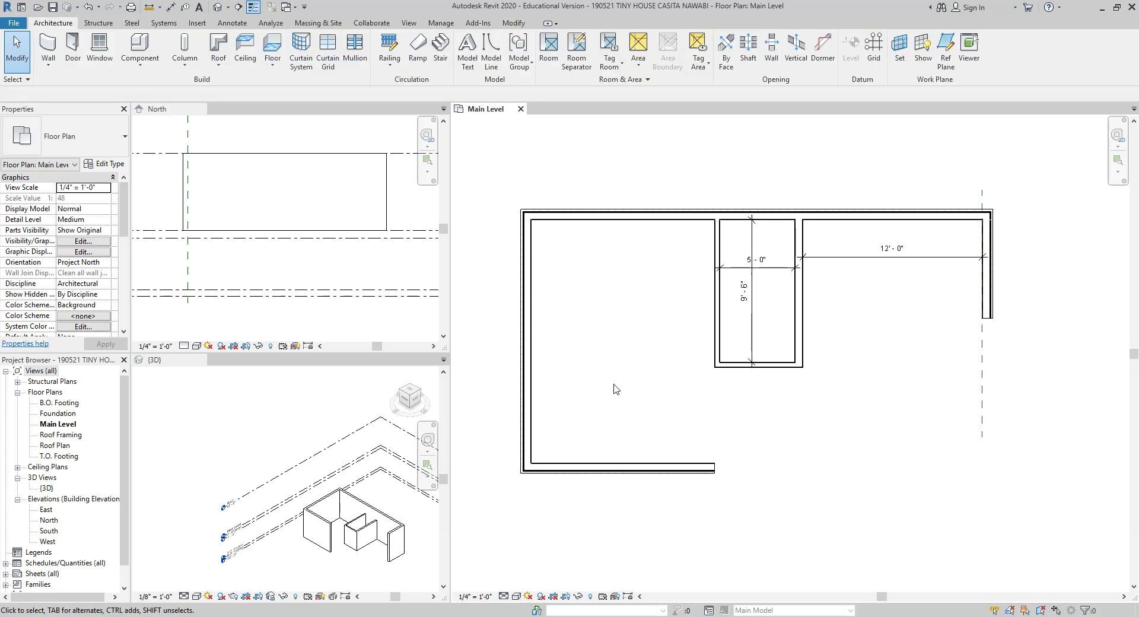
scroll(614, 383, down, 1)
- Delete the short exterior wall at the plan's right end and the vertical reference plane beside it
click(943, 259)
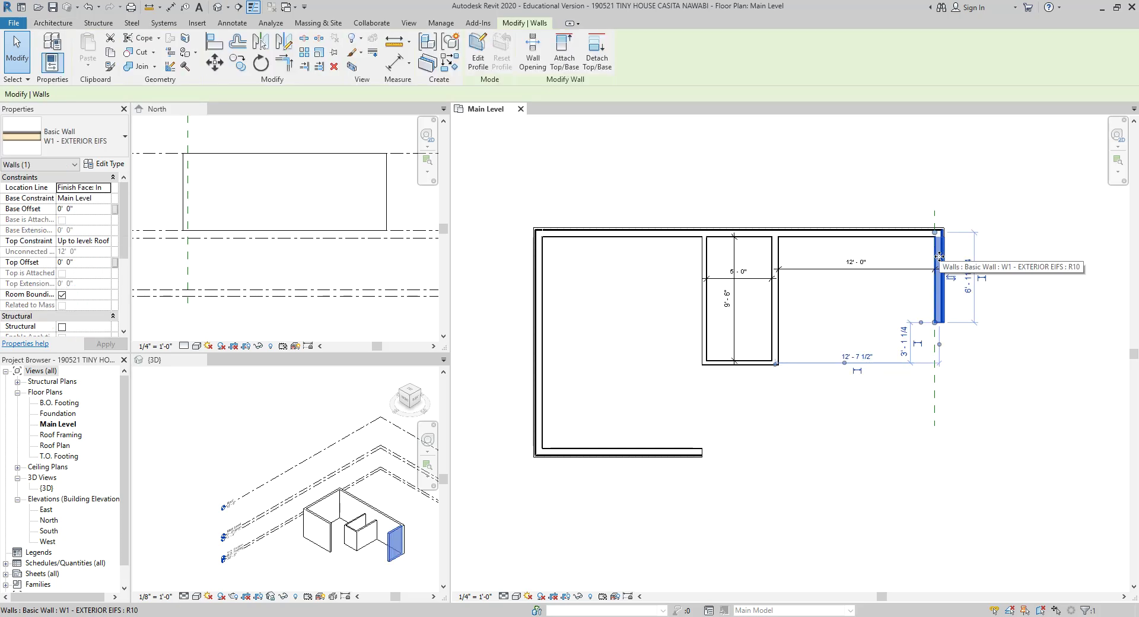
key(Delete)
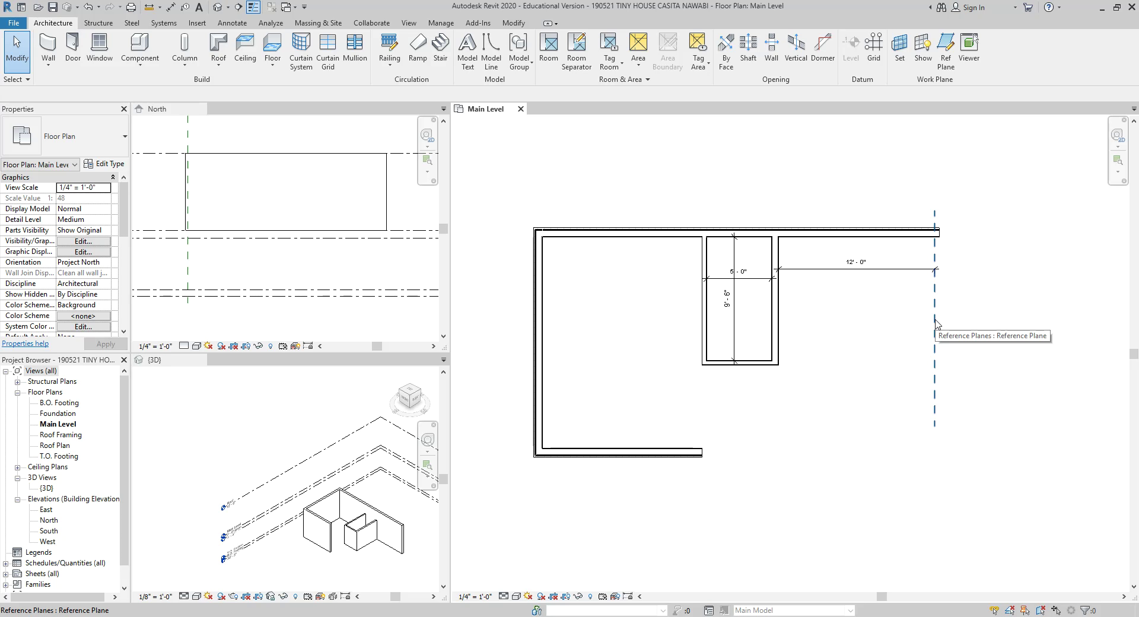
middle_drag(861, 302, 869, 259)
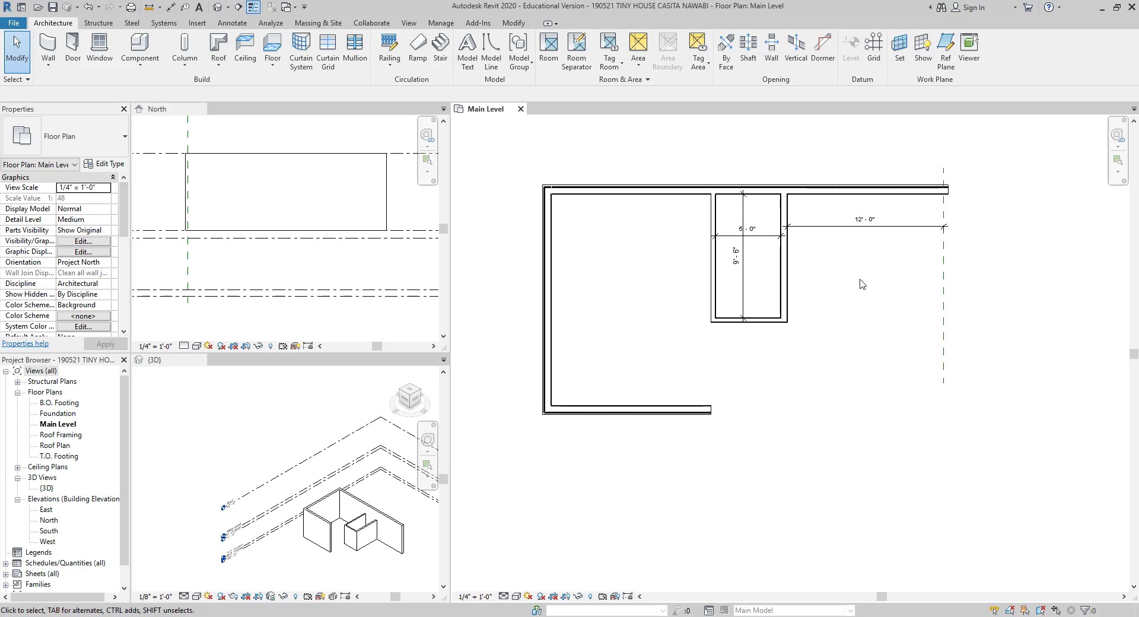
middle_drag(950, 206, 753, 224)
click(746, 232)
key(Delete)
- Shorten the top exterior wall so its right end stops a little past the bath's right wall
middle_drag(569, 242, 667, 250)
click(774, 220)
drag(849, 220, 713, 220)
click(733, 245)
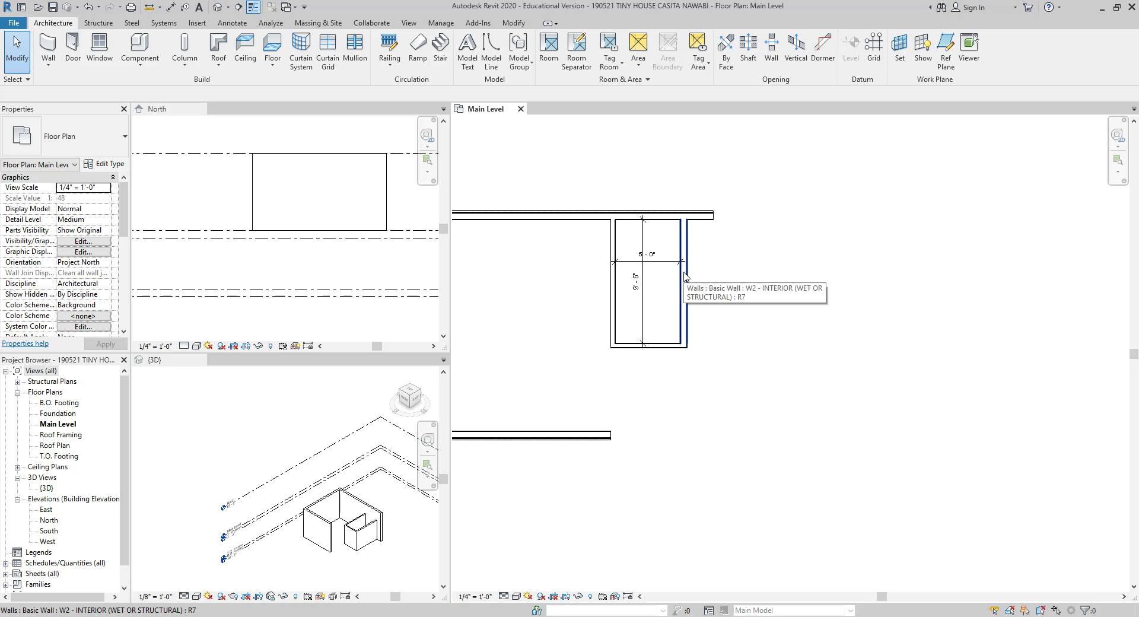
- Draw a freestanding horizontal W1 - EXTERIOR EIFS wall about 9'-6" long above the house plan
click(711, 220)
scroll(805, 299, down, 3)
click(789, 268)
click(649, 260)
key(w)
key(a)
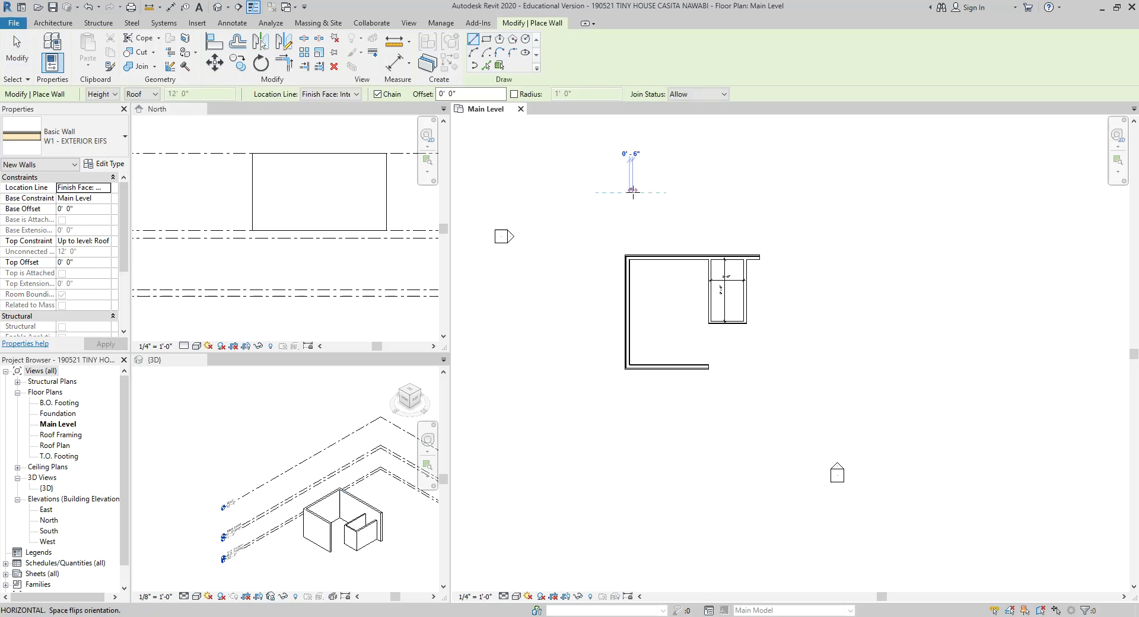
click(630, 190)
click(691, 190)
key(Escape)
key(Escape)
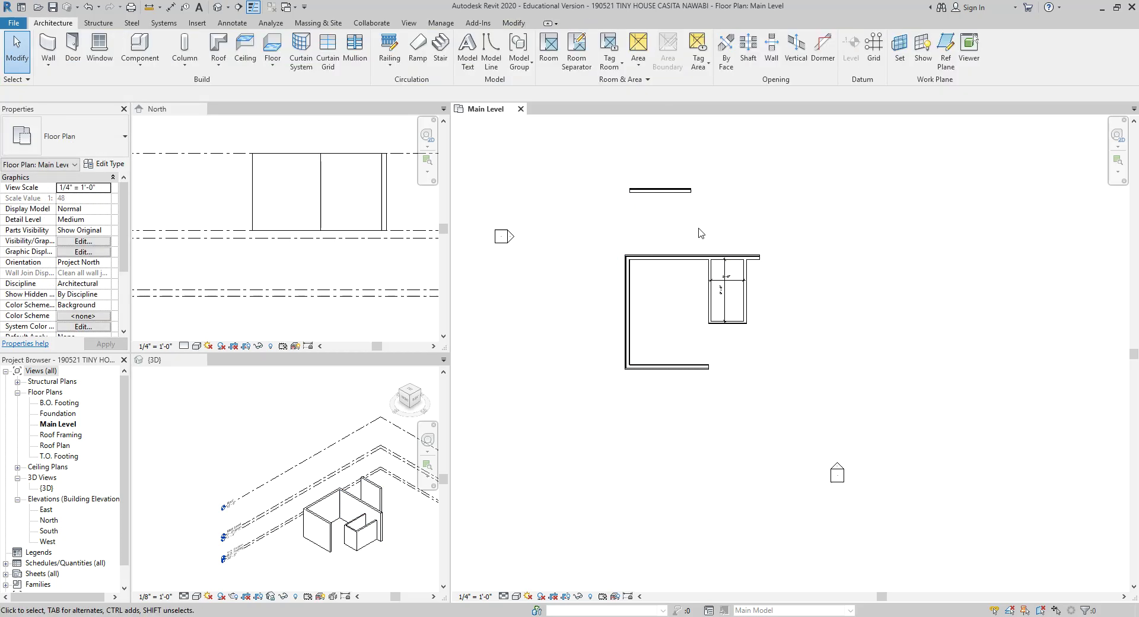
- Delete the freestanding horizontal wall above the house plan
scroll(662, 203, up, 3)
click(663, 191)
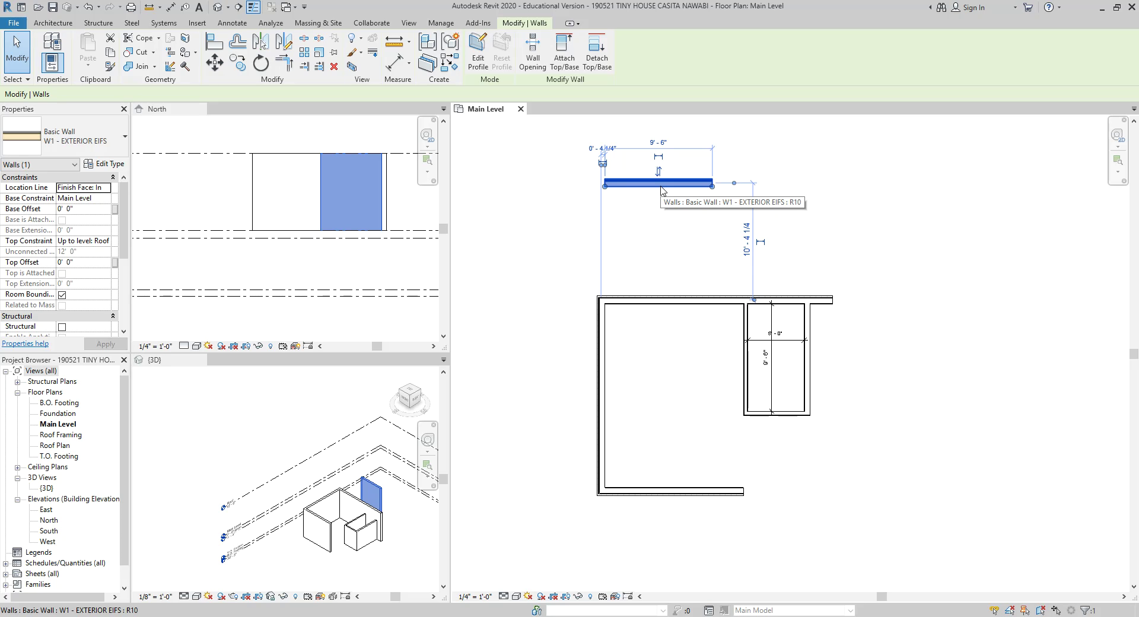
key(Delete)
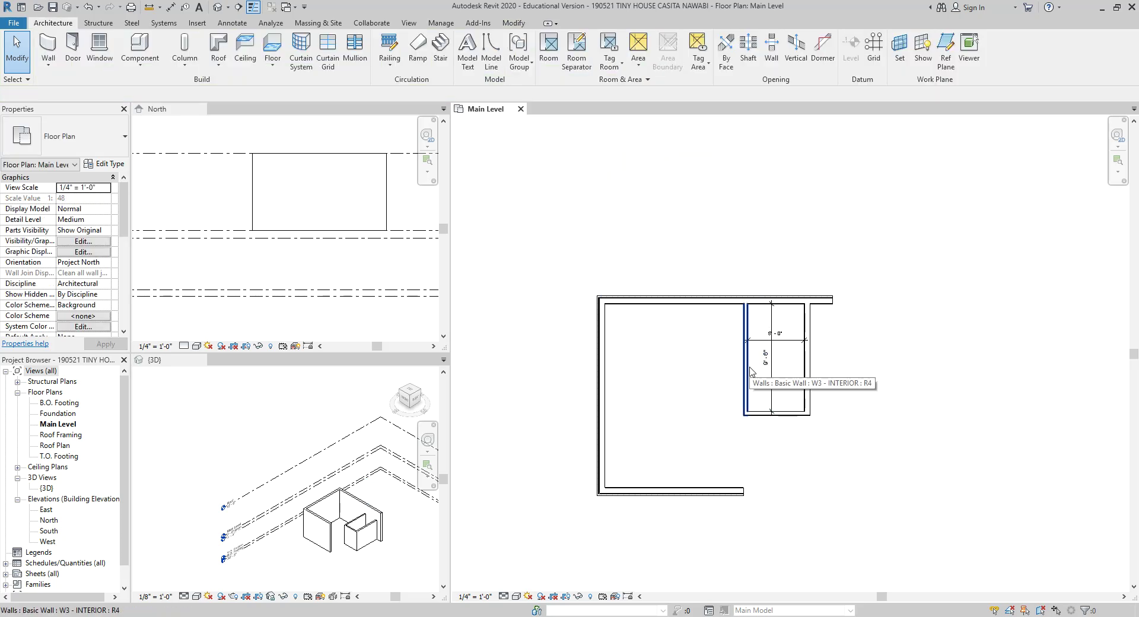
- Shorten the top exterior wall to about 11'-2" so it ends left of the bath, unjoining it from the bath walls
scroll(750, 371, up, 3)
click(739, 276)
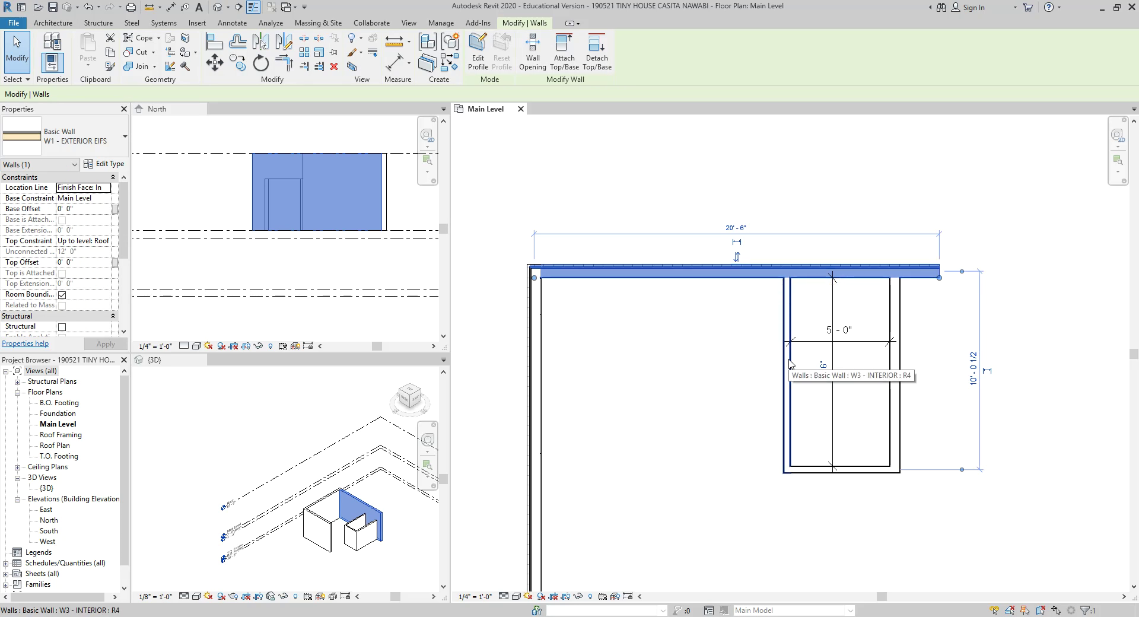
click(735, 304)
click(720, 277)
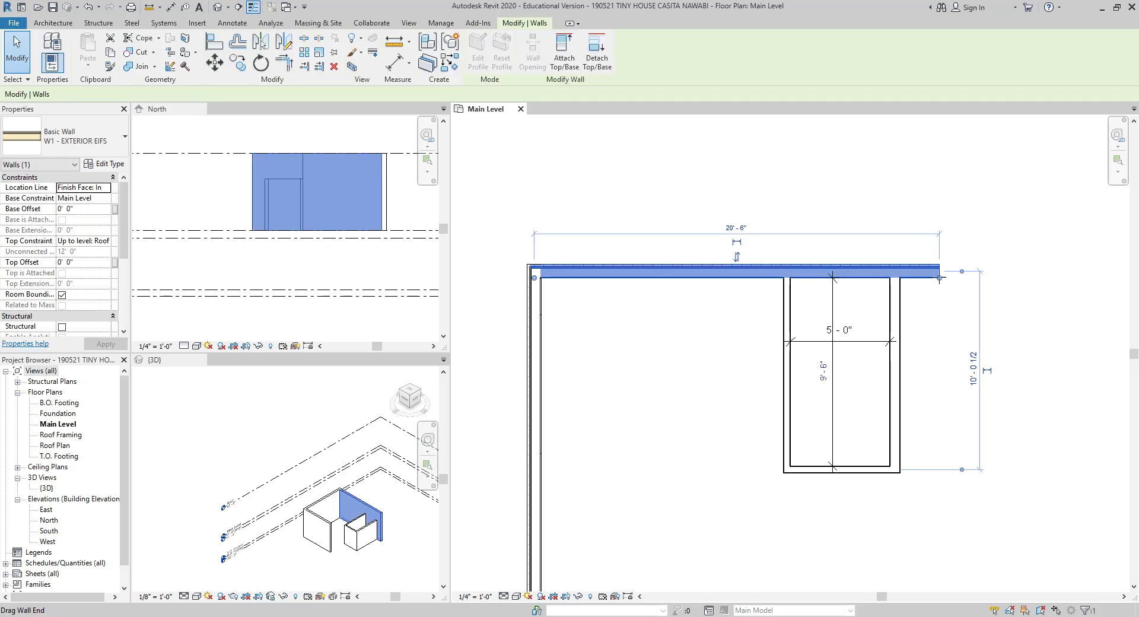
drag(940, 278, 757, 277)
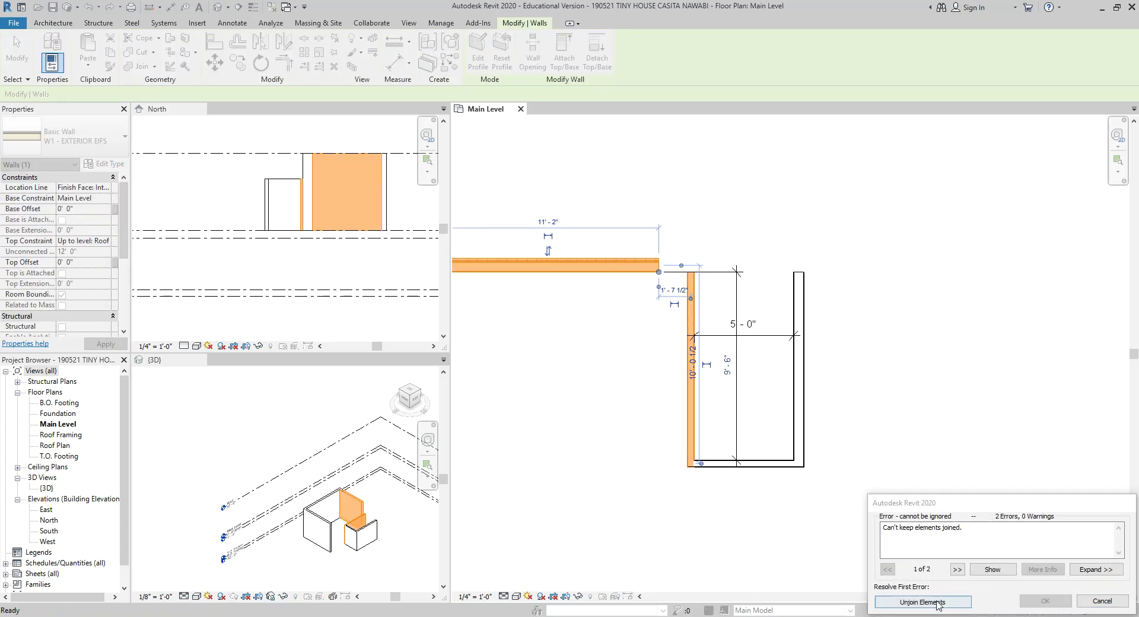
click(938, 604)
click(669, 295)
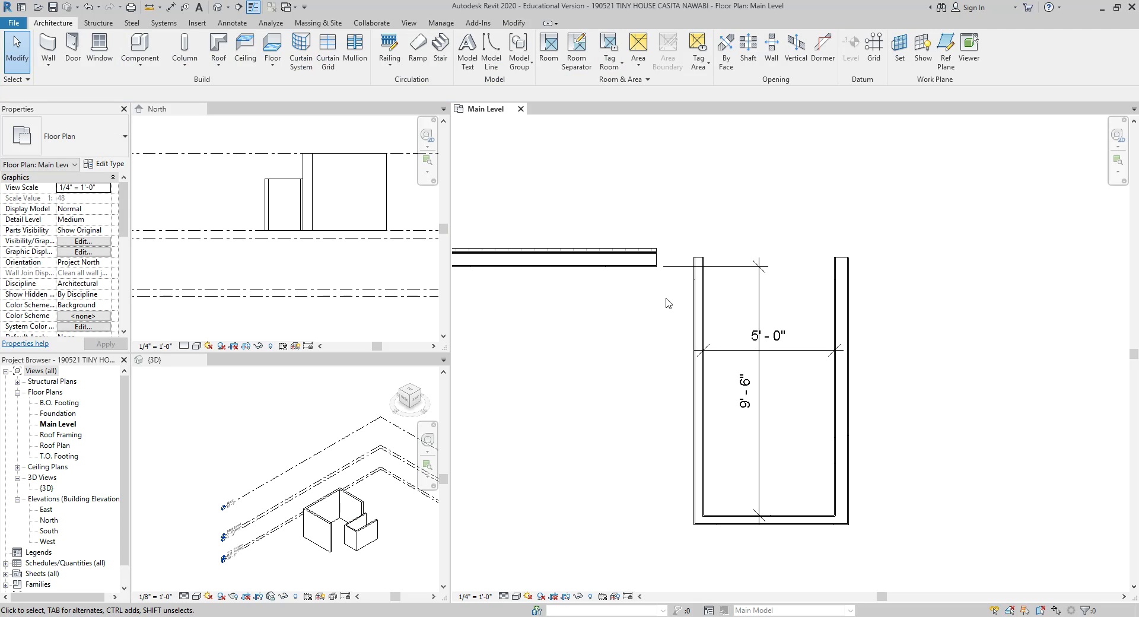
- Try to trim the shortened top exterior wall and the bath's right wall into a corner, and undo it
key(t)
key(r)
click(660, 272)
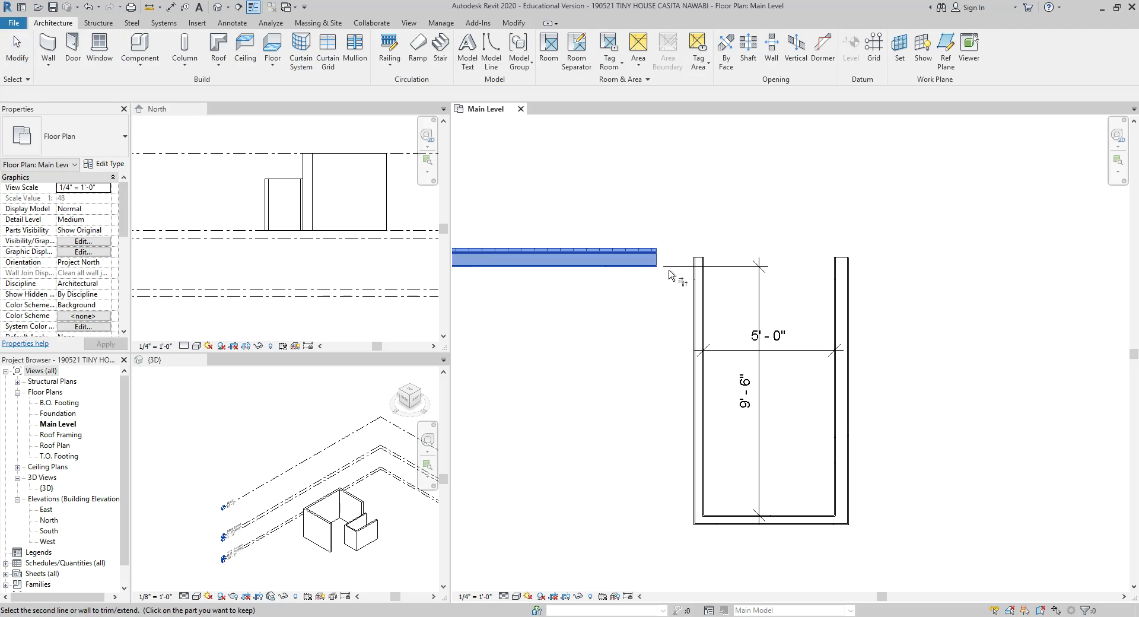
click(838, 290)
key(Escape)
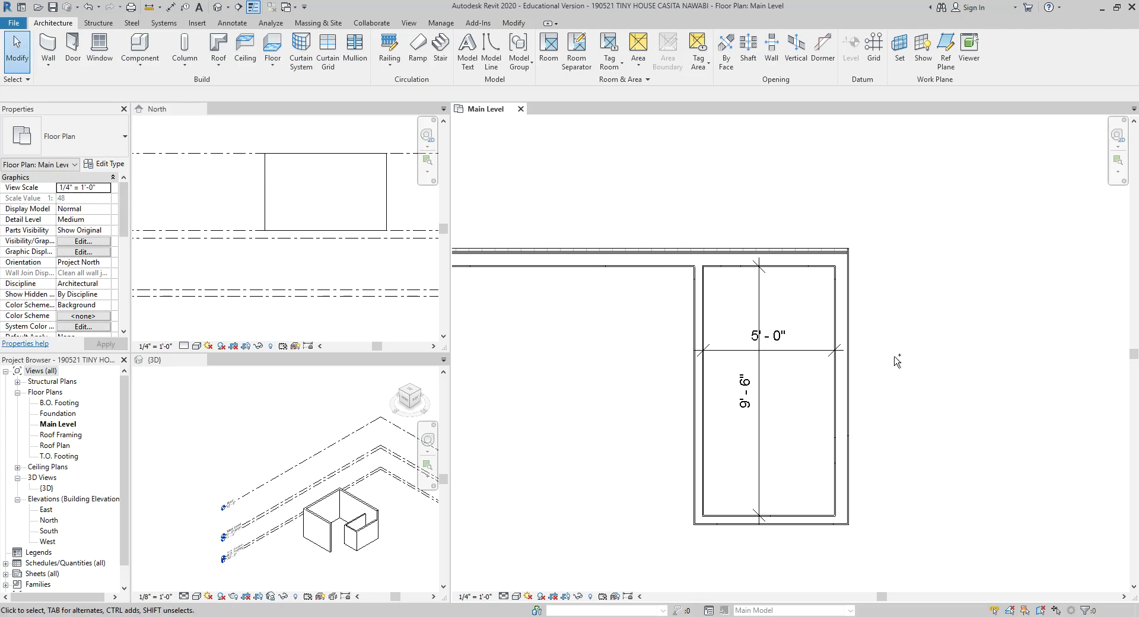
key(ctrl+z)
key(t)
key(r)
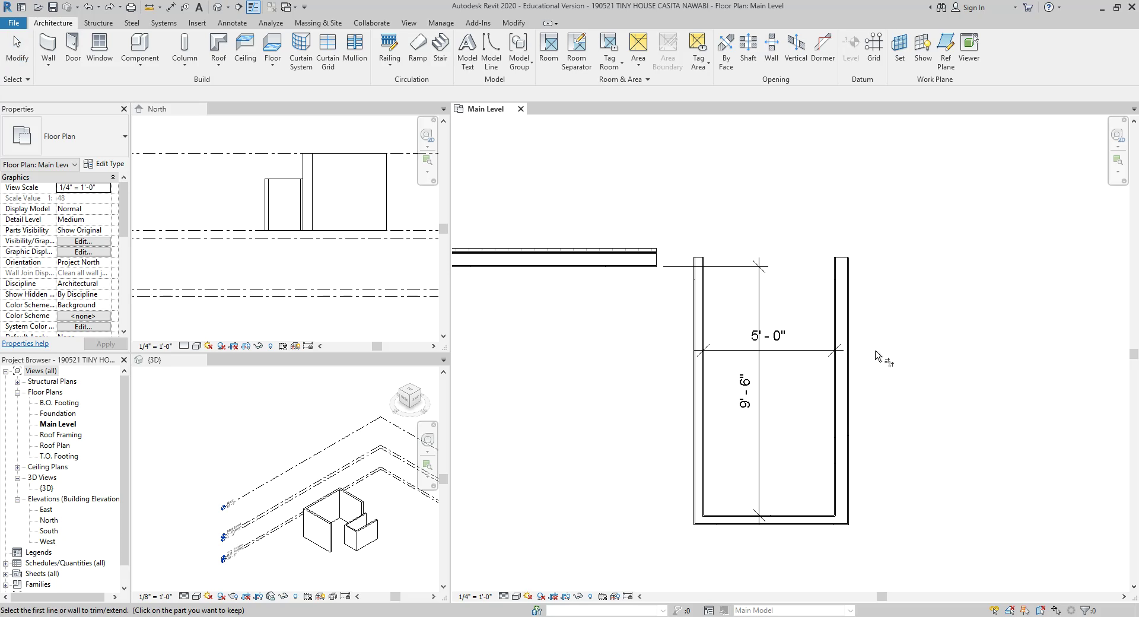
click(840, 310)
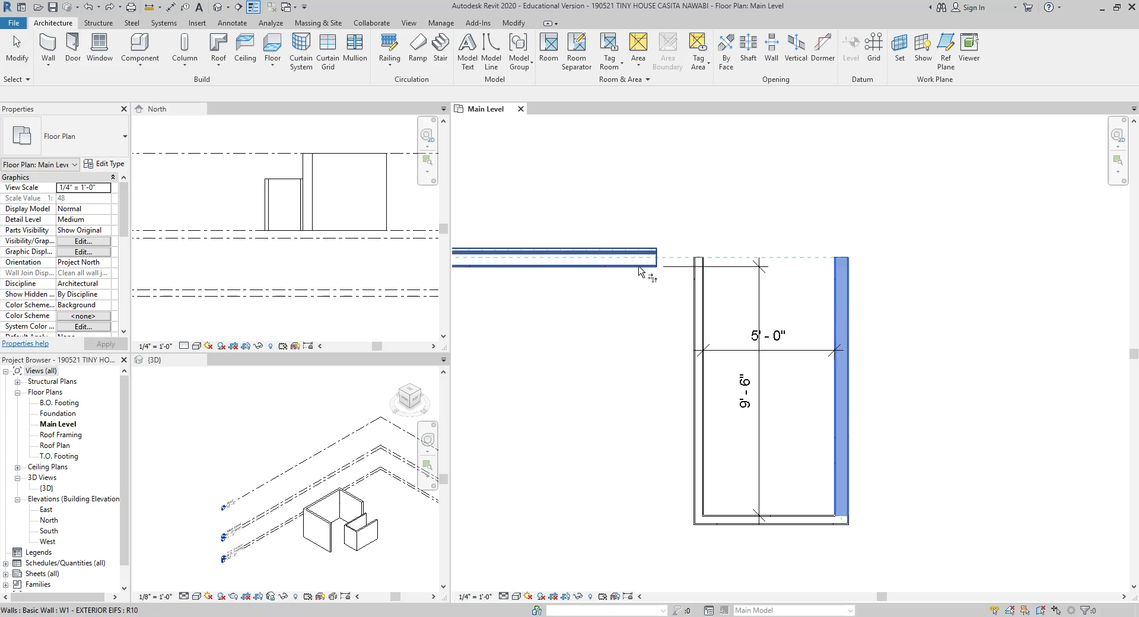
key(Escape)
key(Escape)
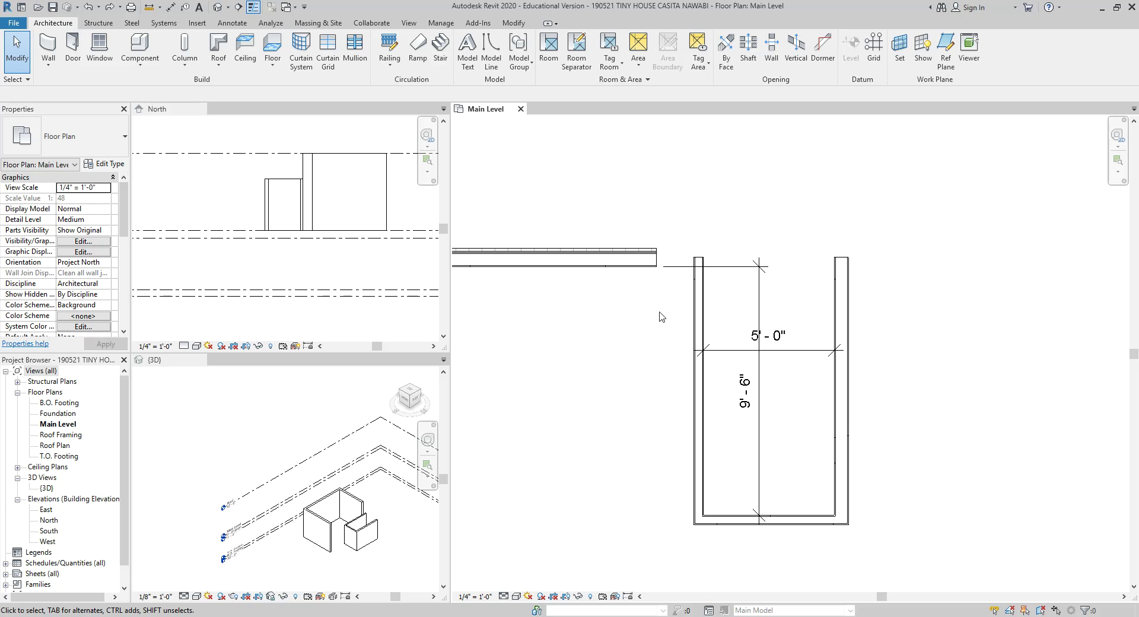
- Extend the top exterior wall's right end past the bath's right wall to a wall length of about 20'-8"
scroll(656, 253, up, 2)
click(644, 262)
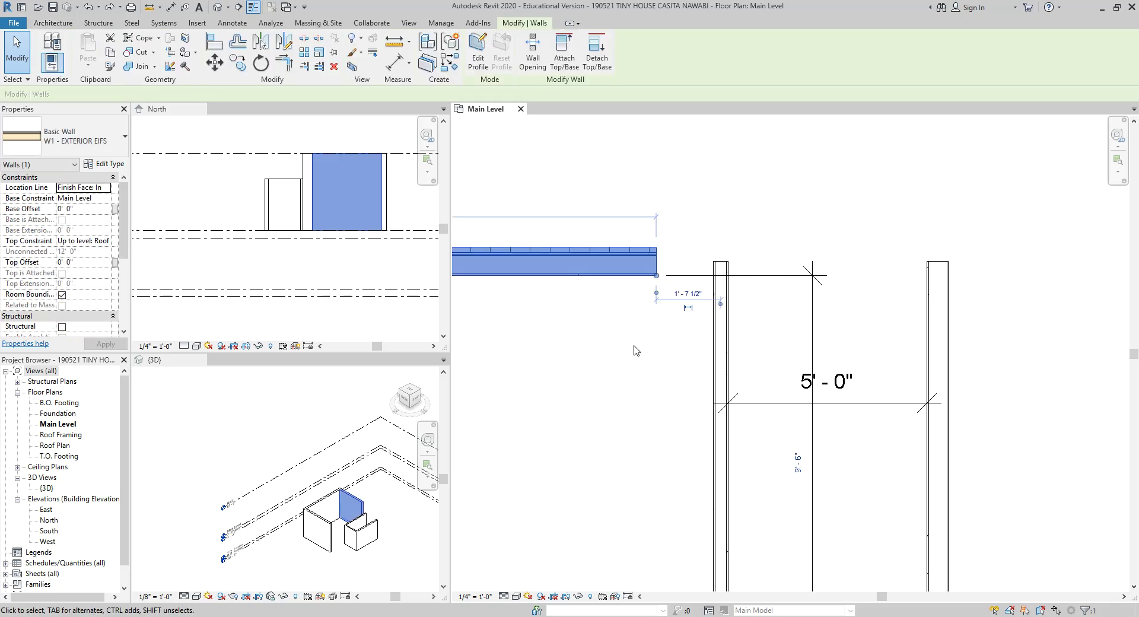
scroll(633, 343, up, 3)
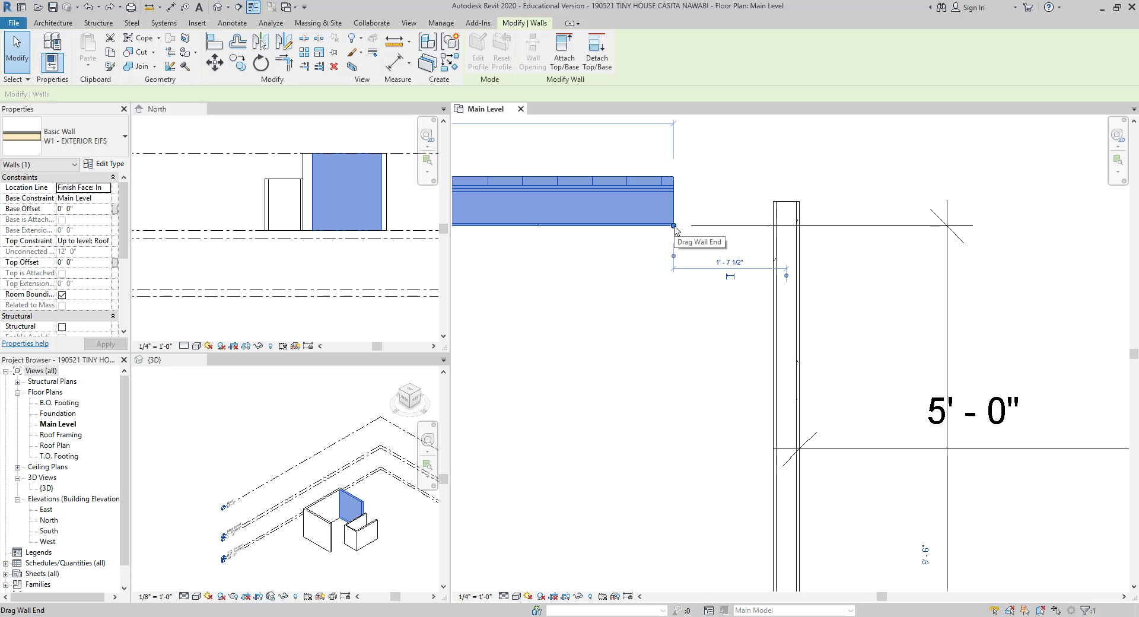
scroll(674, 229, down, 3)
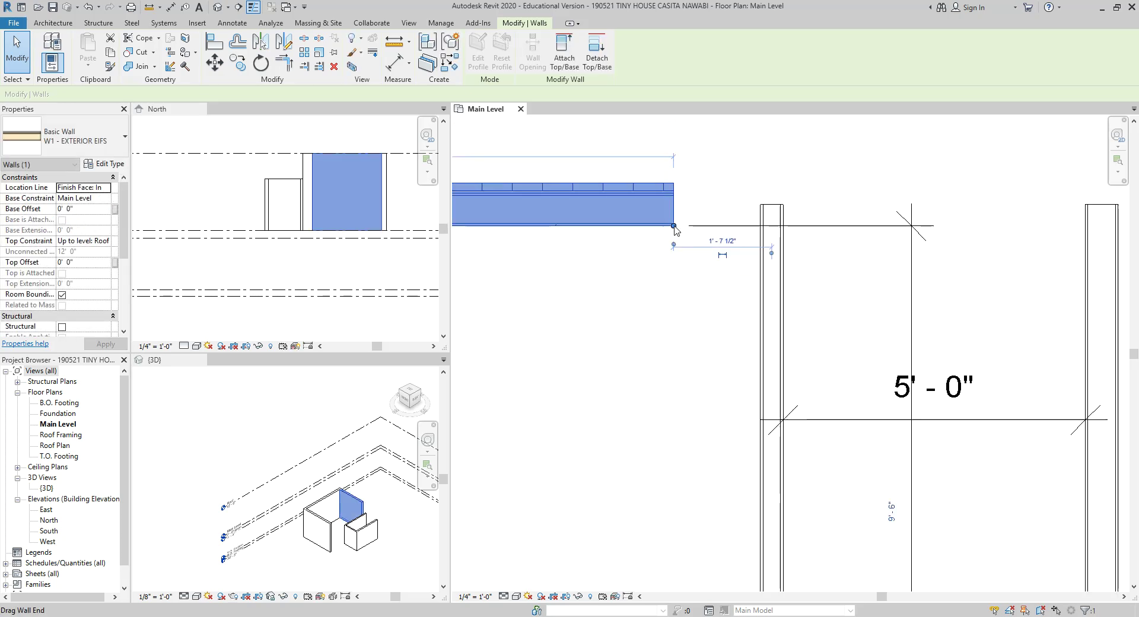
drag(675, 229, 959, 226)
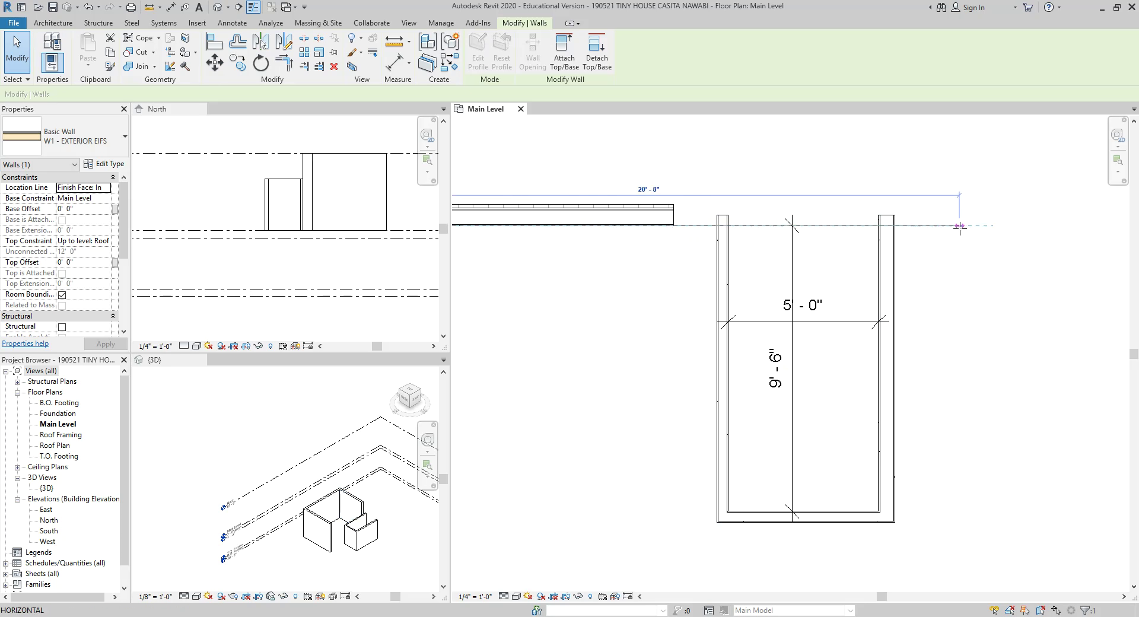
click(957, 264)
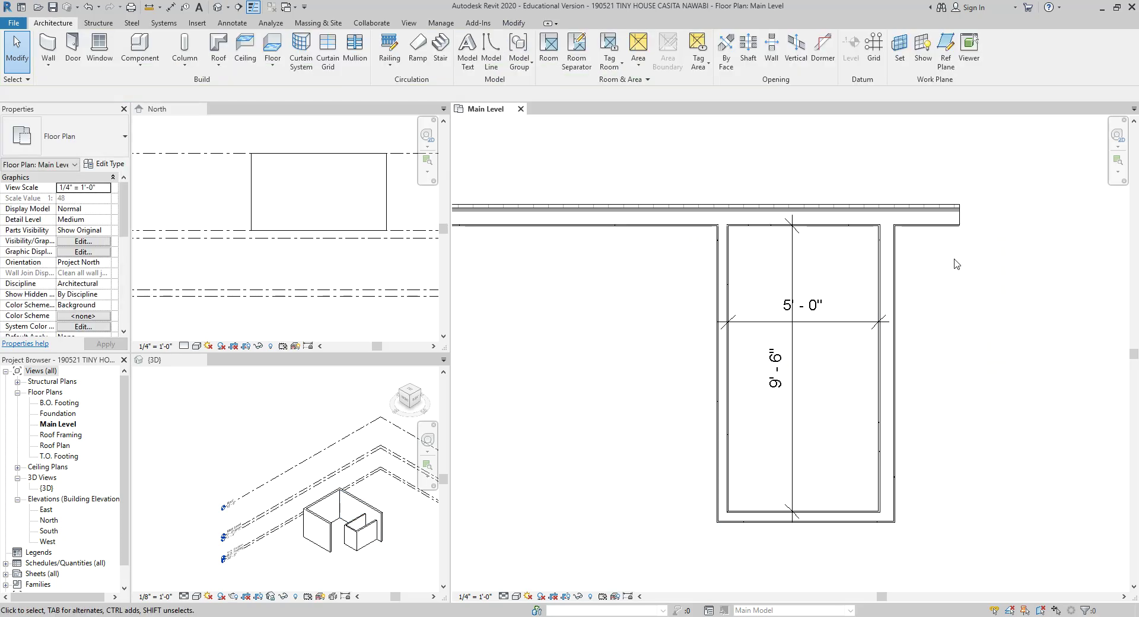
scroll(957, 264, down, 2)
scroll(973, 296, down, 2)
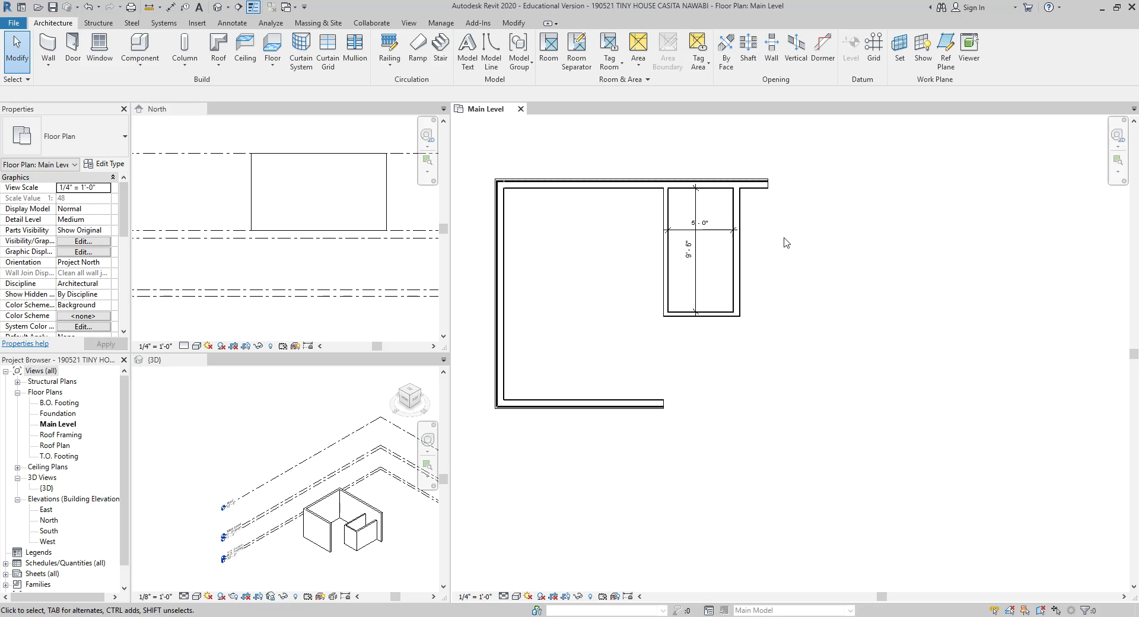
middle_drag(777, 239, 799, 257)
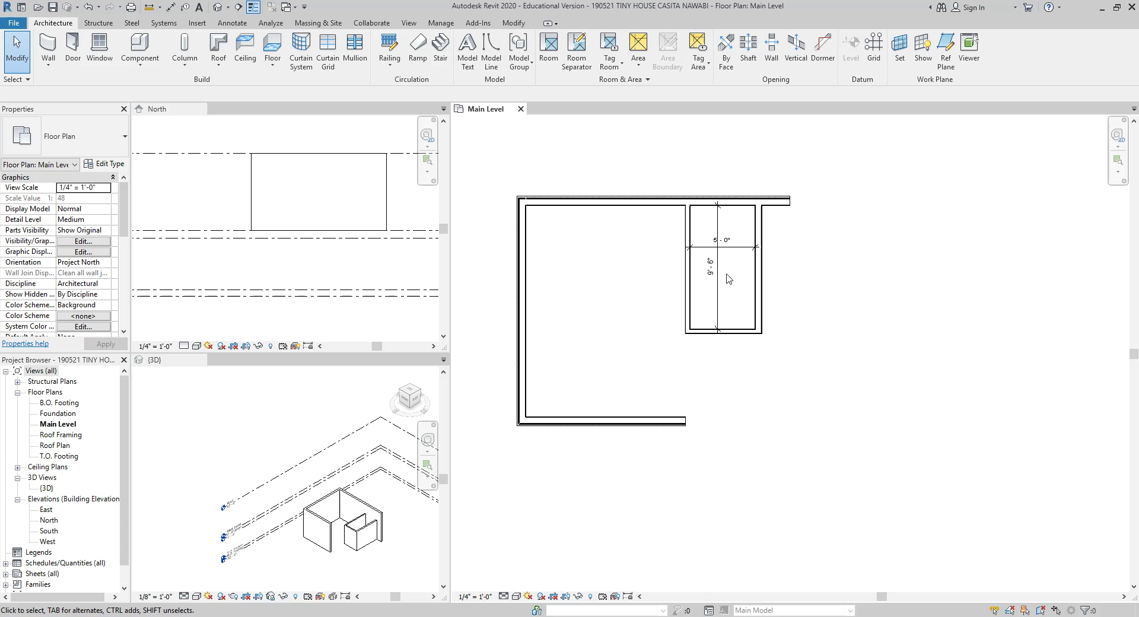
- Dimension the bedroom's interior width and its interior depth between the wall faces
scroll(572, 348, up, 2)
key(d)
key(i)
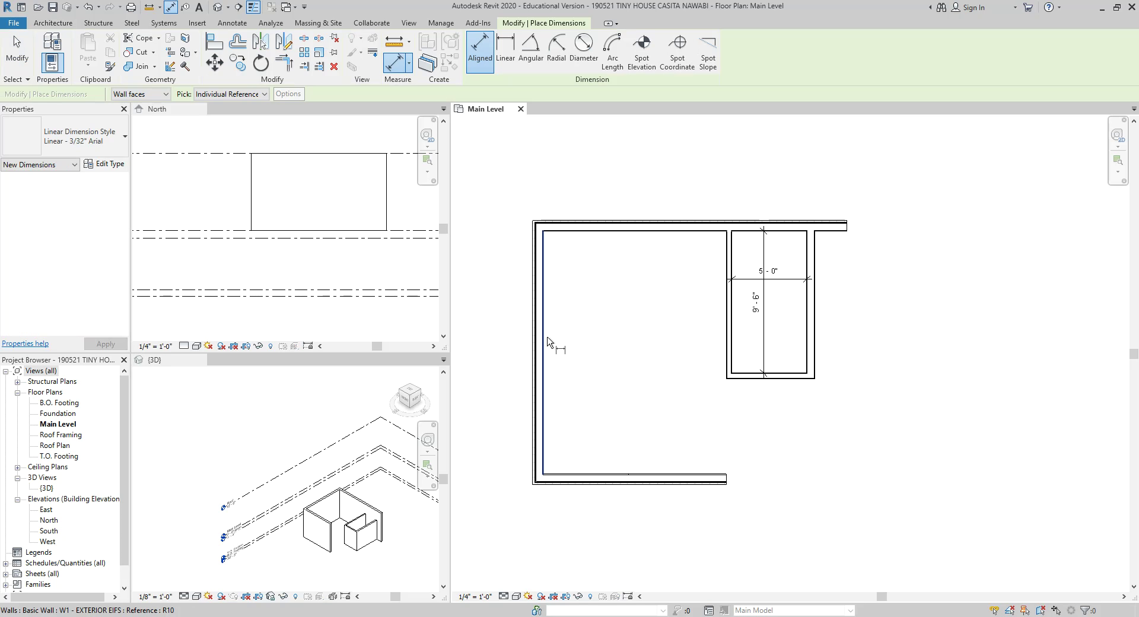
click(544, 342)
click(727, 329)
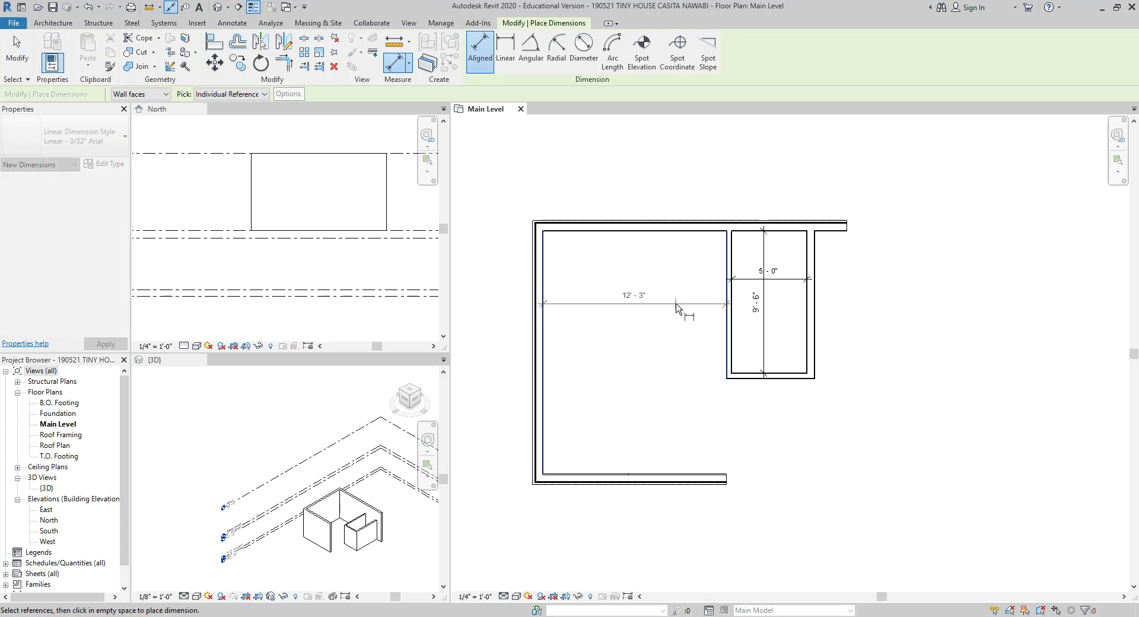
click(677, 307)
click(644, 232)
click(645, 476)
click(678, 543)
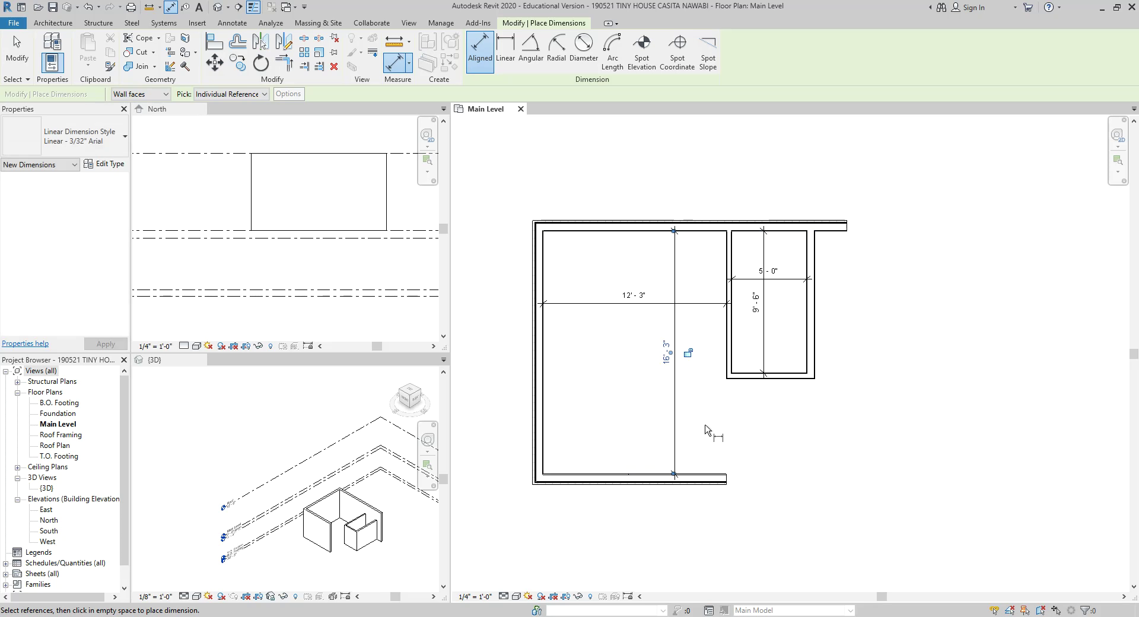
key(Escape)
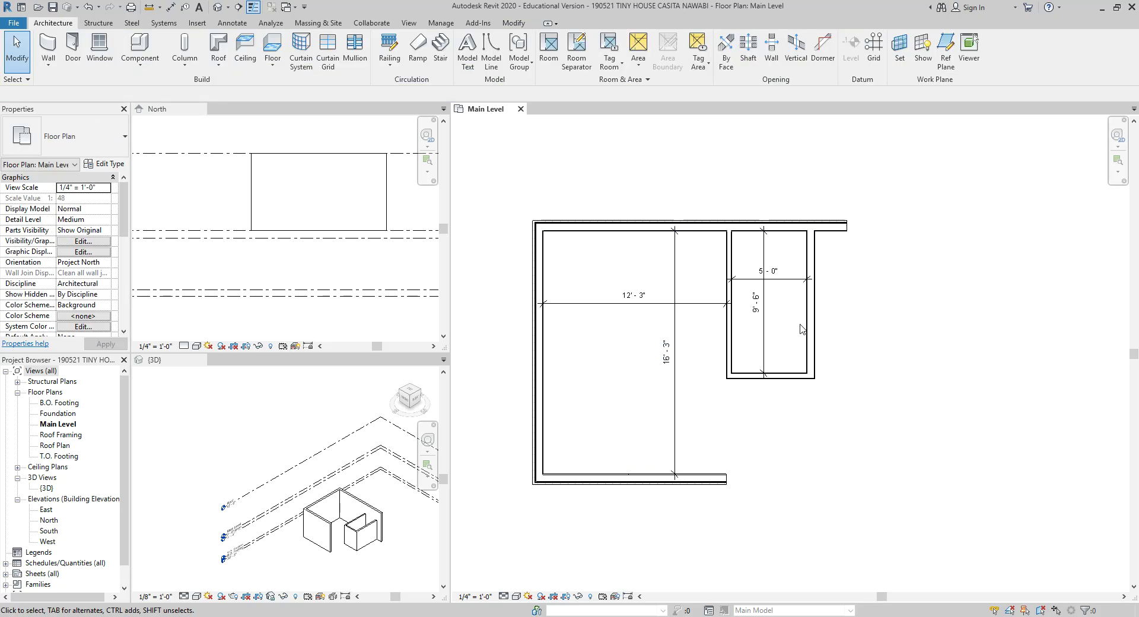
- Switch to the browser showing the 61custom casita floor plan and check the kitchen's dimensions
middle_drag(889, 293, 836, 286)
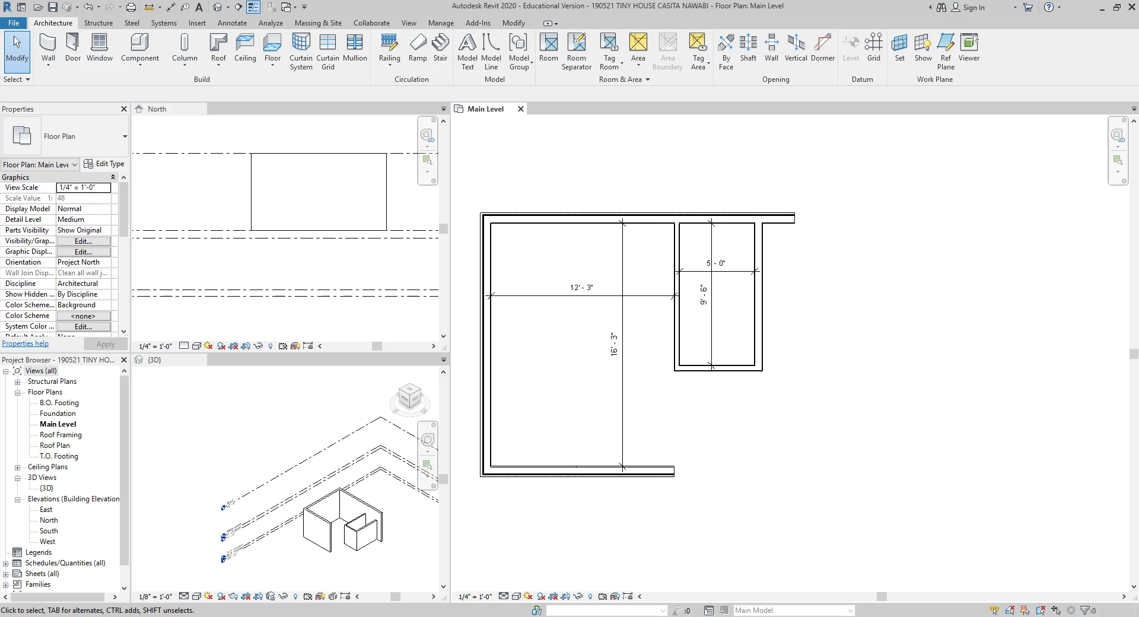
key(alt+Tab)
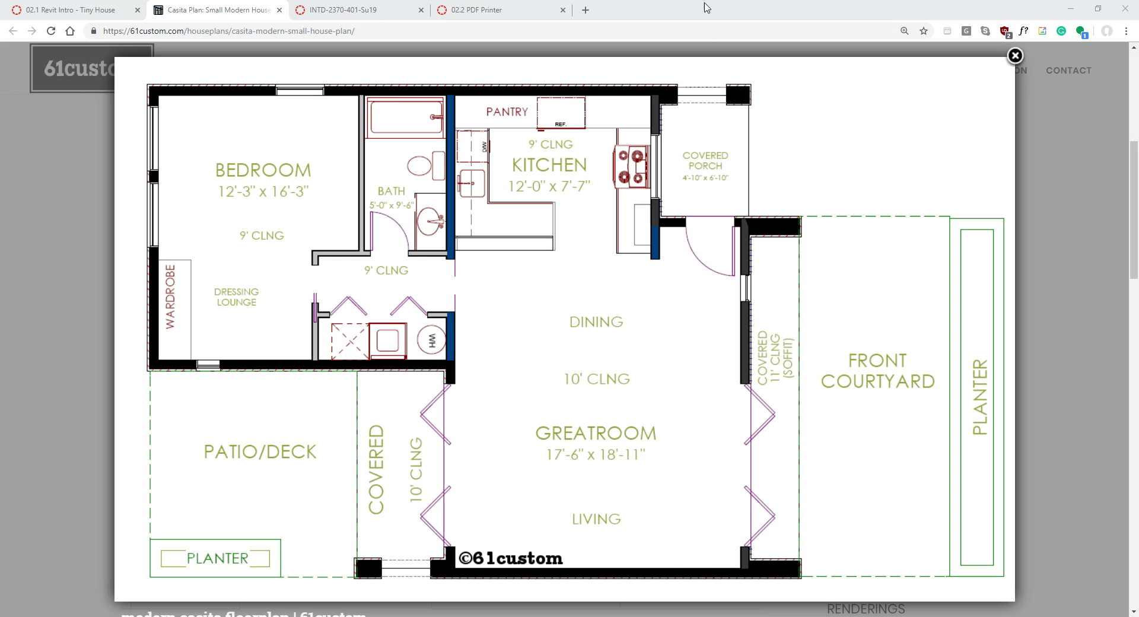
drag(704, 13, 0, 83)
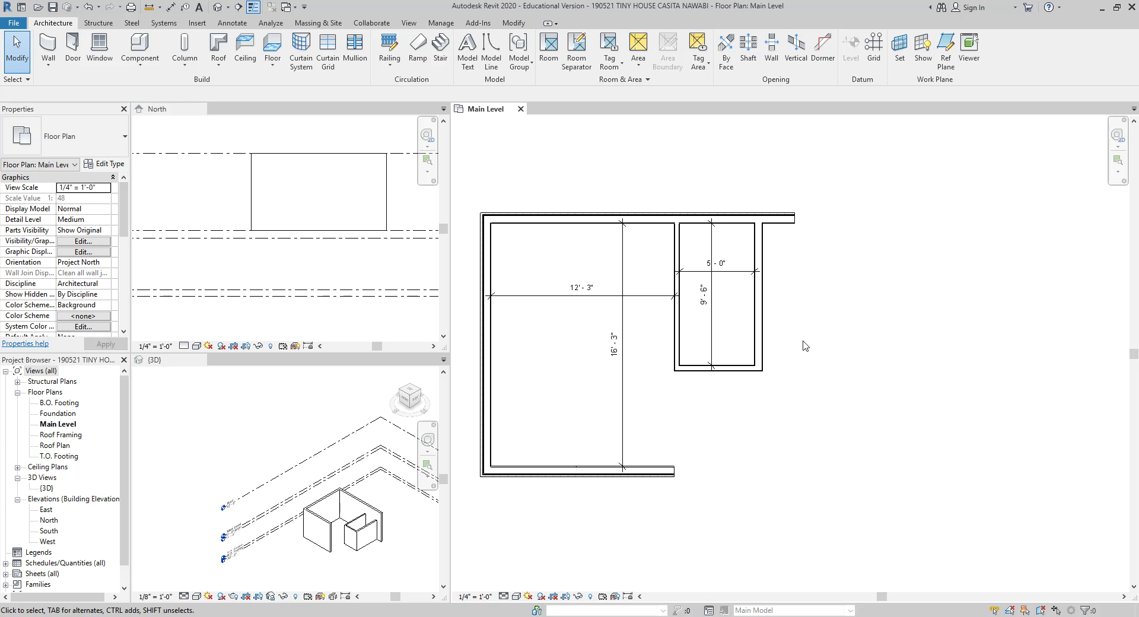
- Draw a vertical reference plane about 12'-9" to the right of the bath's right wall
middle_drag(826, 291, 748, 321)
scroll(763, 330, down, 1)
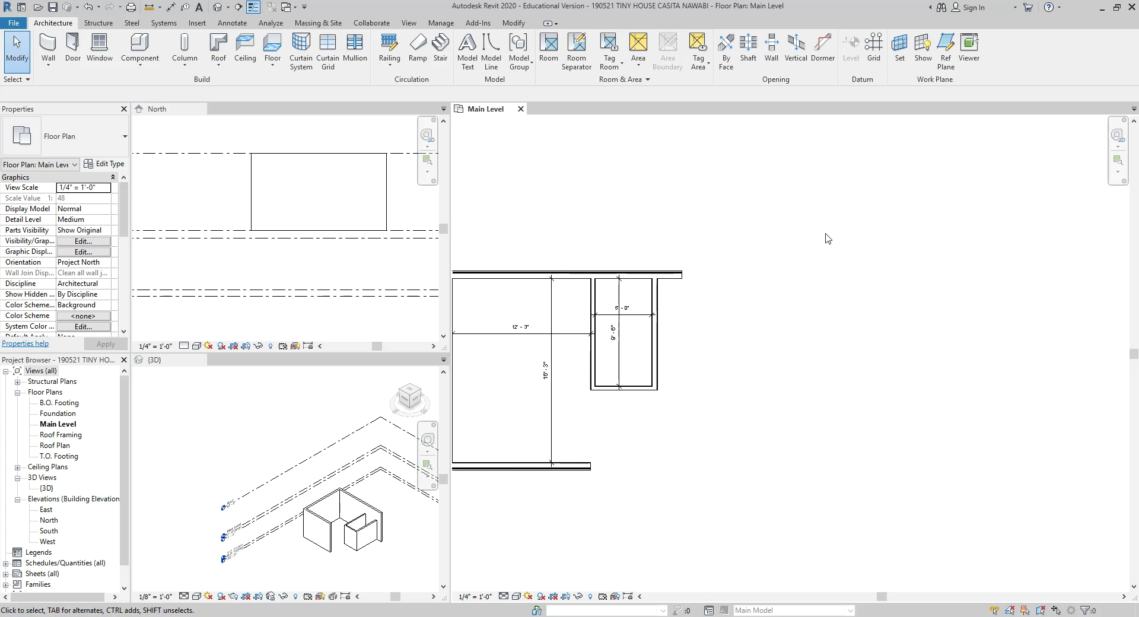
key(r)
key(p)
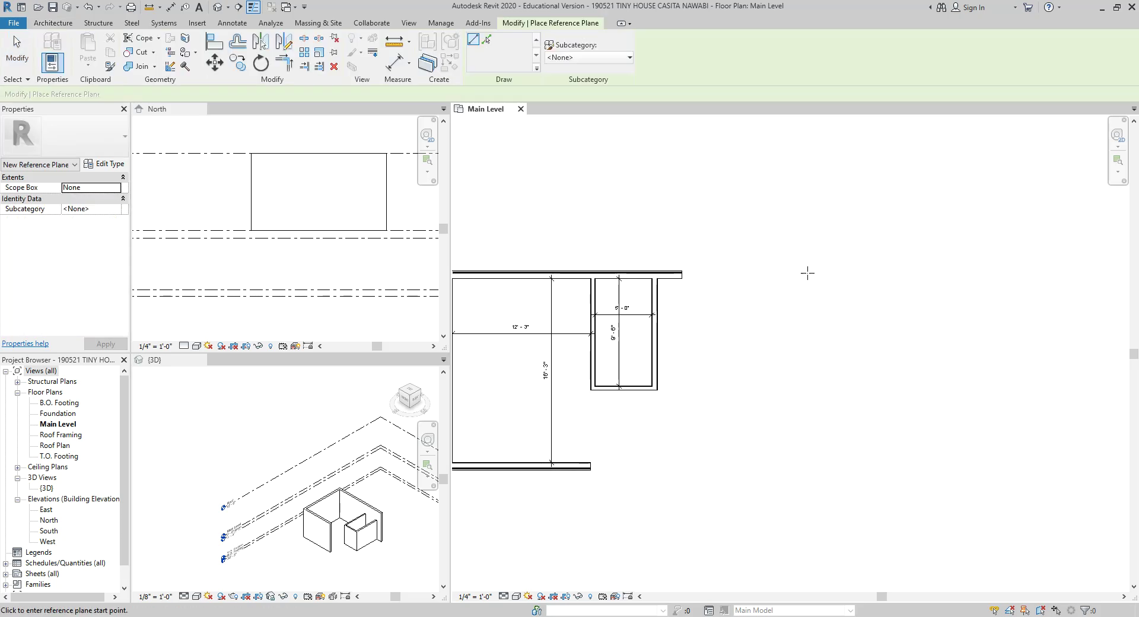
click(802, 252)
click(805, 425)
key(Escape)
key(Escape)
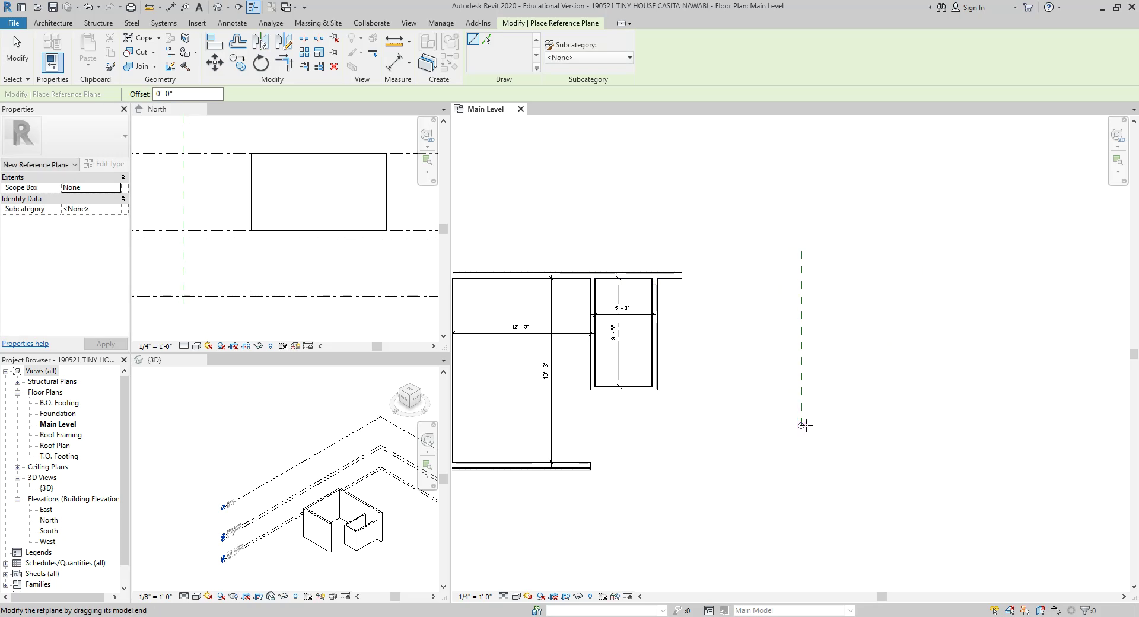
- Dimension the distance from the outer face of the bath's right wall to the vertical reference plane
scroll(833, 361, up, 1)
middle_drag(668, 350, 738, 386)
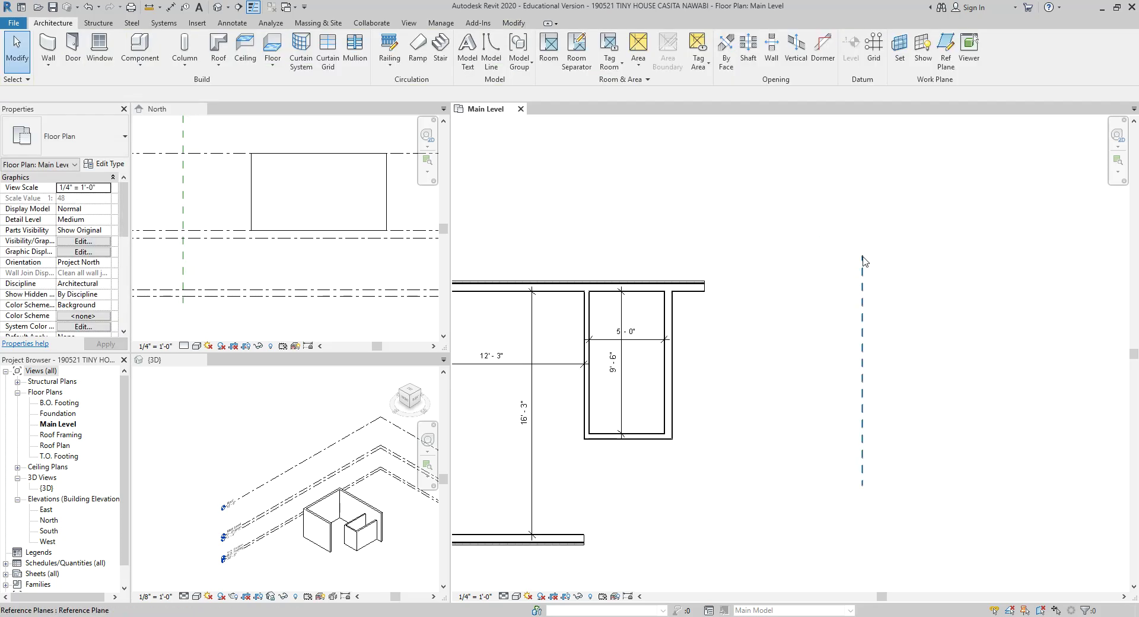
key(d)
key(i)
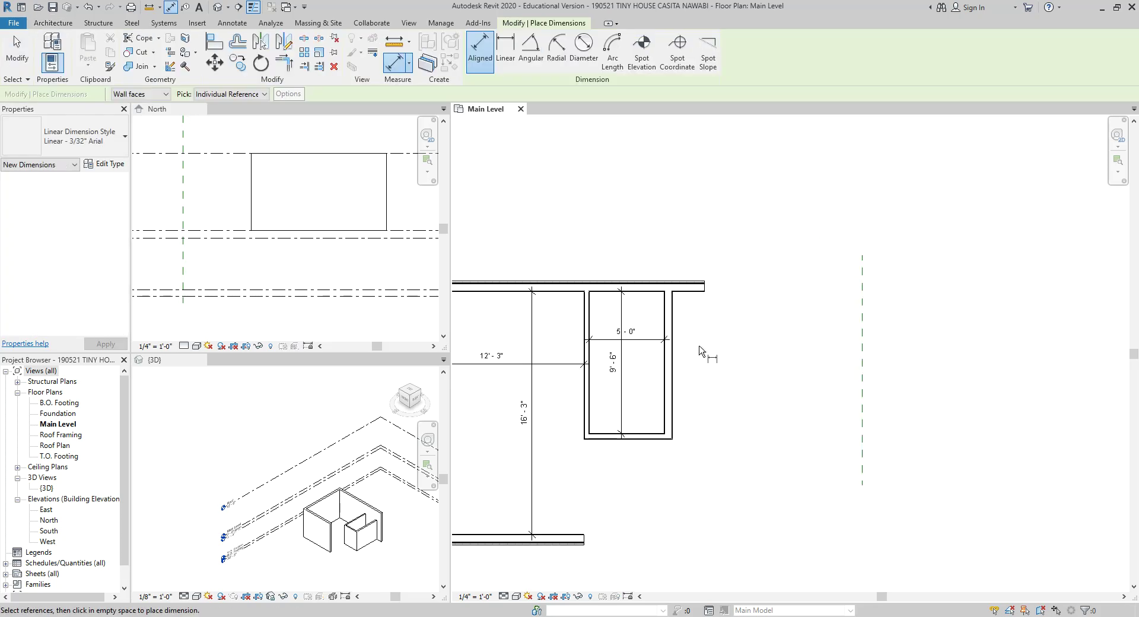
click(674, 354)
click(863, 354)
click(957, 355)
key(Escape)
- Set the distance between the bath's right wall and the reference plane to 12'-0"
click(862, 323)
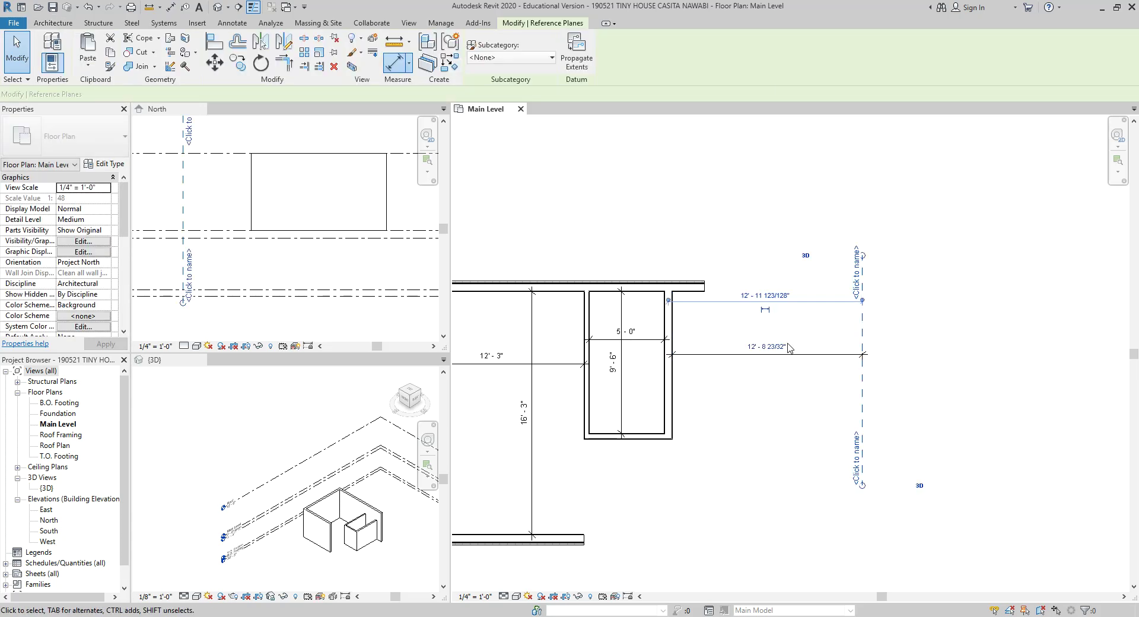
click(773, 344)
text(12)
key(Return)
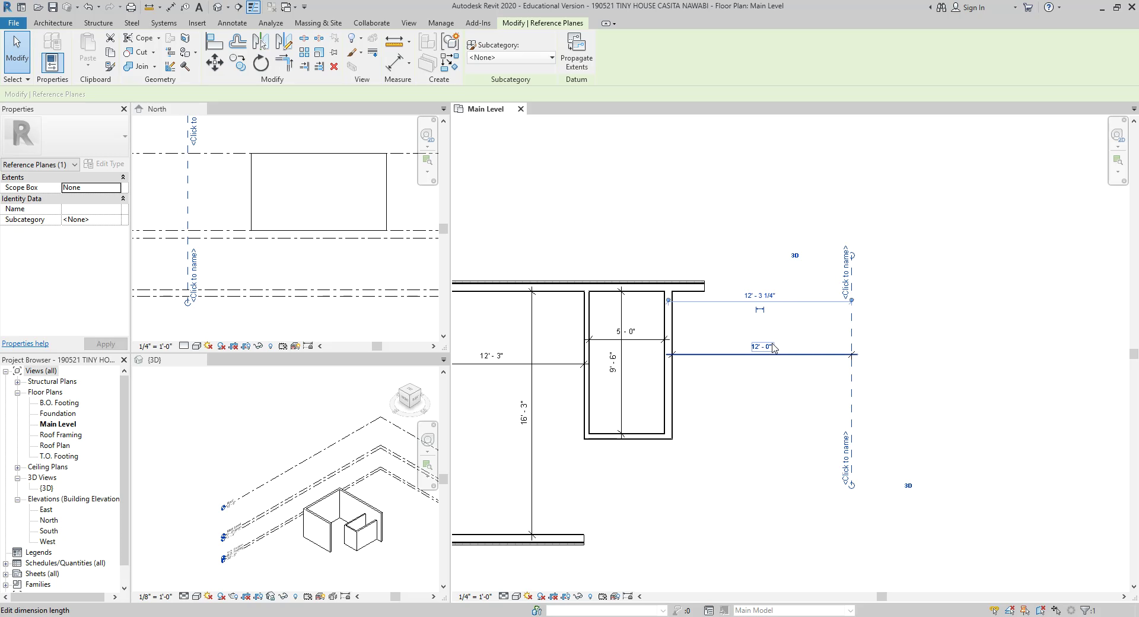
click(766, 232)
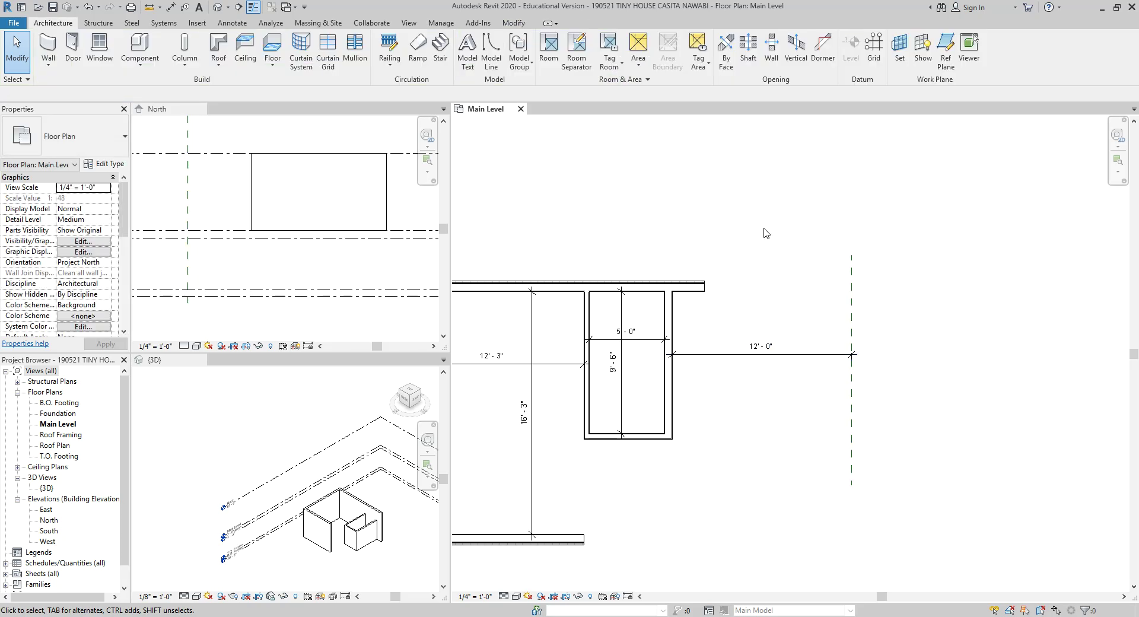
middle_drag(763, 234, 699, 216)
key(t)
key(r)
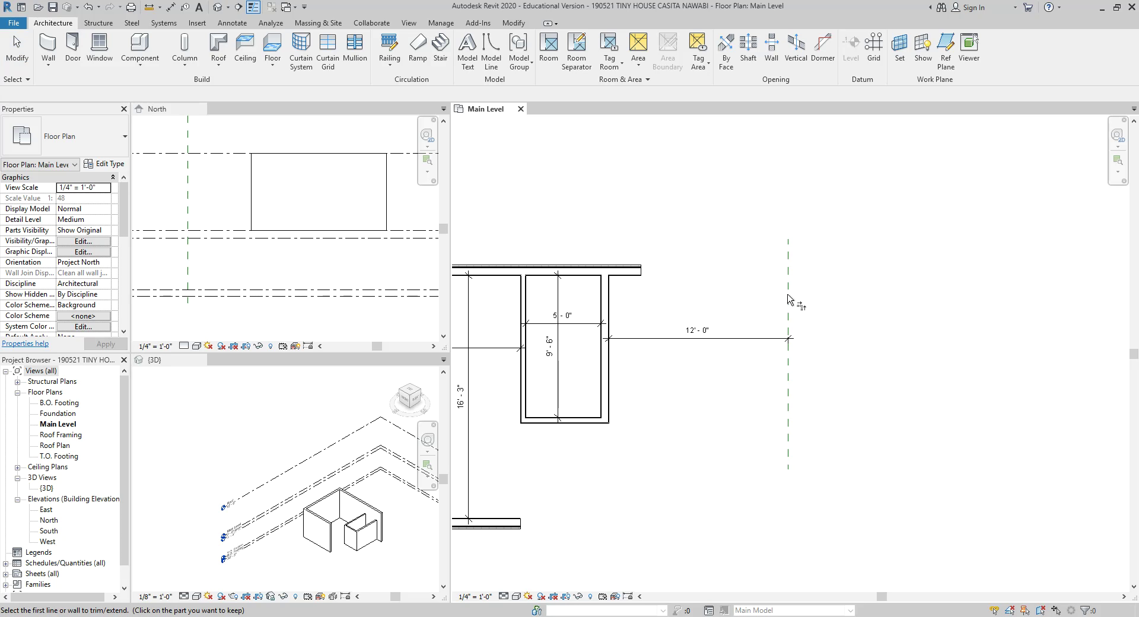
click(634, 272)
key(Escape)
key(Escape)
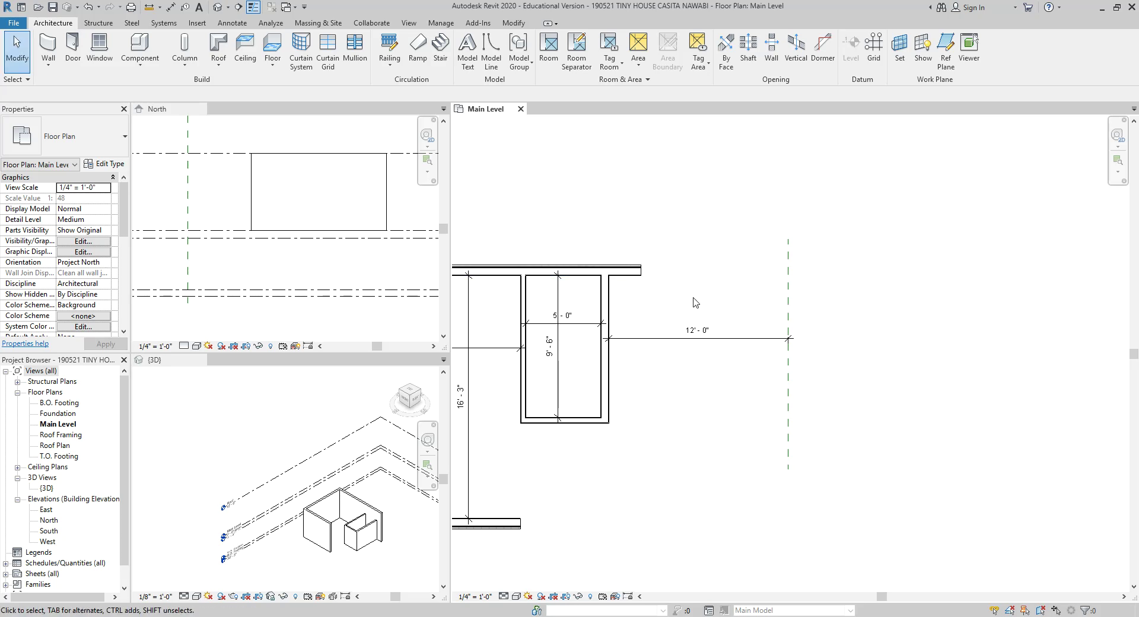
click(789, 295)
key(t)
key(r)
click(651, 283)
key(Escape)
key(Escape)
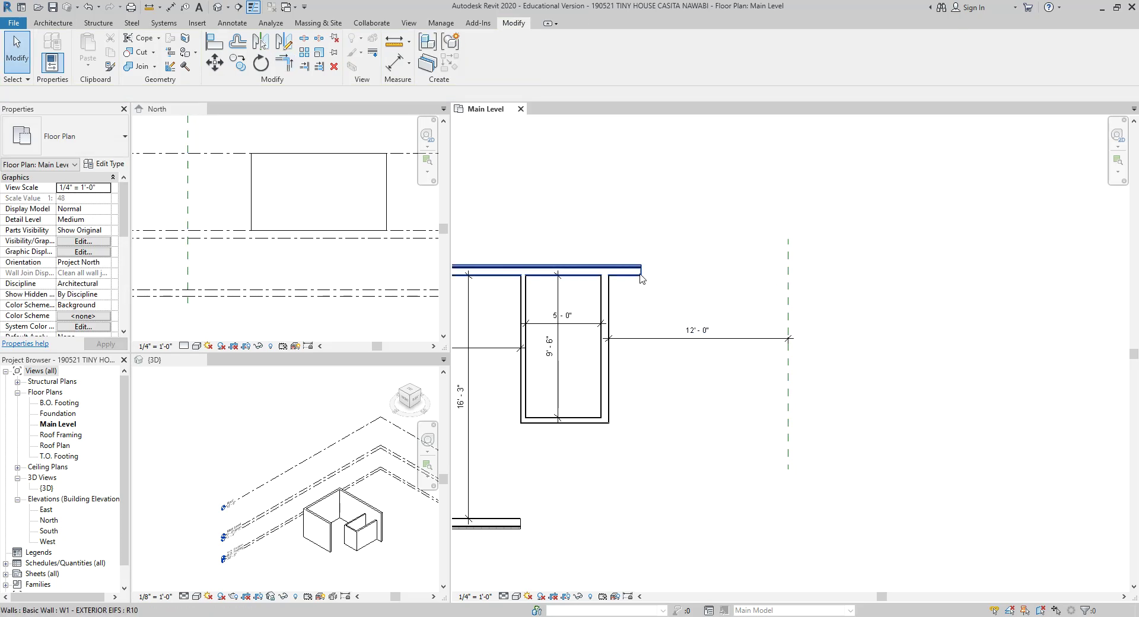
- Extend the top exterior wall's right end to the vertical reference plane marking the kitchen's width
click(641, 276)
scroll(651, 281, up, 2)
drag(636, 275, 860, 273)
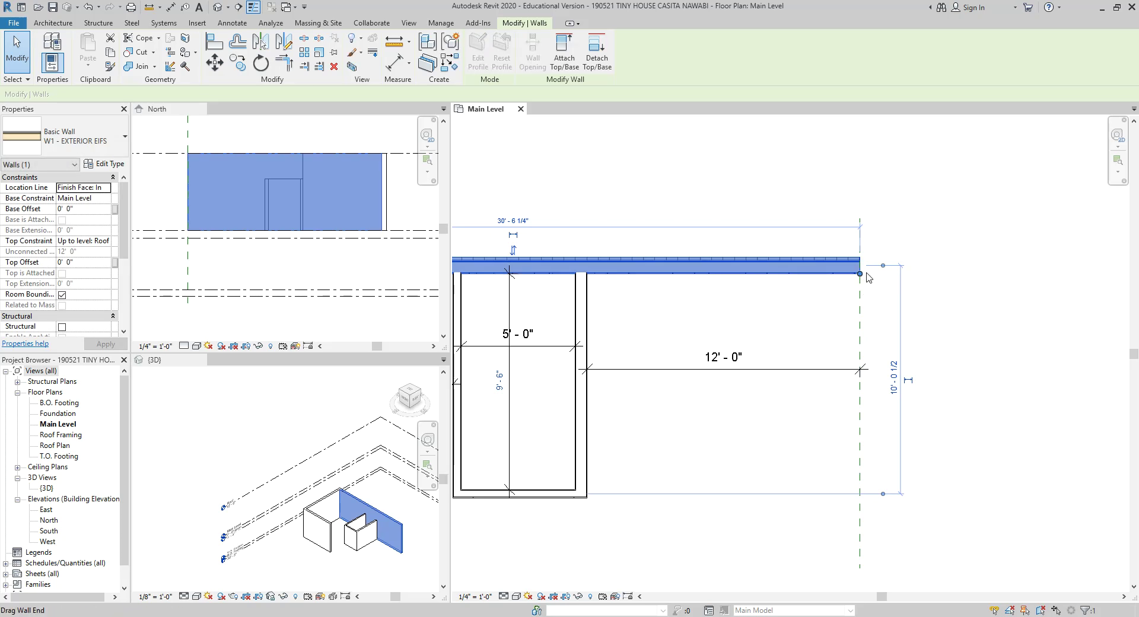
- Draw a horizontal reference plane across the kitchen from the bath's right wall, about 7'-4" below the top wall's inner face
key(Escape)
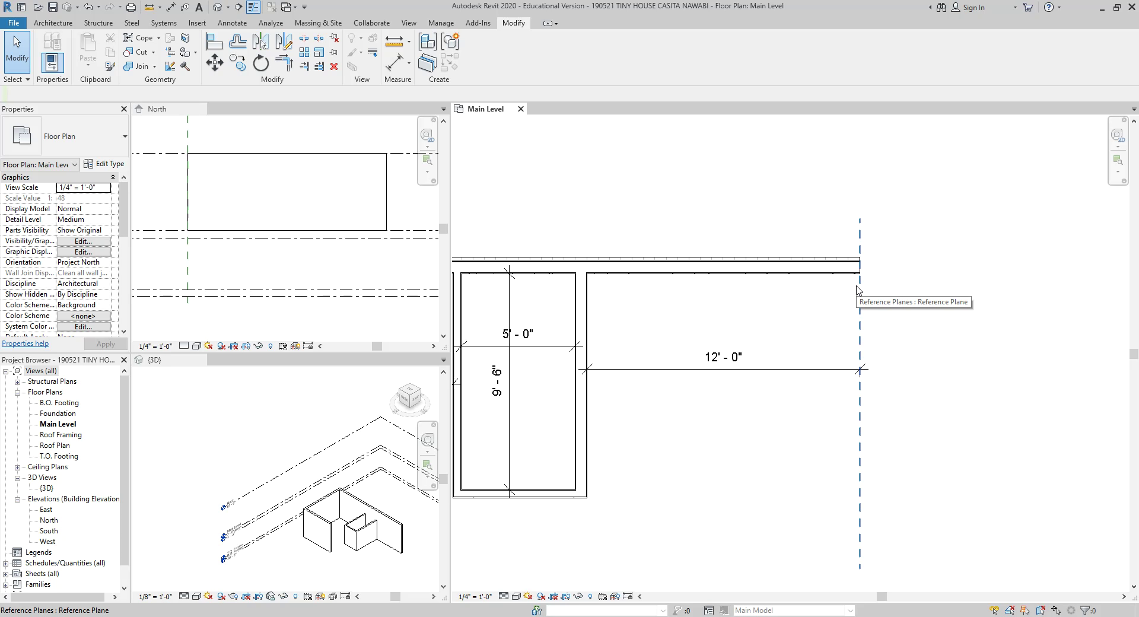
middle_drag(903, 314, 849, 276)
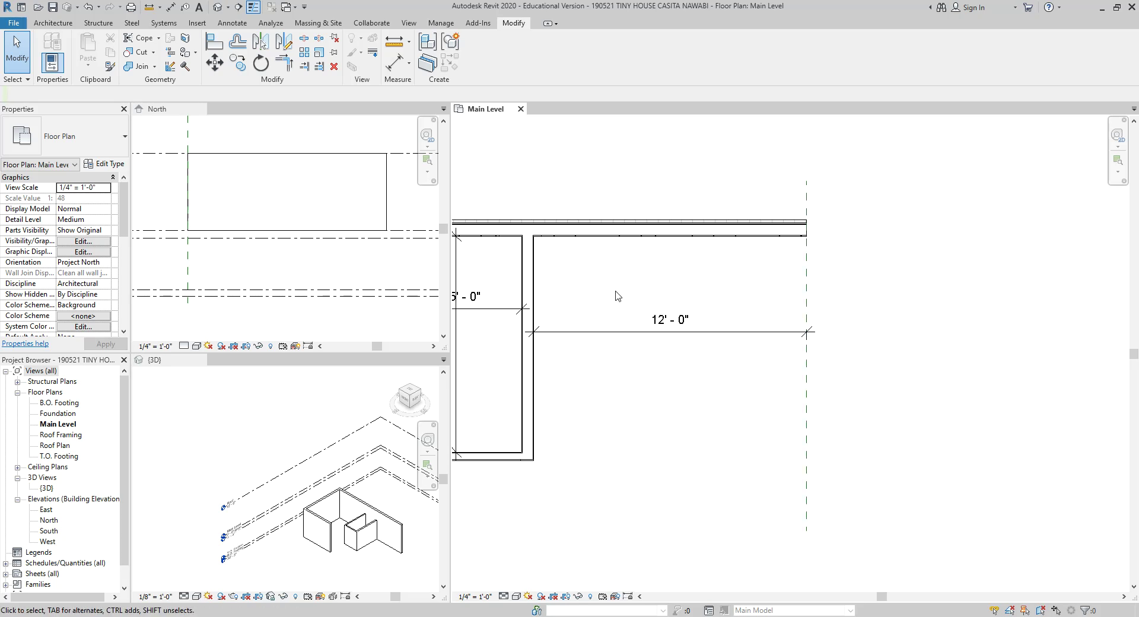
key(r)
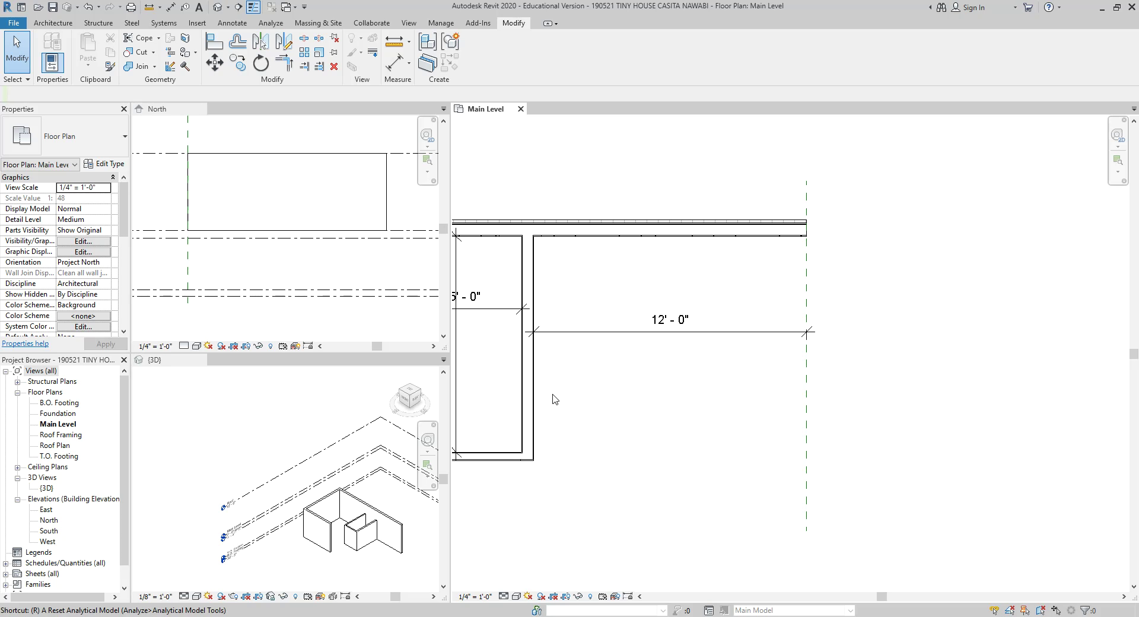
key(p)
click(544, 403)
click(901, 407)
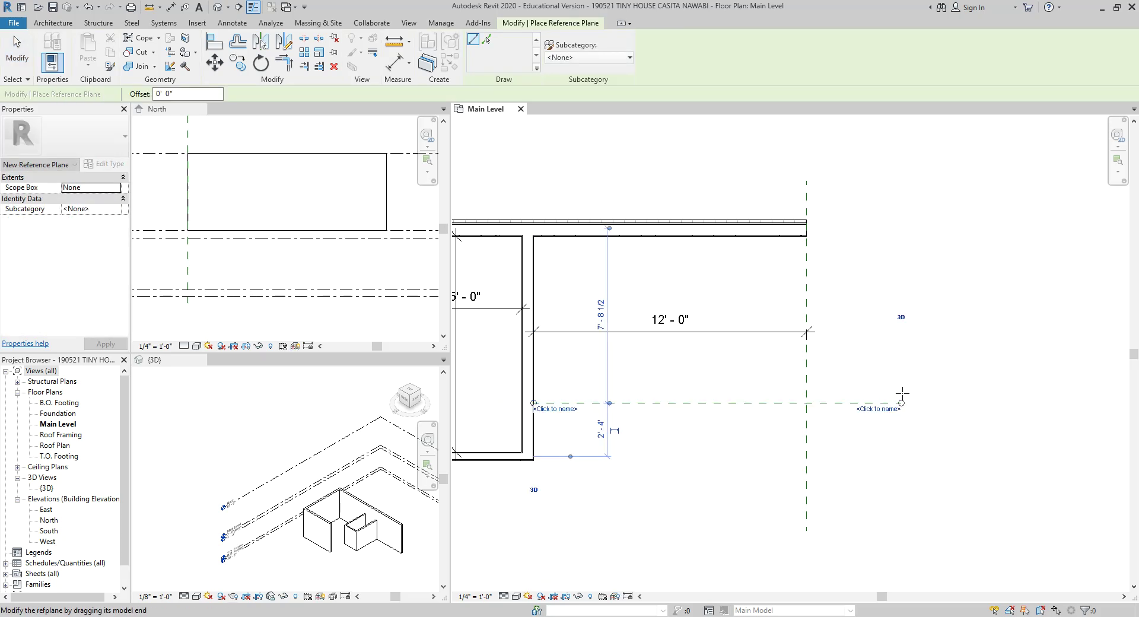
key(Escape)
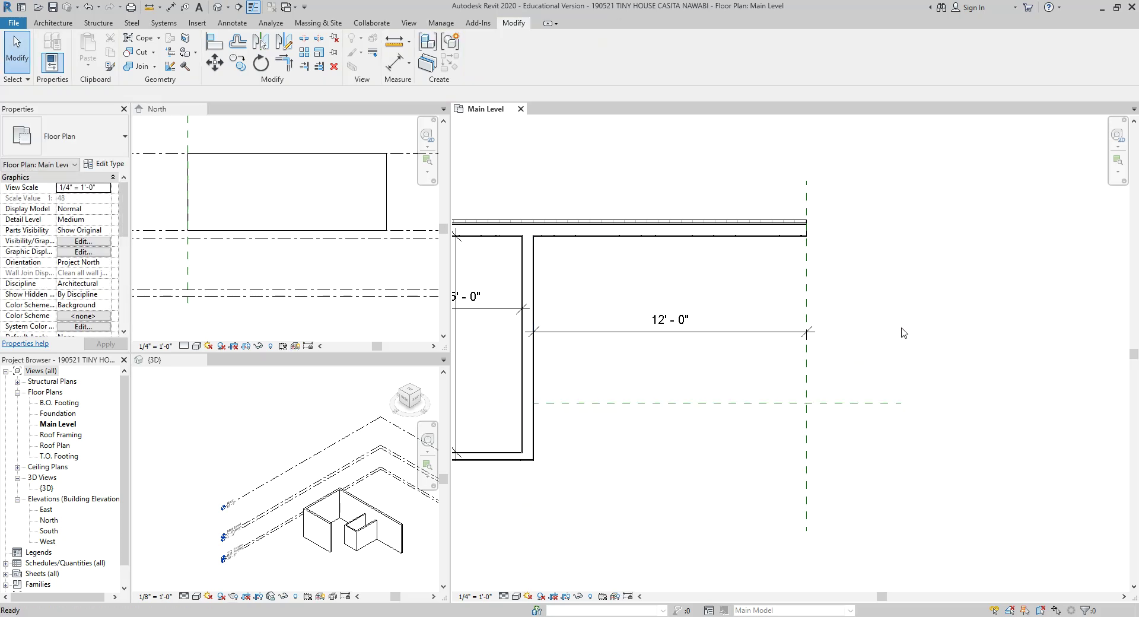
- Dimension the distance from the top exterior wall's inner face to the horizontal reference plane
key(d)
key(i)
click(698, 238)
click(697, 404)
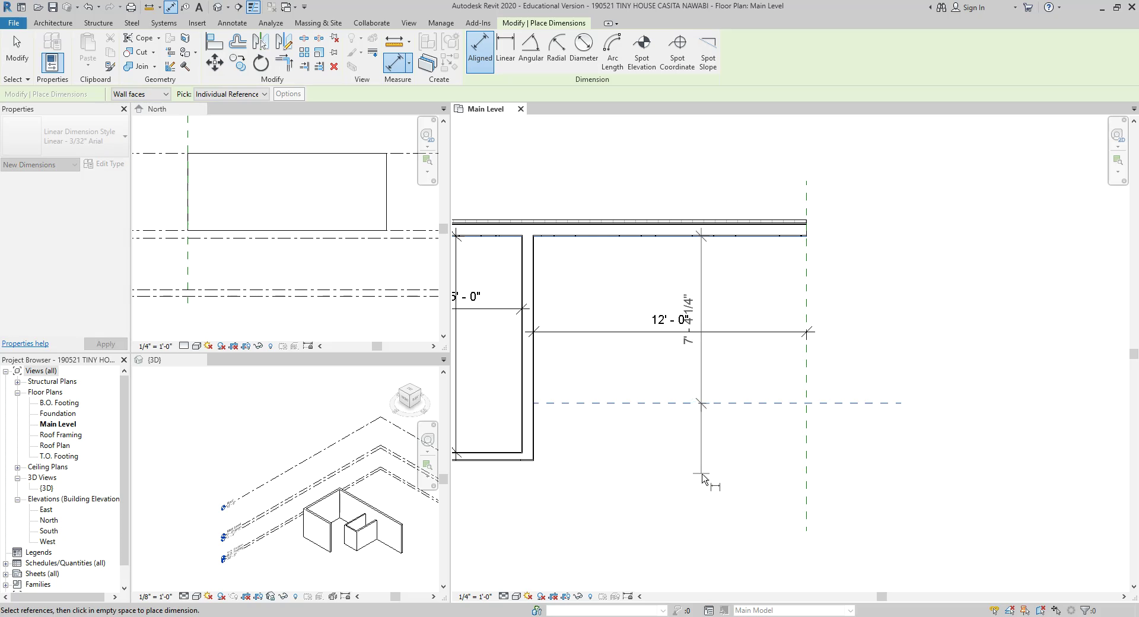
click(733, 416)
key(Escape)
key(Escape)
- Set the distance between the top exterior wall and the horizontal reference plane to 7'-7"
click(760, 405)
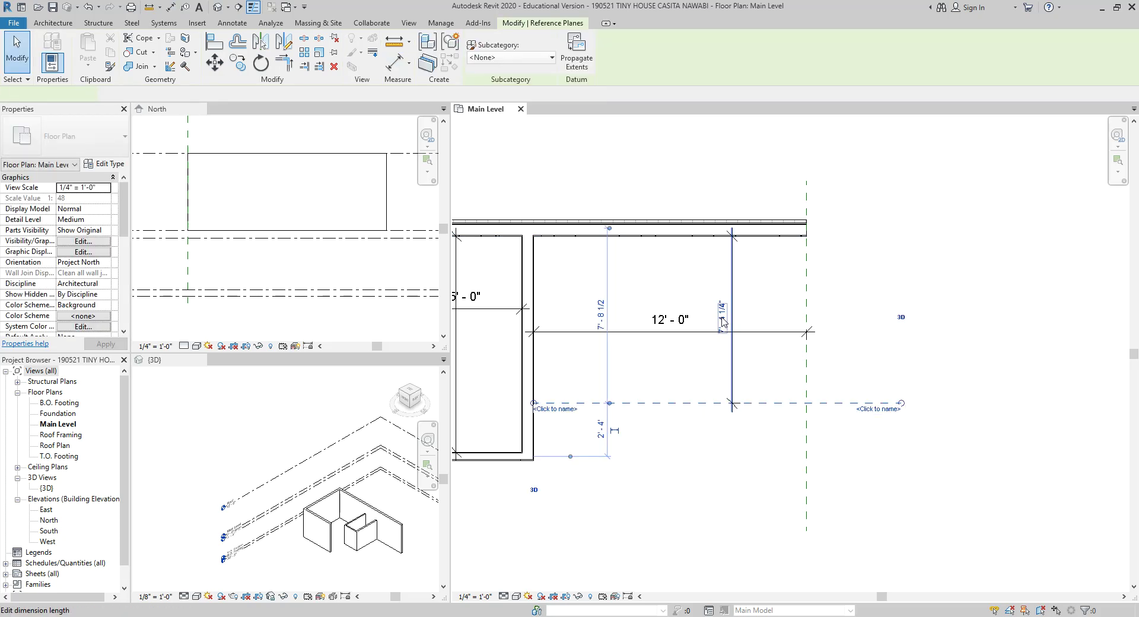
click(720, 320)
text(7 7)
key(Return)
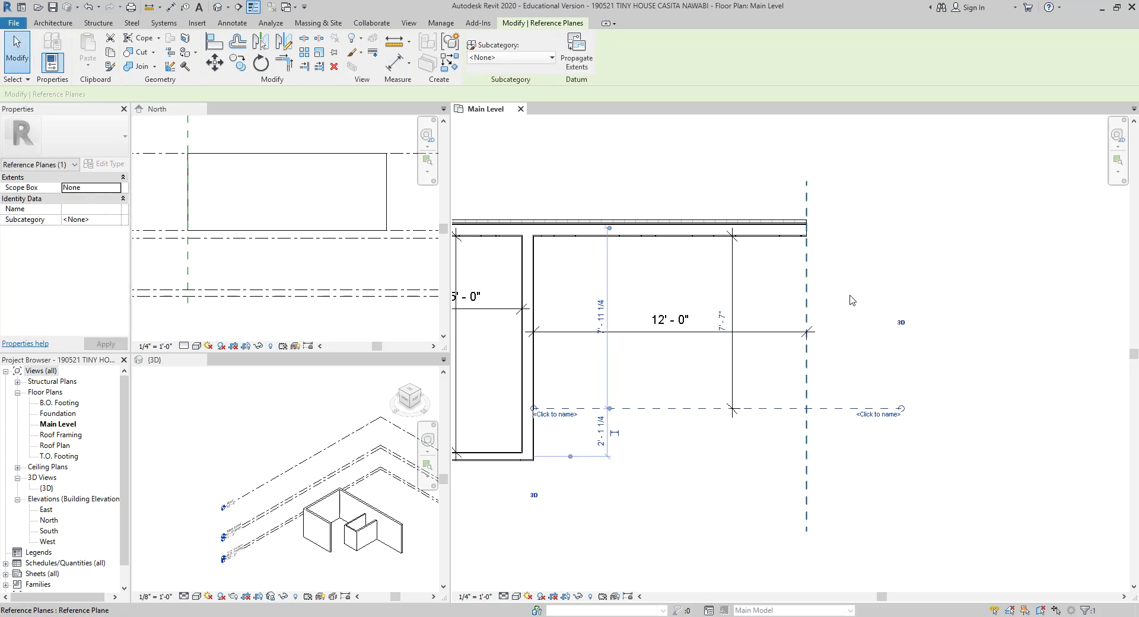
key(Escape)
- Switch to the browser and examine the kitchen and greatroom layout and the front rendering on the 61custom casita page
key(alt+Tab)
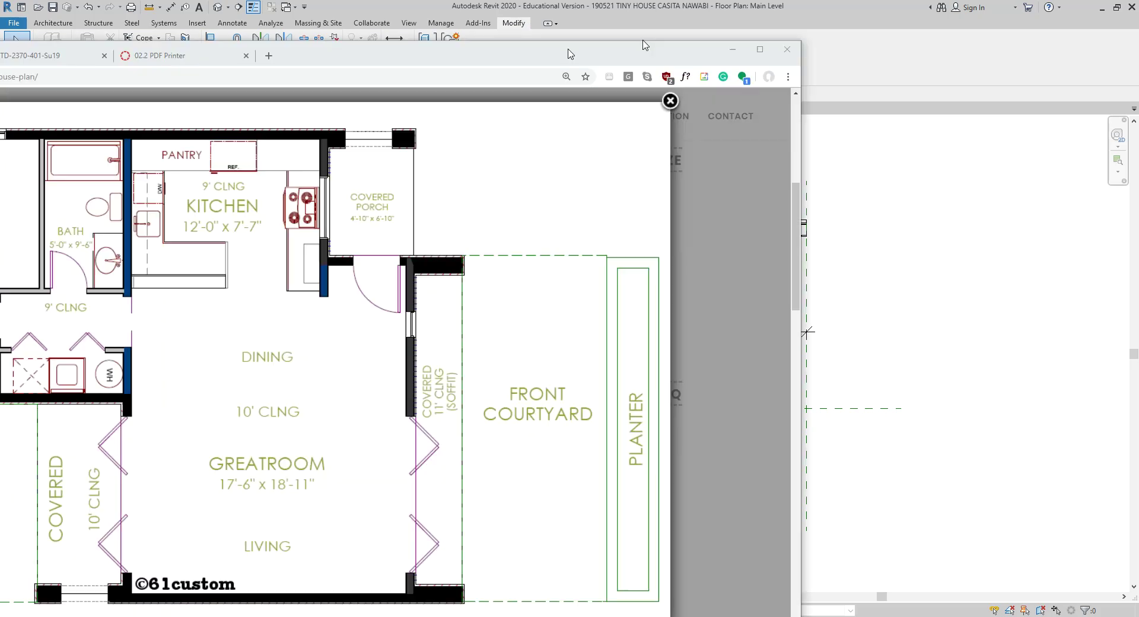
drag(627, 29, 659, 59)
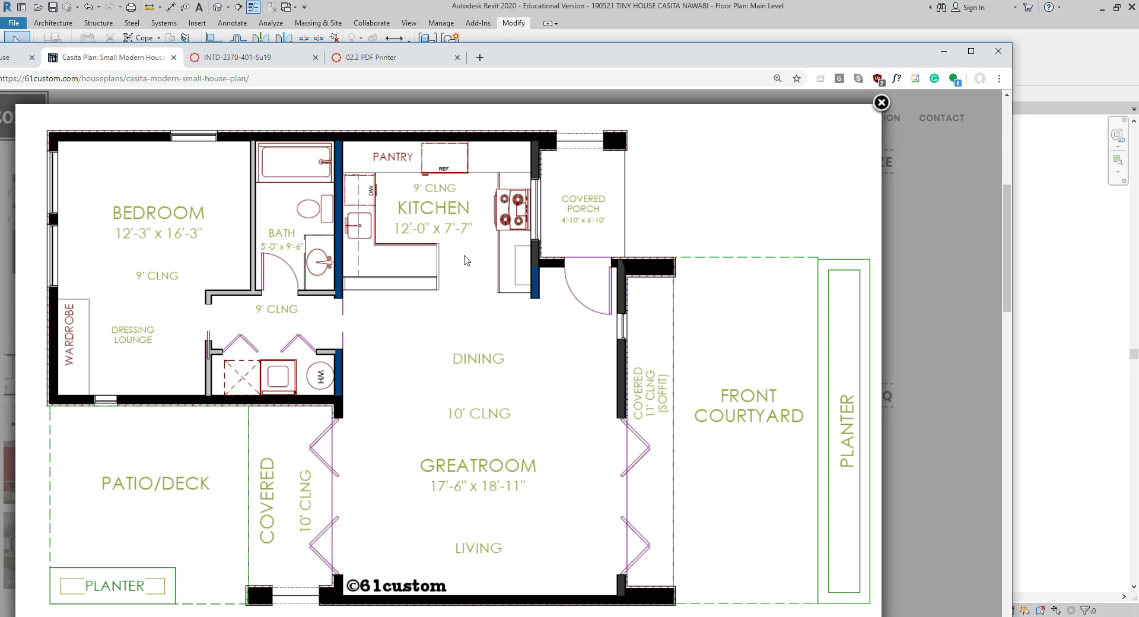
click(297, 390)
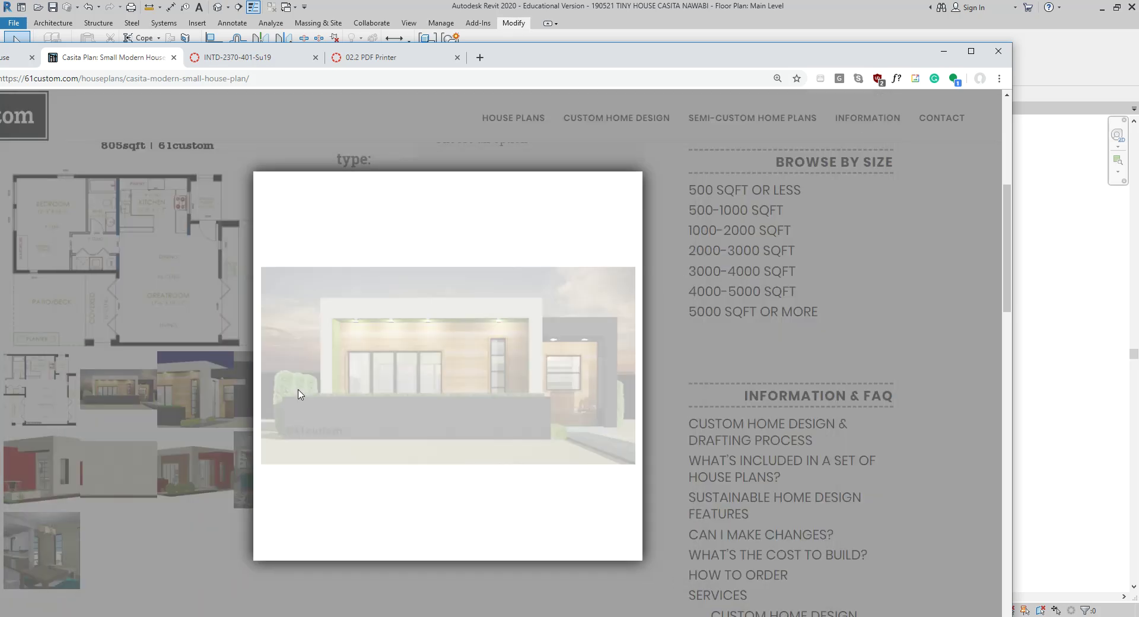
click(343, 390)
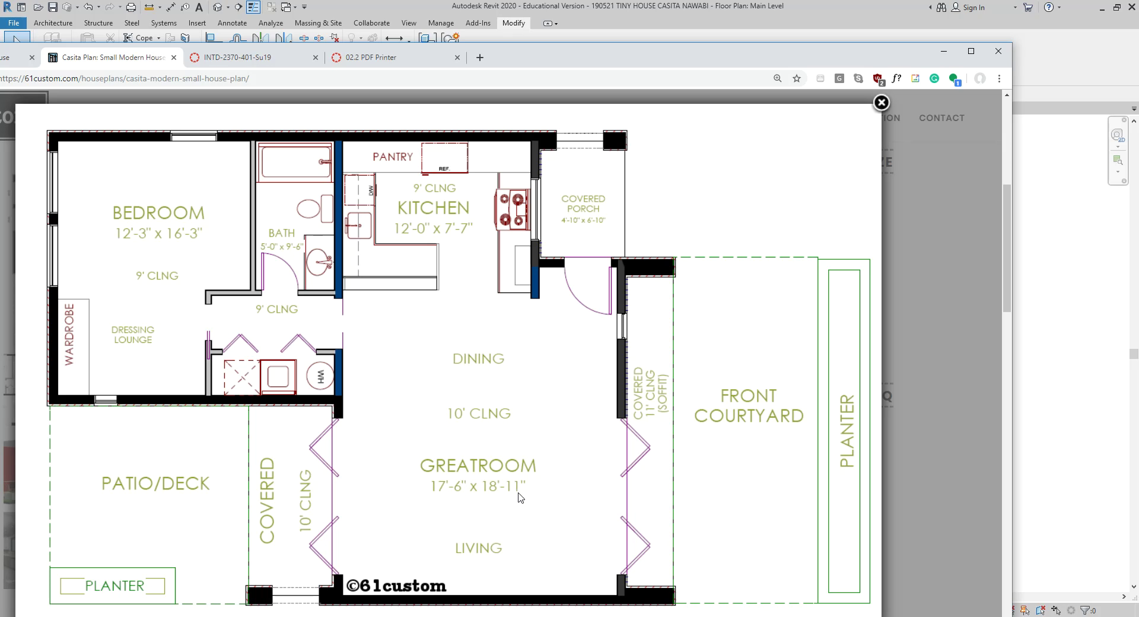
drag(607, 62, 0, 93)
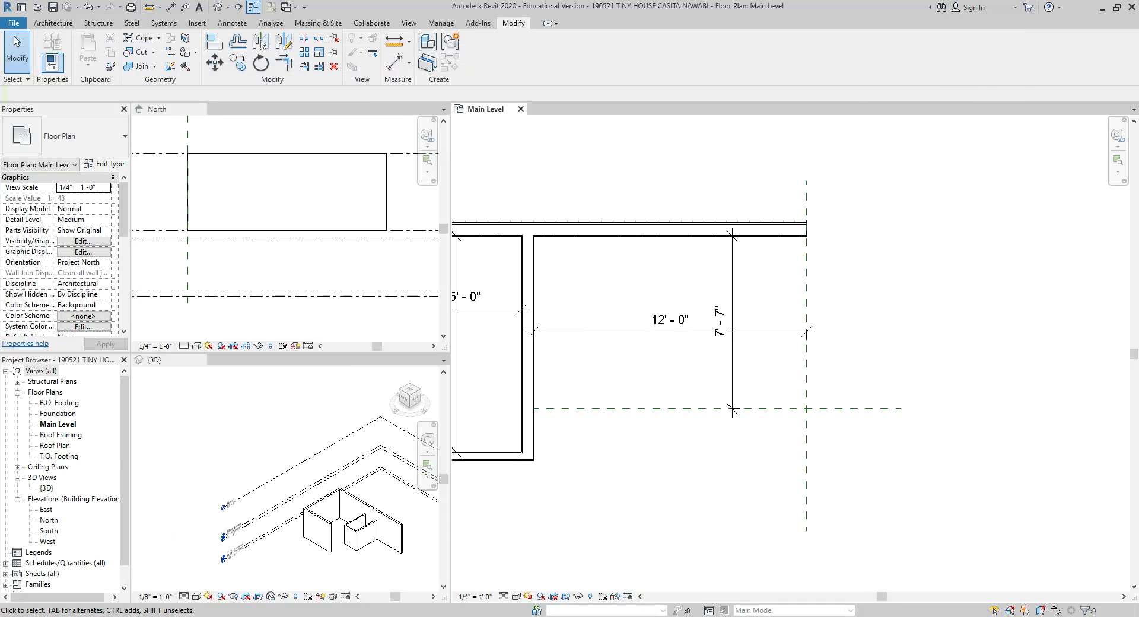
- Align the bedroom's bottom exterior wall end with the outer face of the bath's right wall
scroll(650, 356, down, 2)
scroll(585, 453, down, 2)
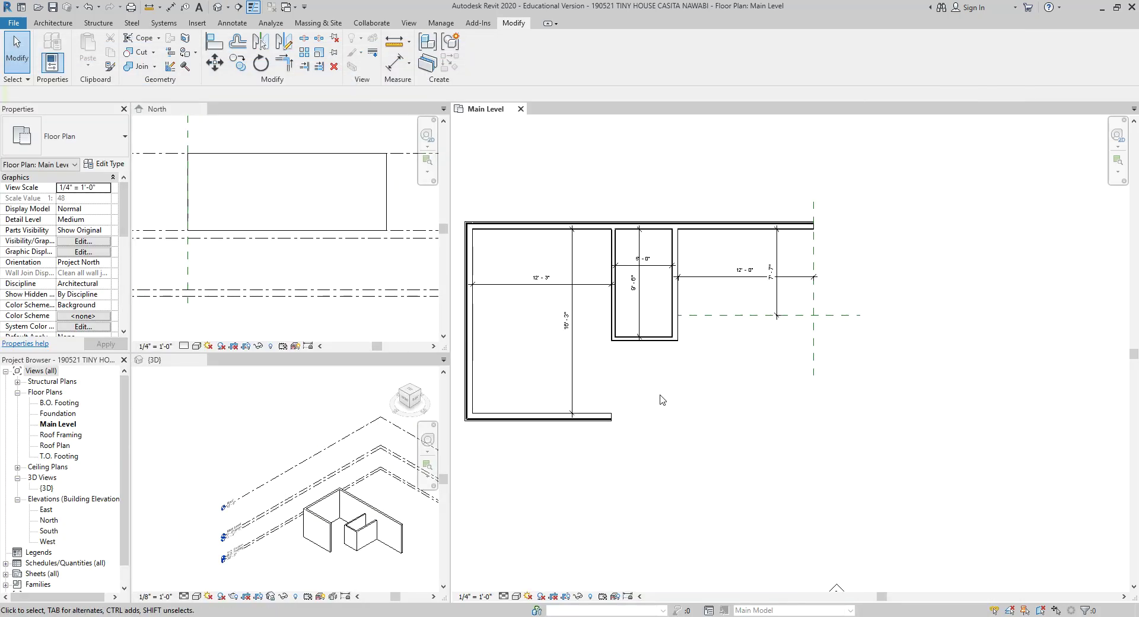
scroll(661, 398, up, 2)
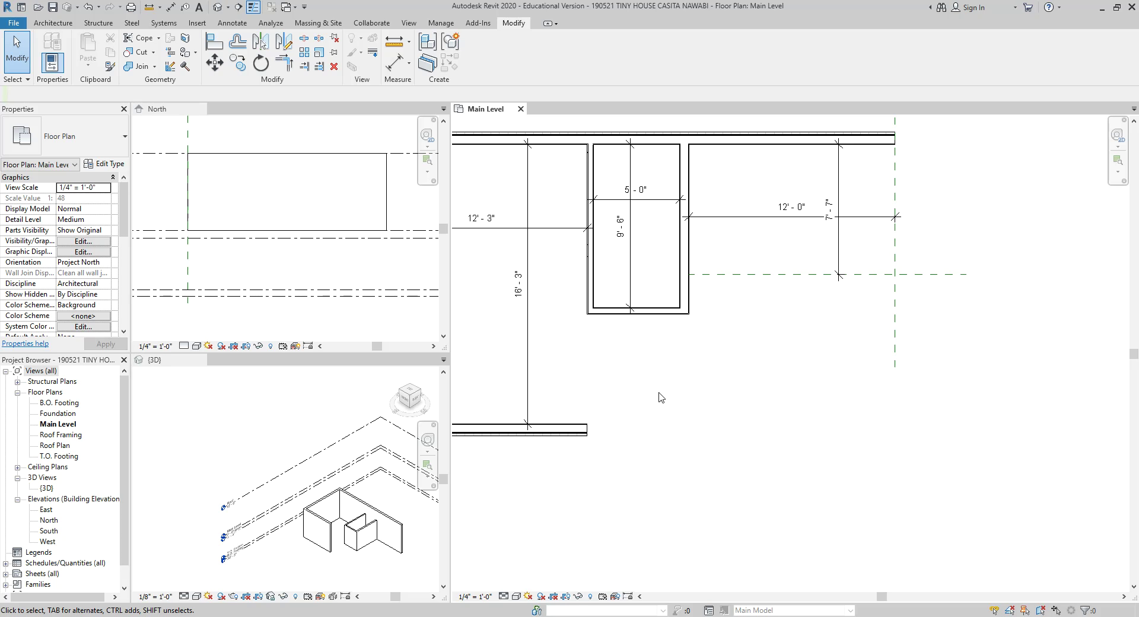
middle_drag(702, 370, 728, 371)
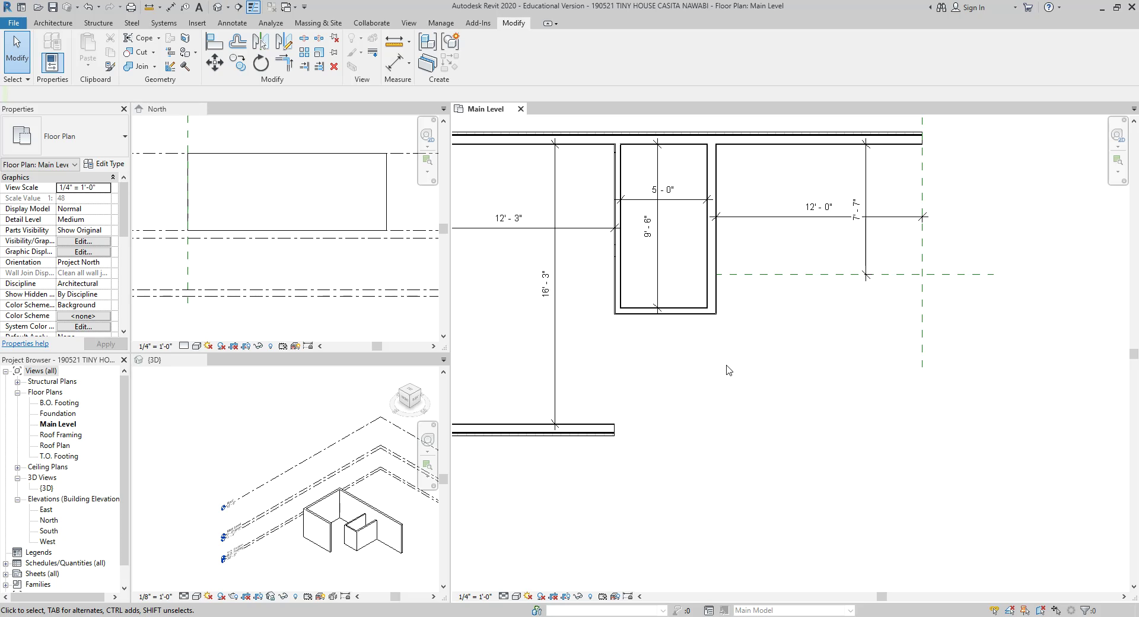
key(a)
key(l)
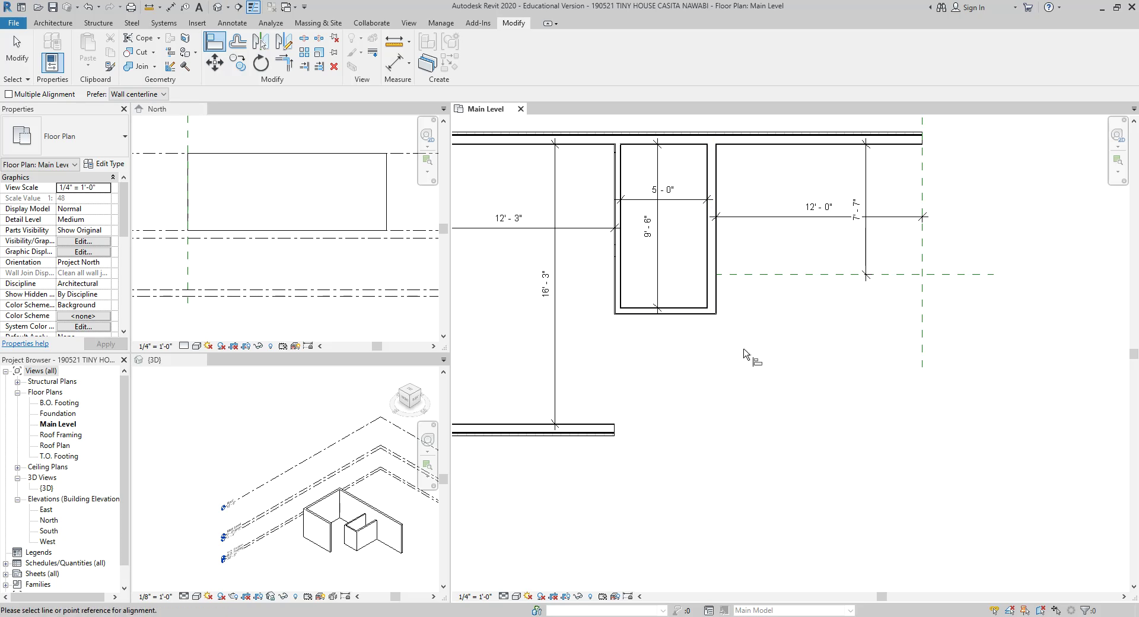
middle_drag(741, 344, 774, 348)
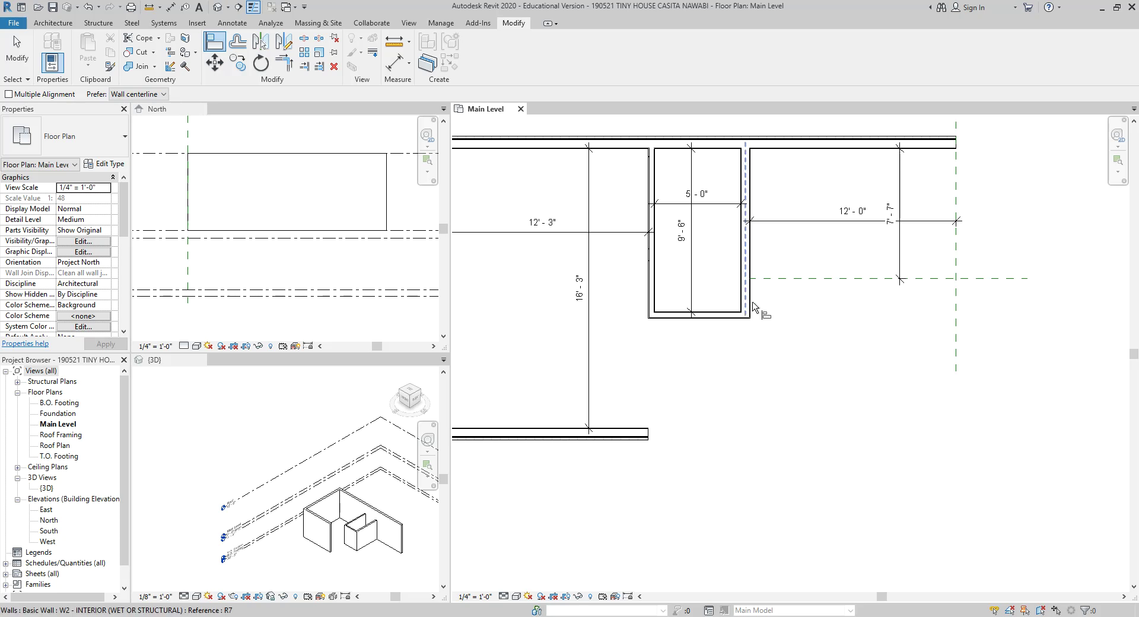
scroll(750, 407, up, 1)
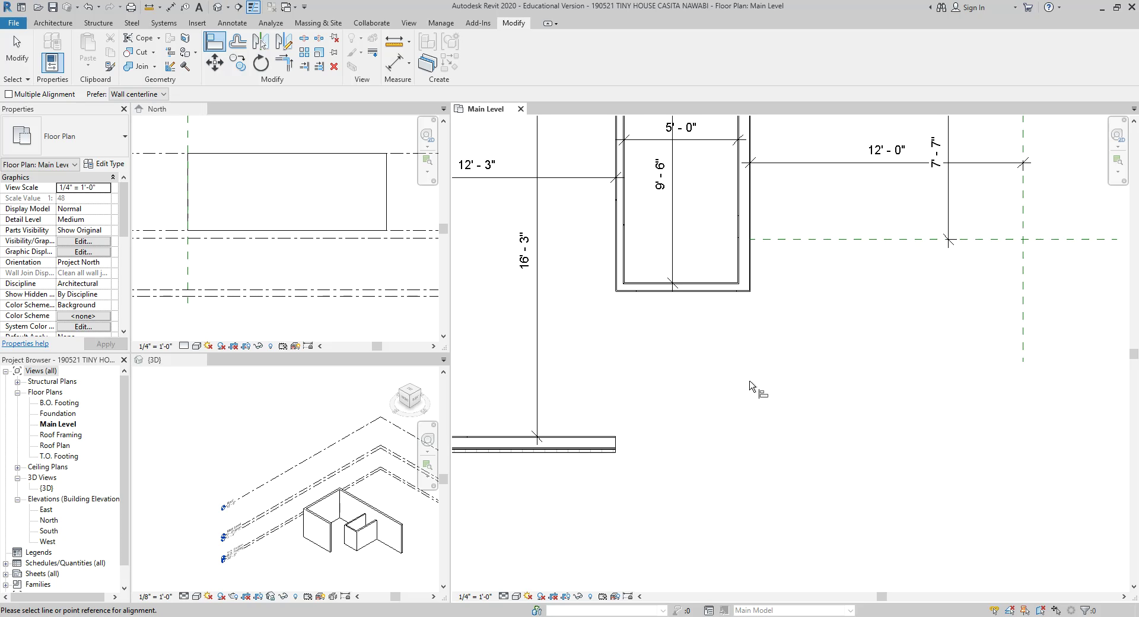
click(752, 278)
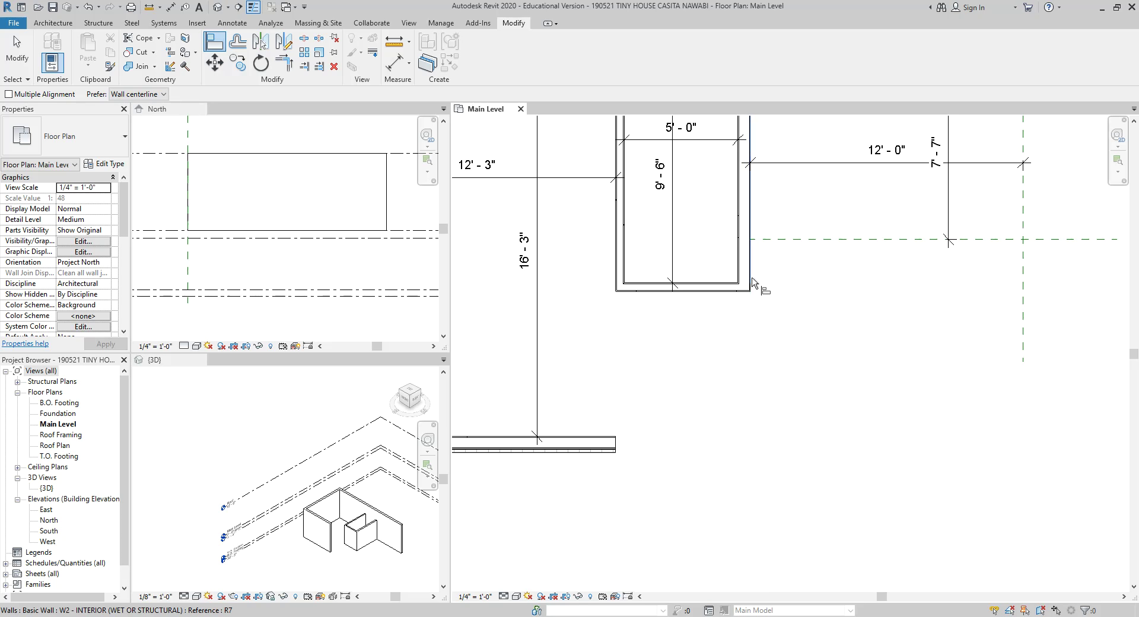
click(619, 445)
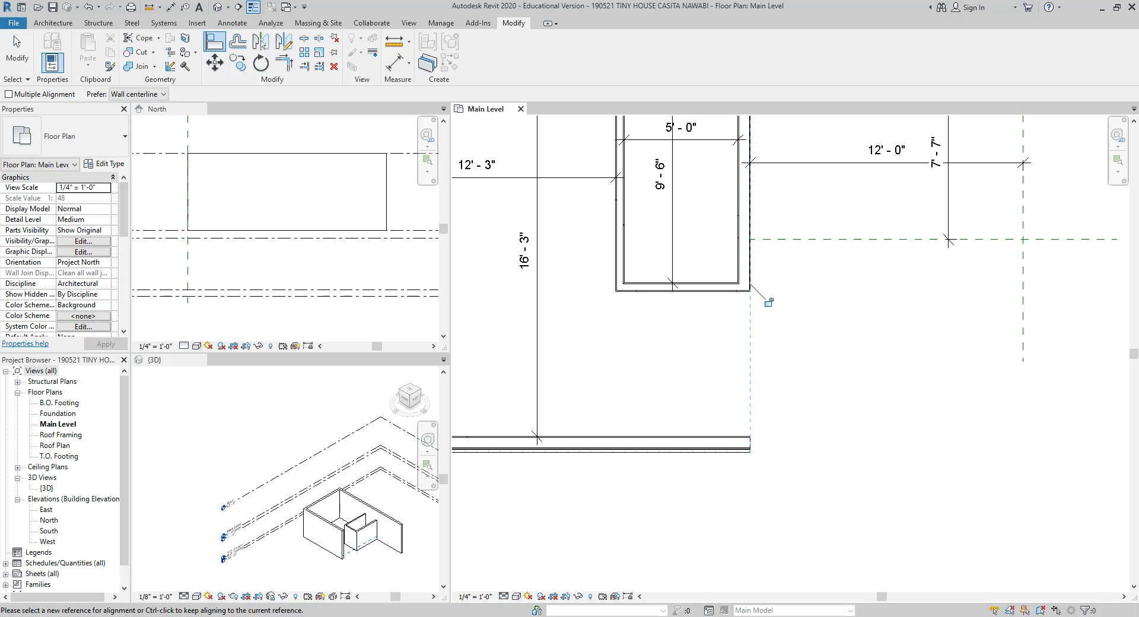
- Check the greatroom's dimensions on the floor plan in the browser, return to Revit and end the alignment
key(alt+Tab)
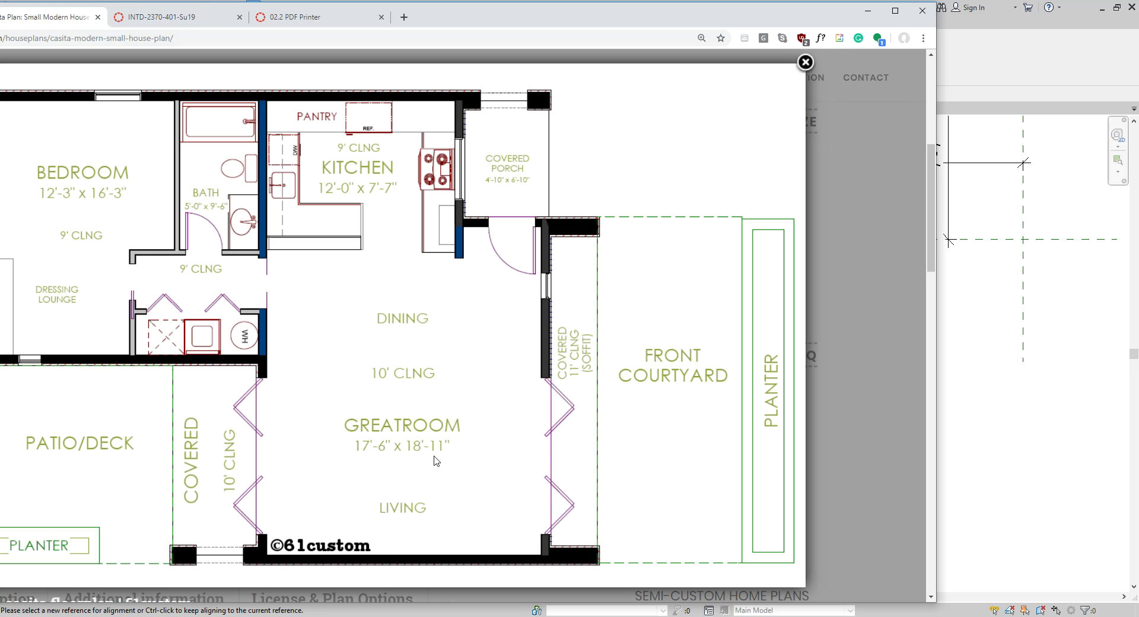
drag(537, 14, 0, 66)
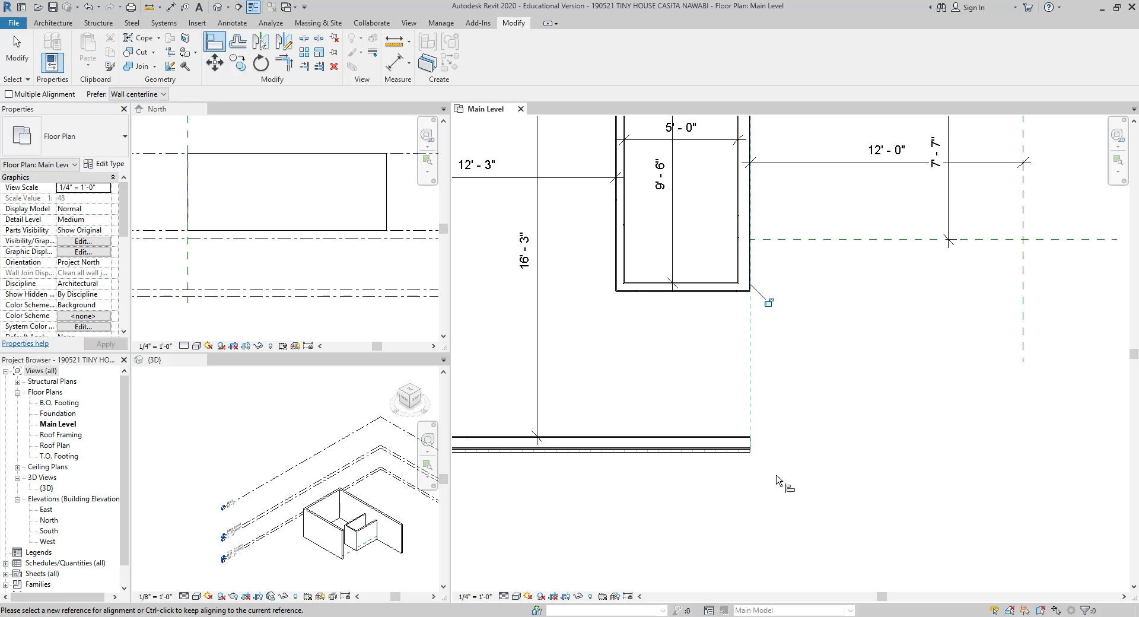
key(Escape)
key(Escape)
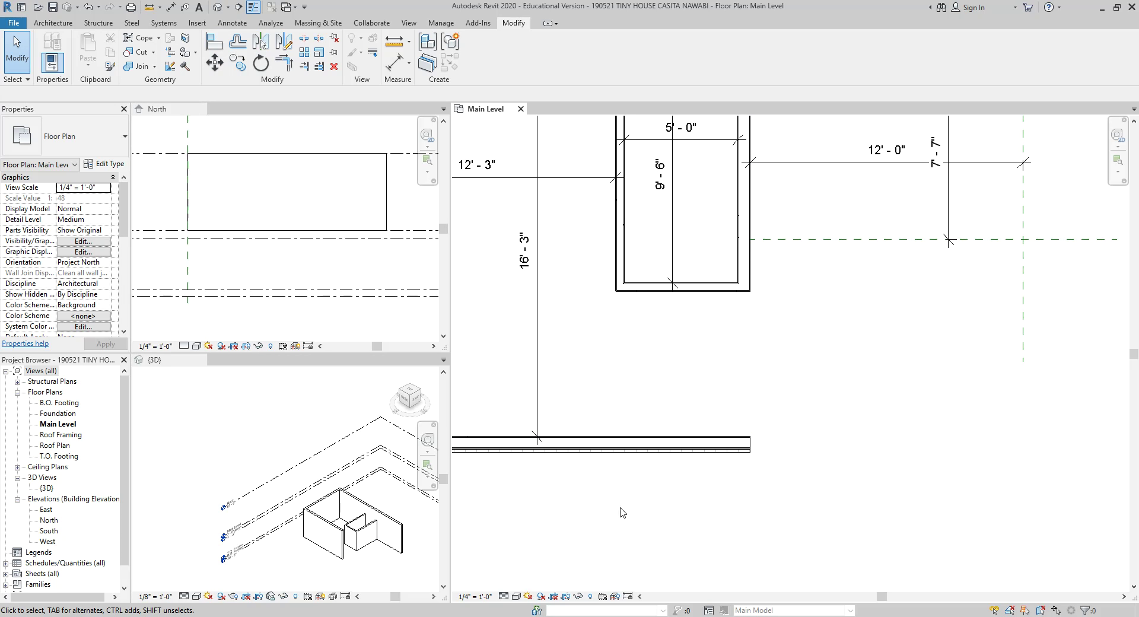
- Draw a W1 - EXTERIOR EIFS wall vertically down from the bedroom's bottom wall end, its inner face in line with the bath's right wall
scroll(663, 476, down, 3)
click(674, 455)
scroll(746, 505, up, 2)
key(w)
key(a)
scroll(736, 457, up, 2)
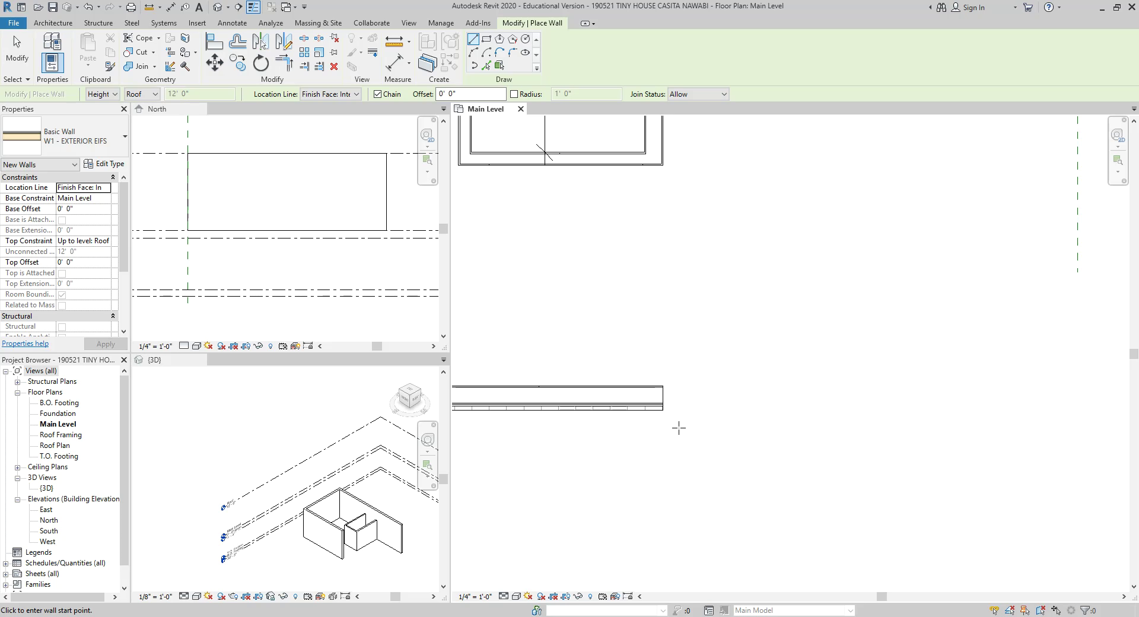
click(663, 410)
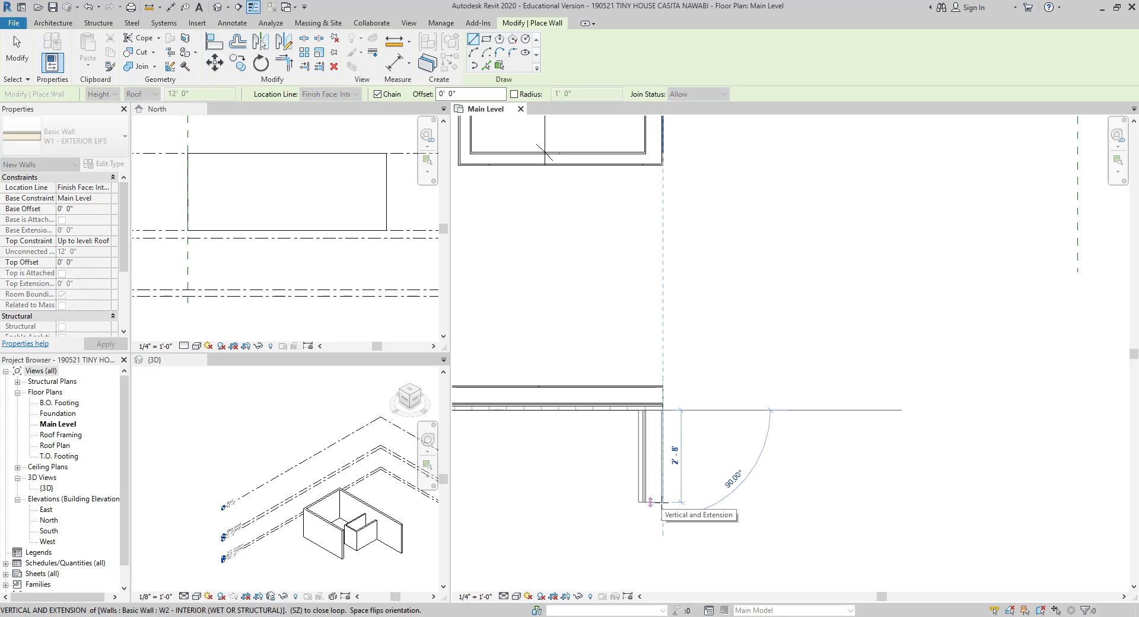
key(Escape)
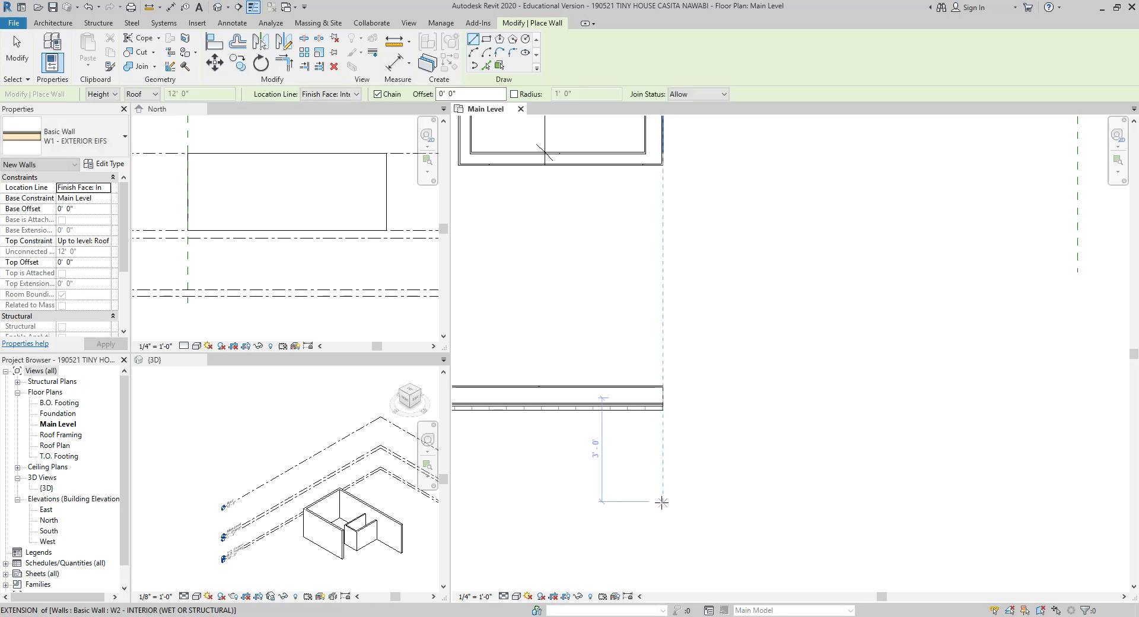
click(664, 408)
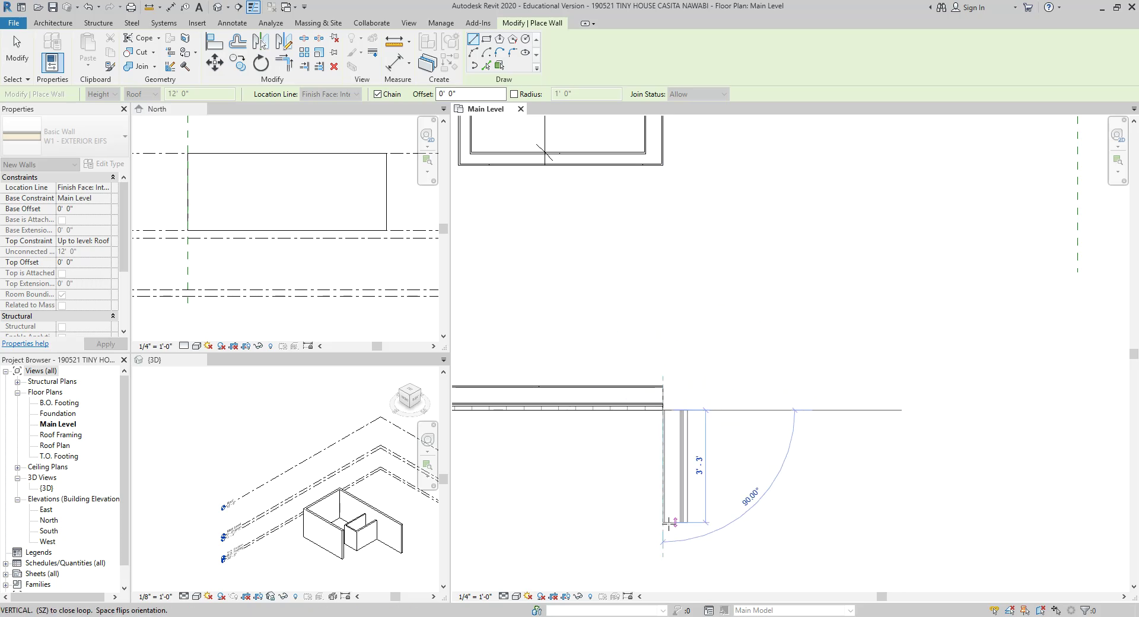
right_click(669, 525)
click(643, 528)
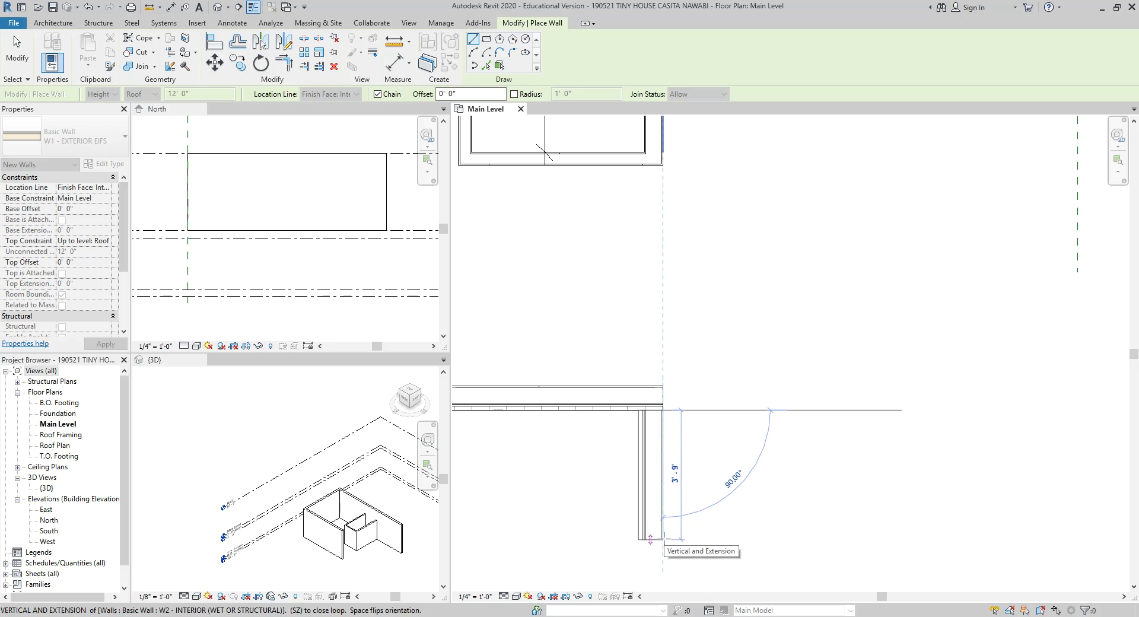
scroll(674, 542, down, 3)
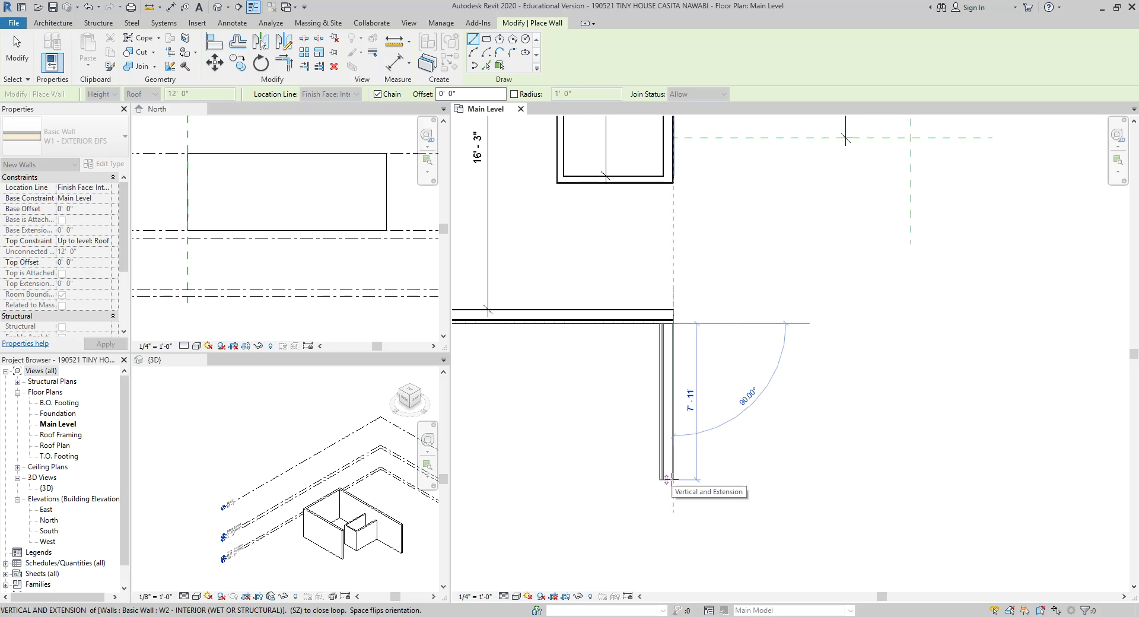
middle_drag(666, 480, 647, 399)
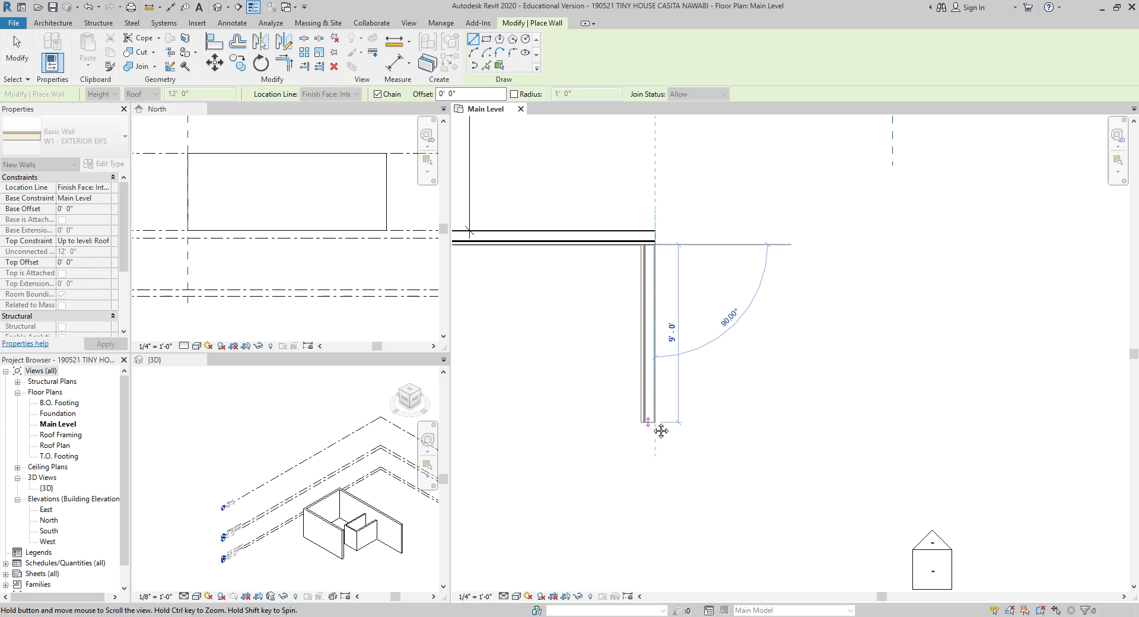
click(655, 449)
- Continue the exterior wall horizontally to the right as the greatroom's bottom wall, ending beyond the vertical reference plane
scroll(909, 449, down, 3)
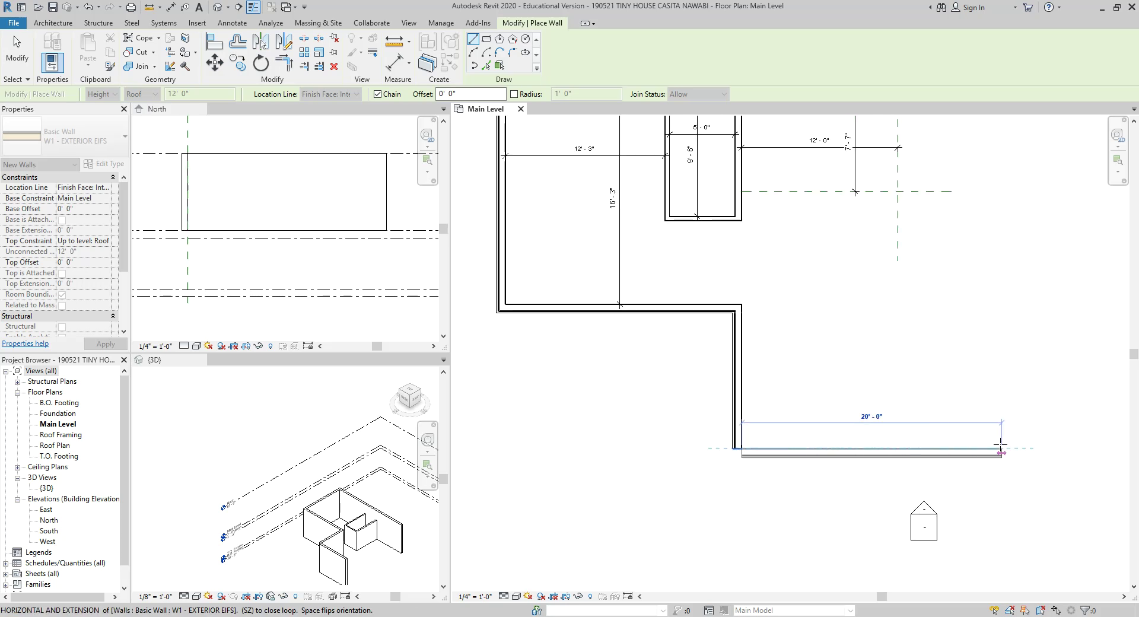
middle_drag(933, 447, 712, 526)
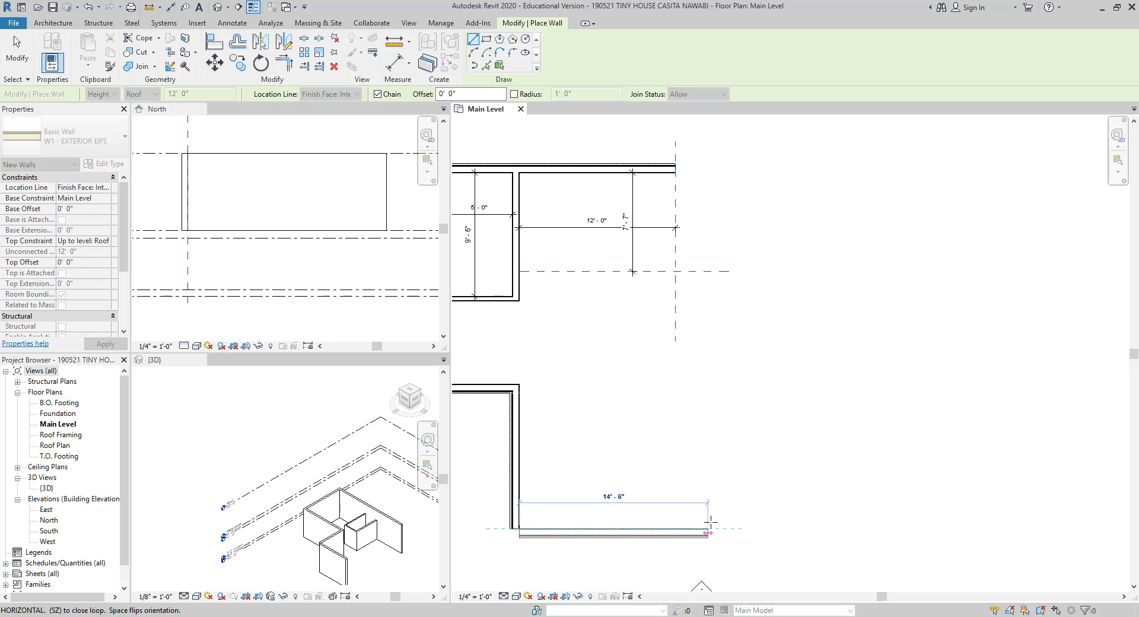
click(728, 528)
key(Escape)
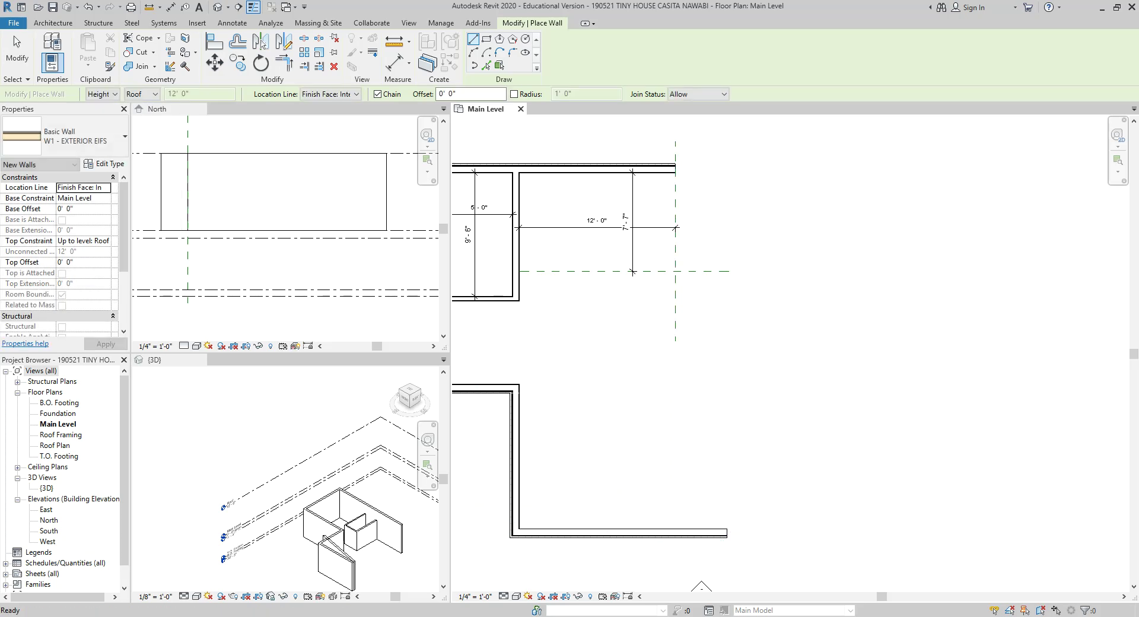
- Check the kitchen and covered porch layout on the floor plan in the browser, return to Revit and end the wall placement
key(alt+Tab)
click(439, 260)
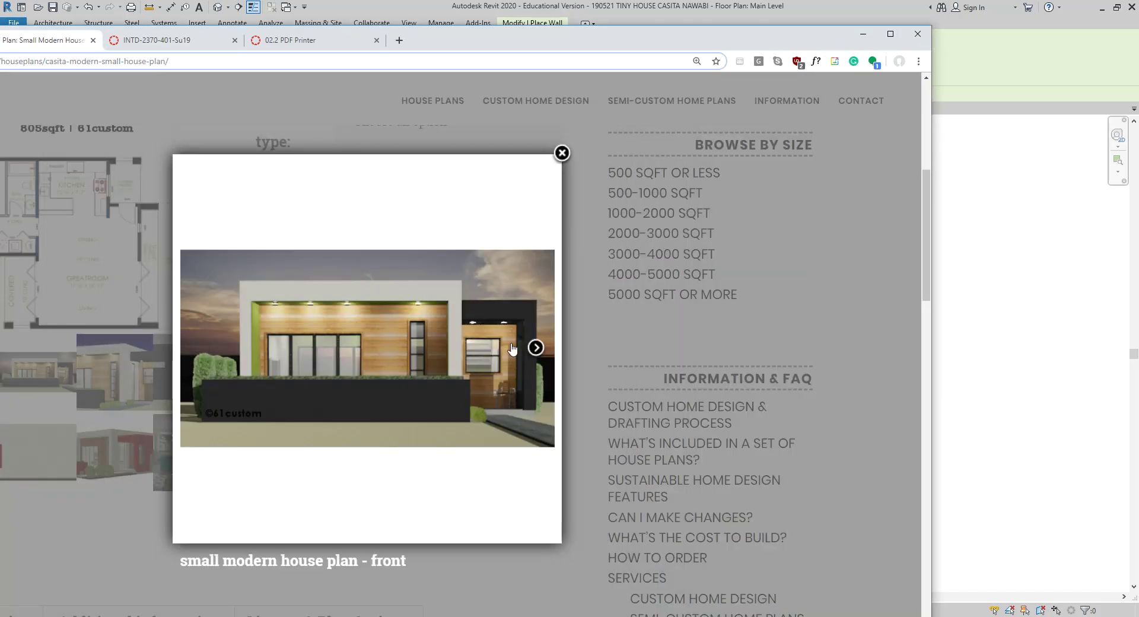
click(201, 349)
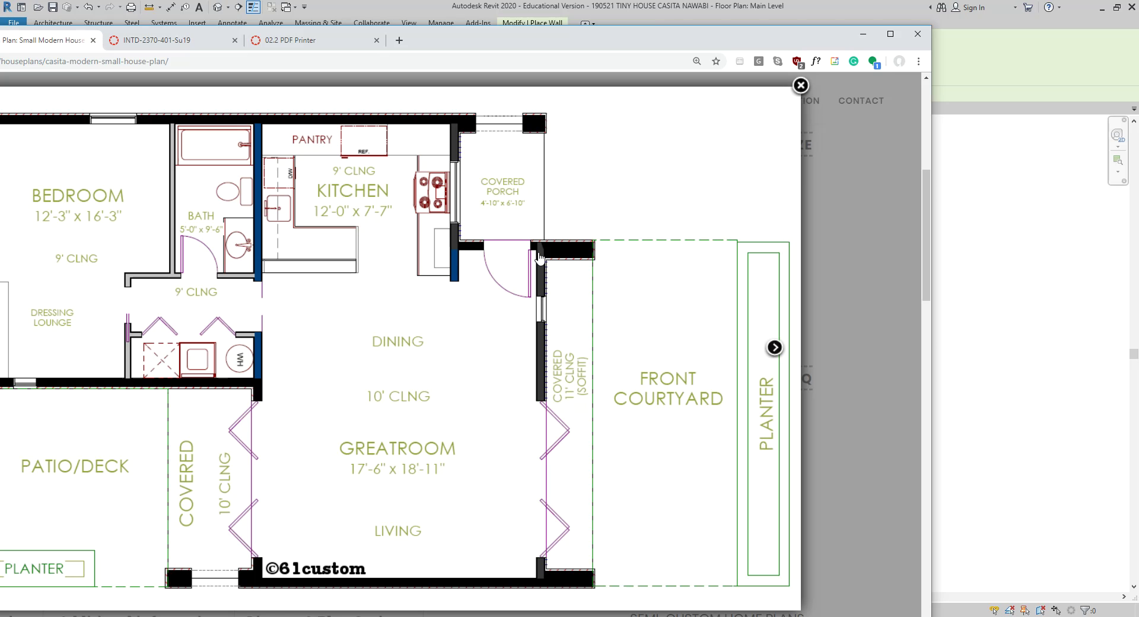
drag(390, 87, 0, 59)
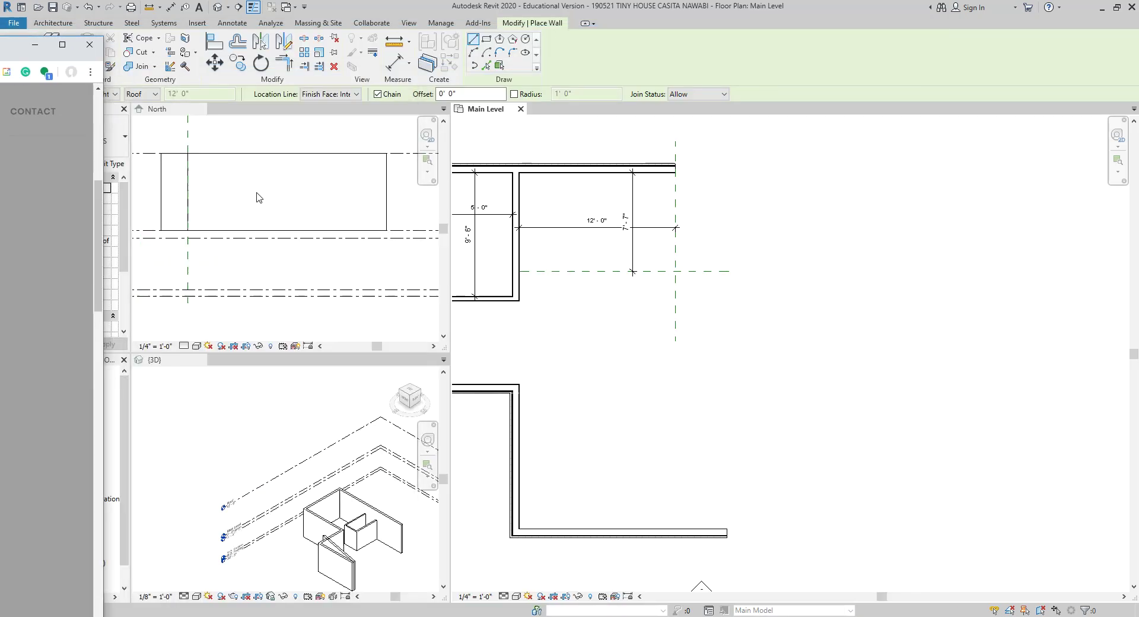
click(739, 239)
scroll(650, 174, up, 3)
key(Escape)
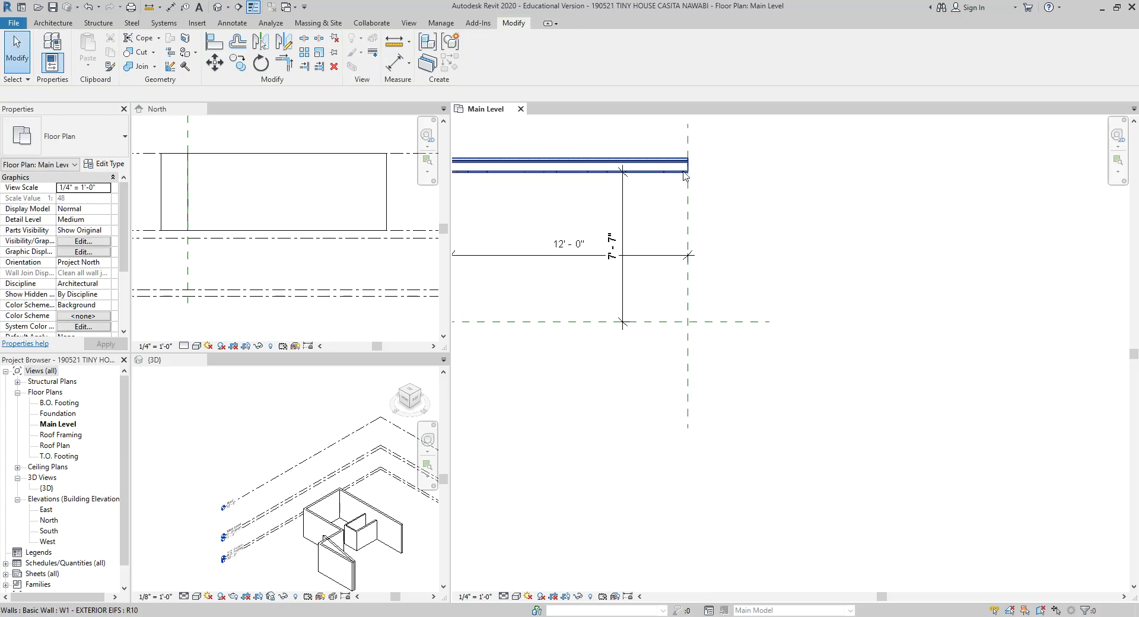
- Draw a W1 - EXTERIOR EIFS wall from the kitchen's top wall end down to the horizontal reference plane, as the kitchen's right wall
click(685, 173)
key(c)
key(s)
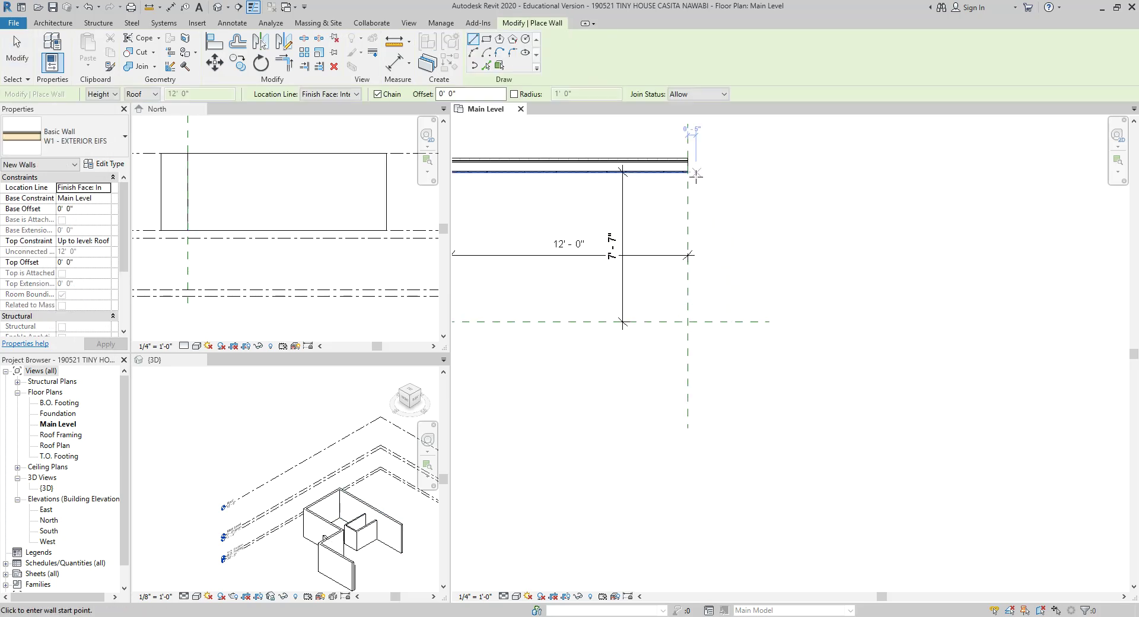
click(694, 173)
click(694, 315)
key(Escape)
key(Escape)
- Draw a vertical reference plane to the right of the kitchen's right exterior wall for the covered porch
key(r)
key(p)
click(792, 158)
click(791, 300)
key(Escape)
key(Escape)
- Dimension the distance from the outer face of the kitchen's right wall to the porch's vertical reference plane
key(d)
key(i)
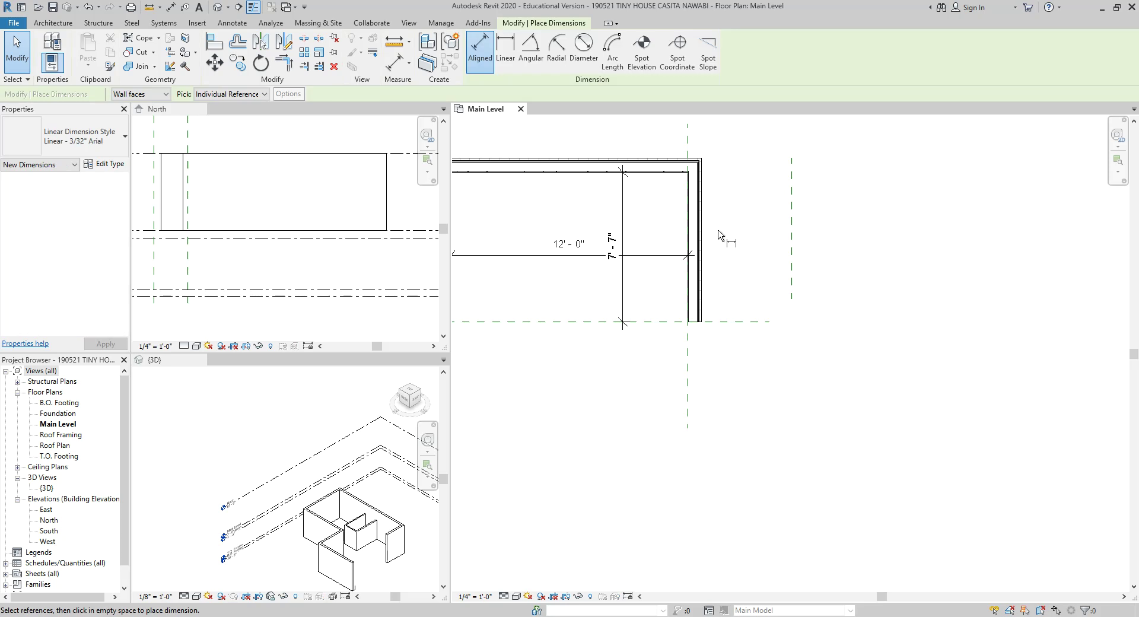
click(702, 236)
click(797, 235)
click(870, 236)
key(Escape)
key(Escape)
- Set the distance between the kitchen's right wall and the porch's reference plane to 4'-10"
click(792, 206)
click(746, 225)
text(4' - 10)
key(Return)
key(Escape)
- Extend the porch's vertical reference plane downward until it passes below the greatroom's bottom exterior wall
click(797, 203)
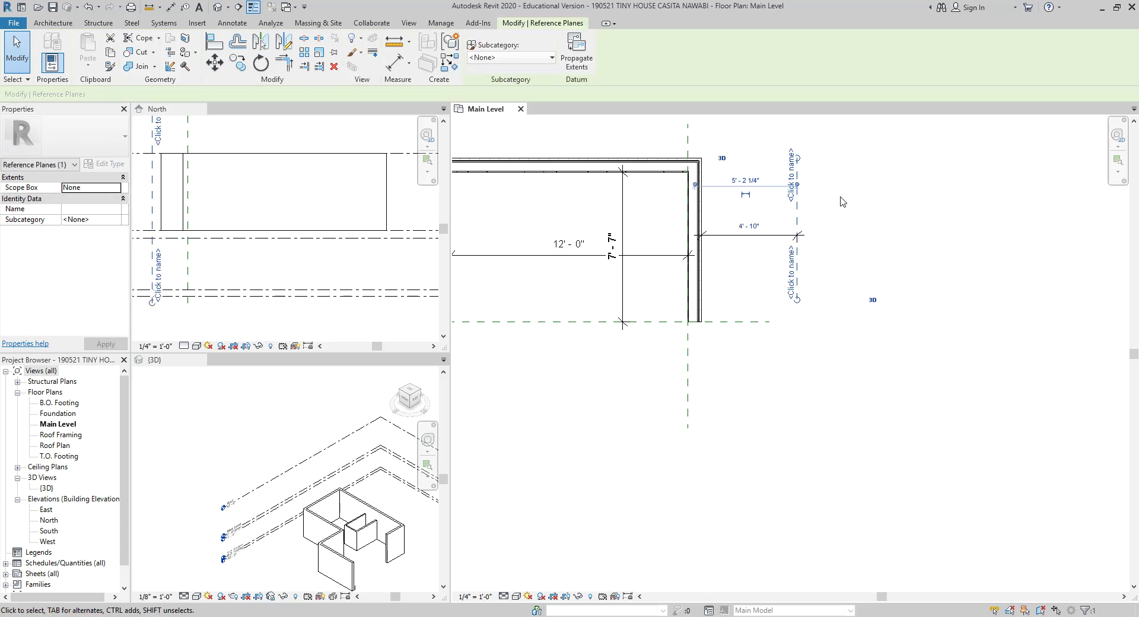
scroll(823, 287, down, 1)
drag(801, 299, 801, 449)
scroll(874, 320, down, 3)
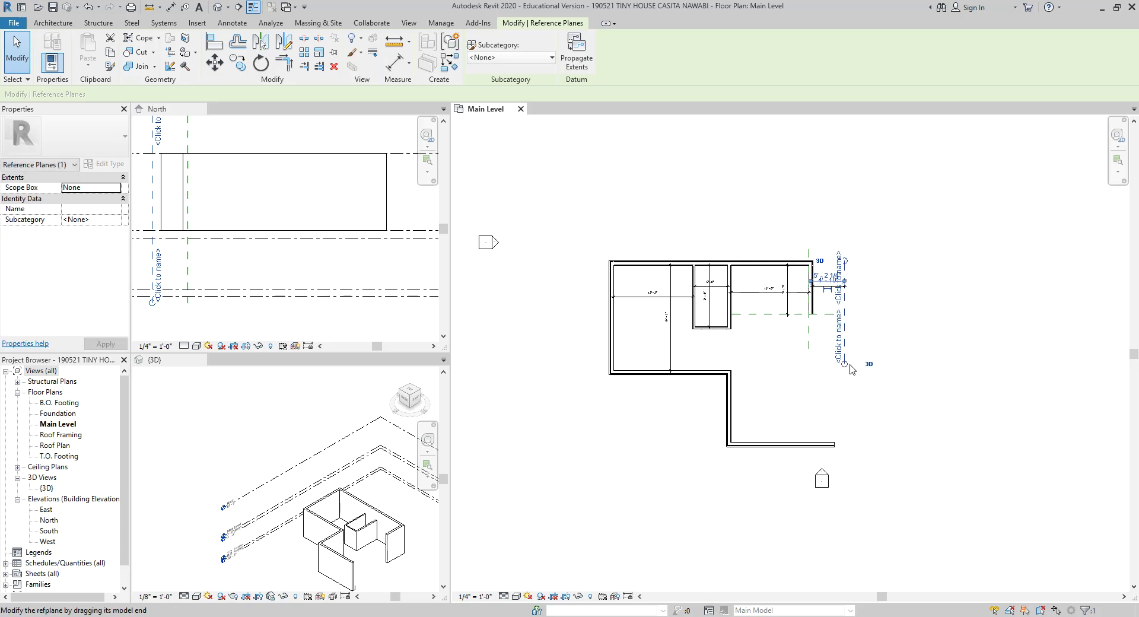
drag(844, 363, 837, 542)
key(Escape)
scroll(887, 452, up, 2)
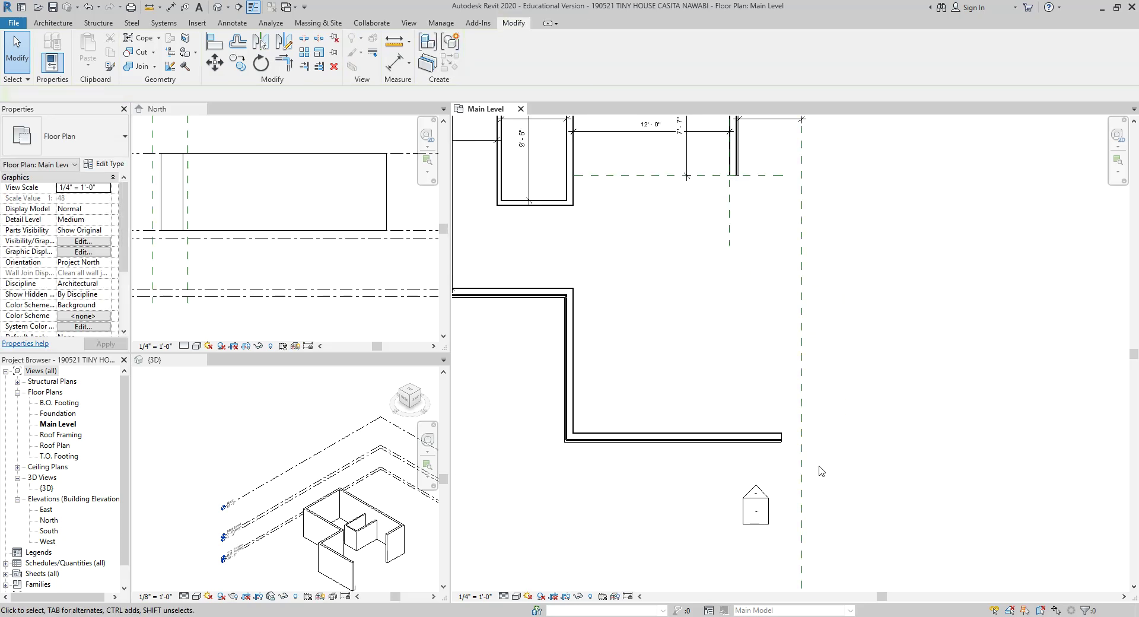
- Extend the right end of the greatroom's bottom wall to the porch's vertical reference plane
click(782, 445)
drag(781, 445, 803, 436)
click(827, 442)
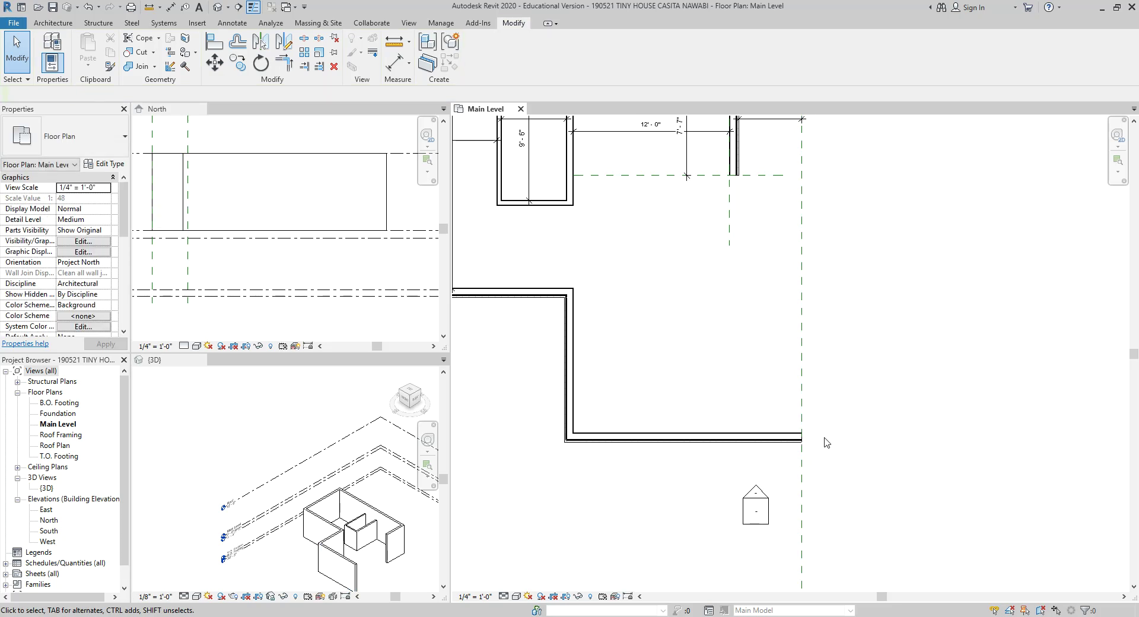
- Draw a W1 - EXTERIOR EIFS wall about 22'-8" long up from the greatroom's bottom wall end along the vertical reference plane
scroll(793, 458, up, 2)
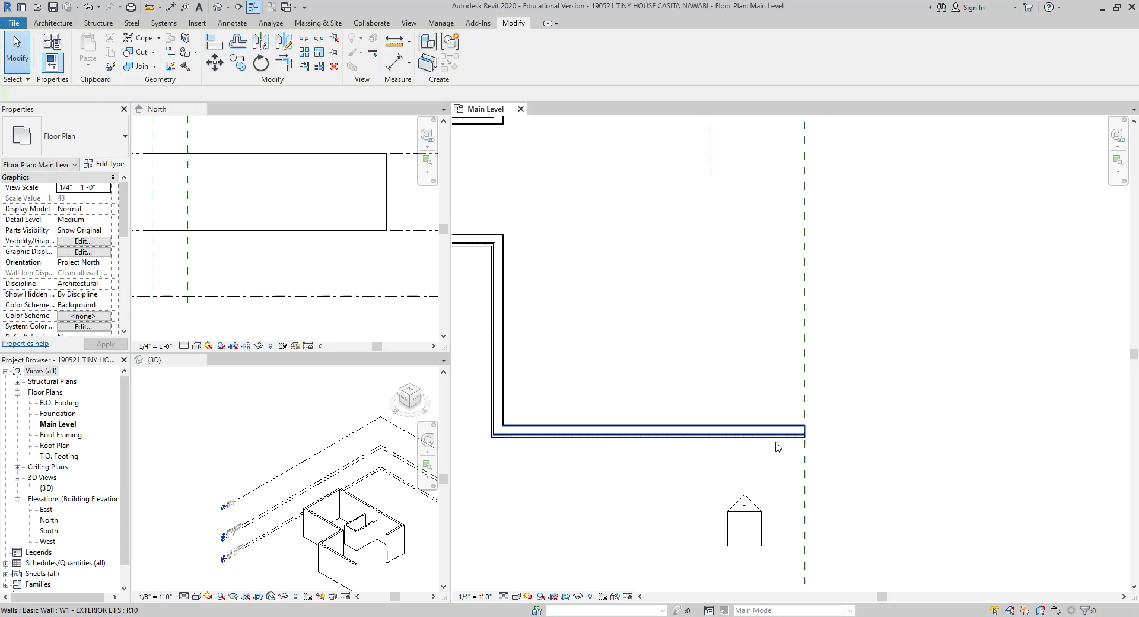
click(776, 441)
key(c)
key(s)
click(803, 437)
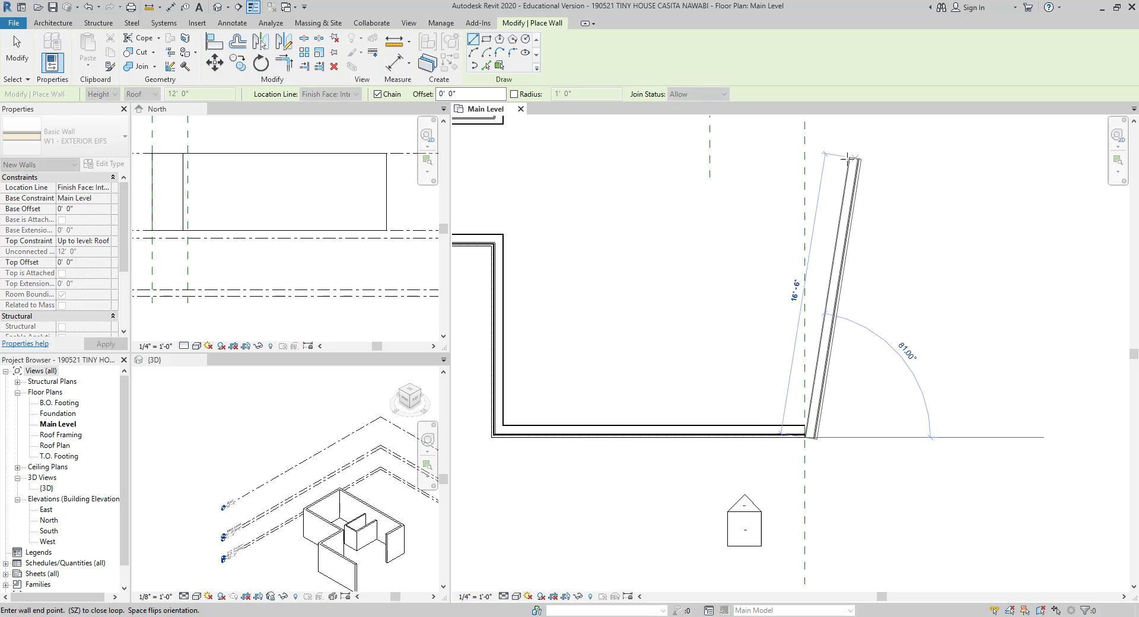
middle_drag(839, 183, 817, 447)
click(777, 353)
key(Escape)
key(Escape)
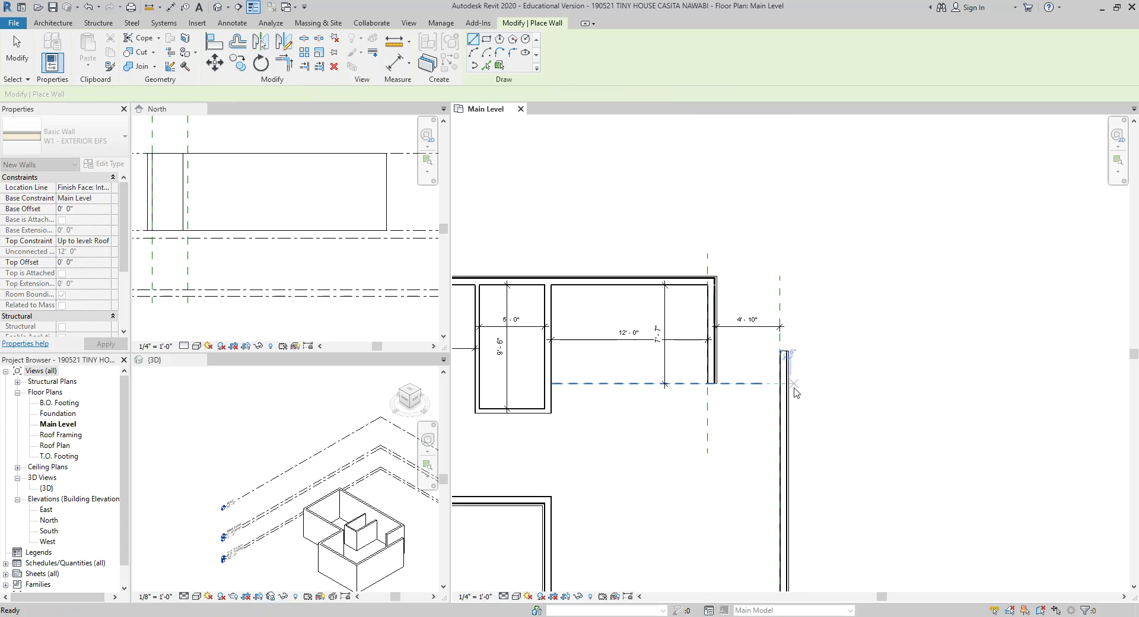
- Check on the browser's floor plan how the greatroom's right wall lines up with the covered porch, and return to Revit
scroll(789, 395, up, 1)
scroll(810, 371, down, 1)
scroll(843, 457, down, 1)
scroll(782, 456, up, 2)
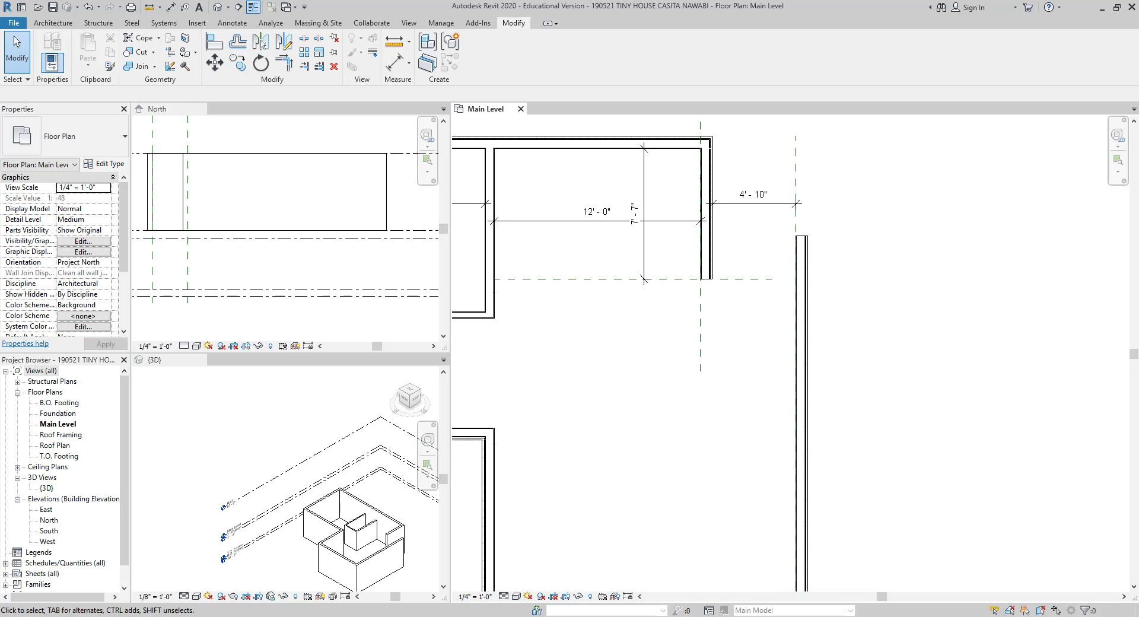
drag(0, 110, 652, 95)
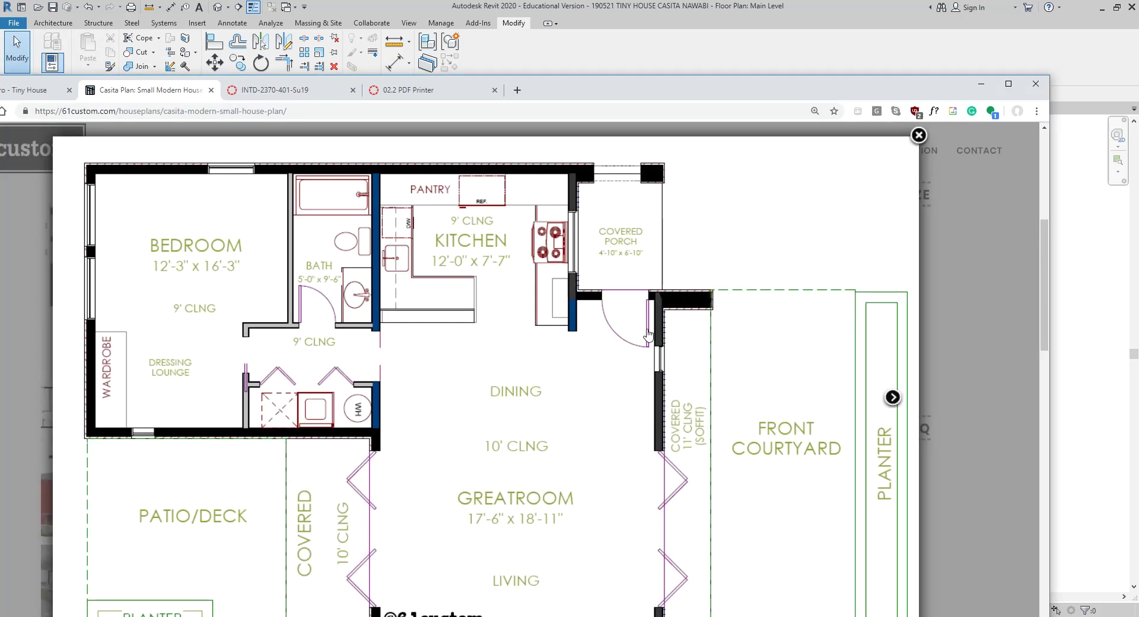
drag(749, 78, 0, 83)
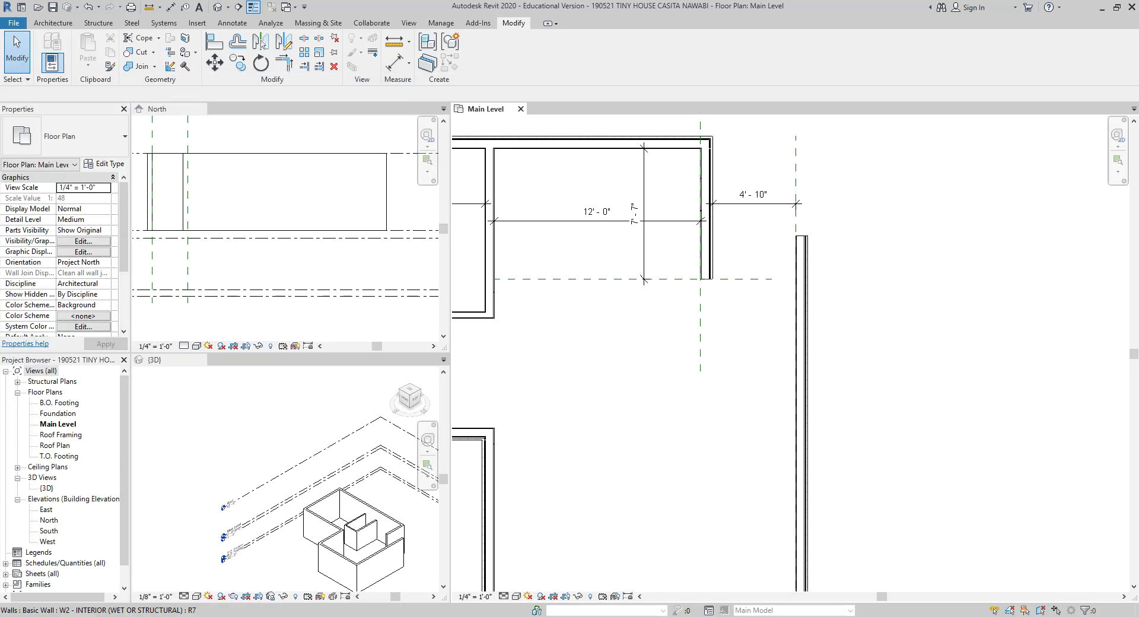
- Align the outer face of the greatroom's right exterior wall with the porch's vertical reference plane
scroll(833, 250, up, 2)
click(795, 249)
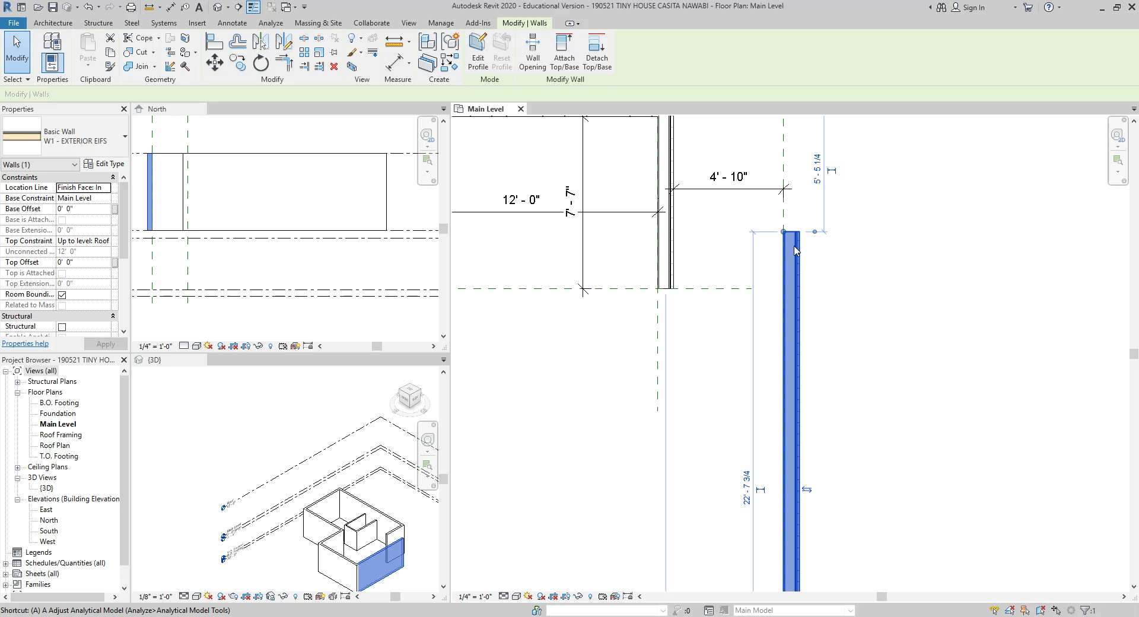
key(a)
key(l)
scroll(795, 249, up, 2)
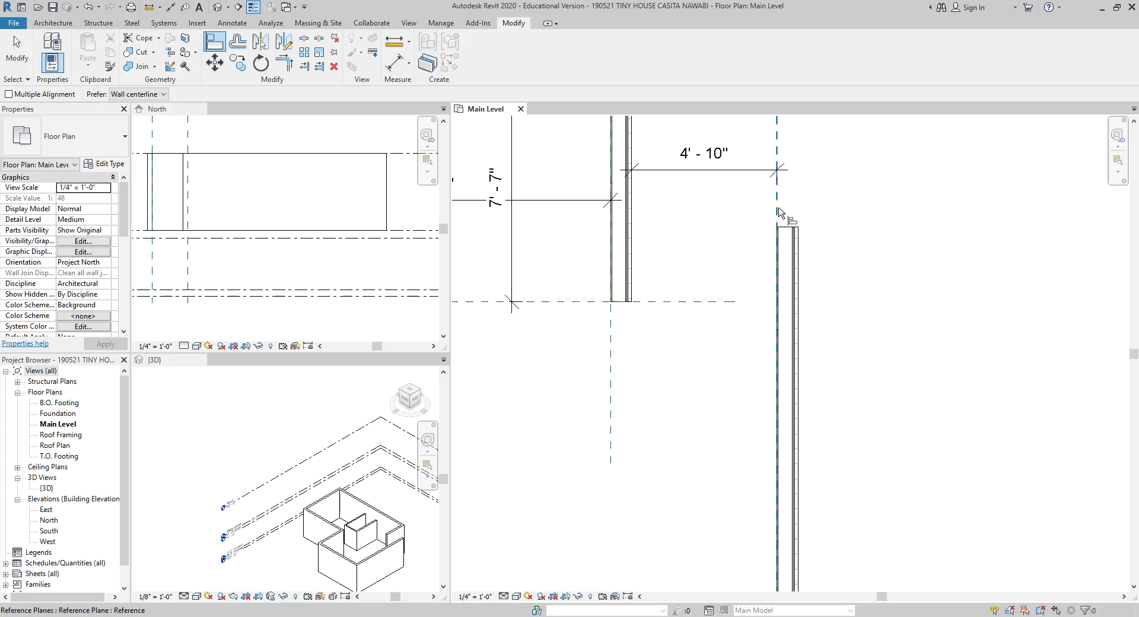
click(779, 209)
scroll(813, 216, up, 2)
scroll(787, 252, up, 2)
click(788, 252)
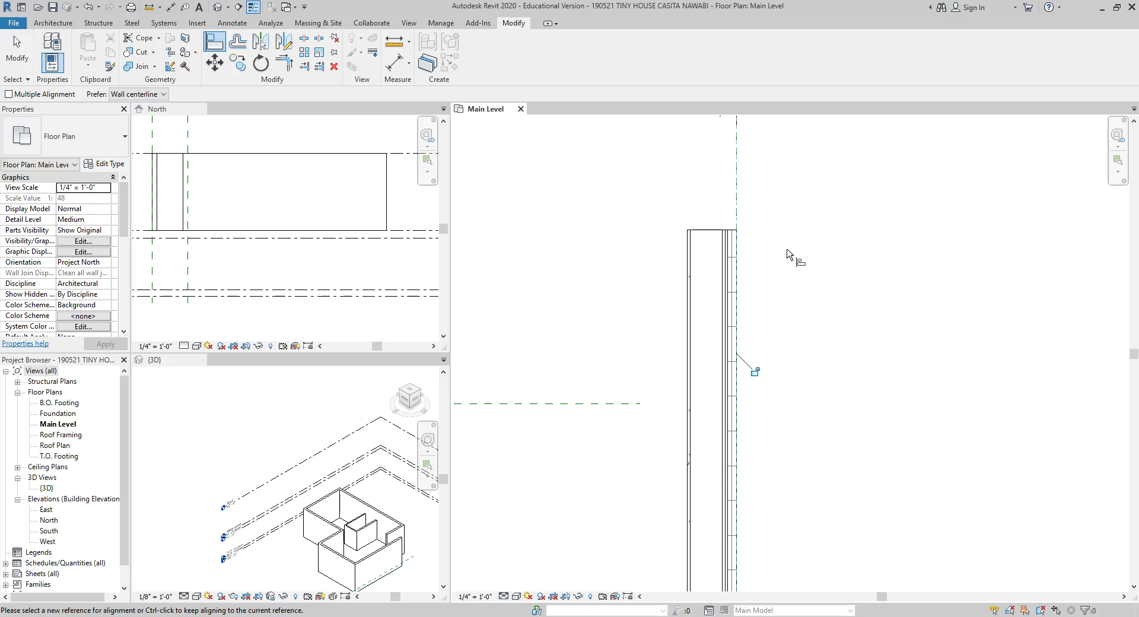
scroll(786, 284, down, 3)
right_click(783, 280)
click(813, 286)
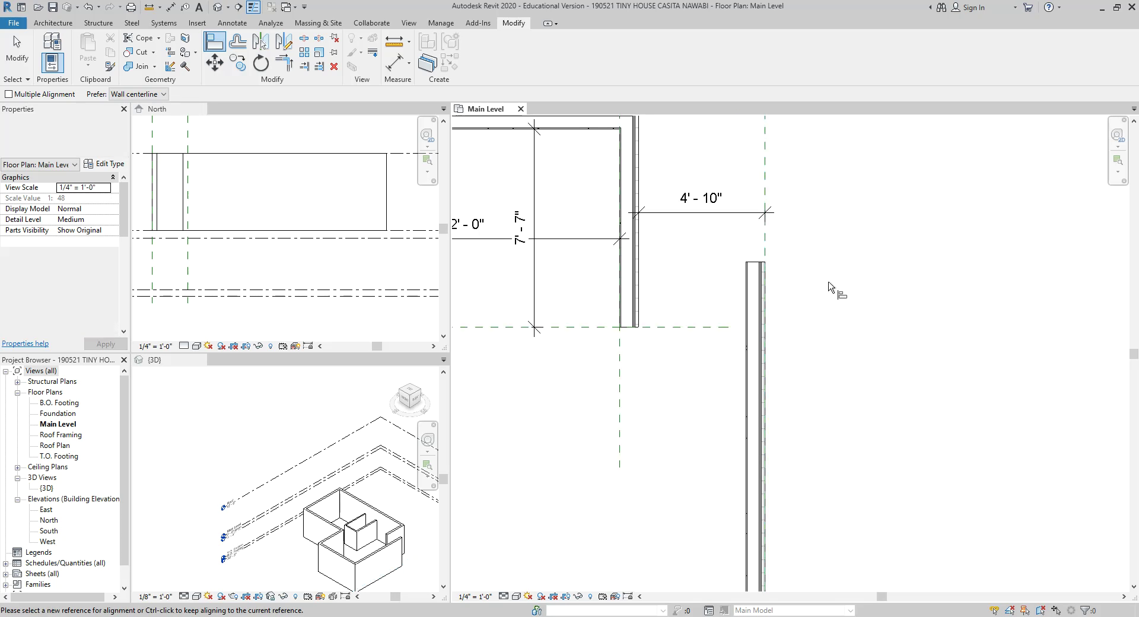
- Dimension the greatroom's width between the inner faces of its left and right exterior walls
scroll(830, 287, down, 3)
scroll(831, 295, up, 2)
scroll(831, 293, down, 2)
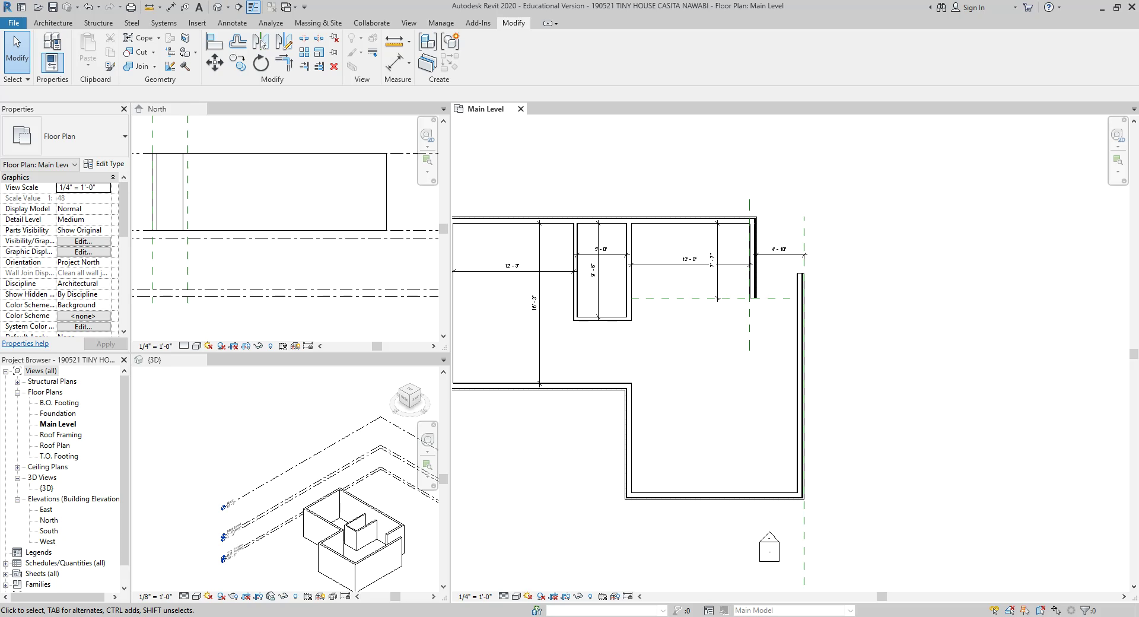
middle_drag(692, 435, 687, 382)
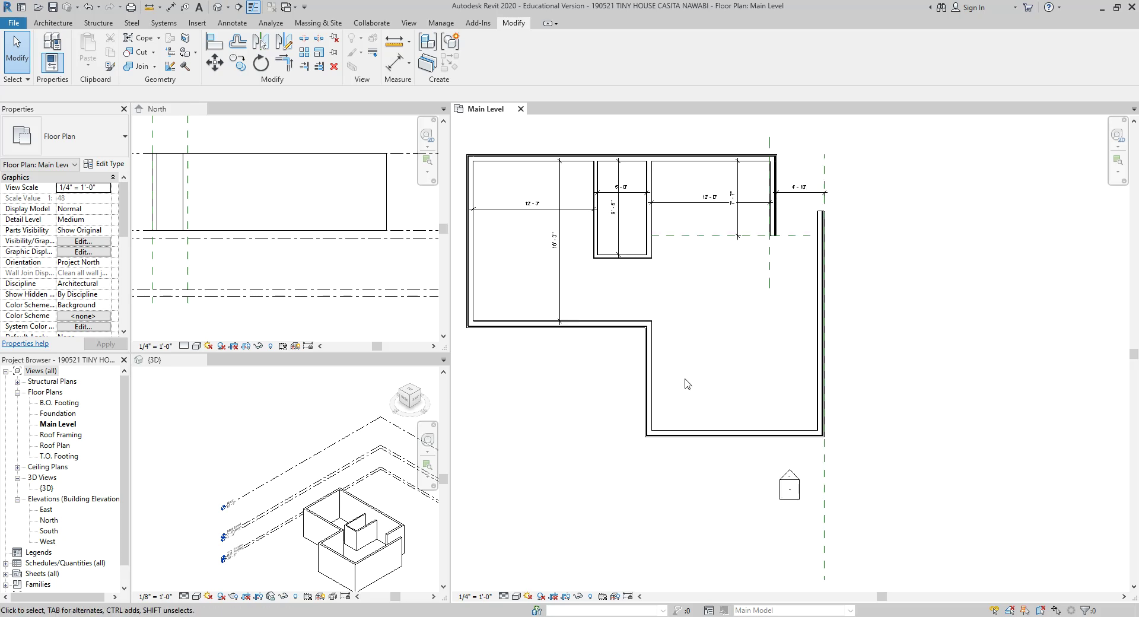
scroll(687, 382, up, 1)
key(d)
key(i)
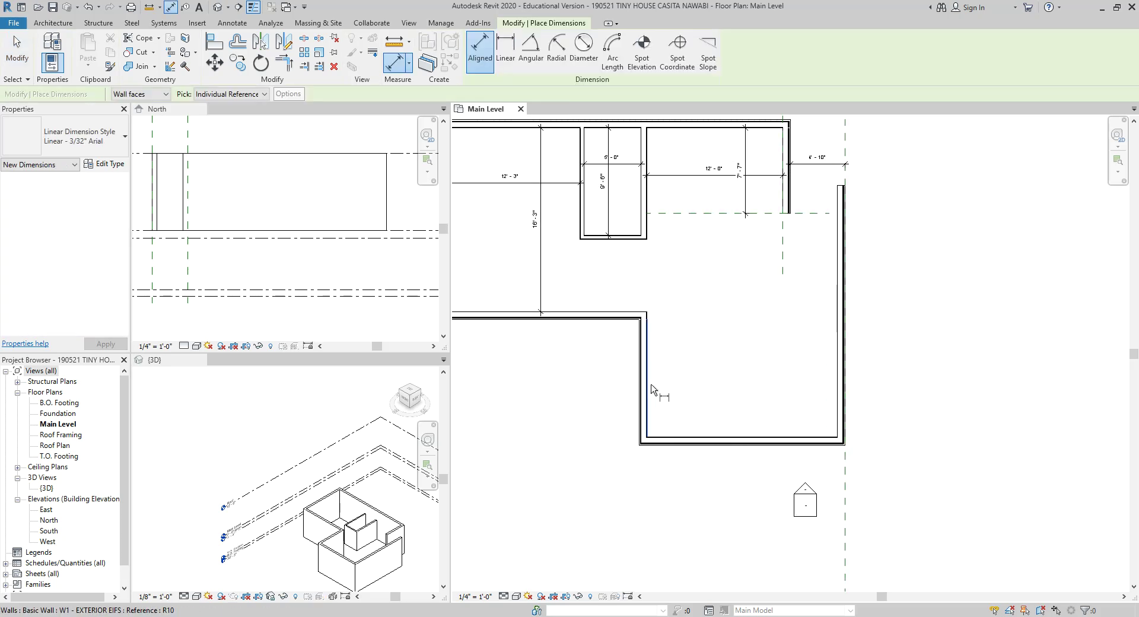
click(648, 389)
click(838, 396)
click(736, 402)
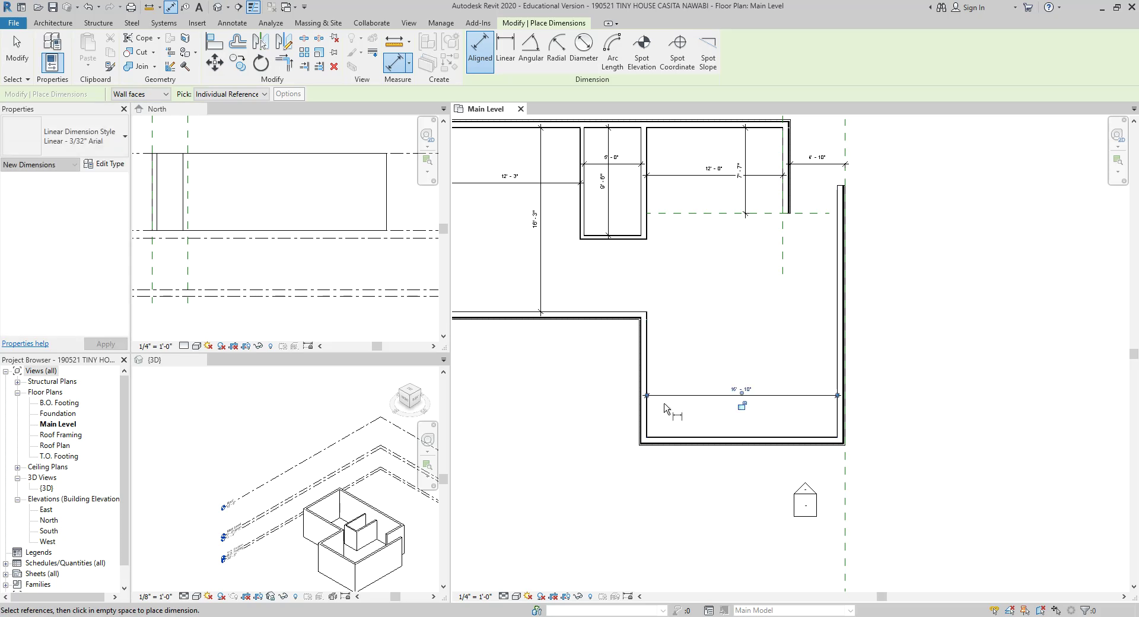
- Check the greatroom's dimensions on the floor plan in the browser, return to Revit and end the dimensioning
scroll(736, 402, up, 4)
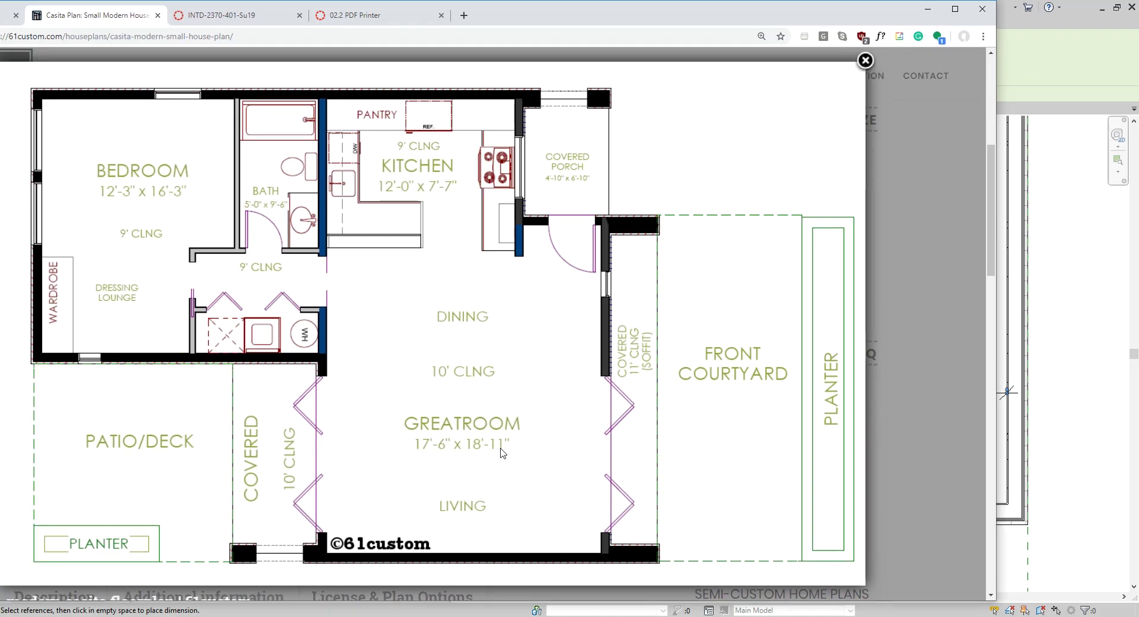
mouse_move(606, 436)
key(alt+Tab)
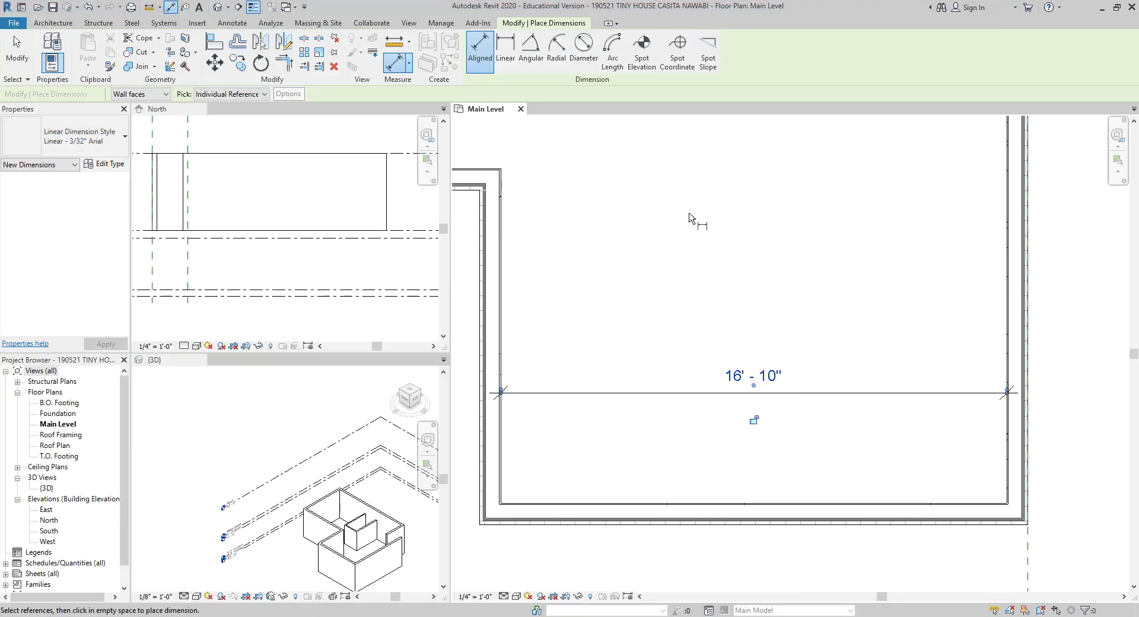
middle_drag(716, 190, 682, 297)
key(Escape)
key(Escape)
middle_drag(575, 188, 626, 218)
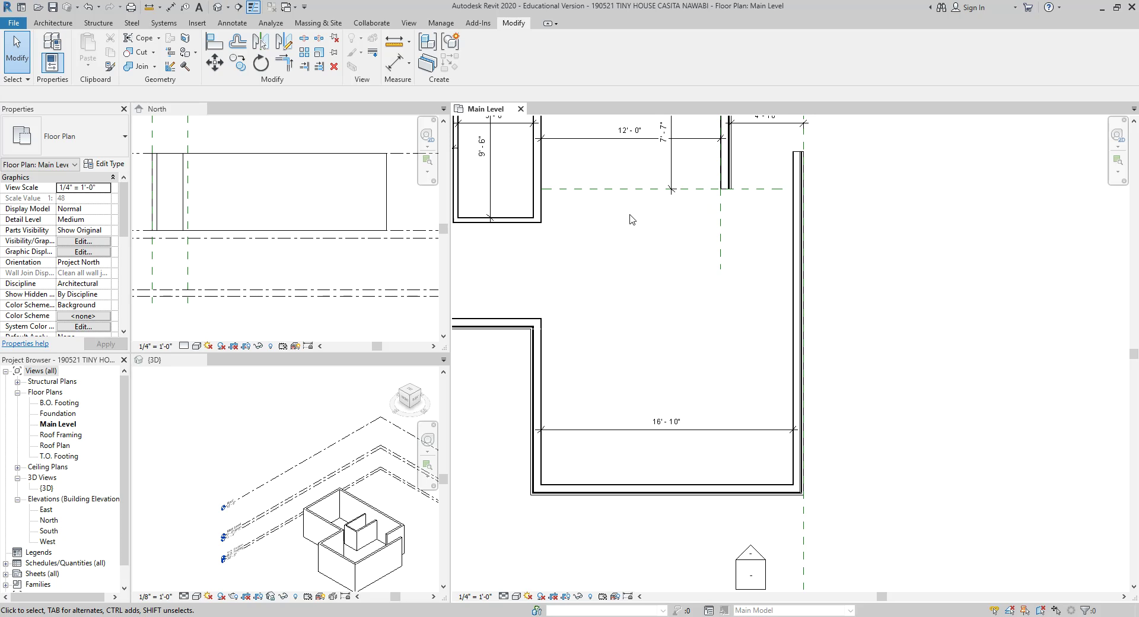
- Dimension the greatroom's length from the kitchen's horizontal reference plane to the inner face of the bottom exterior wall
key(d)
key(i)
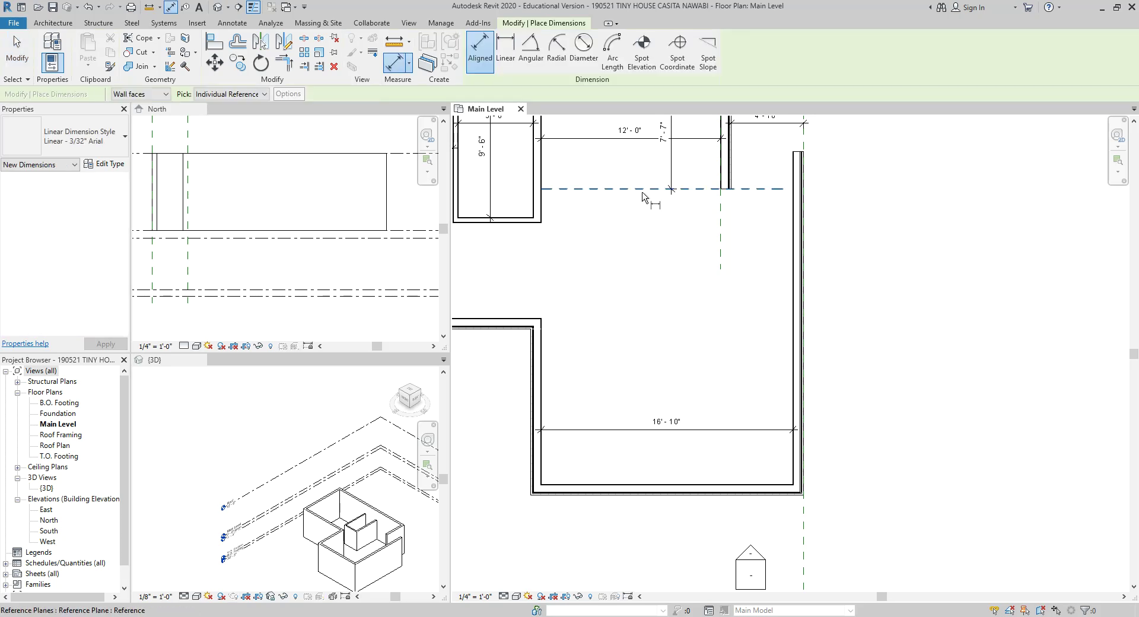
click(635, 189)
click(630, 485)
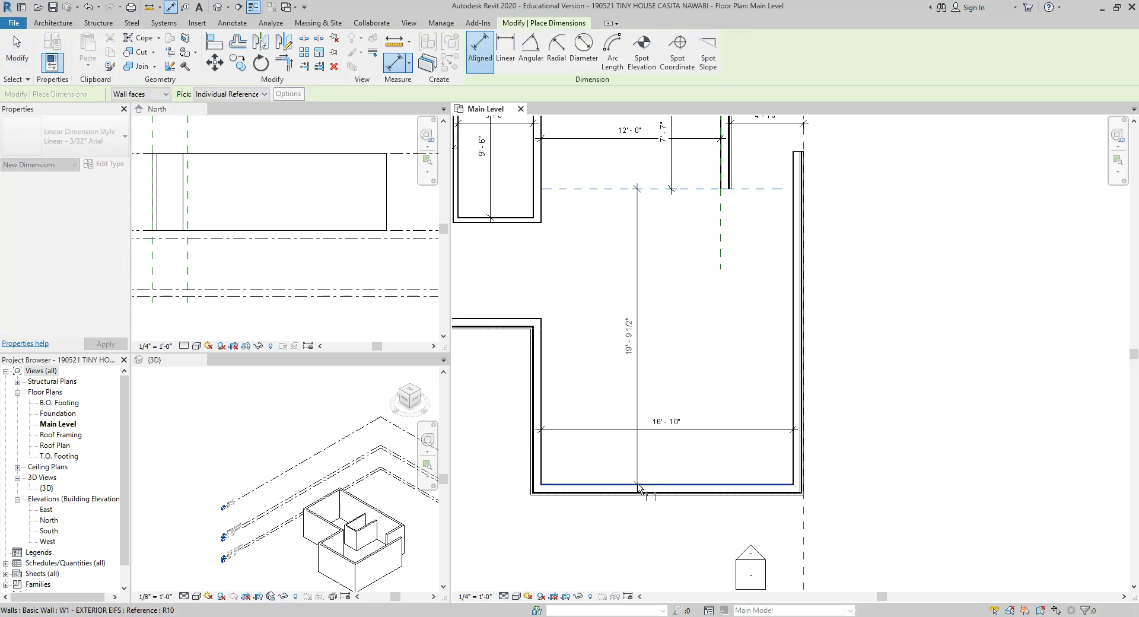
click(629, 534)
key(Escape)
key(Escape)
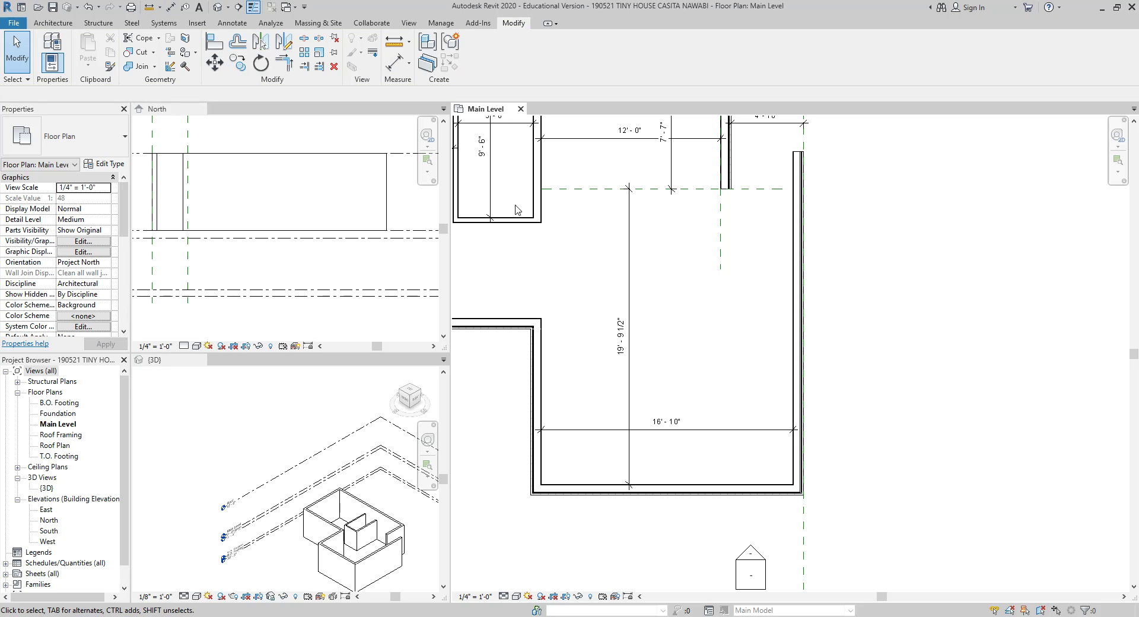
- Move the greatroom's bottom exterior wall by setting the greatroom's length dimension to 18'-11"
middle_drag(689, 255, 699, 289)
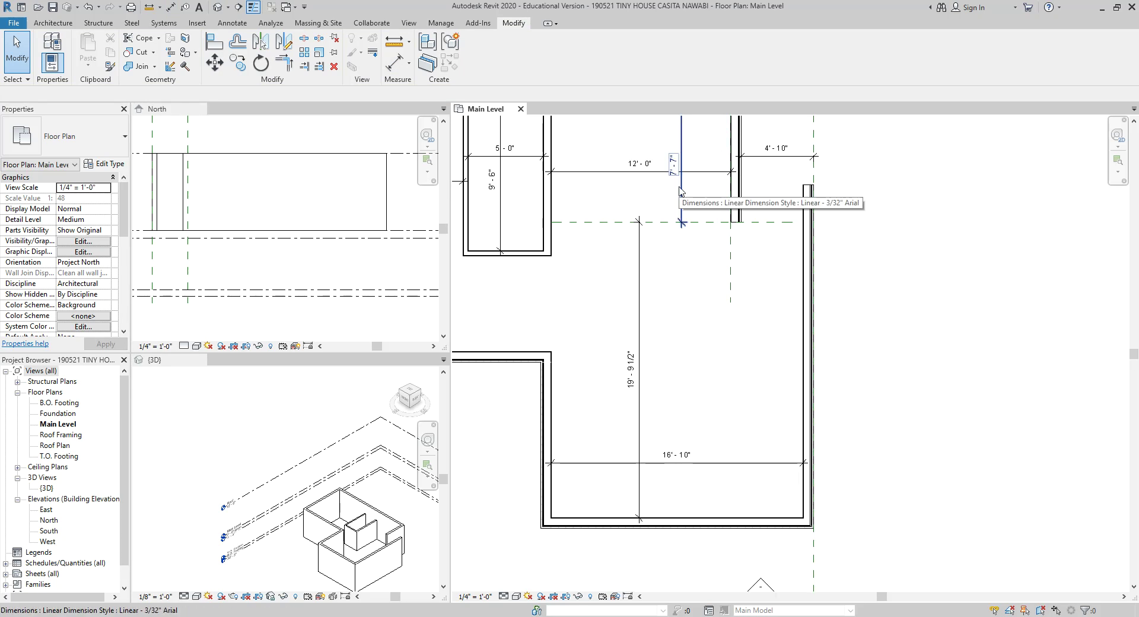
middle_drag(695, 429, 691, 383)
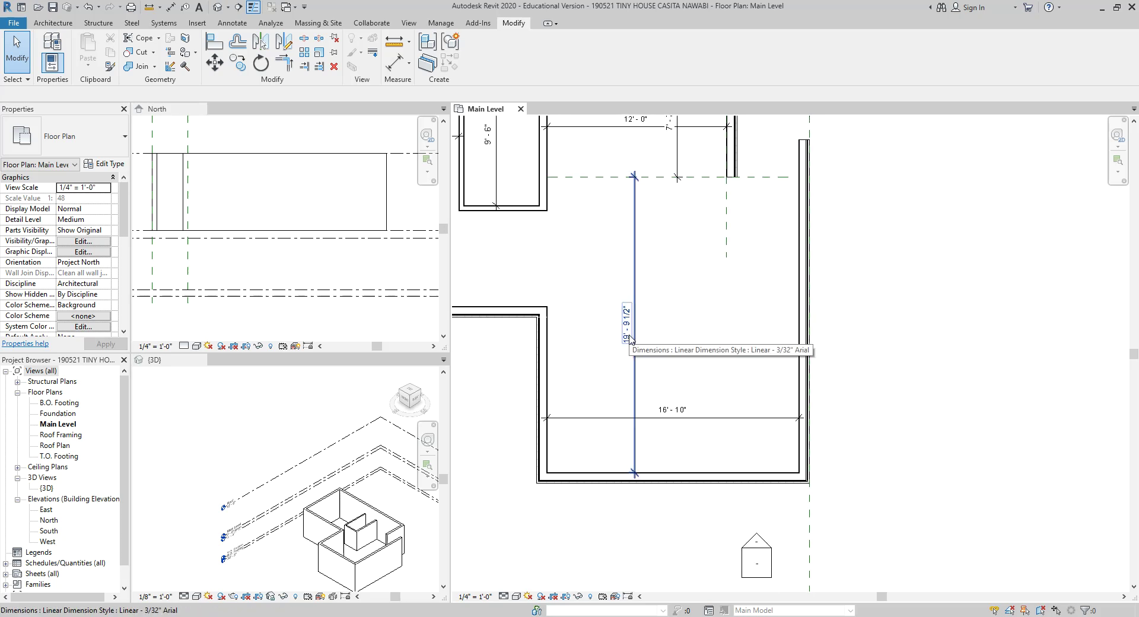
click(615, 478)
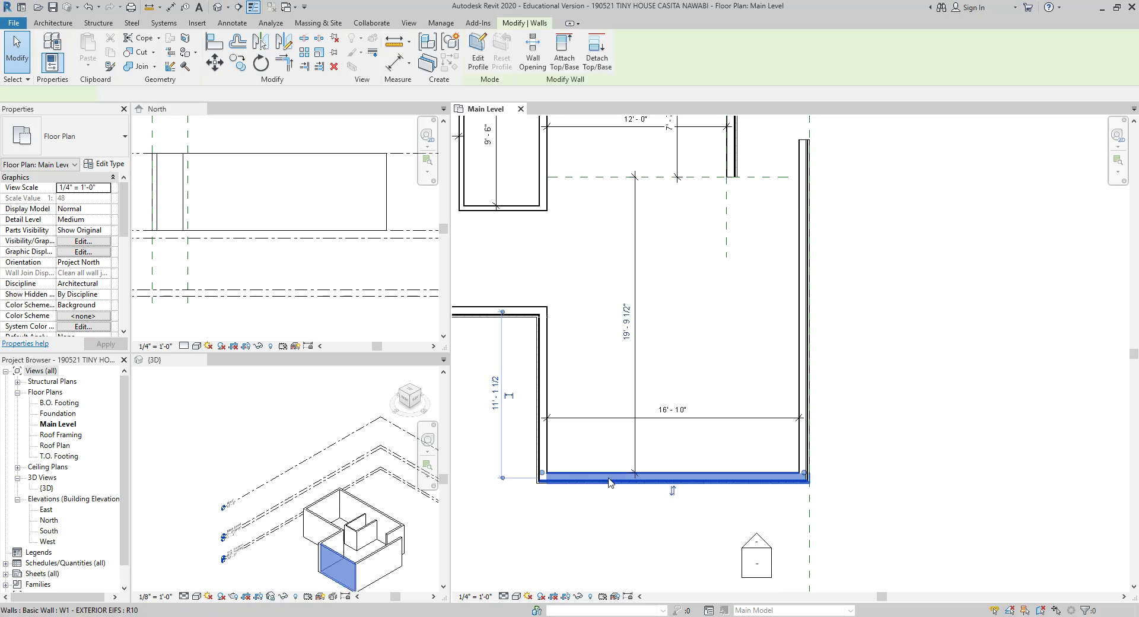
click(628, 332)
text(18)
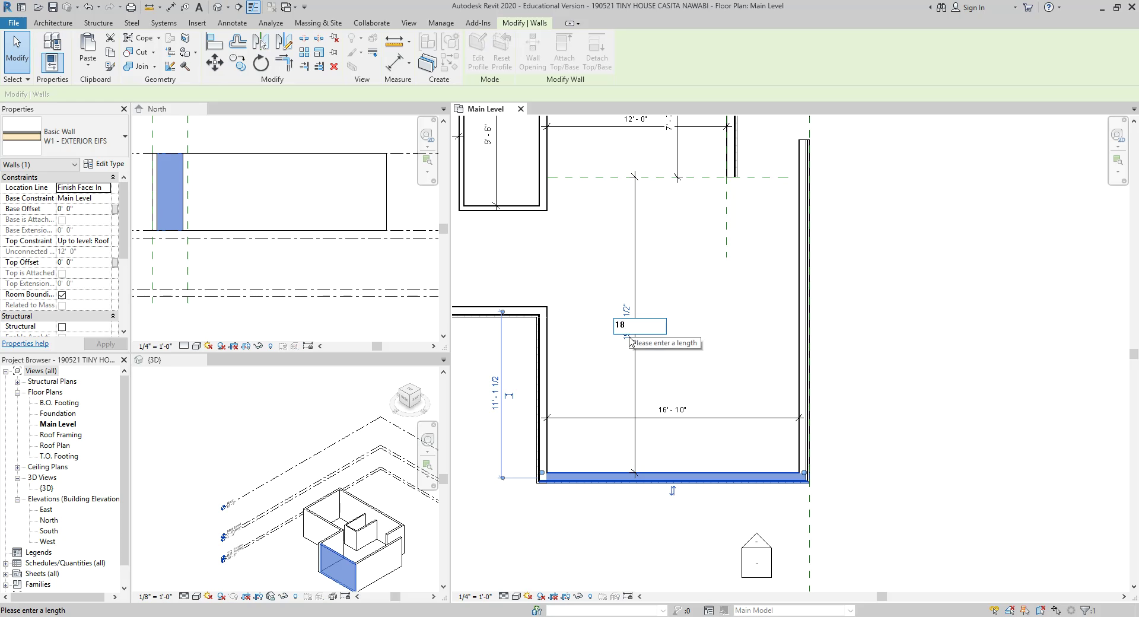
key(Return)
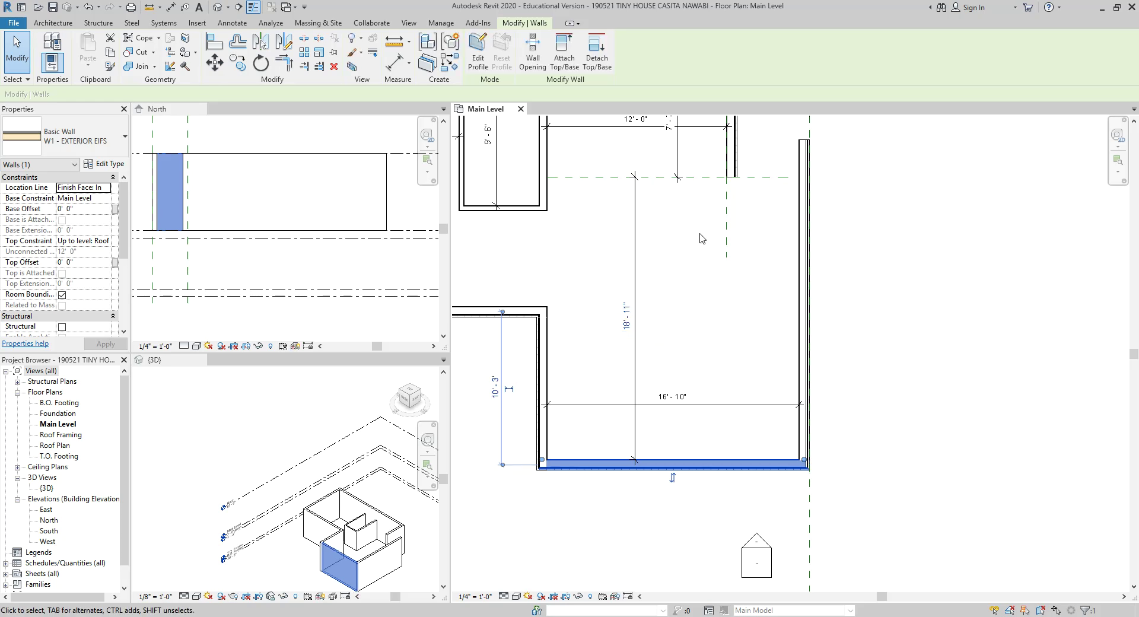
- Deselect the wall, check the kitchen, hall and greatroom layout on the floor plan in the browser, and return to Revit
click(715, 267)
key(alt+Tab)
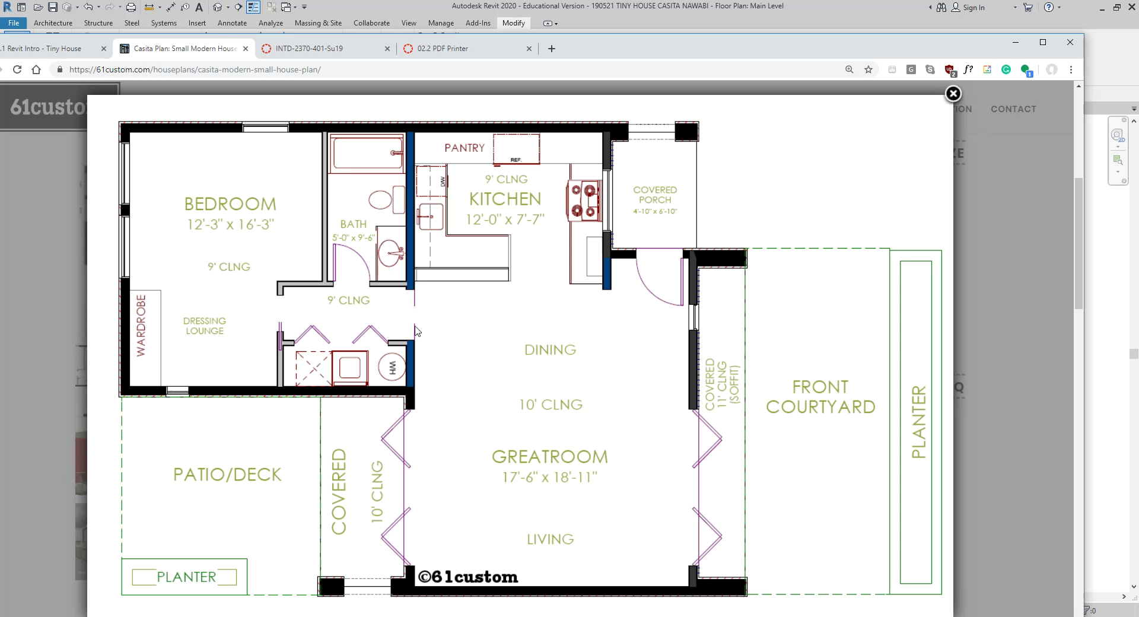
drag(615, 58, 0, 98)
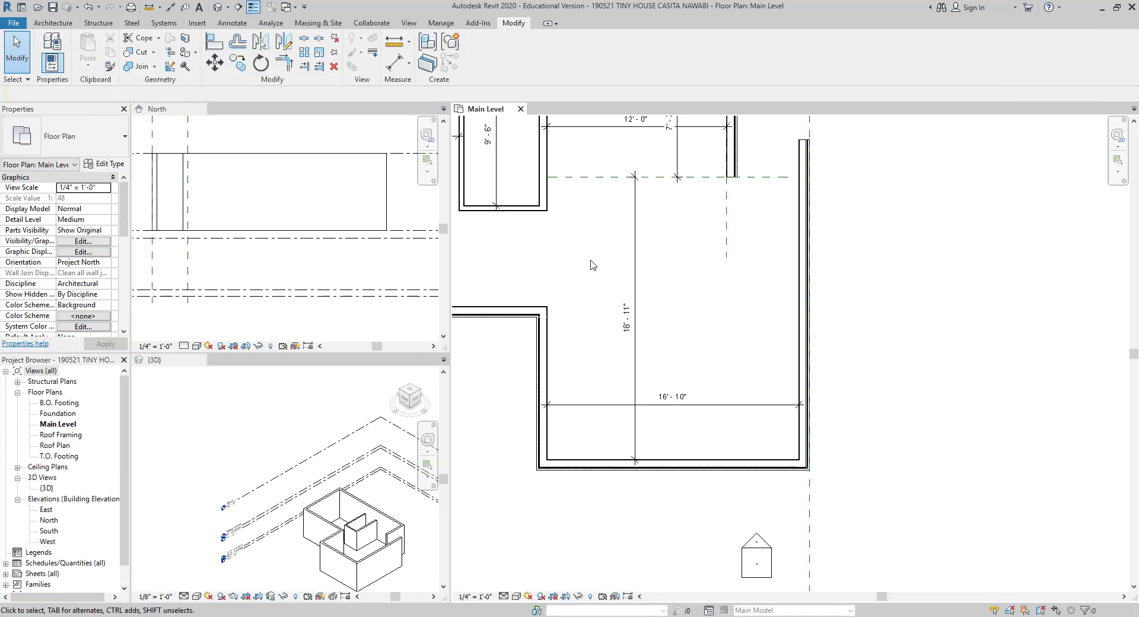
- Extend the W2 interior wall between bath and kitchen down to the corner with the greatroom's left exterior wall
click(547, 189)
drag(545, 209, 547, 310)
click(581, 267)
middle_drag(585, 254, 647, 256)
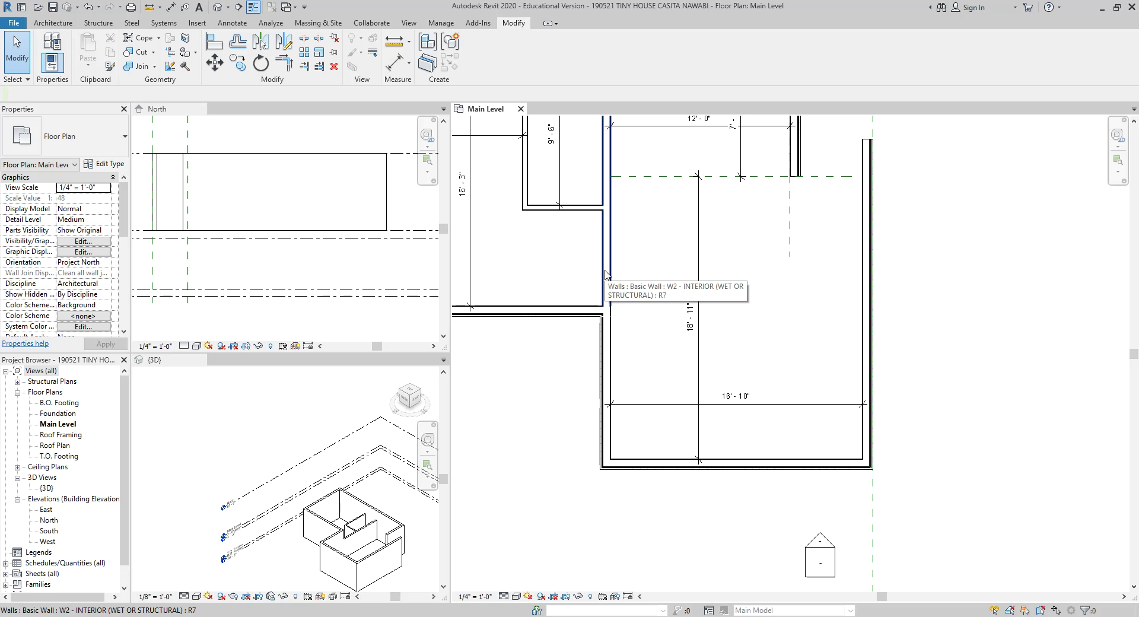
middle_drag(526, 247, 624, 315)
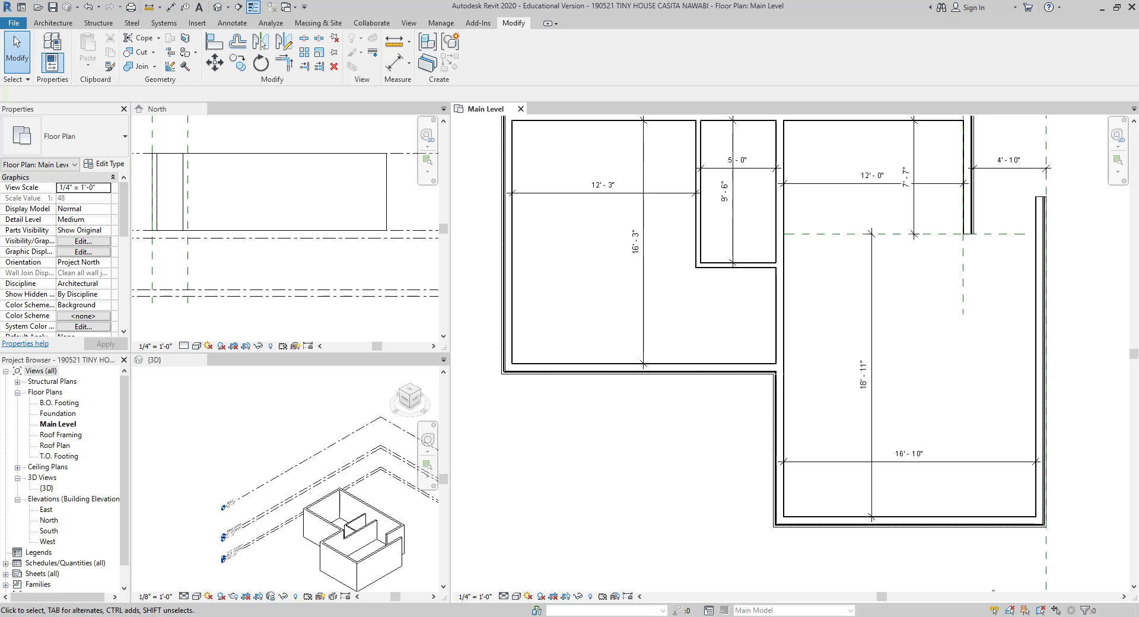
- Check the hall on the floor plan in the browser, then in Revit extend the bath's bottom wall leftward, about 5'-8" past the bath's left wall
key(alt+Tab)
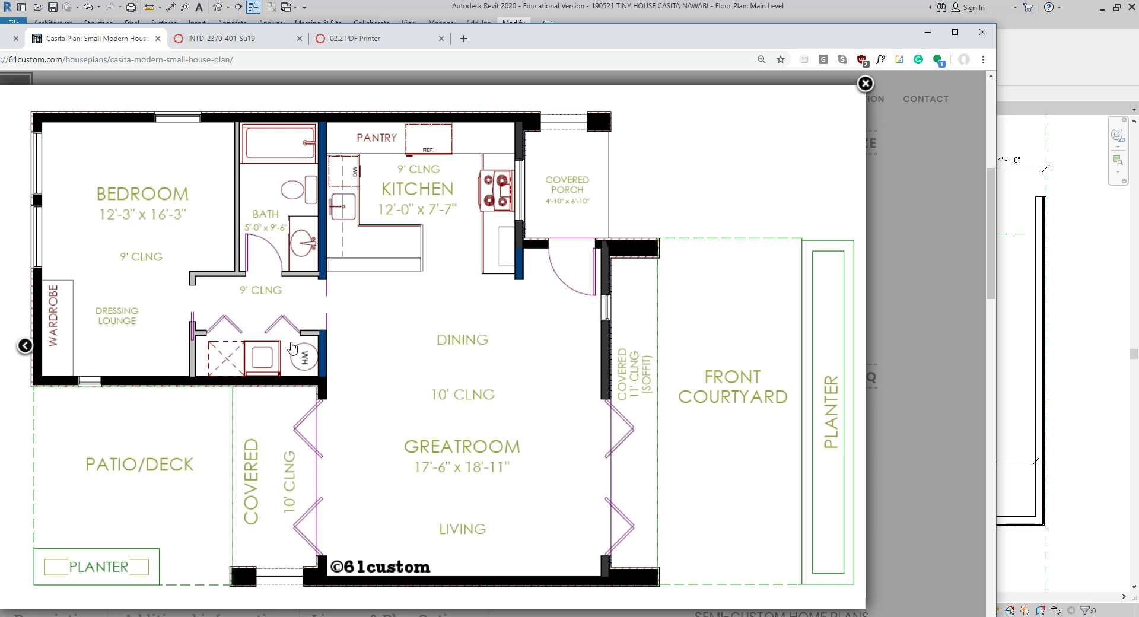
key(alt+Tab)
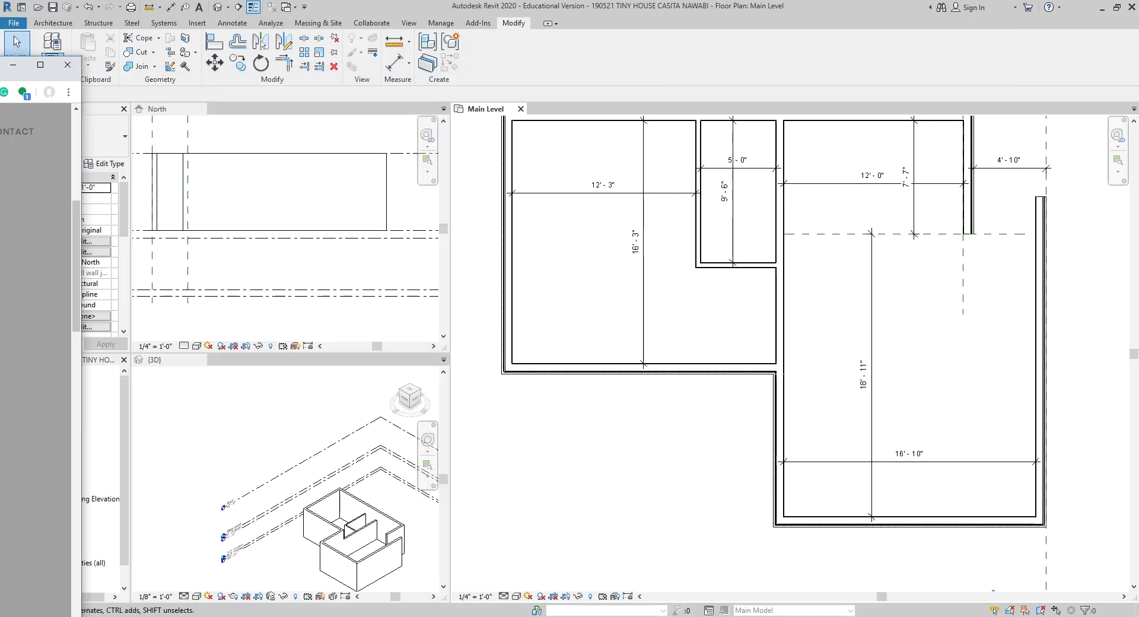
scroll(680, 271, up, 4)
middle_drag(680, 272, 784, 327)
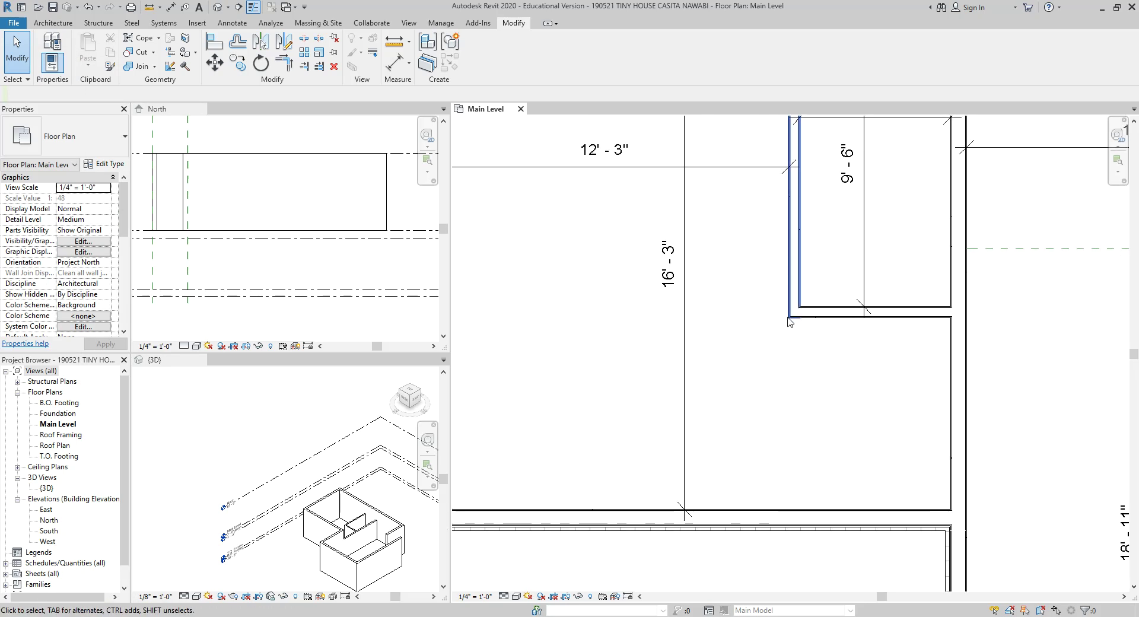
click(814, 316)
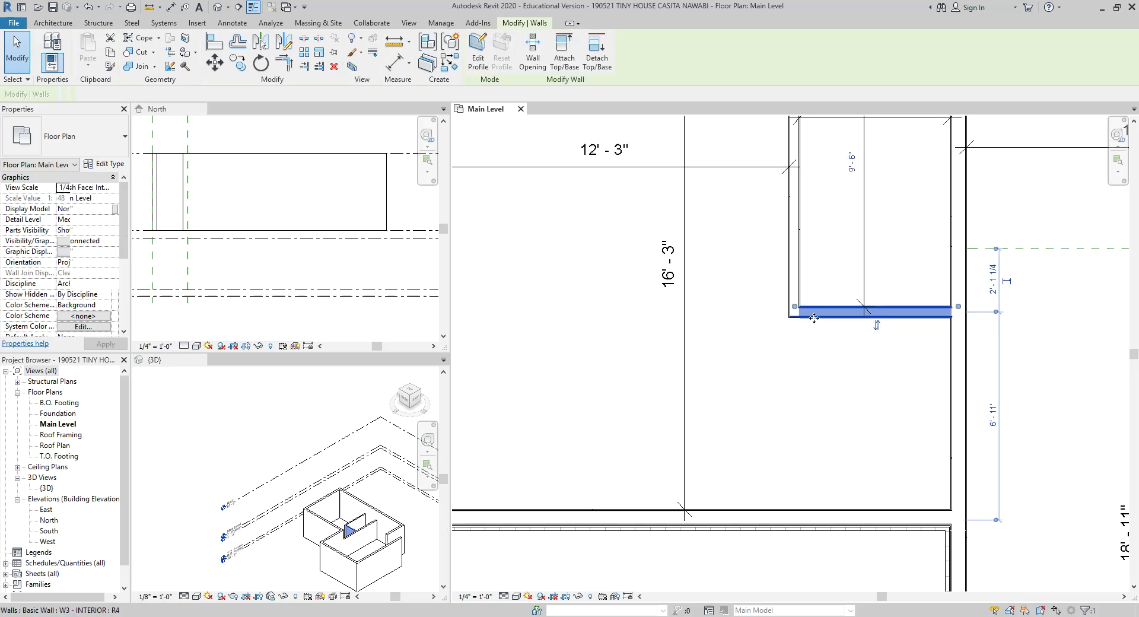
drag(795, 312, 619, 308)
click(745, 347)
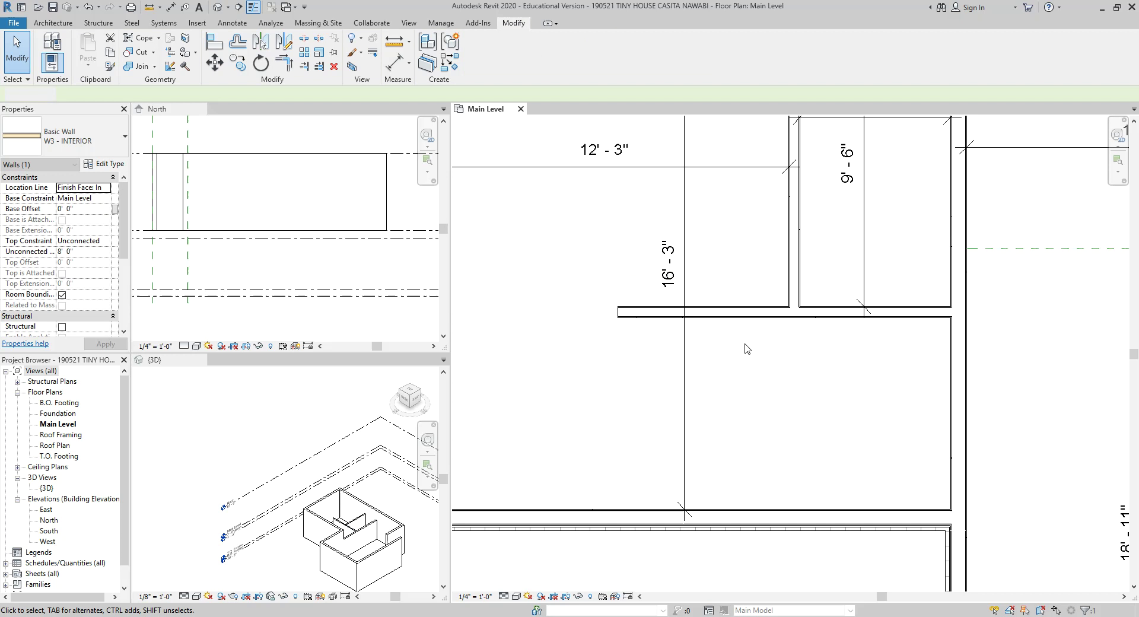
- Dimension the extended wall's overhang from the bath's left wall face to its free end
scroll(748, 268, up, 1)
middle_drag(753, 279, 771, 363)
key(d)
key(i)
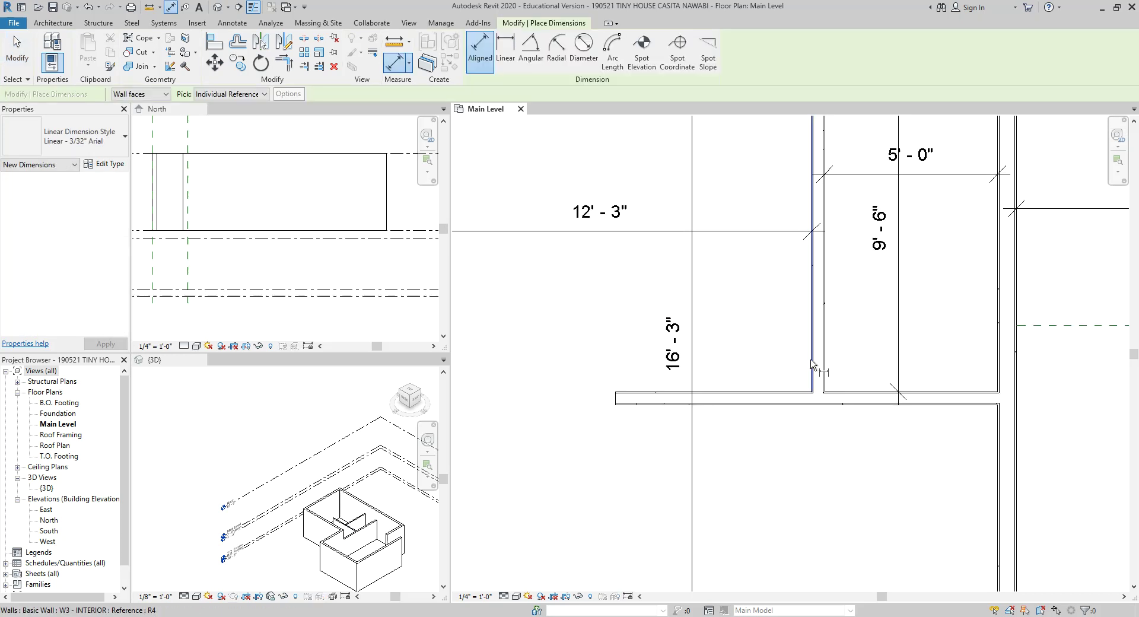
click(812, 363)
click(604, 358)
click(603, 336)
key(Escape)
key(Escape)
- Set the overhang of the bath's bottom wall past the bath's left wall to 3'-0"
click(644, 398)
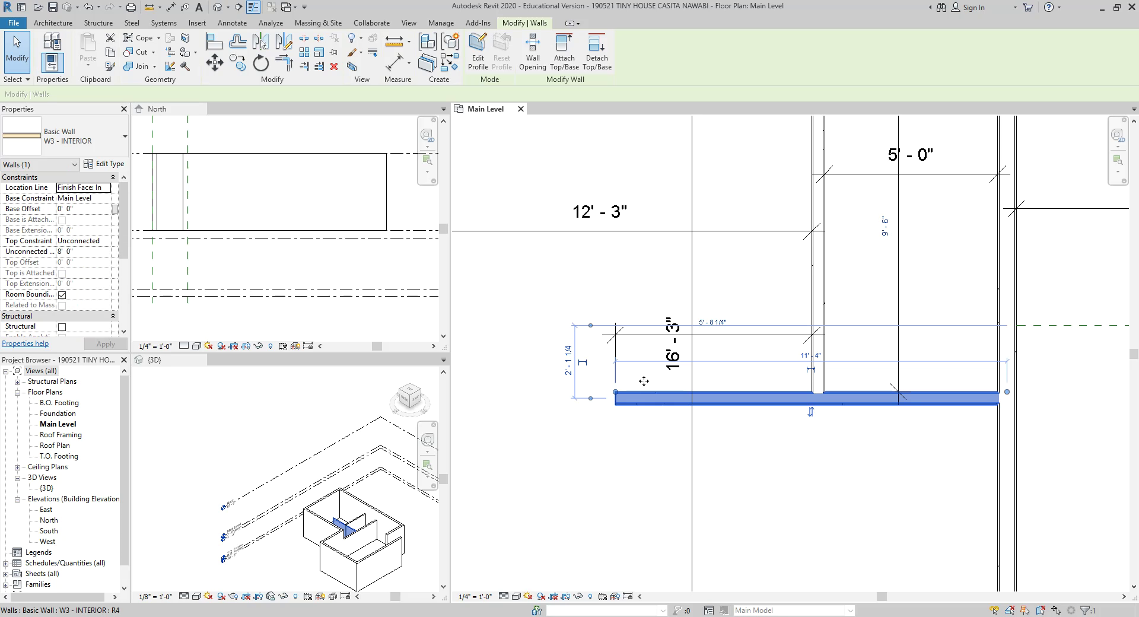
click(712, 322)
key(Return)
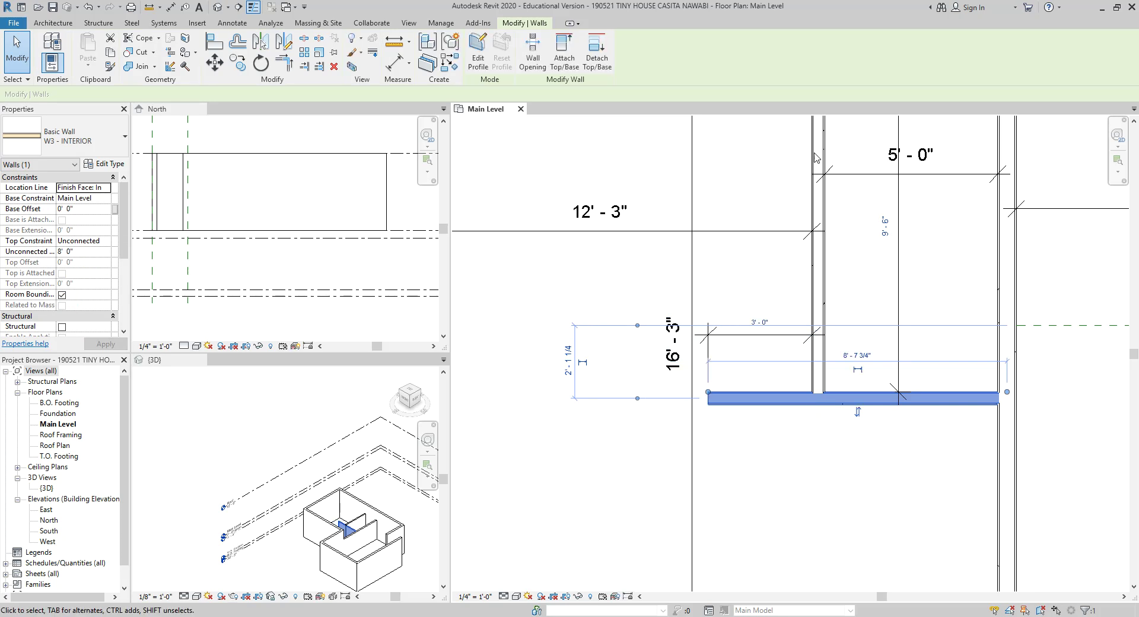
click(737, 453)
middle_drag(735, 453, 727, 299)
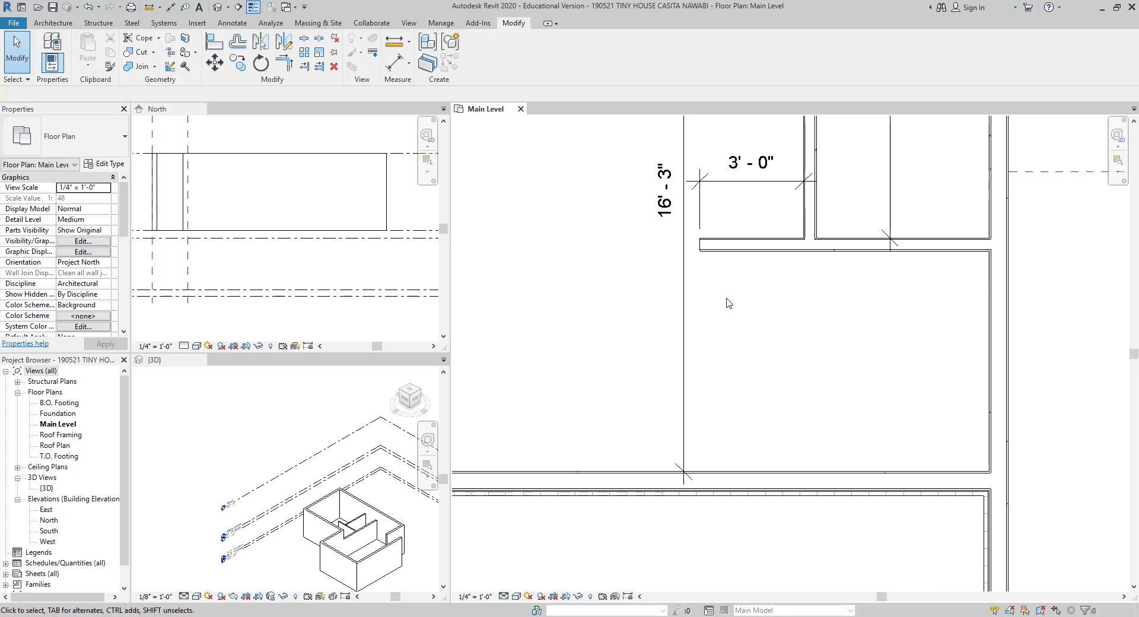
- Draw a vertical W3 - INTERIOR wall from the overhanging wall's free end down to the bedroom's bottom exterior wall
click(712, 245)
key(w)
key(a)
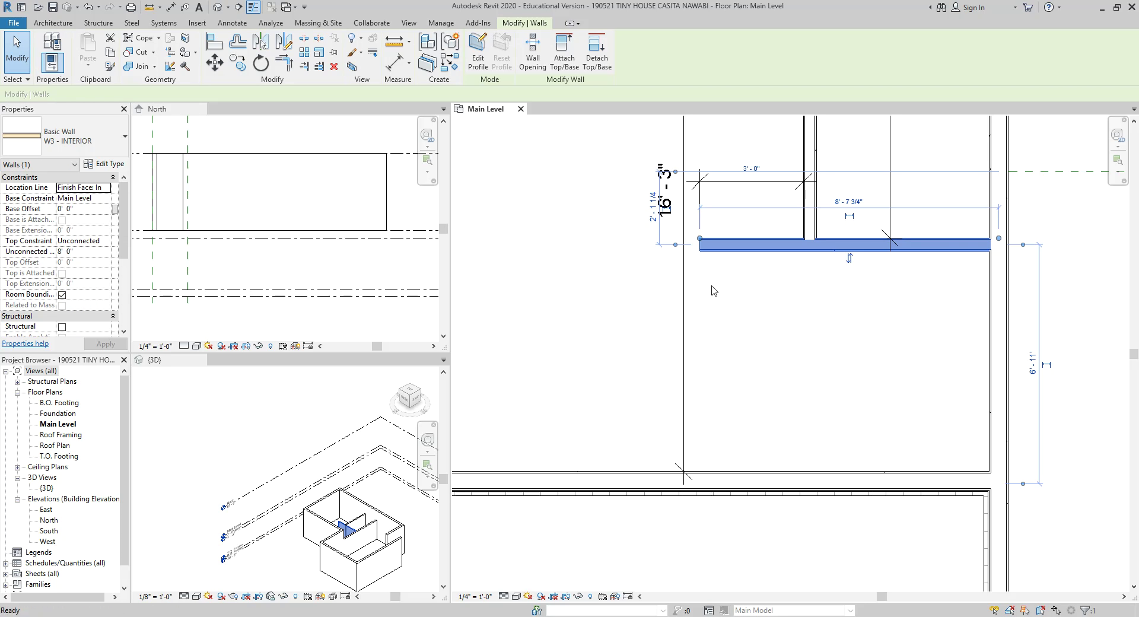
scroll(711, 285, up, 1)
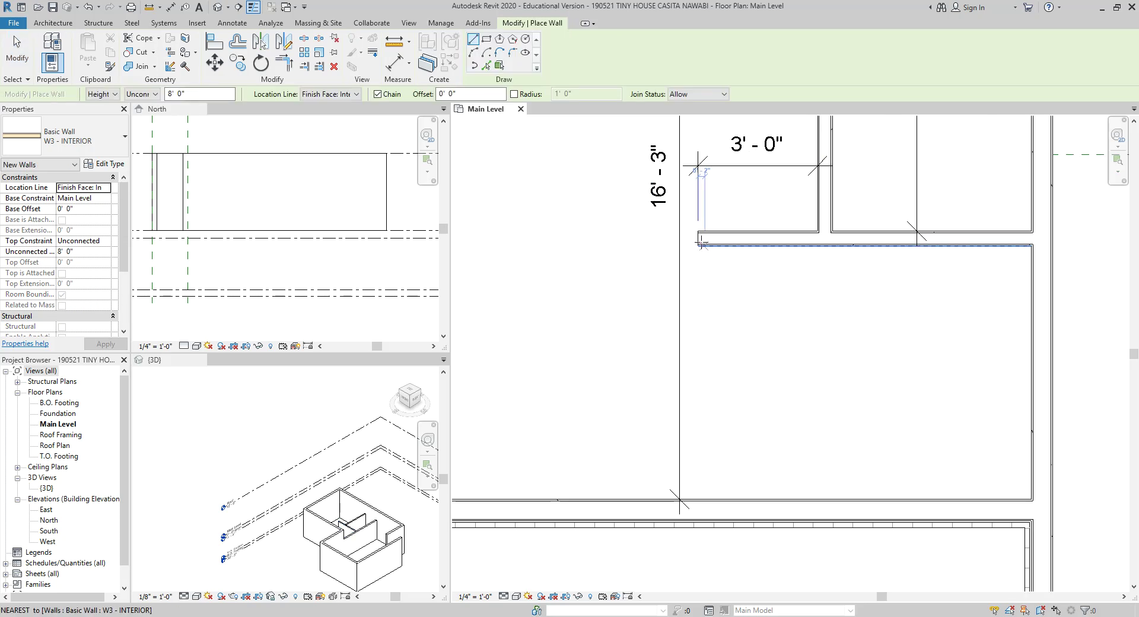
click(698, 232)
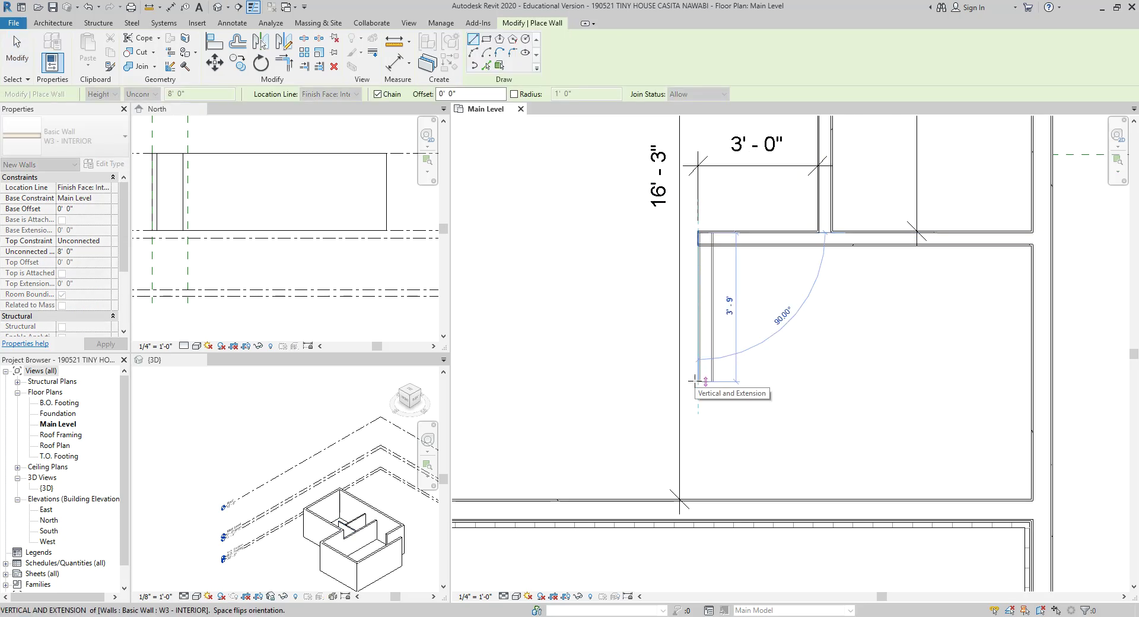
click(699, 499)
key(Escape)
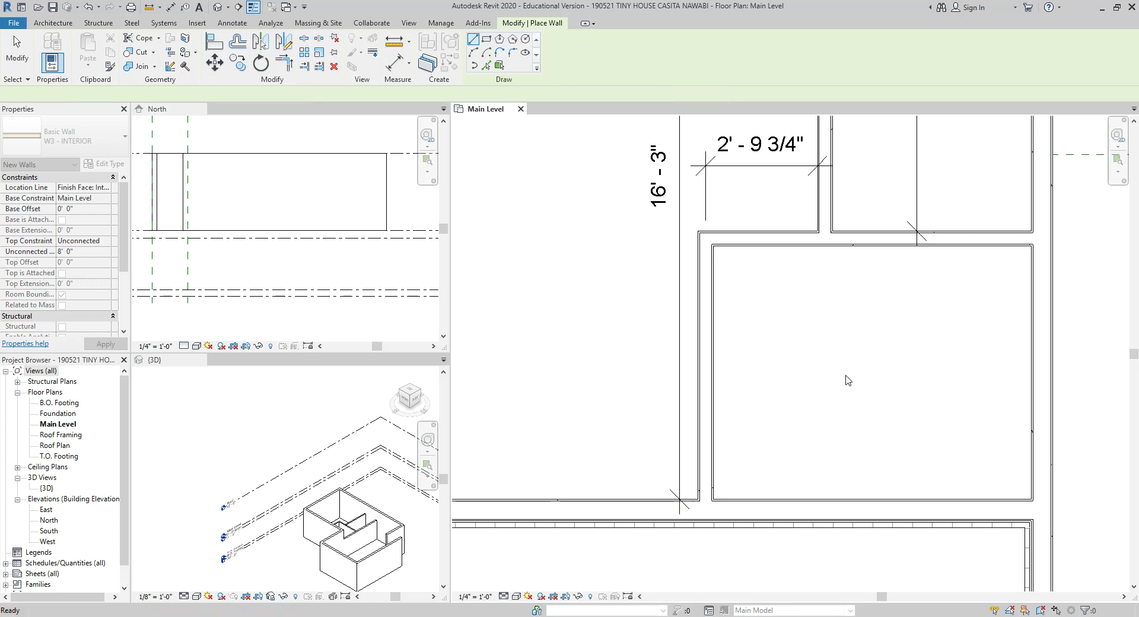
- Draw a horizontal W3 - INTERIOR wall from the new vertical wall across to the greatroom-side interior wall, and end the wall command
click(712, 385)
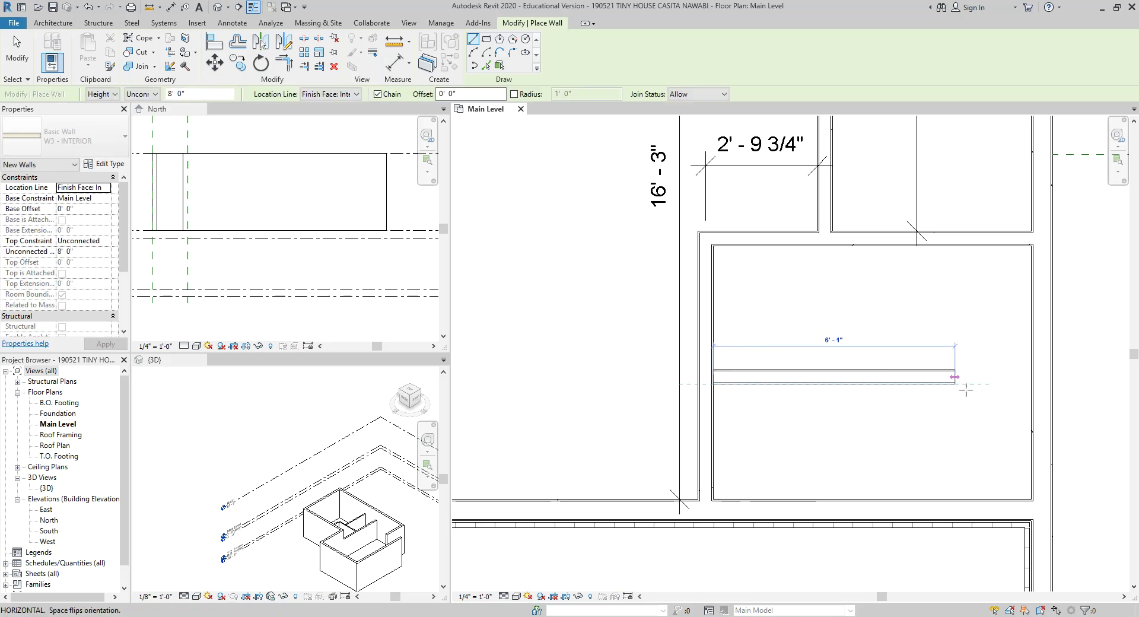
click(1032, 385)
key(Escape)
key(Escape)
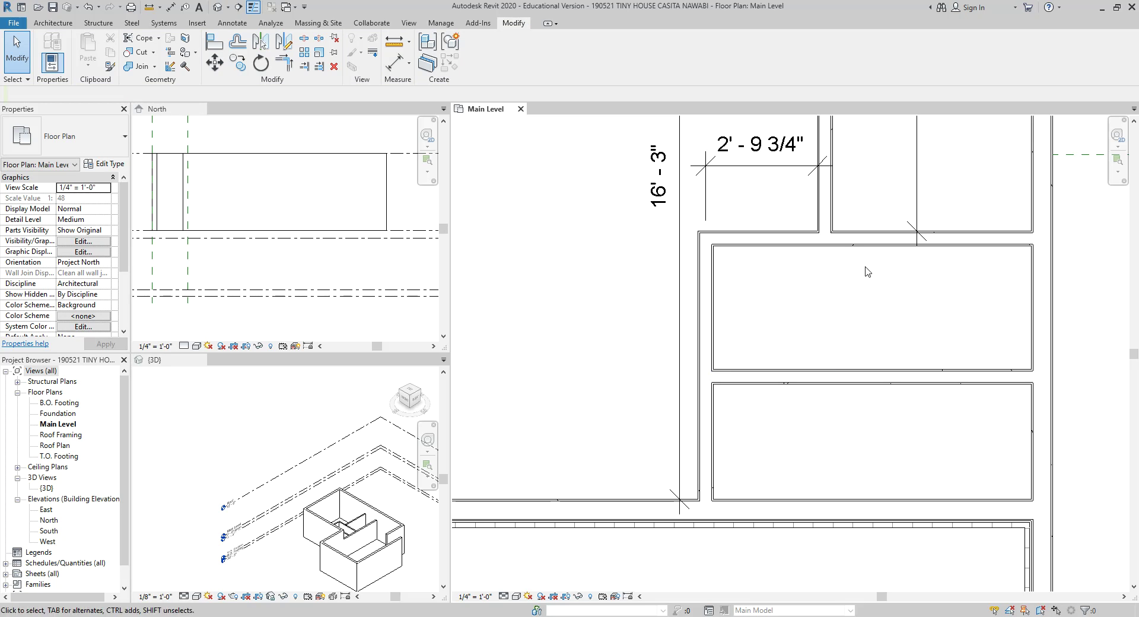
- Dimension the hall's depth between the bath's bottom wall and the new horizontal wall
middle_drag(867, 272, 856, 298)
key(d)
key(i)
click(830, 272)
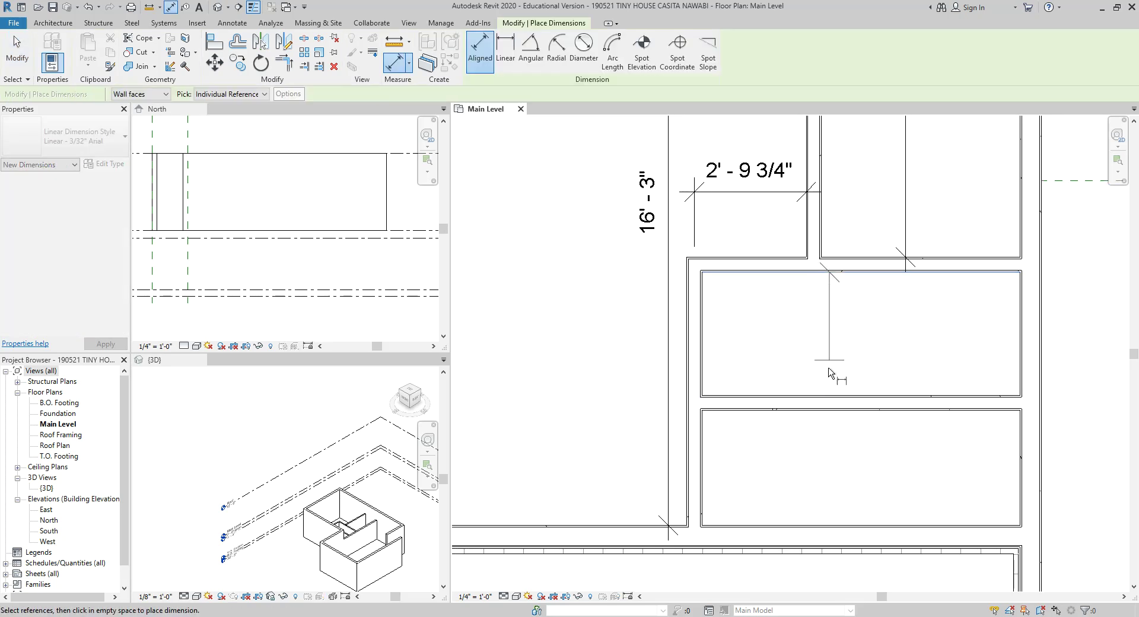
click(828, 395)
click(792, 362)
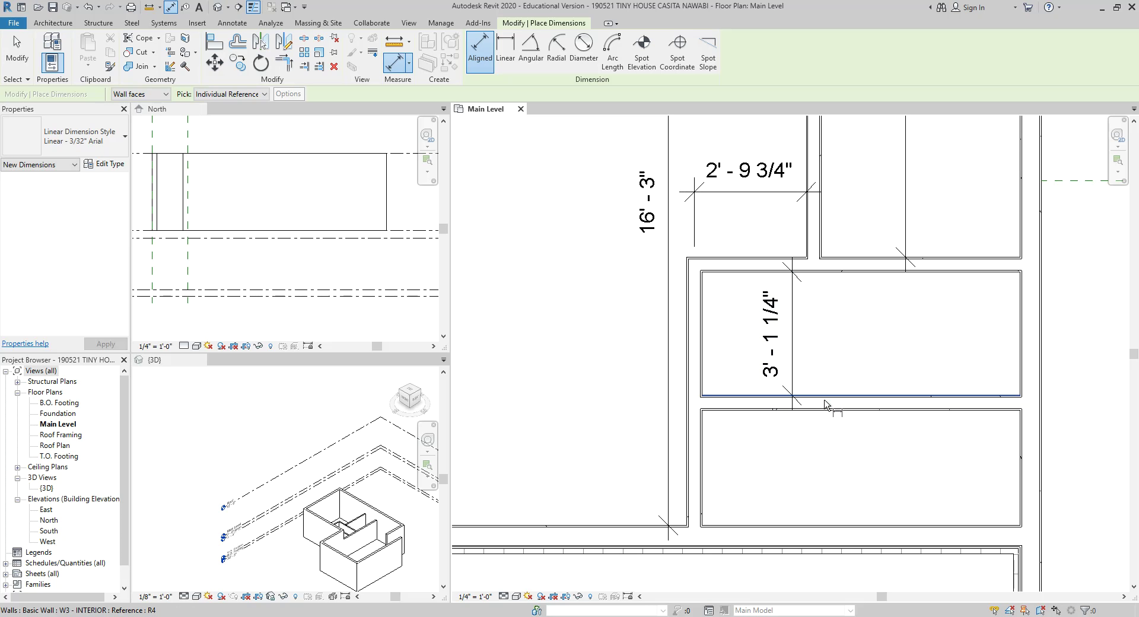
key(Escape)
key(Escape)
- Move the new horizontal wall by setting the hall's depth dimension to 3'-0"
click(843, 404)
click(773, 334)
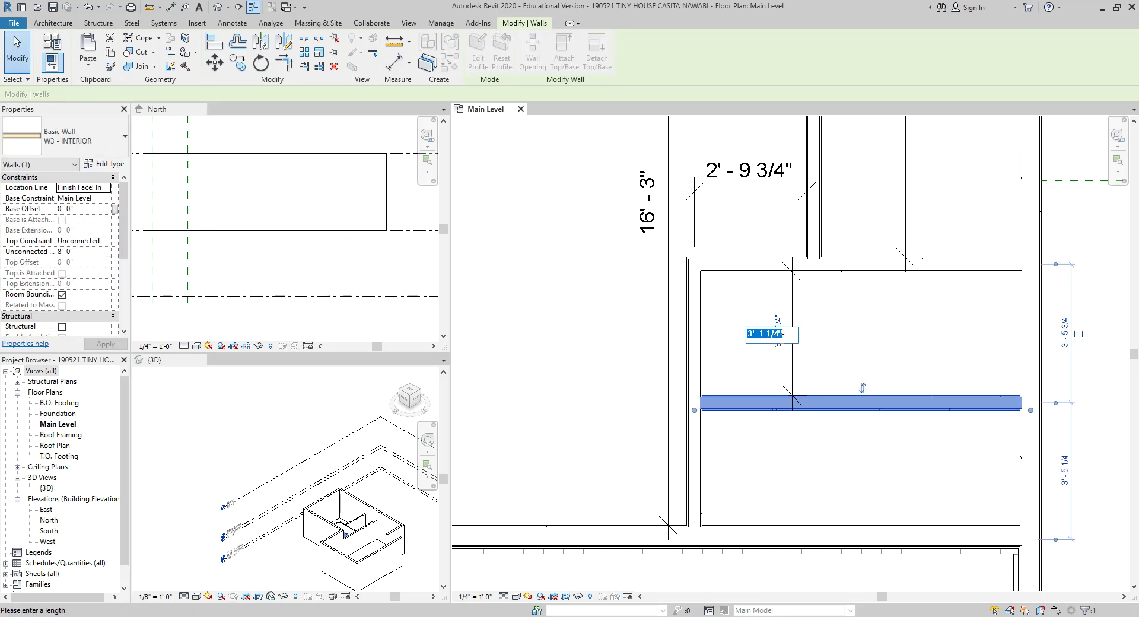
text(3)
key(Return)
click(802, 459)
- Dimension the laundry closet's depth between the new horizontal wall and the bottom exterior wall's inner face
key(d)
key(i)
click(838, 407)
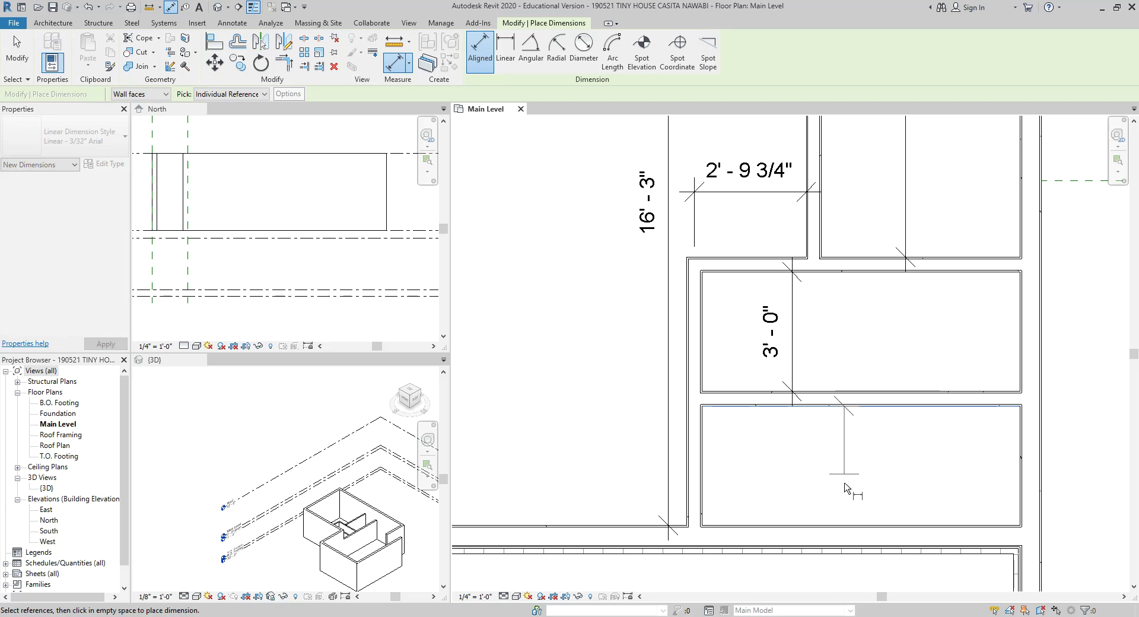
click(843, 525)
click(861, 469)
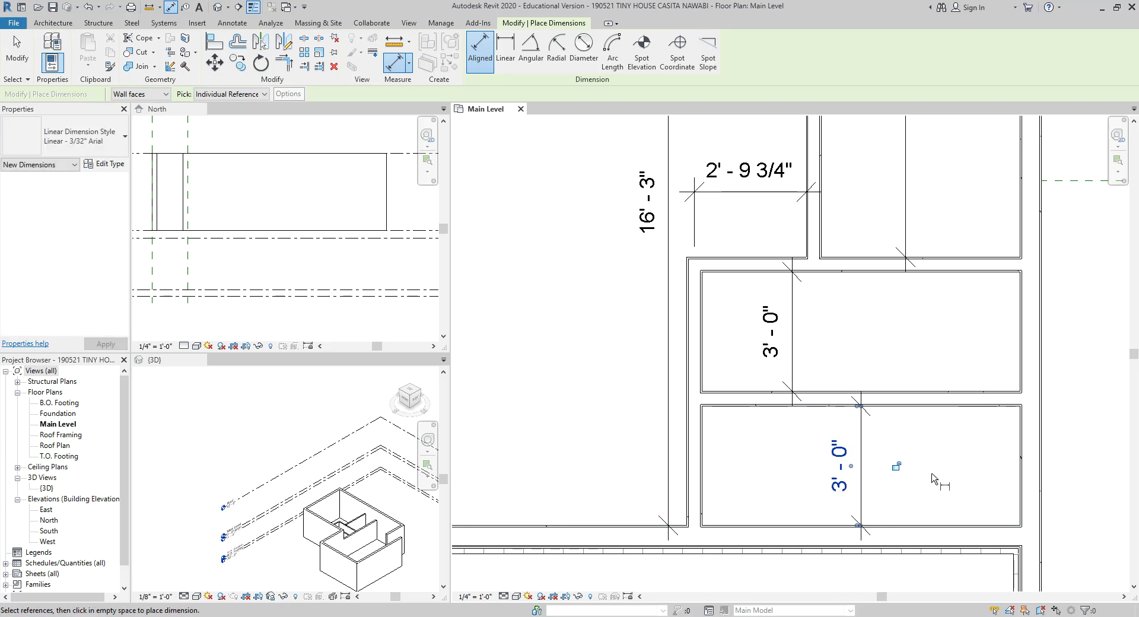
key(Escape)
key(Escape)
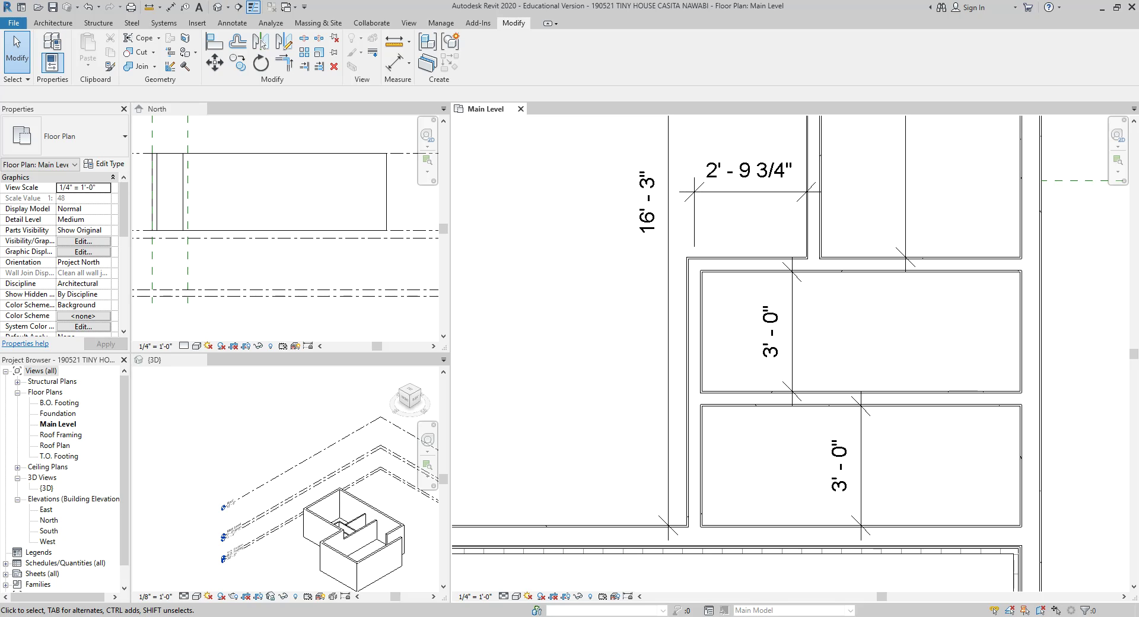
- Check the hall and laundry closet layout on the floor plan in the browser and return to the Main Level plan in Revit
key(alt+Tab)
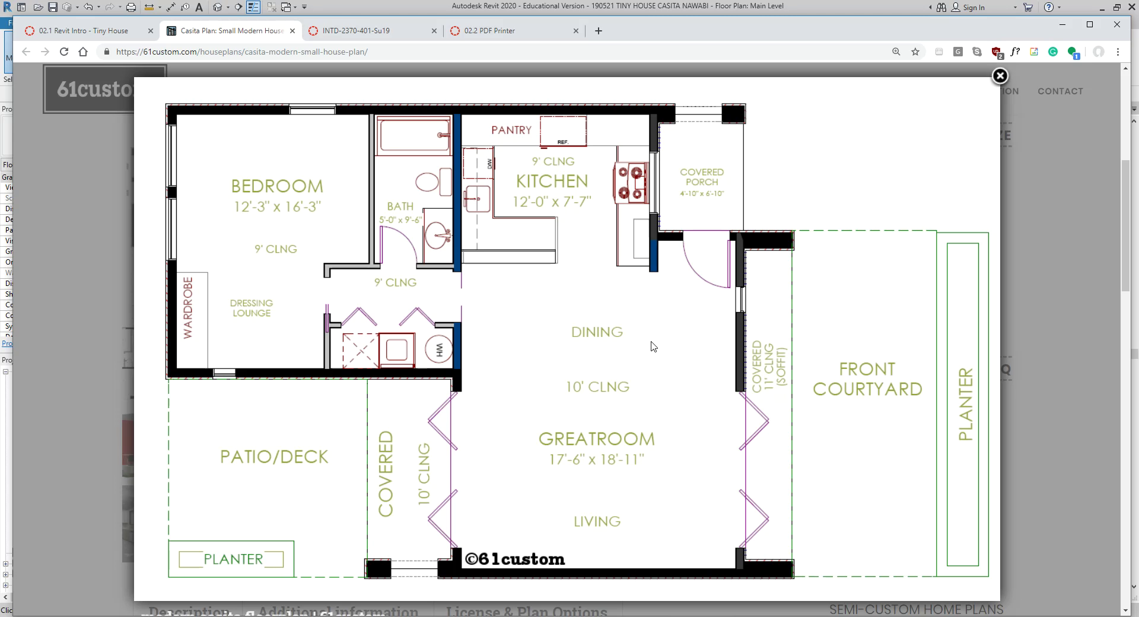
drag(675, 30, 0, 112)
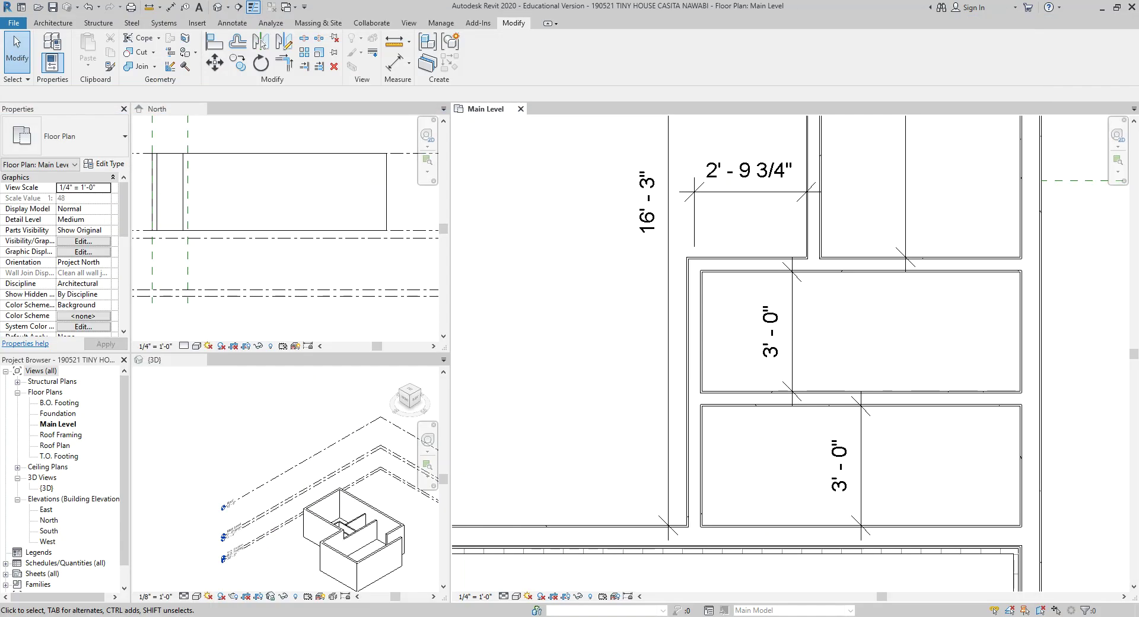
scroll(527, 265, down, 4)
scroll(676, 314, up, 3)
middle_drag(680, 311, 694, 374)
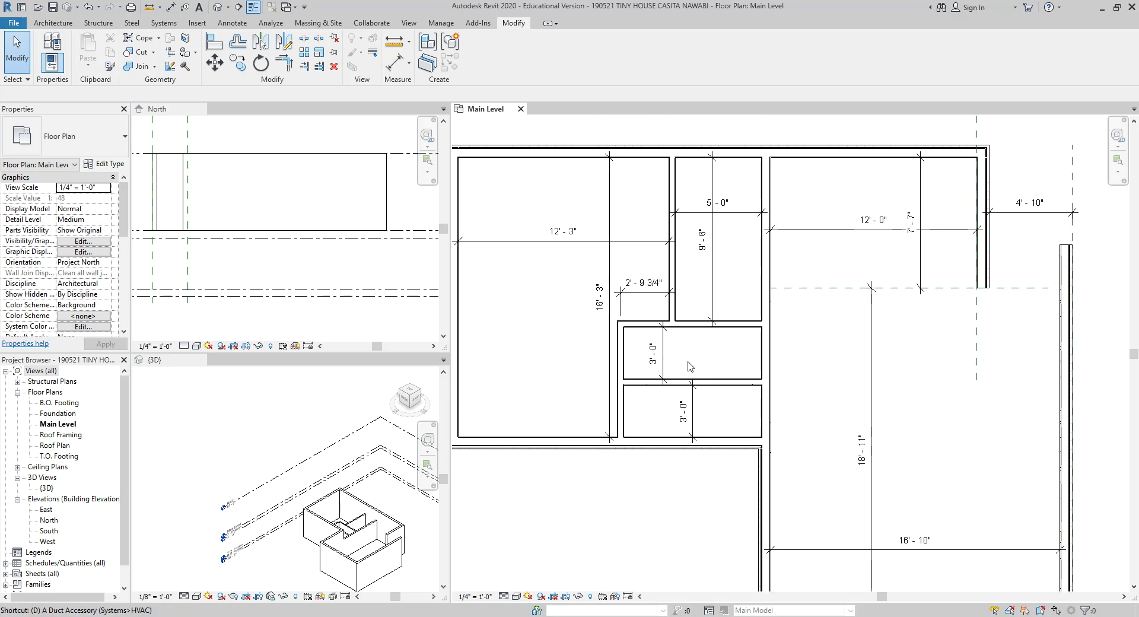
- Dimension the hall's length between the inner faces of its left wall and the greatroom-side interior wall, and end the dimensioning
key(d)
key(i)
click(760, 362)
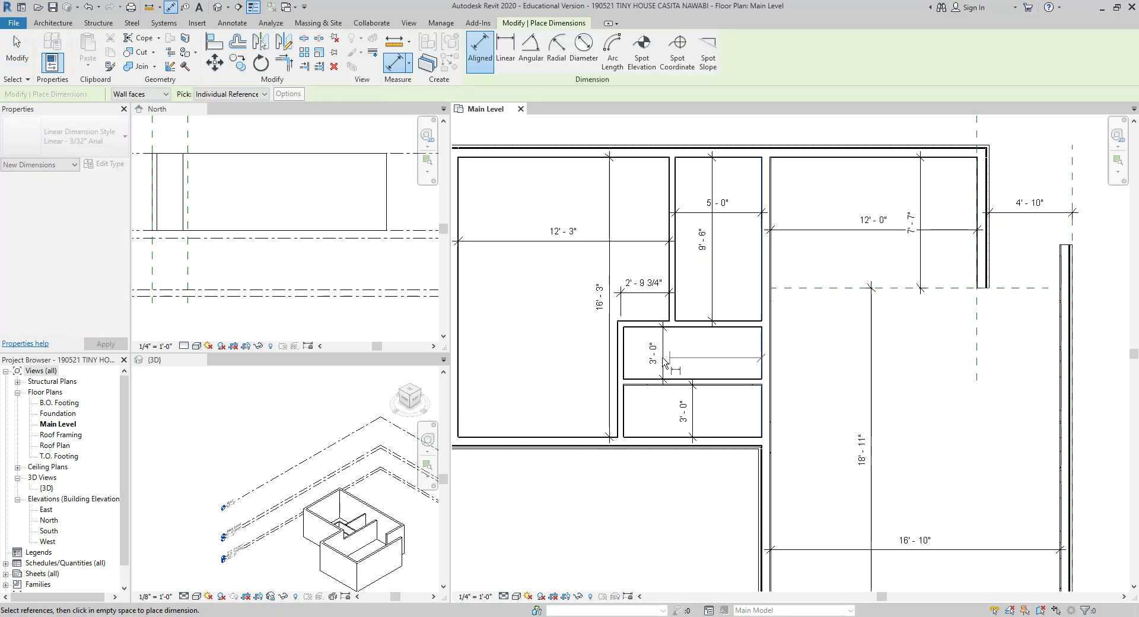
click(629, 361)
click(534, 361)
scroll(809, 355, down, 3)
scroll(821, 360, up, 3)
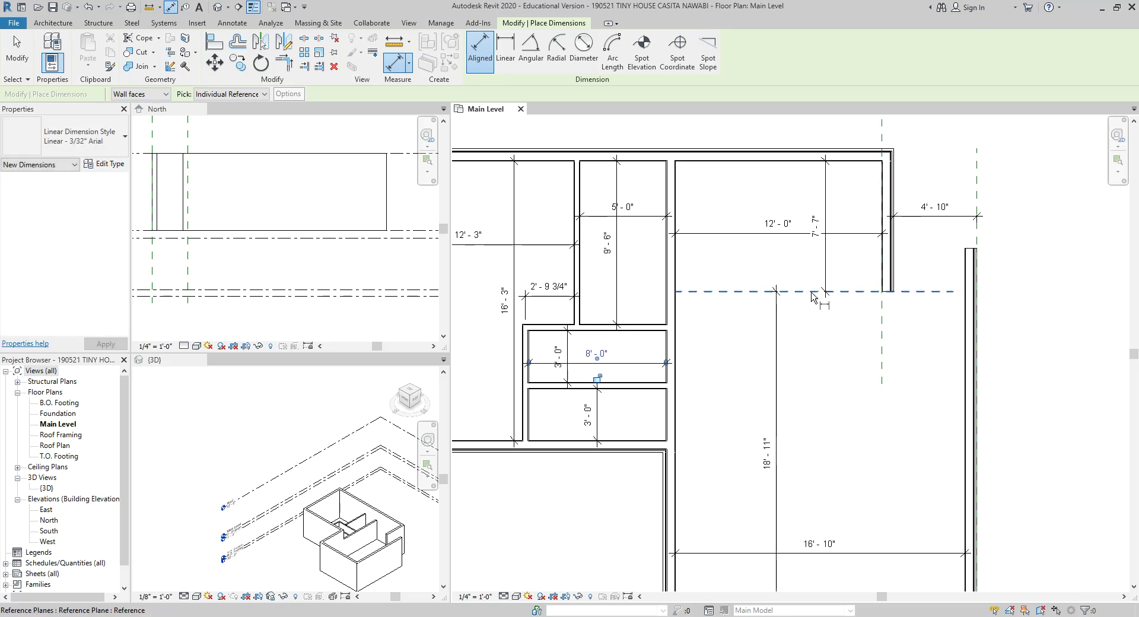
middle_drag(821, 362, 797, 257)
scroll(797, 257, down, 1)
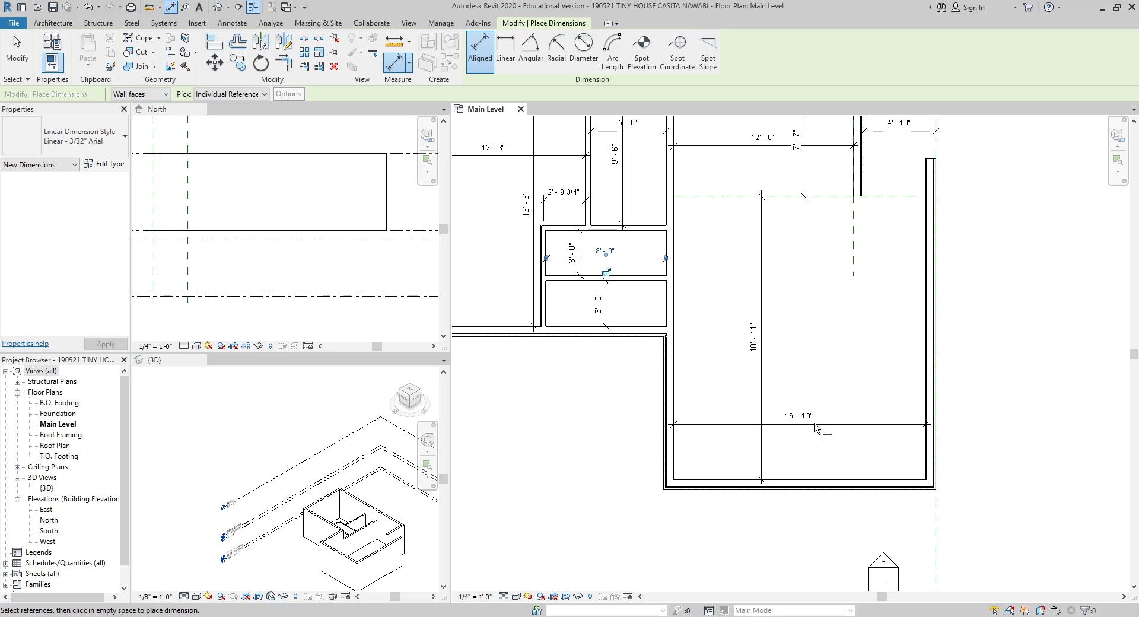
key(Escape)
- Move the greatroom's right exterior wall by setting the greatroom's width dimension to 17'-6"
click(931, 407)
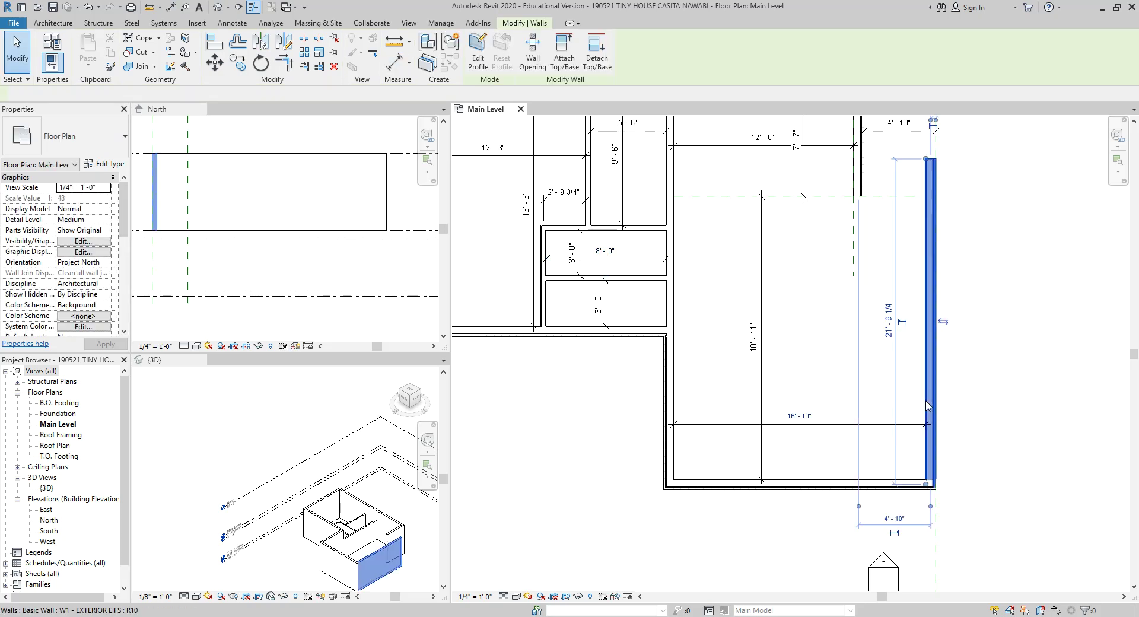
click(810, 422)
text(17' - 6)
key(Return)
- Examine the upper end of the greatroom's right exterior wall and the gap to the exterior wall beside the 12'-0" area
middle_drag(878, 263, 842, 375)
scroll(841, 377, up, 1)
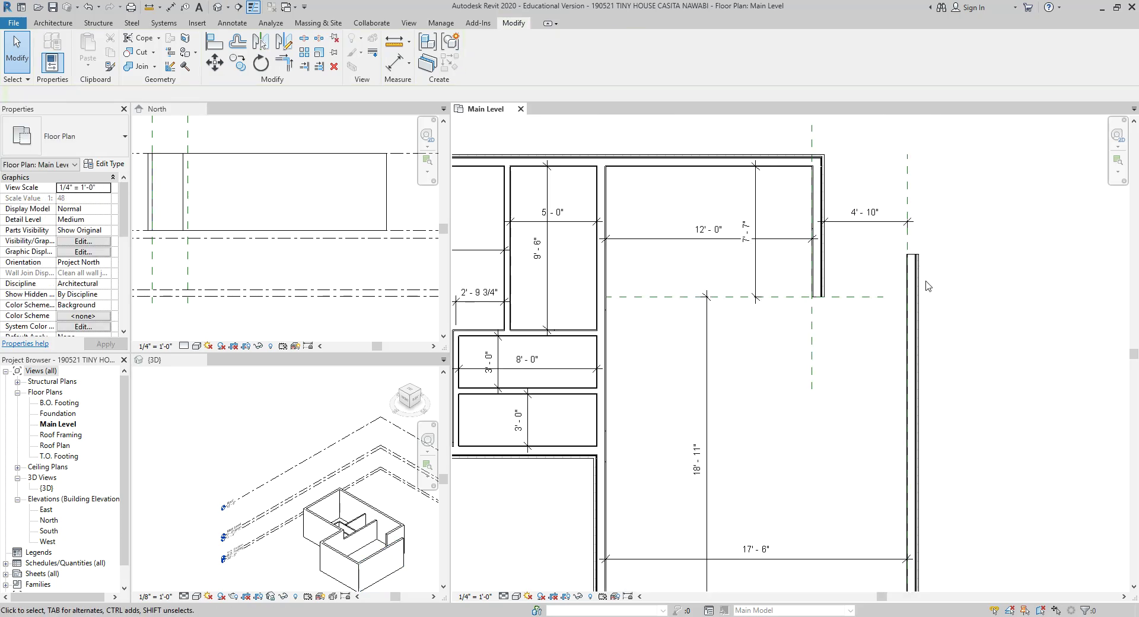
scroll(928, 286, down, 1)
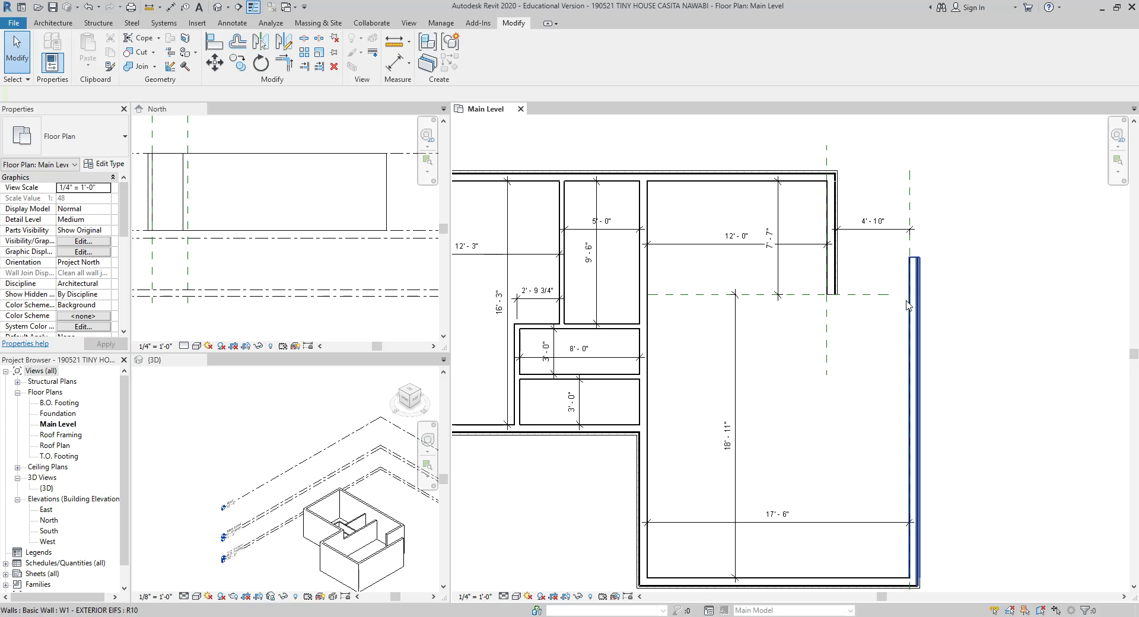
scroll(945, 307, up, 5)
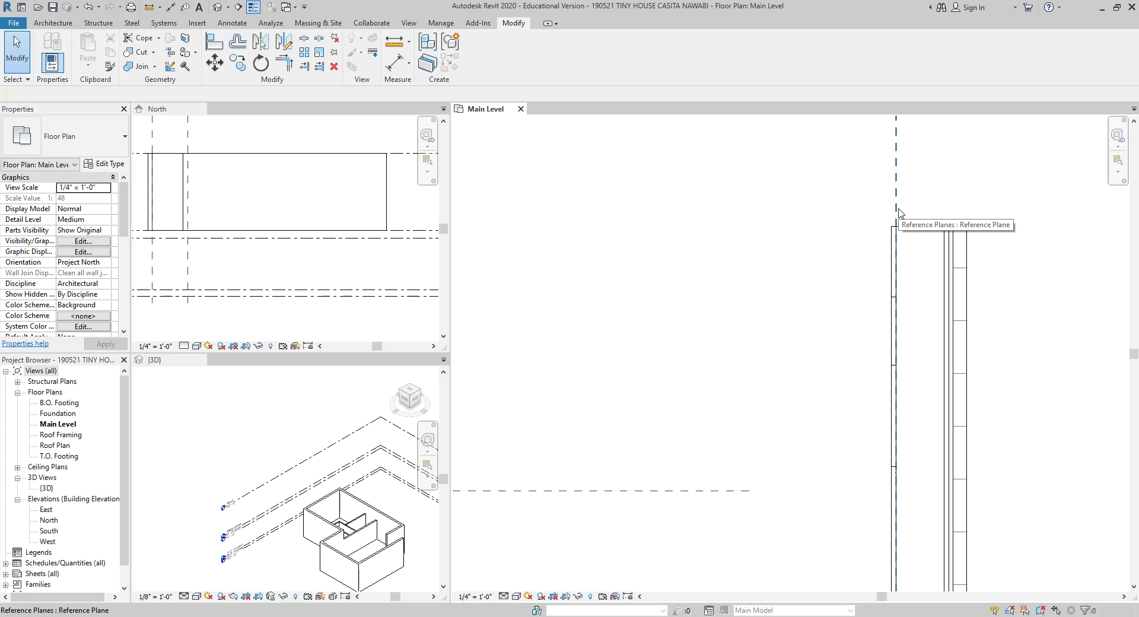
scroll(932, 255, down, 3)
scroll(931, 255, down, 3)
middle_drag(922, 377, 923, 214)
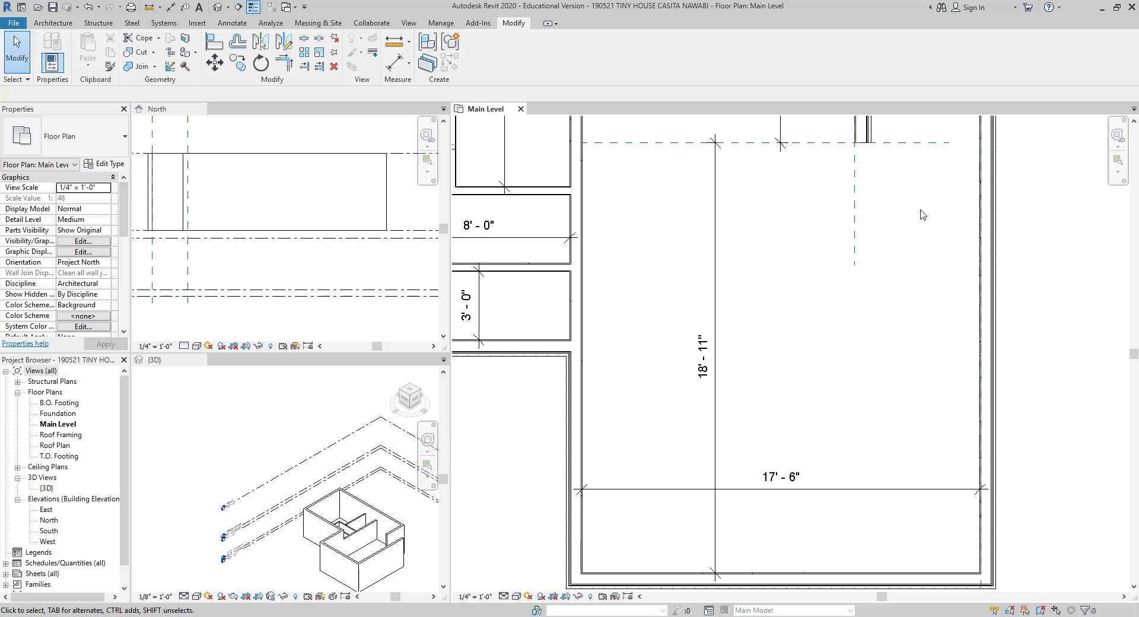
scroll(836, 247, down, 1)
middle_drag(781, 249, 770, 365)
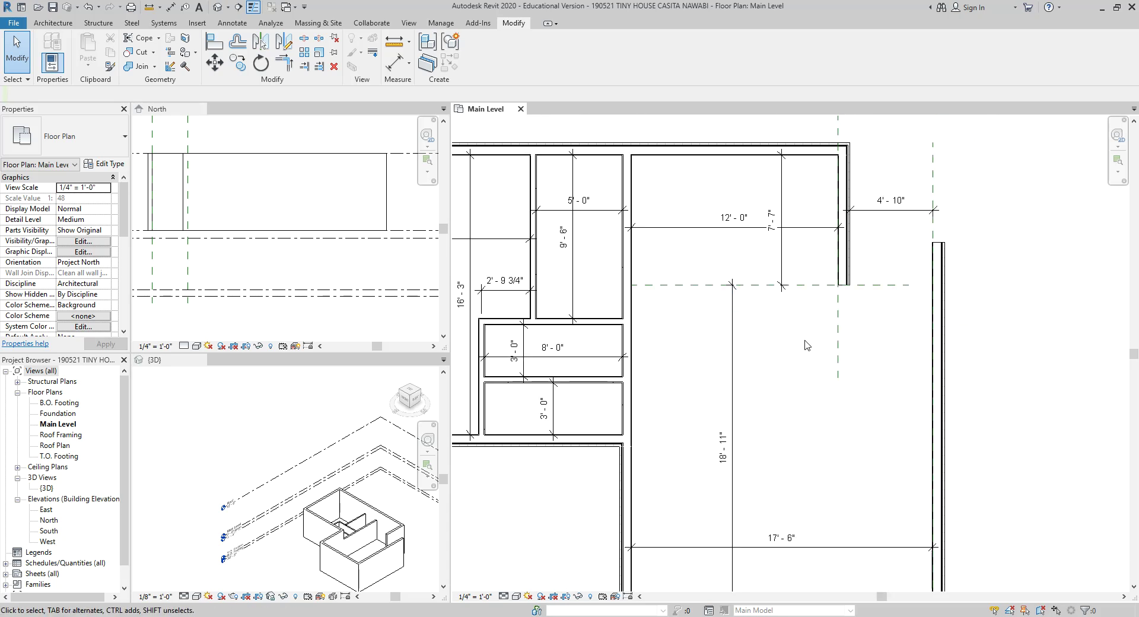
scroll(807, 345, down, 1)
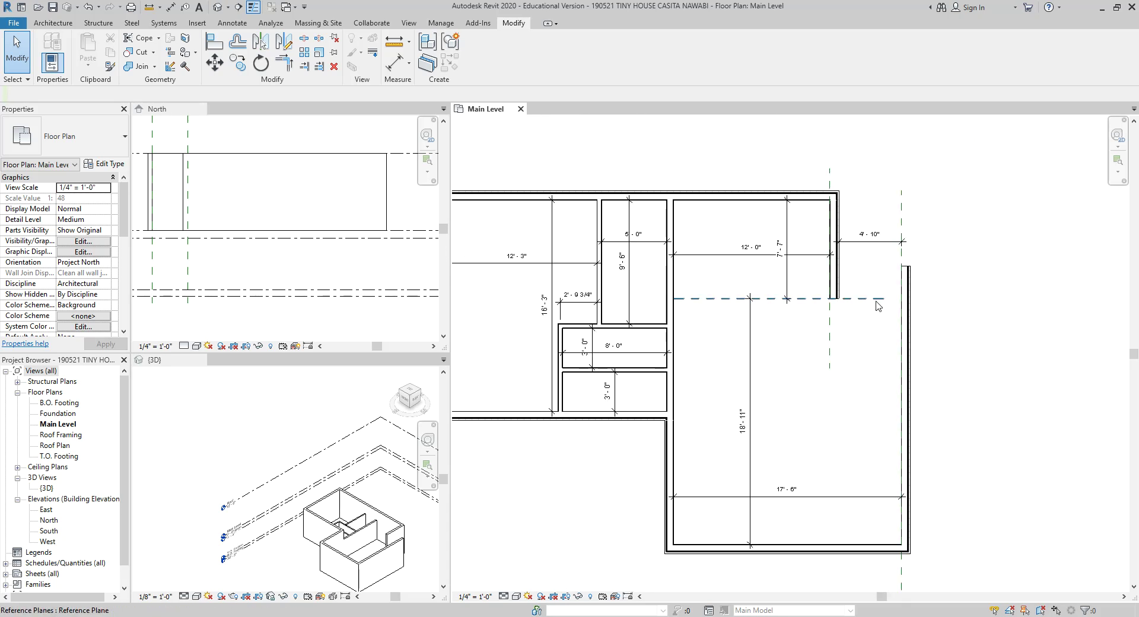
scroll(878, 305, up, 3)
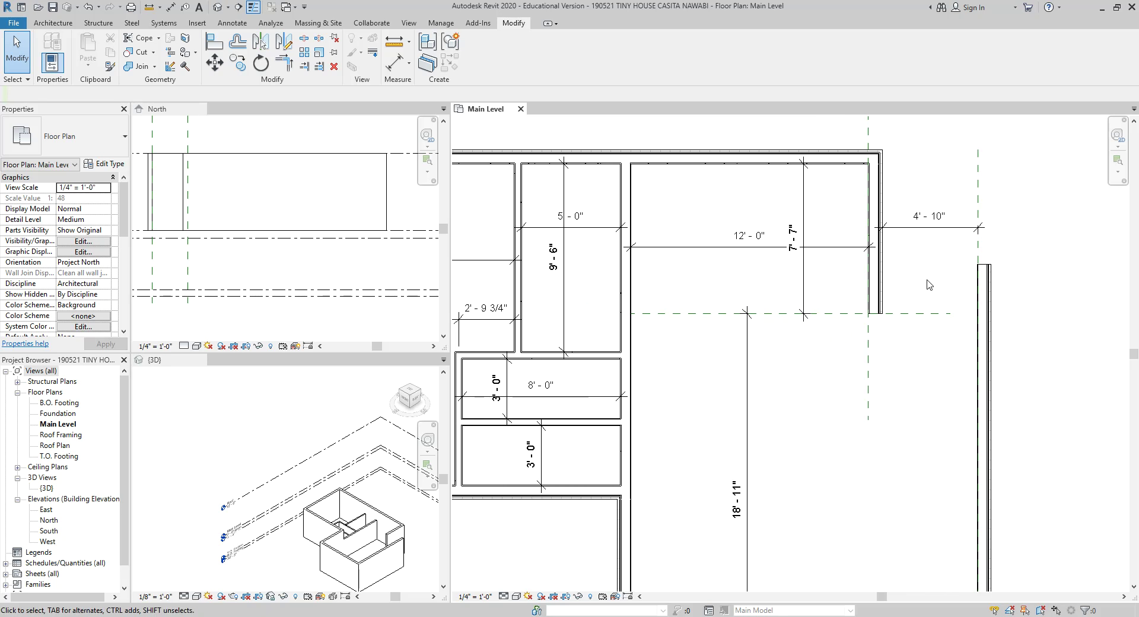
click(880, 283)
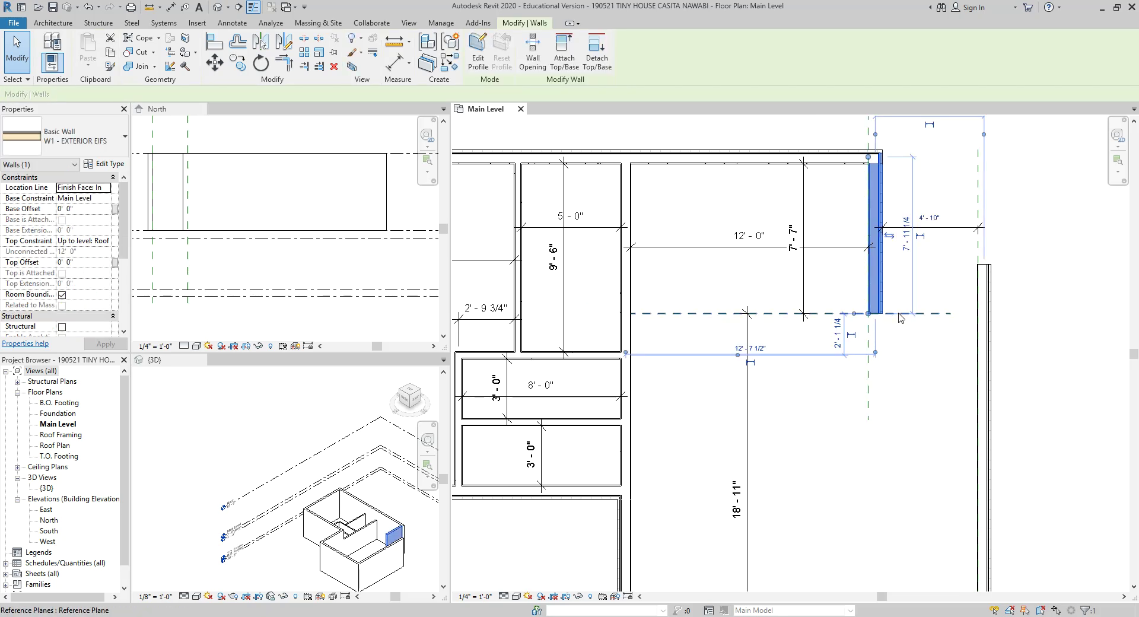
key(Escape)
scroll(899, 326, up, 2)
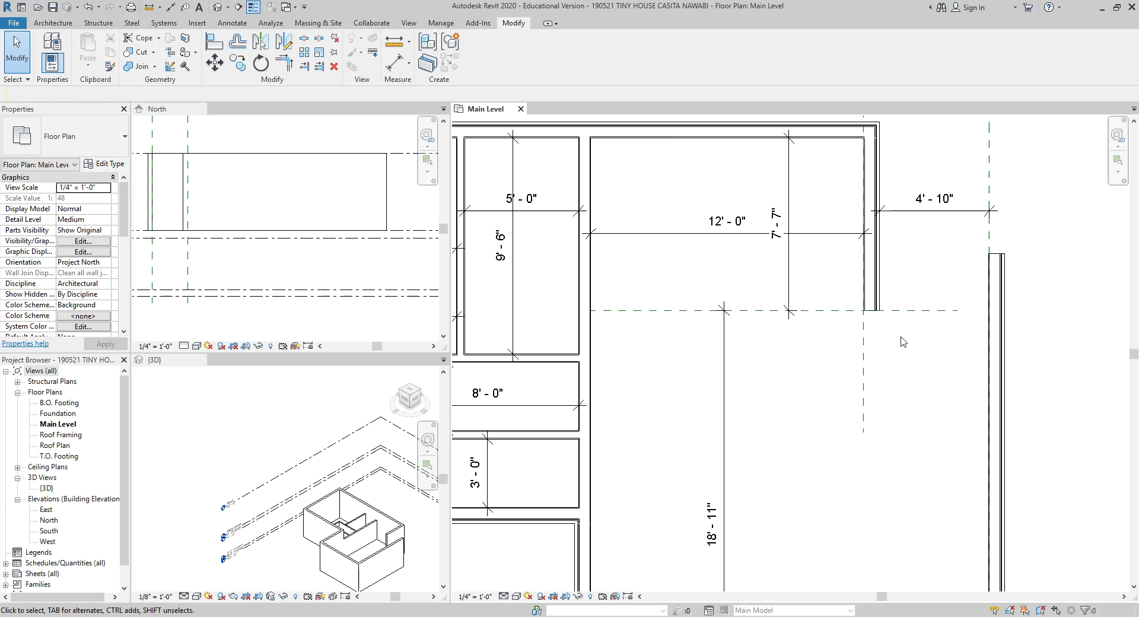
scroll(730, 350, down, 2)
click(586, 354)
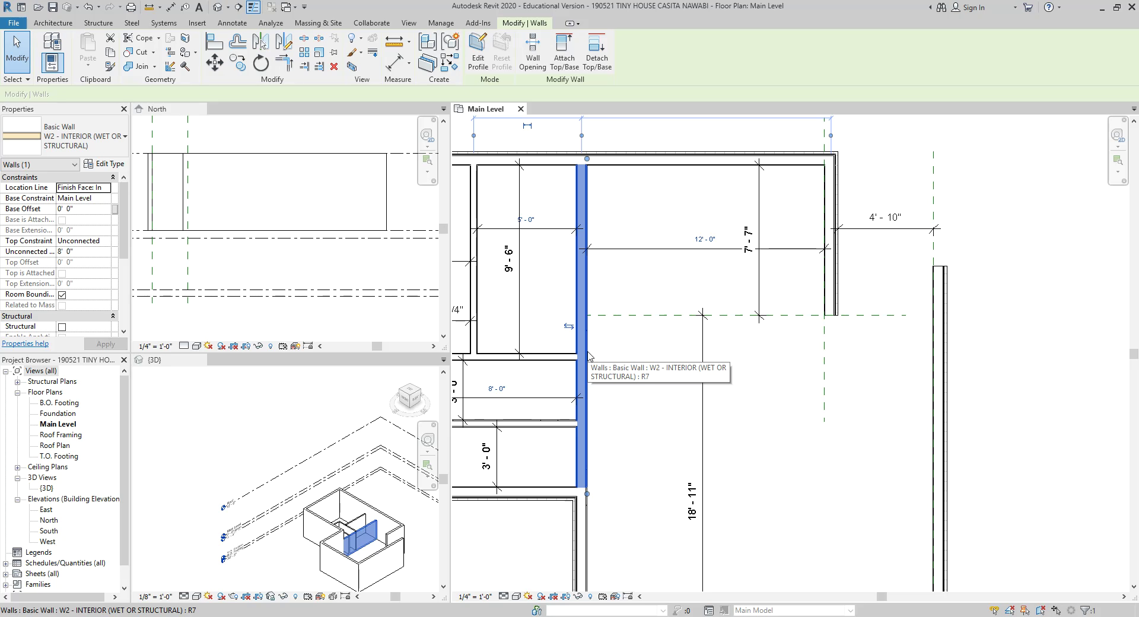
click(675, 222)
- Draw a W1 - EXTERIOR EIFS wall with location line Finish Face: Exterior along the horizontal reference plane, joining the short exterior wall to the greatroom's right wall
click(828, 226)
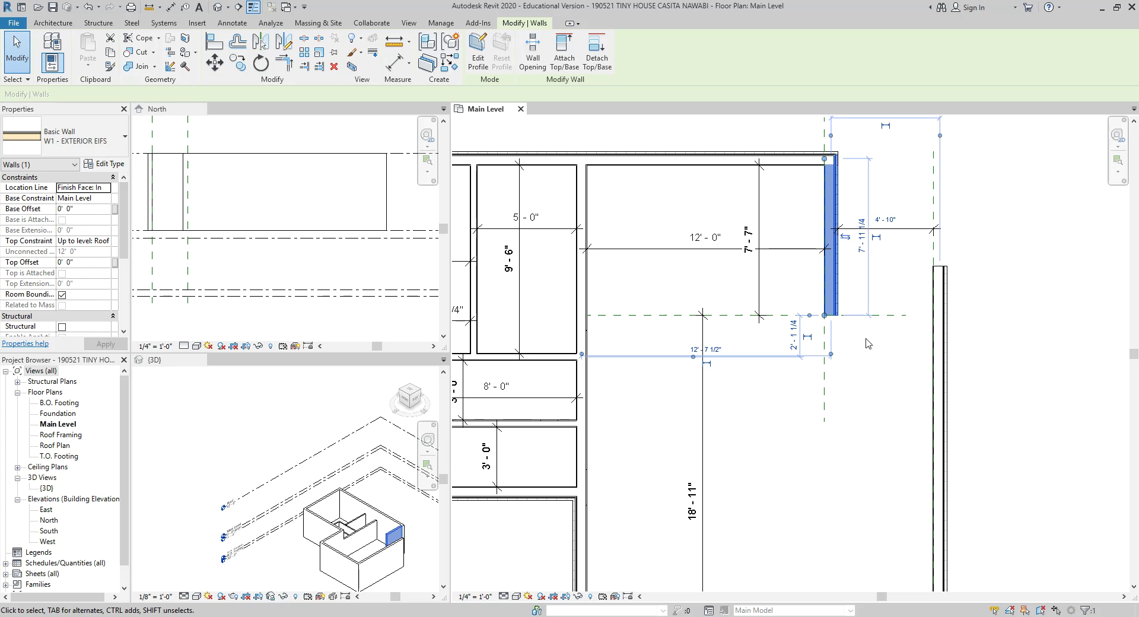
key(c)
key(s)
scroll(866, 339, up, 2)
click(823, 308)
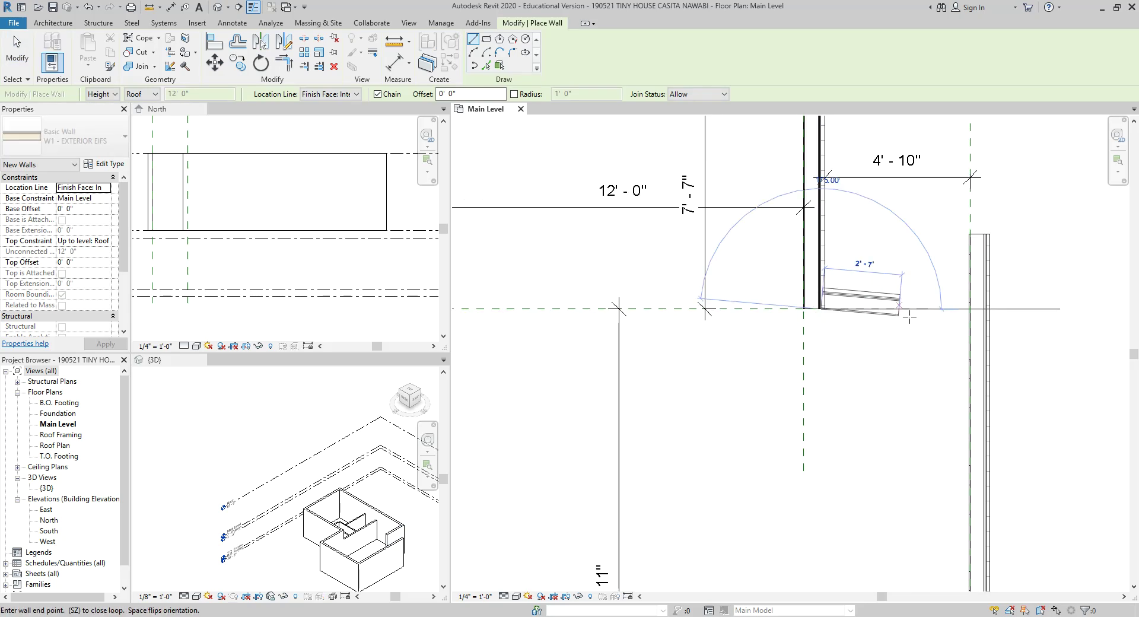
key(Escape)
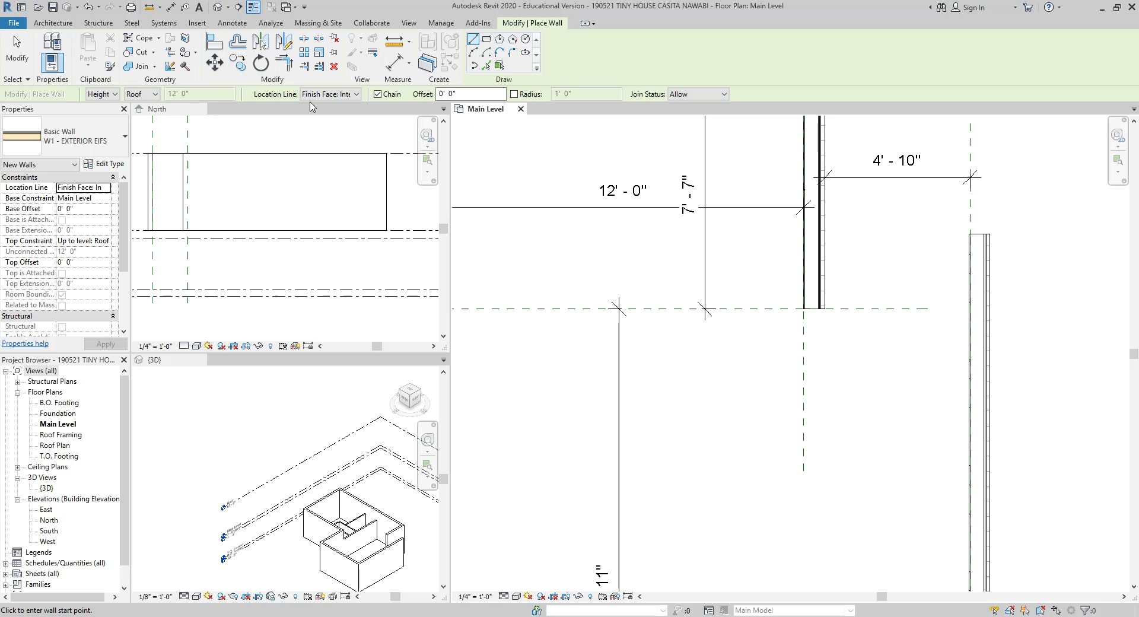
click(326, 94)
click(335, 146)
click(332, 94)
click(332, 134)
click(803, 309)
scroll(957, 312, up, 3)
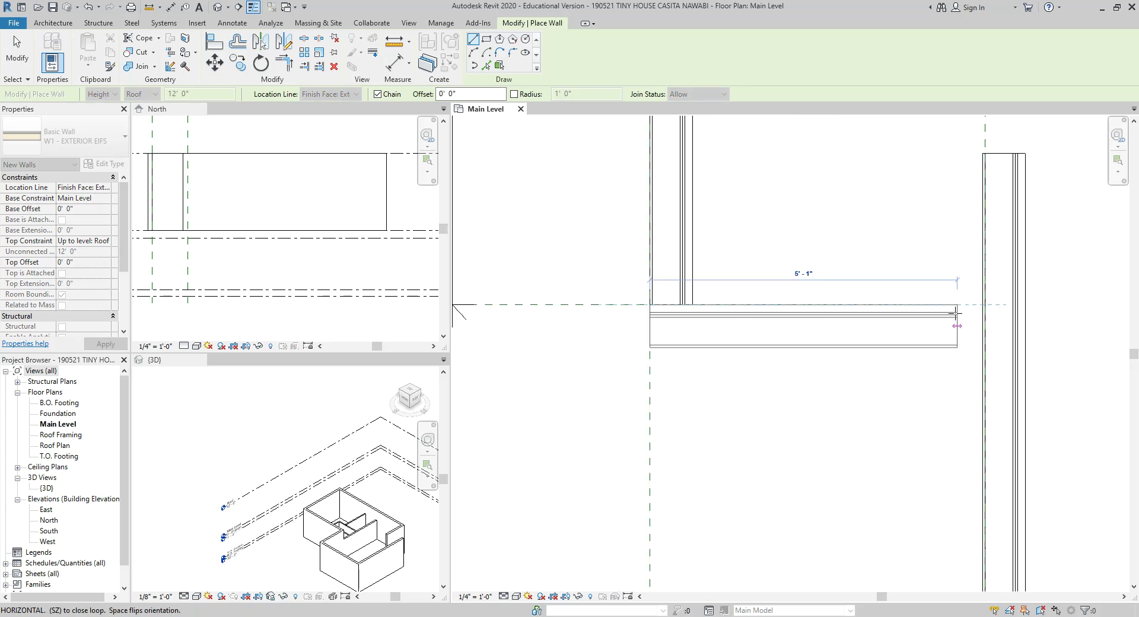
click(986, 306)
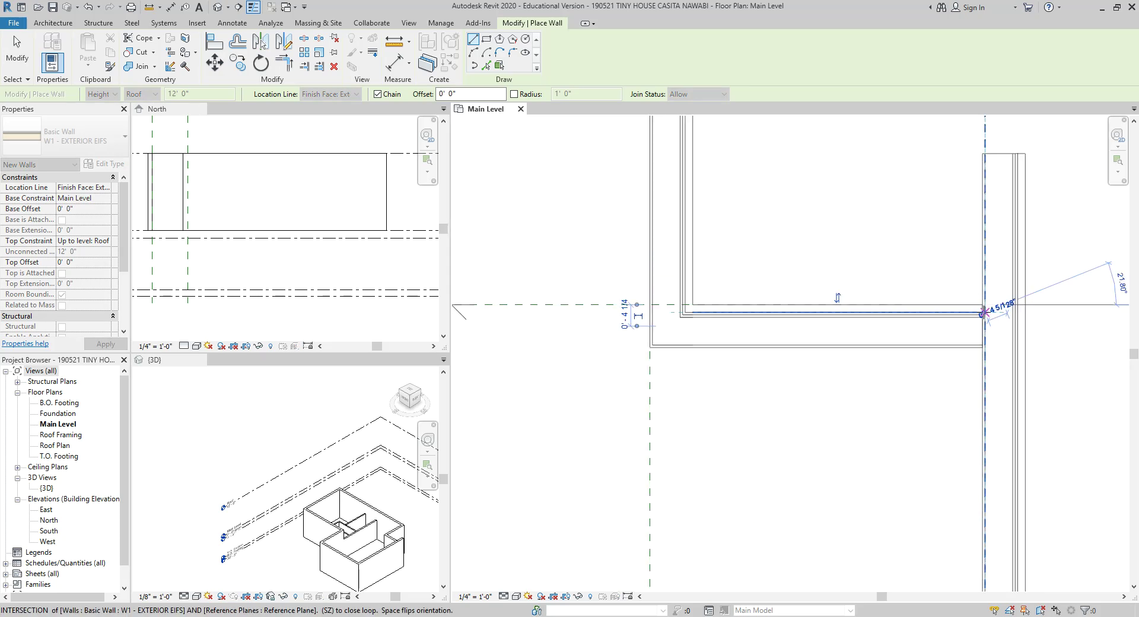
key(Escape)
scroll(887, 420, down, 2)
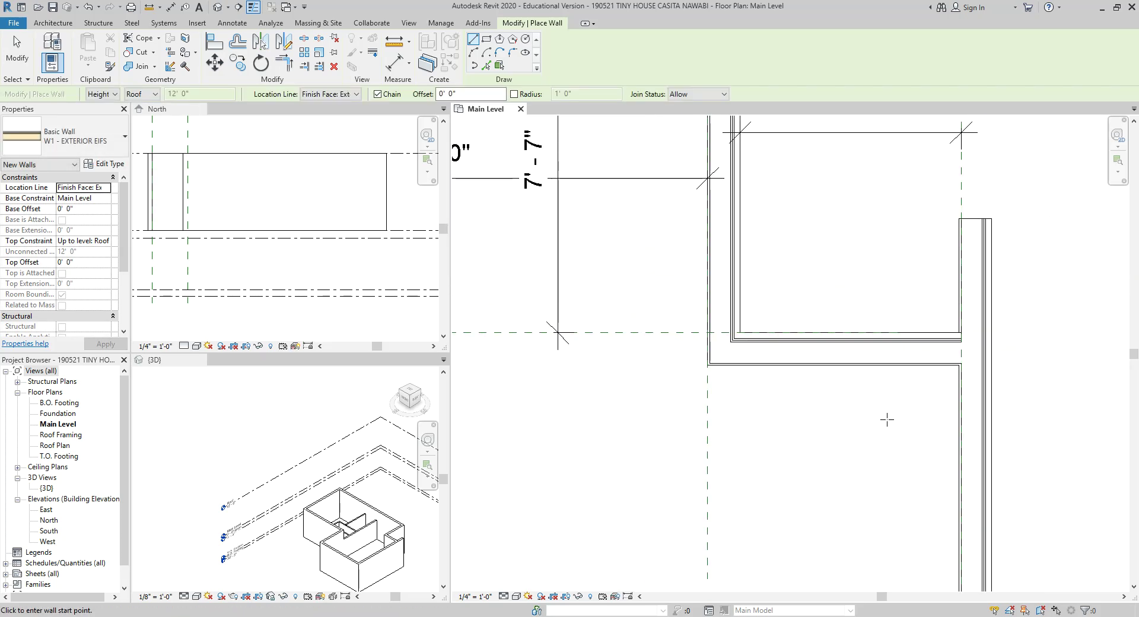
scroll(887, 419, down, 3)
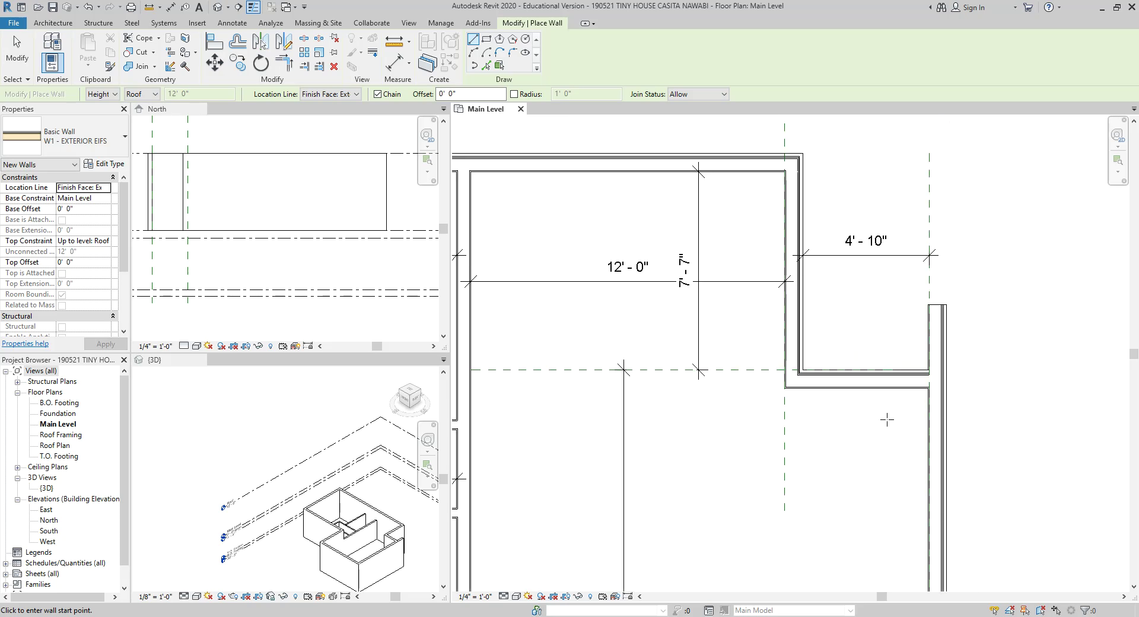
middle_drag(812, 426, 932, 348)
key(Escape)
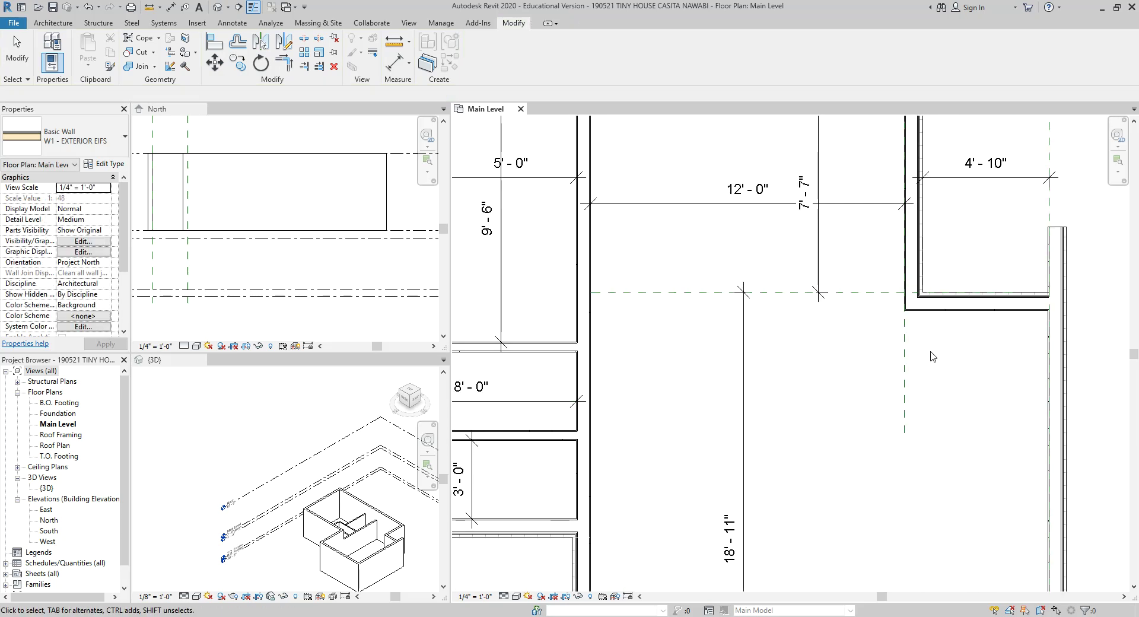
- Draw a 2'-6" W2 - INTERIOR stub wall down from the new exterior wall's inner corner along the vertical reference plane
click(590, 332)
key(w)
key(a)
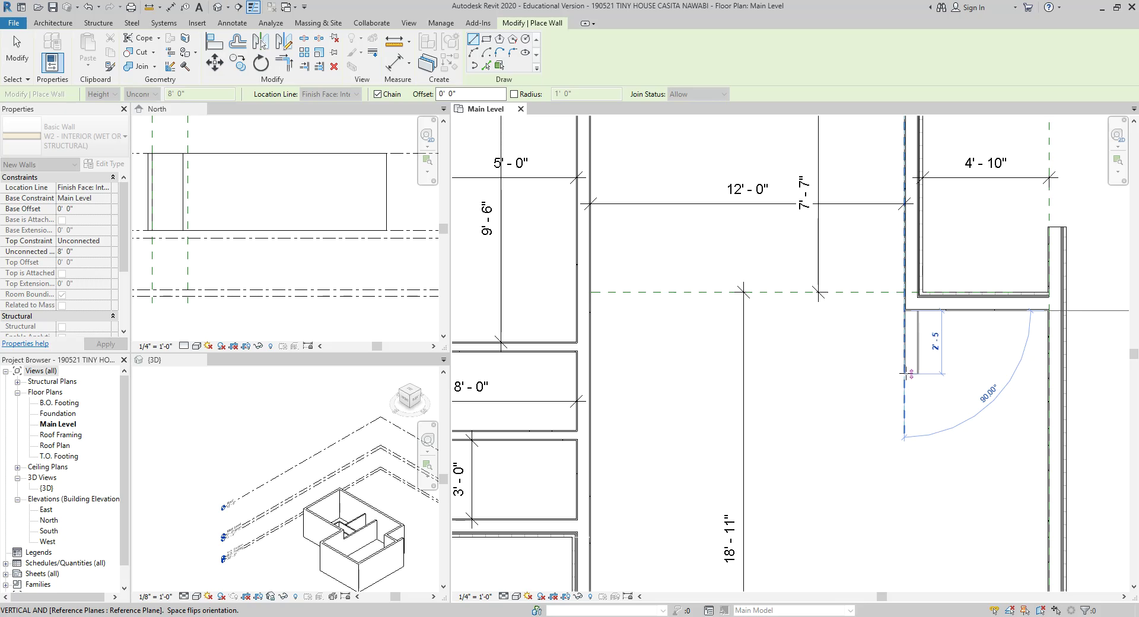
text(0 3)
key(Return)
key(Escape)
key(Escape)
scroll(946, 359, up, 2)
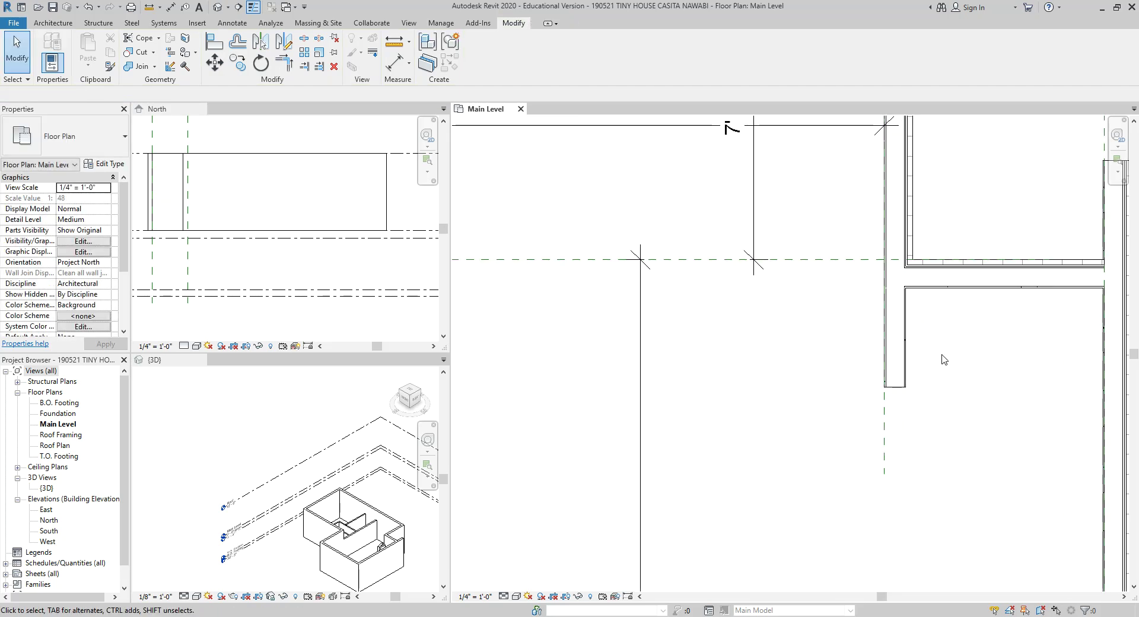
- Dimension the stub wall's length from the new exterior wall's inner face to its free end
scroll(932, 354, down, 1)
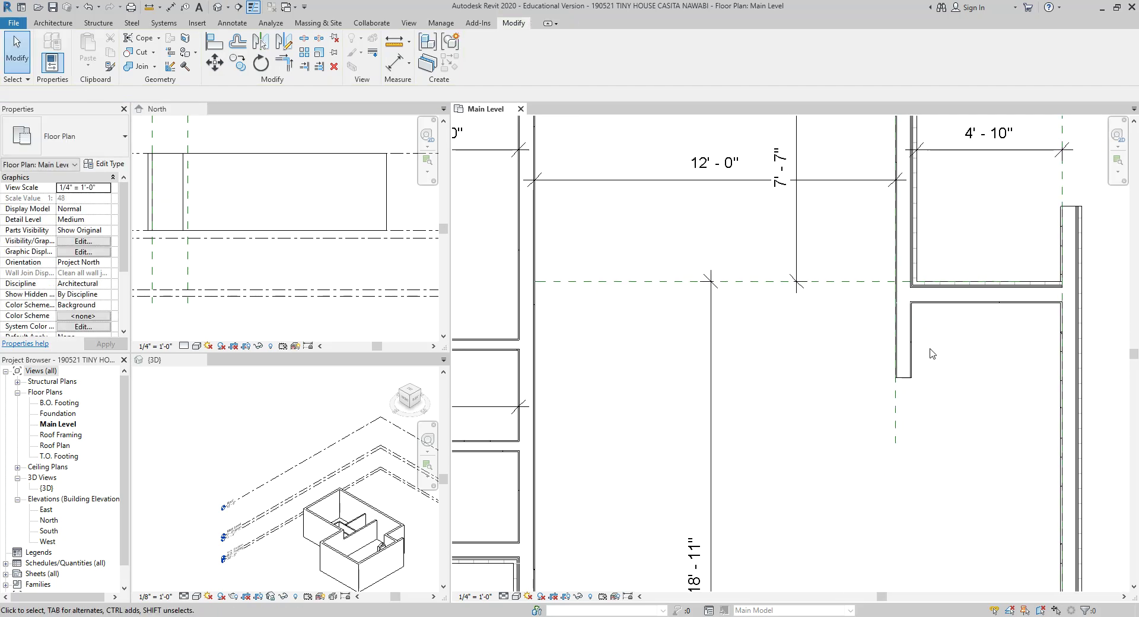
key(d)
key(i)
click(908, 382)
click(962, 380)
key(Escape)
key(Escape)
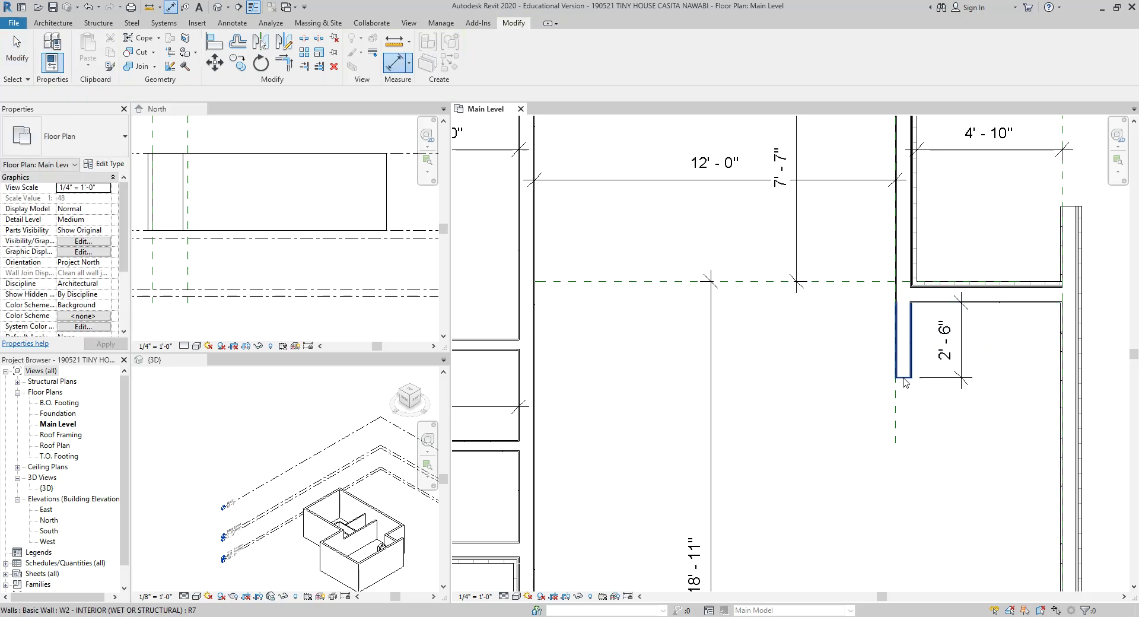
- Try shortening the stub wall by setting its own length to 2'-0"
click(904, 377)
click(937, 332)
text(2)
key(Return)
key(Escape)
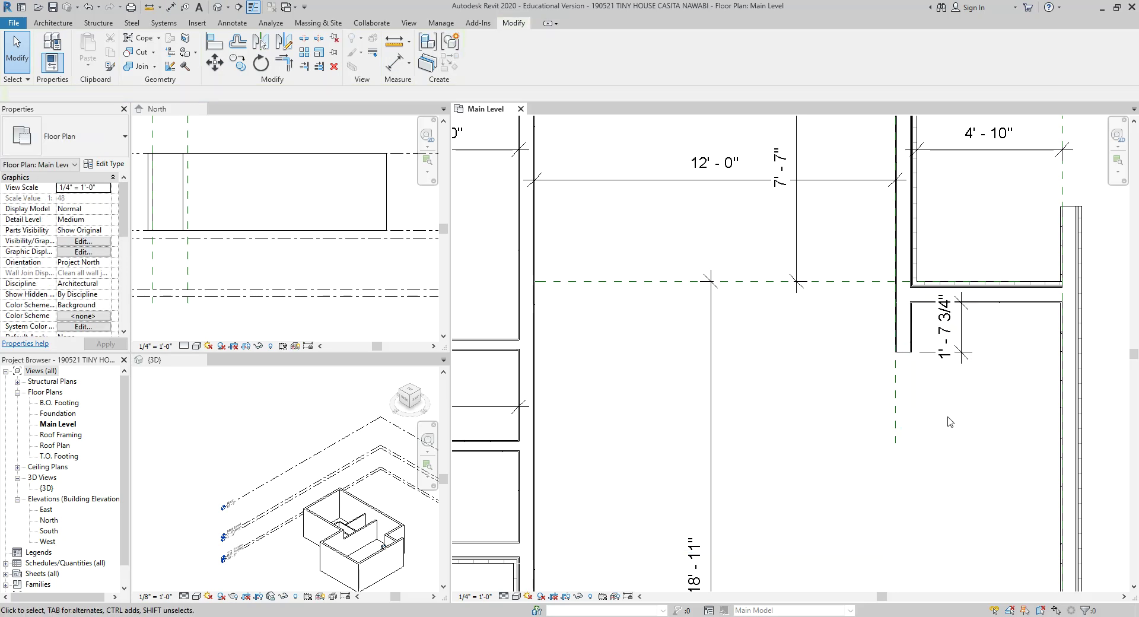
- Set the stub wall's placed dimension from the exterior wall's inner face to 2'-0"
click(902, 354)
click(948, 323)
text(2)
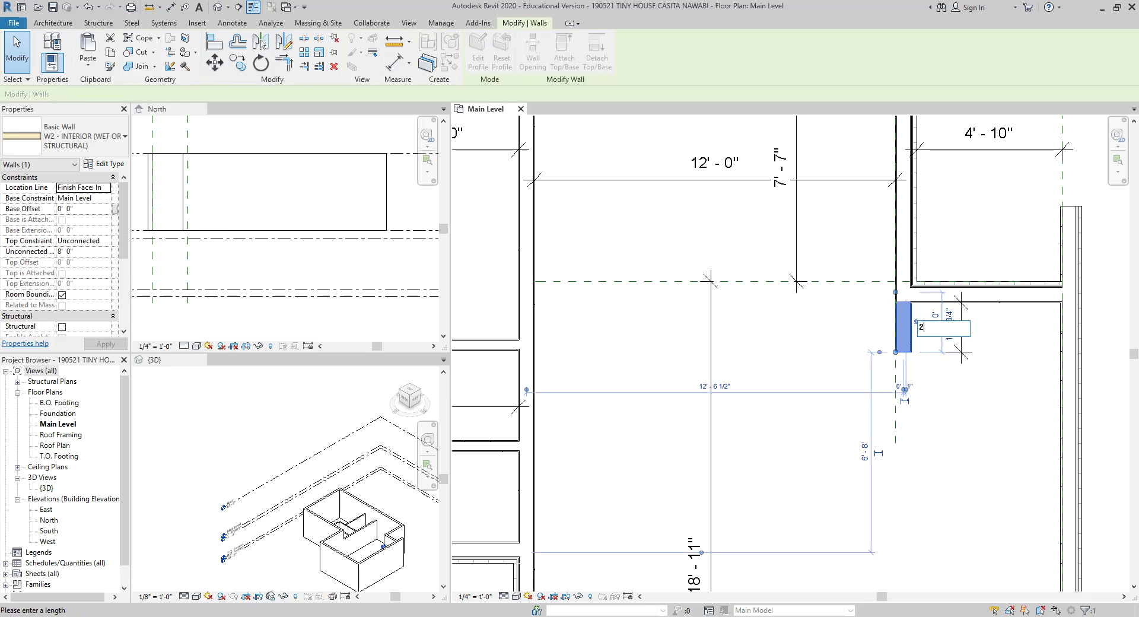
key(Return)
key(Escape)
- Replace the 2'-9 3/4" dimension above the hall with one between the left faces of the hall's and upper room's left walls
scroll(943, 439, down, 3)
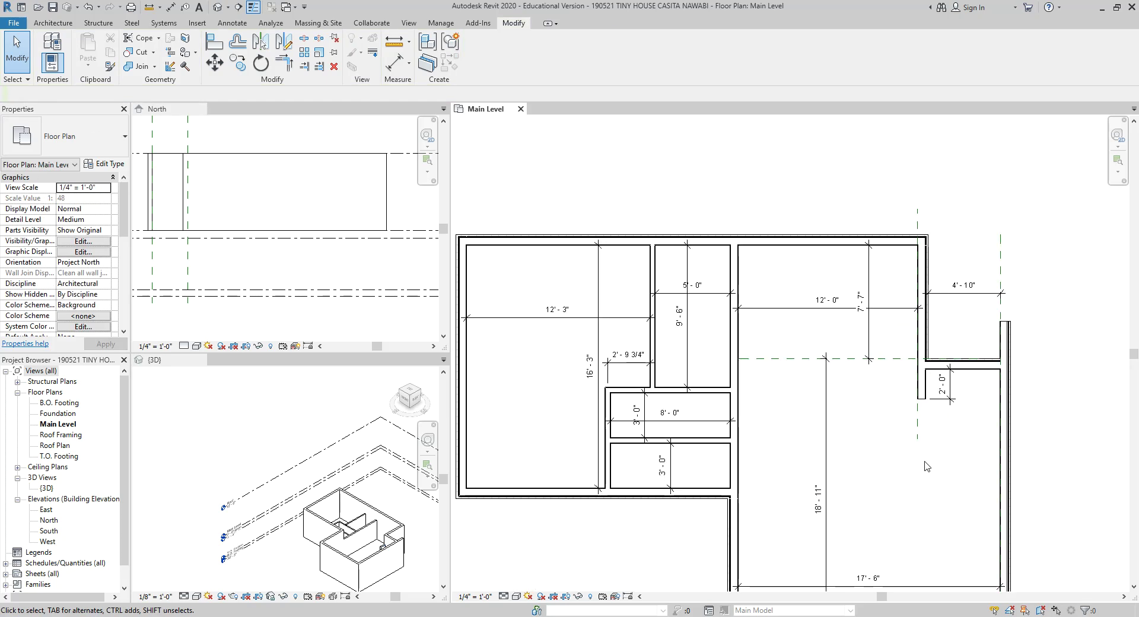
middle_drag(906, 425, 1023, 333)
scroll(979, 333, down, 2)
scroll(979, 333, up, 2)
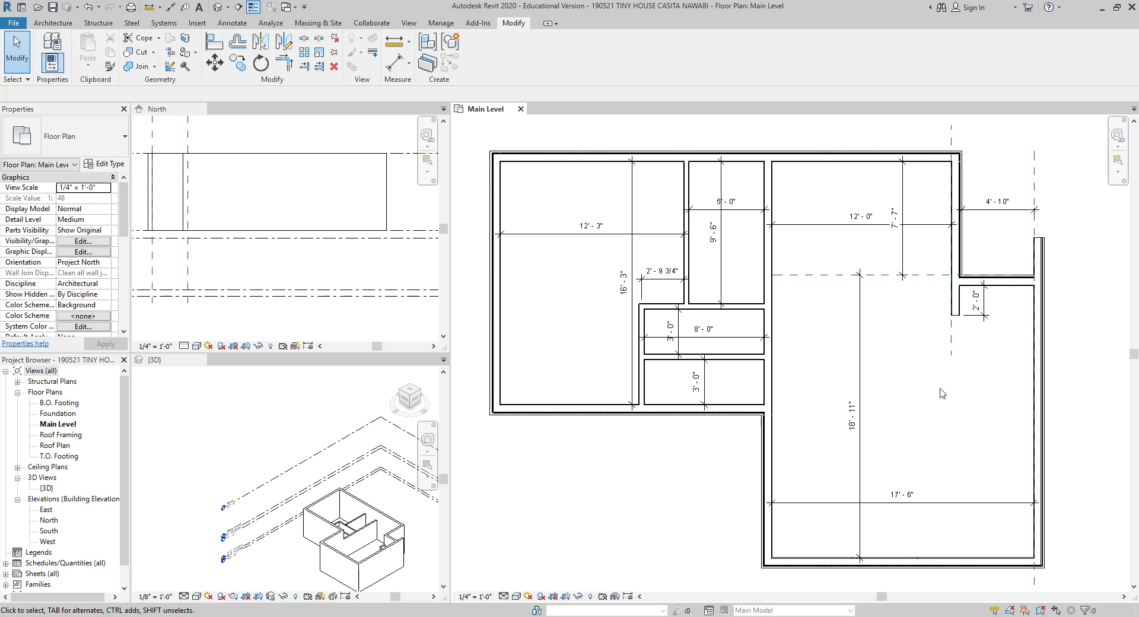
click(667, 280)
key(Escape)
scroll(669, 283, up, 2)
key(d)
key(i)
click(627, 330)
click(693, 313)
click(523, 292)
scroll(528, 344, down, 2)
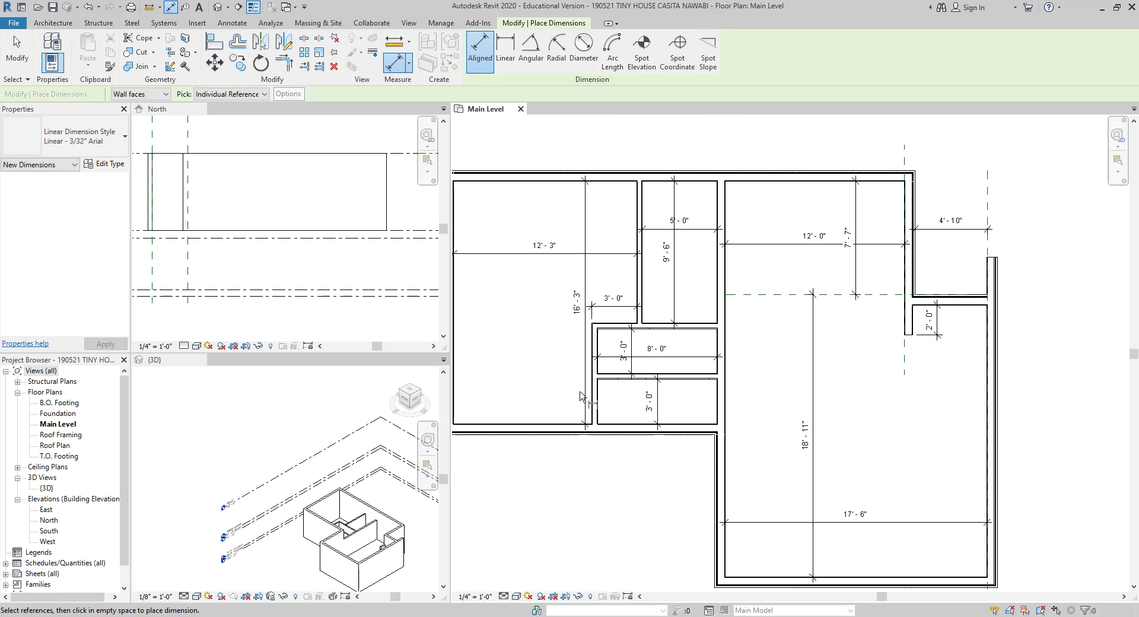
scroll(874, 370, down, 1)
key(Escape)
- Trim the greatroom's right exterior wall and the new horizontal exterior wall to form a corner
scroll(875, 389, up, 1)
middle_drag(882, 390, 919, 345)
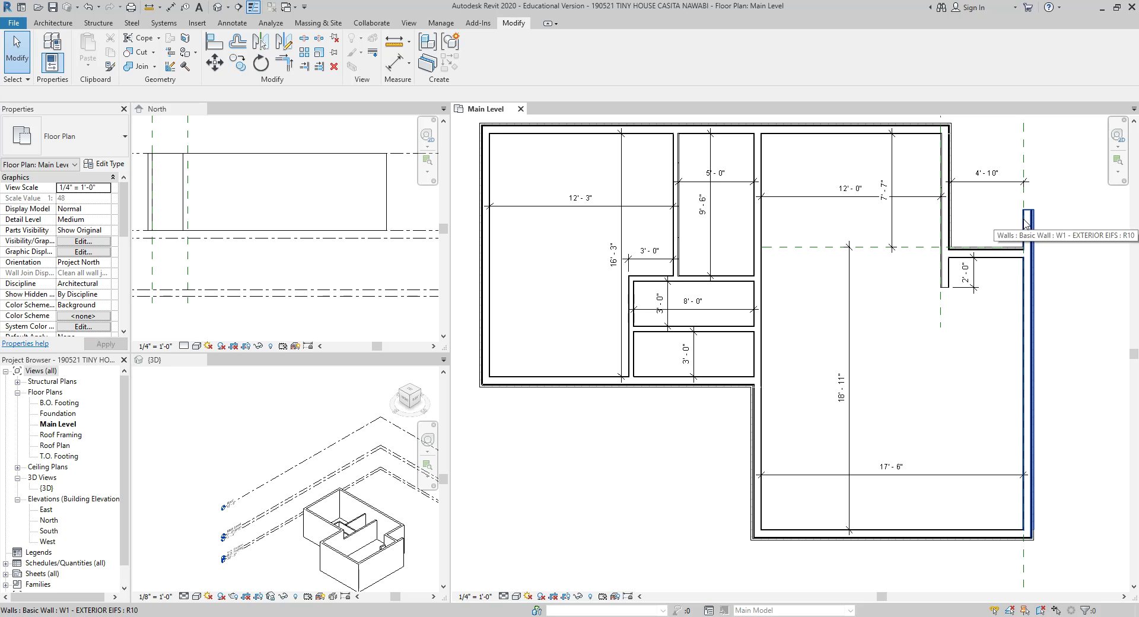
key(t)
key(r)
scroll(1037, 297, up, 1)
click(1012, 297)
click(955, 226)
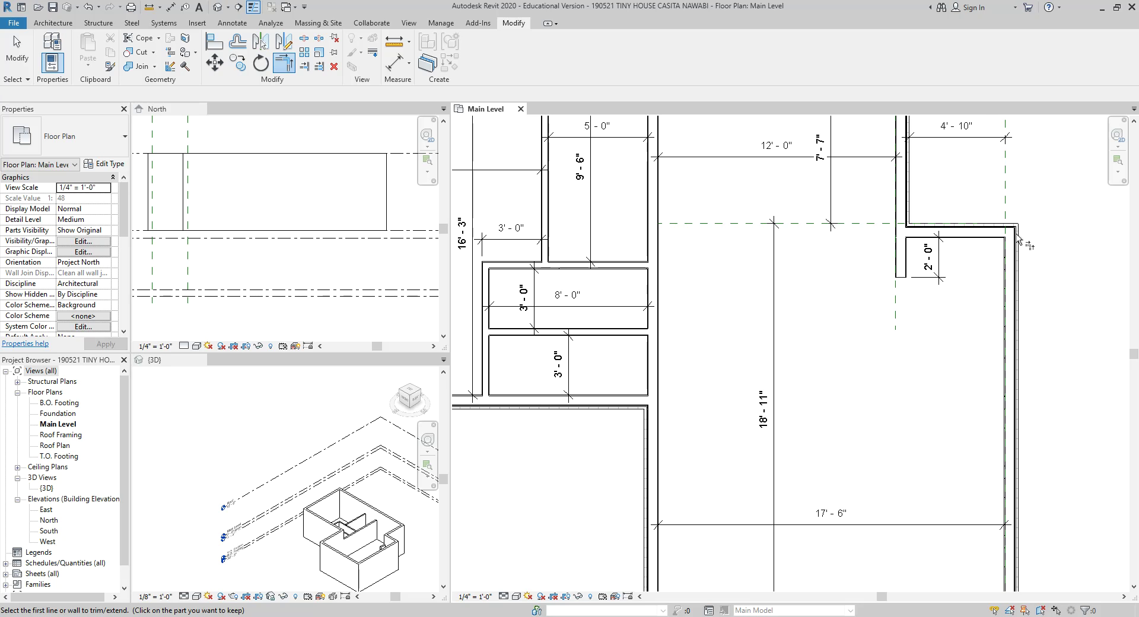
key(Escape)
- Draw a vertical reference plane outside the building, parallel to the greatroom's right exterior wall
middle_drag(1119, 263, 924, 260)
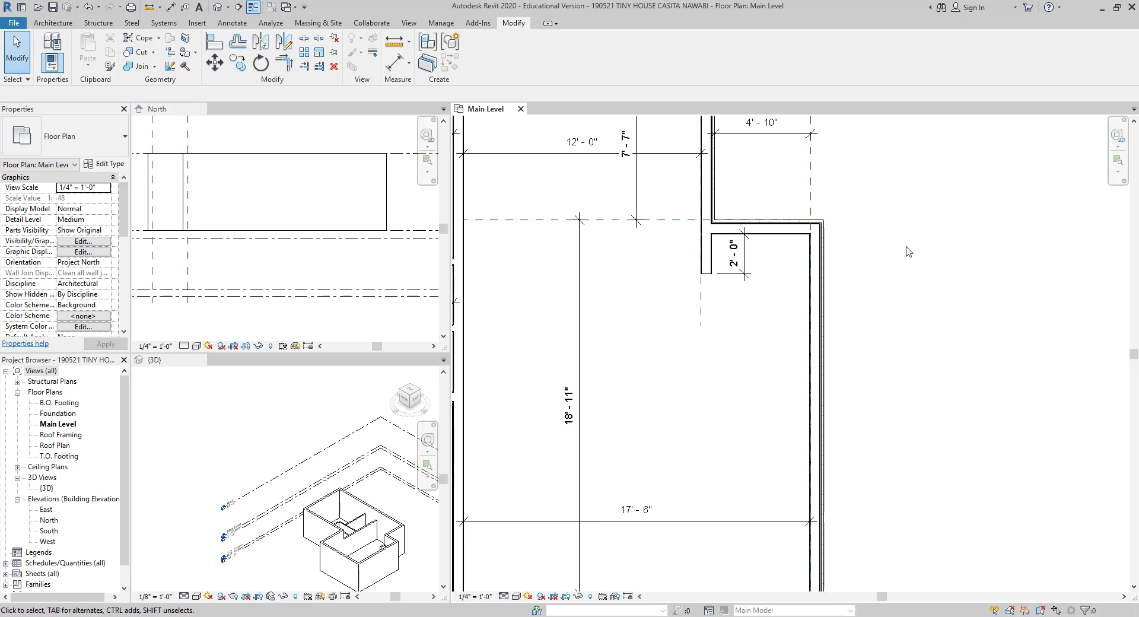
key(r)
key(p)
click(895, 213)
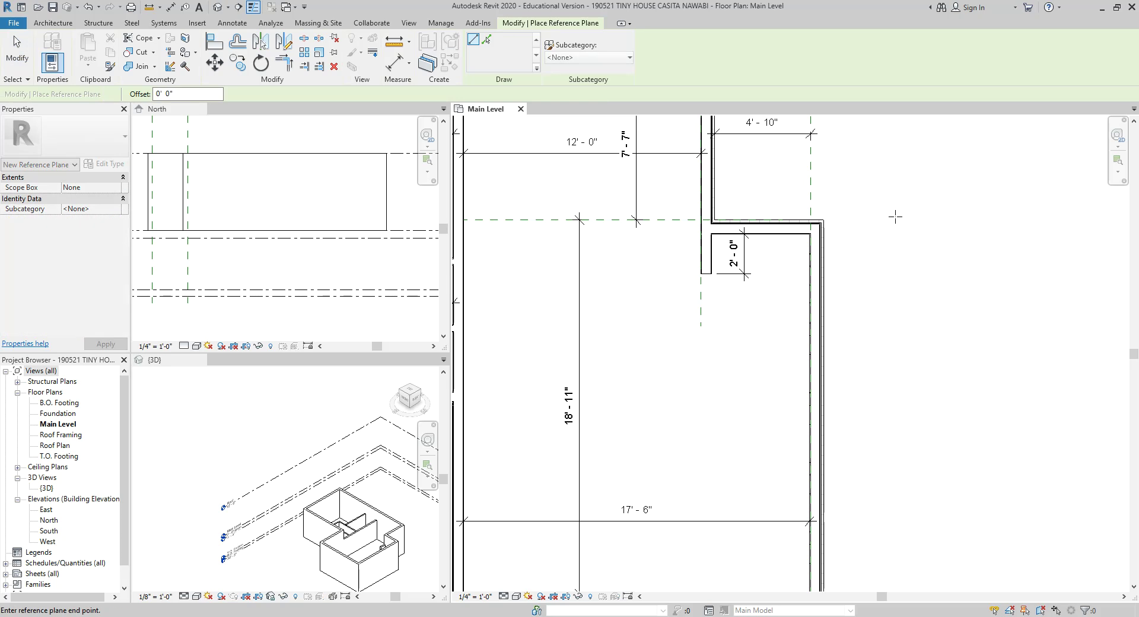
scroll(896, 485, down, 2)
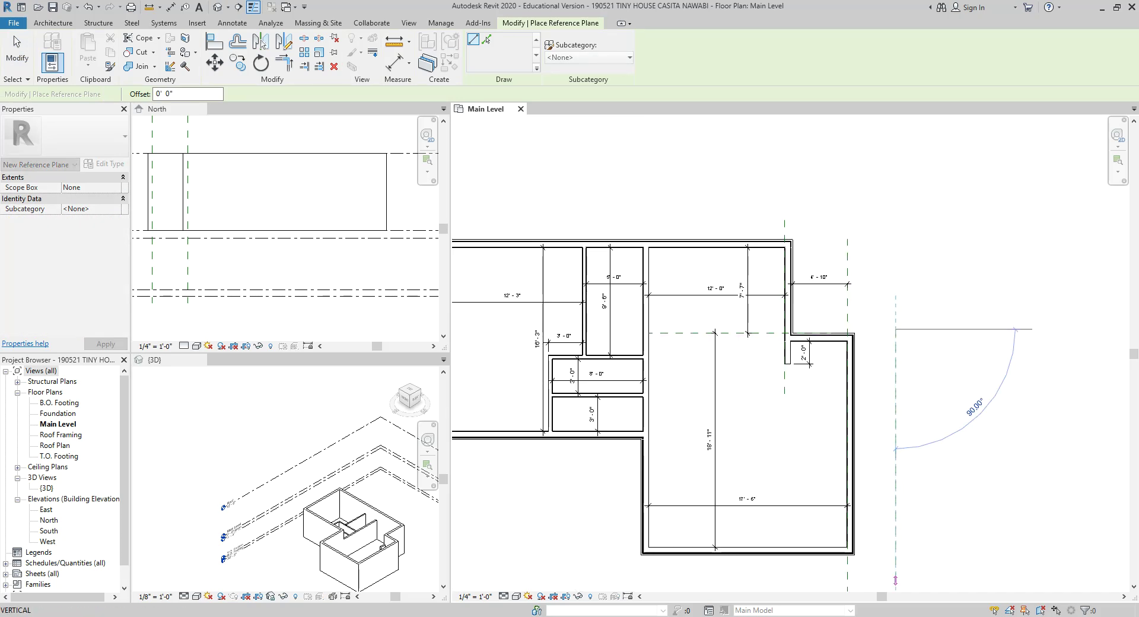
click(896, 576)
key(Escape)
- Dimension the distance between the greatroom's right exterior wall's outer face and the new vertical reference plane
scroll(887, 417, up, 2)
key(d)
key(i)
click(839, 409)
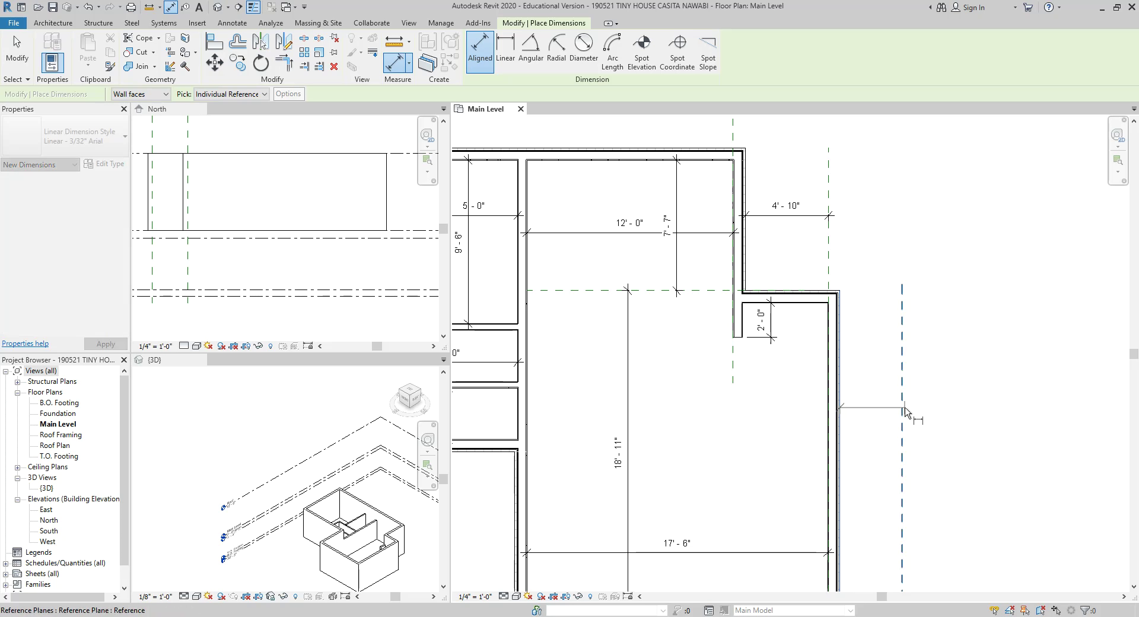
click(903, 408)
click(954, 400)
scroll(872, 301, up, 2)
key(Escape)
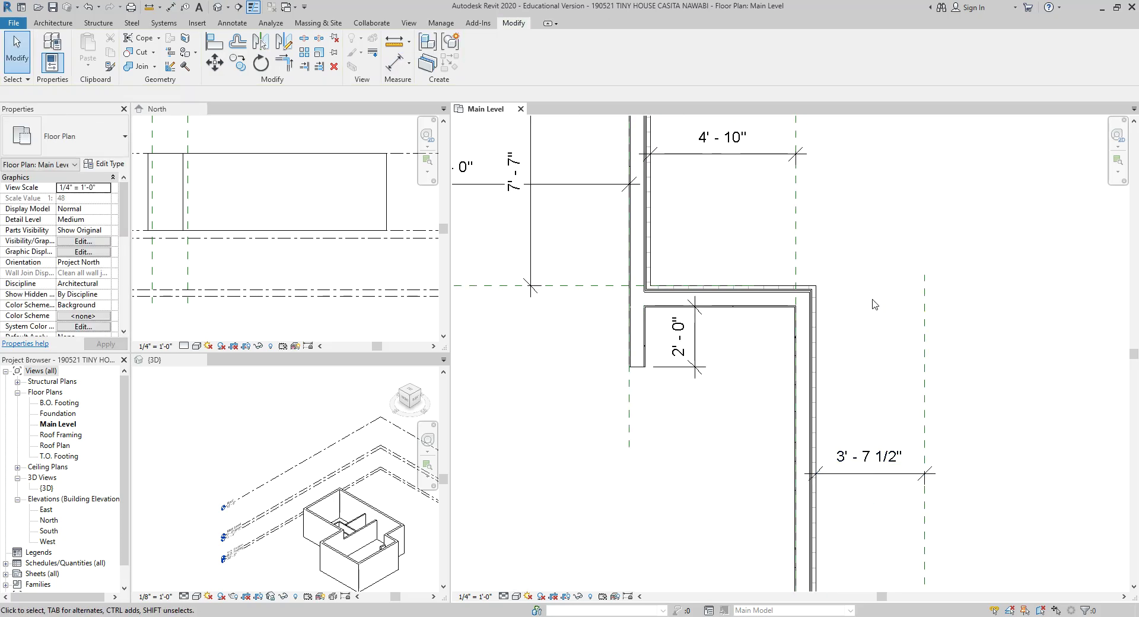
click(775, 293)
key(Escape)
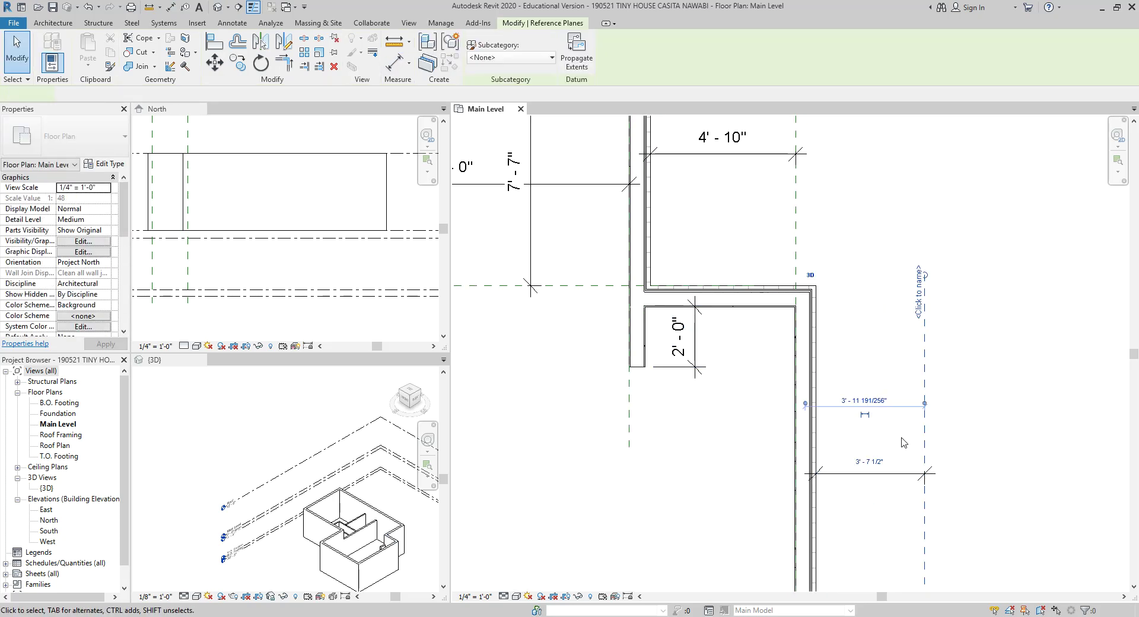
- Set the distance between the greatroom's right exterior wall and the outside vertical reference plane to 3'-0"
click(879, 457)
key(Escape)
key(Tab)
click(877, 458)
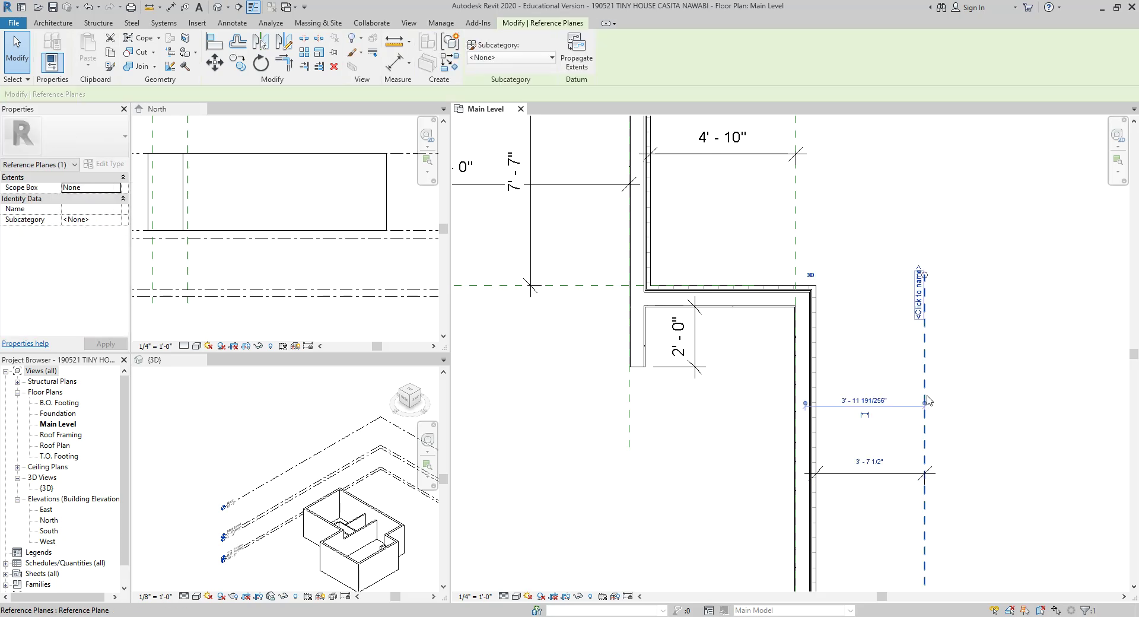
click(876, 460)
text(3)
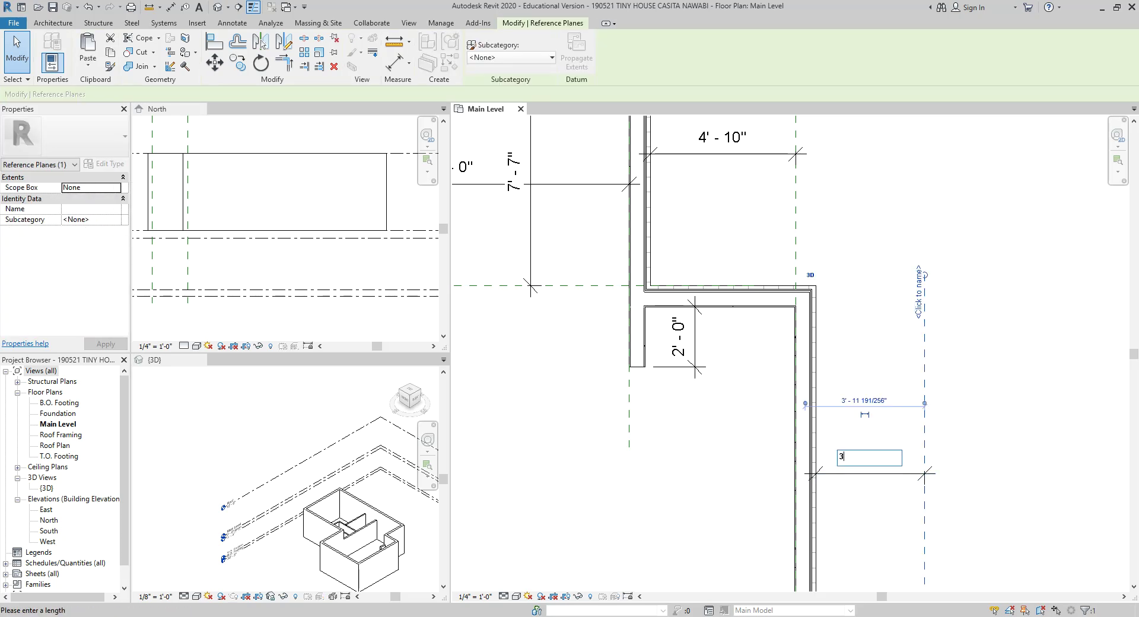
key(Return)
key(Escape)
- Extend the upper horizontal exterior wall past the greatroom's right wall to the outside vertical reference plane
click(785, 296)
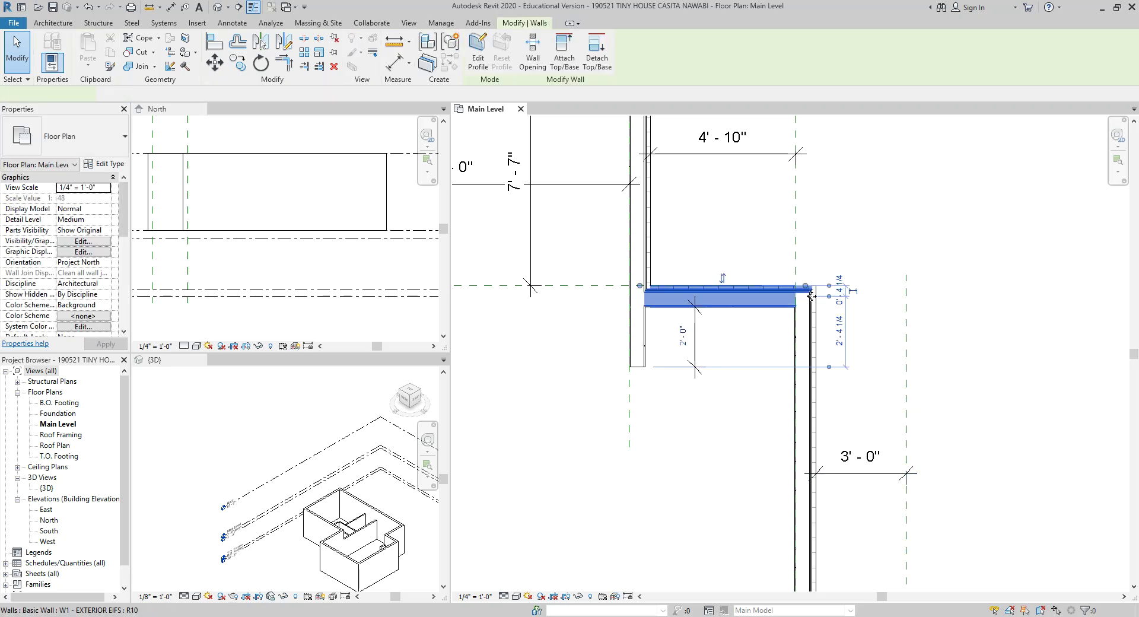
drag(809, 289, 906, 286)
click(945, 246)
scroll(946, 245, down, 3)
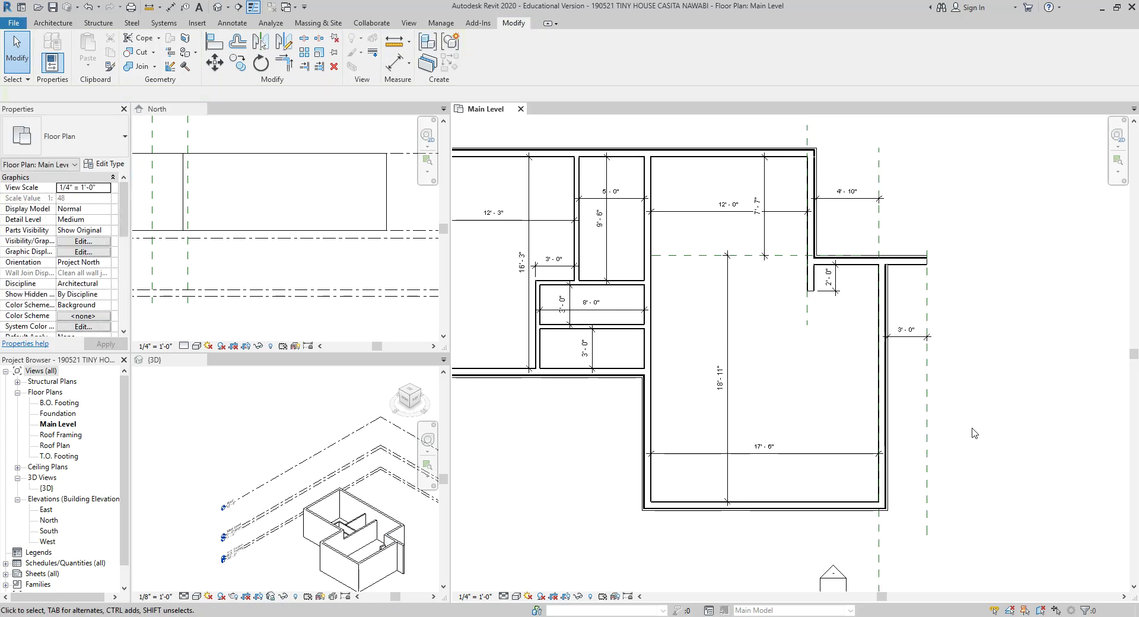
- Extend the greatroom's bottom exterior wall past its right wall to the outside vertical reference plane
scroll(900, 432, up, 3)
click(795, 360)
drag(798, 366, 839, 356)
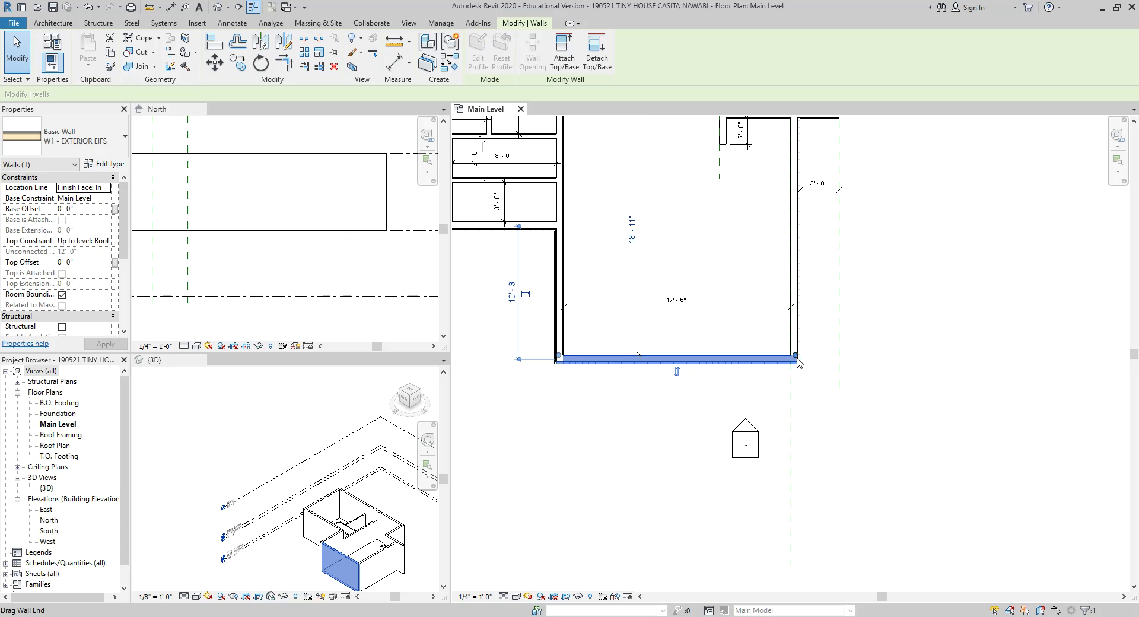
click(902, 349)
scroll(898, 287, down, 2)
middle_drag(900, 291, 907, 402)
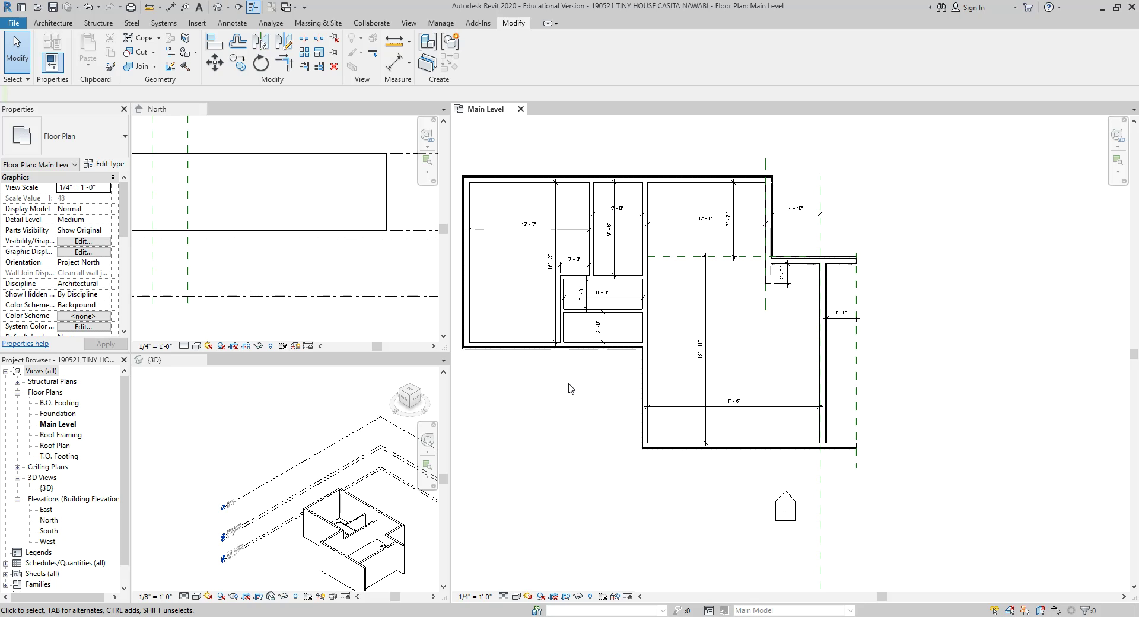
- Close the North elevation and {3D} views so that only the Main Level plan stays open
middle_drag(536, 347, 566, 380)
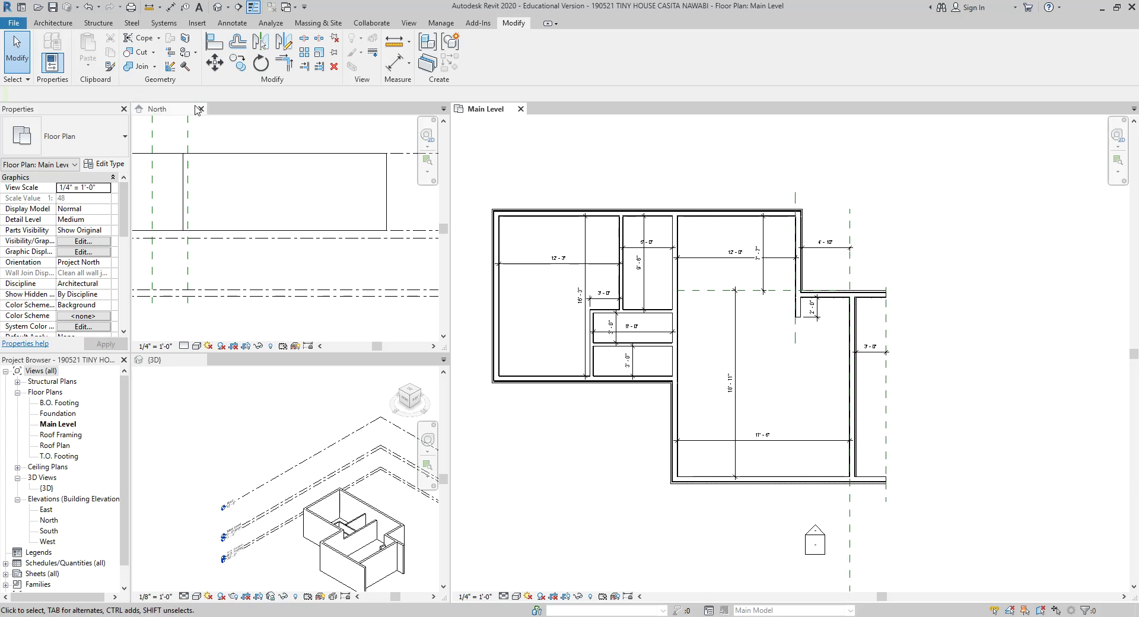
click(201, 109)
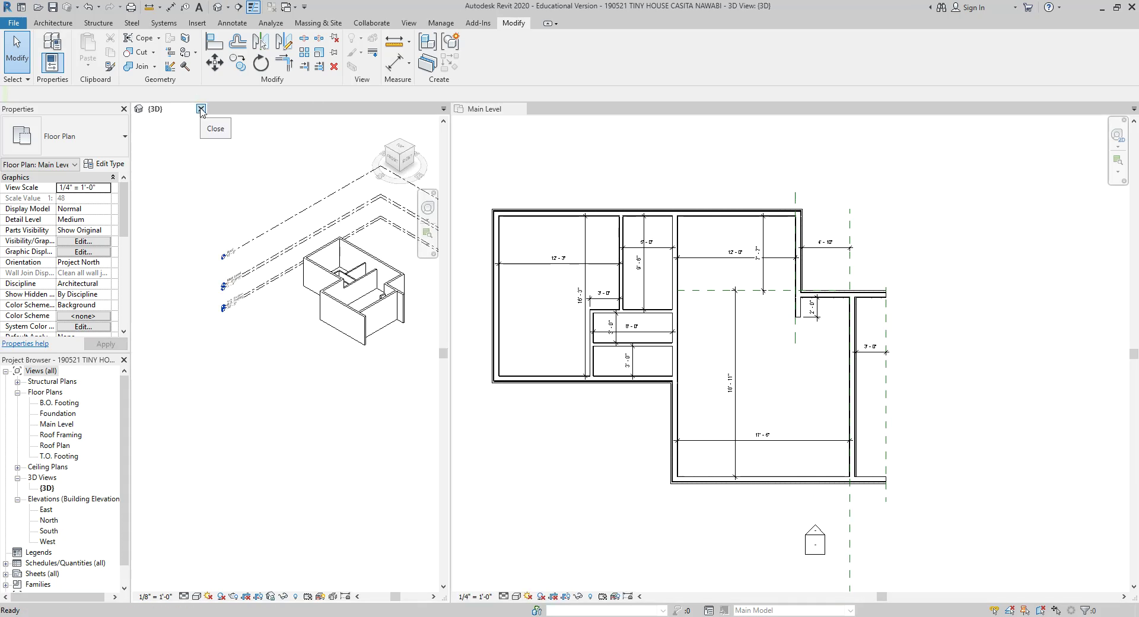
click(201, 109)
- Dimension the short stub wall's length from the horizontal exterior wall's inner face to the stub's free end
scroll(491, 312, up, 3)
scroll(620, 315, down, 1)
middle_drag(621, 315, 657, 317)
scroll(758, 300, up, 5)
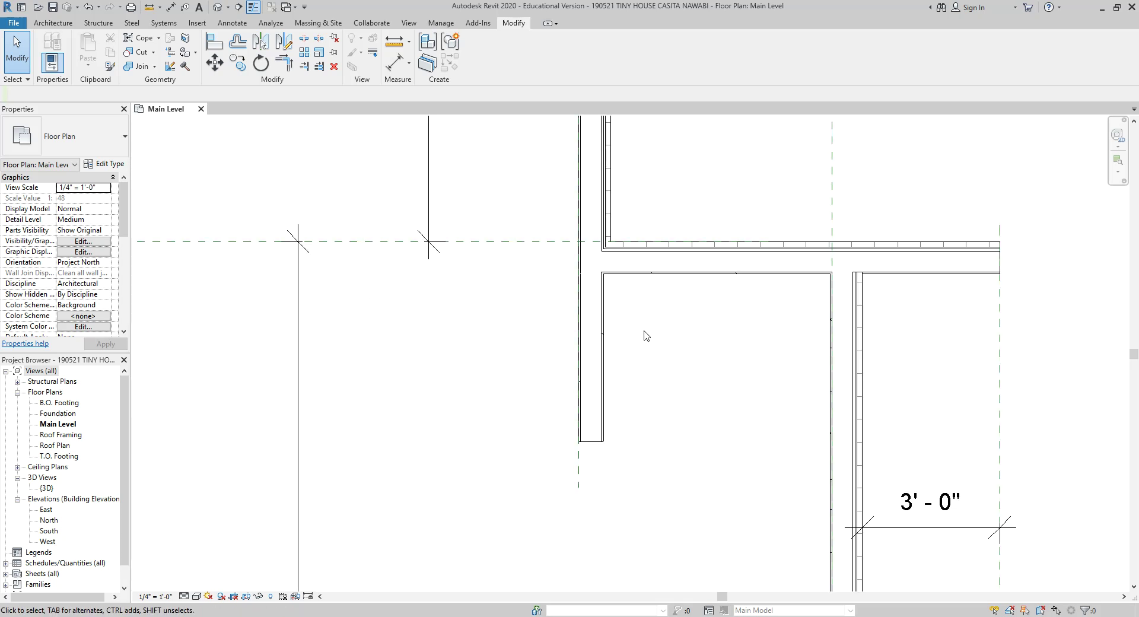
key(d)
key(i)
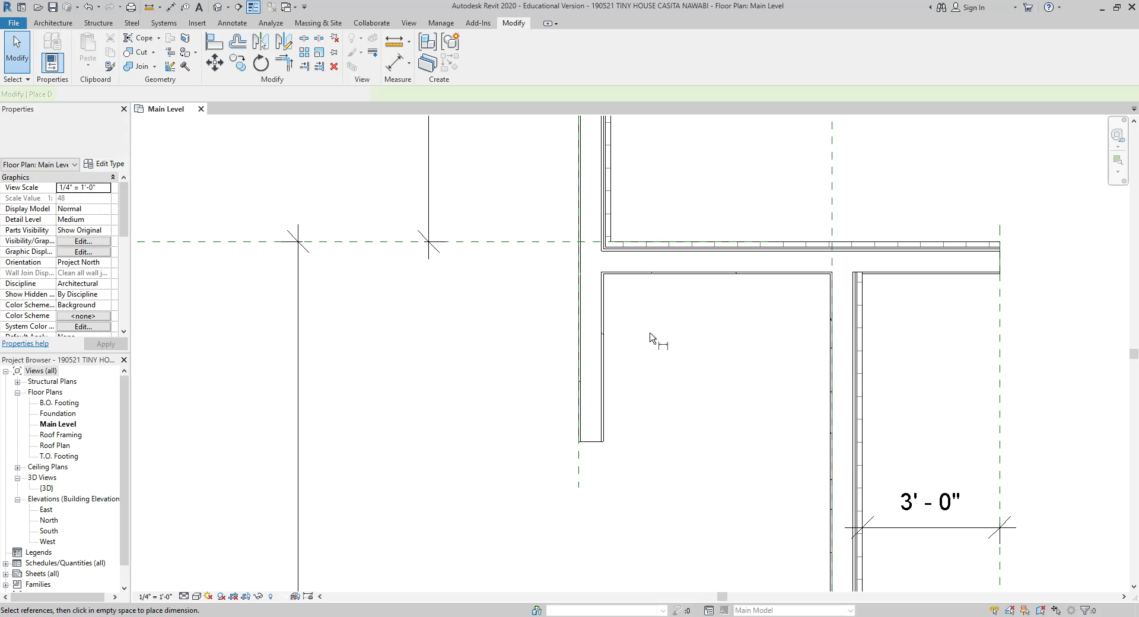
click(651, 284)
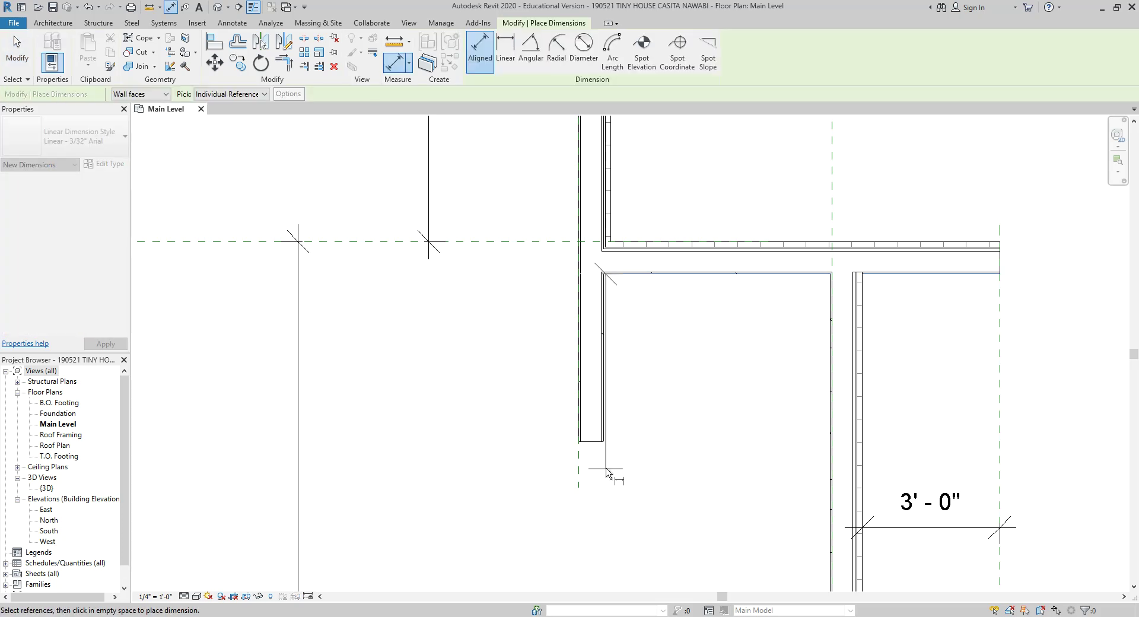
click(592, 441)
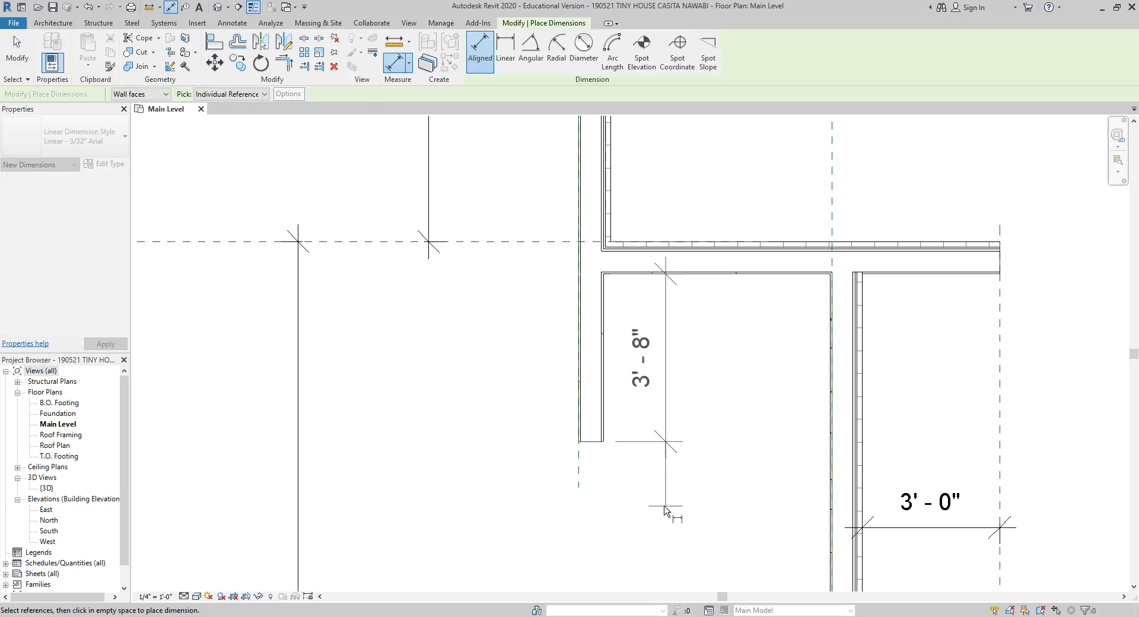
click(660, 508)
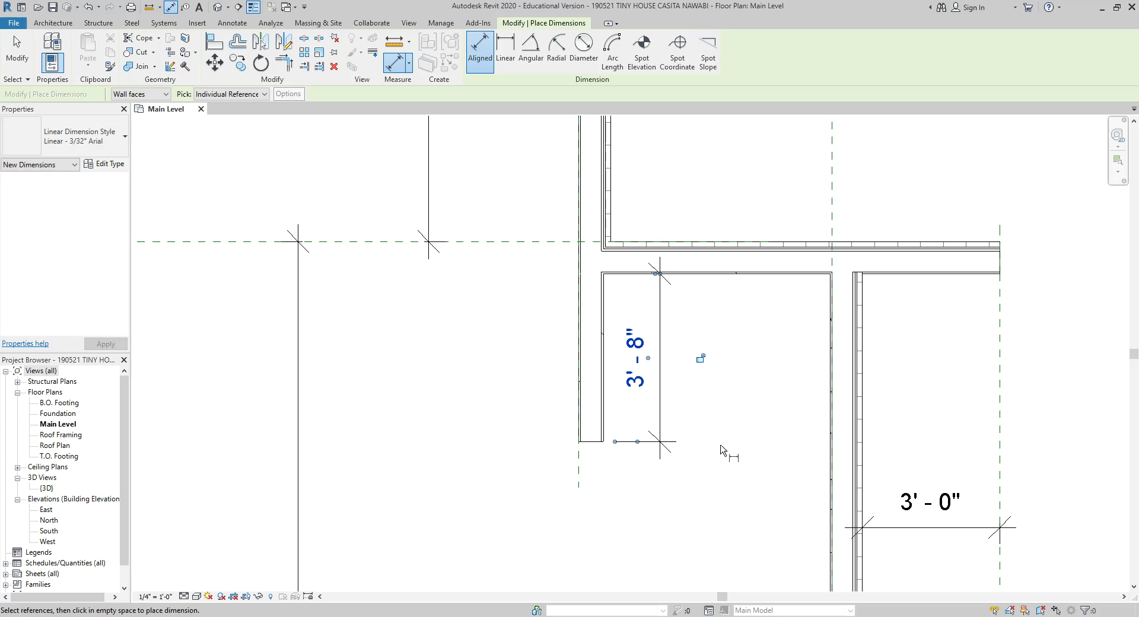
key(Escape)
key(Escape)
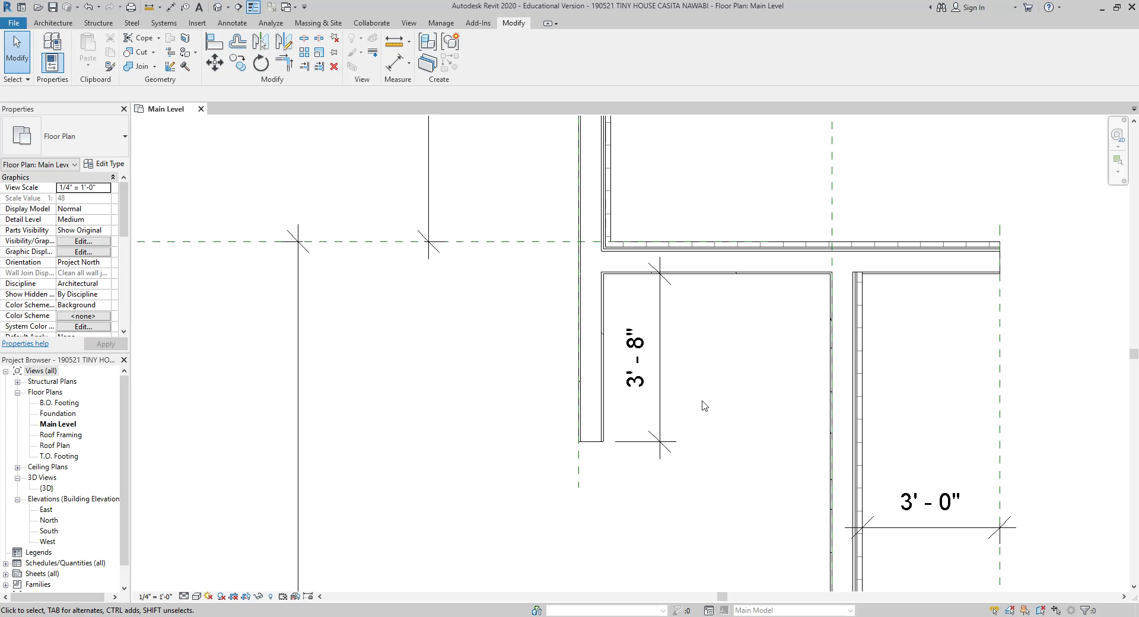
- Set the short stub wall's length to 2'-0"
scroll(612, 477, up, 1)
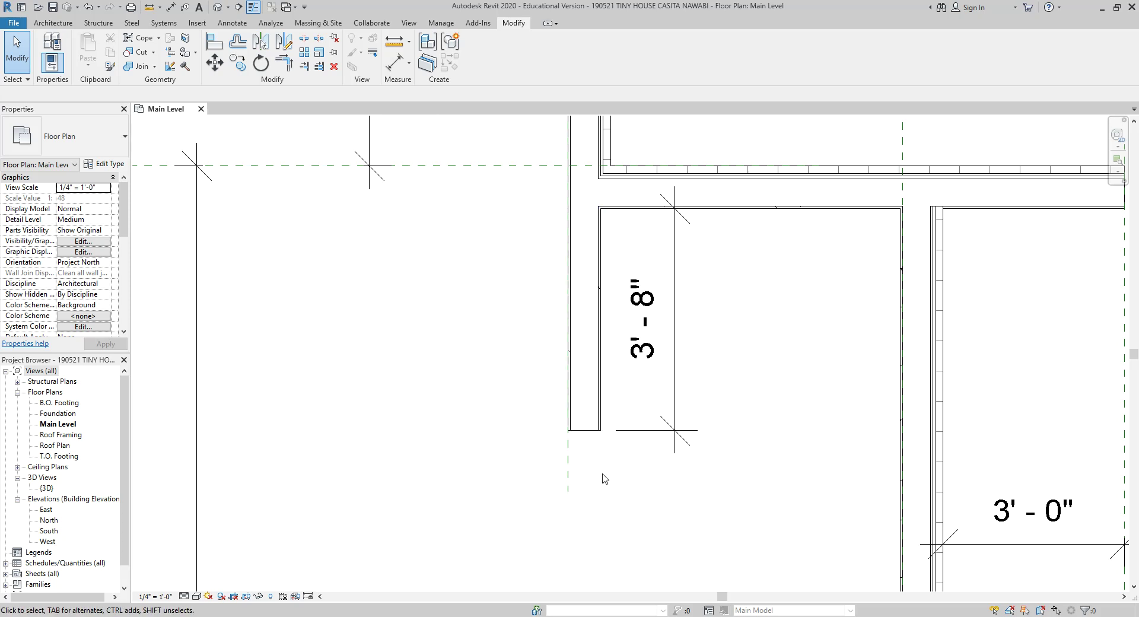
click(589, 438)
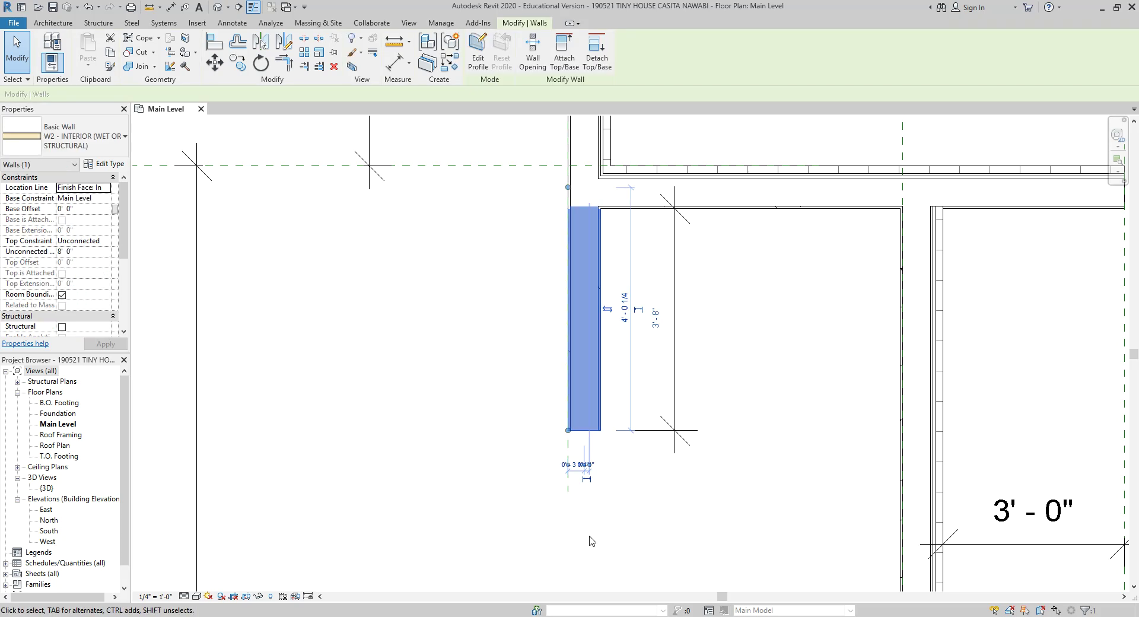
scroll(739, 372, up, 2)
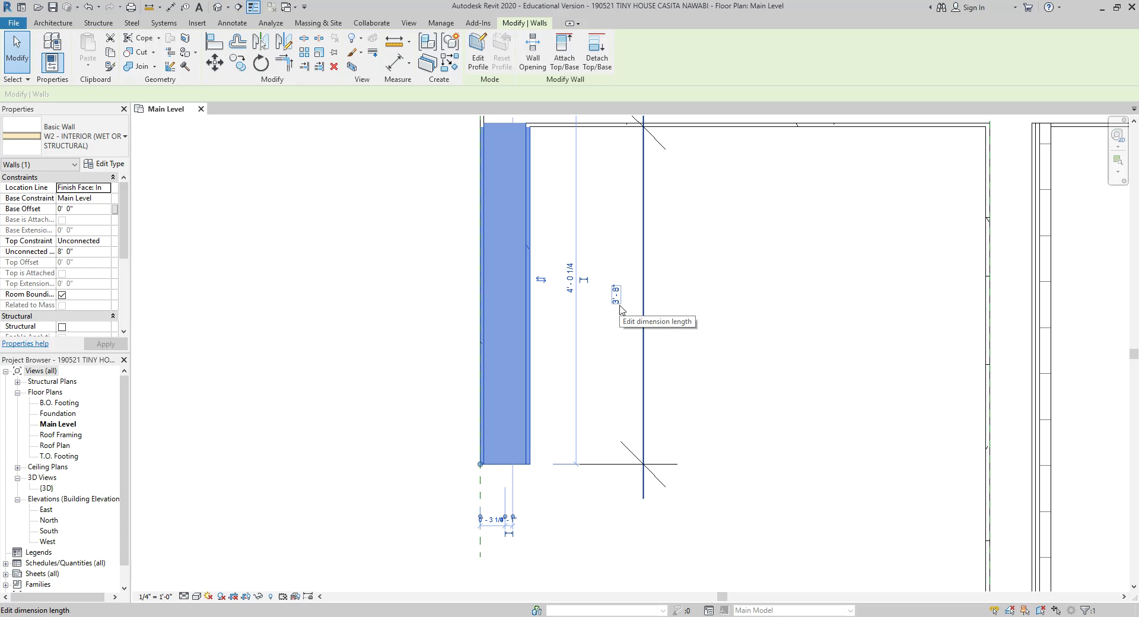
click(618, 303)
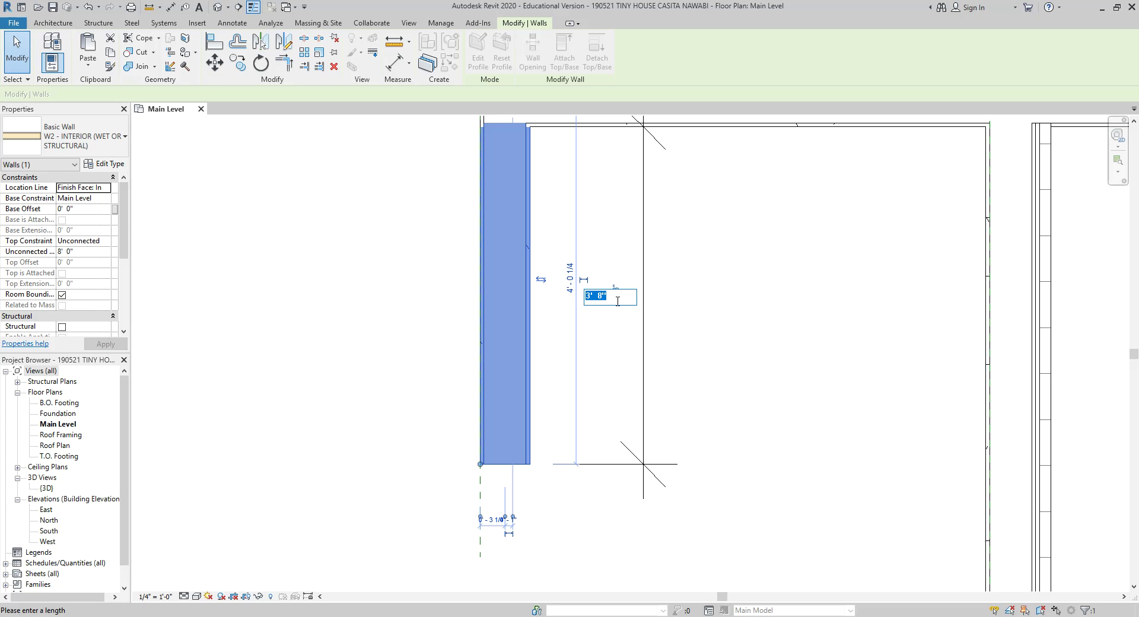
text(2)
key(Return)
click(729, 410)
scroll(712, 447, down, 2)
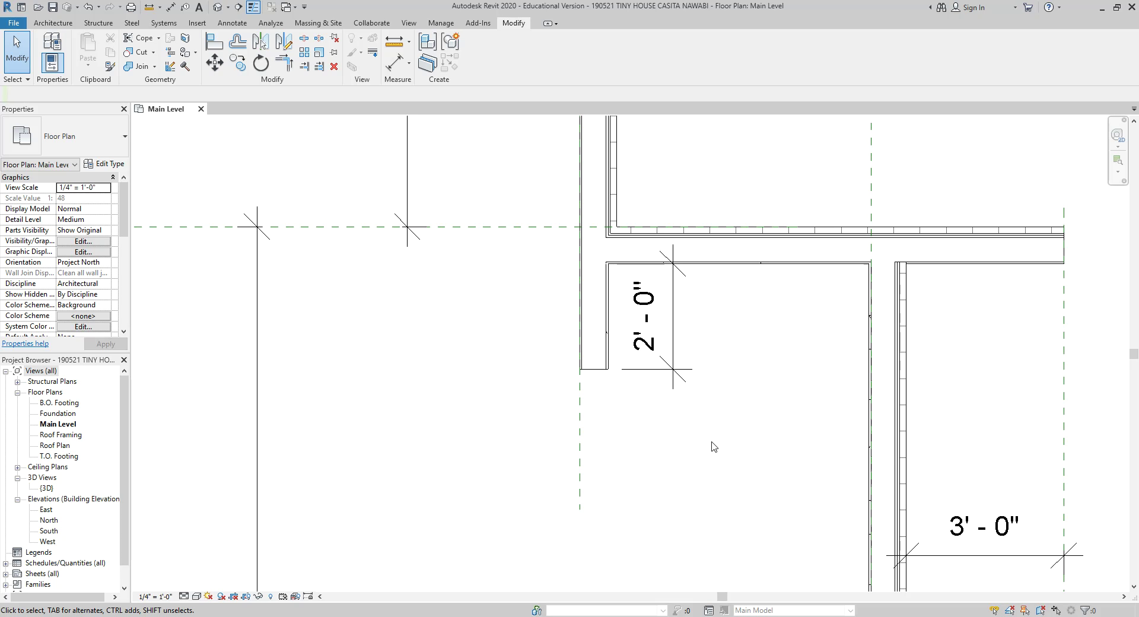
- Delete the 2'-0" dimension beside the short stub wall
click(675, 336)
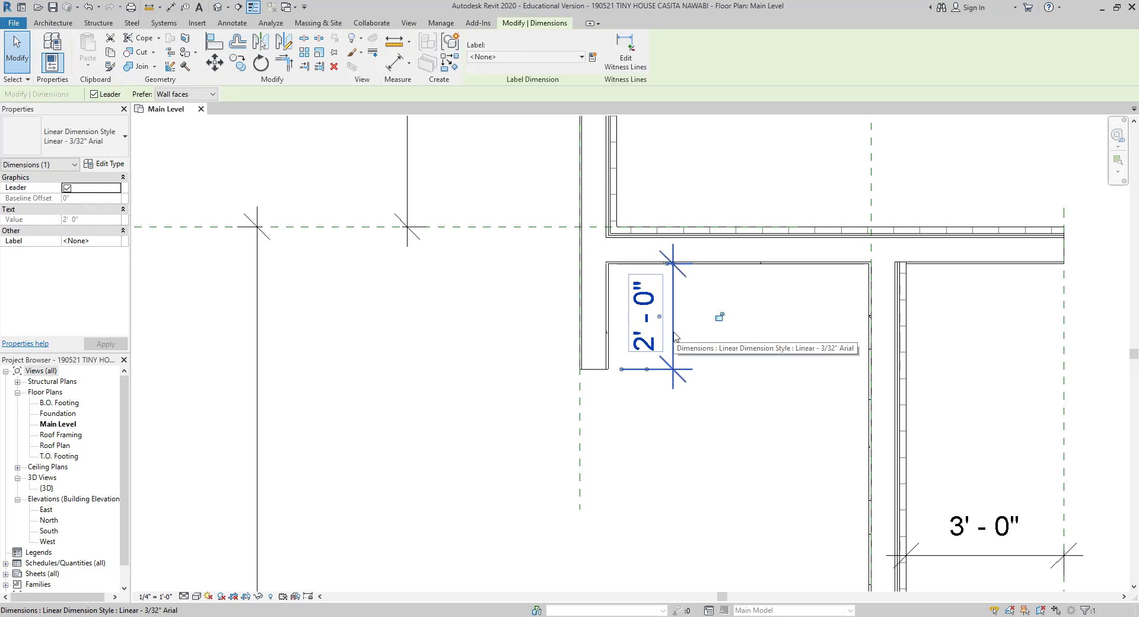
key(Escape)
click(610, 334)
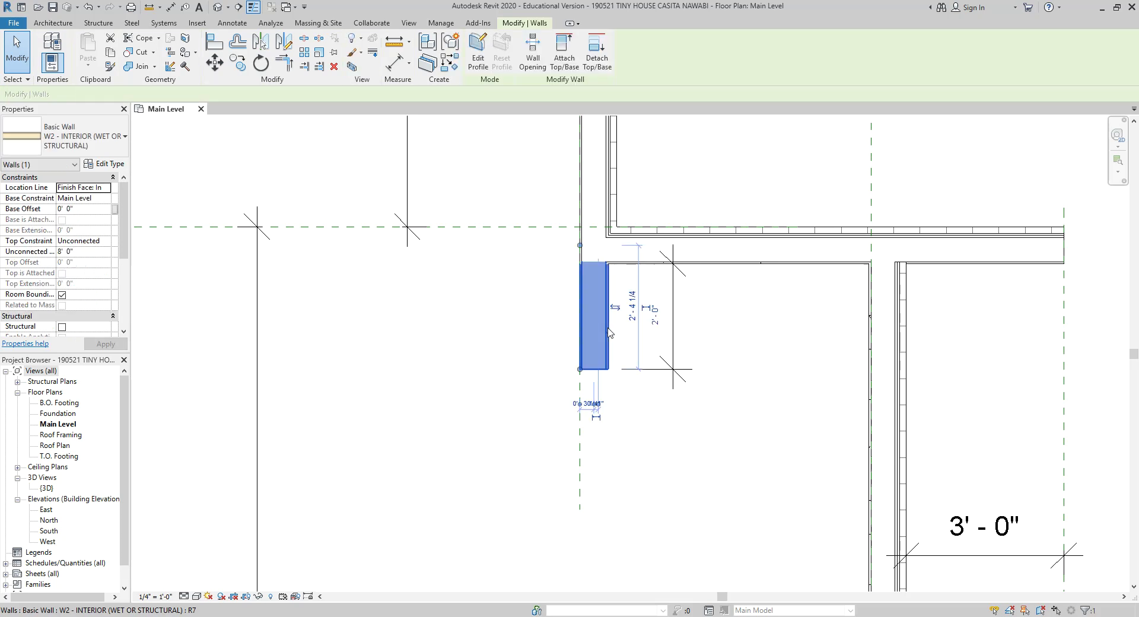
click(748, 356)
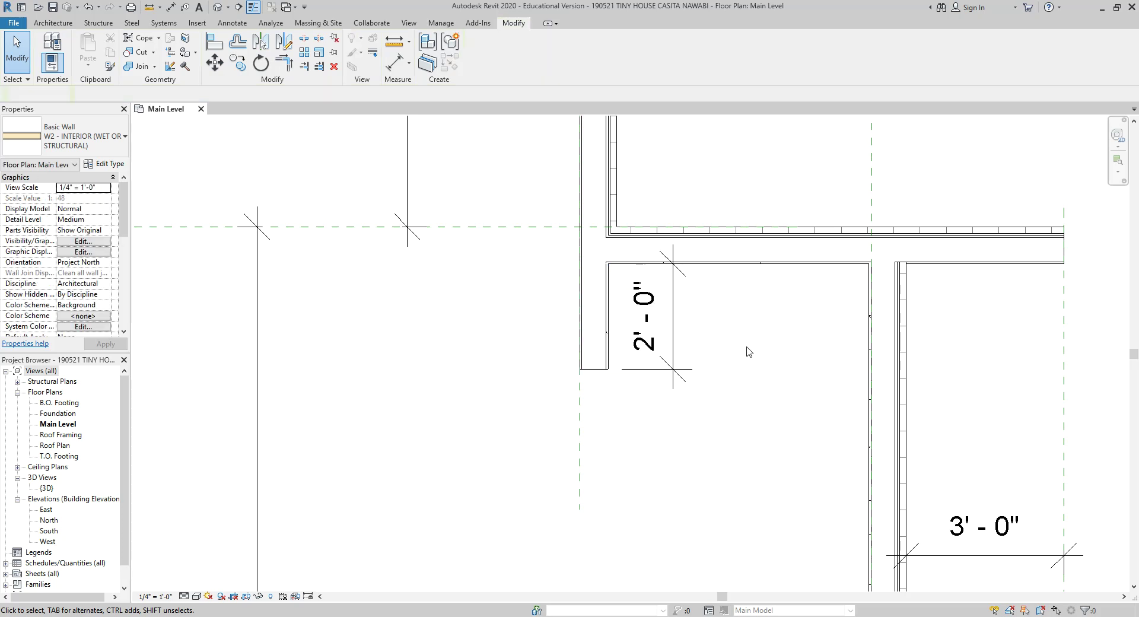
click(678, 299)
key(Delete)
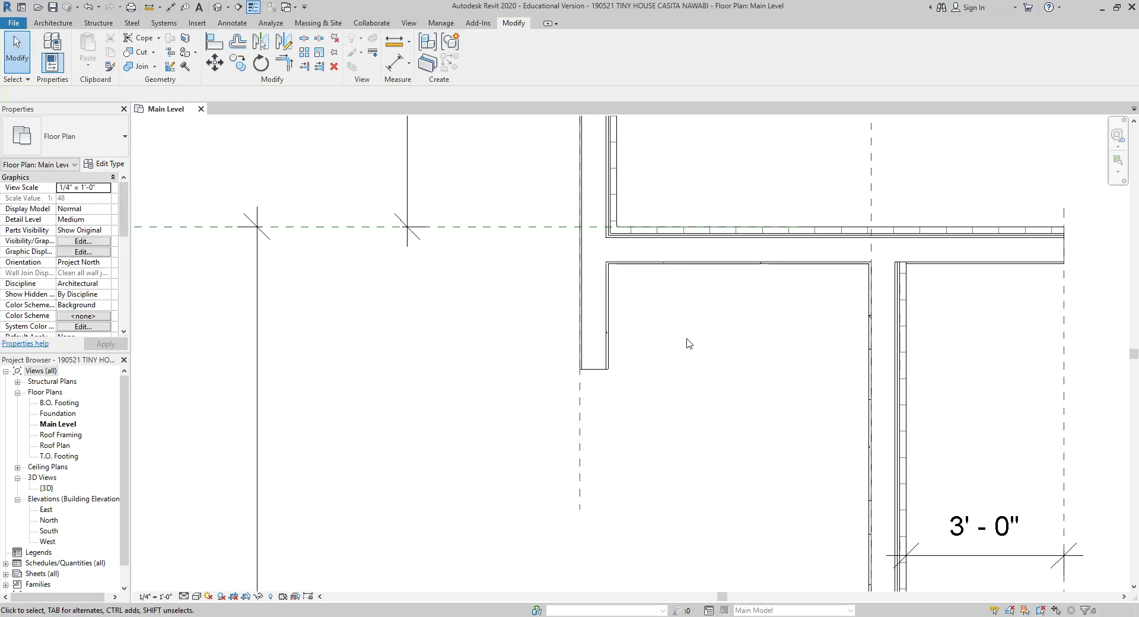
click(609, 336)
click(686, 379)
scroll(688, 368, down, 1)
scroll(688, 359, down, 2)
scroll(691, 356, down, 1)
scroll(696, 348, down, 1)
middle_drag(697, 378, 659, 347)
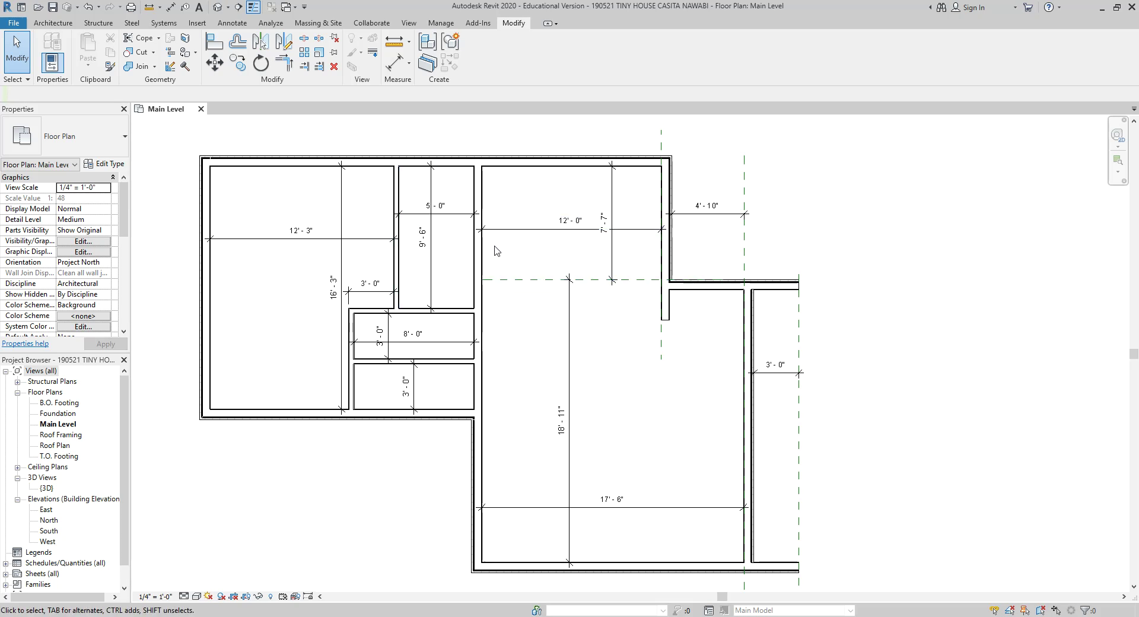
- Try the W1 - EXTERIOR EIFS type on the interior wall between the small rooms and the greatroom
scroll(482, 249, up, 3)
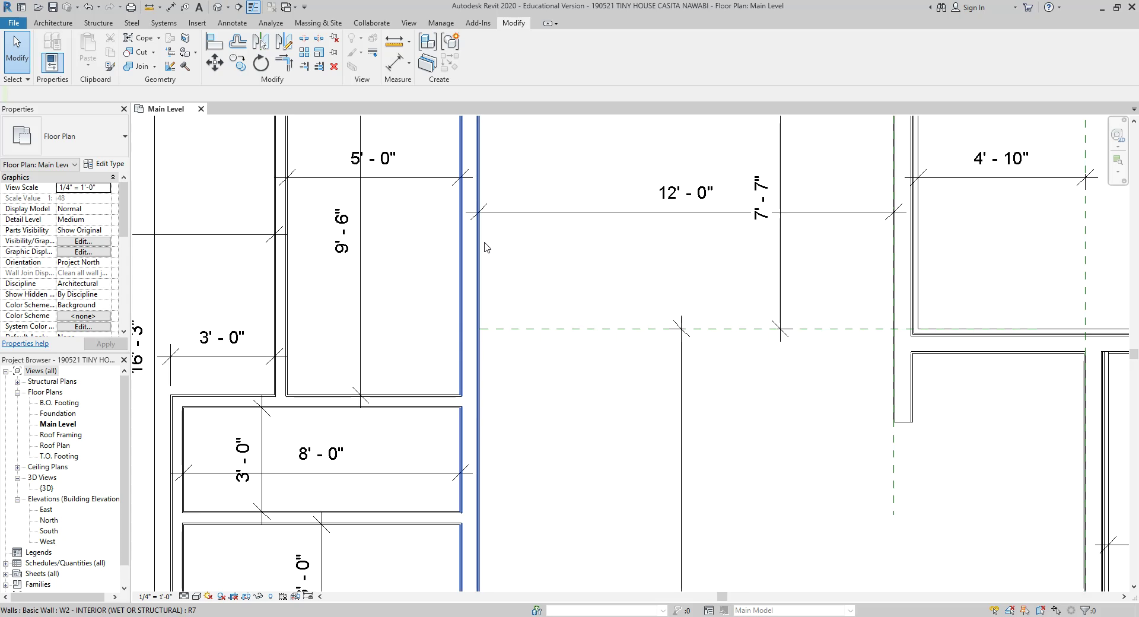
click(482, 247)
scroll(510, 264, down, 3)
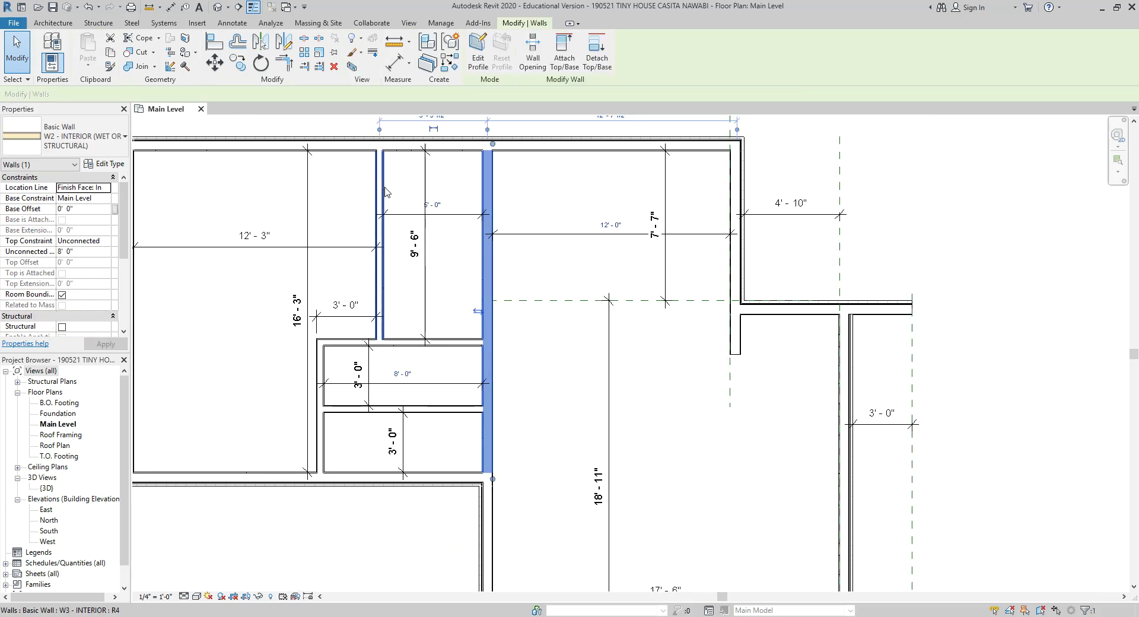
click(96, 141)
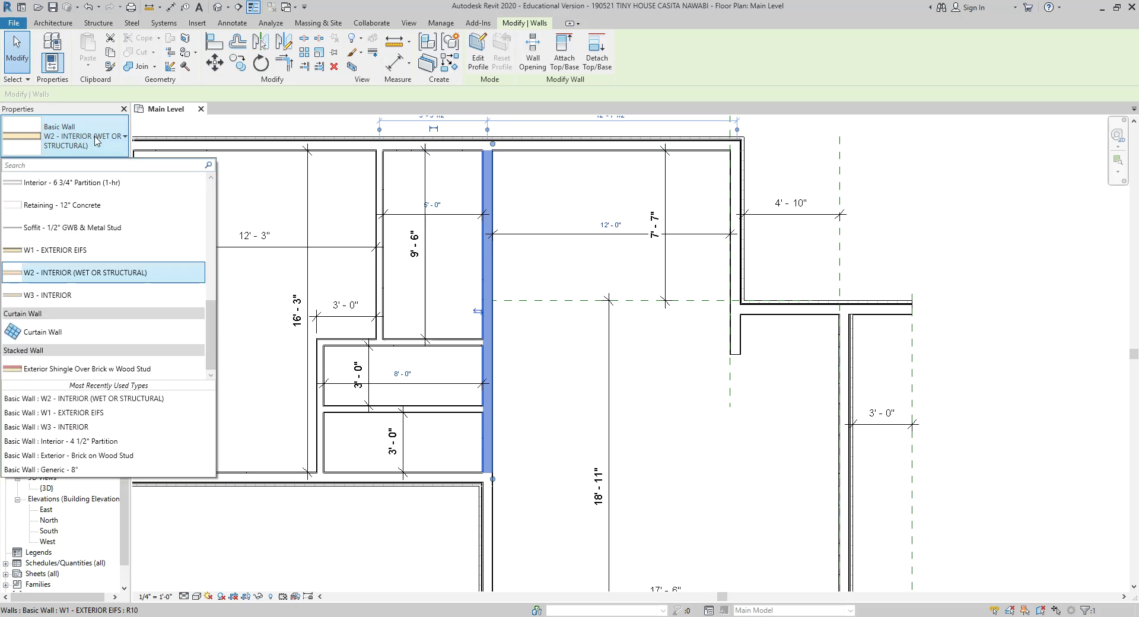
click(83, 250)
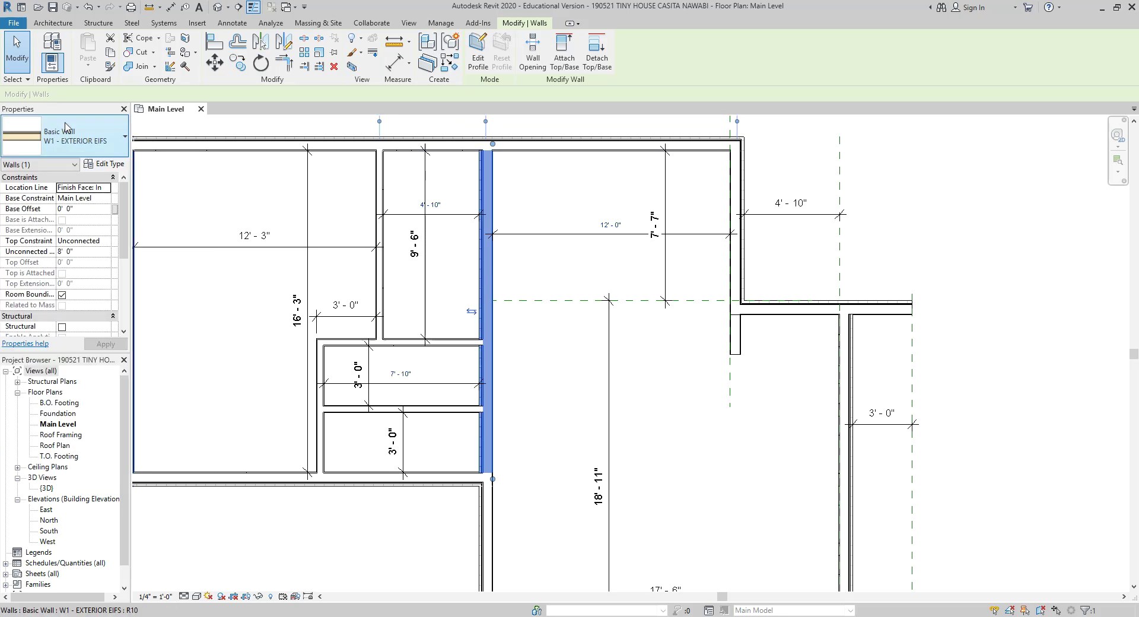
- Try the W3 - INTERIOR type on the wall beside the small rooms and undo the wall type changes
click(67, 141)
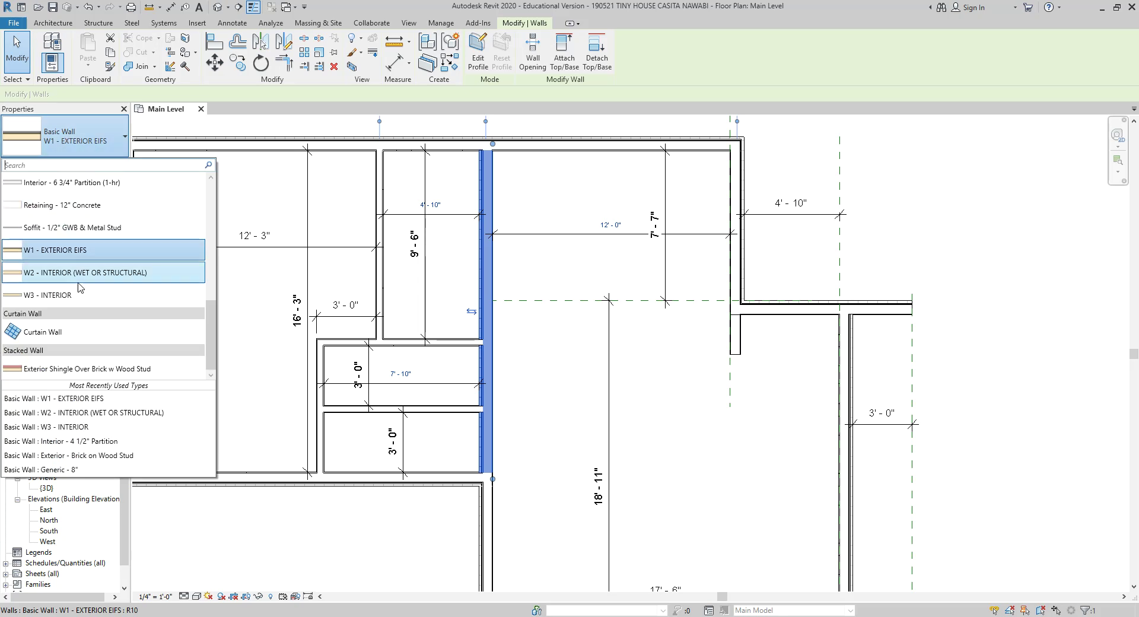
key(Escape)
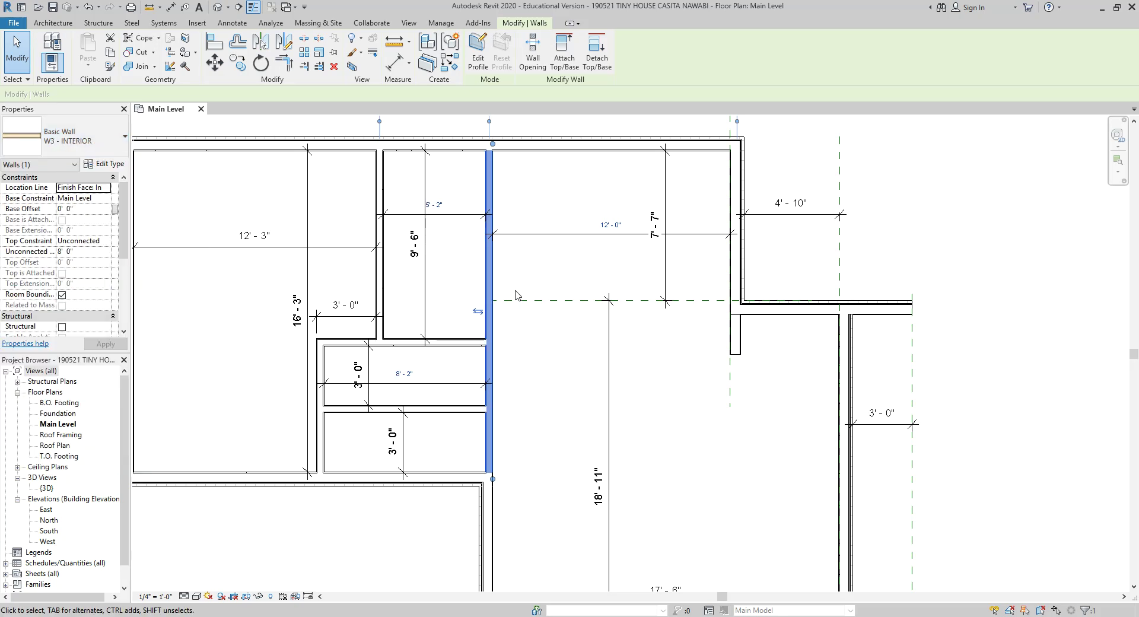
click(522, 259)
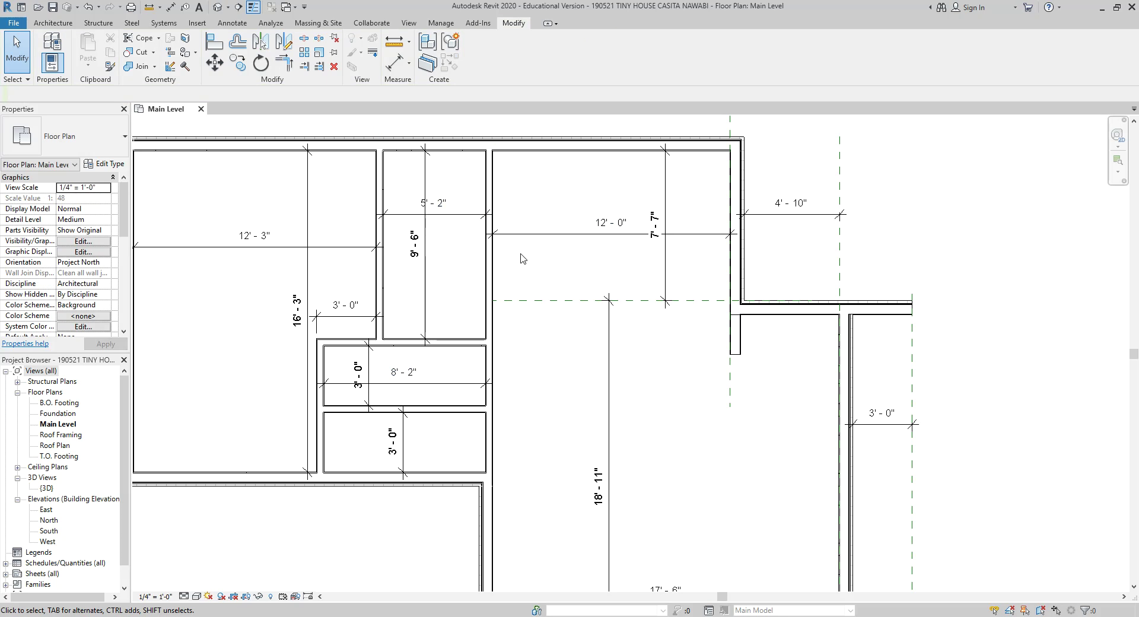
key(ctrl+z)
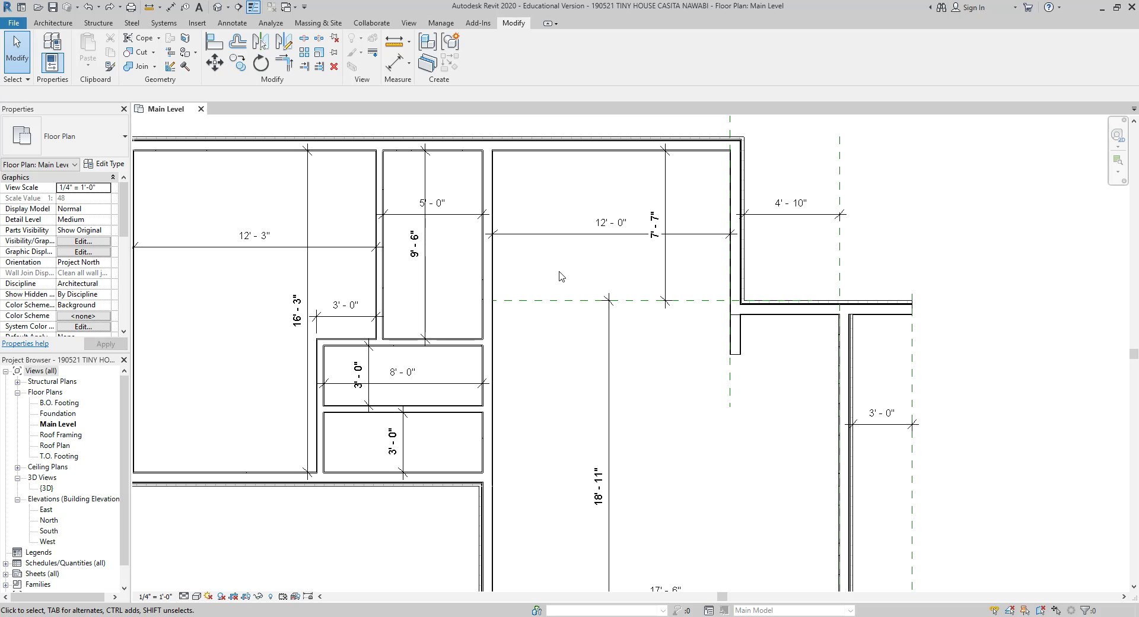
scroll(560, 276, down, 2)
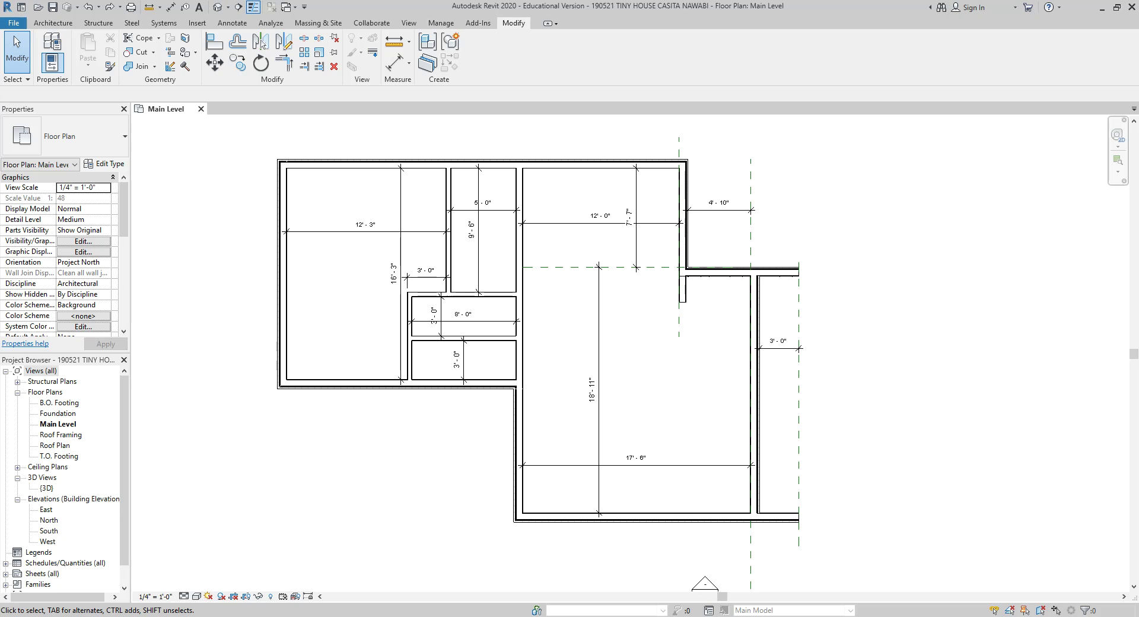
- Switch to the browser and review the 02.2 PDF Printer assignment's requirements and due date
mouse_move(289, 591)
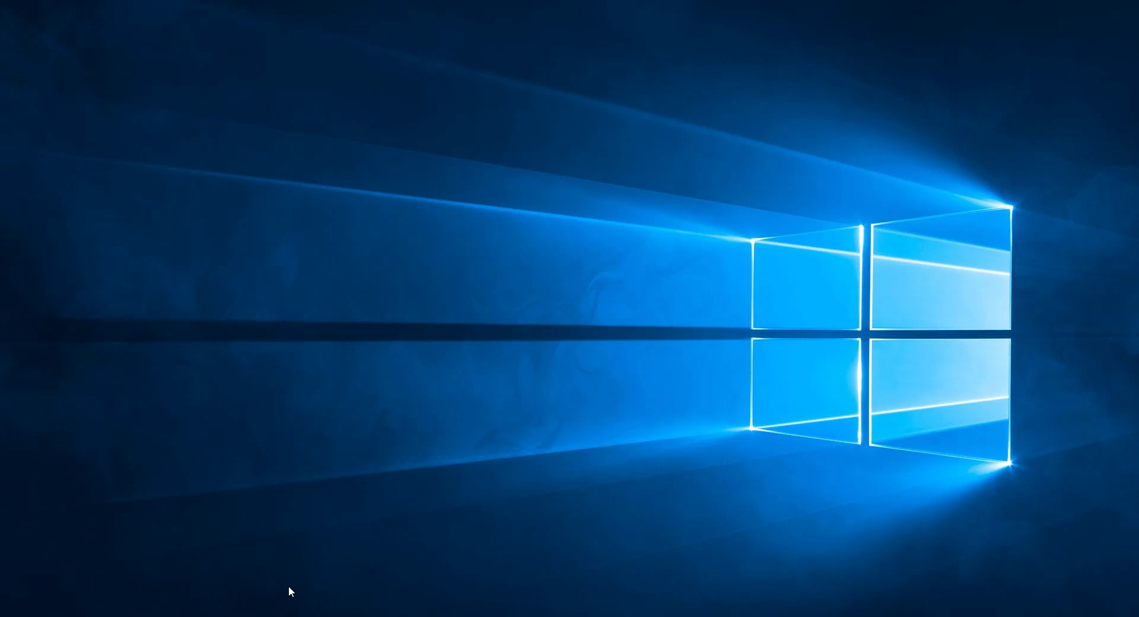
drag(0, 112, 672, 49)
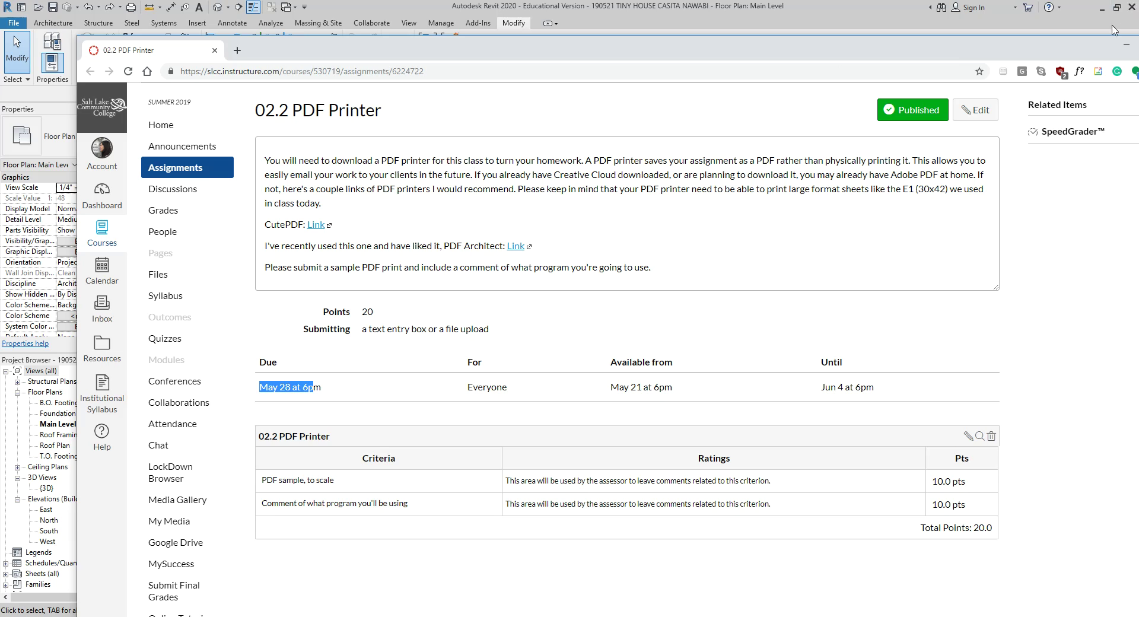
- Switch back to Revit and review the printers available for printing the Main Level plan, leaving the Print dialog without printing
click(1126, 43)
click(24, 23)
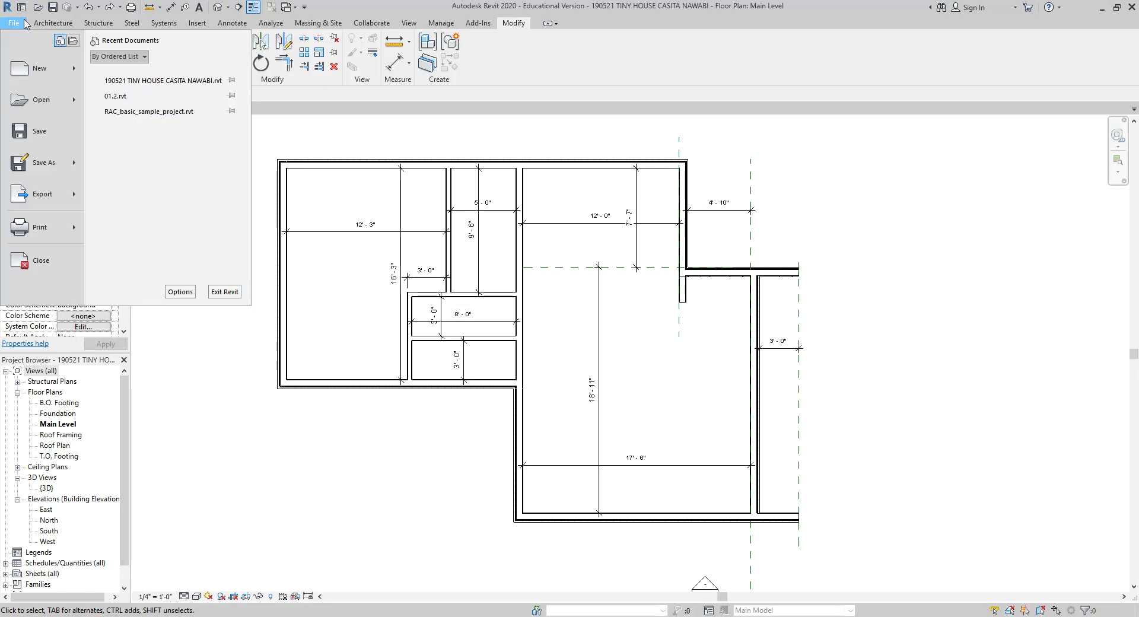
mouse_move(60, 228)
click(163, 85)
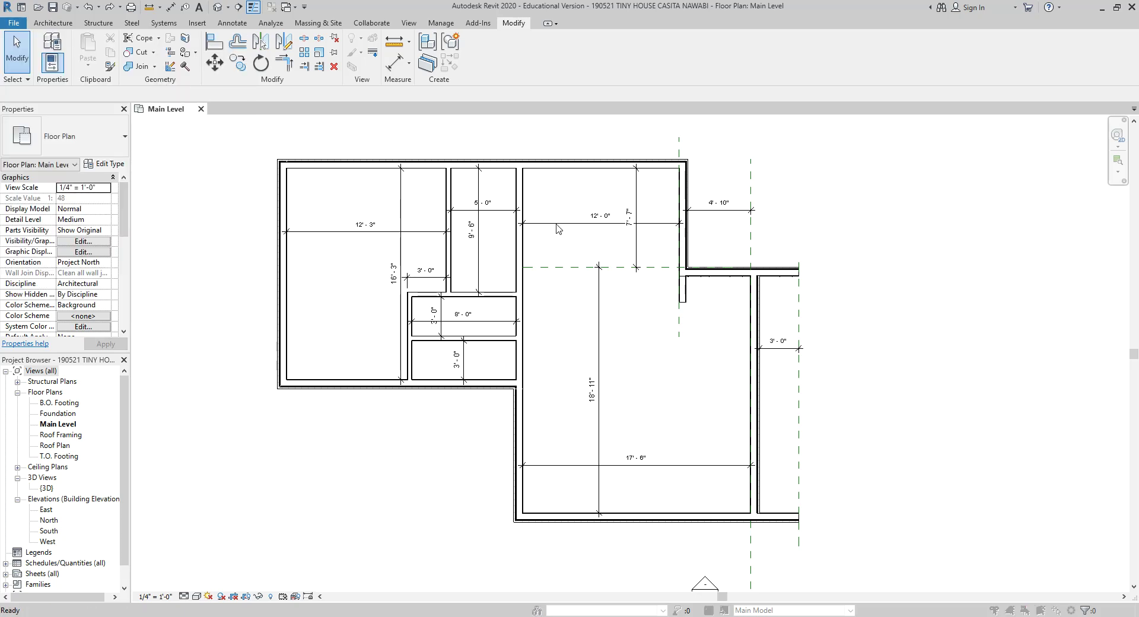
click(511, 194)
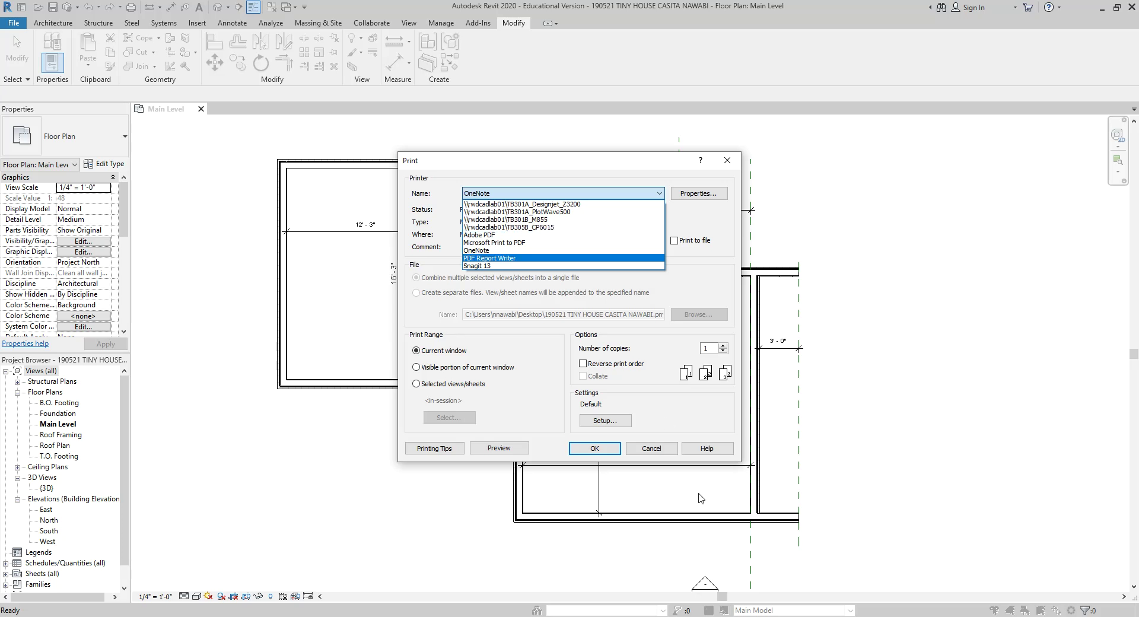
click(655, 452)
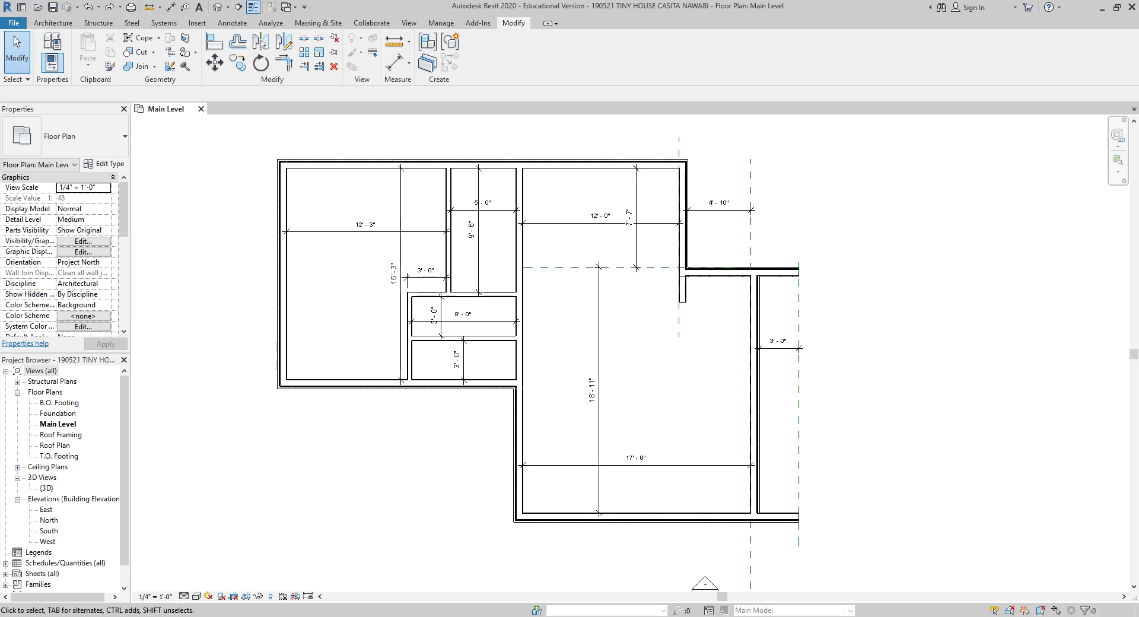
- Switch to the CutePDF Writer page in the browser, download the free CuteWriter.exe and launch the installer
key(alt+Tab)
drag(1012, 49, 940, 37)
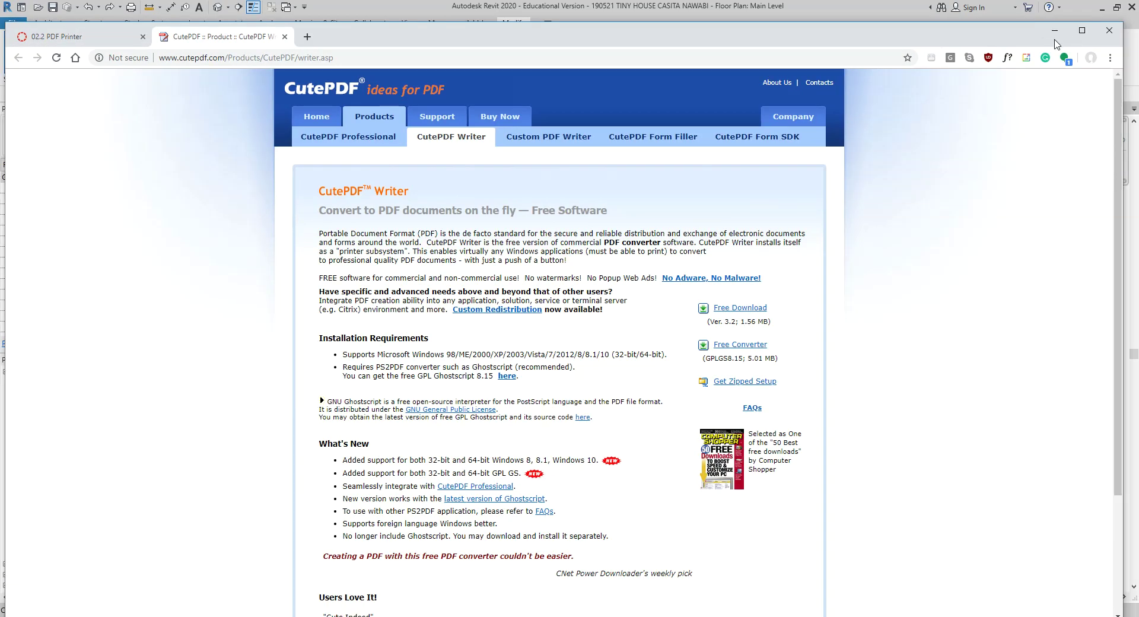
click(1084, 32)
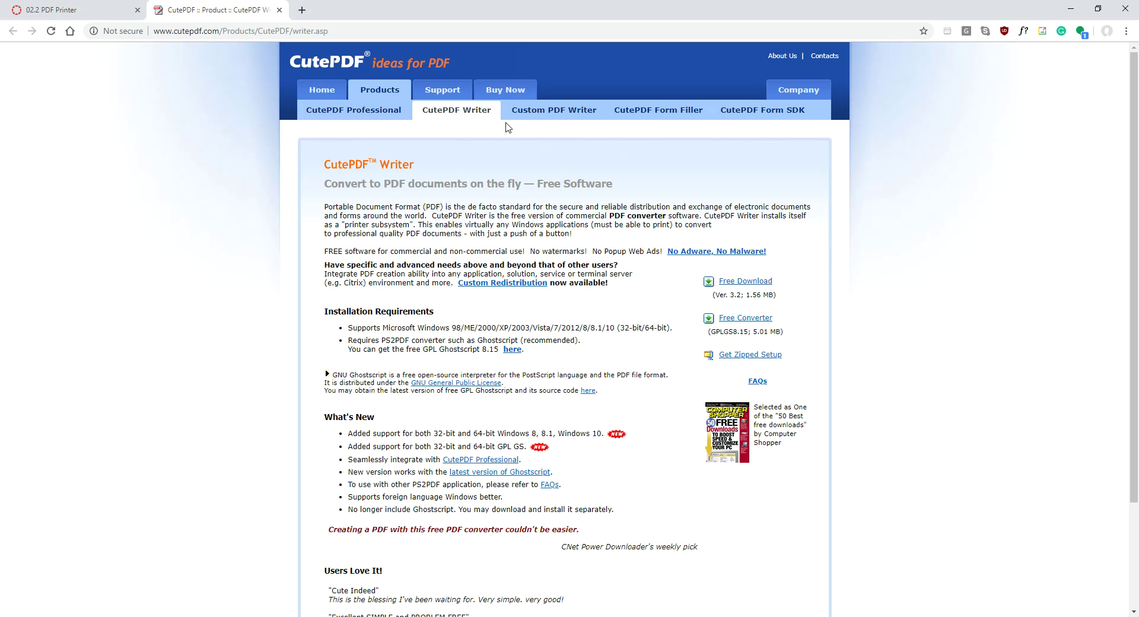
click(740, 284)
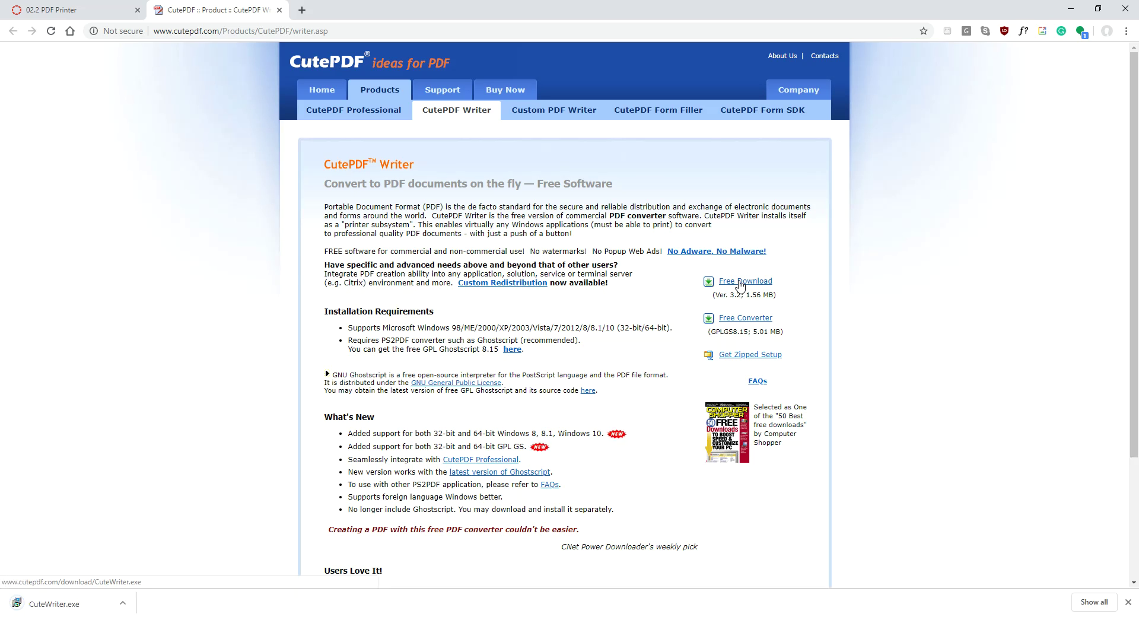
click(53, 603)
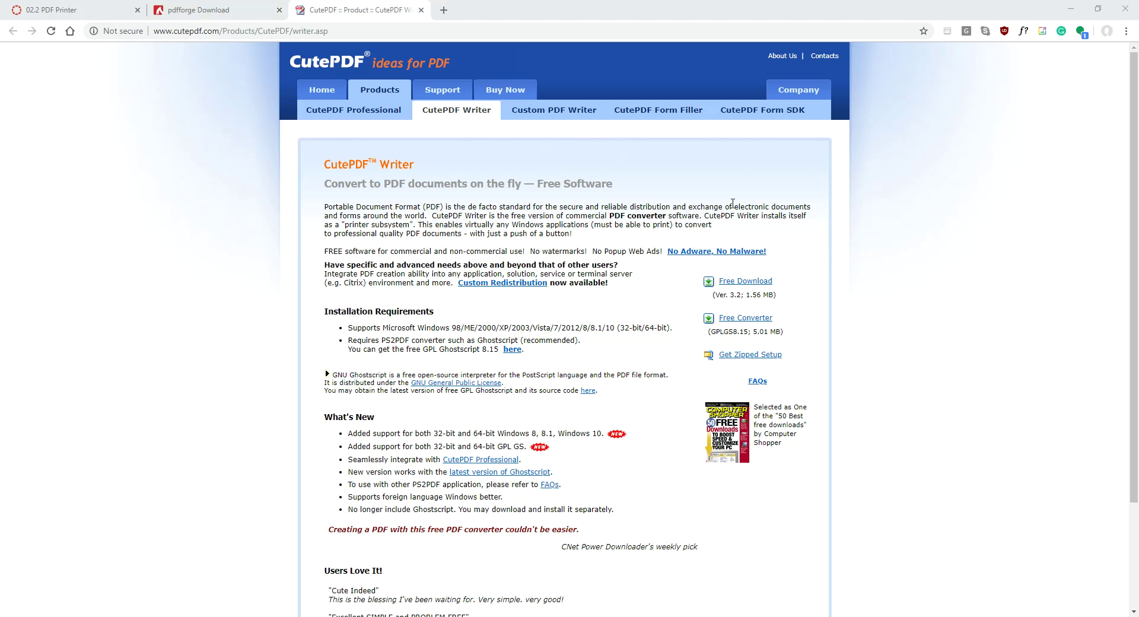
- Return to Revit and check the Print dialog's list of printers for the newly installed PDF printers
click(1072, 9)
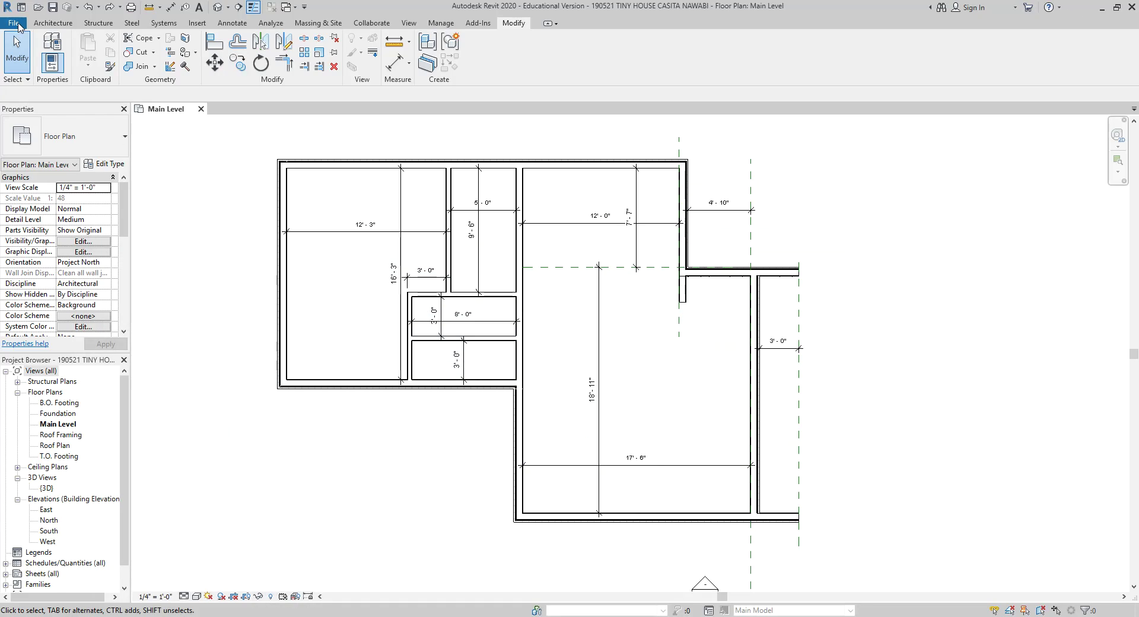
click(18, 25)
mouse_move(65, 227)
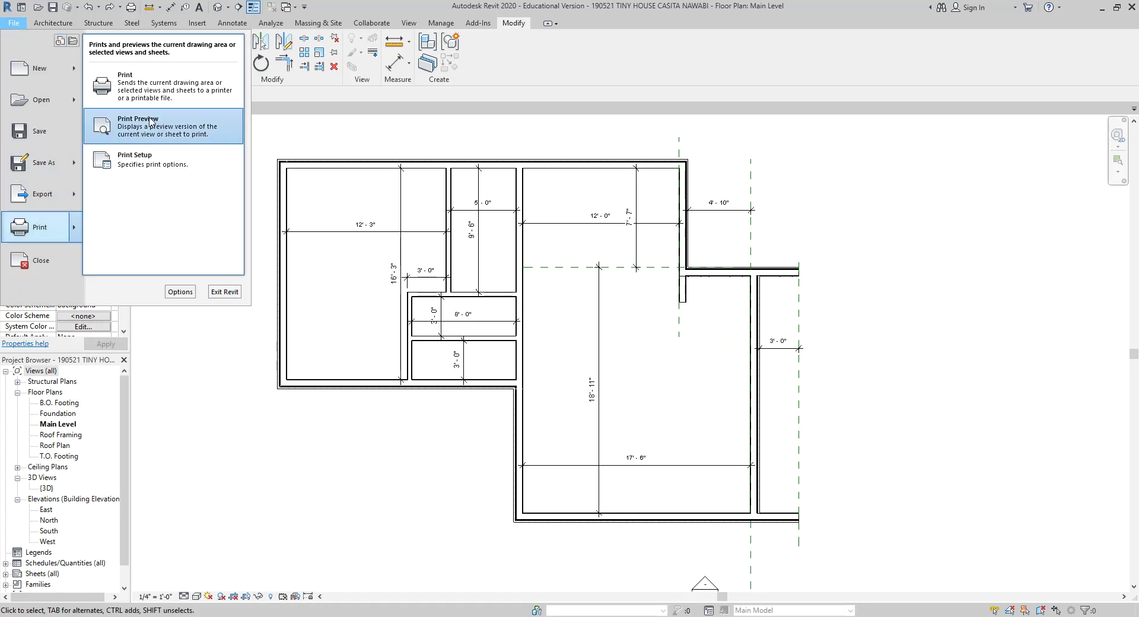
click(150, 95)
click(547, 195)
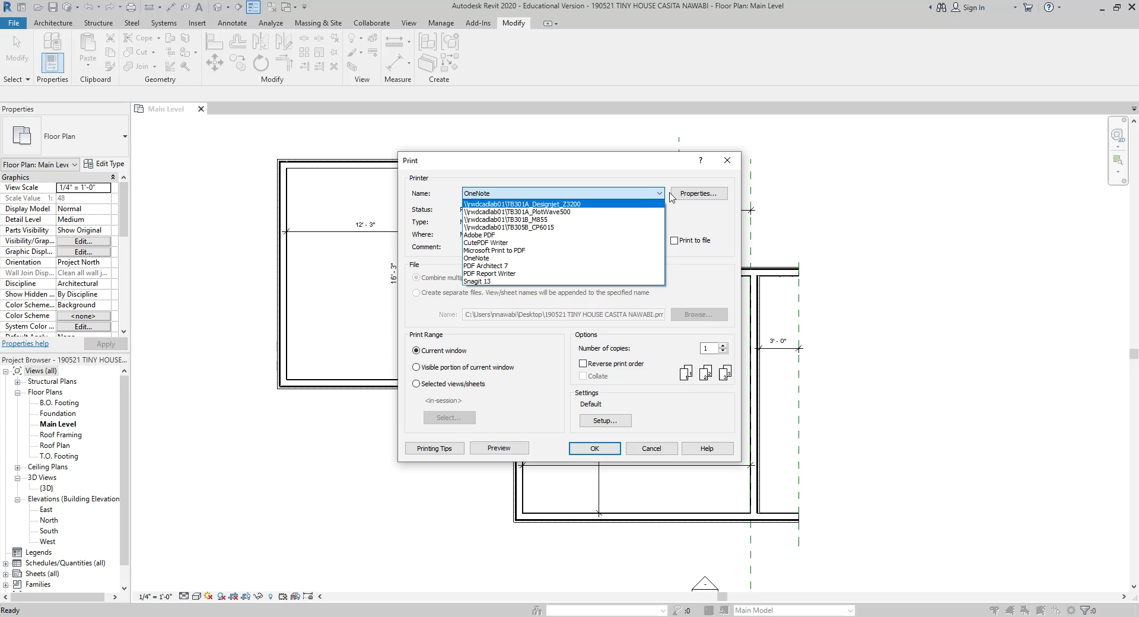
click(657, 432)
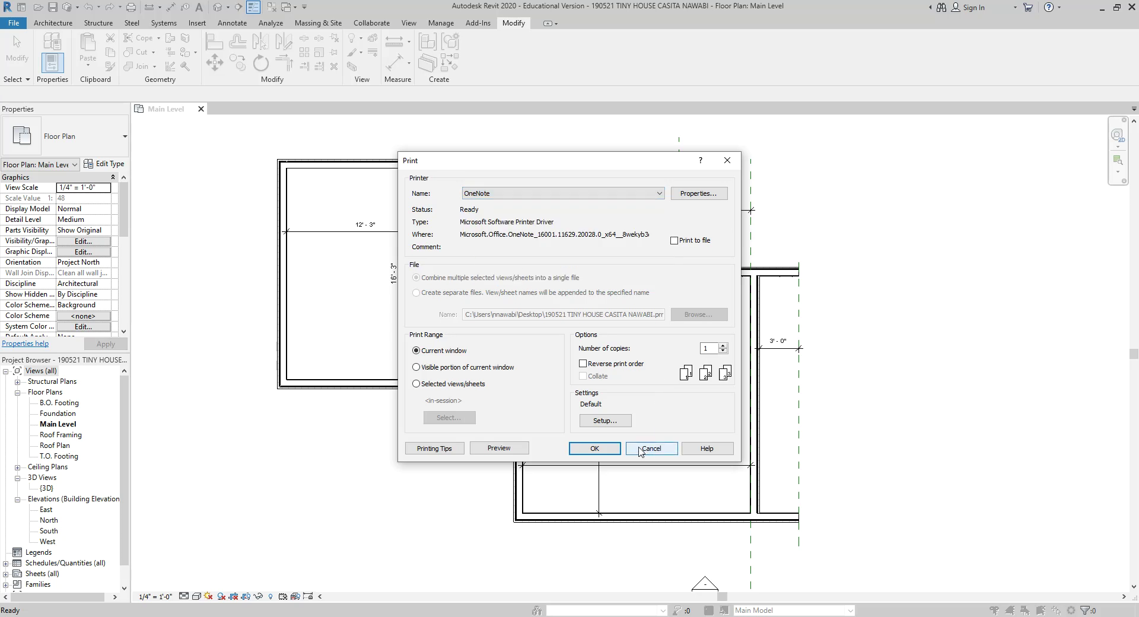